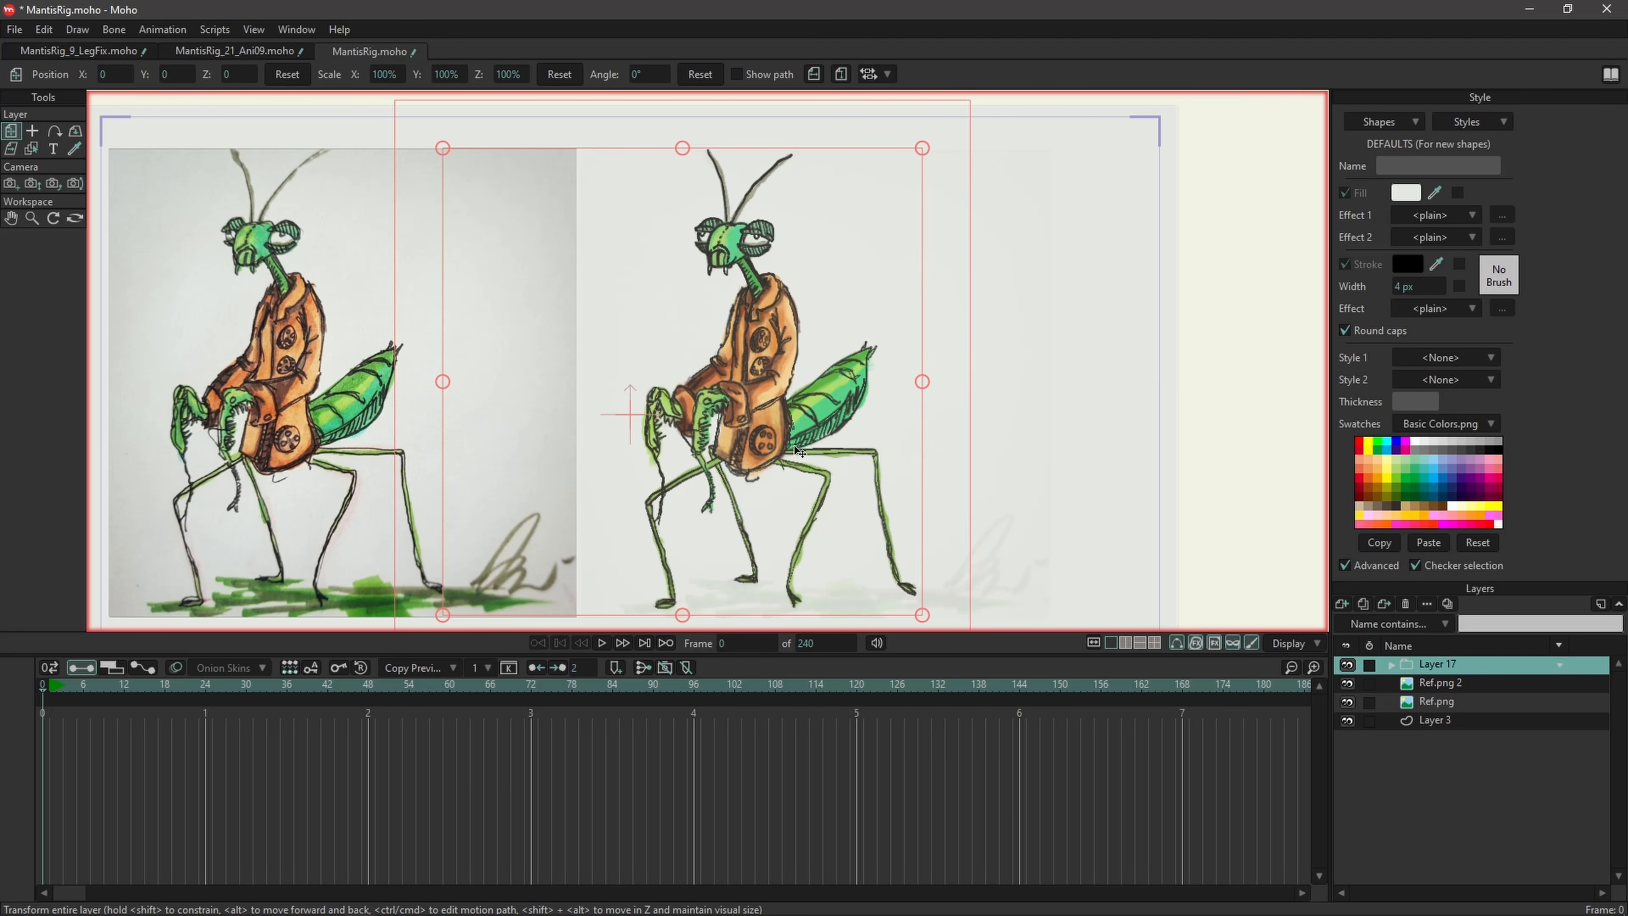
Step: Turn off GPU caching in the viewport's display options
{"action": "scroll", "coordinate": [799, 451], "scroll_direction": "up", "scroll_amount": 6}
{"action": "scroll", "coordinate": [792, 408], "scroll_direction": "down", "scroll_amount": 4}
{"action": "scroll", "coordinate": [795, 404], "scroll_direction": "up", "scroll_amount": 2}
{"action": "scroll", "coordinate": [798, 395], "scroll_direction": "down", "scroll_amount": 4}
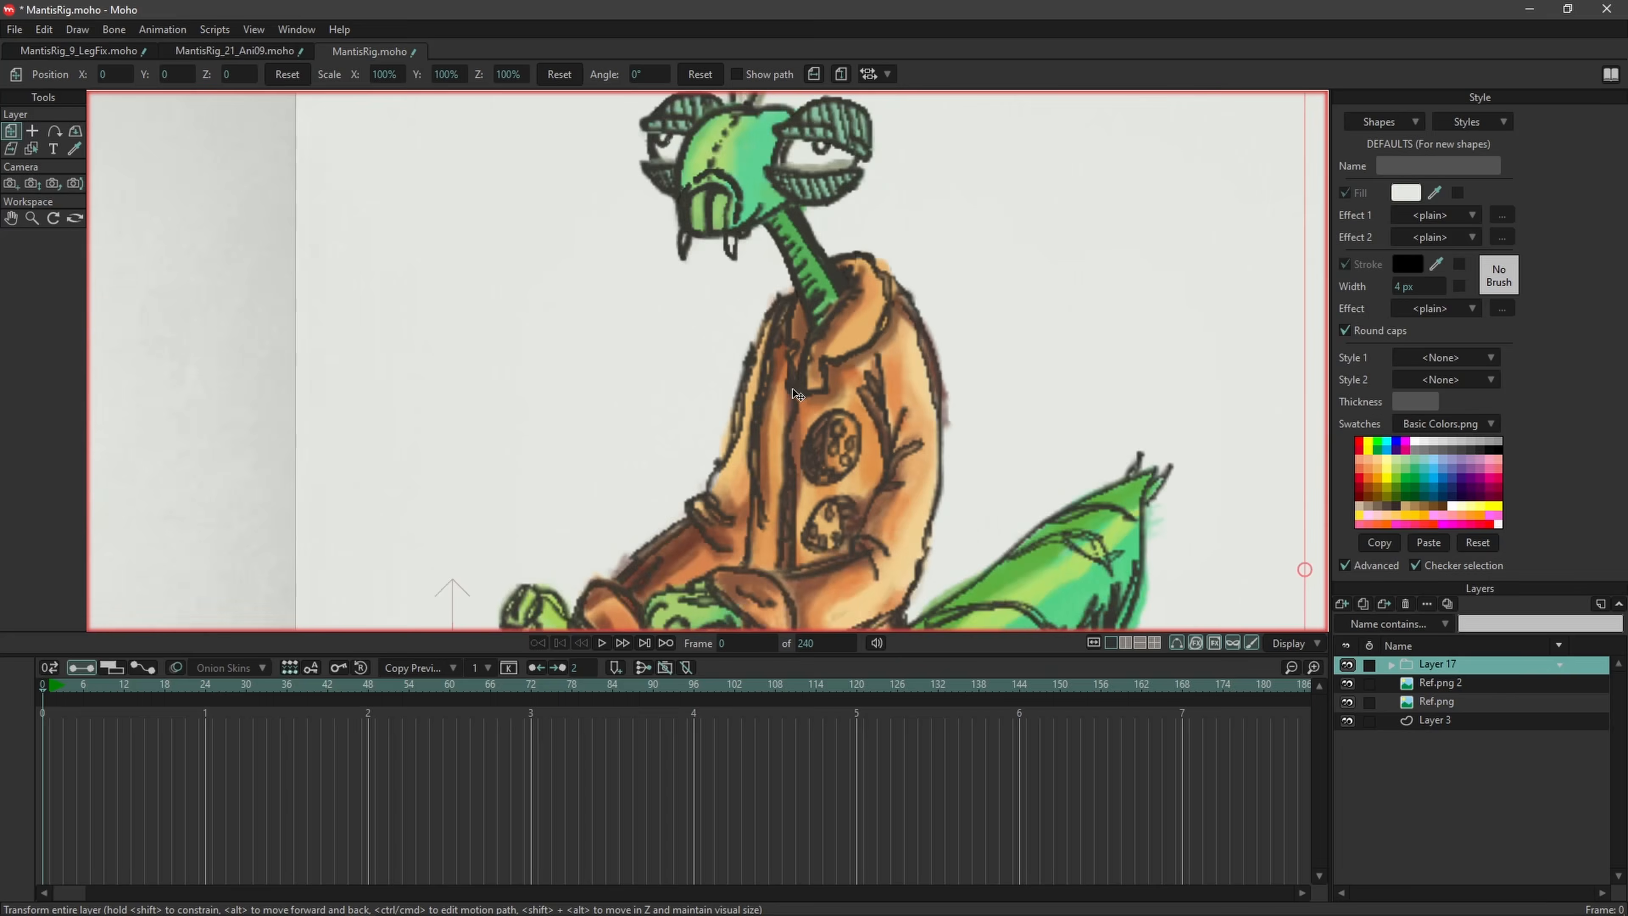
{"action": "scroll", "coordinate": [797, 394], "scroll_direction": "down", "scroll_amount": 3}
{"action": "scroll", "coordinate": [761, 361], "scroll_direction": "up", "scroll_amount": 2}
{"action": "left_click", "coordinate": [1292, 643]}
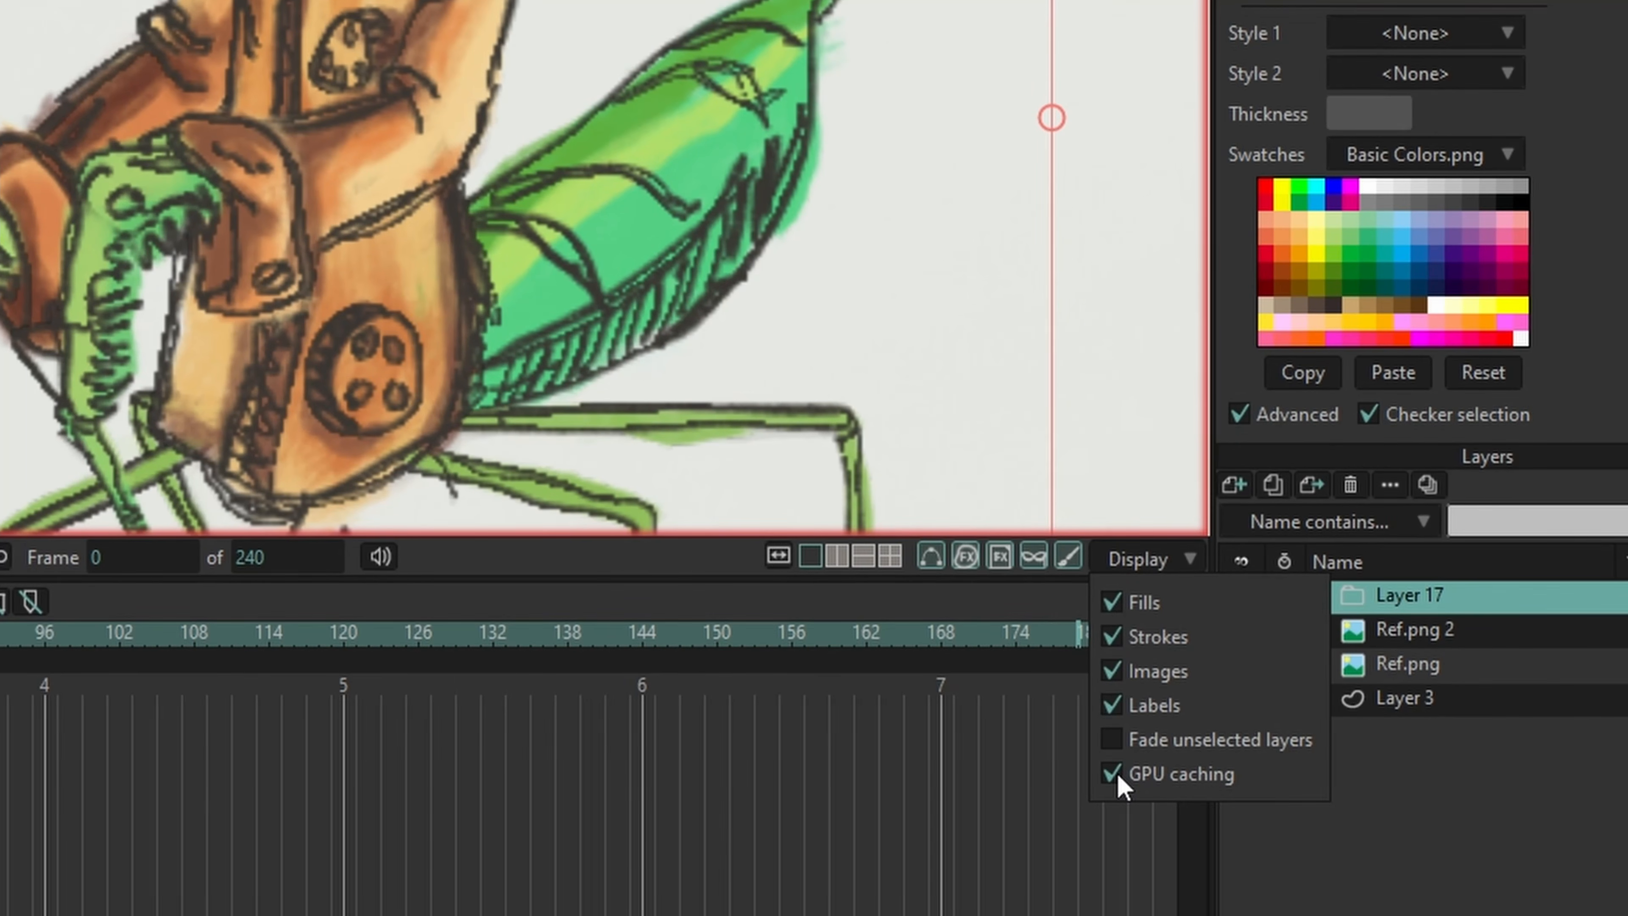
{"action": "left_click", "coordinate": [1119, 778]}
{"action": "scroll", "coordinate": [522, 240], "scroll_direction": "down", "scroll_amount": 3}
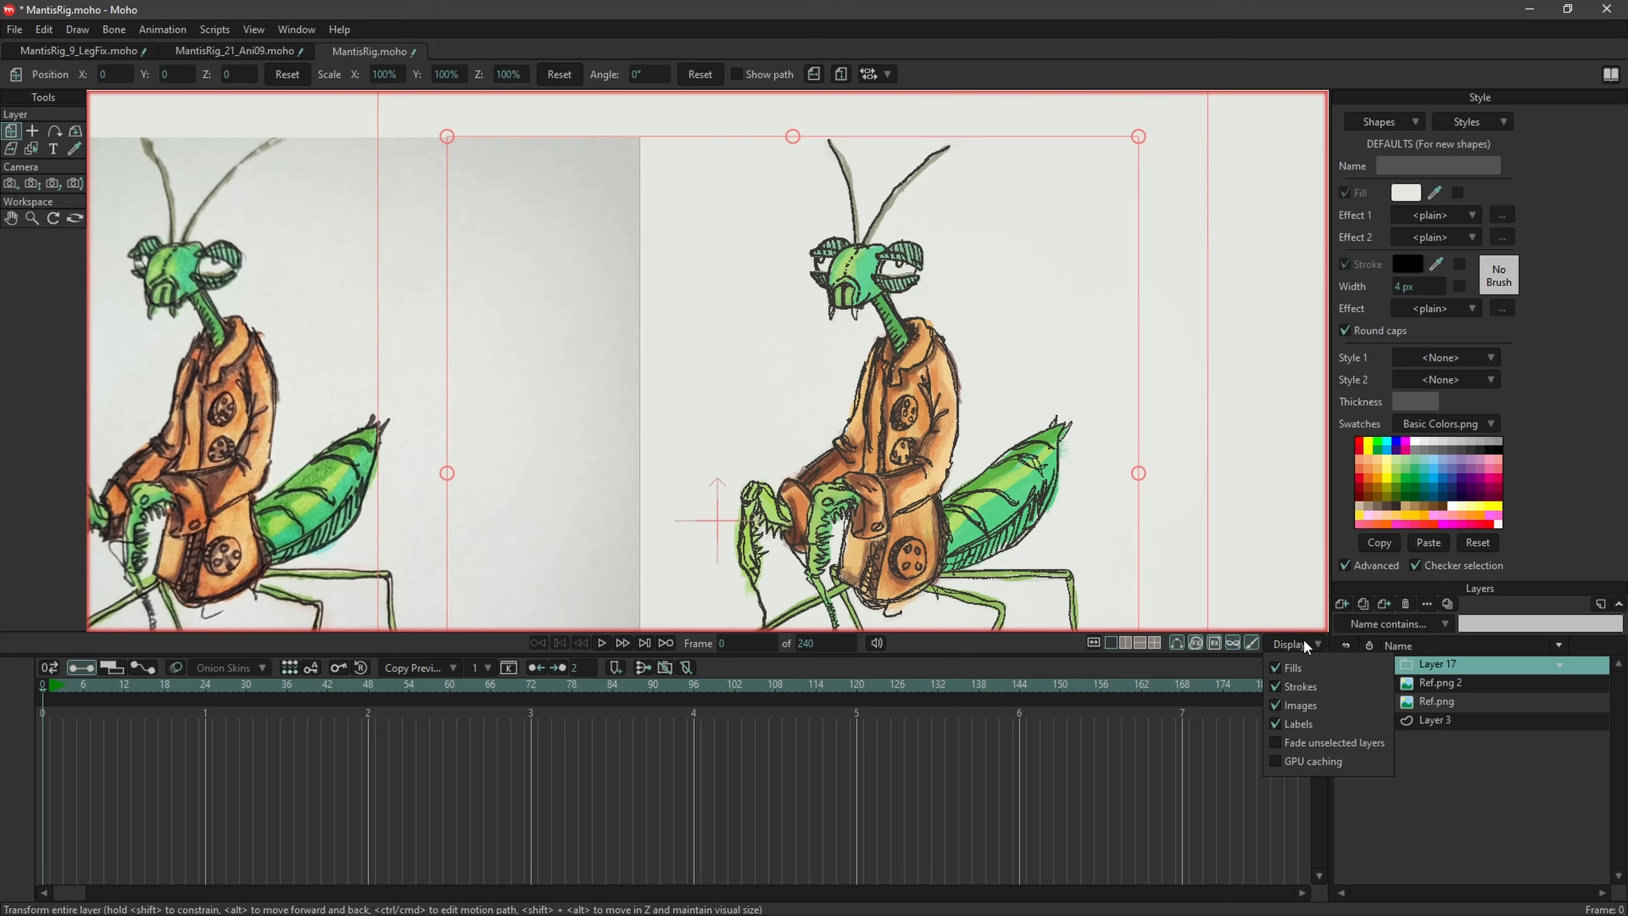
{"action": "left_click", "coordinate": [1302, 641]}
{"action": "scroll", "coordinate": [692, 325], "scroll_direction": "down", "scroll_amount": 1}
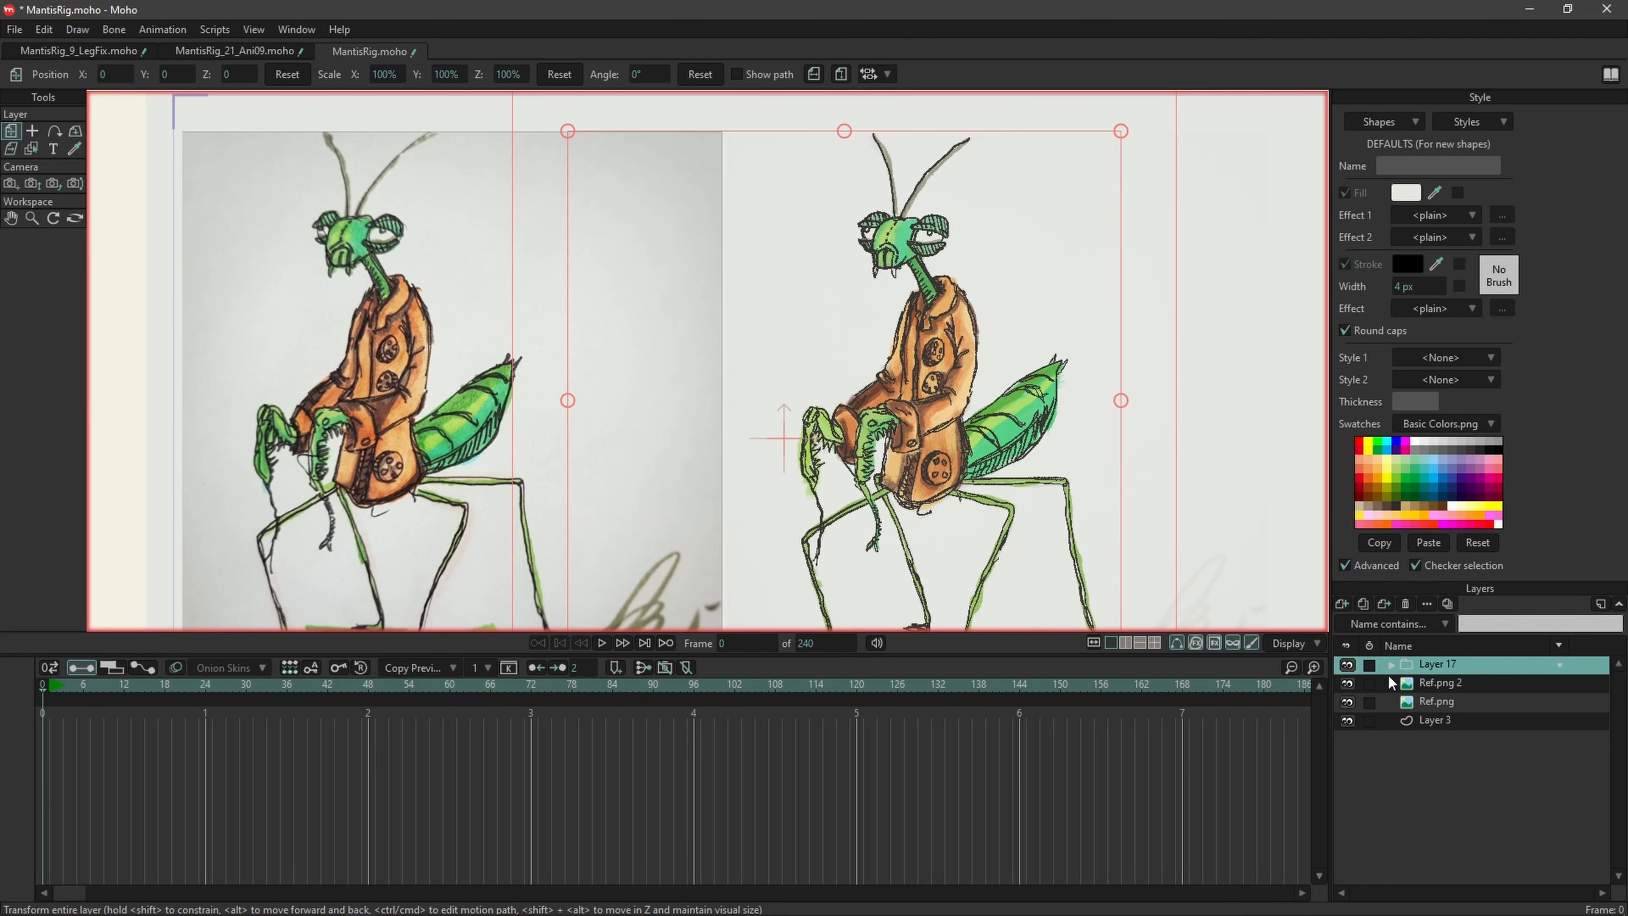
Step: Hide Layer 17 and add a new vector layer above it
{"action": "left_click", "coordinate": [1348, 670]}
{"action": "left_click", "coordinate": [1341, 604]}
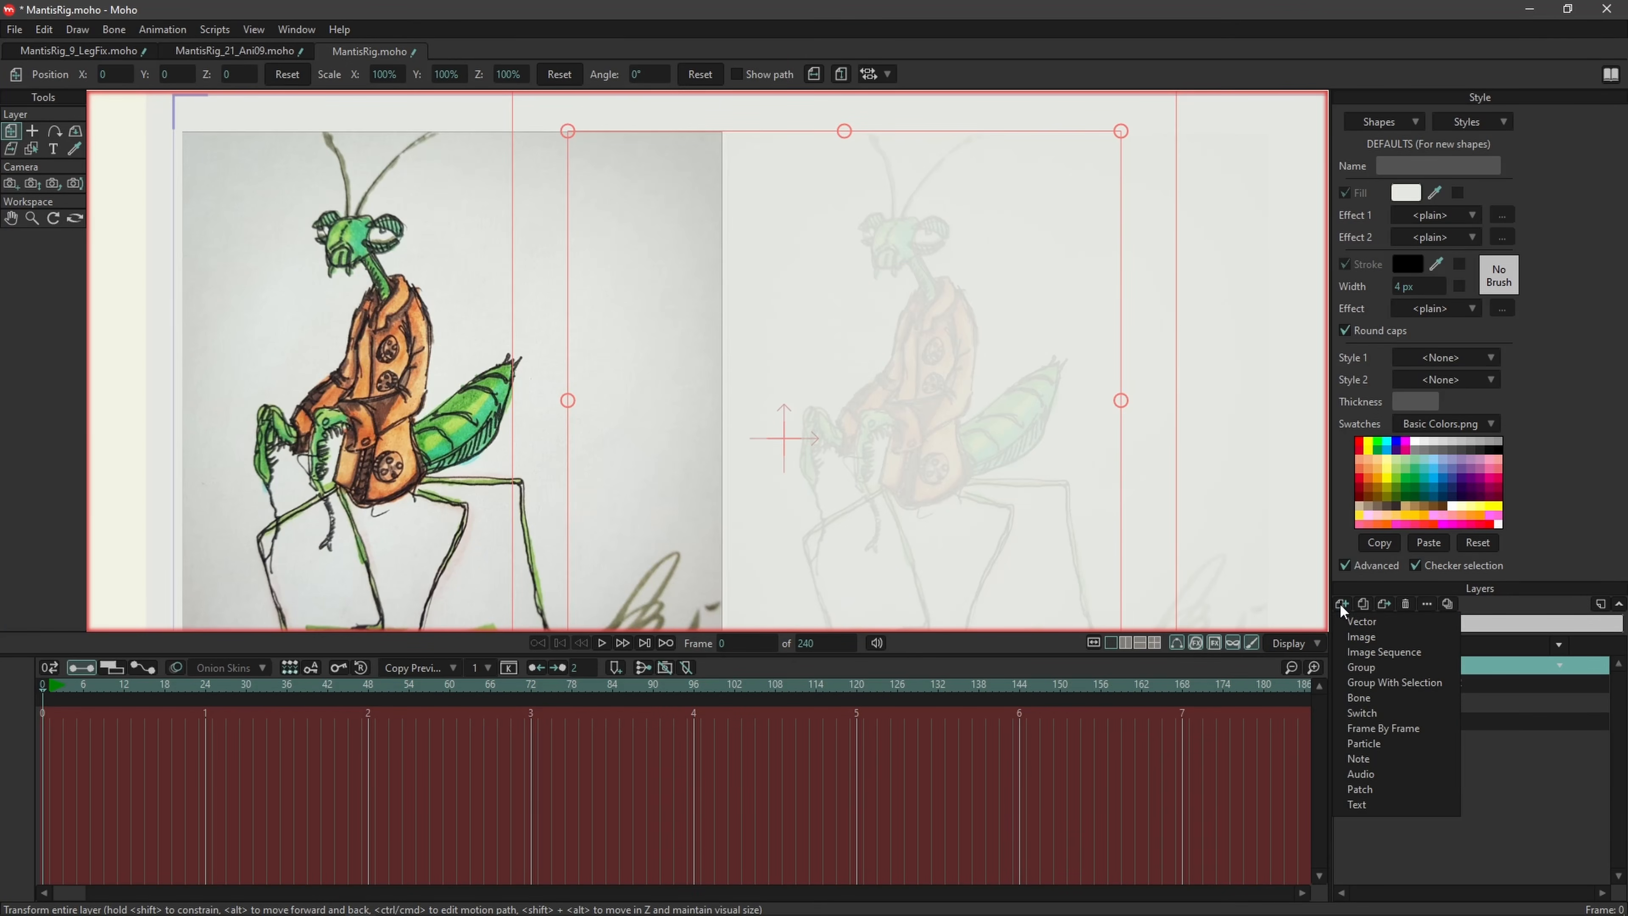
{"action": "left_click", "coordinate": [1359, 627]}
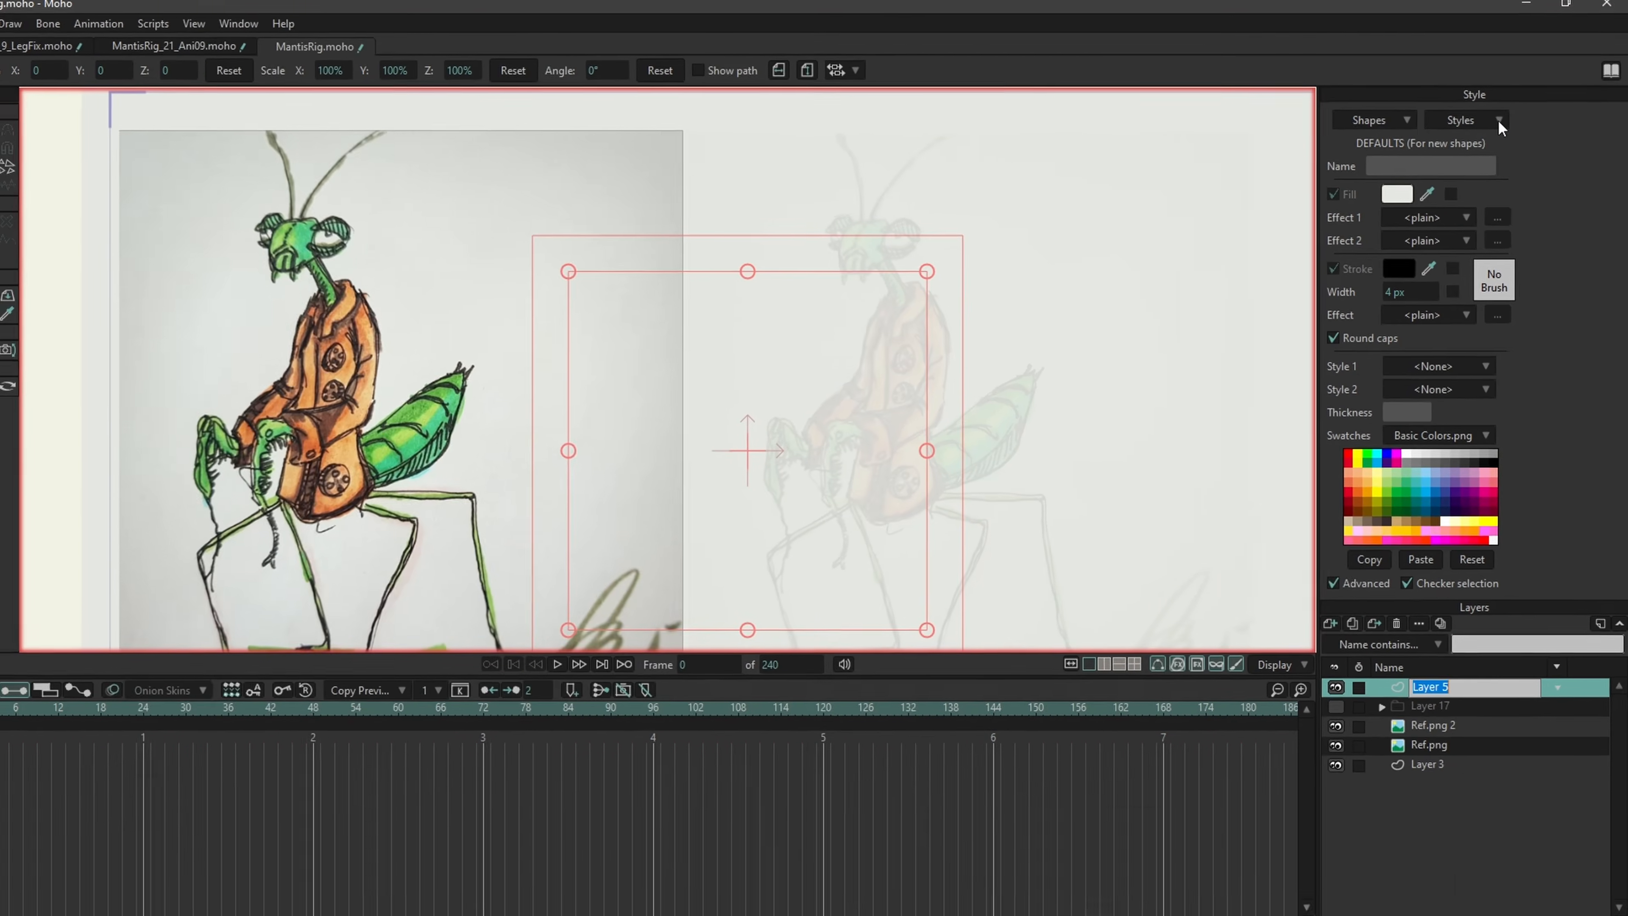
{"action": "key", "text": "Return"}
{"action": "key", "text": "a"}
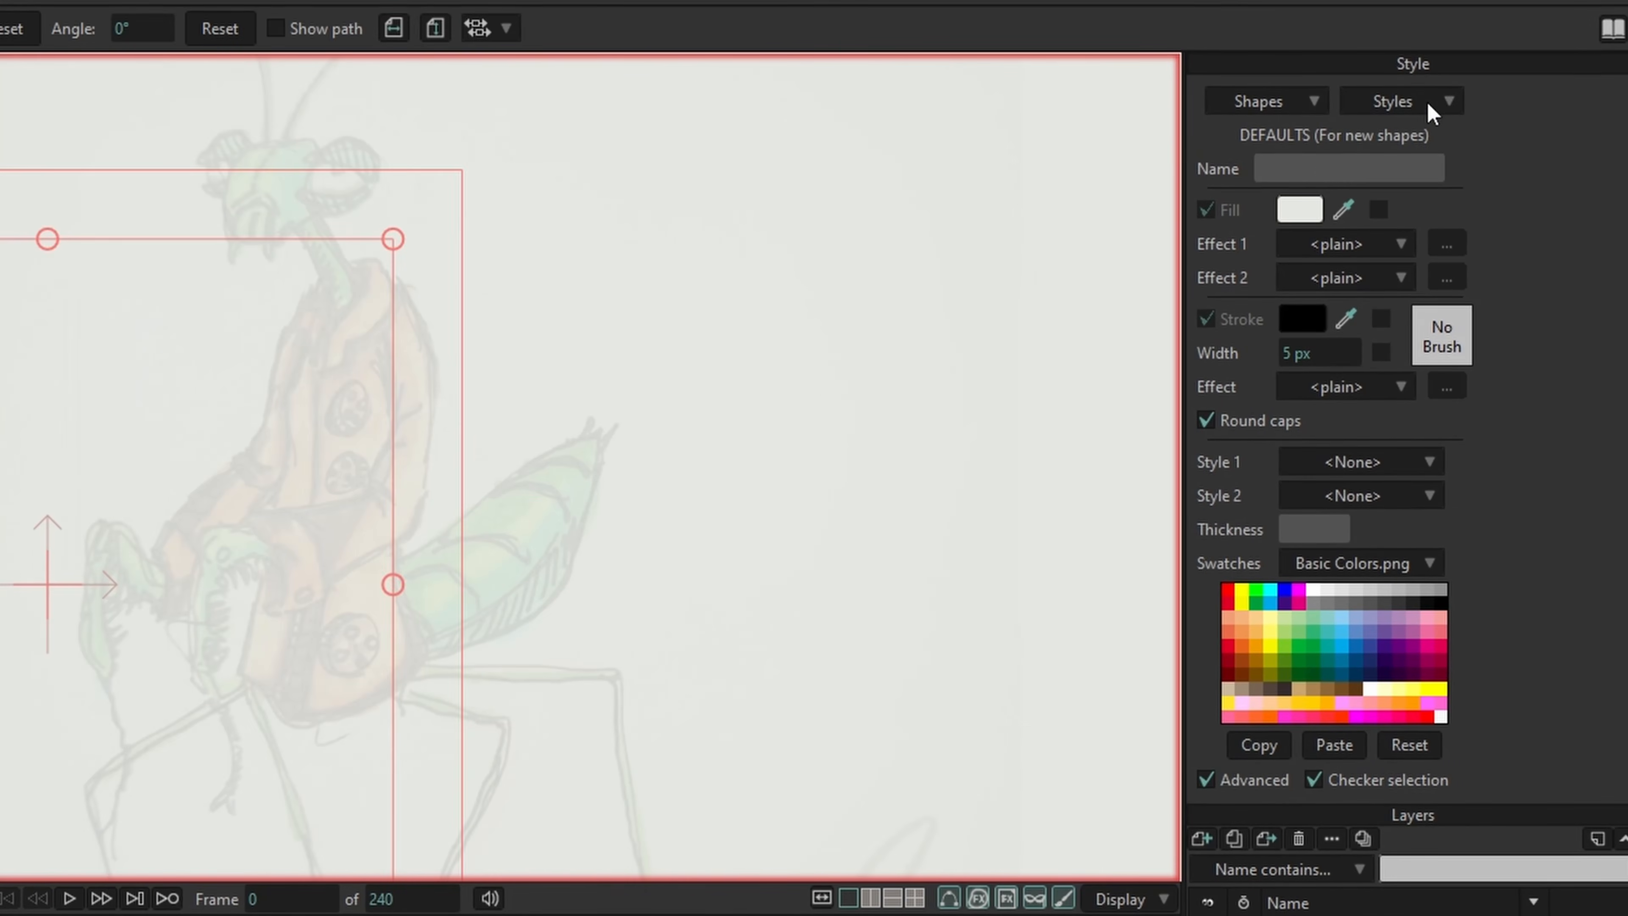
Step: Create a new style named Tut line that does not override the fill colour
{"action": "left_click", "coordinate": [1454, 105]}
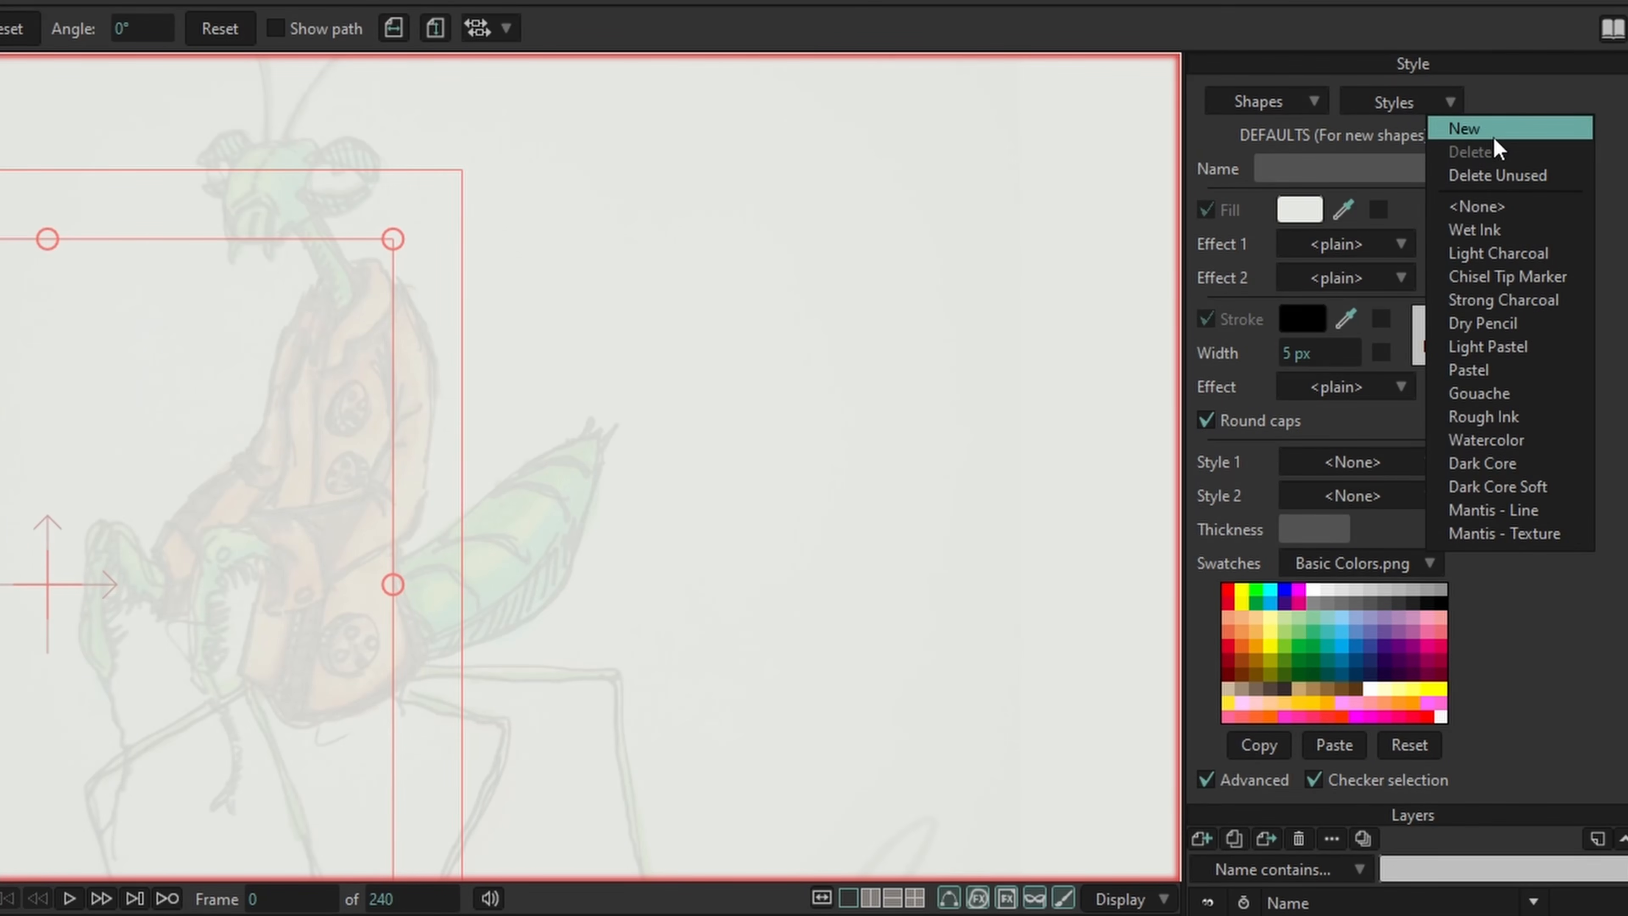
{"action": "left_click", "coordinate": [1475, 130]}
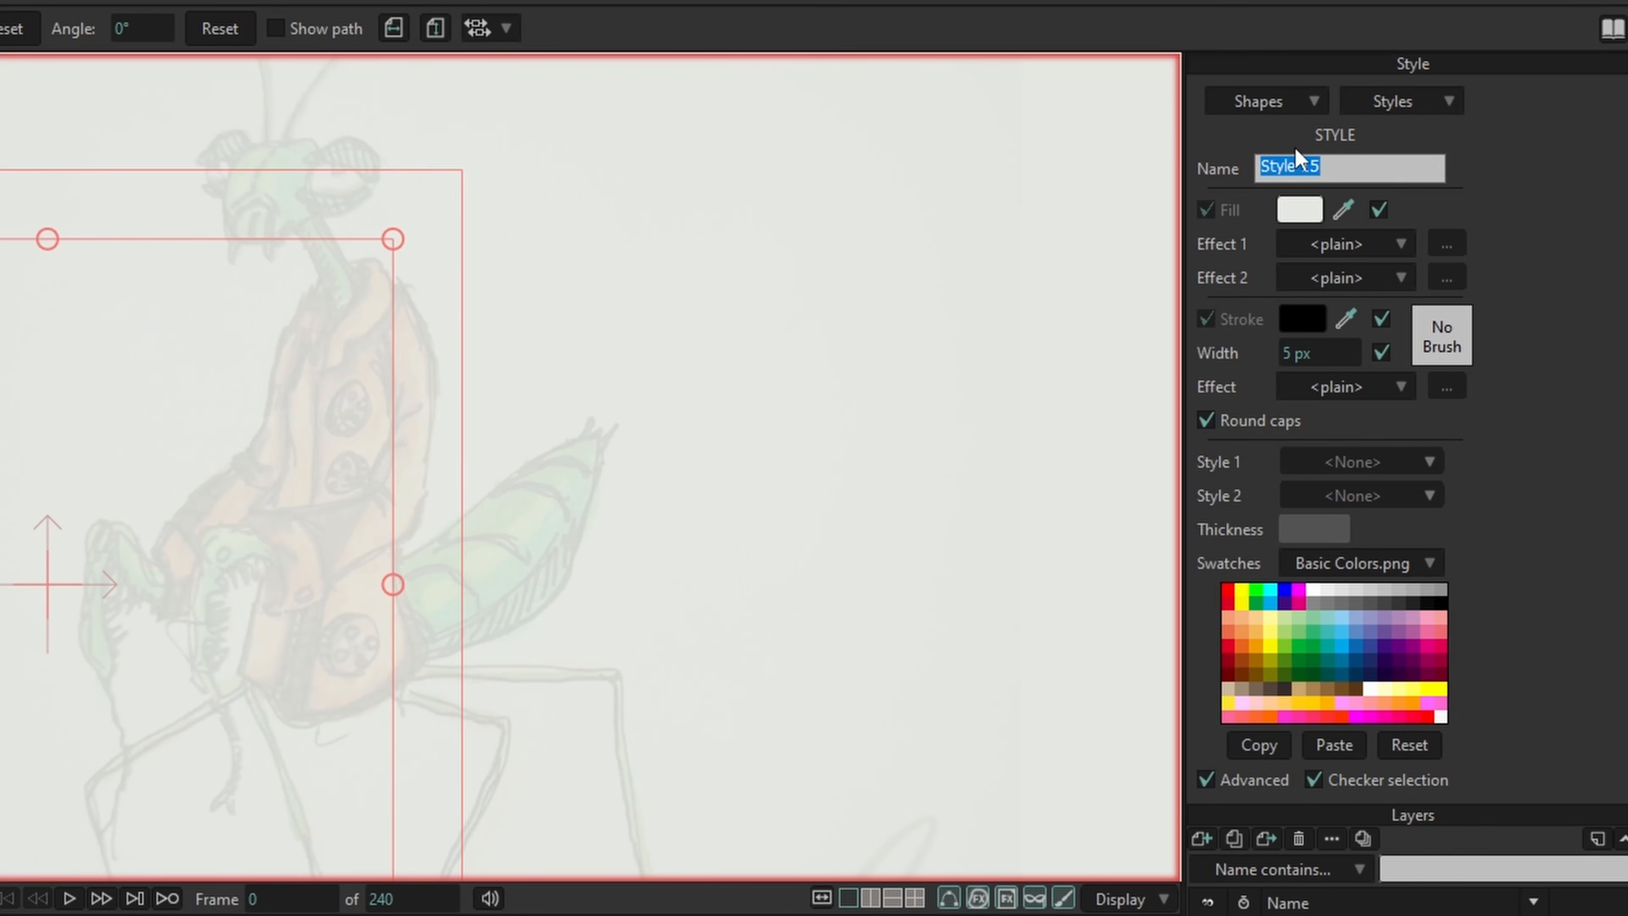
{"action": "type", "text": "Tut line"}
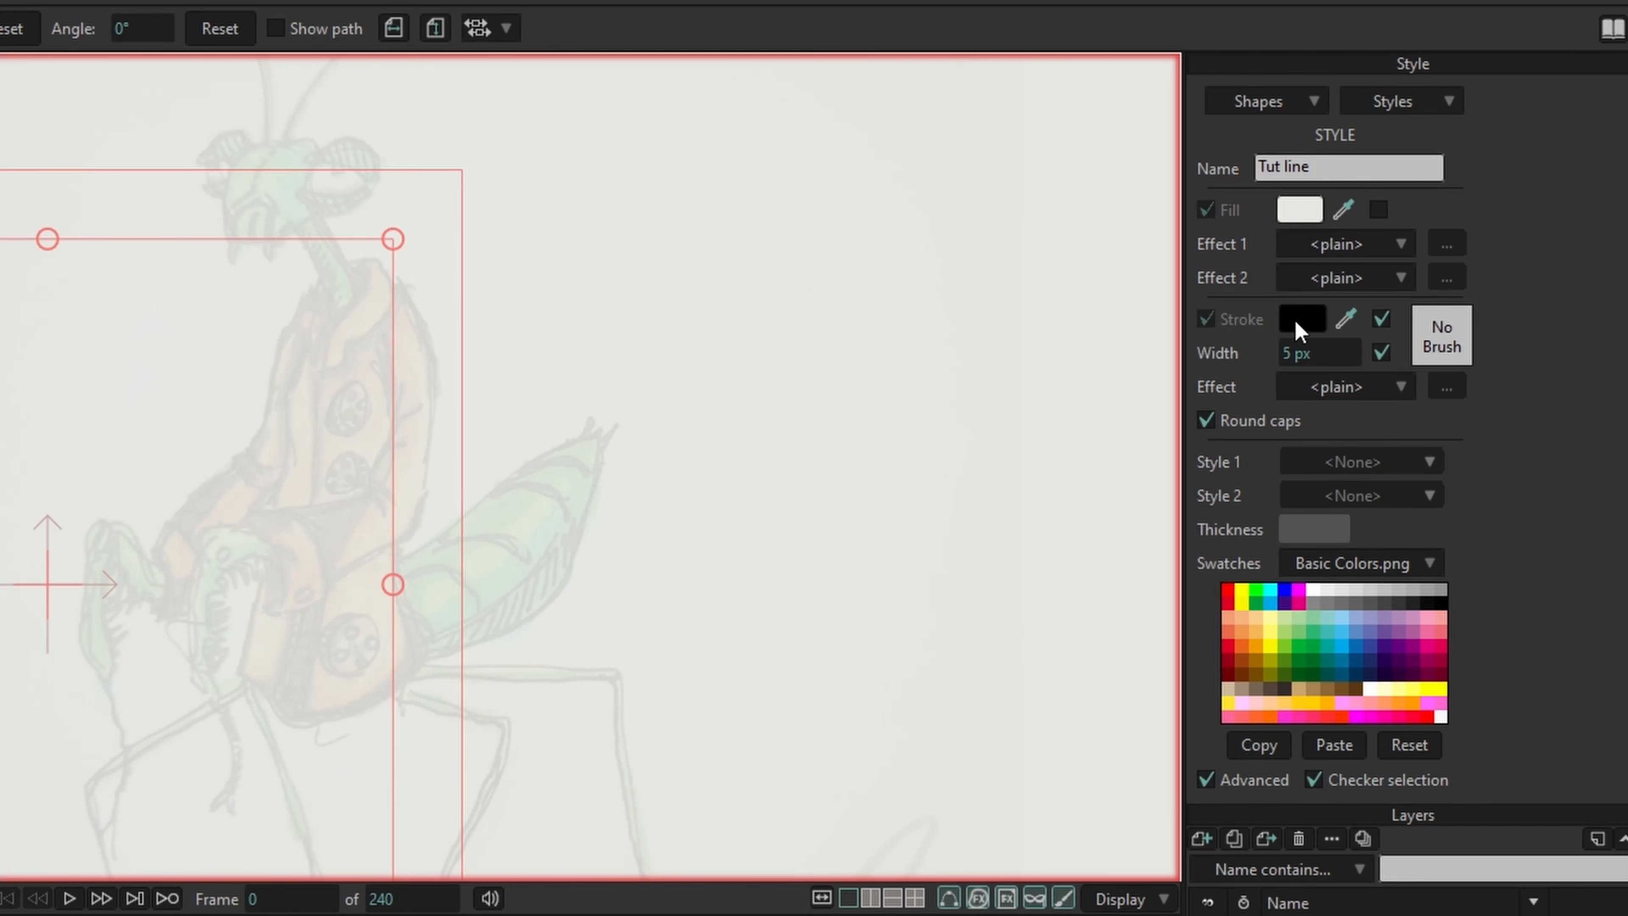
Step: Sample the Tut line style's stroke colour from the dark ink outline near the mantis's rear legs in the reference drawing
{"action": "left_click_drag", "start_coordinate": [445, 517], "coordinate": [865, 485]}
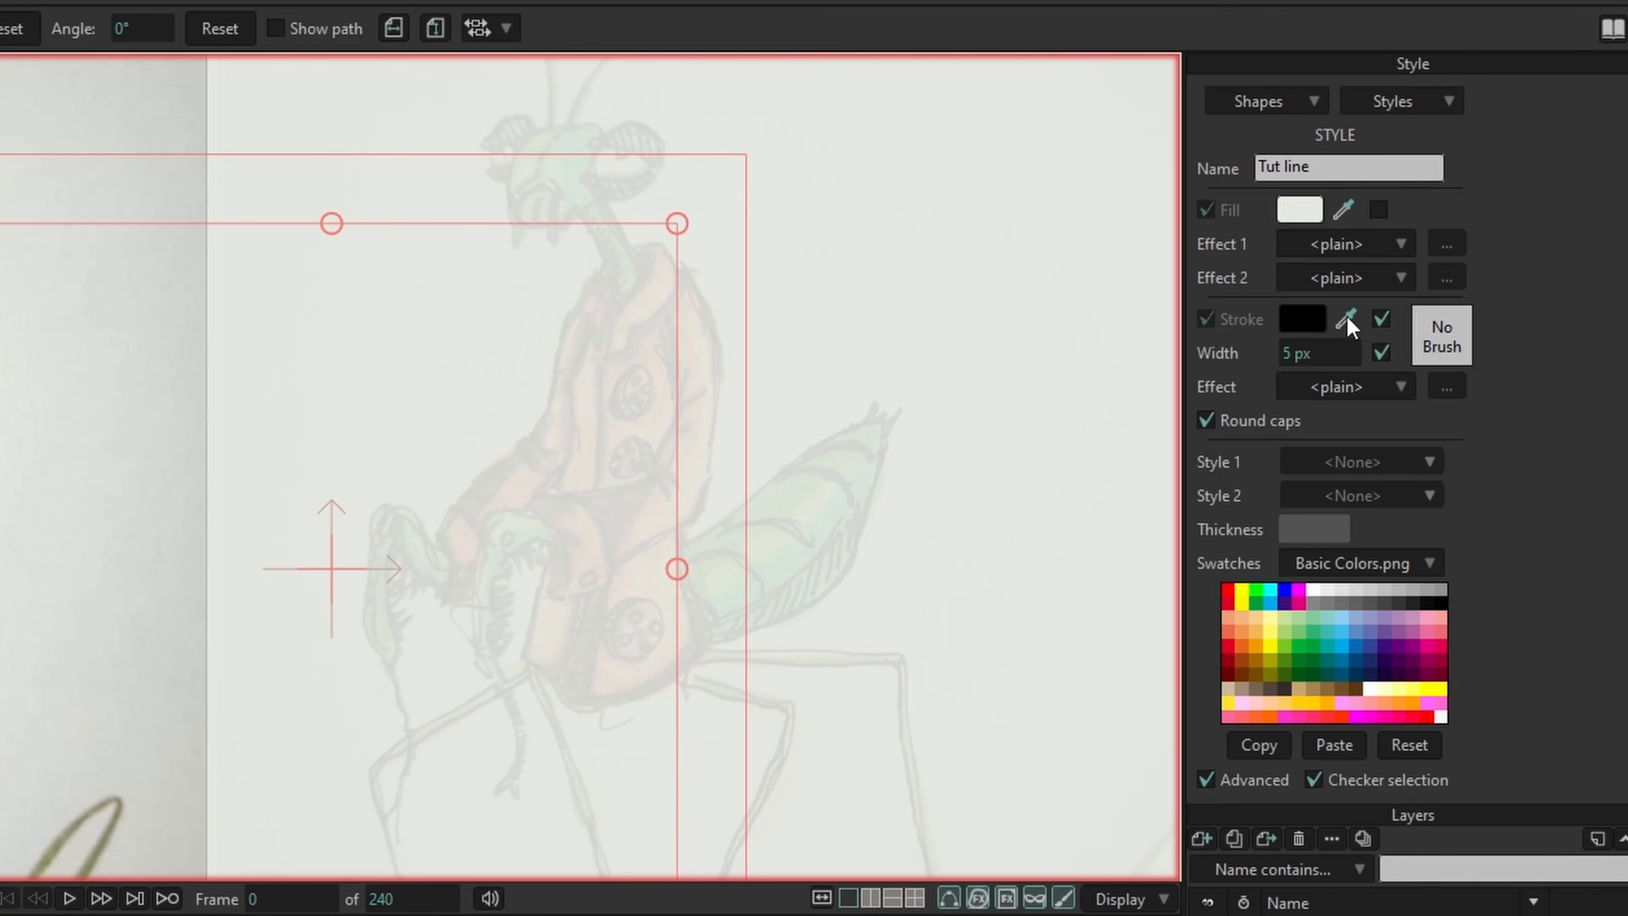
{"action": "scroll", "coordinate": [591, 467], "scroll_direction": "up", "scroll_amount": 8}
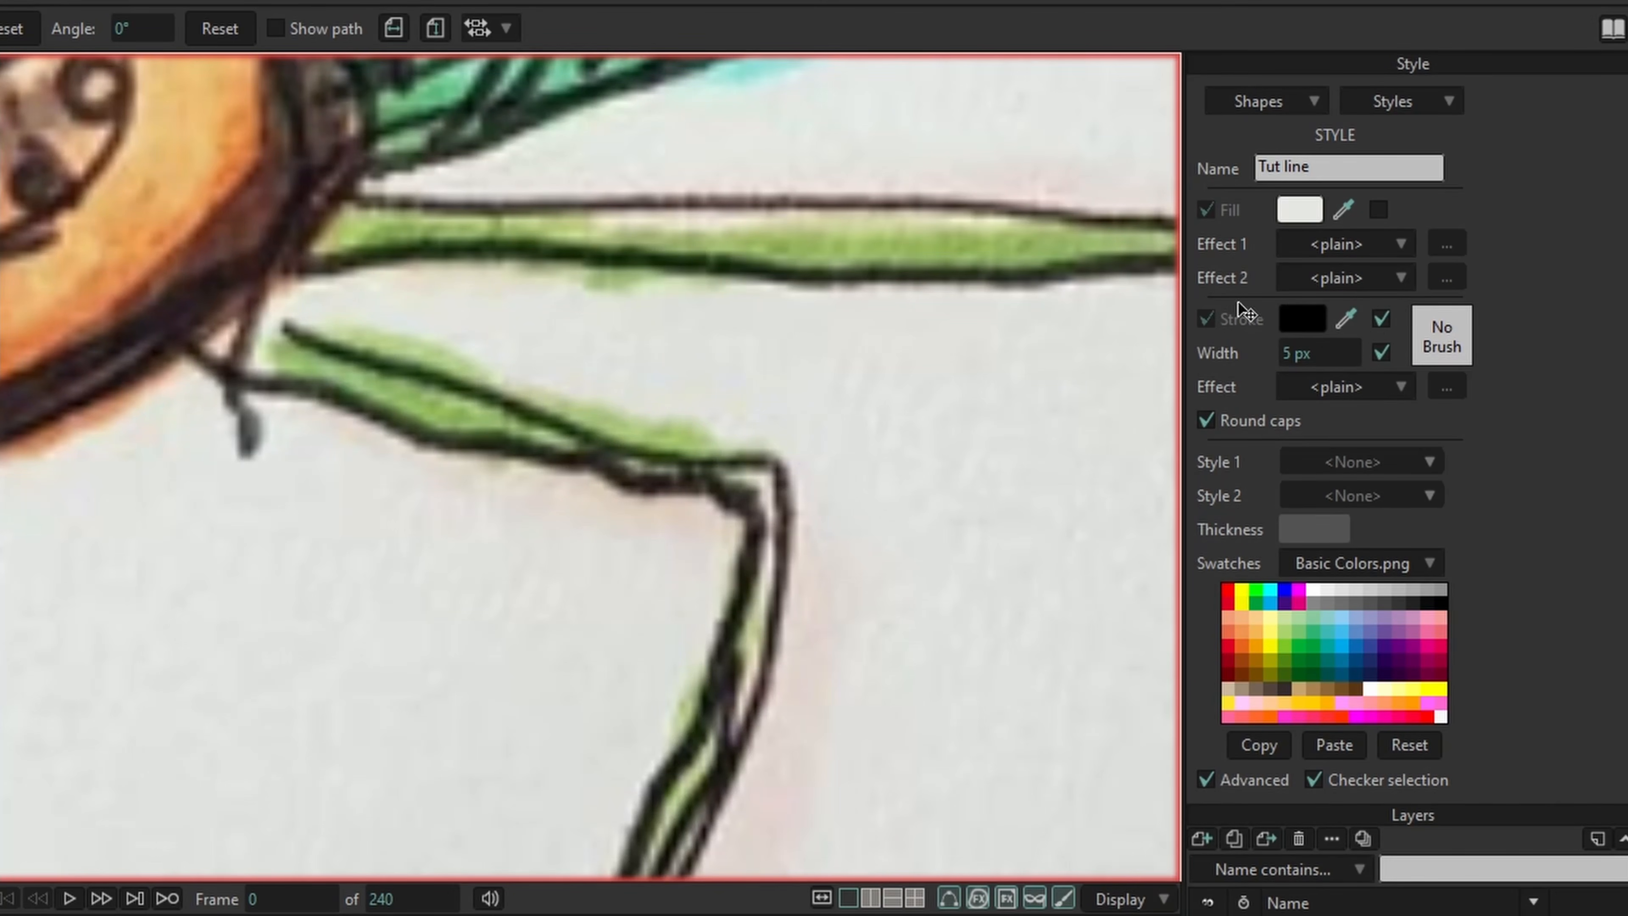
{"action": "left_click", "coordinate": [1347, 319]}
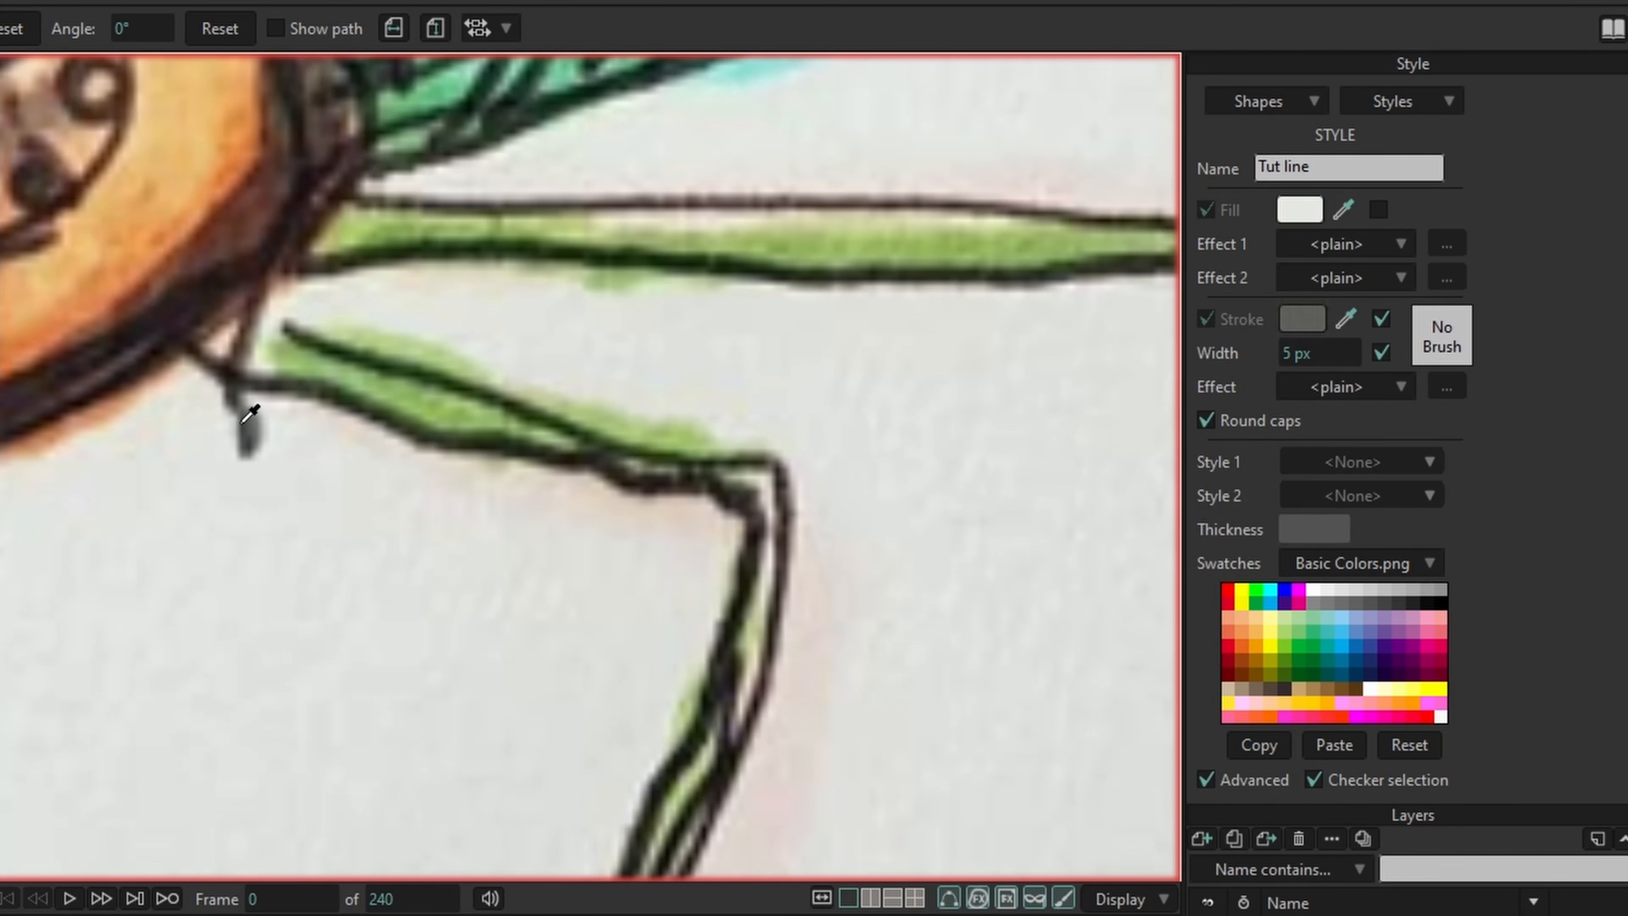
{"action": "left_click", "coordinate": [232, 378]}
{"action": "scroll", "coordinate": [336, 507], "scroll_direction": "down", "scroll_amount": 5}
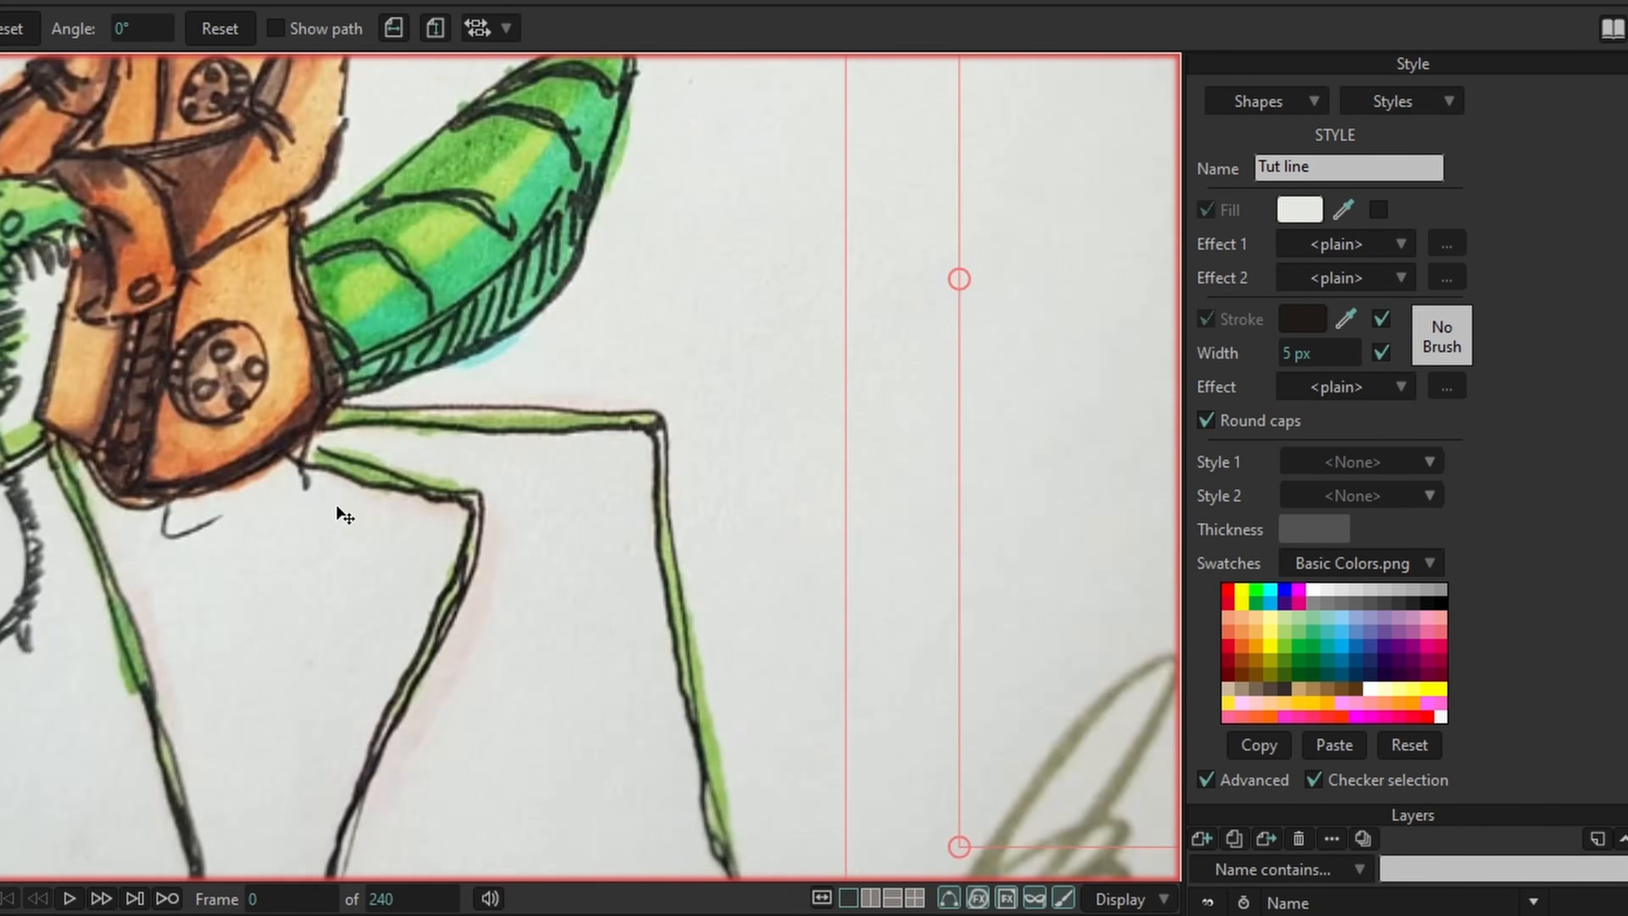
Step: Try a freehand test stroke along the mantis's sleeve
{"action": "scroll", "coordinate": [337, 506], "scroll_direction": "down", "scroll_amount": 6}
{"action": "left_click_drag", "start_coordinate": [823, 447], "coordinate": [498, 484]}
{"action": "scroll", "coordinate": [503, 481], "scroll_direction": "up", "scroll_amount": 2}
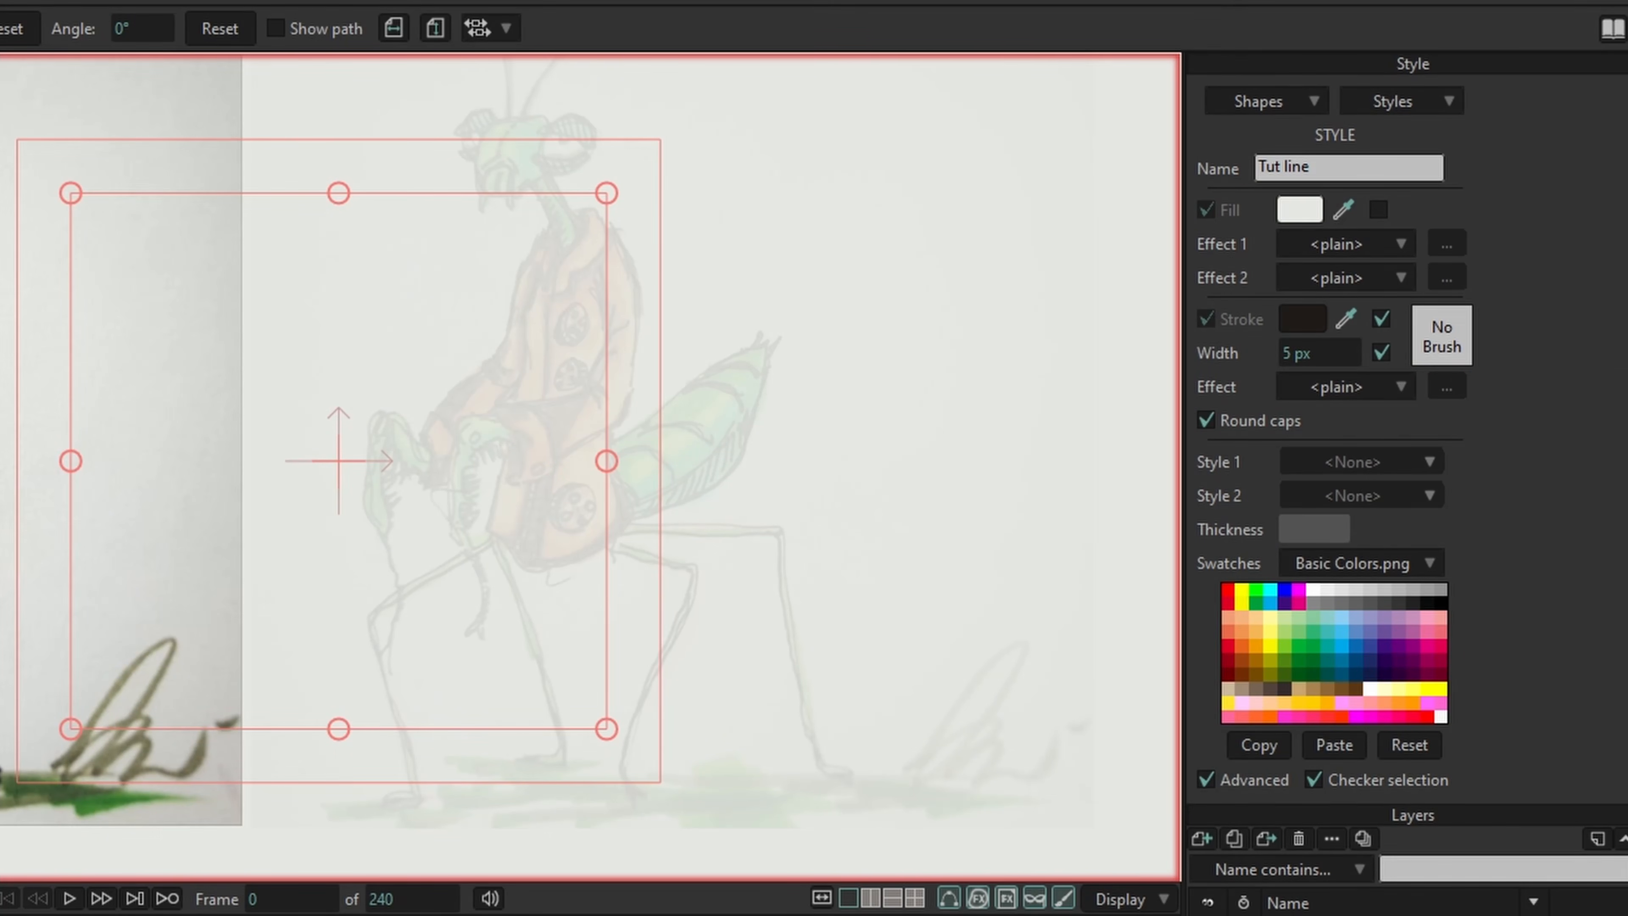
{"action": "scroll", "coordinate": [282, 542], "scroll_direction": "up", "scroll_amount": 4}
{"action": "scroll", "coordinate": [316, 554], "scroll_direction": "down", "scroll_amount": 3}
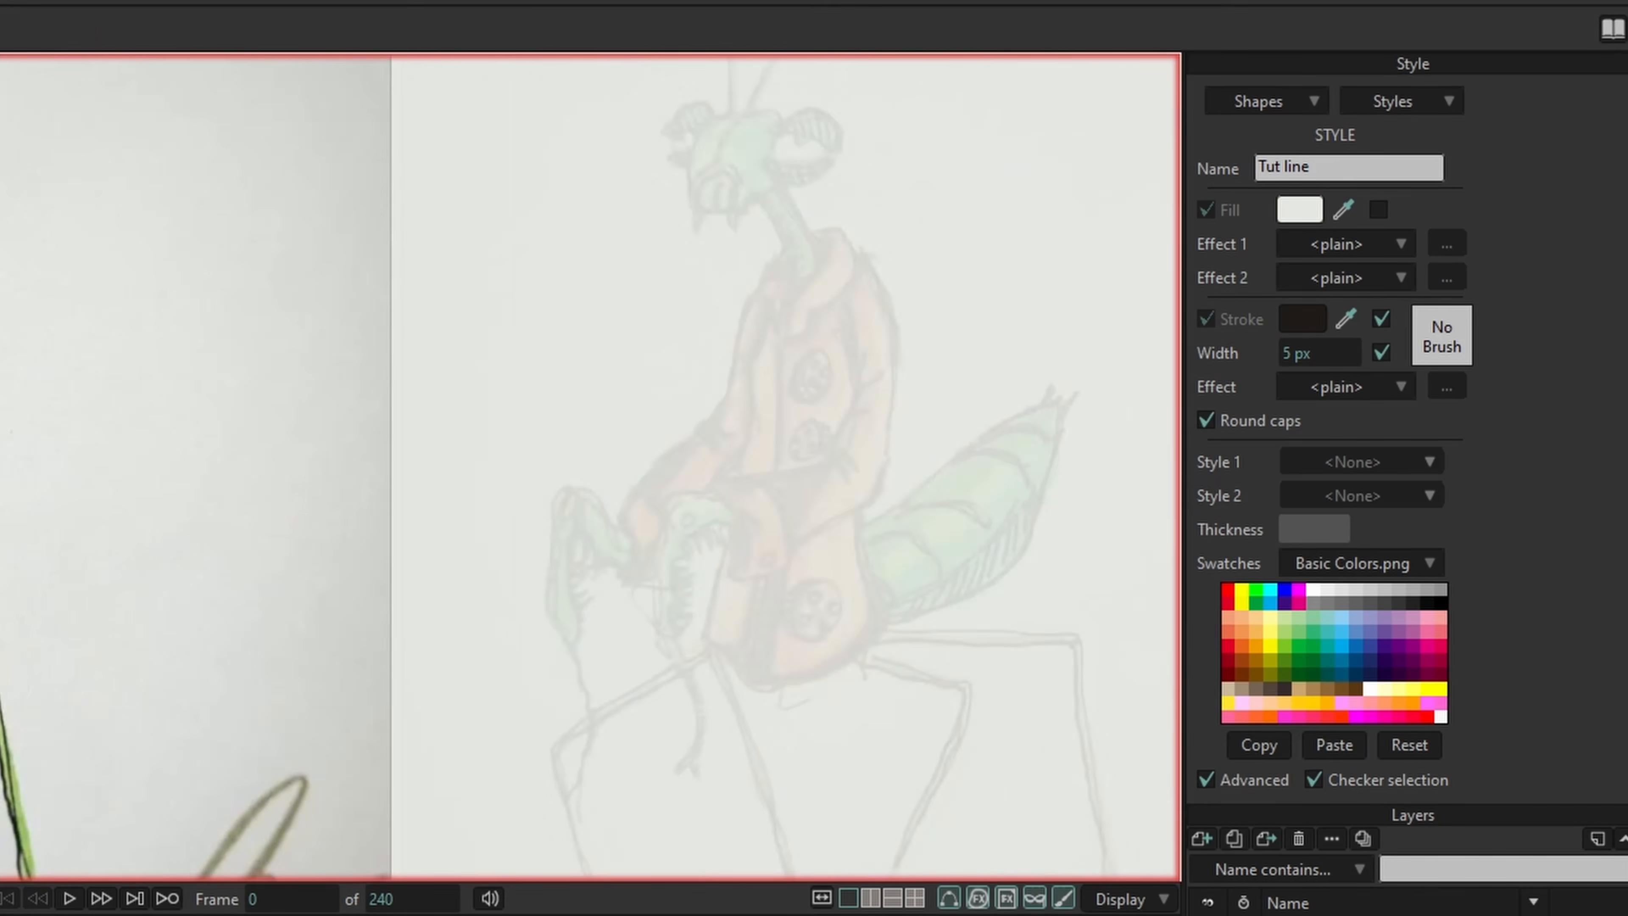
{"action": "scroll", "coordinate": [588, 486], "scroll_direction": "up", "scroll_amount": 3}
{"action": "mouse_move", "coordinate": [696, 505]}
{"action": "left_mouse_down"}
{"action": "mouse_move", "coordinate": [928, 310]}
{"action": "mouse_move", "coordinate": [947, 188]}
{"action": "left_mouse_up"}
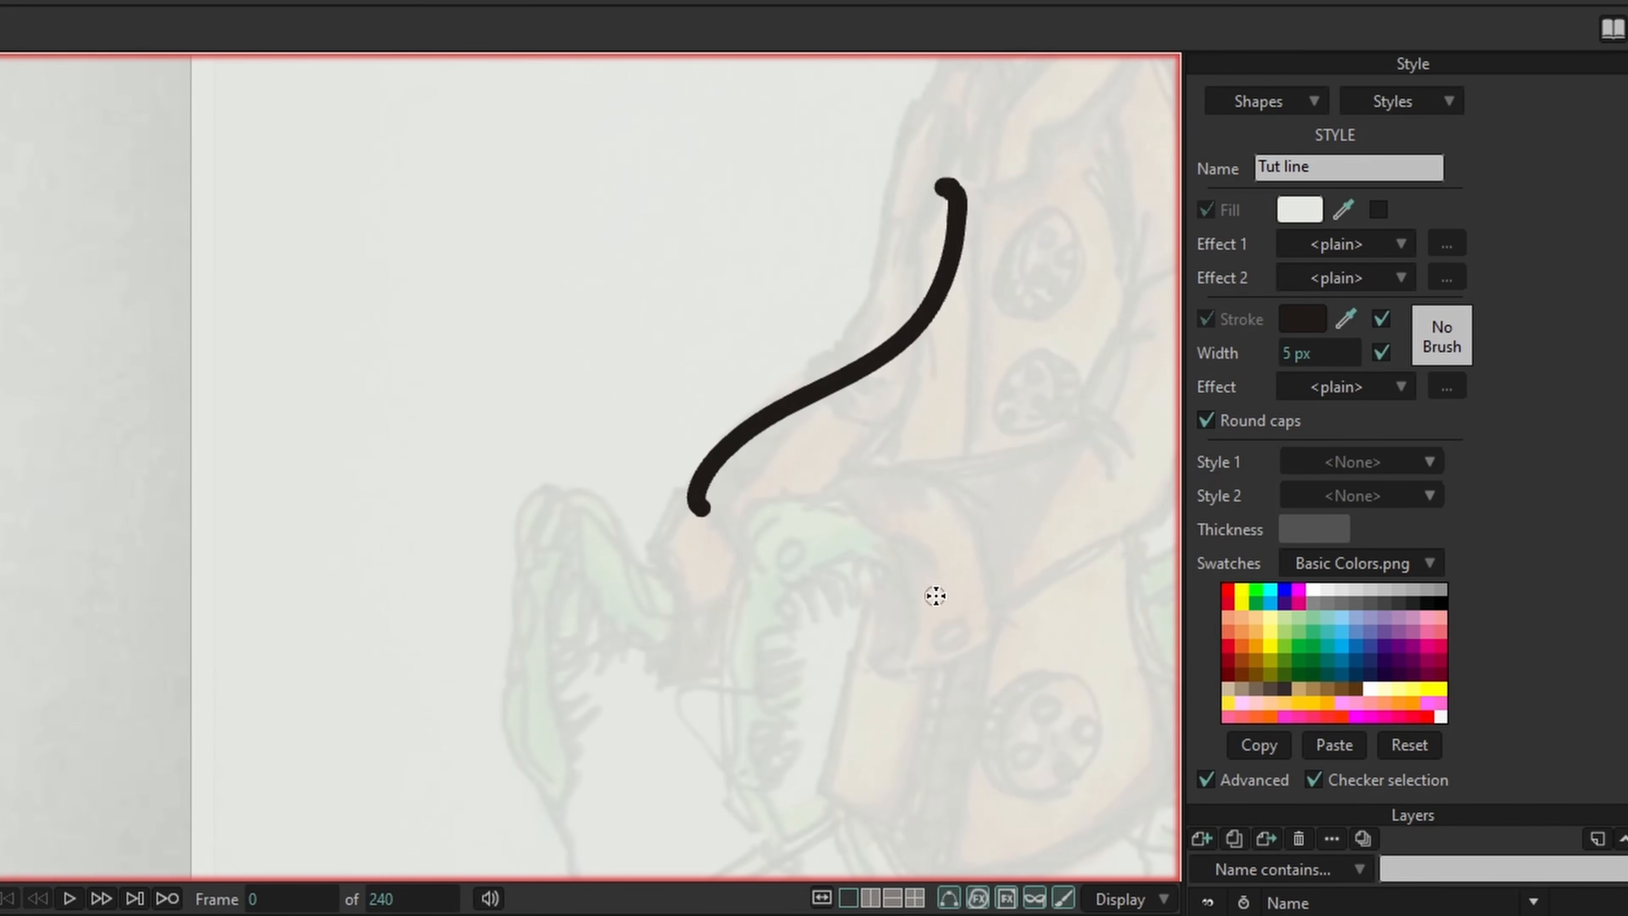
{"action": "key", "text": "ctrl+z"}
Step: Exclude the width from the Tut line style and give it the MC-Chunky brush with a jitter angle of 0
{"action": "left_click", "coordinate": [1383, 354]}
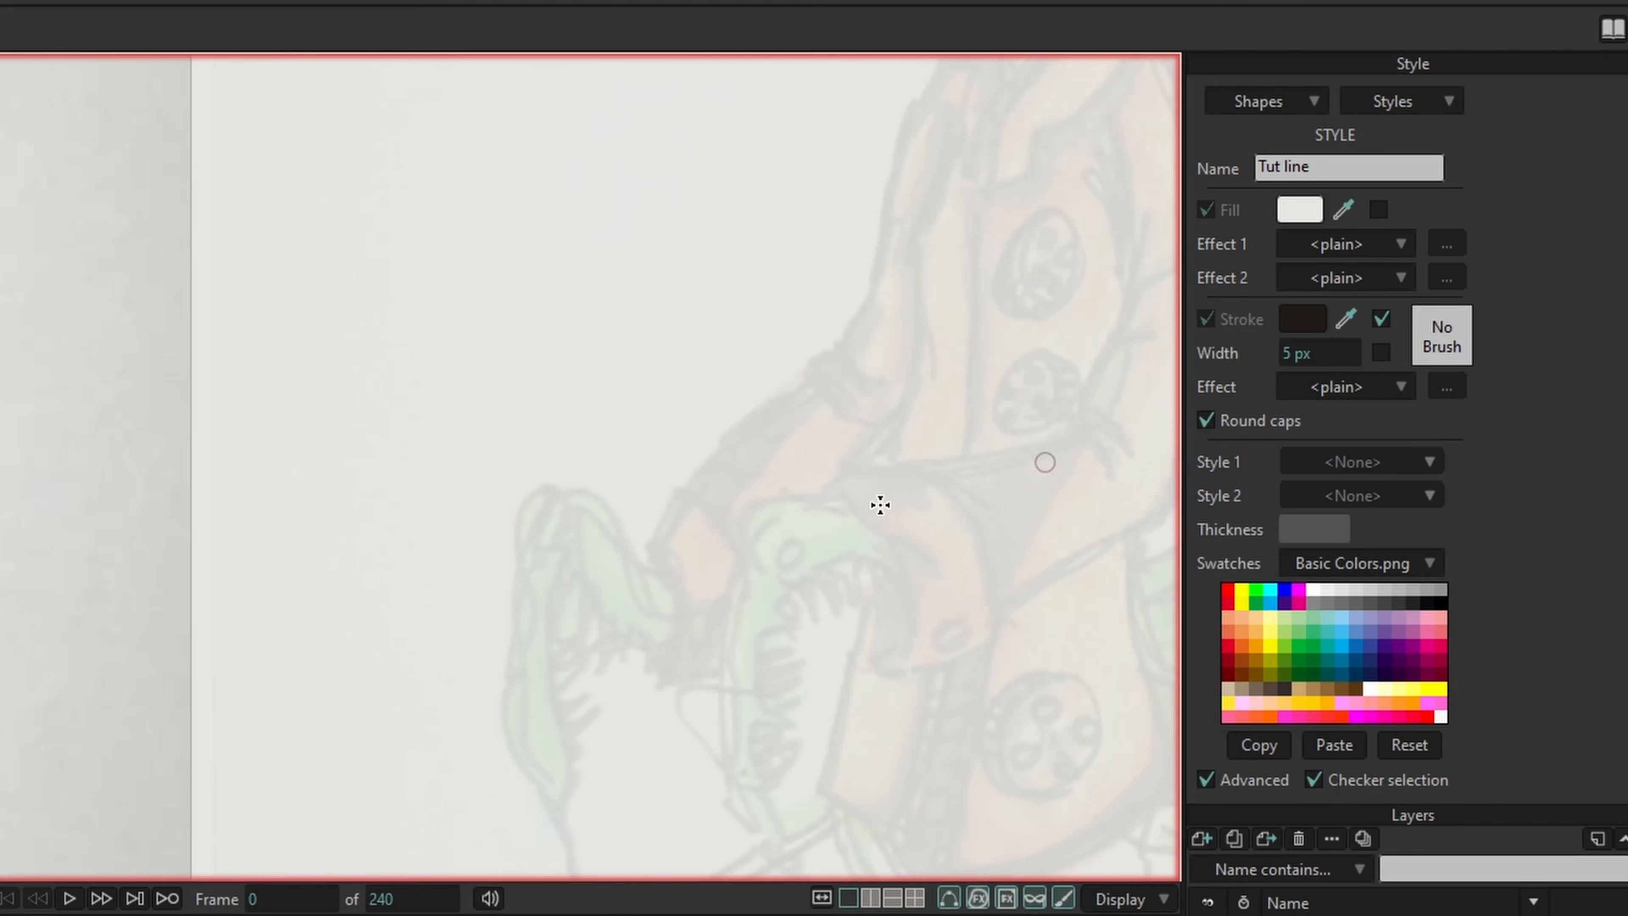
{"action": "scroll", "coordinate": [521, 513], "scroll_direction": "down", "scroll_amount": 3}
{"action": "left_click", "coordinate": [1414, 349]}
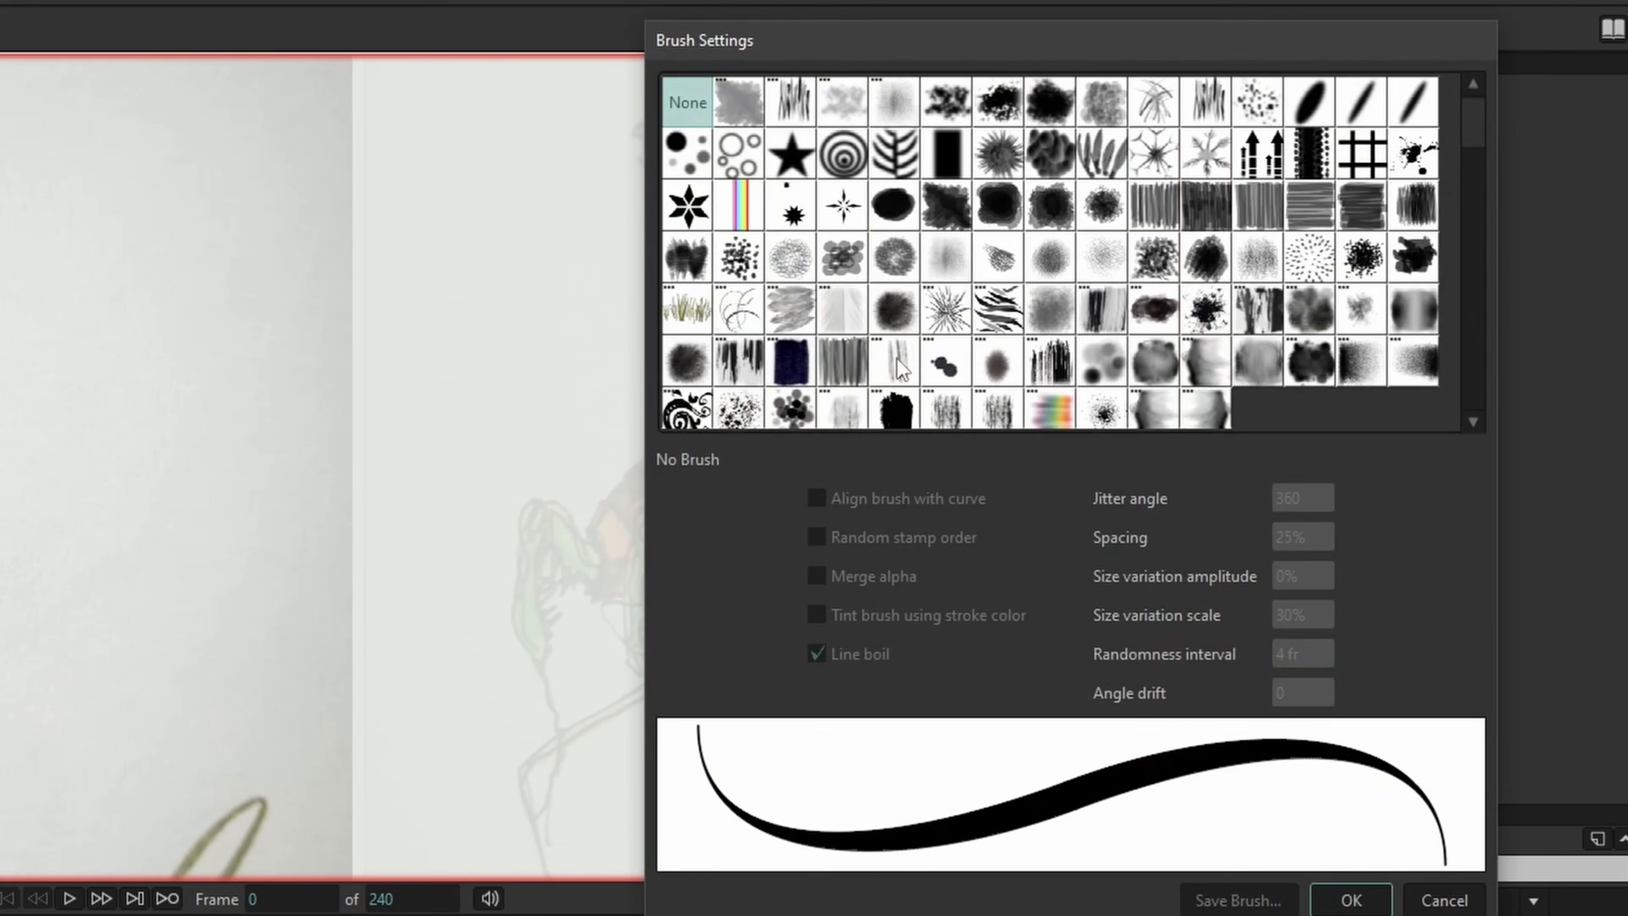
{"action": "scroll", "coordinate": [905, 398], "scroll_direction": "down", "scroll_amount": 1}
{"action": "left_click", "coordinate": [910, 408]}
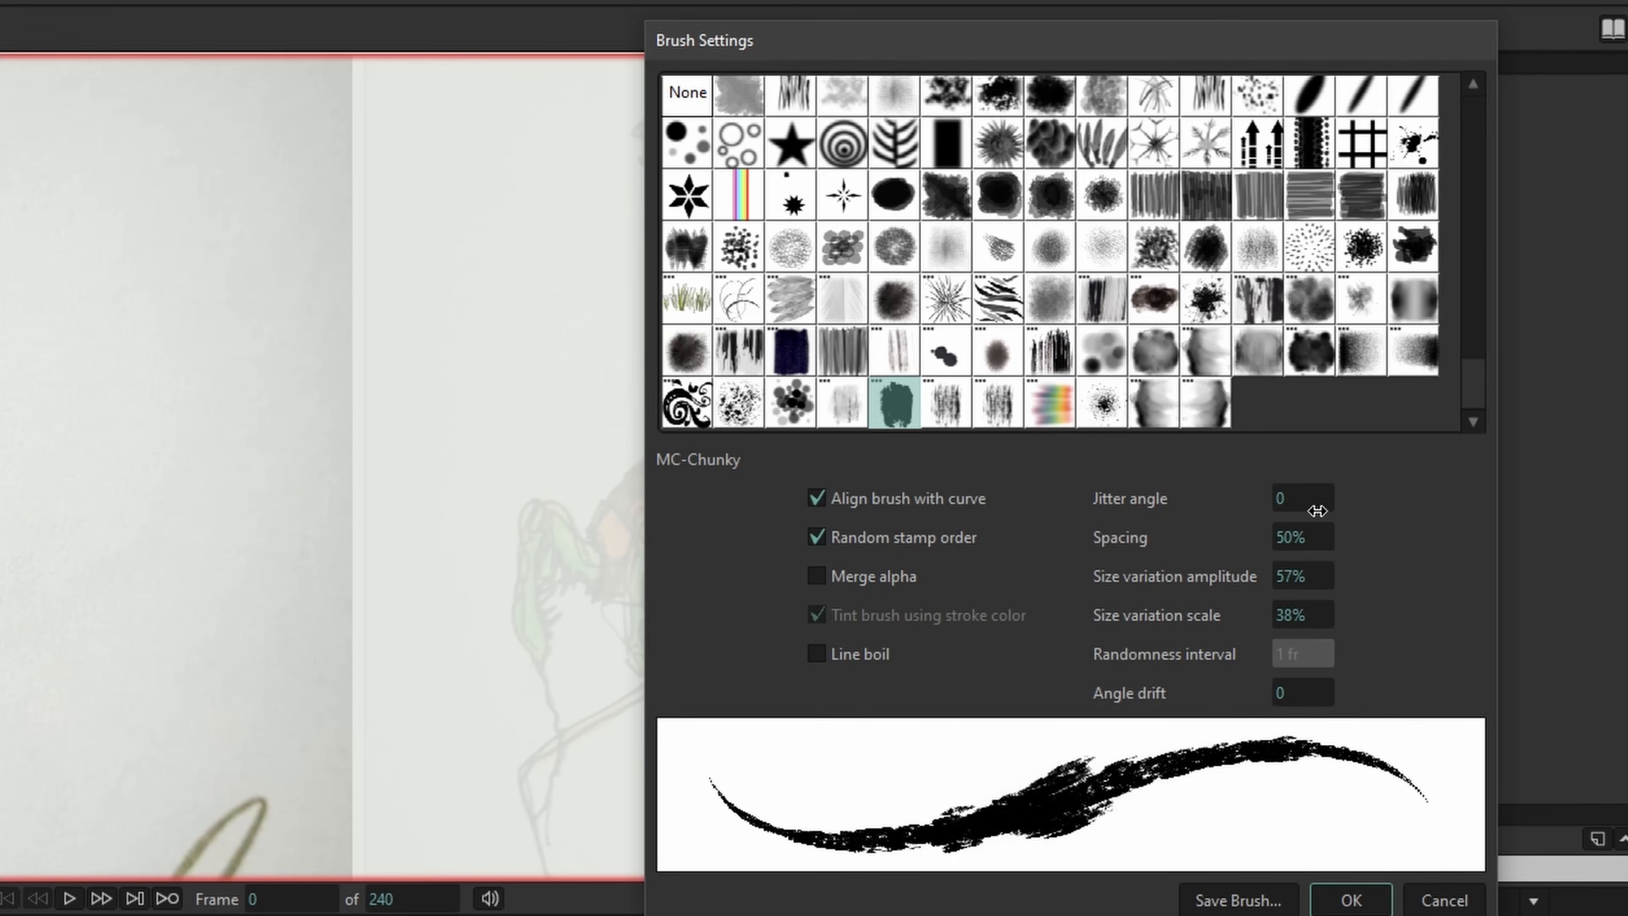
{"action": "mouse_move", "coordinate": [1285, 507]}
{"action": "left_mouse_down"}
{"action": "mouse_move", "coordinate": [1436, 450]}
{"action": "mouse_move", "coordinate": [1108, 472]}
{"action": "left_mouse_up"}
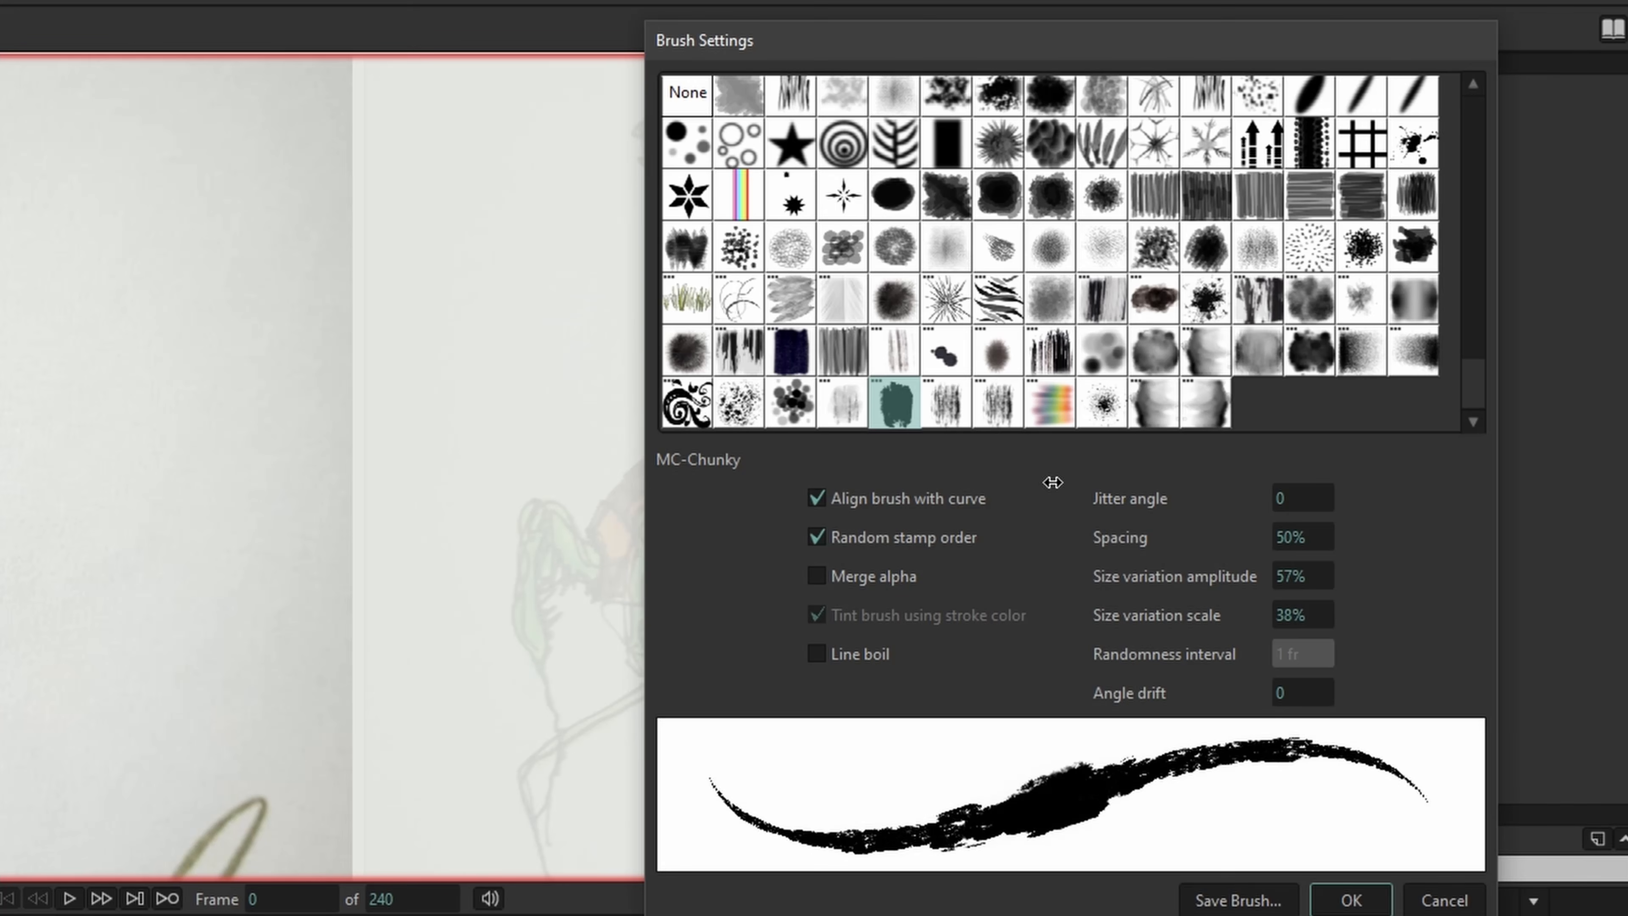
{"action": "left_click", "coordinate": [1385, 898]}
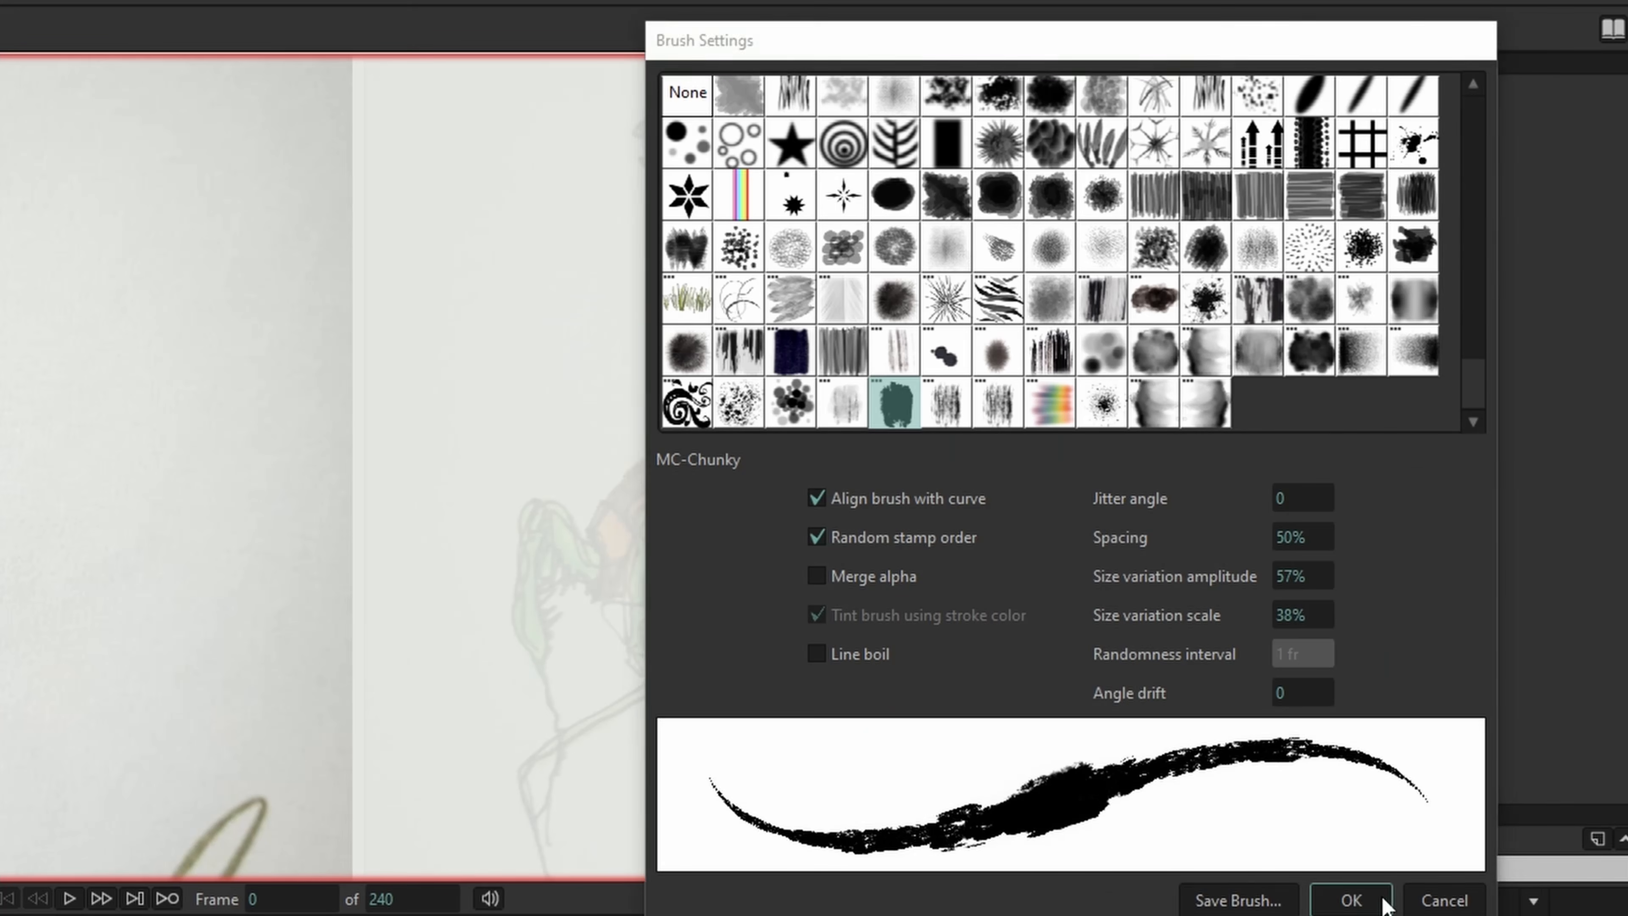
Step: Return to the defaults for new shapes and assign Tut line as Style 1
{"action": "left_click", "coordinate": [1445, 103]}
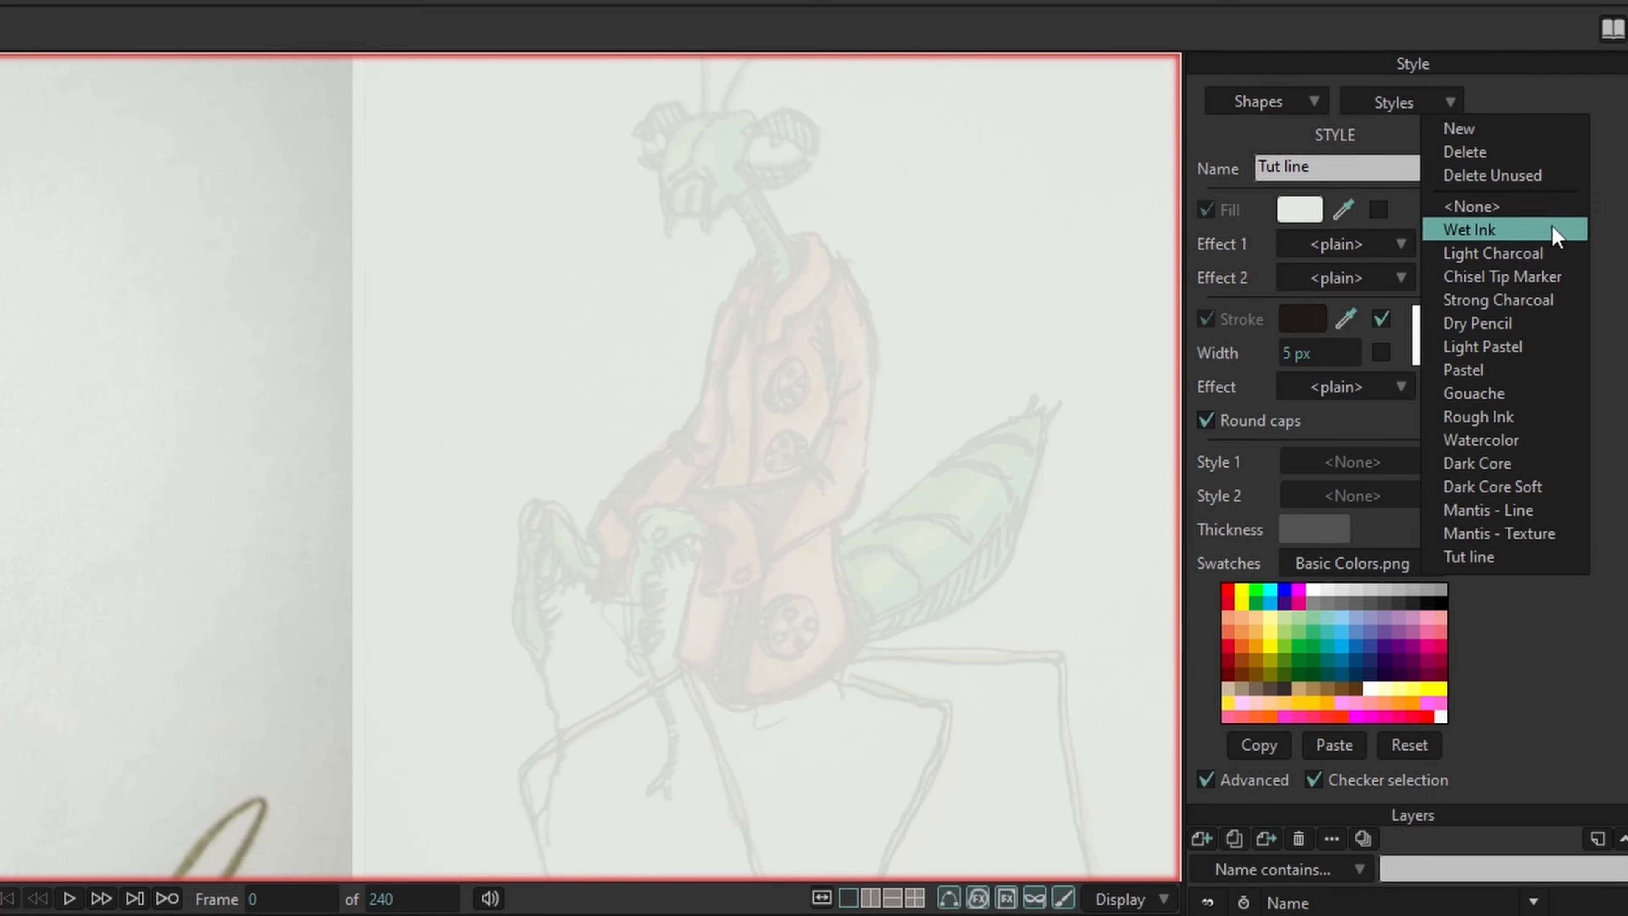
{"action": "left_click", "coordinate": [1494, 206]}
{"action": "left_click", "coordinate": [1386, 466]}
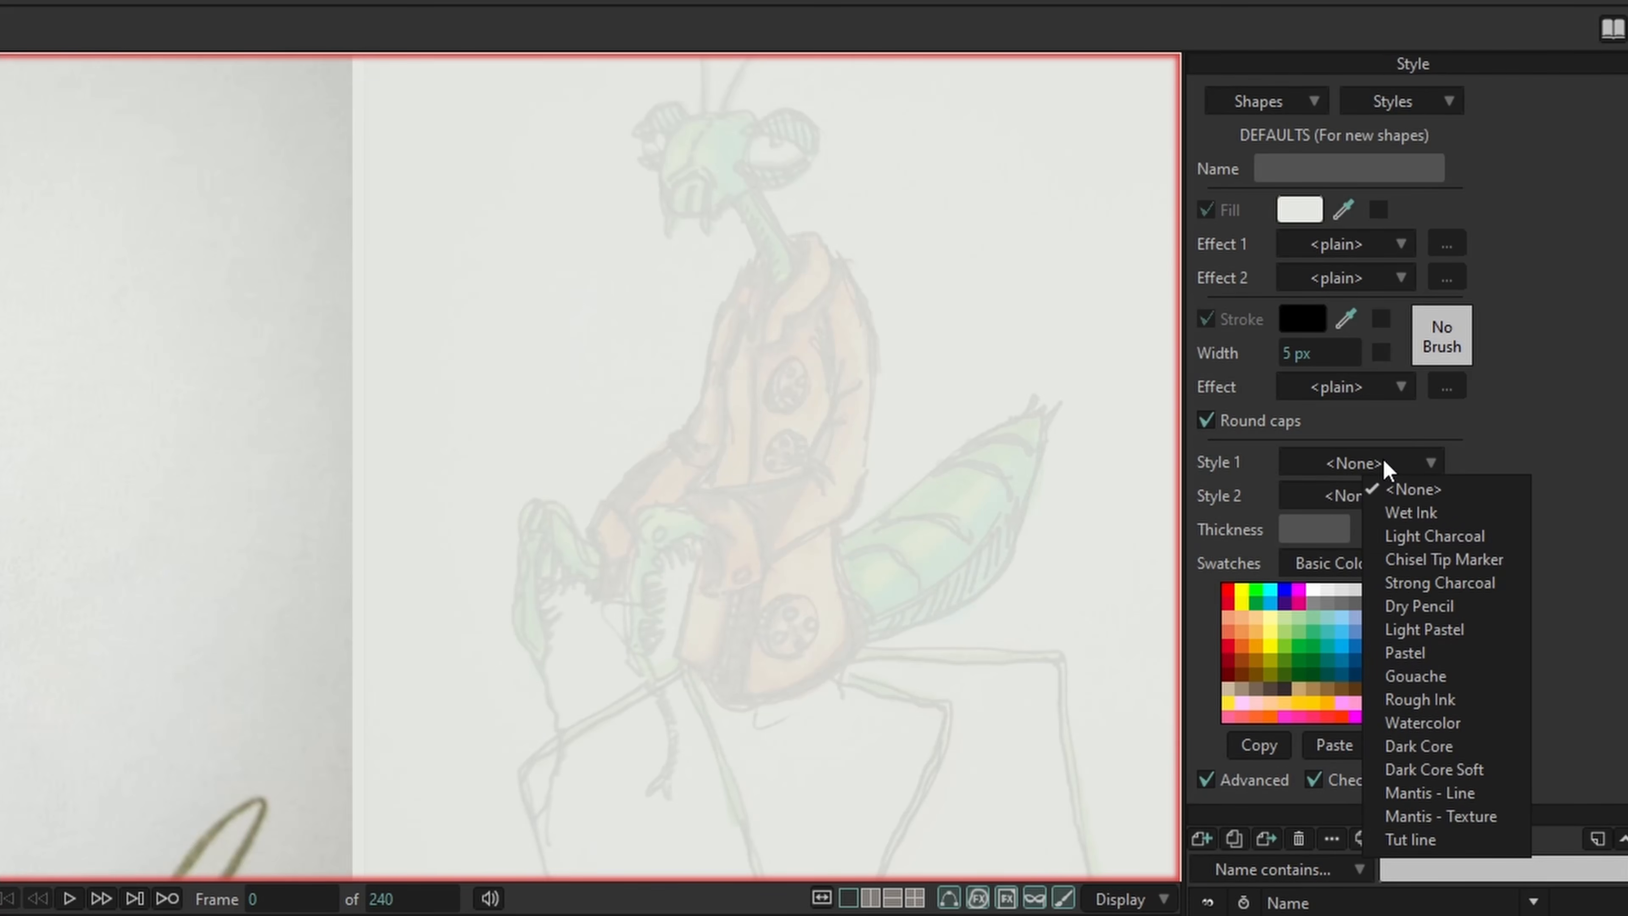
{"action": "left_click", "coordinate": [1416, 838]}
Step: Set the default stroke width to 2 px, trying the line style with freehand strokes over the mantis
{"action": "scroll", "coordinate": [825, 352], "scroll_direction": "up", "scroll_amount": 1}
{"action": "mouse_move", "coordinate": [808, 300]}
{"action": "left_mouse_down"}
{"action": "mouse_move", "coordinate": [825, 365]}
{"action": "mouse_move", "coordinate": [790, 514]}
{"action": "mouse_move", "coordinate": [625, 540]}
{"action": "left_mouse_up"}
{"action": "key", "text": "ctrl+z"}
{"action": "left_click_drag", "start_coordinate": [1328, 357], "coordinate": [1280, 364]}
{"action": "mouse_move", "coordinate": [766, 287]}
{"action": "left_mouse_down"}
{"action": "mouse_move", "coordinate": [754, 480]}
{"action": "mouse_move", "coordinate": [630, 518]}
{"action": "left_mouse_up"}
{"action": "key", "text": "ctrl+z"}
Step: Clear Style 1 for new shapes by setting it to <None>
{"action": "mouse_move", "coordinate": [771, 411]}
{"action": "left_mouse_down"}
{"action": "mouse_move", "coordinate": [546, 635]}
{"action": "mouse_move", "coordinate": [456, 688]}
{"action": "mouse_move", "coordinate": [414, 594]}
{"action": "mouse_move", "coordinate": [330, 492]}
{"action": "mouse_move", "coordinate": [207, 511]}
{"action": "mouse_move", "coordinate": [250, 621]}
{"action": "mouse_move", "coordinate": [259, 772]}
{"action": "mouse_move", "coordinate": [460, 706]}
{"action": "left_mouse_up"}
{"action": "scroll", "coordinate": [917, 260], "scroll_direction": "up", "scroll_amount": 4}
{"action": "scroll", "coordinate": [790, 404], "scroll_direction": "down", "scroll_amount": 5}
{"action": "scroll", "coordinate": [589, 579], "scroll_direction": "up", "scroll_amount": 3}
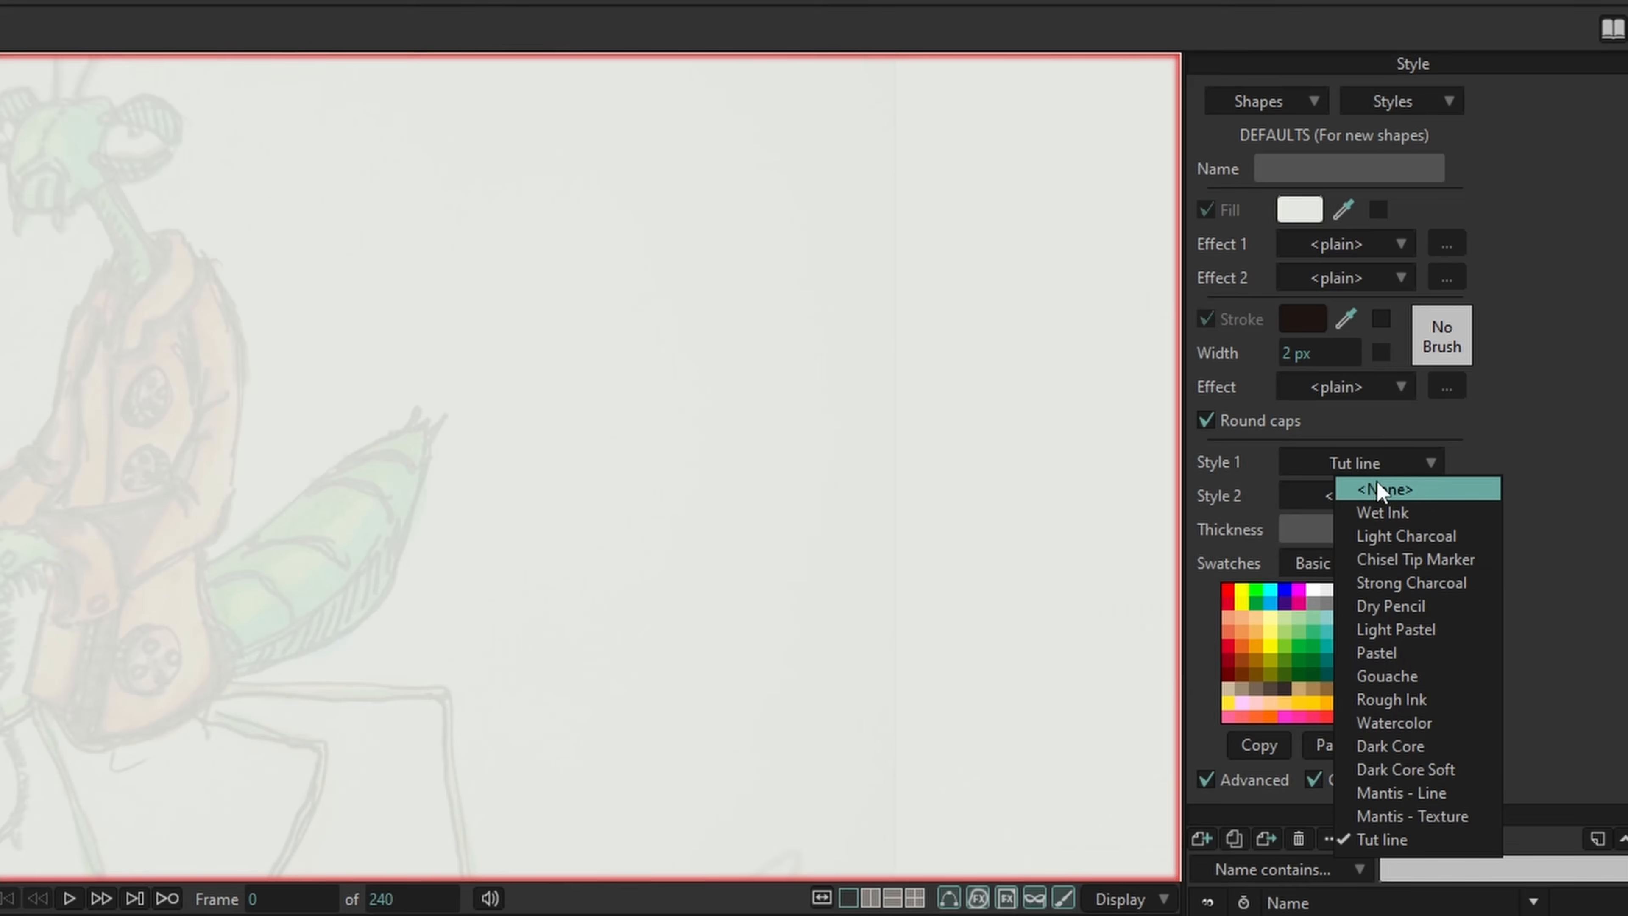
{"action": "left_click", "coordinate": [1378, 490]}
Step: Create a new style named Tut Col that does not override the fill colour, stroke colour or width
{"action": "left_click", "coordinate": [1387, 103]}
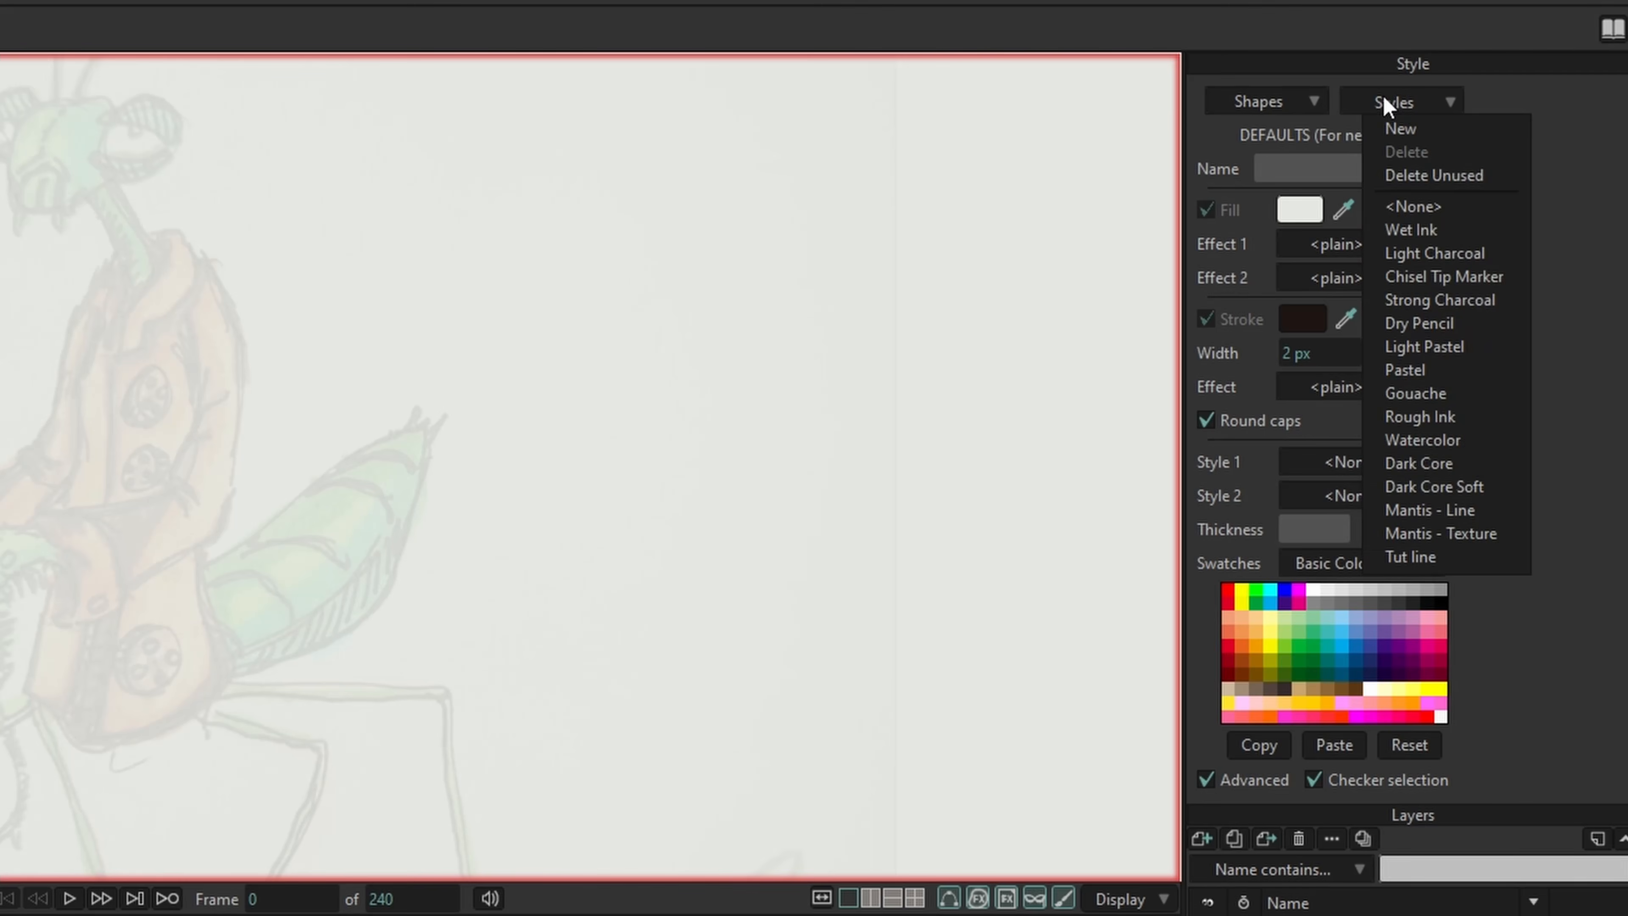
{"action": "left_click", "coordinate": [1428, 119]}
{"action": "type", "text": "Tut Col"}
{"action": "key", "text": "Return"}
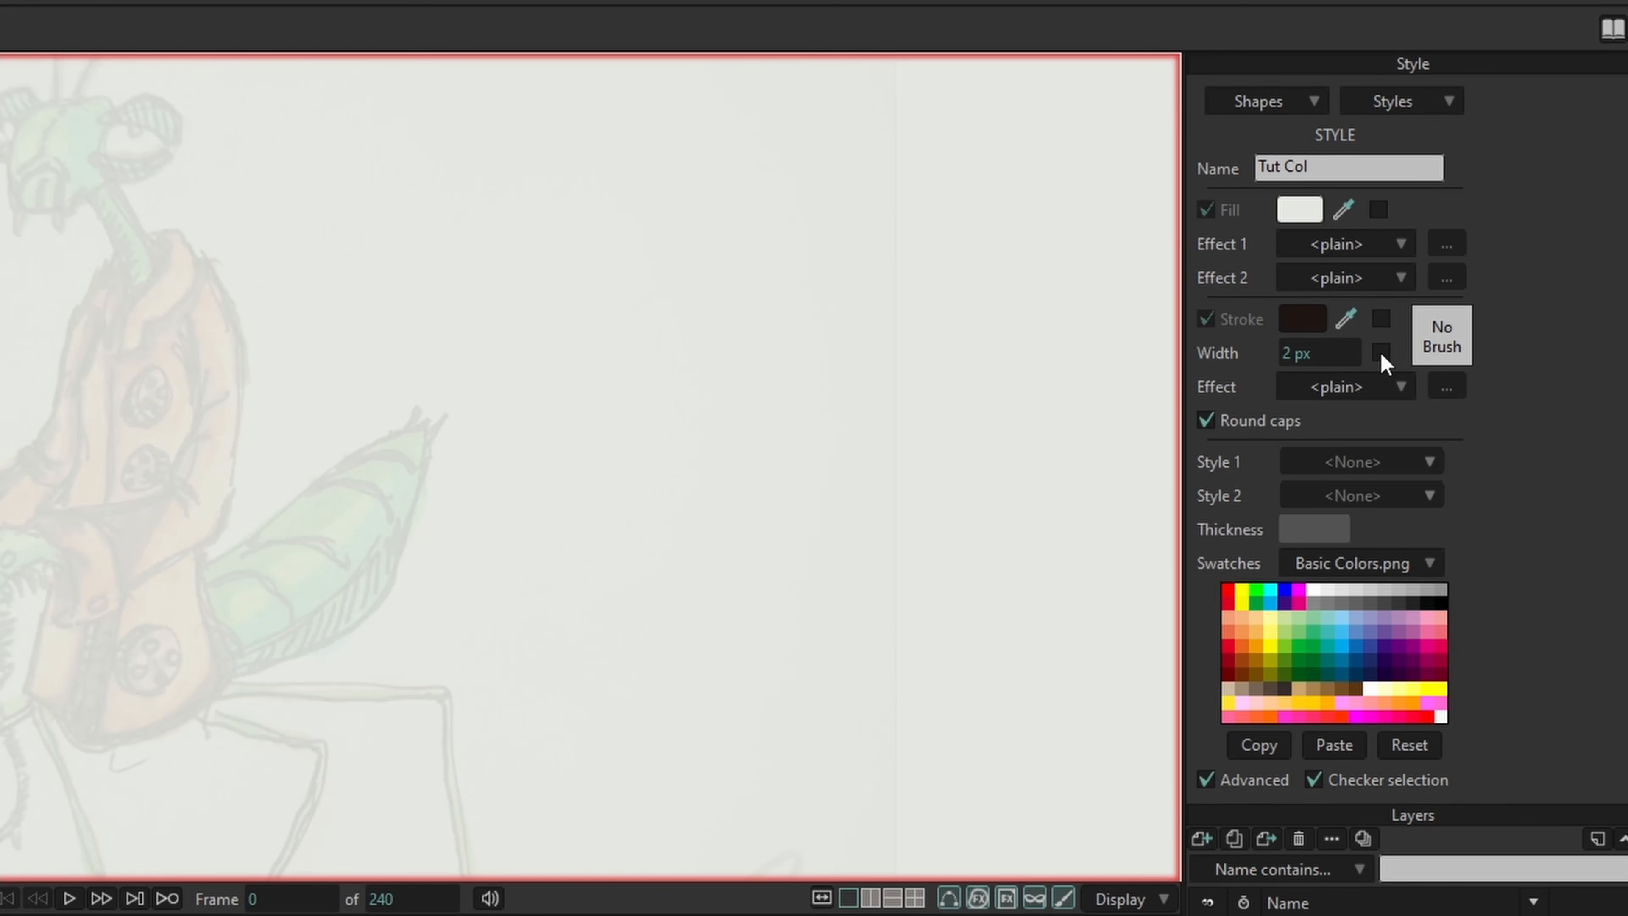
Step: Assign the MC-HairyInk brush to the Tut Col style
{"action": "left_click", "coordinate": [1452, 340]}
{"action": "scroll", "coordinate": [1013, 421], "scroll_direction": "down", "scroll_amount": 1}
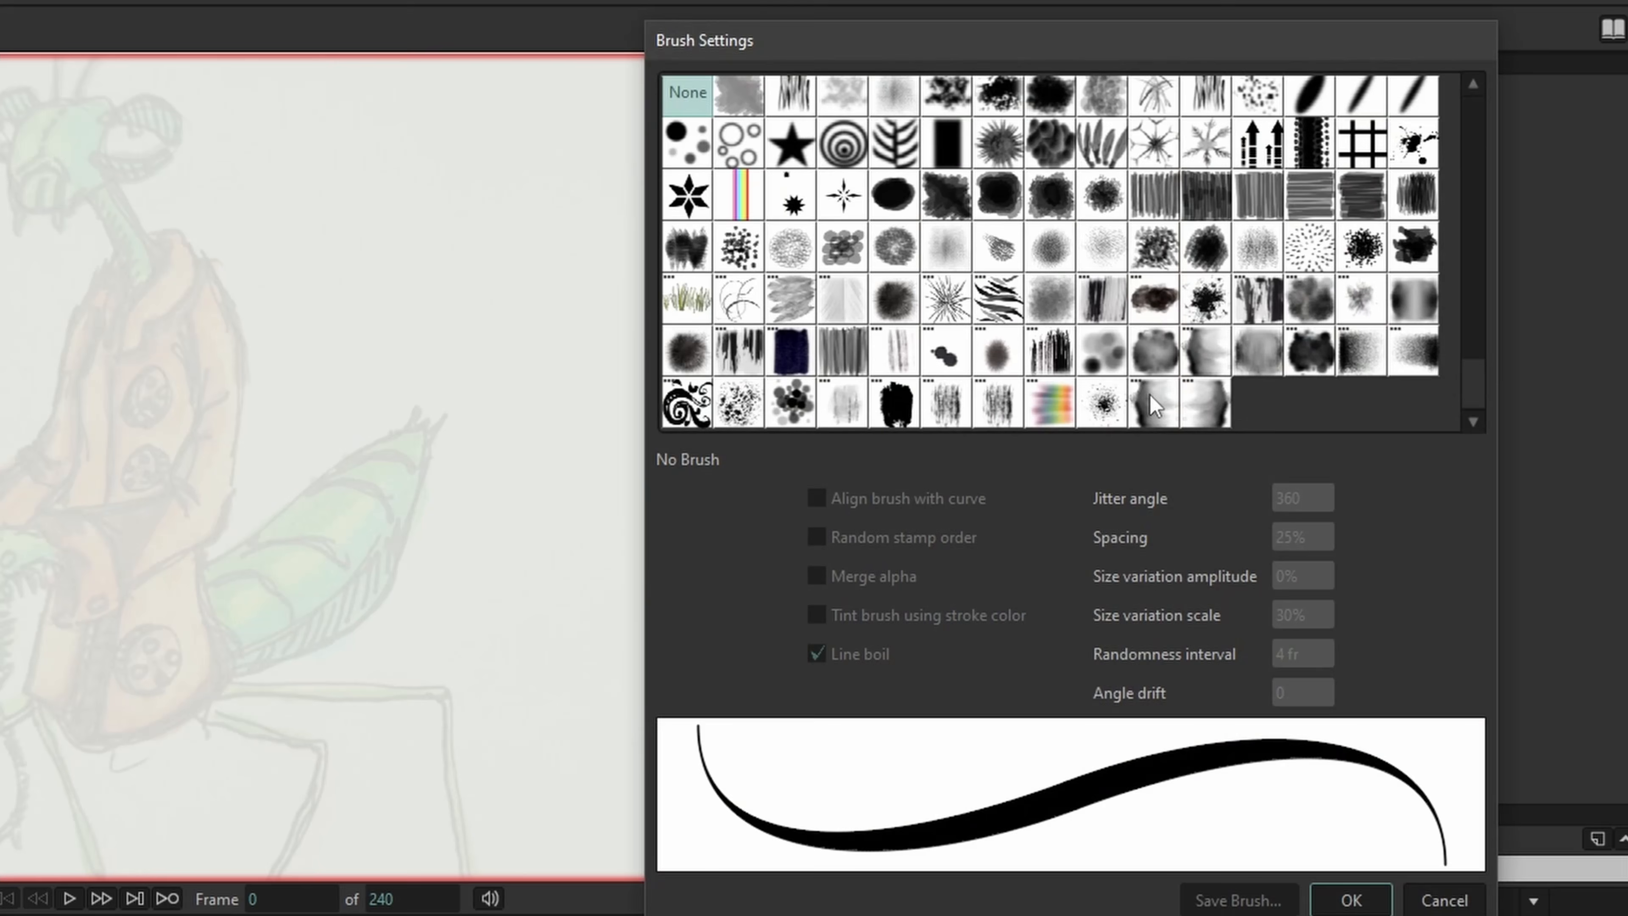
{"action": "left_click", "coordinate": [949, 410]}
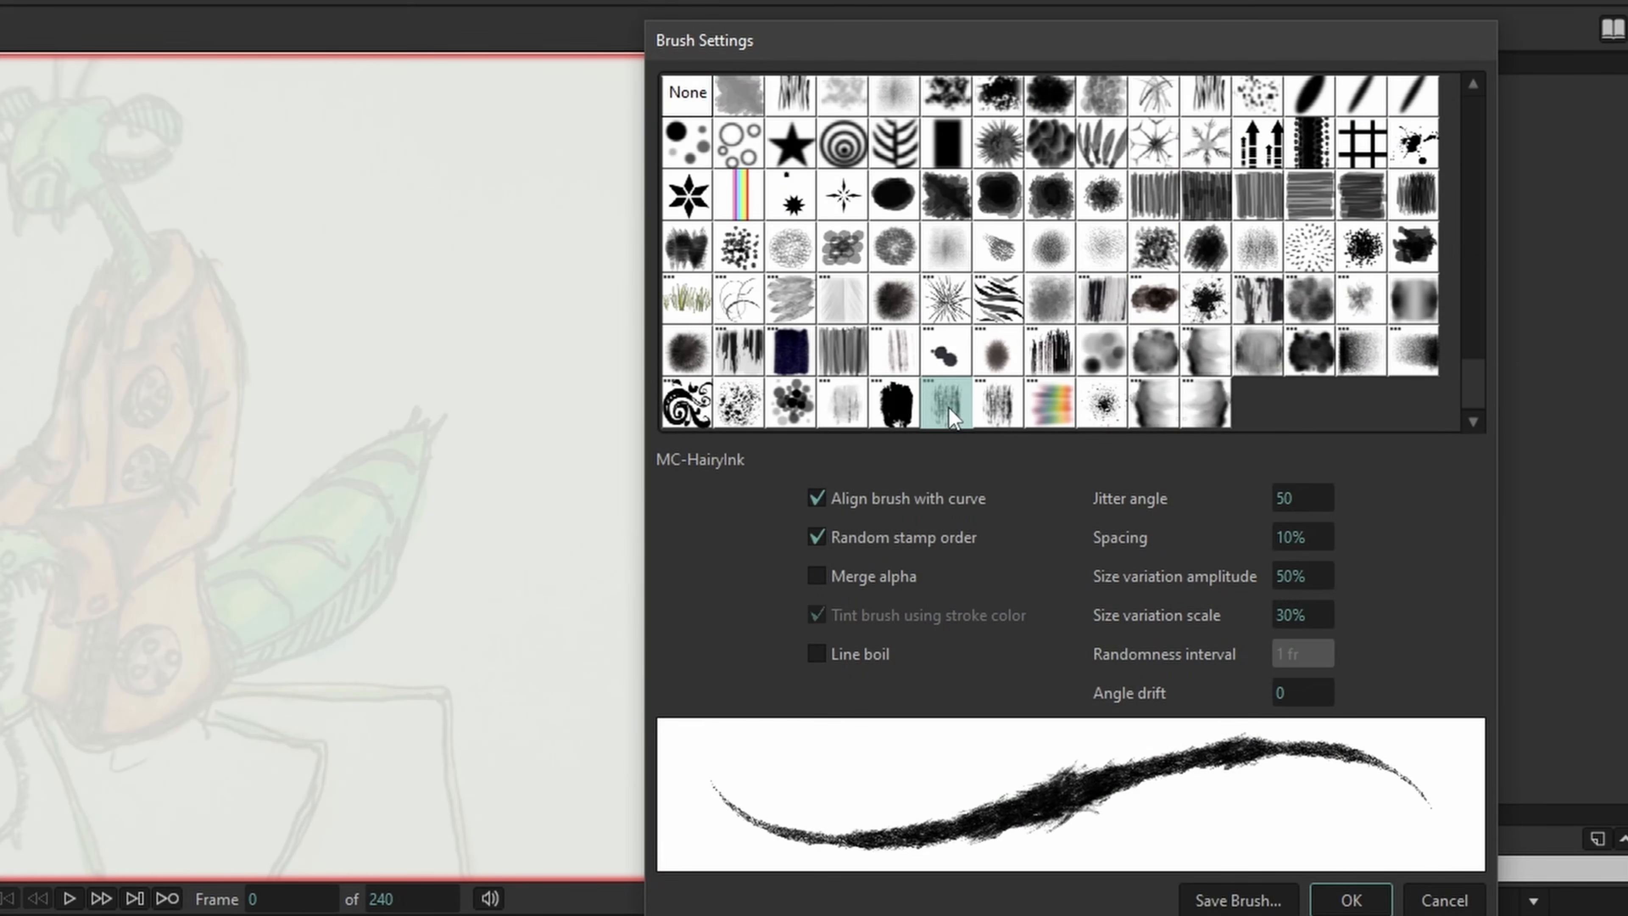
{"action": "left_click", "coordinate": [1351, 901]}
Step: Return to the defaults for new shapes and assign Tut Col as Style 1
{"action": "left_click", "coordinate": [1393, 101]}
{"action": "left_click", "coordinate": [1423, 213]}
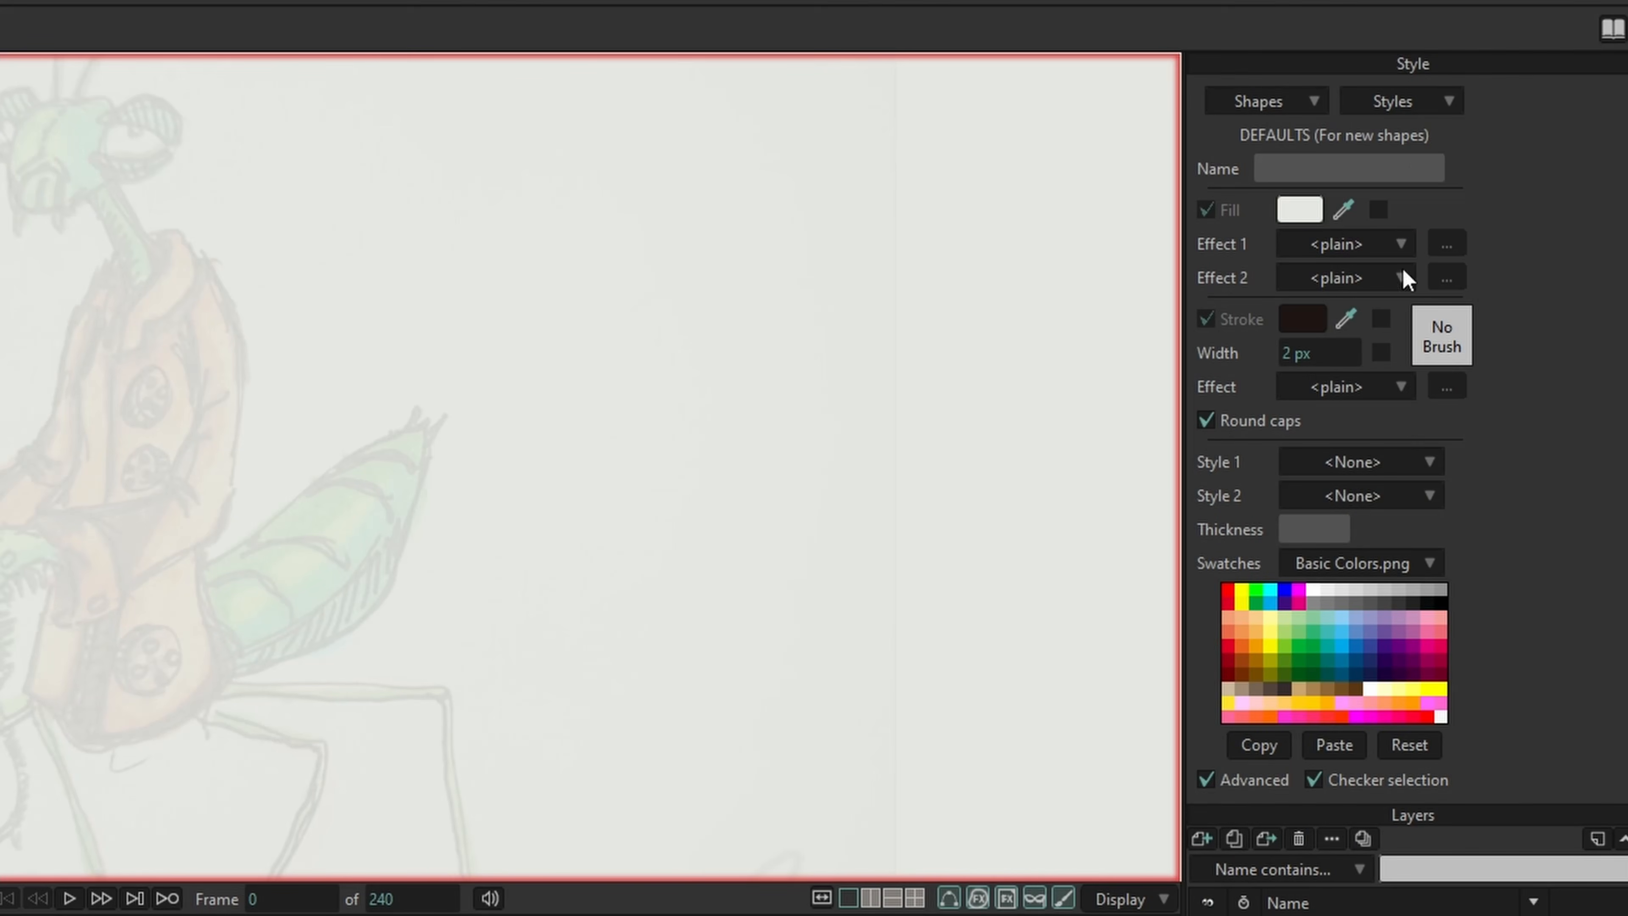
{"action": "left_click", "coordinate": [1393, 455]}
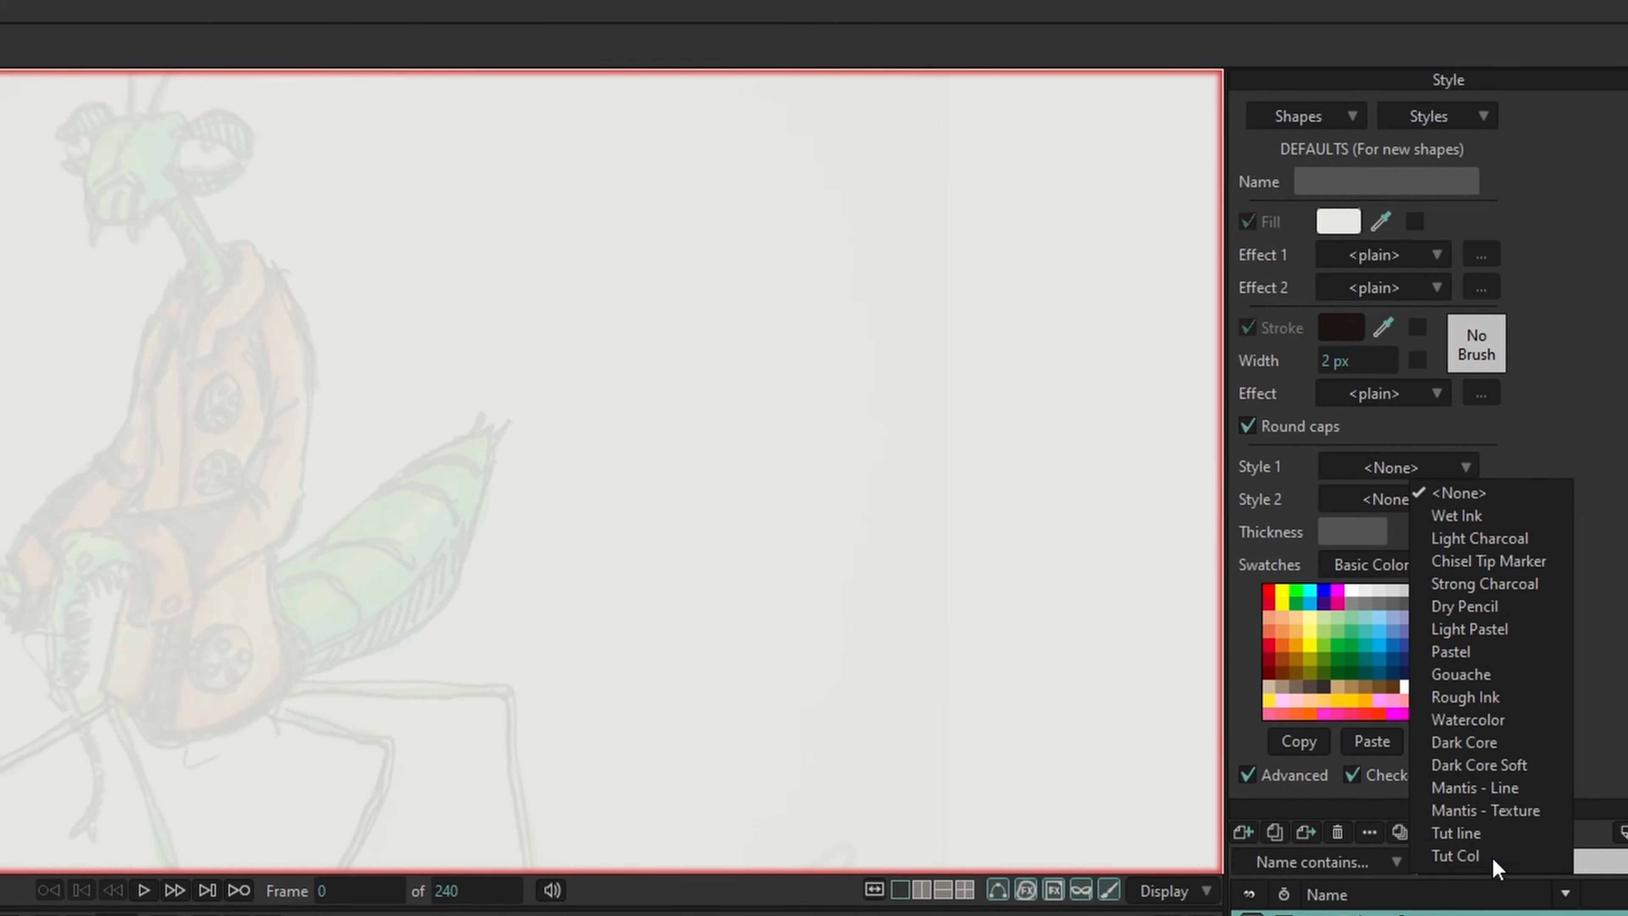
{"action": "left_click", "coordinate": [1475, 857]}
Step: Try the Tut Col style with freehand strokes over the mantis
{"action": "mouse_move", "coordinate": [635, 404]}
{"action": "left_mouse_down"}
{"action": "mouse_move", "coordinate": [322, 578]}
{"action": "mouse_move", "coordinate": [832, 516]}
{"action": "left_mouse_up"}
{"action": "key", "text": "ctrl+z"}
{"action": "left_click_drag", "start_coordinate": [644, 419], "coordinate": [612, 420]}
{"action": "mouse_move", "coordinate": [686, 272]}
{"action": "left_mouse_down"}
{"action": "mouse_move", "coordinate": [276, 644]}
{"action": "mouse_move", "coordinate": [988, 359]}
{"action": "mouse_move", "coordinate": [752, 523]}
{"action": "mouse_move", "coordinate": [587, 452]}
{"action": "left_mouse_up"}
Step: Switch new shapes back to the Tut line style and draw a freehand stroke down the back edge of the coat
{"action": "left_click", "coordinate": [1467, 357]}
{"action": "key", "text": "ctrl+v"}
{"action": "left_click", "coordinate": [1489, 701]}
{"action": "mouse_move", "coordinate": [1042, 388]}
{"action": "left_mouse_down"}
{"action": "mouse_move", "coordinate": [853, 603]}
{"action": "mouse_move", "coordinate": [382, 564]}
{"action": "mouse_move", "coordinate": [254, 599]}
{"action": "mouse_move", "coordinate": [374, 506]}
{"action": "mouse_move", "coordinate": [748, 571]}
{"action": "mouse_move", "coordinate": [905, 358]}
{"action": "mouse_move", "coordinate": [149, 473]}
{"action": "mouse_move", "coordinate": [810, 567]}
{"action": "mouse_move", "coordinate": [769, 487]}
{"action": "left_mouse_up"}
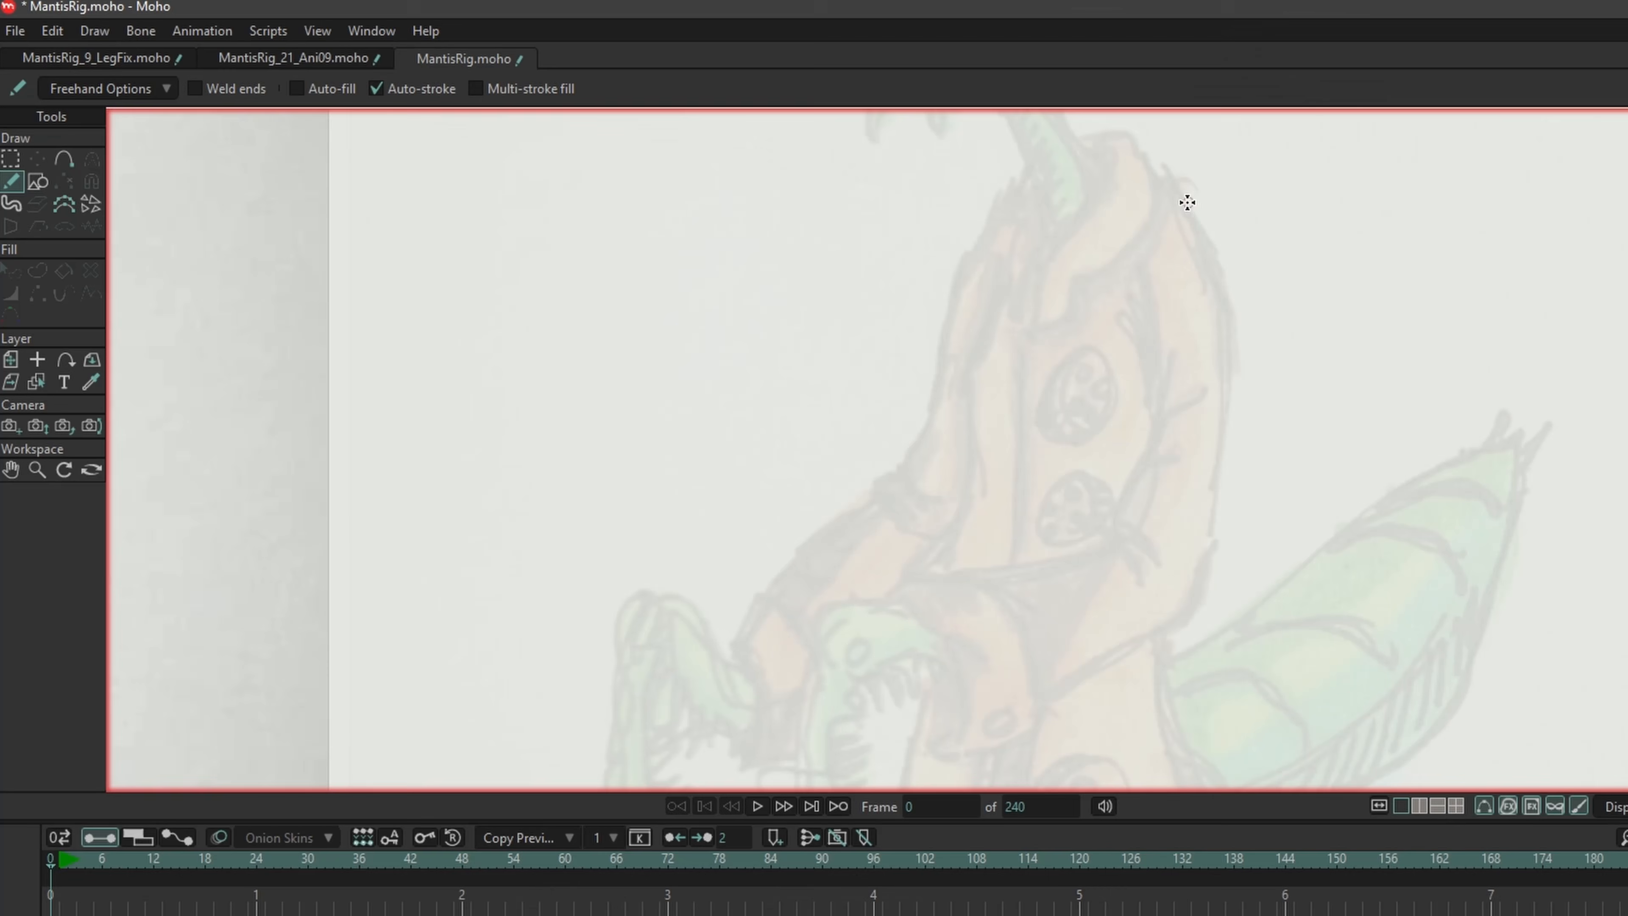
{"action": "mouse_move", "coordinate": [1185, 200]}
{"action": "left_mouse_down"}
{"action": "mouse_move", "coordinate": [1227, 338]}
{"action": "mouse_move", "coordinate": [1163, 647]}
{"action": "left_mouse_up"}
{"action": "scroll", "coordinate": [1296, 374], "scroll_direction": "up", "scroll_amount": 2}
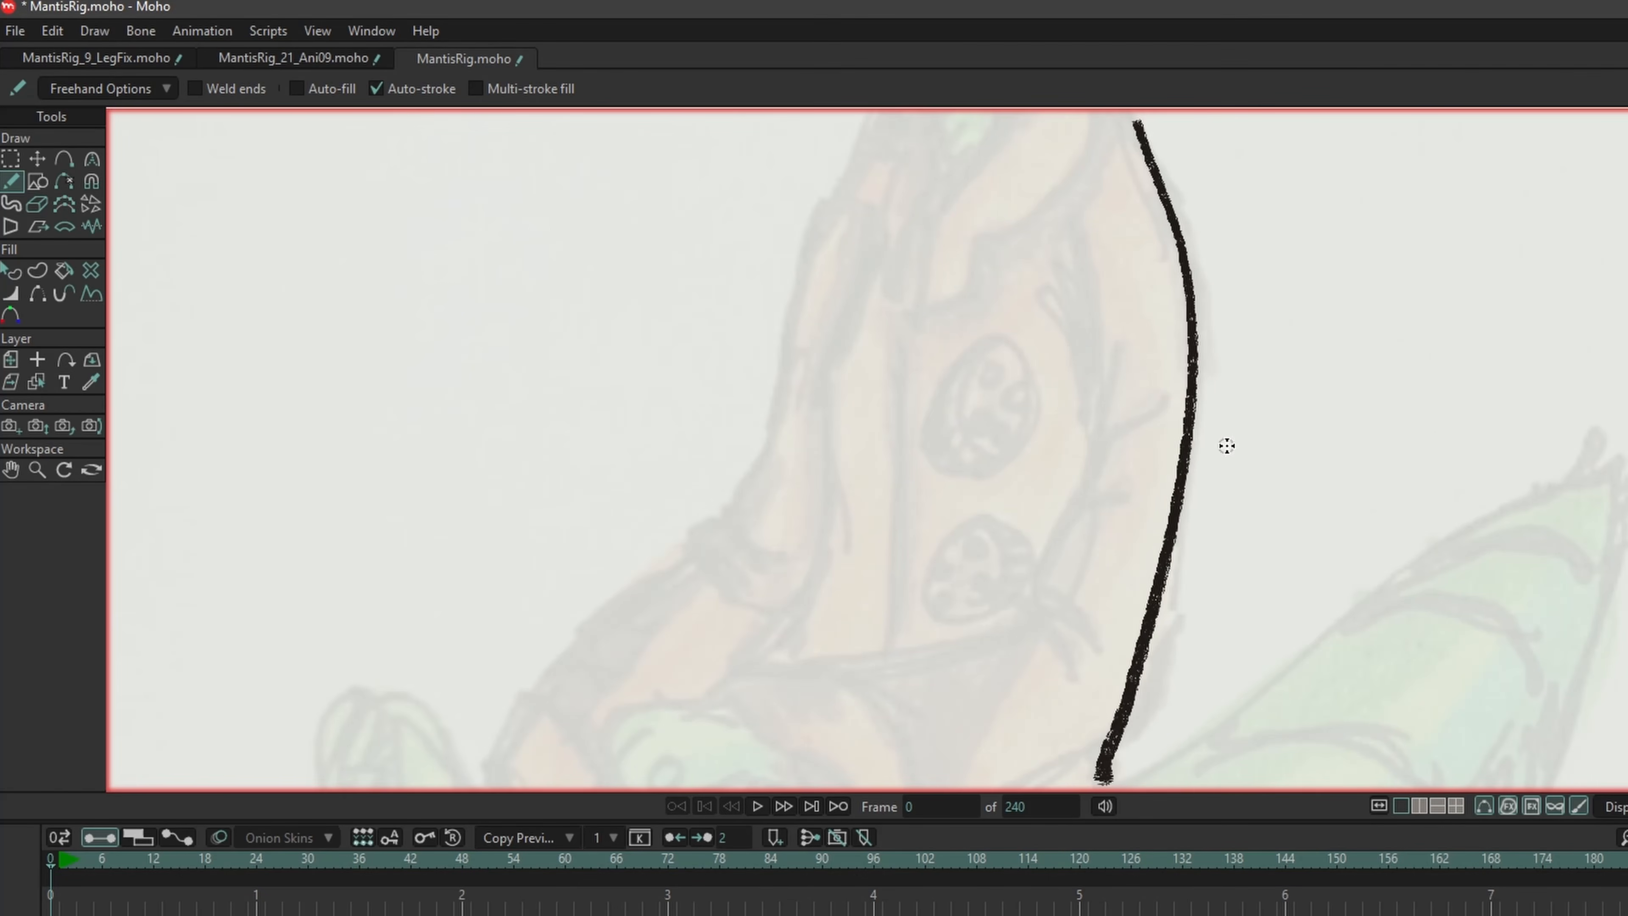
Step: Thicken the coat stroke at individual points with the Line Width tool, setting its upper point to 660%
{"action": "left_click", "coordinate": [38, 159]}
{"action": "left_click_drag", "start_coordinate": [1189, 402], "coordinate": [1378, 404]}
{"action": "left_click_drag", "start_coordinate": [1403, 298], "coordinate": [1396, 289]}
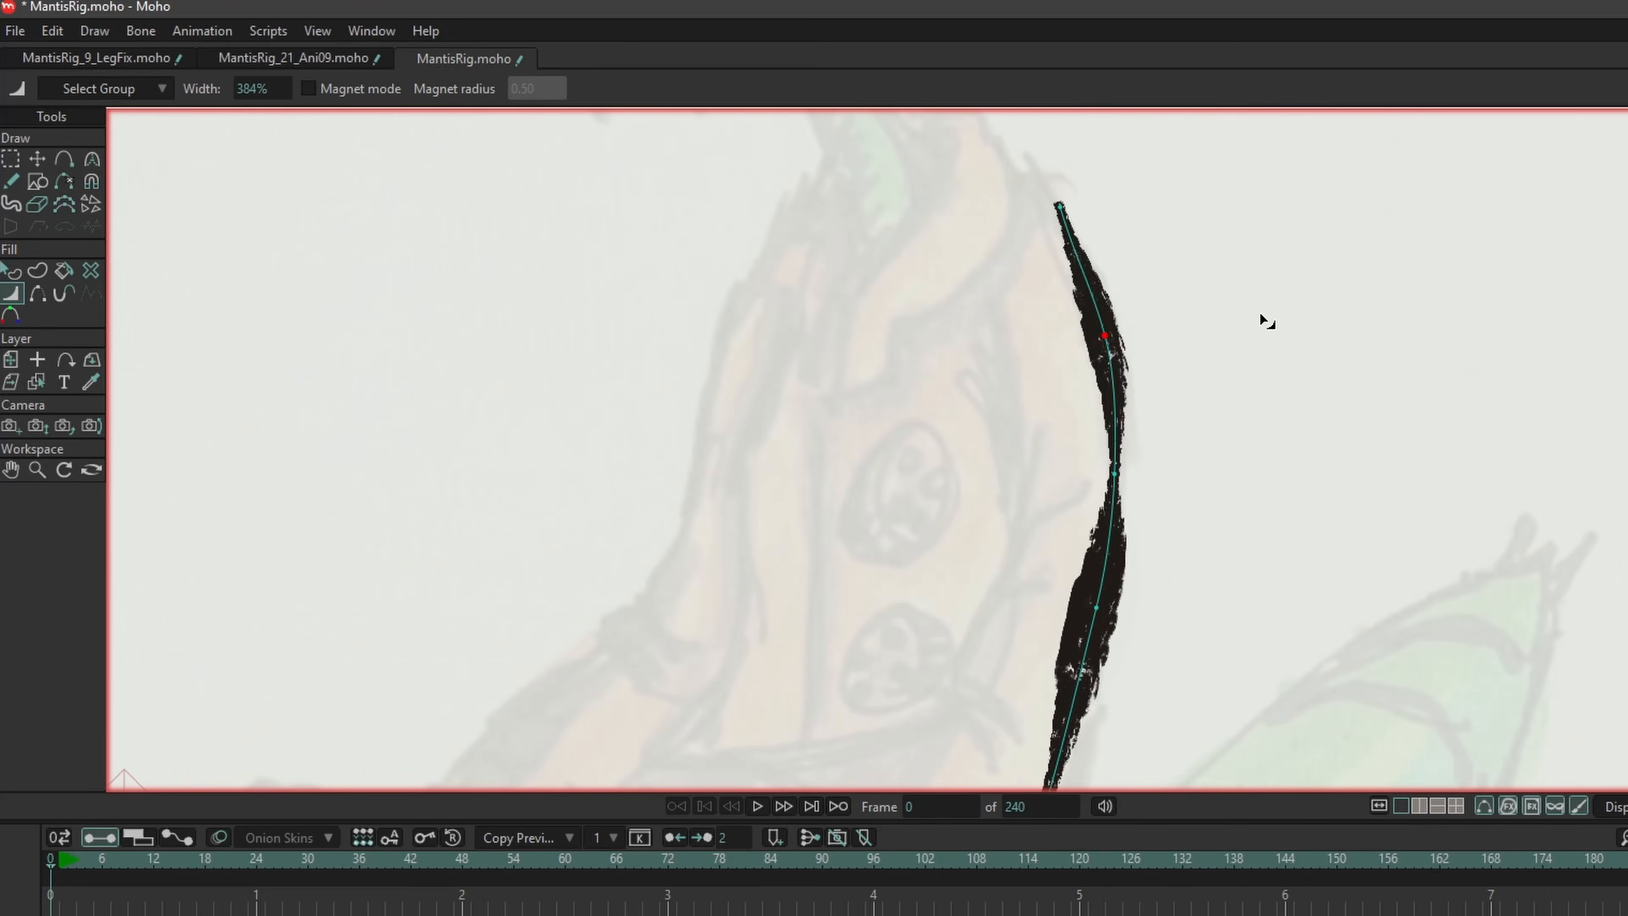
{"action": "left_click_drag", "start_coordinate": [1260, 316], "coordinate": [1340, 315]}
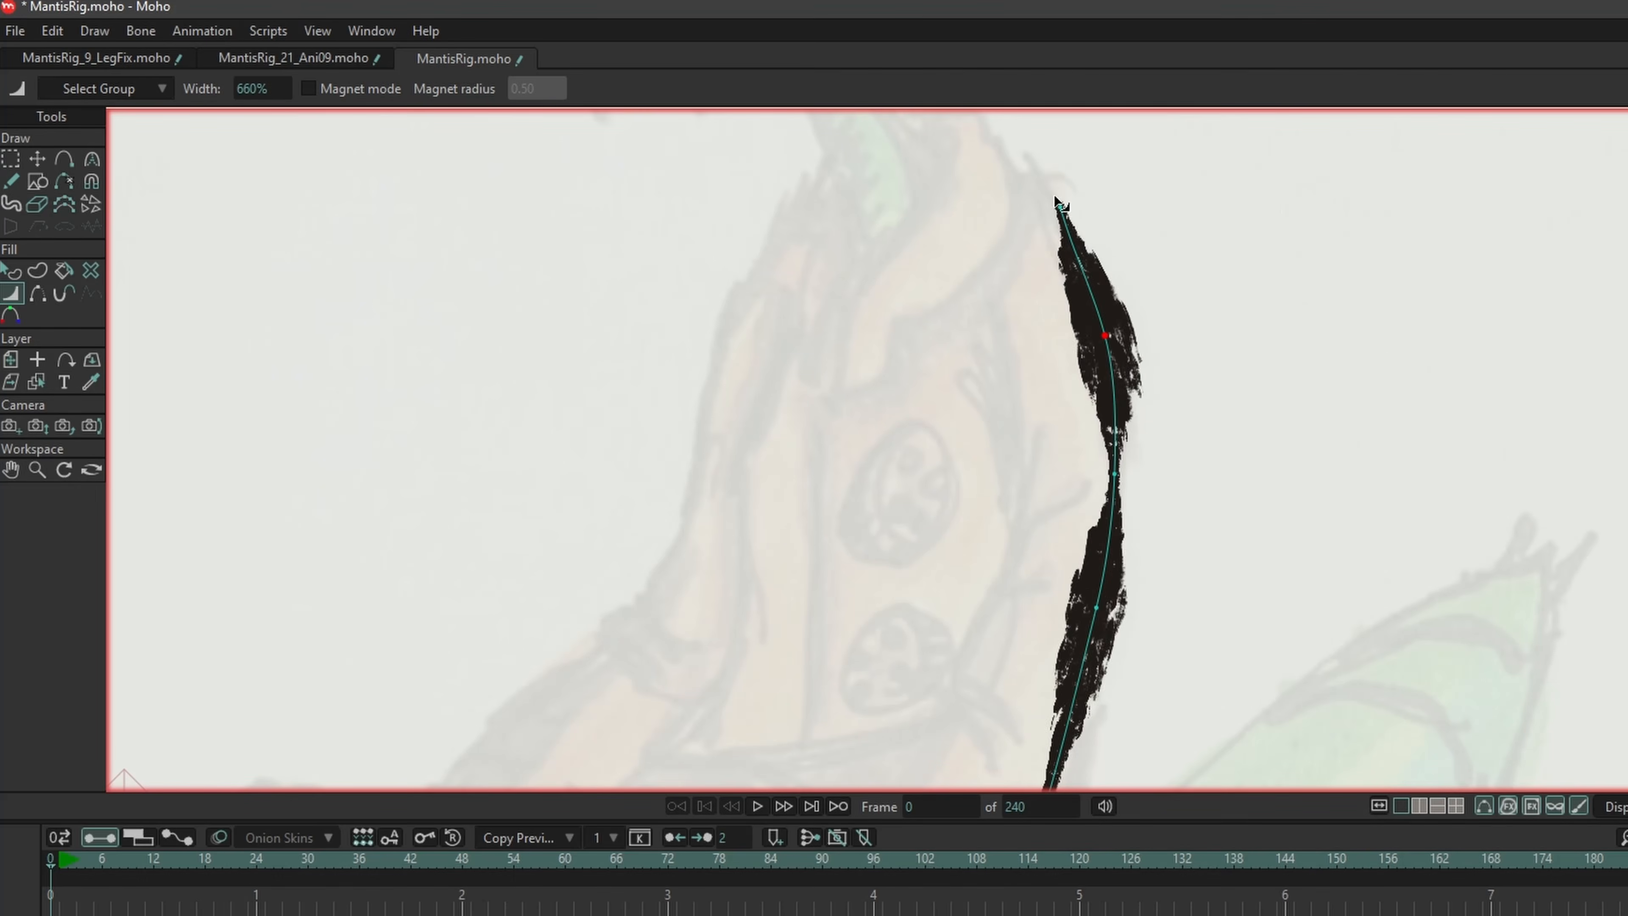
Step: Try further line width changes on points along the coat stroke and undo them
{"action": "left_click_drag", "start_coordinate": [1061, 186], "coordinate": [1176, 211]}
{"action": "left_click_drag", "start_coordinate": [1176, 522], "coordinate": [1038, 497]}
{"action": "scroll", "coordinate": [1144, 642], "scroll_direction": "down", "scroll_amount": 3}
{"action": "key", "text": "ctrl+z"}
{"action": "key", "text": "ctrl+z"}
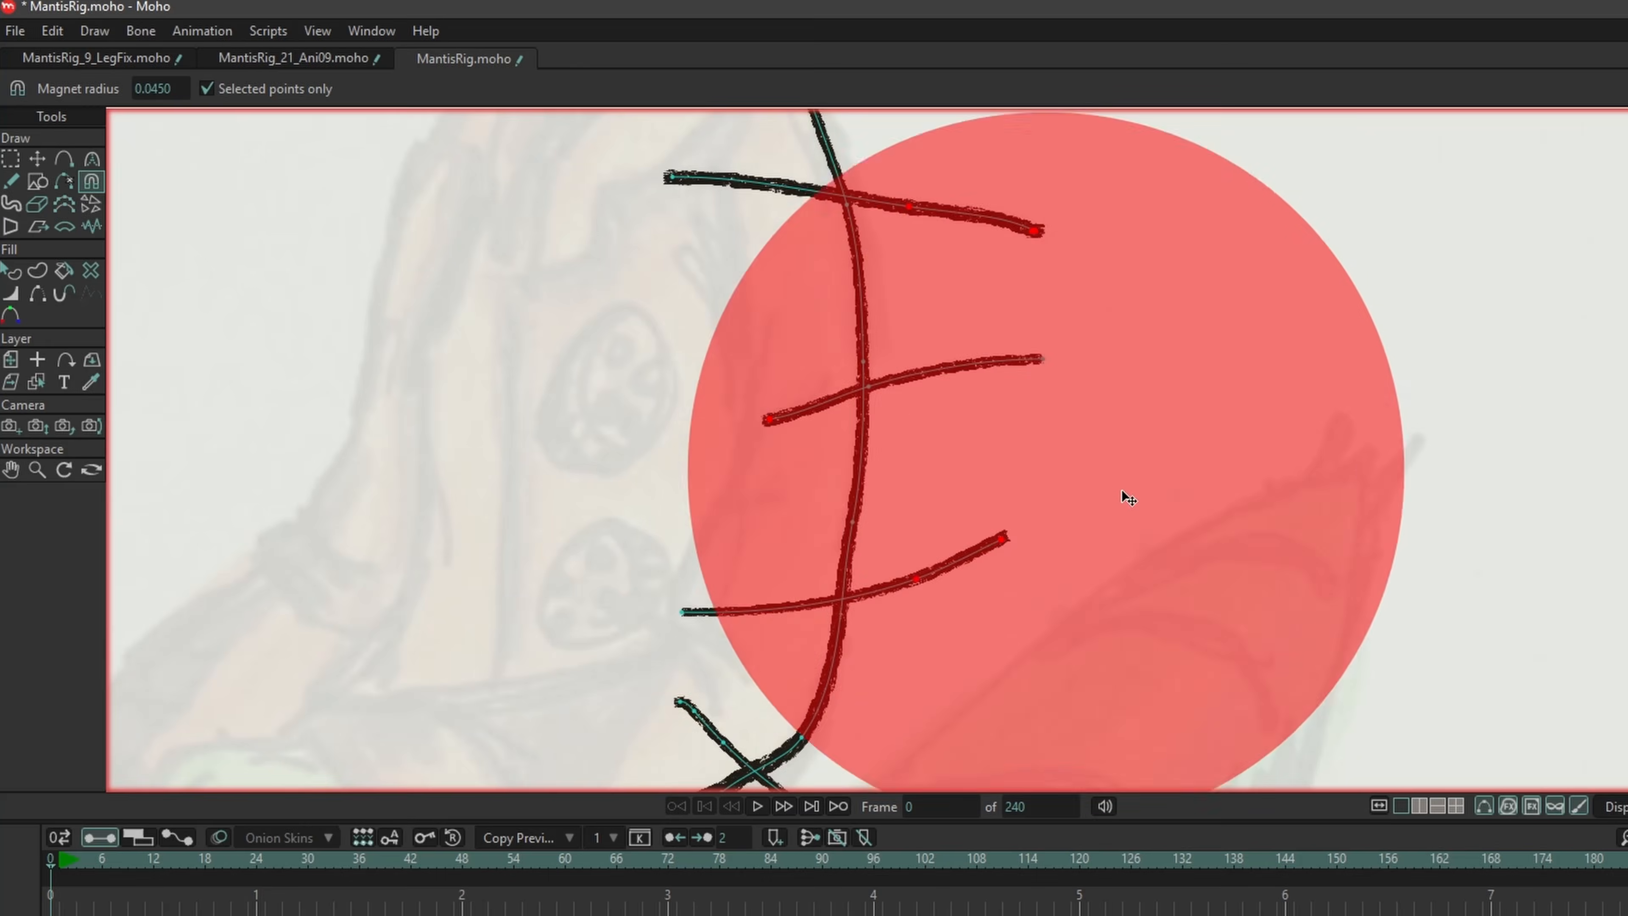
Step: Try to pull the points of the crossing strokes with the Magnet tool and undo the deformation
{"action": "mouse_move", "coordinate": [792, 401]}
{"action": "left_mouse_down"}
{"action": "mouse_move", "coordinate": [926, 468]}
{"action": "mouse_move", "coordinate": [1269, 412]}
{"action": "left_mouse_up"}
{"action": "key", "text": "ctrl+z"}
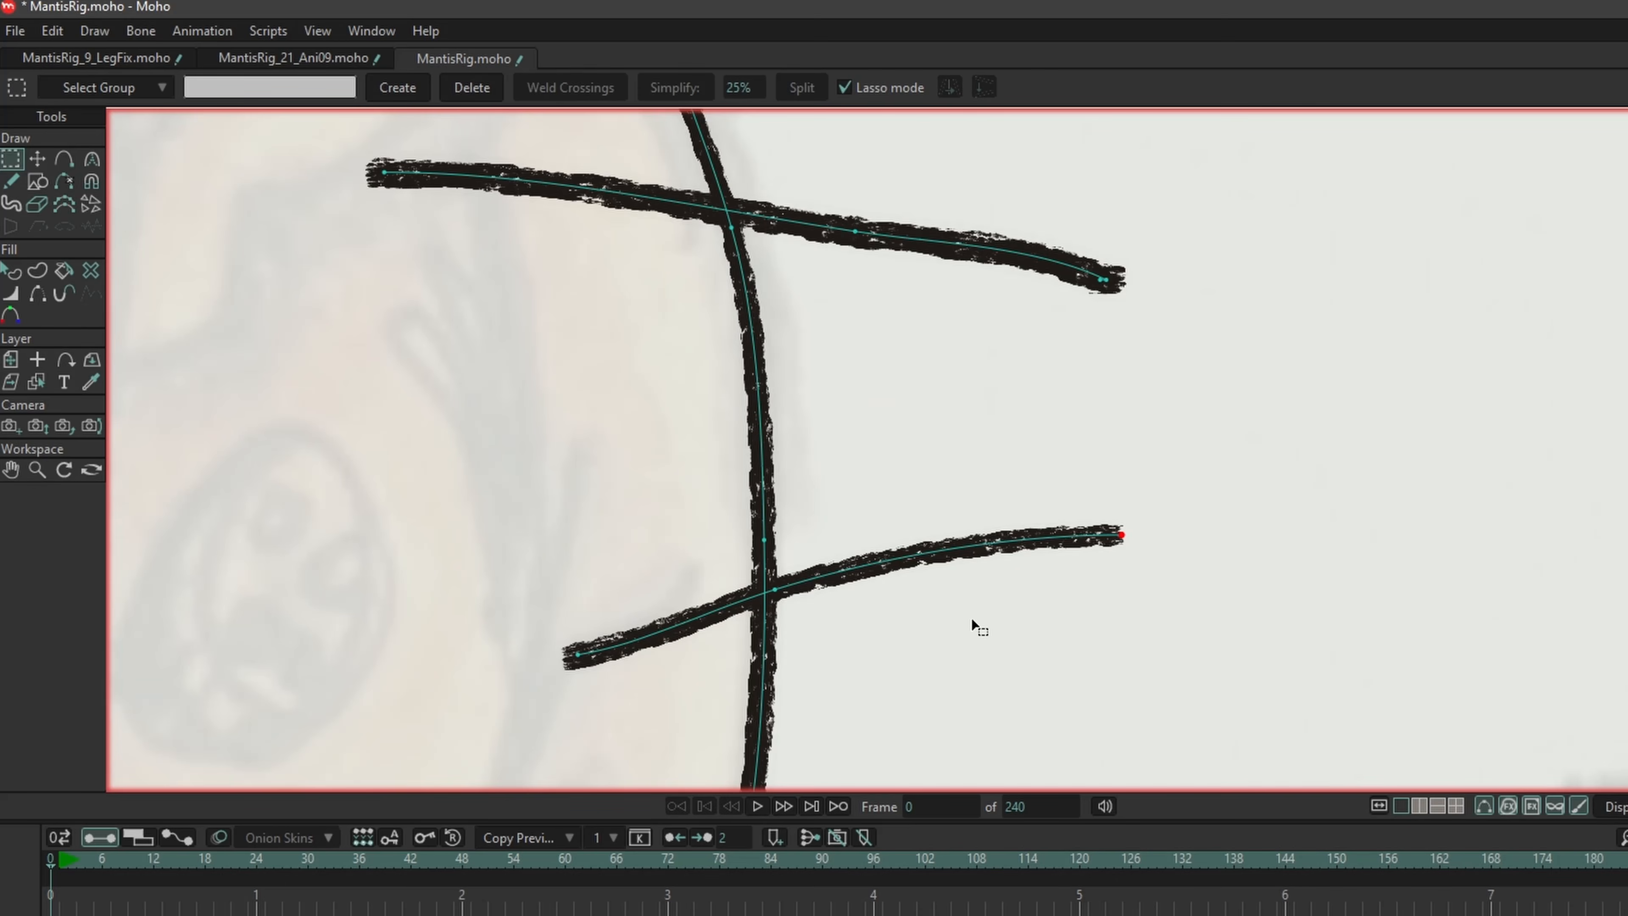
{"action": "left_click", "coordinate": [703, 616]}
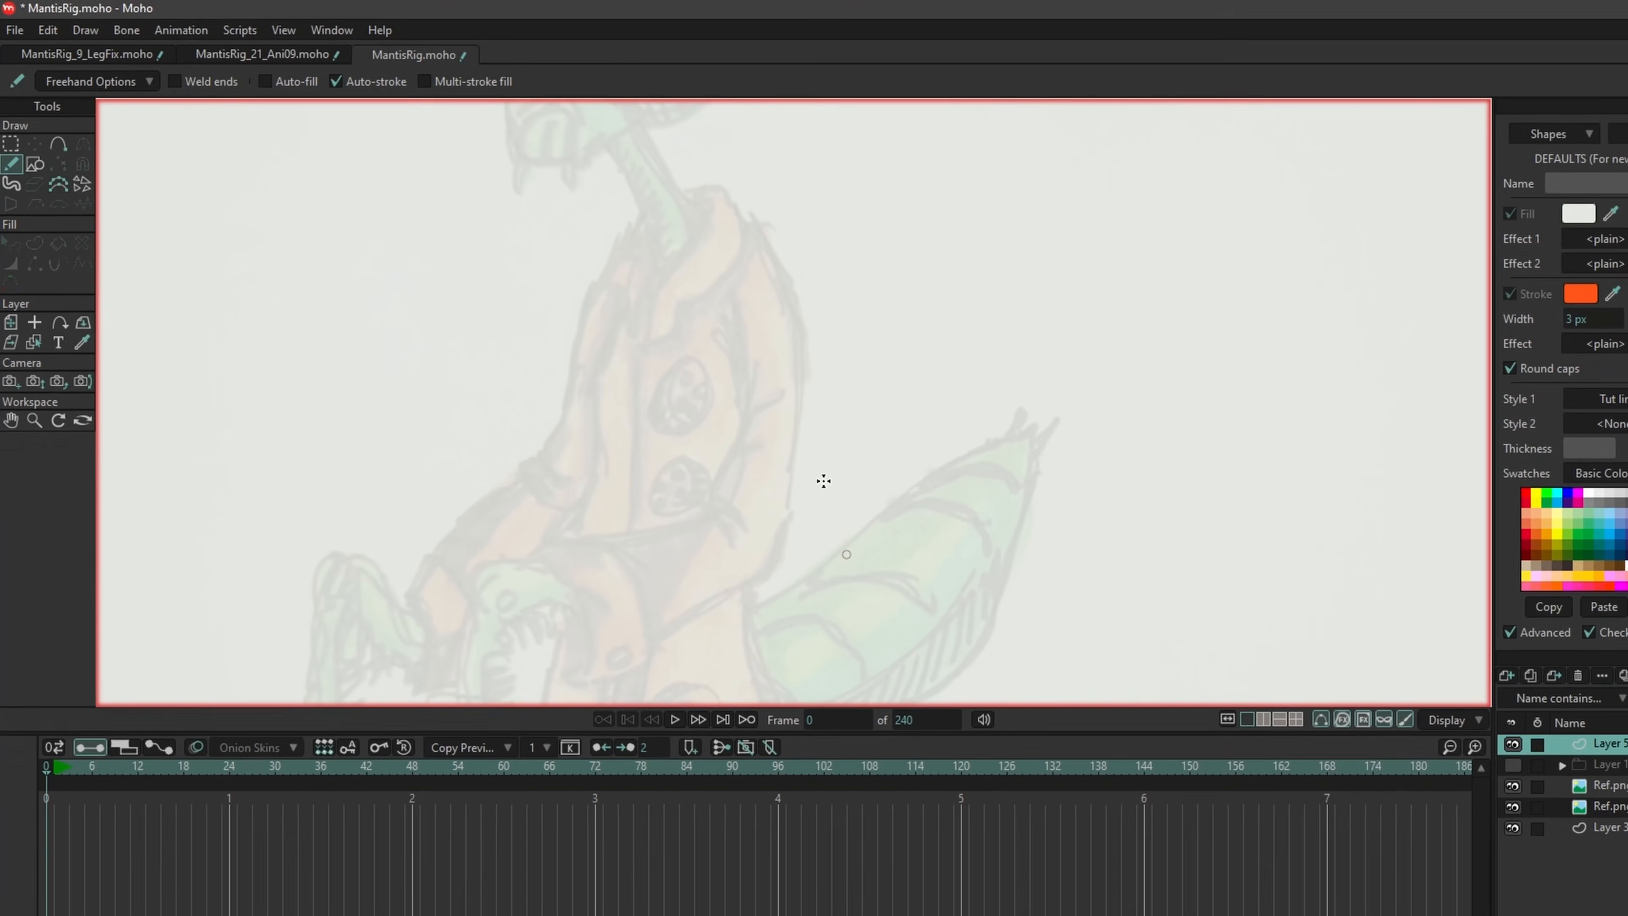
Step: Trace the coat's near sleeve with freehand Tut line strokes, including its outline, elbow creases and cuff folds
{"action": "left_click_drag", "start_coordinate": [689, 296], "coordinate": [700, 399]}
{"action": "left_click_drag", "start_coordinate": [714, 342], "coordinate": [687, 421]}
{"action": "left_click_drag", "start_coordinate": [716, 425], "coordinate": [660, 482]}
{"action": "left_click_drag", "start_coordinate": [689, 514], "coordinate": [670, 489]}
{"action": "mouse_move", "coordinate": [670, 490]}
{"action": "left_mouse_down"}
{"action": "mouse_move", "coordinate": [547, 513]}
{"action": "mouse_move", "coordinate": [756, 378]}
{"action": "mouse_move", "coordinate": [666, 193]}
{"action": "left_mouse_up"}
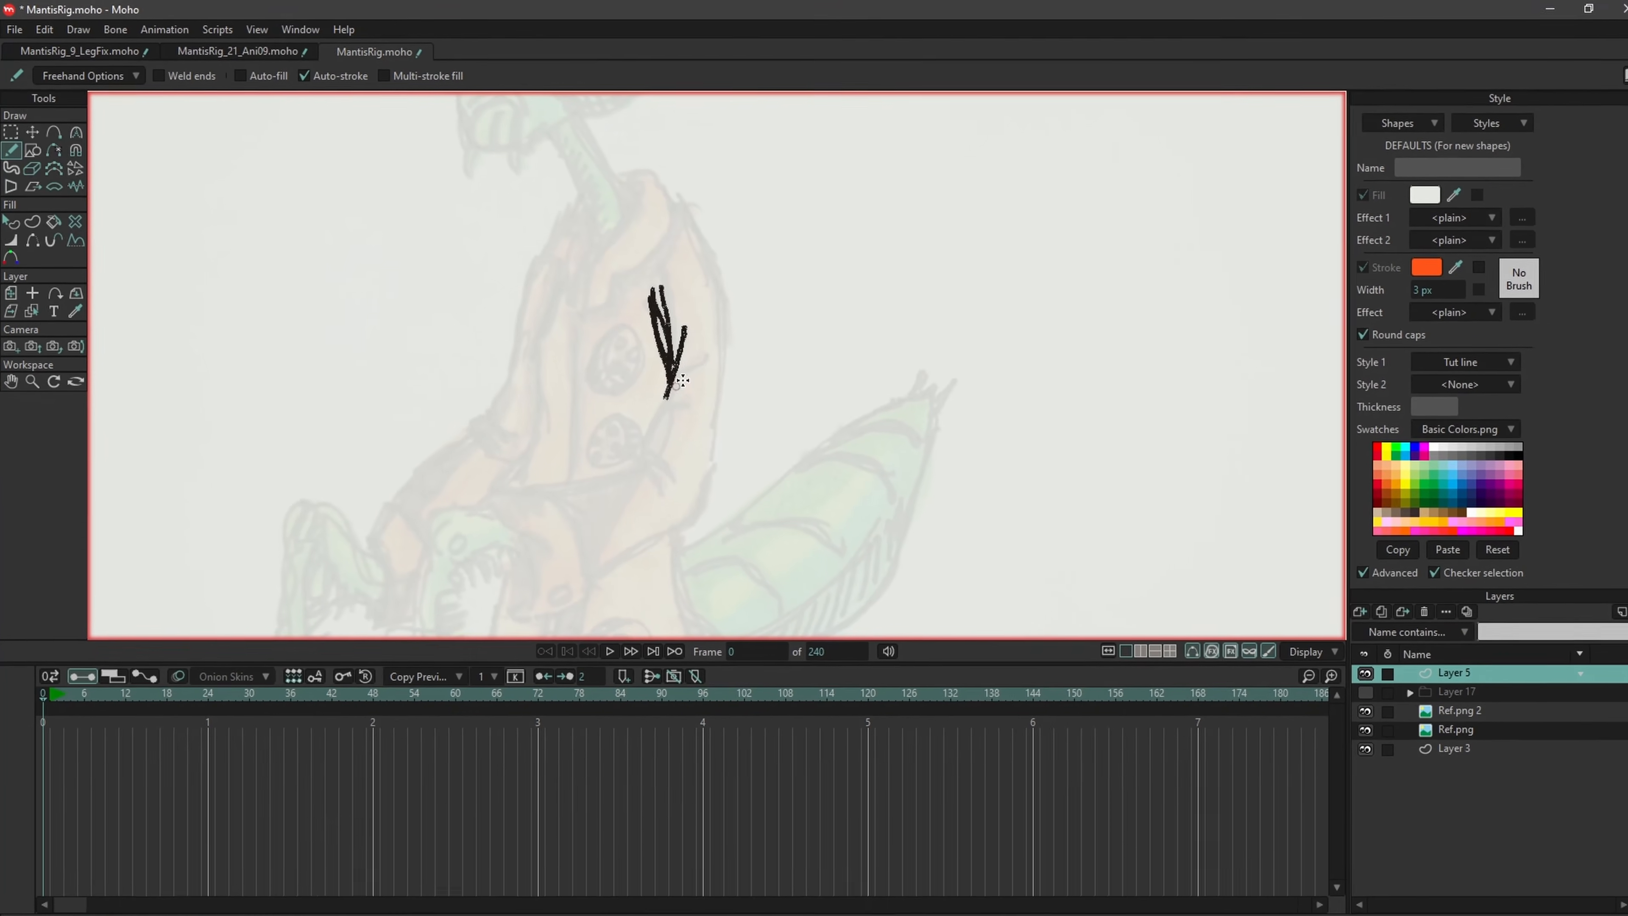
{"action": "left_click_drag", "start_coordinate": [650, 384], "coordinate": [630, 444]}
{"action": "left_click_drag", "start_coordinate": [654, 425], "coordinate": [640, 453]}
{"action": "left_click_drag", "start_coordinate": [546, 488], "coordinate": [572, 505]}
{"action": "left_click_drag", "start_coordinate": [559, 512], "coordinate": [580, 528]}
{"action": "left_click_drag", "start_coordinate": [554, 546], "coordinate": [578, 548]}
Step: Rename the sleeve's line layer as Arm_L_line
{"action": "double_click", "coordinate": [1437, 665]}
{"action": "type", "text": "Arm_L_line"}
{"action": "key", "text": "Return"}
Step: Add a new vector layer beneath Arm_L_line and name it Arm_L_col
{"action": "left_click", "coordinate": [1342, 604]}
{"action": "left_click", "coordinate": [1365, 622]}
{"action": "left_click_drag", "start_coordinate": [1419, 666], "coordinate": [1436, 691]}
{"action": "double_click", "coordinate": [1442, 684]}
{"action": "type", "text": "Arm_L_col"}
{"action": "key", "text": "Return"}
Step: Assign Tut Col as Style 1 for new shapes and paint the sleeve with a sampled stroke colour and adjusted brush width
{"action": "left_click", "coordinate": [1446, 357]}
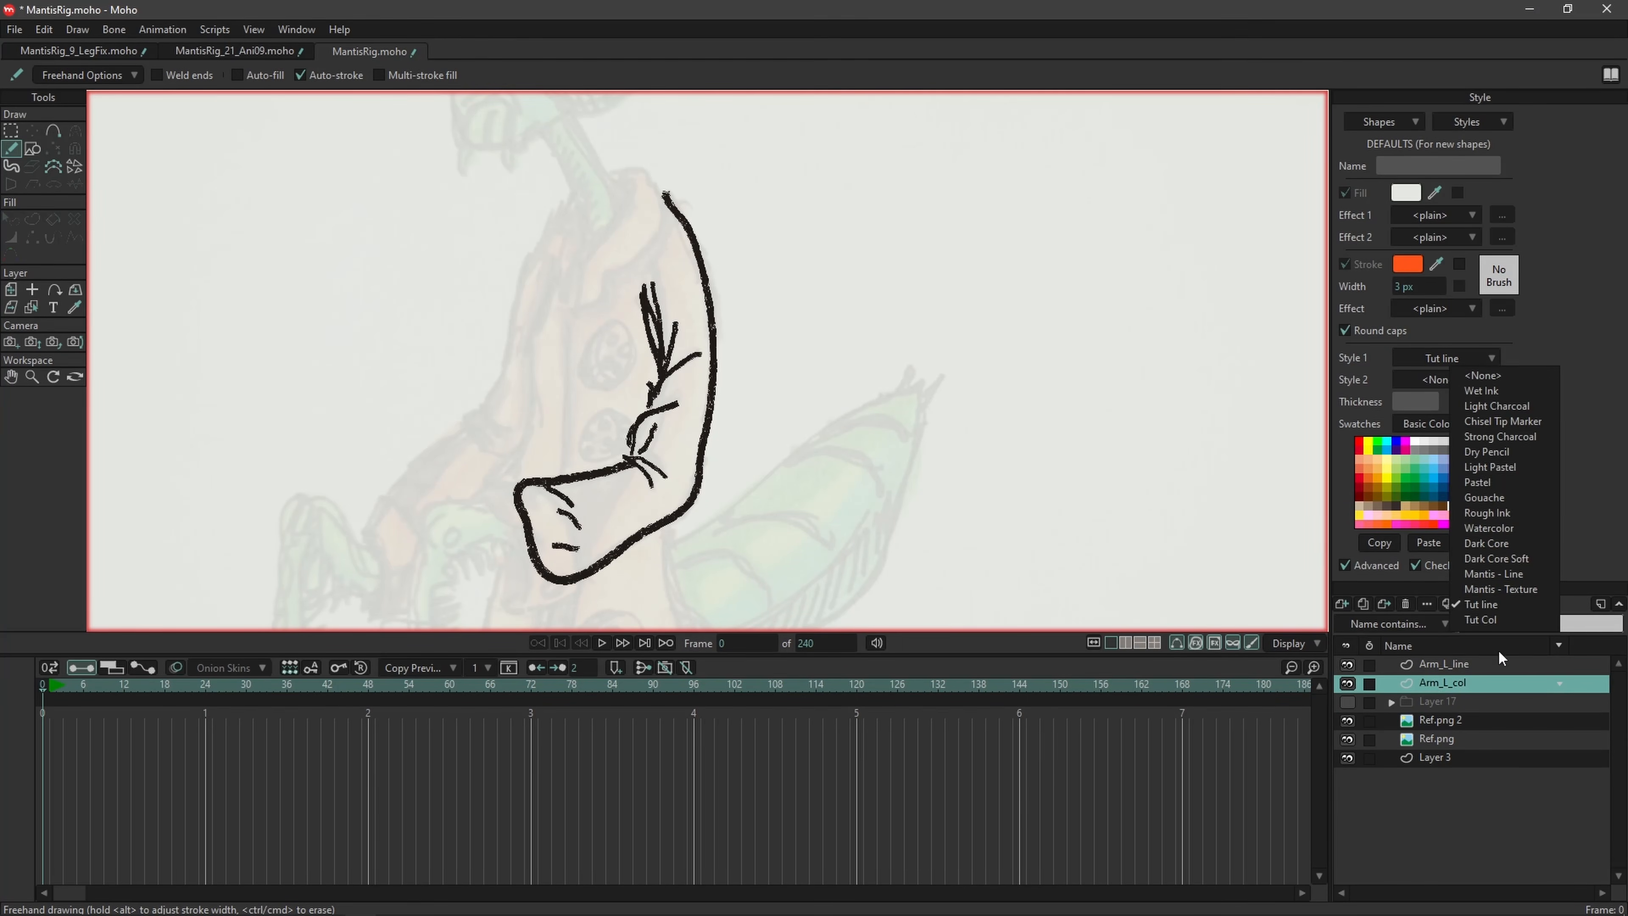
{"action": "left_click", "coordinate": [1495, 621]}
{"action": "scroll", "coordinate": [596, 273], "scroll_direction": "down", "scroll_amount": 2}
{"action": "left_click_drag", "start_coordinate": [596, 273], "coordinate": [1103, 268]}
{"action": "left_click_drag", "start_coordinate": [1437, 264], "coordinate": [186, 418]}
{"action": "left_click_drag", "start_coordinate": [1177, 269], "coordinate": [1173, 456]}
{"action": "key", "text": "ctrl+z"}
{"action": "left_click_drag", "start_coordinate": [1201, 320], "coordinate": [1222, 320], "text": "alt"}
{"action": "mouse_move", "coordinate": [1175, 264]}
{"action": "left_mouse_down"}
{"action": "mouse_move", "coordinate": [1168, 465]}
{"action": "mouse_move", "coordinate": [1103, 488]}
{"action": "left_mouse_up"}
{"action": "left_click_drag", "start_coordinate": [1176, 346], "coordinate": [1178, 244]}
Step: Sample further stroke colours and paint the sleeve's remaining colour areas with freehand strokes of adjusted width
{"action": "left_click_drag", "start_coordinate": [1437, 264], "coordinate": [177, 353]}
{"action": "mouse_move", "coordinate": [1230, 336]}
{"action": "left_mouse_down", "text": "alt"}
{"action": "mouse_move", "coordinate": [1180, 340]}
{"action": "mouse_move", "coordinate": [1173, 423]}
{"action": "mouse_move", "coordinate": [1090, 452]}
{"action": "mouse_move", "coordinate": [1089, 493]}
{"action": "left_mouse_up", "text": "alt"}
{"action": "left_click_drag", "start_coordinate": [1436, 264], "coordinate": [138, 459]}
{"action": "mouse_move", "coordinate": [1129, 489]}
{"action": "left_mouse_down"}
{"action": "mouse_move", "coordinate": [1173, 410]}
{"action": "mouse_move", "coordinate": [1168, 302]}
{"action": "left_mouse_up"}
{"action": "left_click_drag", "start_coordinate": [1189, 247], "coordinate": [1162, 280]}
{"action": "left_click_drag", "start_coordinate": [1246, 344], "coordinate": [1047, 357]}
{"action": "scroll", "coordinate": [1047, 357], "scroll_direction": "down", "scroll_amount": 1}
{"action": "scroll", "coordinate": [962, 411], "scroll_direction": "up", "scroll_amount": 2}
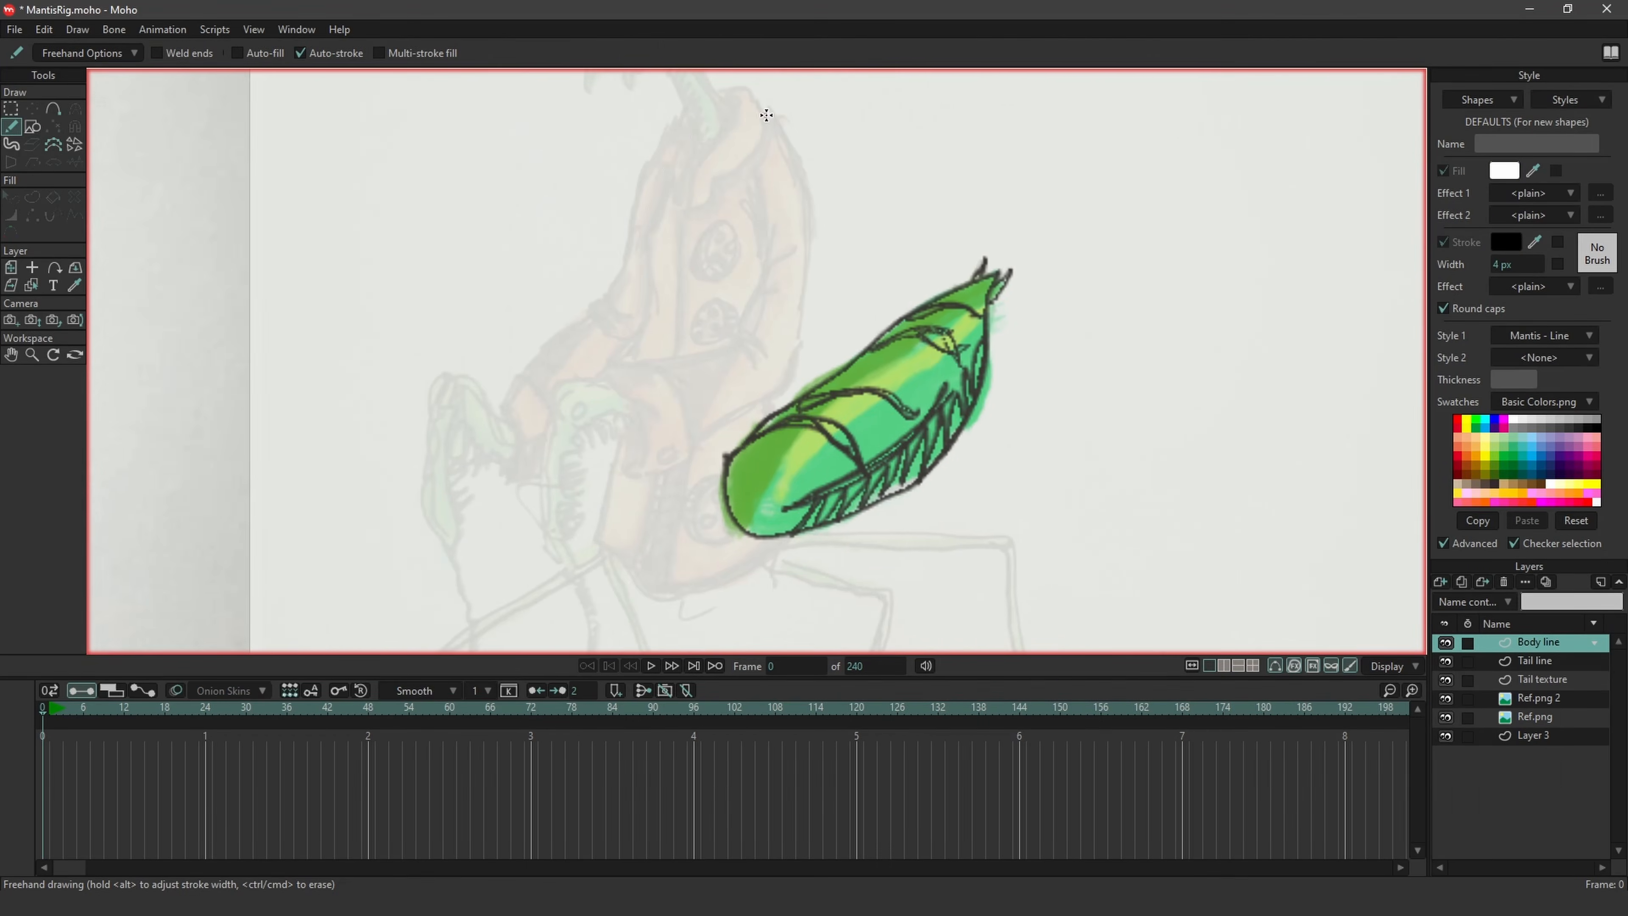
Step: Trace the coat's body with a freehand Mantis - Line stroke on the Body line layer
{"action": "left_click_drag", "start_coordinate": [737, 128], "coordinate": [693, 648]}
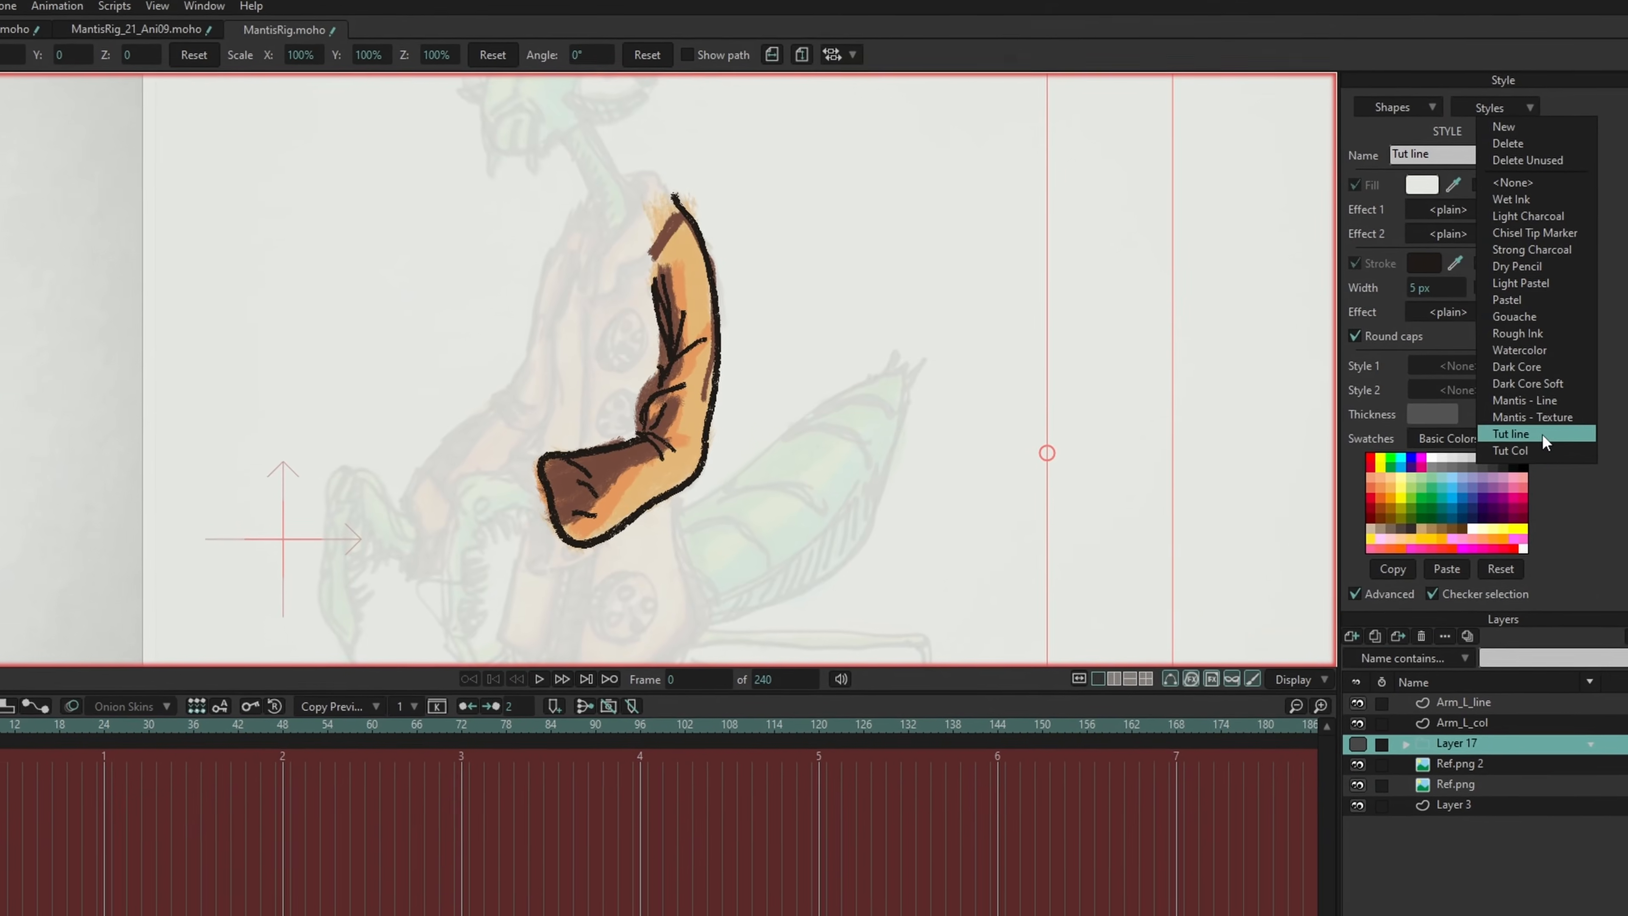
Step: Enable Line boil in the Tut line style's brush settings and play the animation to preview it
{"action": "left_click", "coordinate": [1542, 434]}
{"action": "left_click", "coordinate": [1568, 272]}
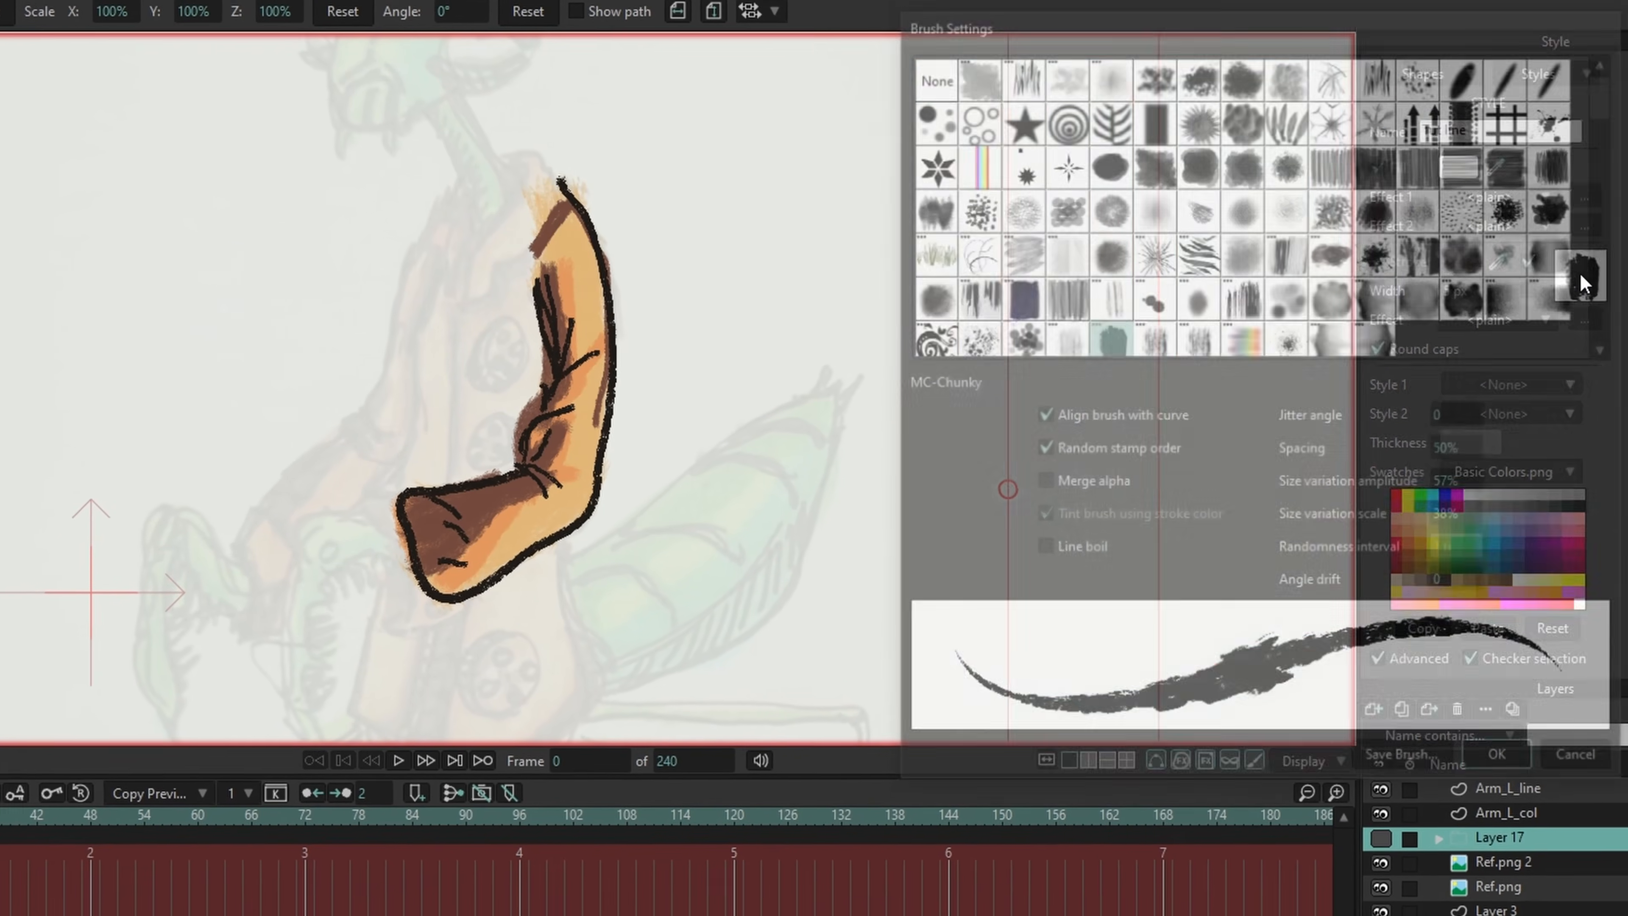
{"action": "left_click", "coordinate": [1080, 553]}
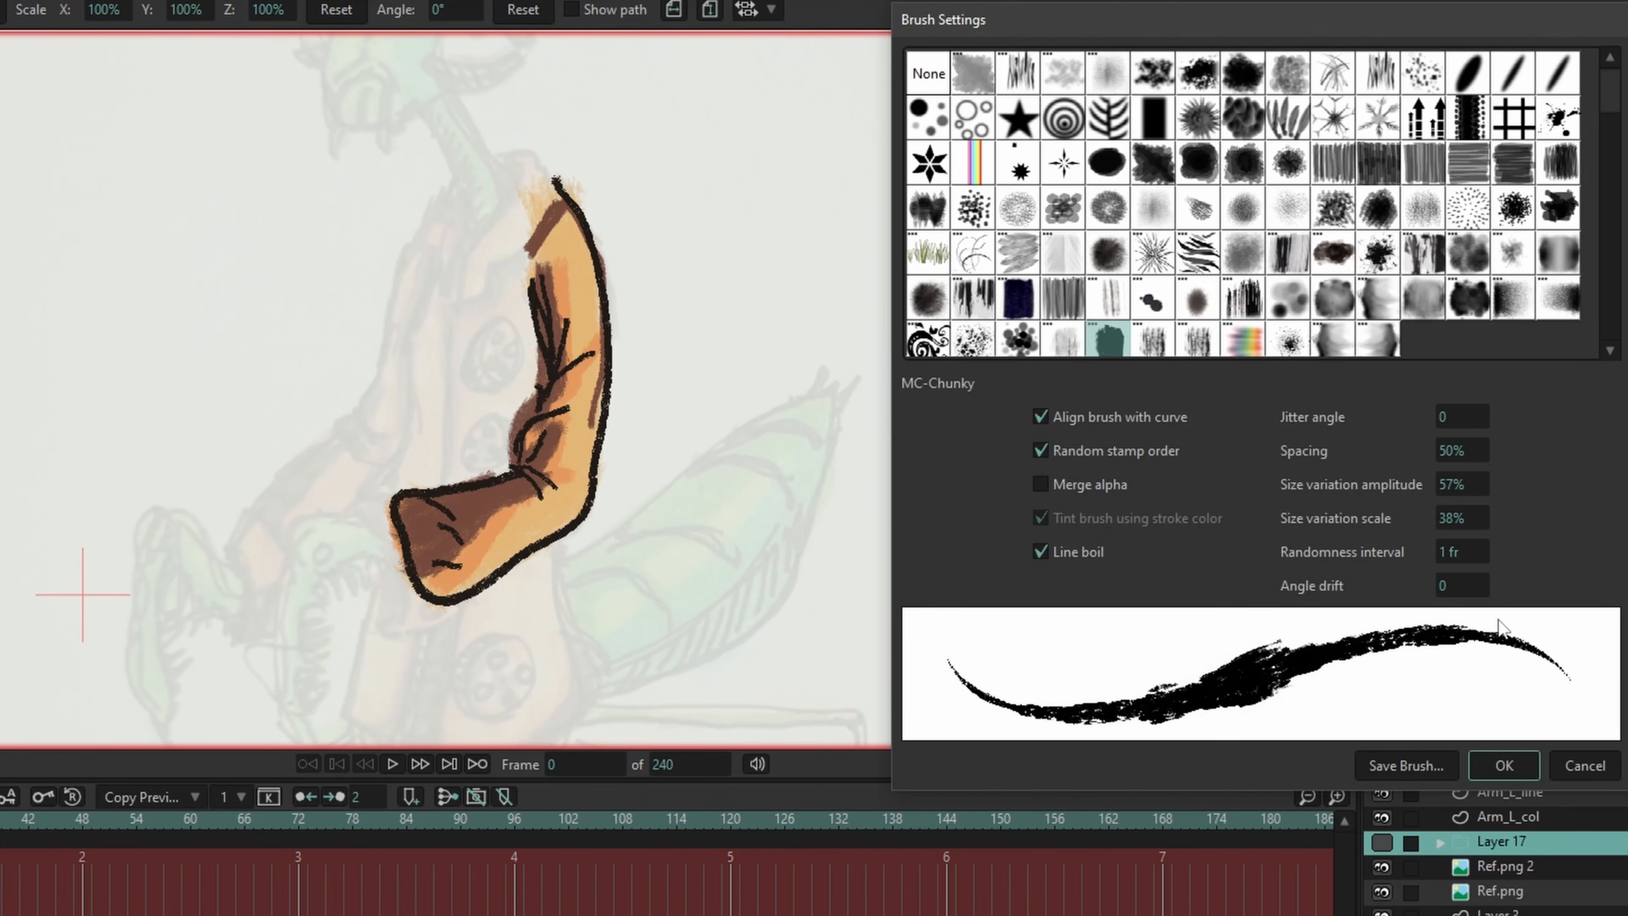
{"action": "left_click", "coordinate": [1506, 770]}
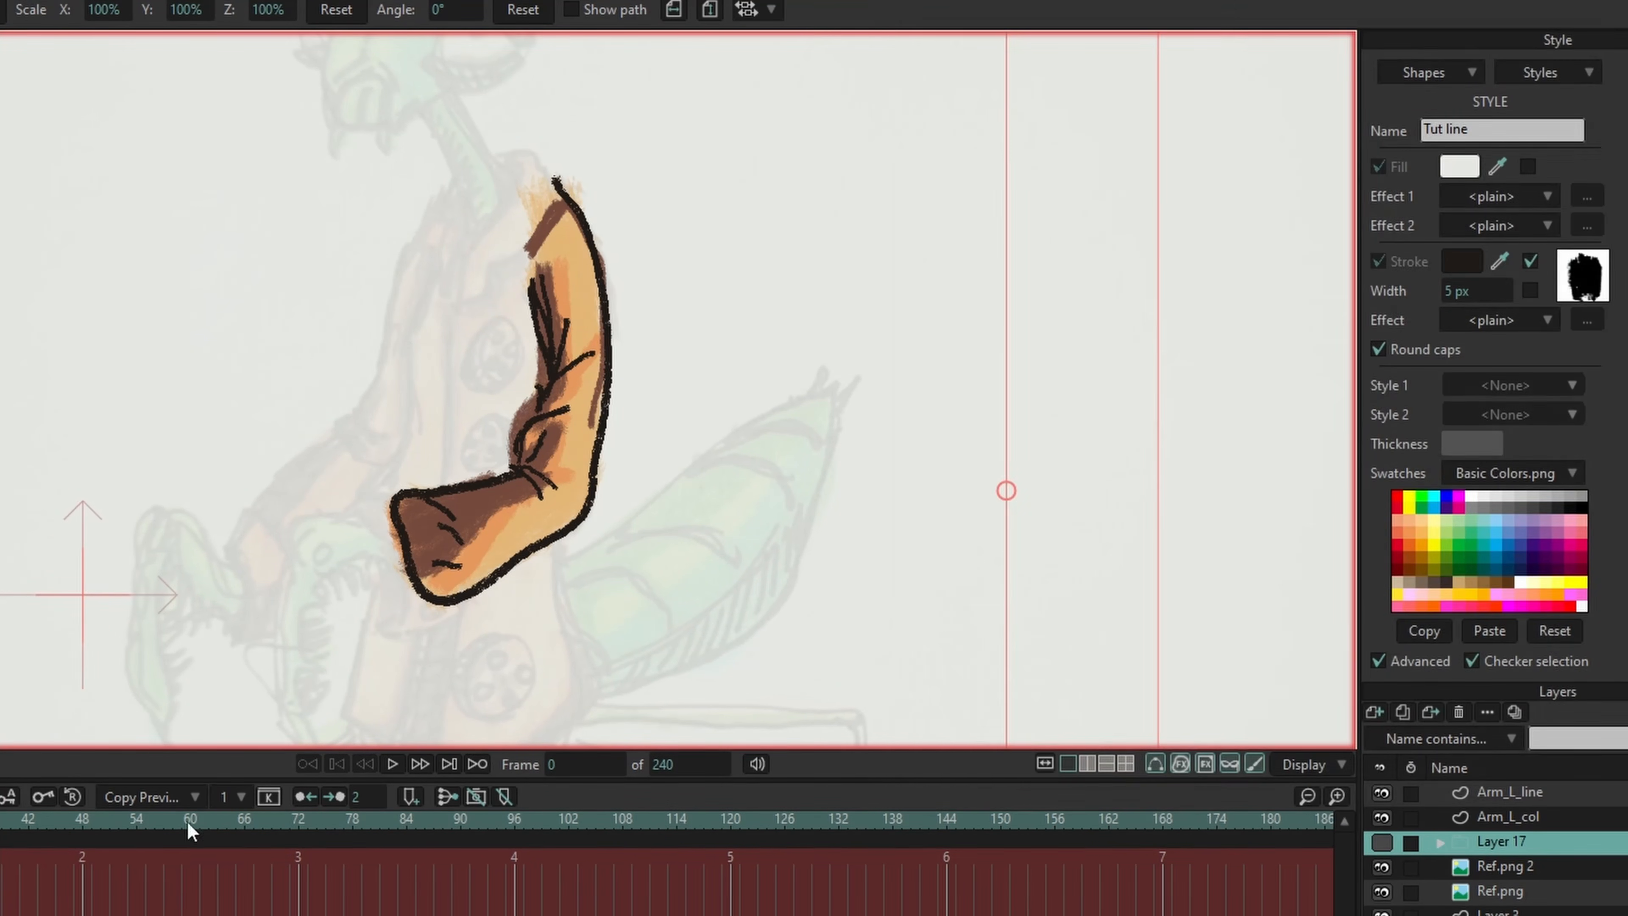
{"action": "left_click", "coordinate": [392, 764]}
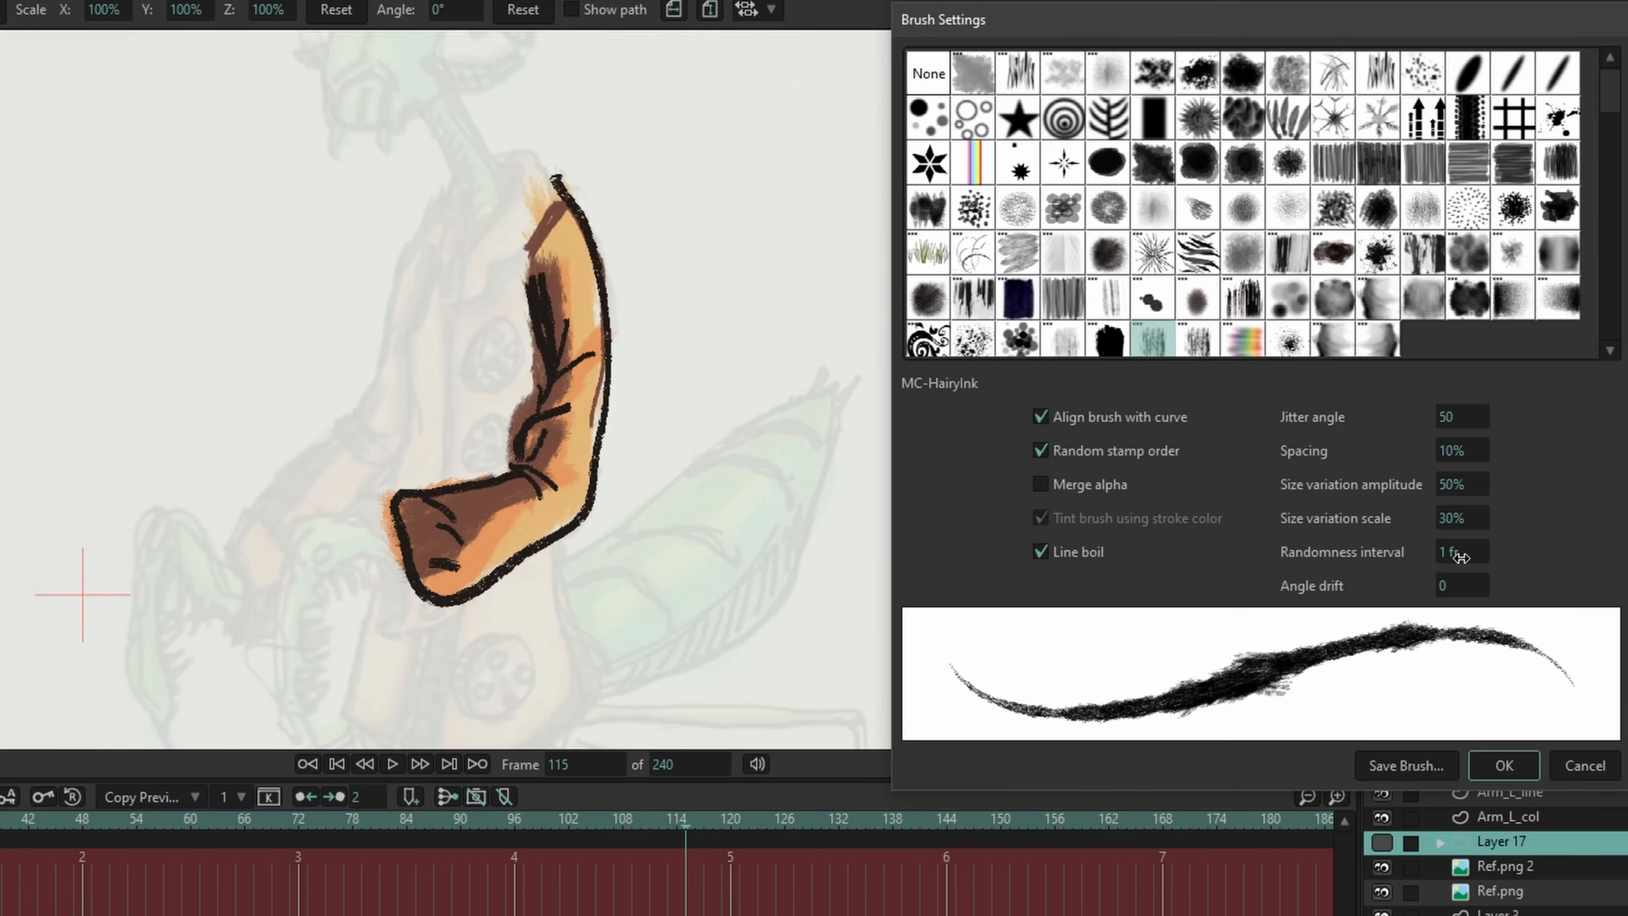
Step: Adjust the Randomness interval of the Tut Col style's line-boil brush and replay the animation
{"action": "left_click_drag", "start_coordinate": [1455, 558], "coordinate": [1470, 558]}
{"action": "left_click", "coordinate": [1504, 767]}
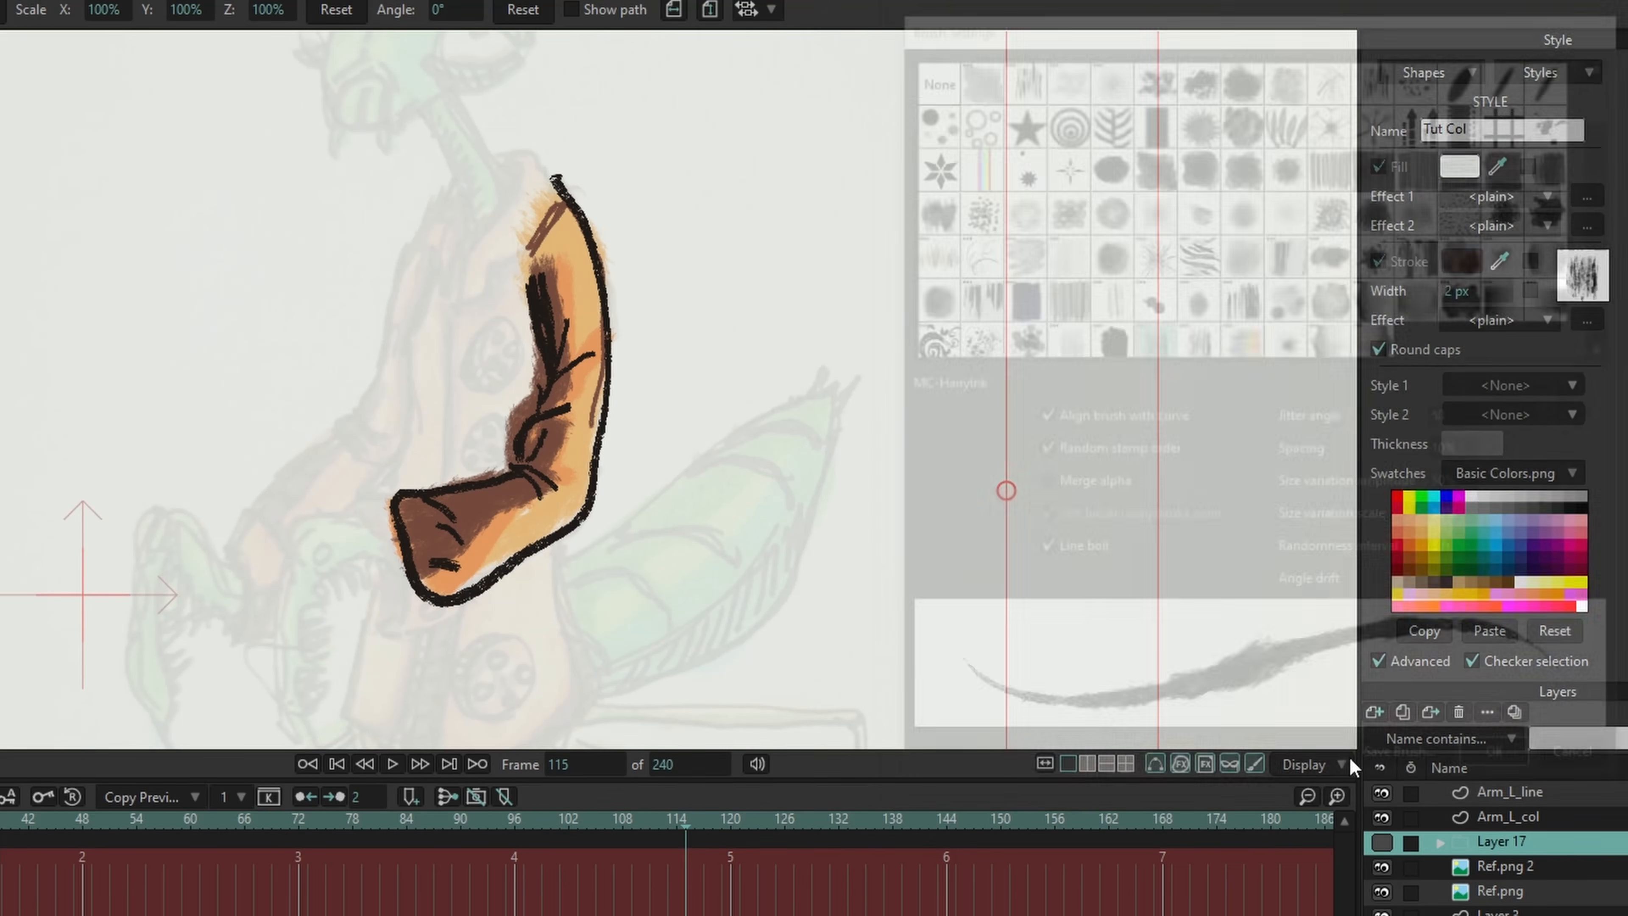
{"action": "left_click", "coordinate": [365, 763]}
{"action": "left_click", "coordinate": [393, 763]}
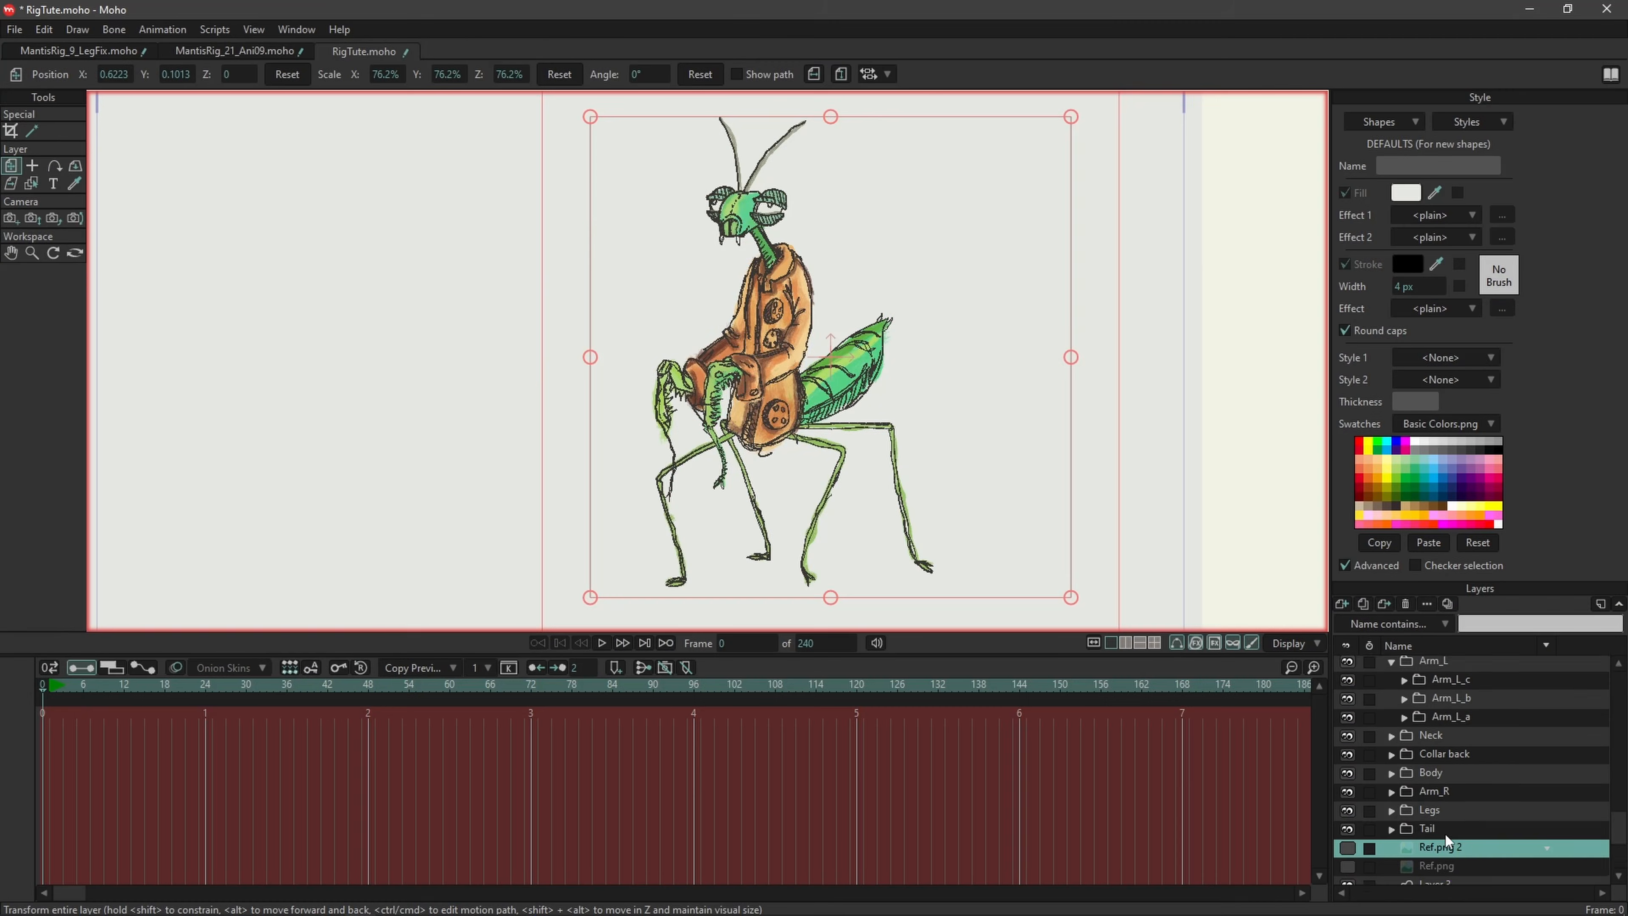
Step: Group the character's part layers as Mantis and convert the group to a bone layer
{"action": "left_click", "coordinate": [1443, 665], "text": "shift"}
{"action": "right_click", "coordinate": [1439, 664]}
{"action": "left_click", "coordinate": [1454, 675]}
{"action": "type", "text": "Mantis"}
{"action": "key", "text": "Return"}
{"action": "right_click", "coordinate": [1487, 666]}
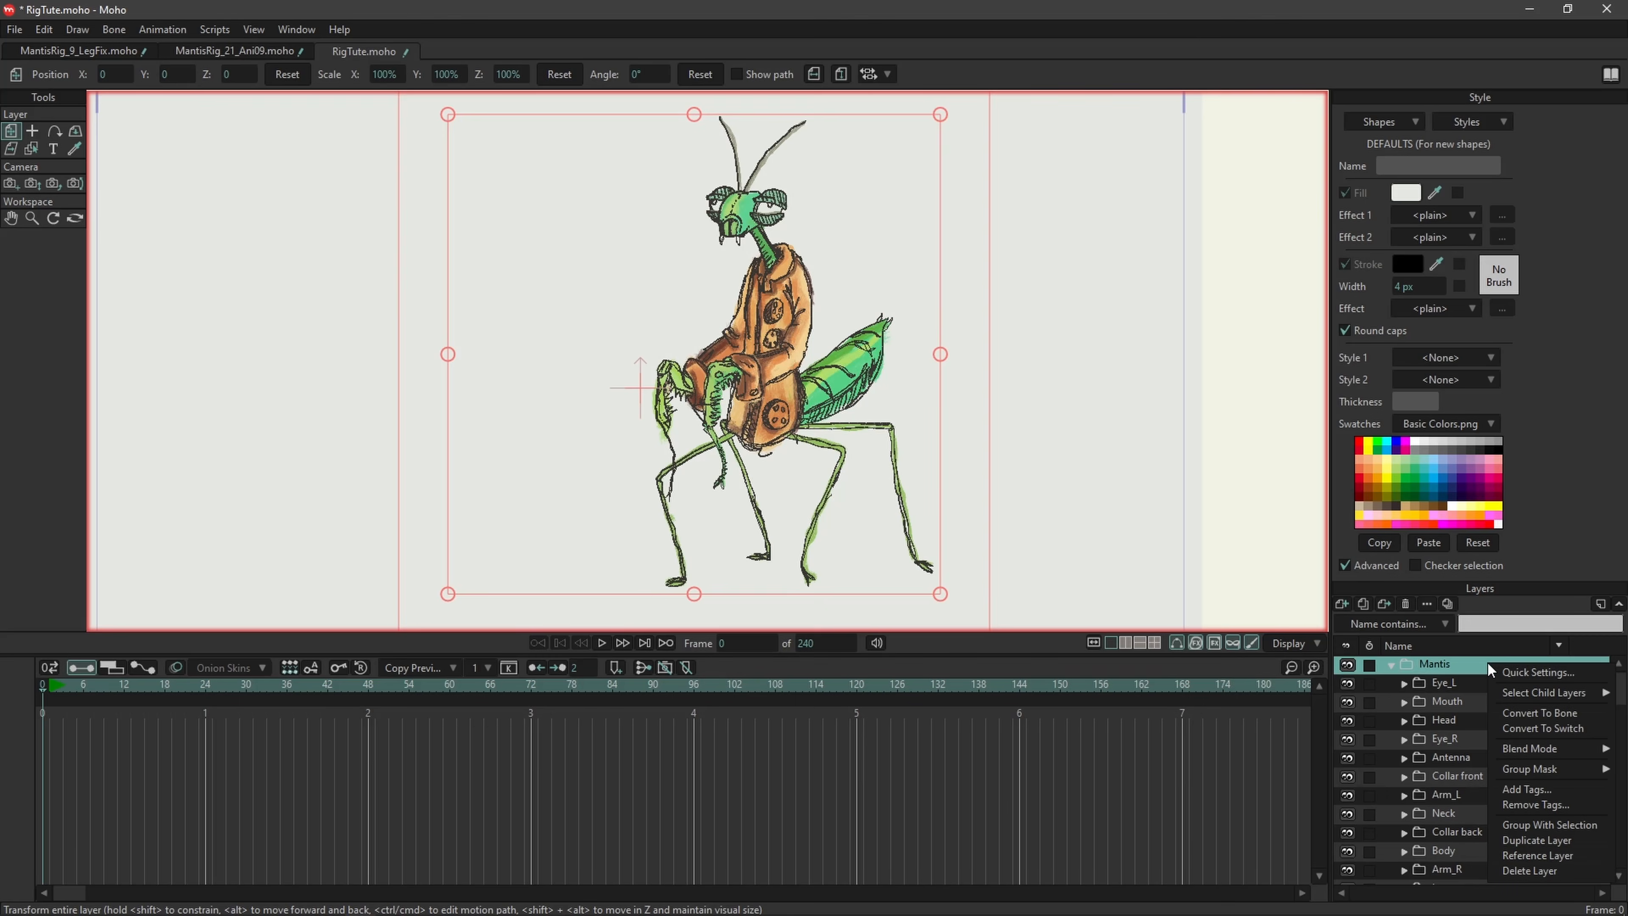
{"action": "left_click", "coordinate": [1570, 715]}
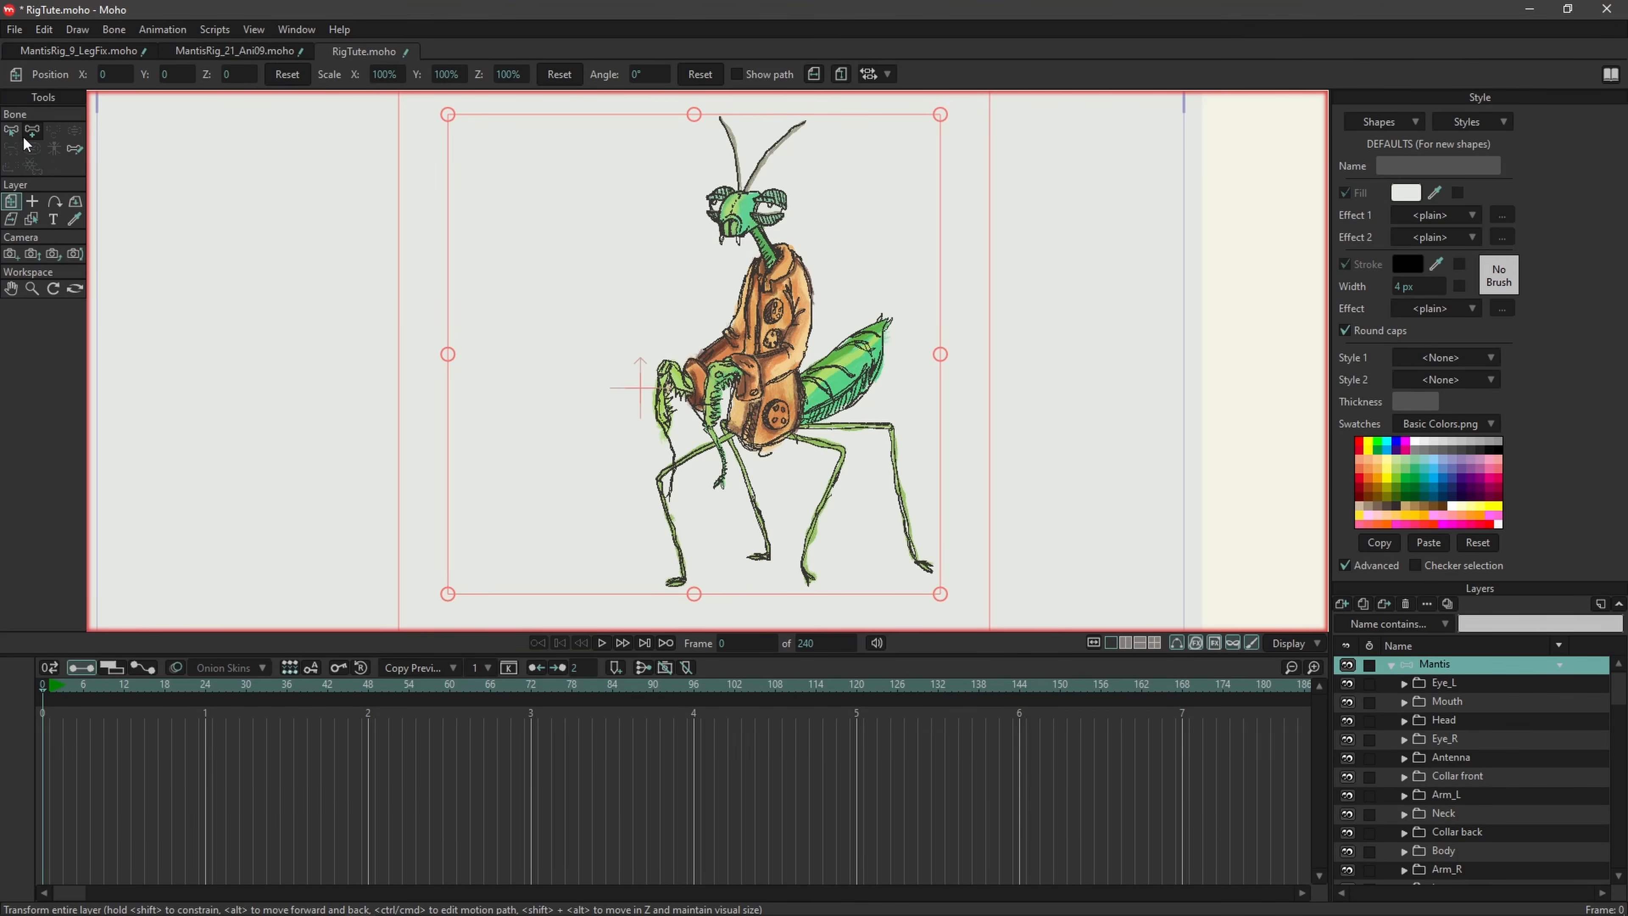
Step: Compare the bone tools available at frame 6 with those at frame 0
{"action": "left_click", "coordinate": [11, 135]}
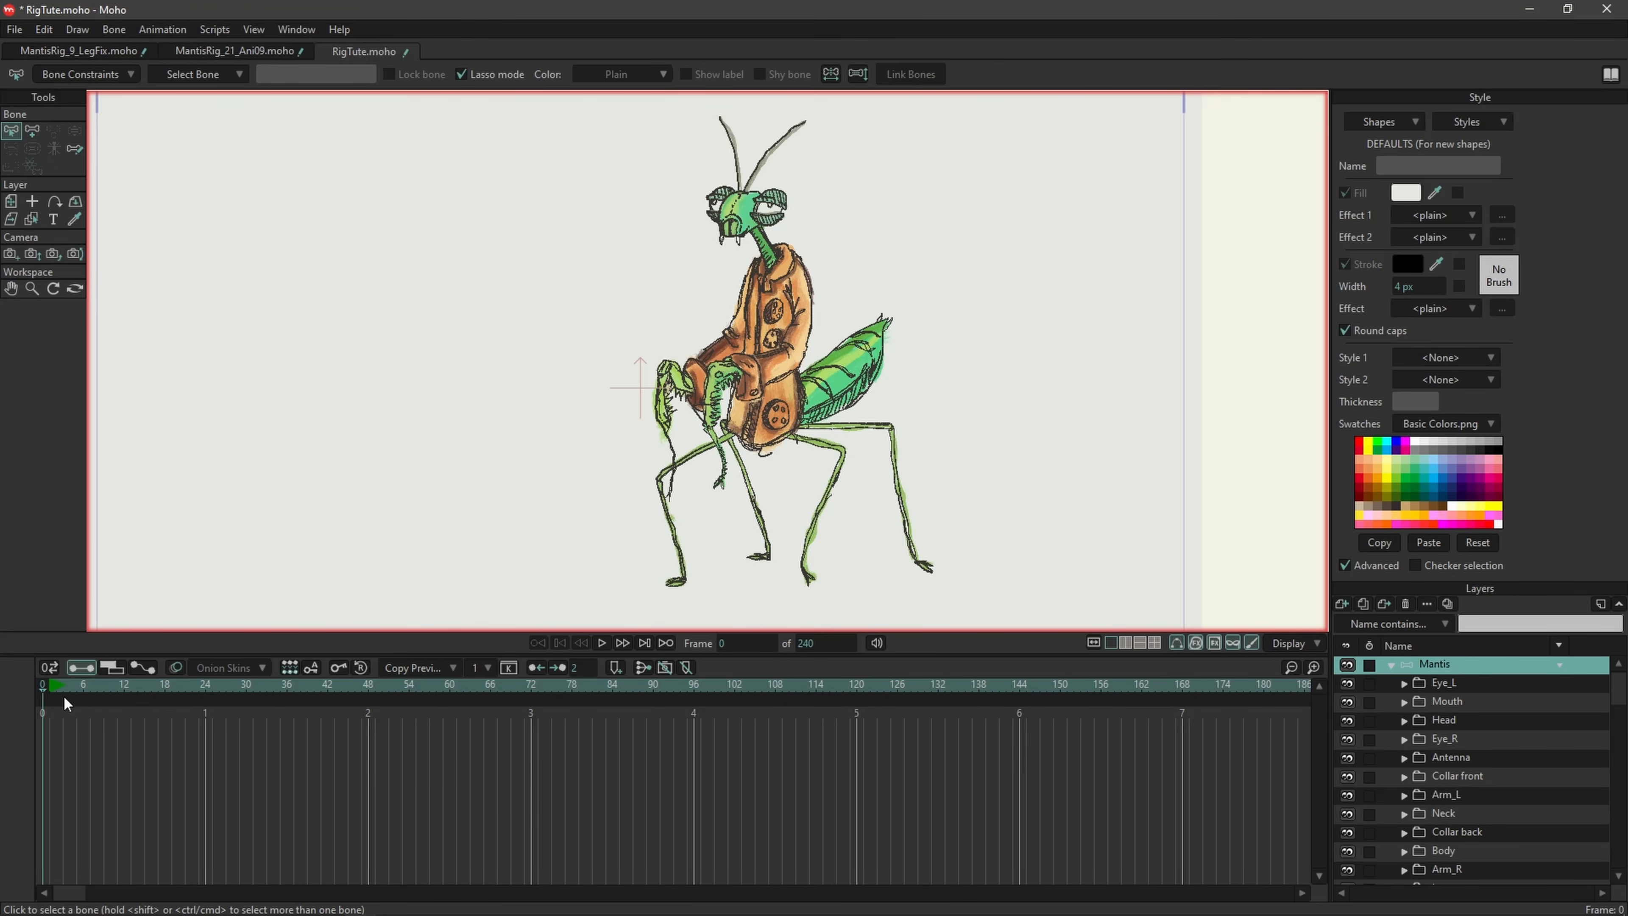
{"action": "left_click", "coordinate": [88, 686]}
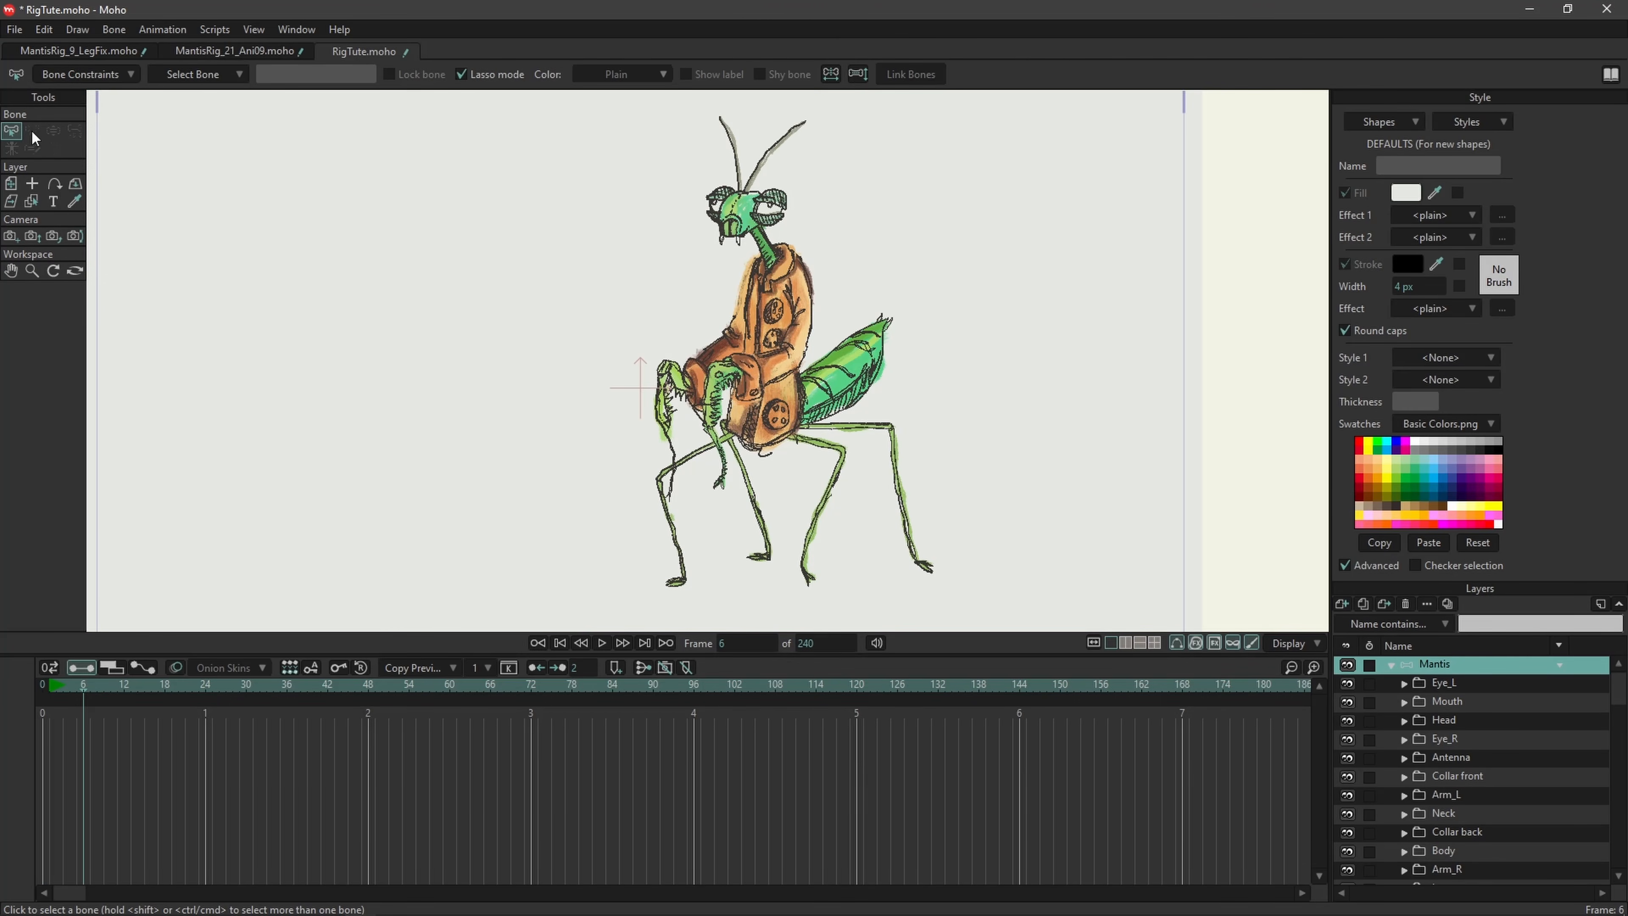
{"action": "left_click_drag", "start_coordinate": [180, 693], "coordinate": [40, 692]}
Step: Add a root bone at the coat's hem and a chain of bones up the torso, neck and head
{"action": "left_click_drag", "start_coordinate": [750, 348], "coordinate": [748, 416]}
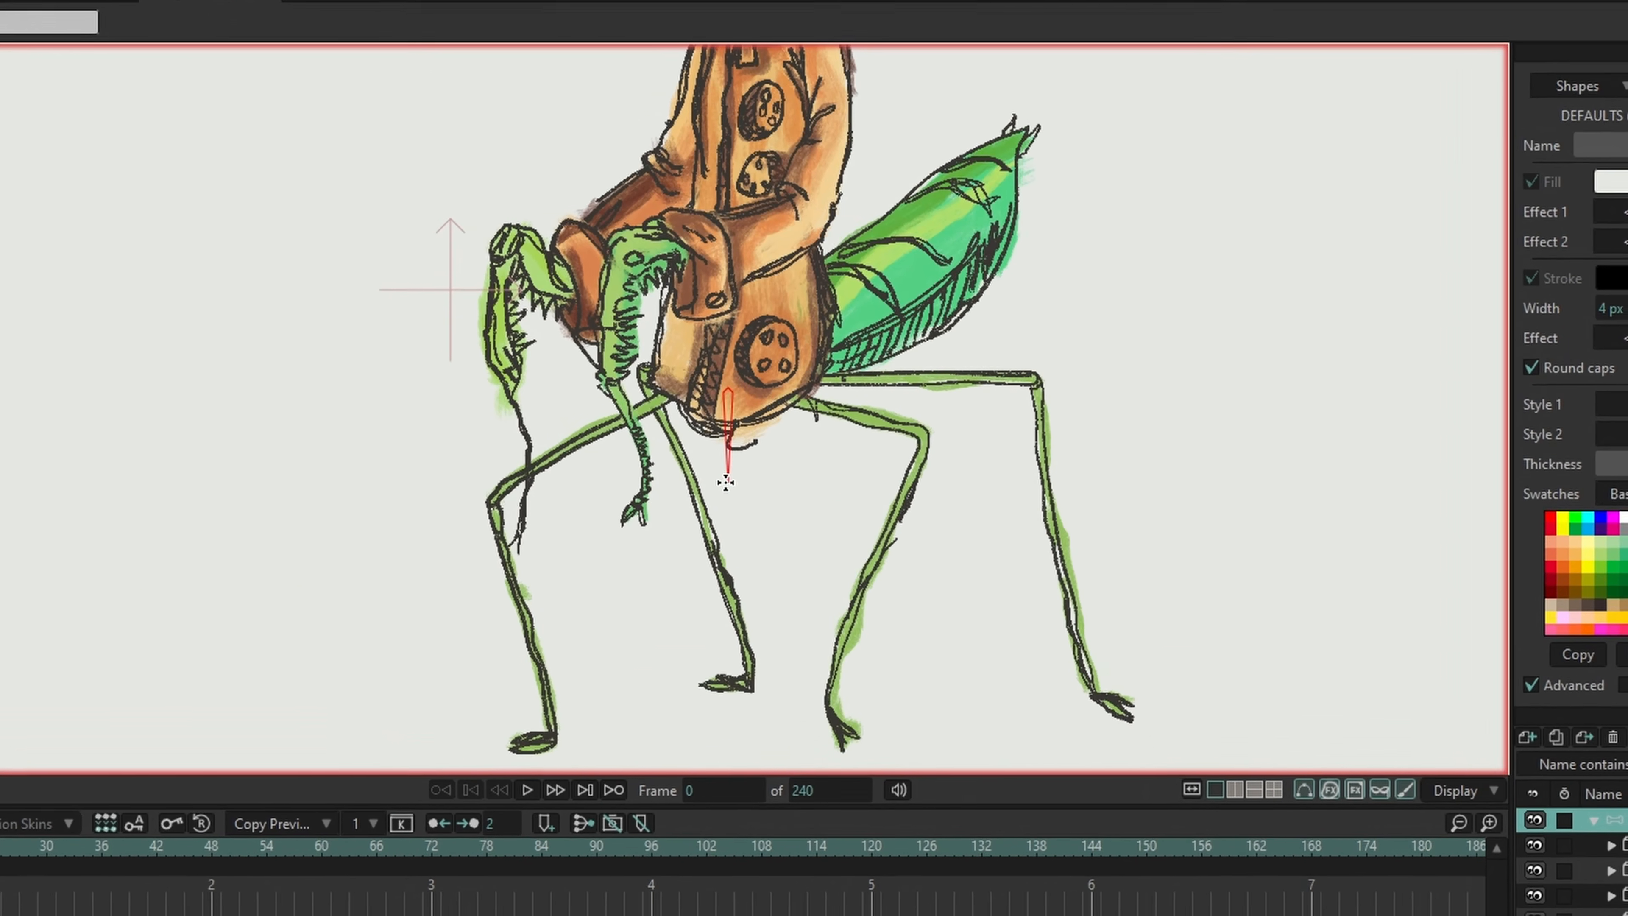
{"action": "left_click_drag", "start_coordinate": [726, 482], "coordinate": [732, 493]}
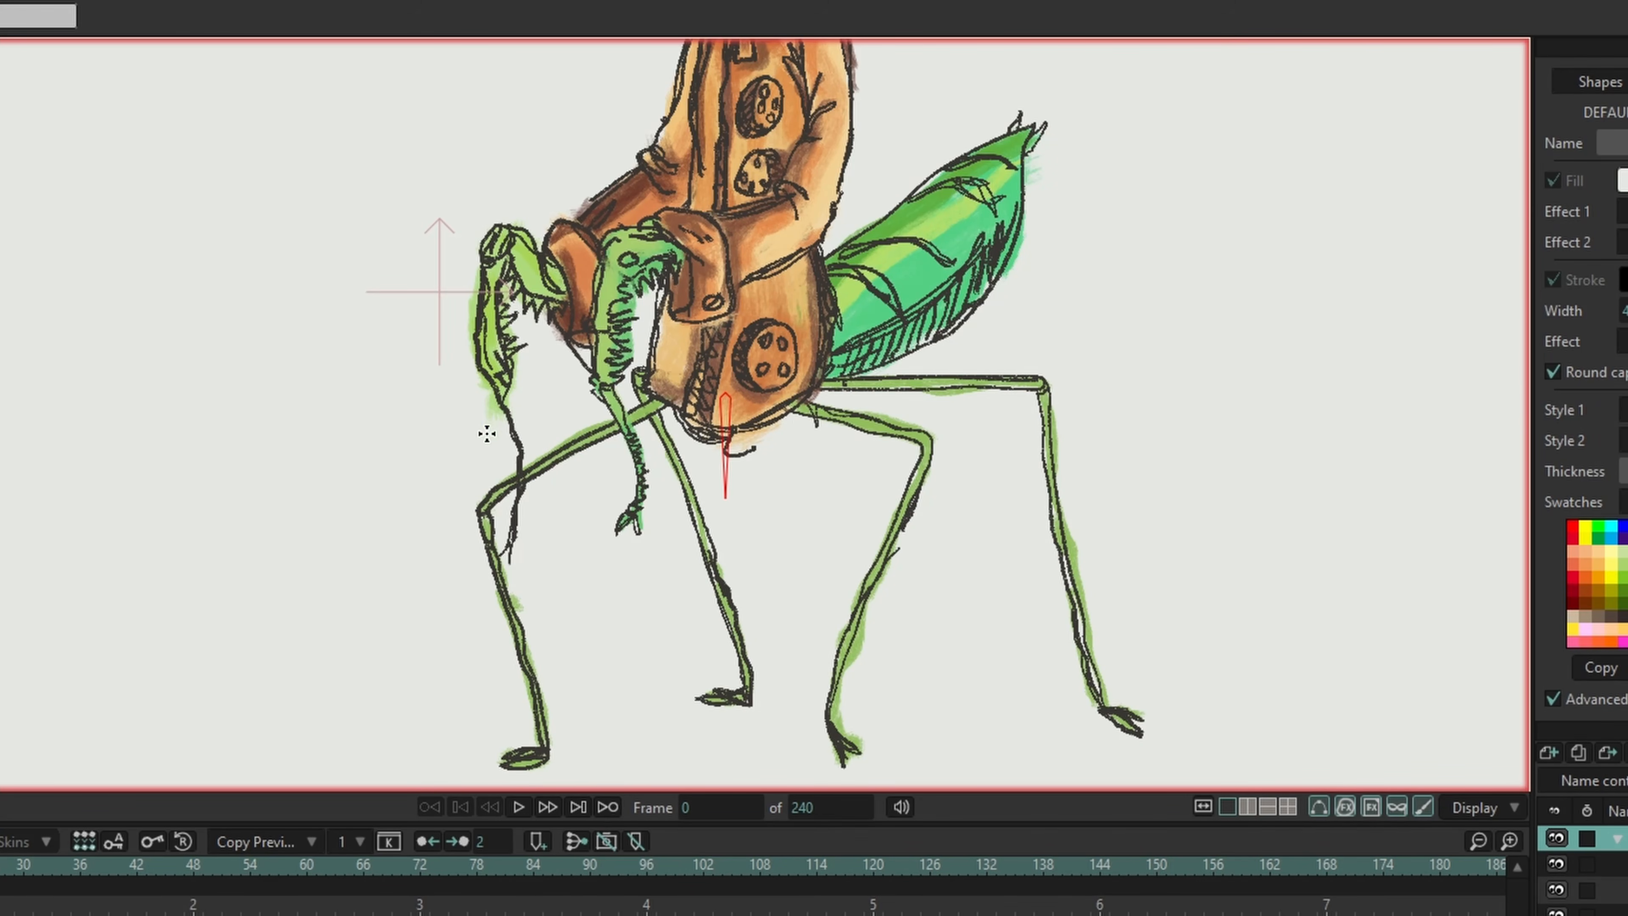
{"action": "left_click_drag", "start_coordinate": [413, 501], "coordinate": [411, 778]}
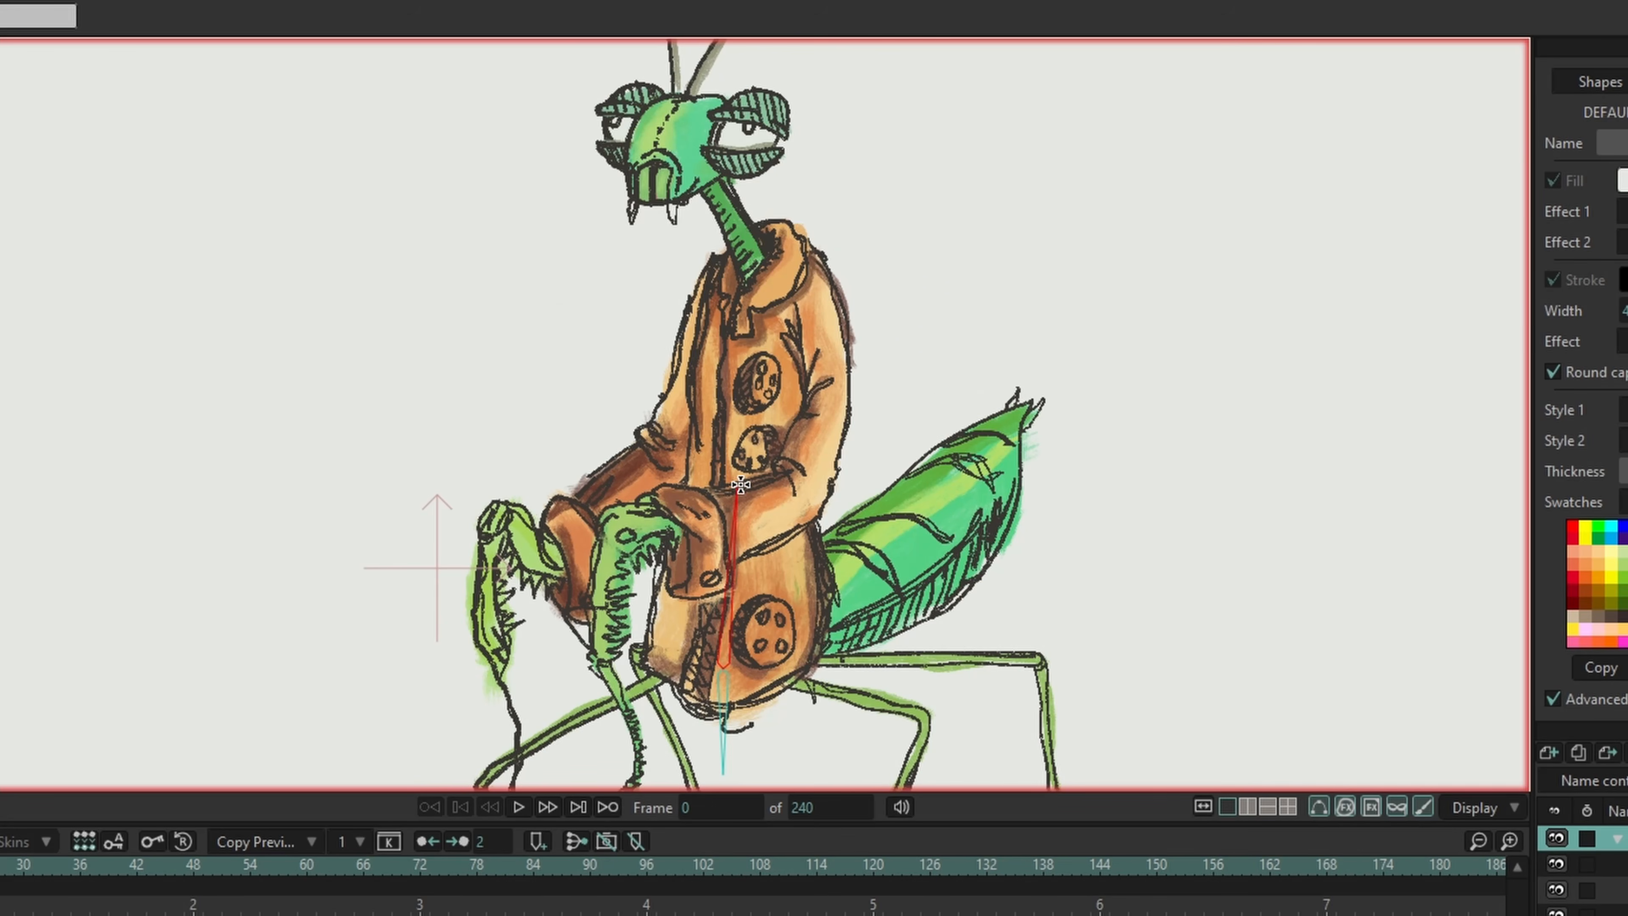
{"action": "mouse_move", "coordinate": [743, 474]}
{"action": "left_mouse_down"}
{"action": "mouse_move", "coordinate": [758, 281]}
{"action": "mouse_move", "coordinate": [687, 130]}
{"action": "left_mouse_up"}
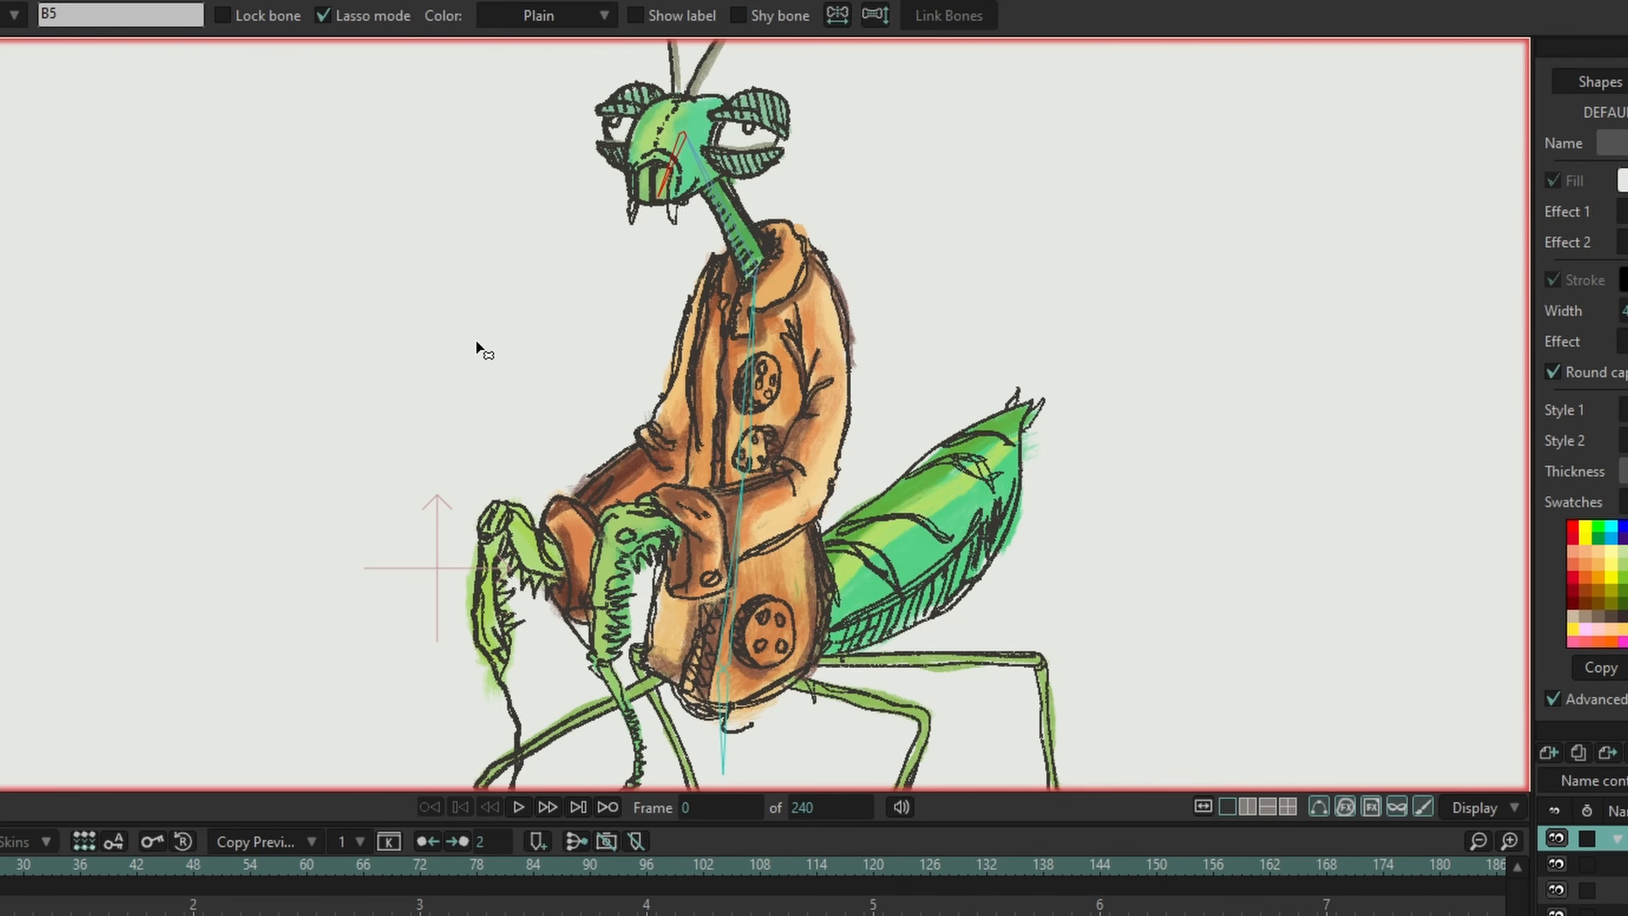
{"action": "left_click", "coordinate": [503, 308]}
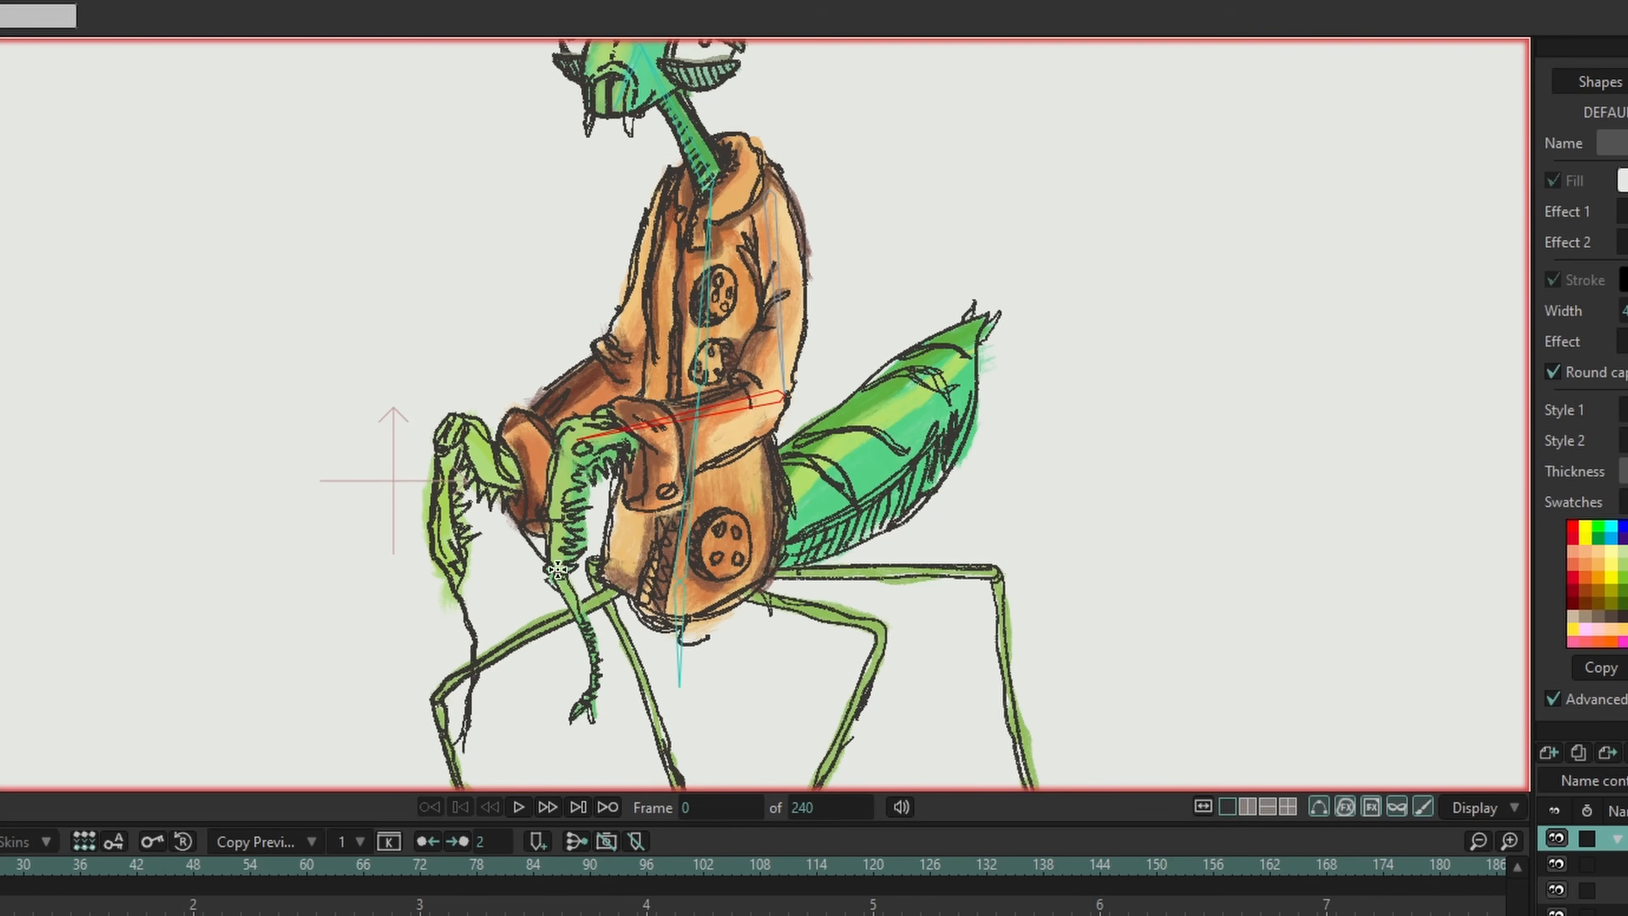
Step: Extend the near arm's bone chain with bones from the cuff down to the claw's tip
{"action": "left_click_drag", "start_coordinate": [578, 441], "coordinate": [560, 576]}
{"action": "left_click_drag", "start_coordinate": [593, 648], "coordinate": [590, 650]}
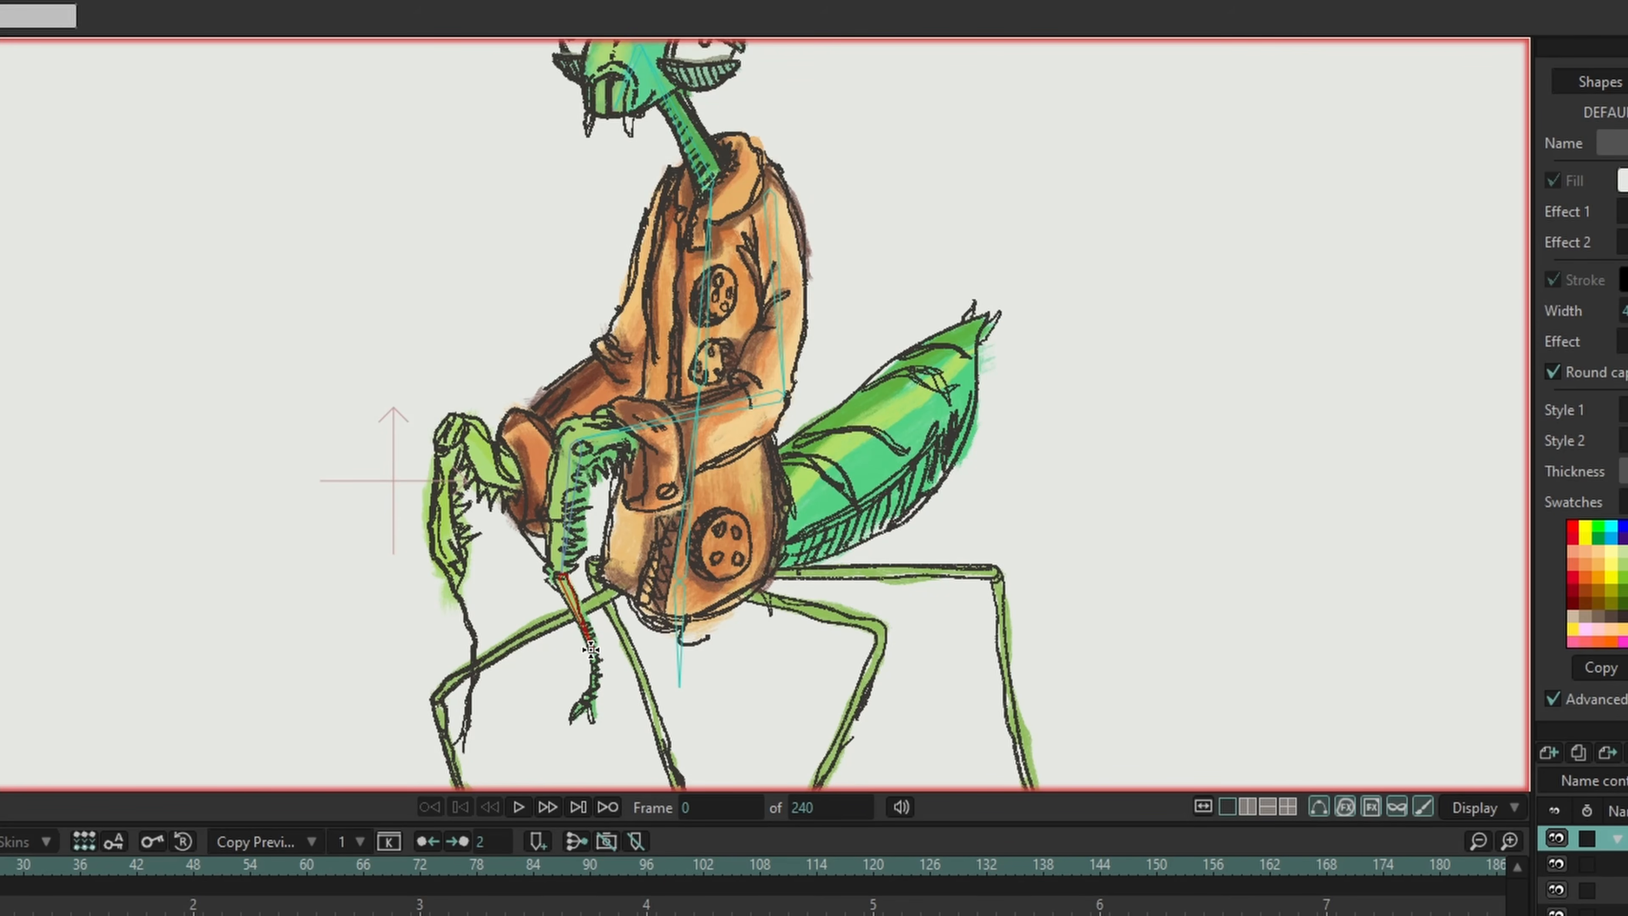
{"action": "left_click_drag", "start_coordinate": [591, 685], "coordinate": [588, 726]}
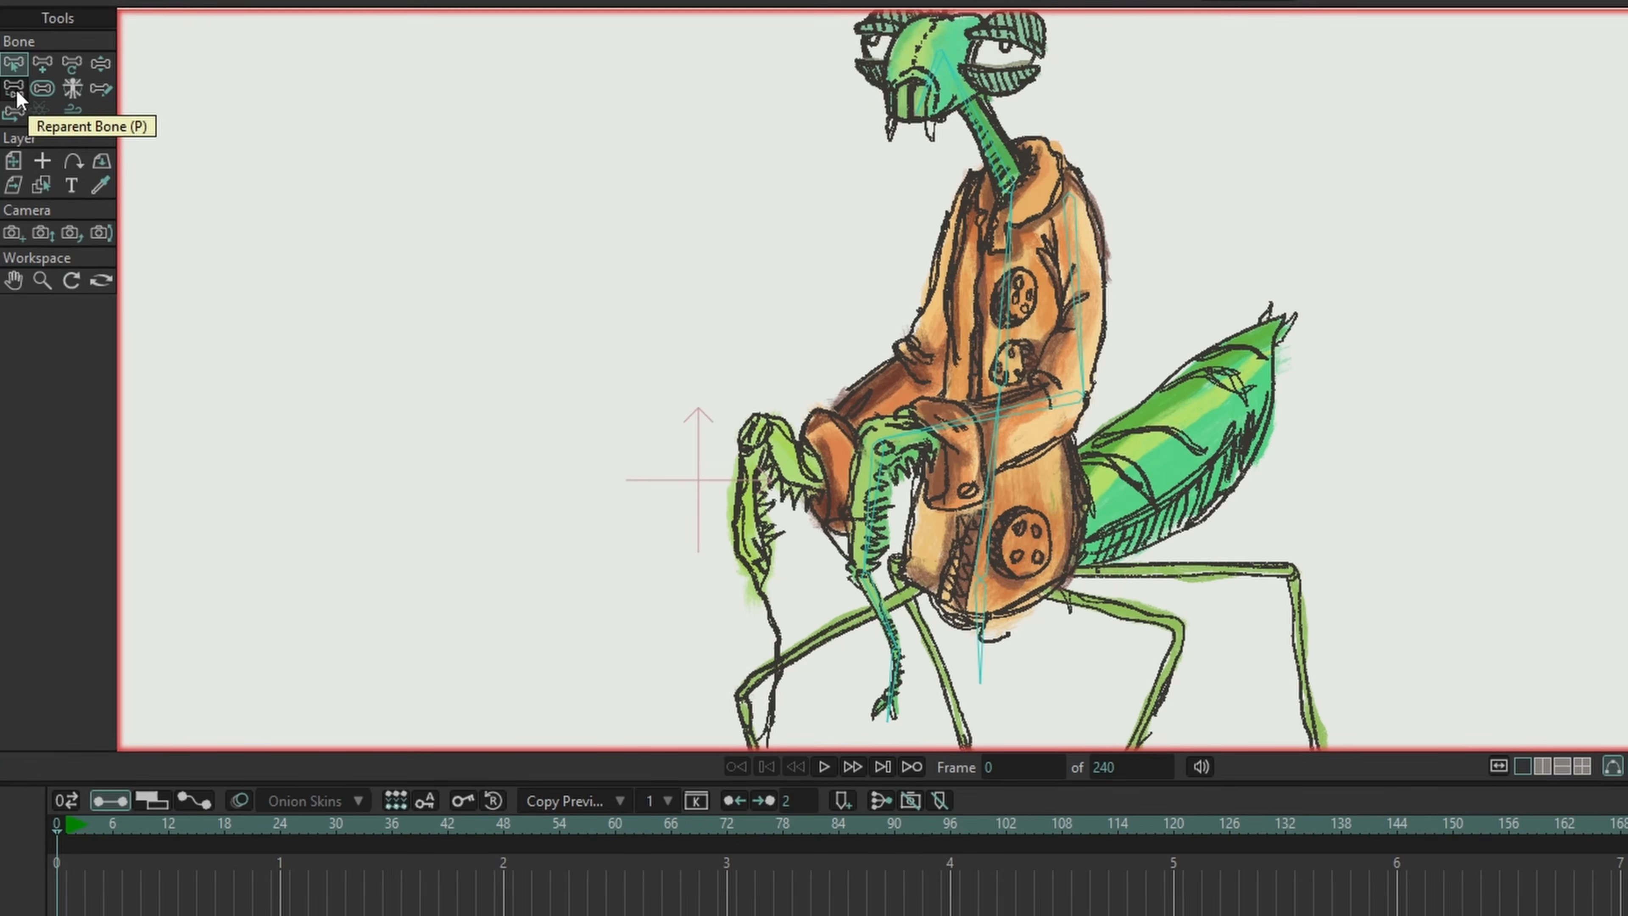
Step: Reparent the near arm's upper bone to the upper torso bone
{"action": "left_click", "coordinate": [14, 88]}
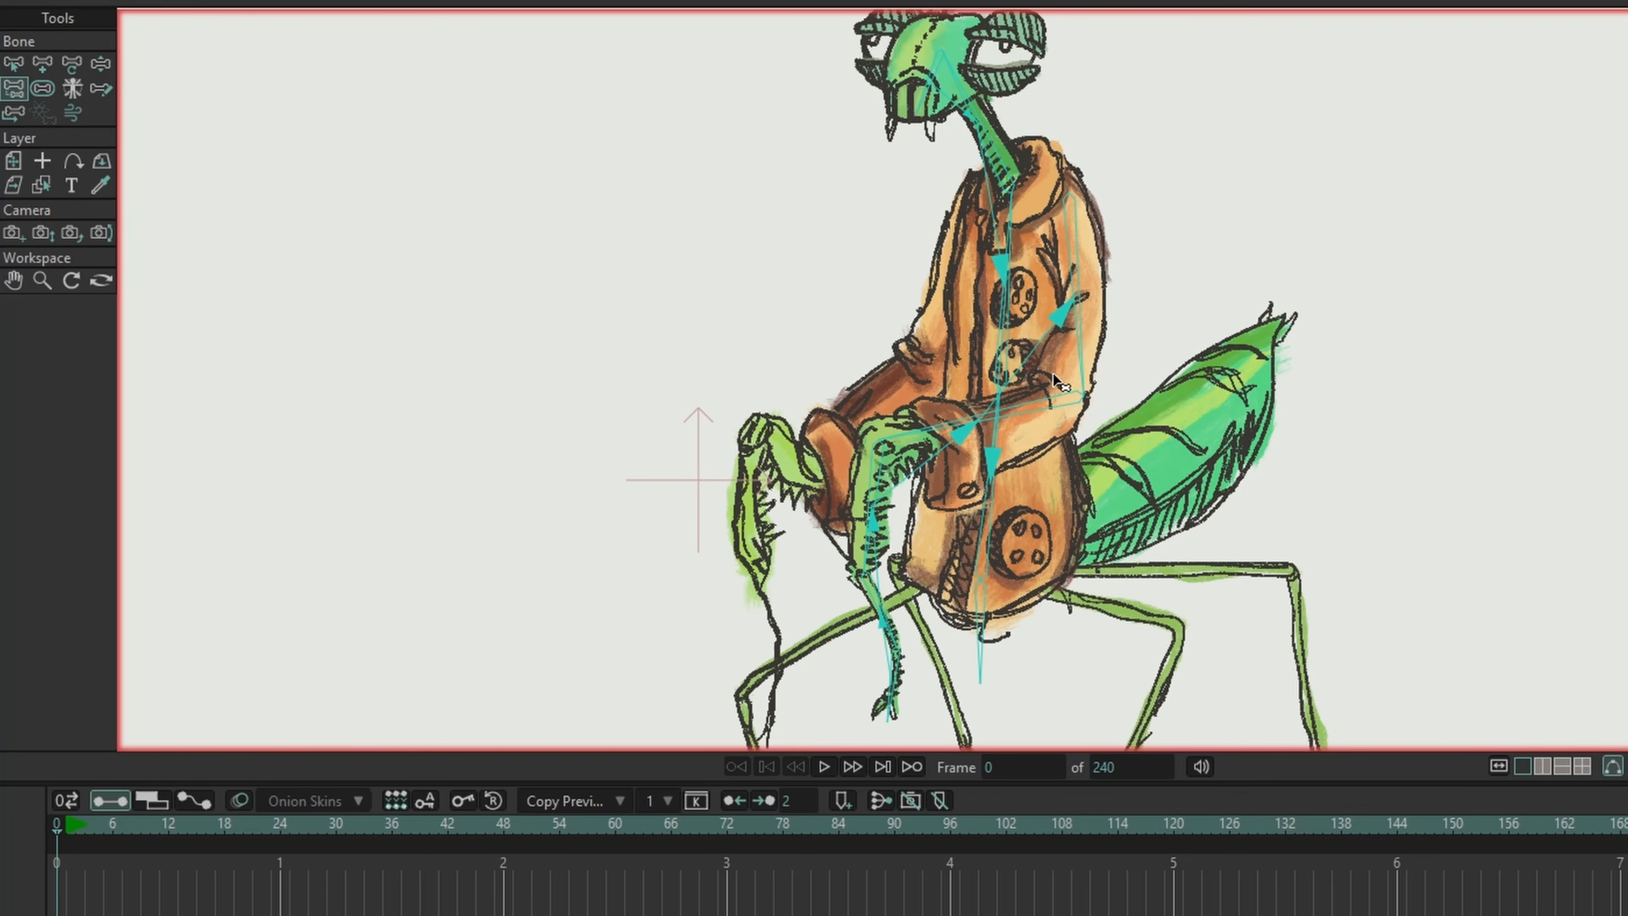
{"action": "left_click_drag", "start_coordinate": [1015, 384], "coordinate": [1048, 315]}
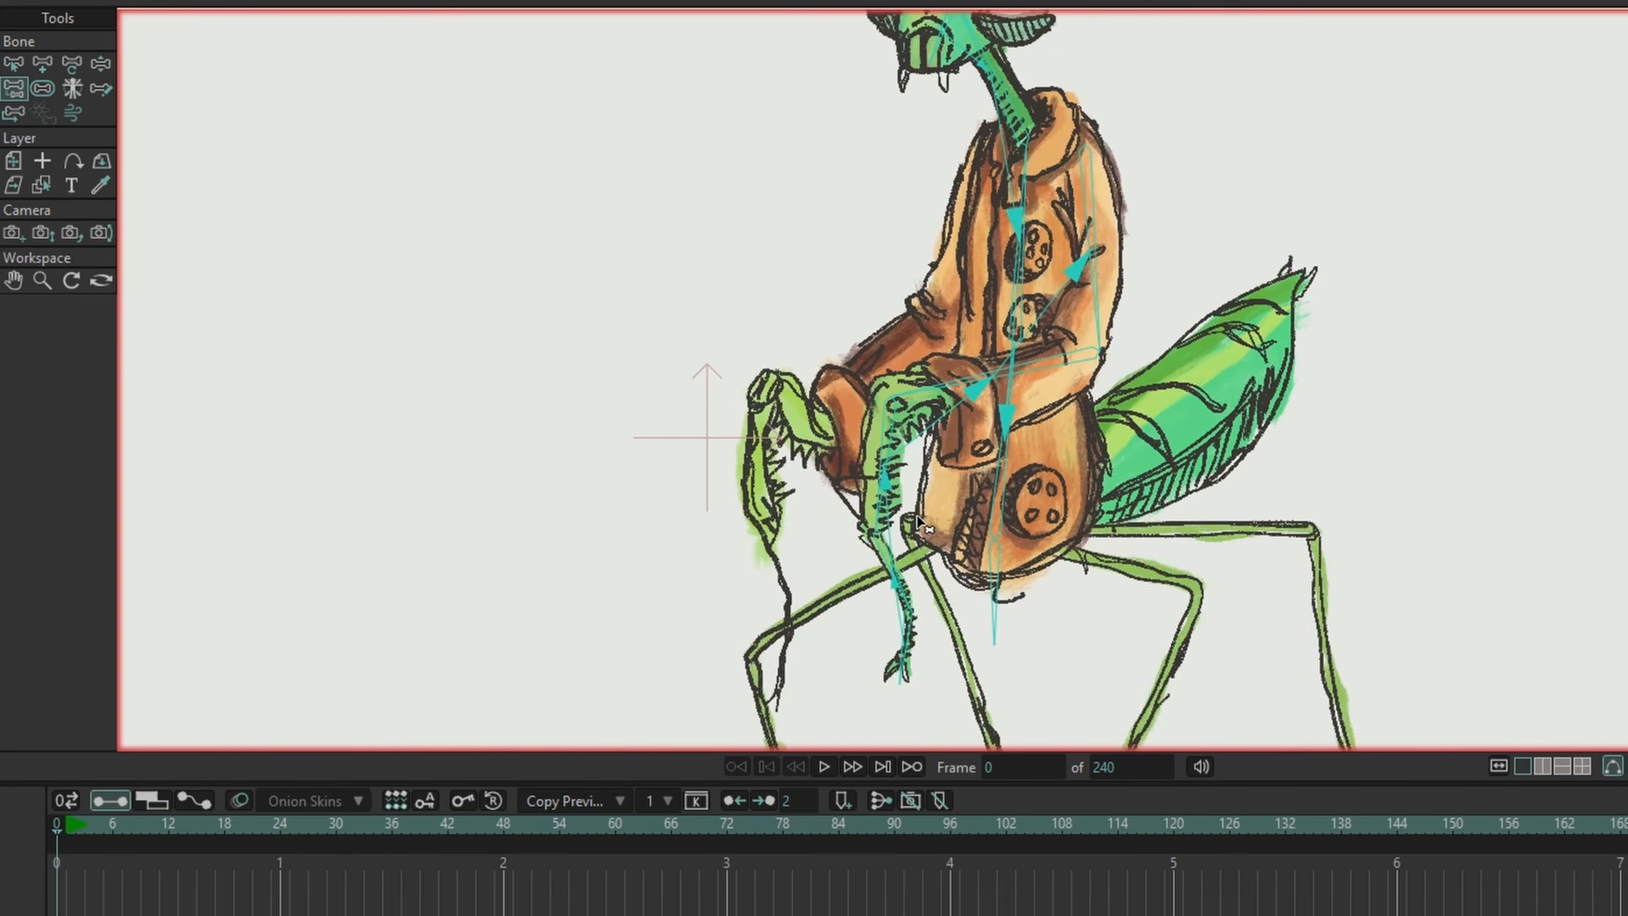
{"action": "scroll", "coordinate": [909, 525], "scroll_direction": "up", "scroll_amount": 3}
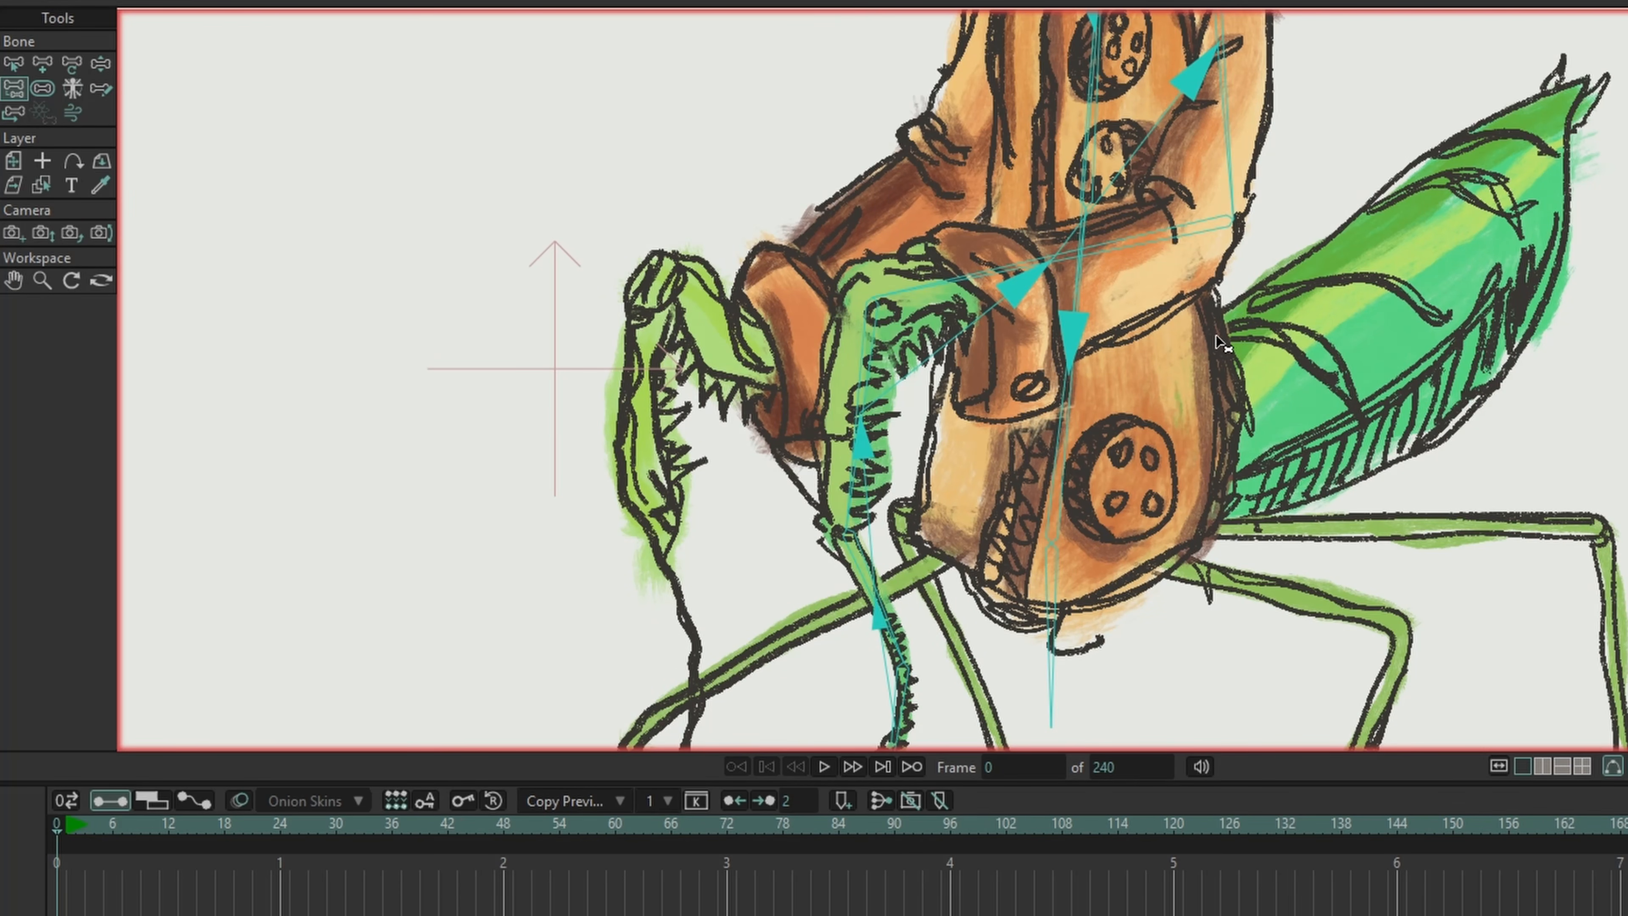
{"action": "left_click_drag", "start_coordinate": [1216, 342], "coordinate": [1202, 588]}
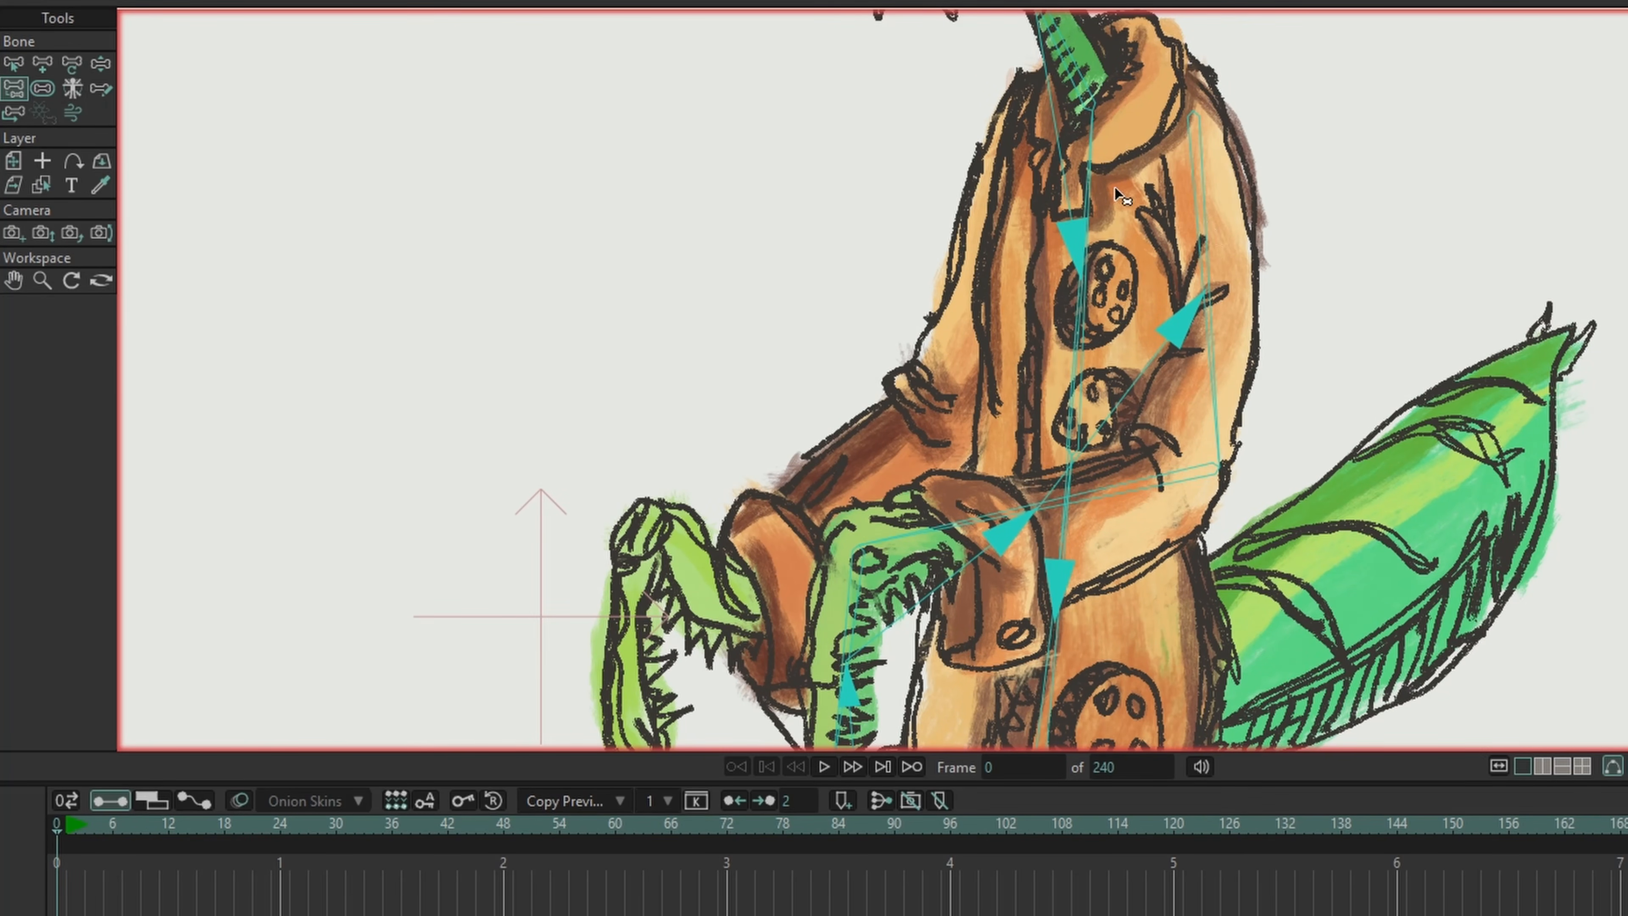
{"action": "key", "text": "z"}
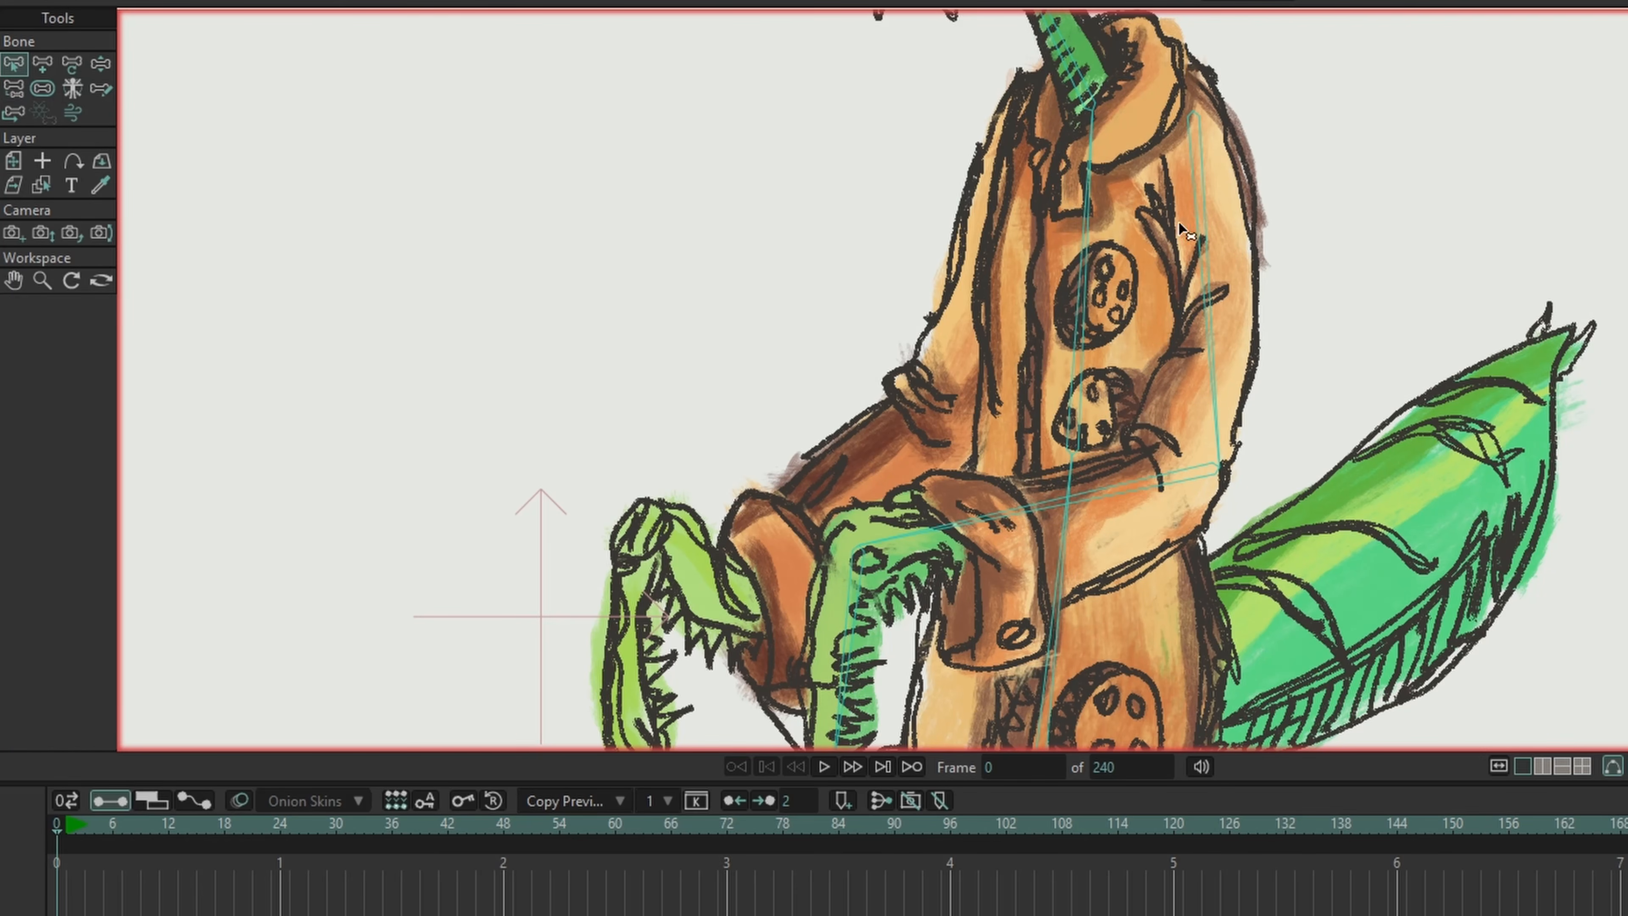
{"action": "left_click", "coordinate": [13, 89]}
{"action": "scroll", "coordinate": [1098, 122], "scroll_direction": "up", "scroll_amount": 5}
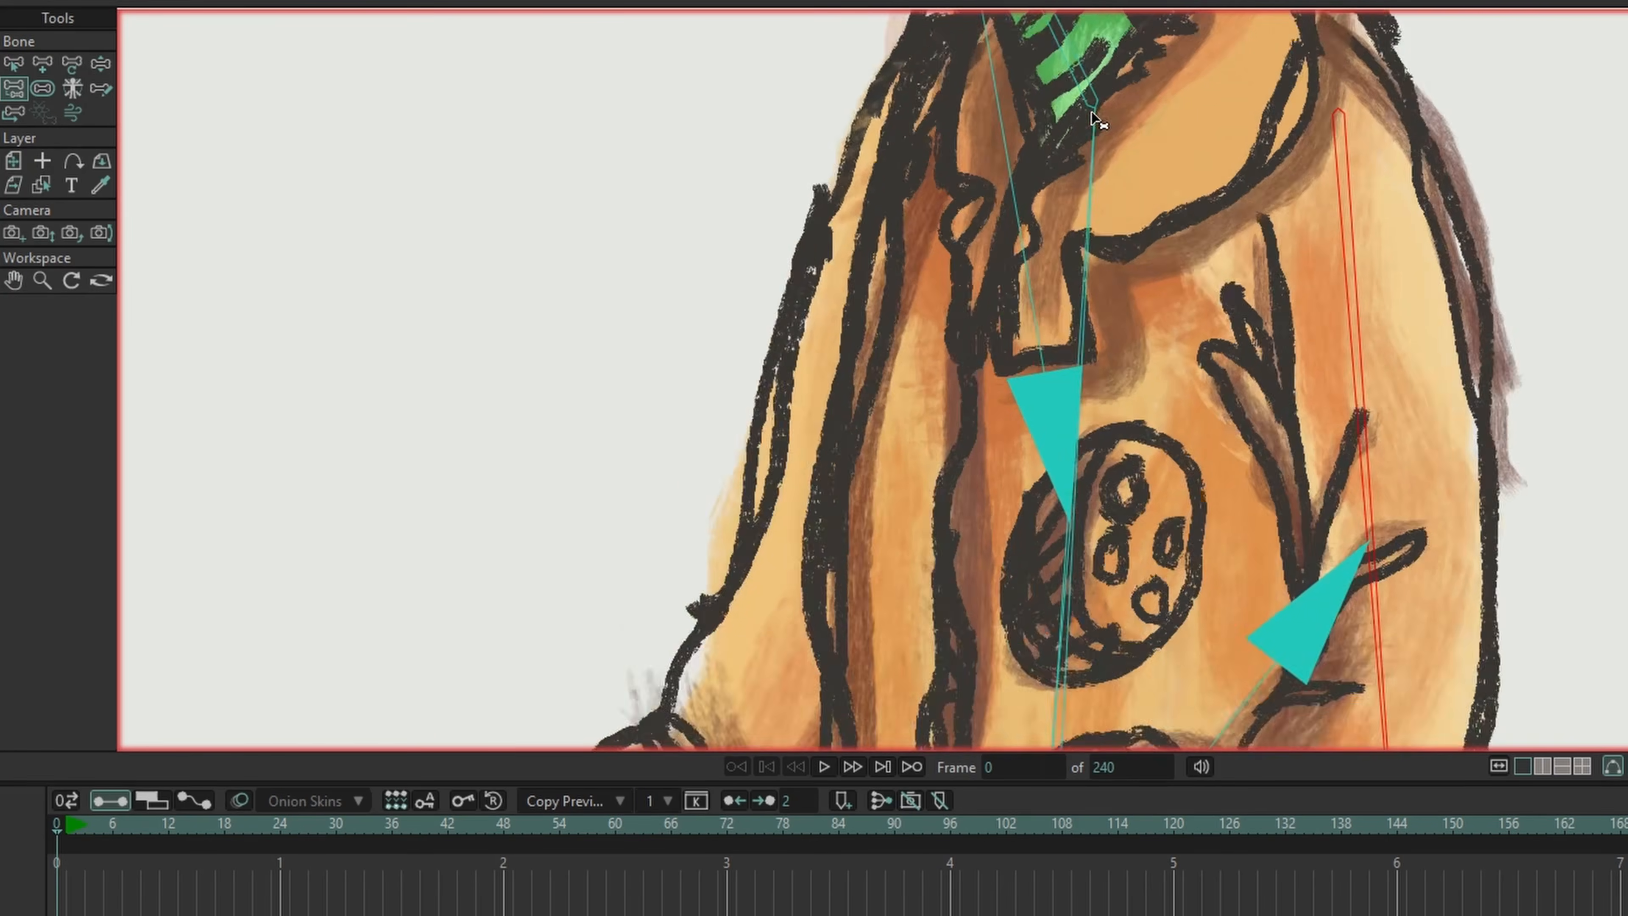
{"action": "left_click", "coordinate": [1090, 236]}
{"action": "scroll", "coordinate": [1093, 428], "scroll_direction": "down", "scroll_amount": 5}
{"action": "scroll", "coordinate": [1099, 436], "scroll_direction": "down", "scroll_amount": 1}
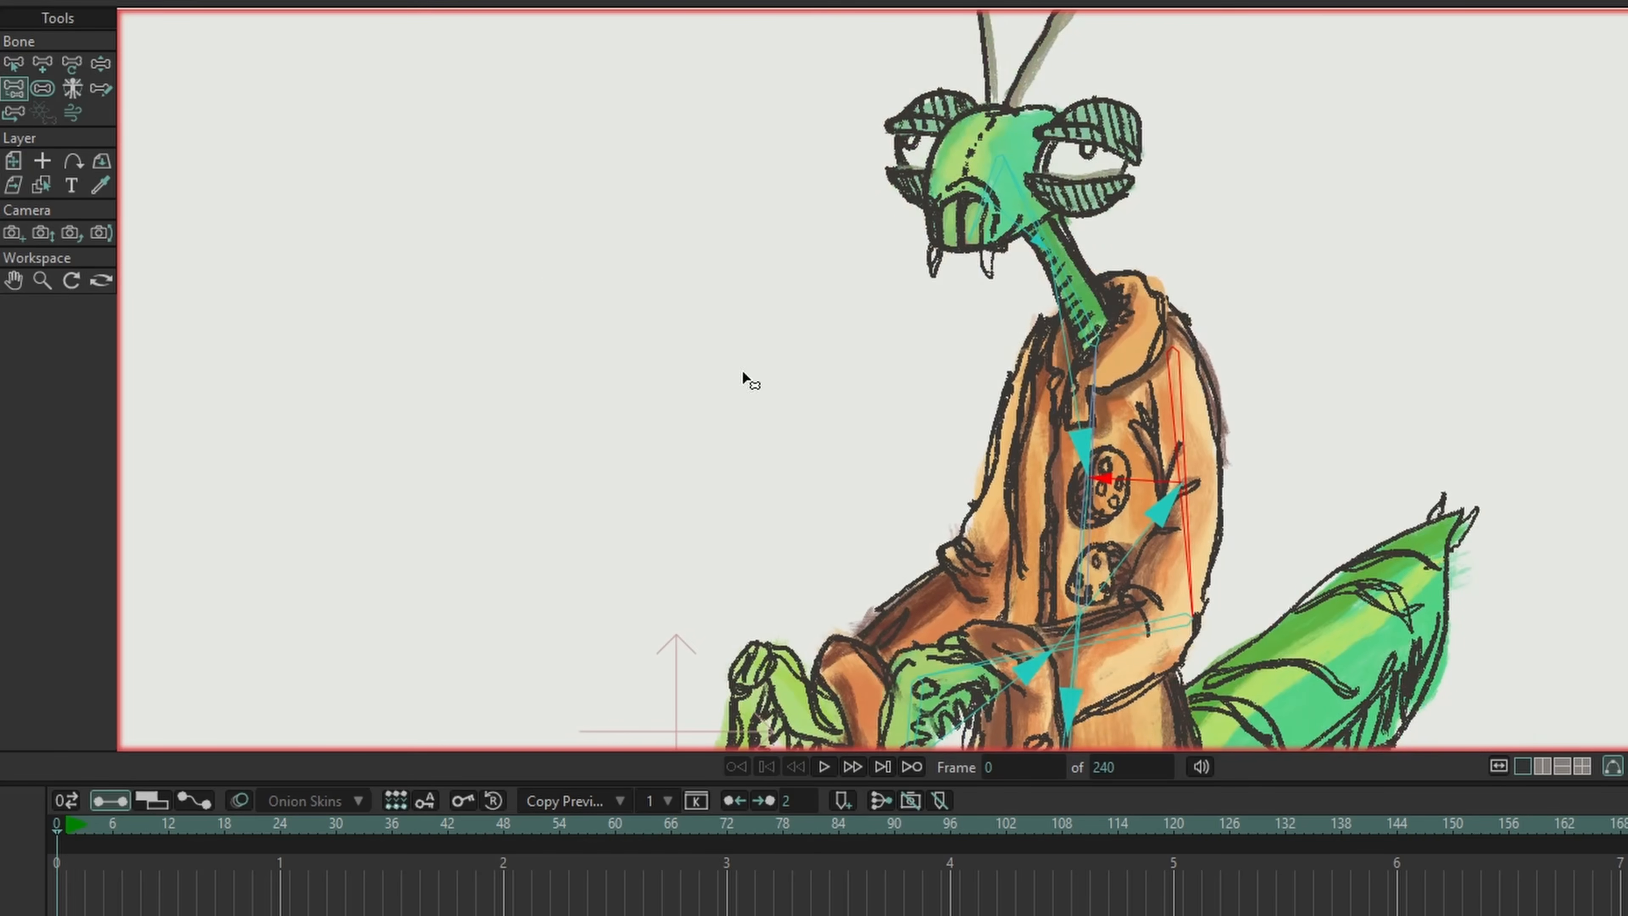
Step: Examine the bones' areas of influence with the Bone Strength tool
{"action": "left_click", "coordinate": [98, 71]}
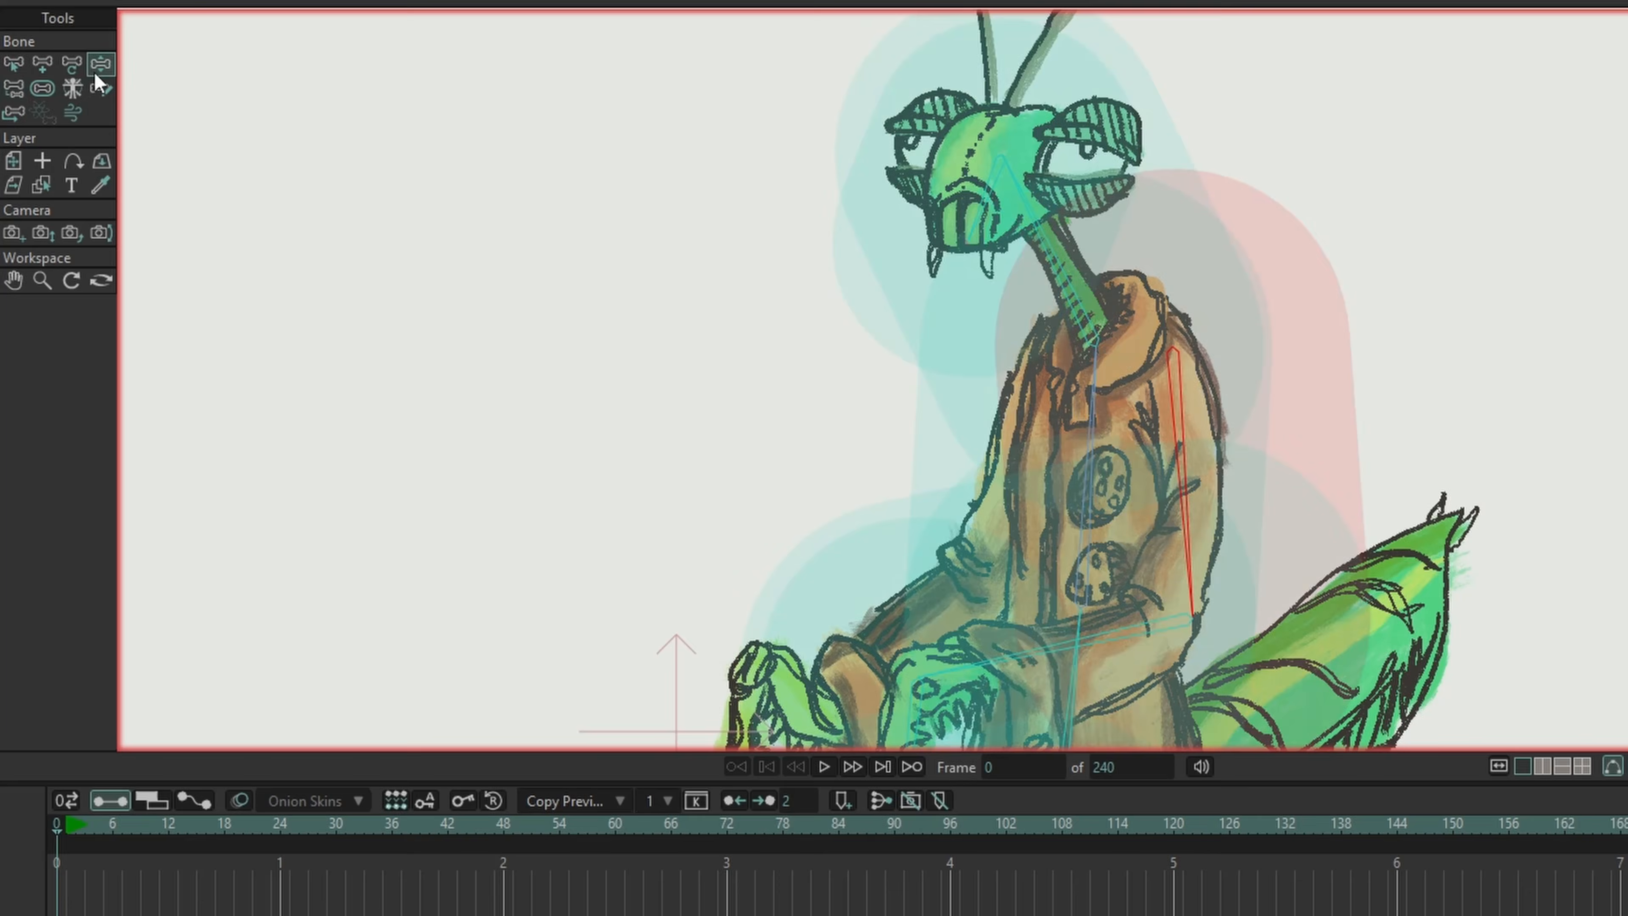
{"action": "left_click_drag", "start_coordinate": [1094, 445], "coordinate": [942, 333]}
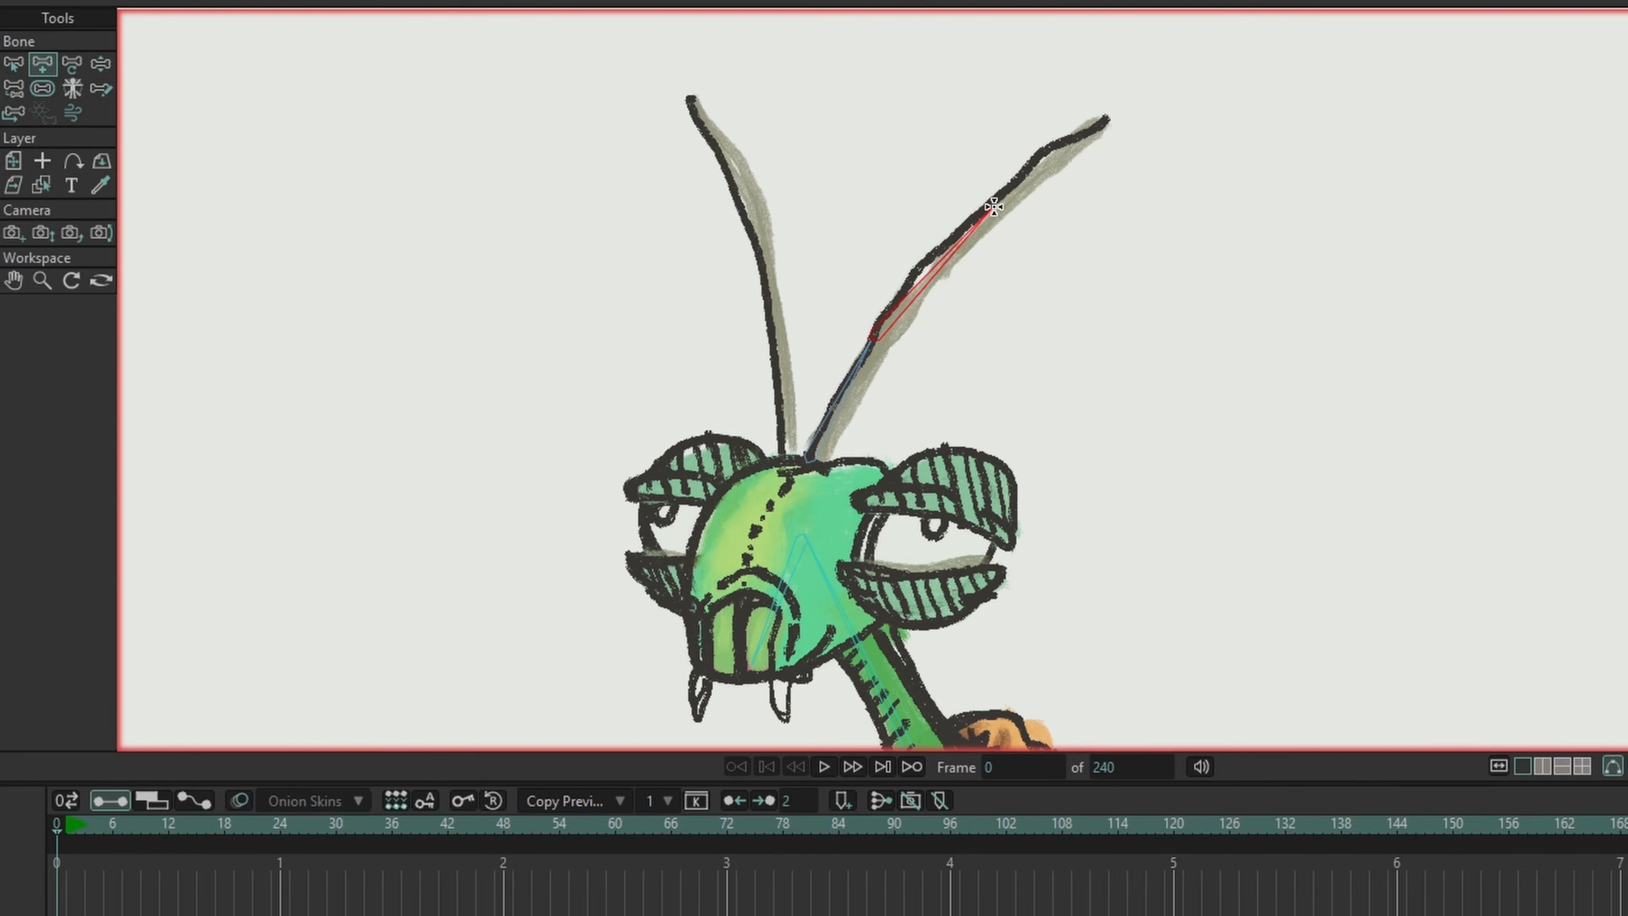
Step: Add a chain of three bones from the head bone up the left antenna, and a bone along the tail
{"action": "left_click", "coordinate": [14, 69]}
{"action": "left_click", "coordinate": [801, 571]}
{"action": "left_click", "coordinate": [42, 68]}
{"action": "mouse_move", "coordinate": [781, 454]}
{"action": "left_mouse_down"}
{"action": "mouse_move", "coordinate": [760, 289]}
{"action": "mouse_move", "coordinate": [771, 331]}
{"action": "left_mouse_up"}
{"action": "left_click_drag", "start_coordinate": [772, 332], "coordinate": [741, 209]}
{"action": "left_click_drag", "start_coordinate": [739, 208], "coordinate": [692, 99]}
{"action": "mouse_move", "coordinate": [827, 401]}
{"action": "left_mouse_down"}
{"action": "mouse_move", "coordinate": [997, 296]}
{"action": "mouse_move", "coordinate": [1133, 163]}
{"action": "left_mouse_up"}
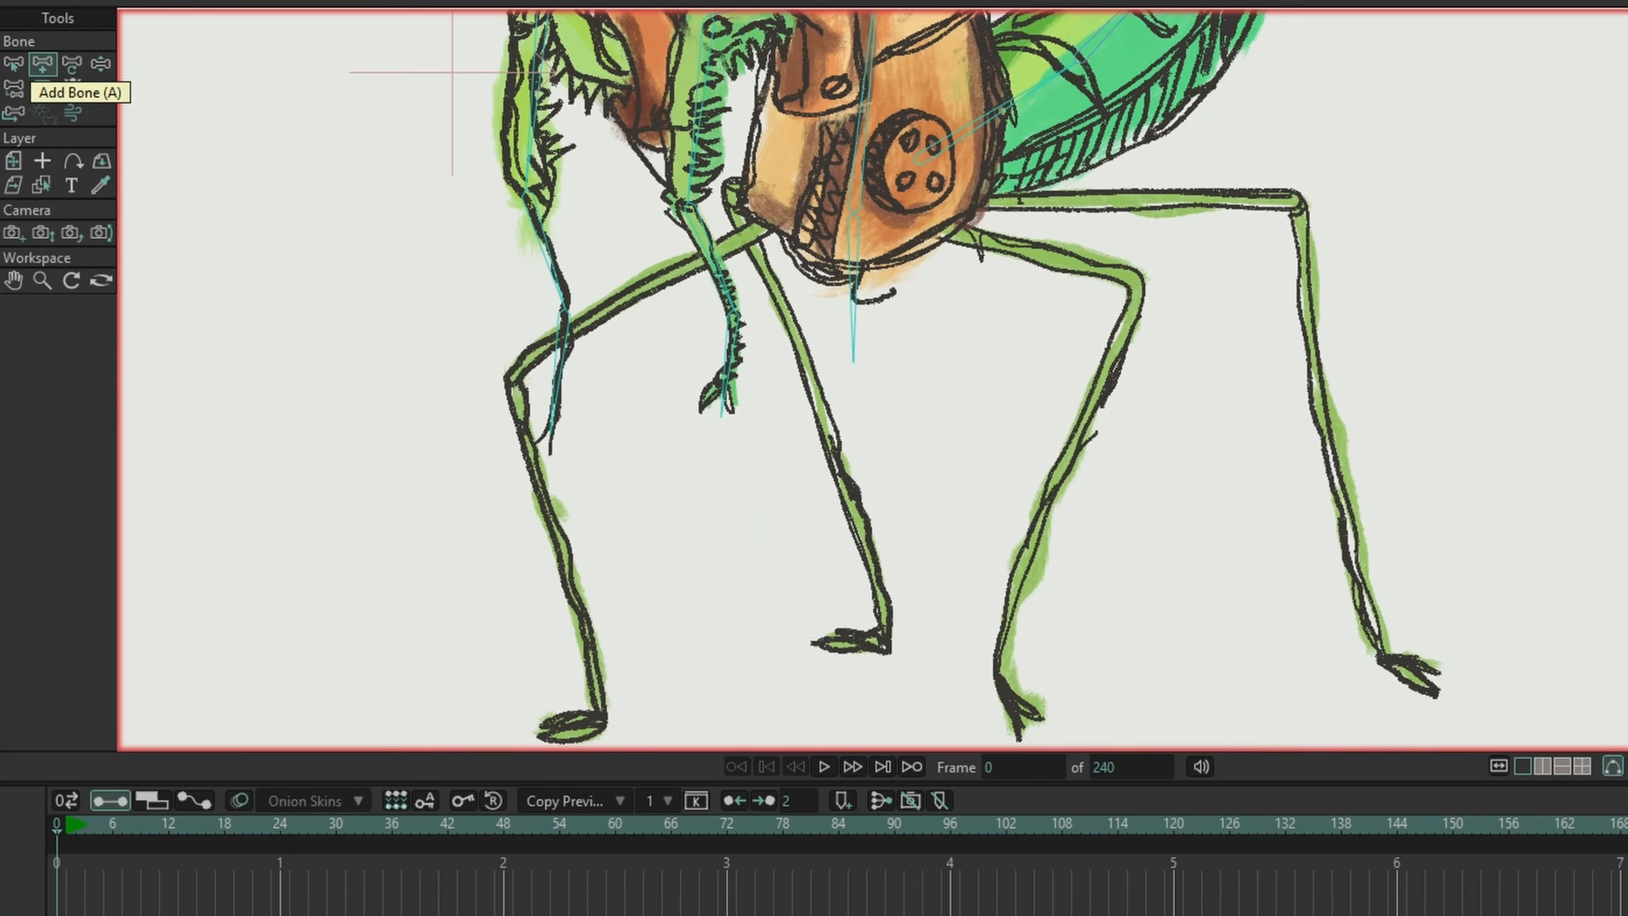
Step: Add a chain of three bones from the root bone along the rearmost leg, covering its upper leg, lower leg and foot
{"action": "left_click", "coordinate": [13, 68]}
{"action": "left_click", "coordinate": [853, 275]}
{"action": "left_click", "coordinate": [41, 67]}
{"action": "left_click_drag", "start_coordinate": [947, 199], "coordinate": [1298, 200]}
{"action": "mouse_move", "coordinate": [1298, 200]}
{"action": "left_mouse_down"}
{"action": "mouse_move", "coordinate": [1416, 627]}
{"action": "mouse_move", "coordinate": [1381, 656]}
{"action": "left_mouse_up"}
{"action": "left_click_drag", "start_coordinate": [1382, 656], "coordinate": [1441, 680]}
{"action": "left_click", "coordinate": [15, 70]}
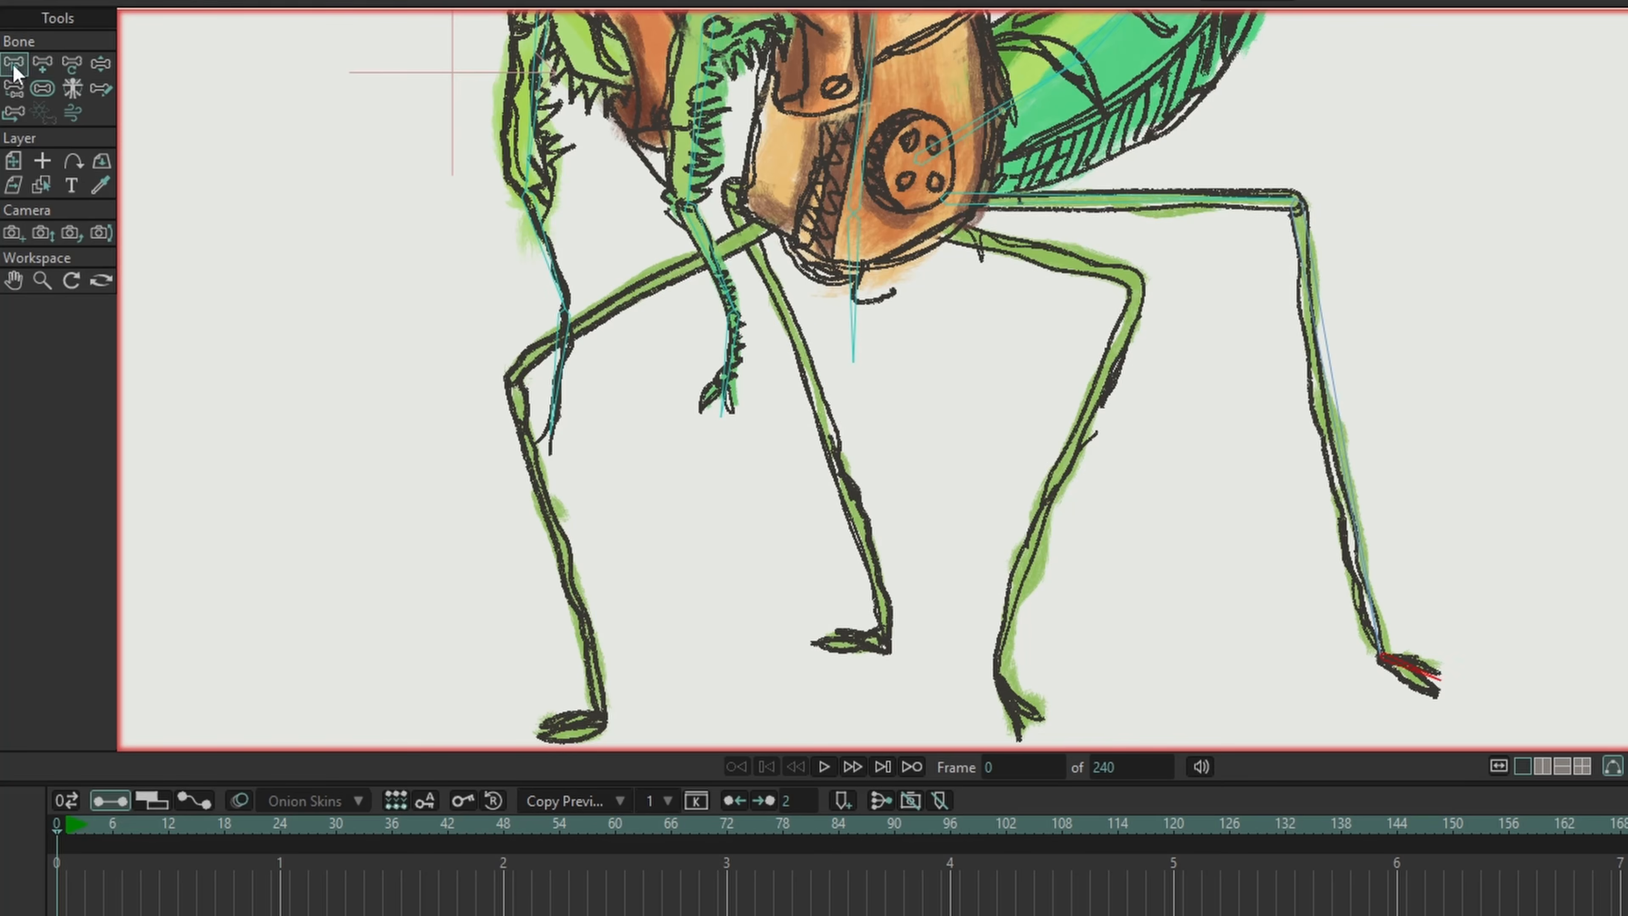
Step: Add the lower-leg bones along the mantis's remaining legs
{"action": "left_click_drag", "start_coordinate": [1135, 282], "coordinate": [1020, 716]}
{"action": "left_click_drag", "start_coordinate": [753, 238], "coordinate": [846, 640]}
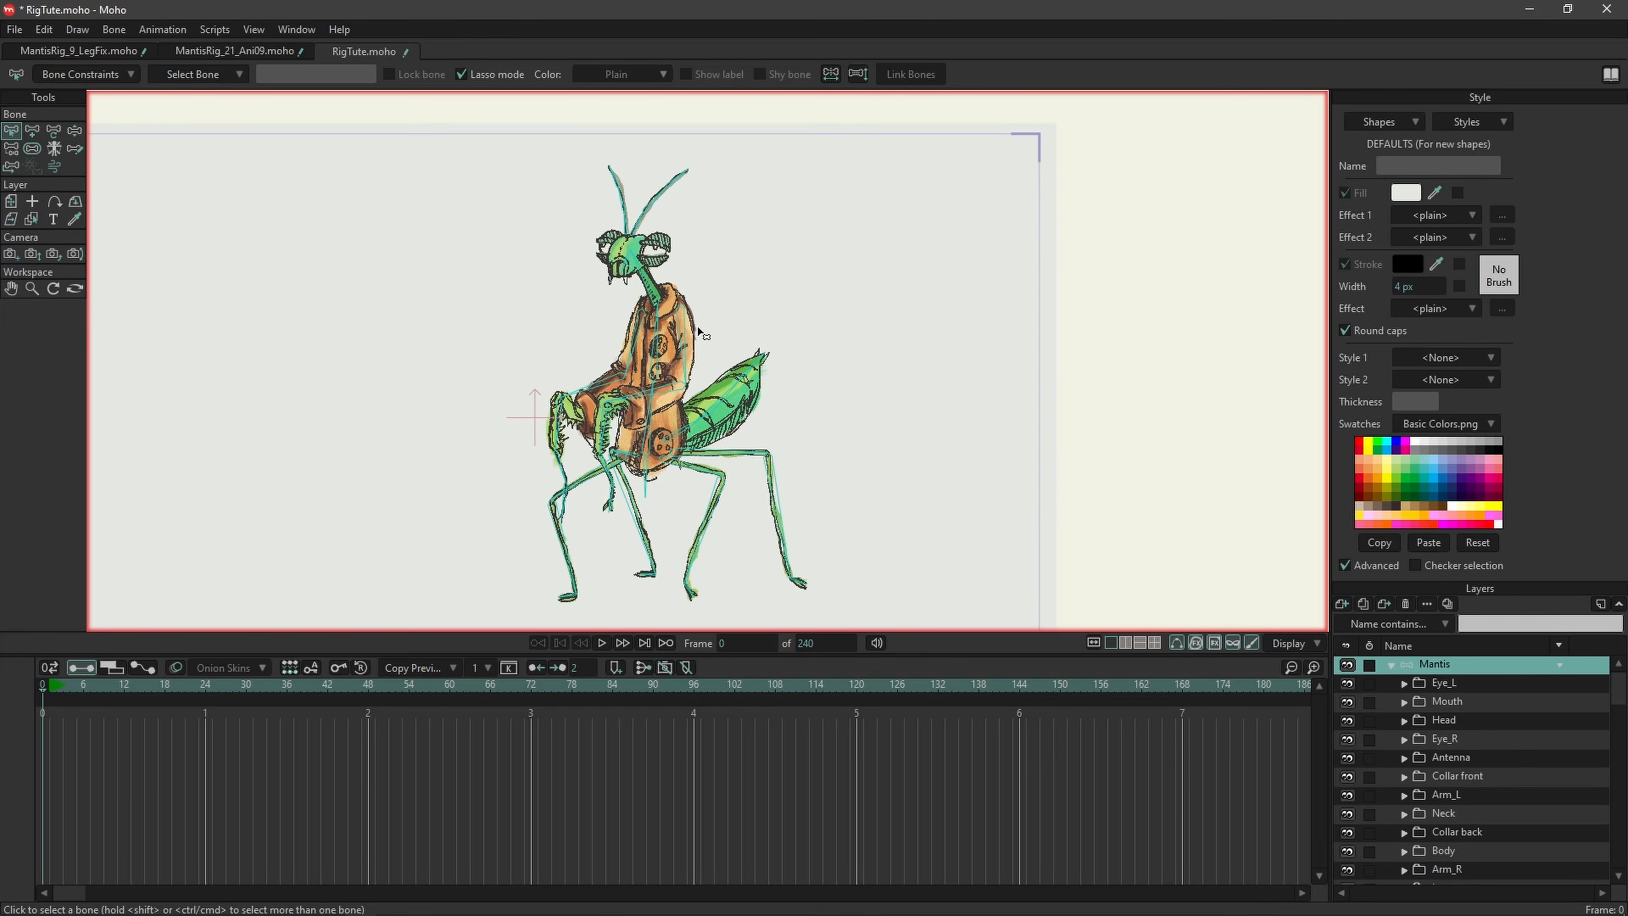
Step: Test how the artwork follows the skeleton by moving the bones with the Manipulate Bones tool
{"action": "scroll", "coordinate": [692, 400], "scroll_direction": "up", "scroll_amount": 1}
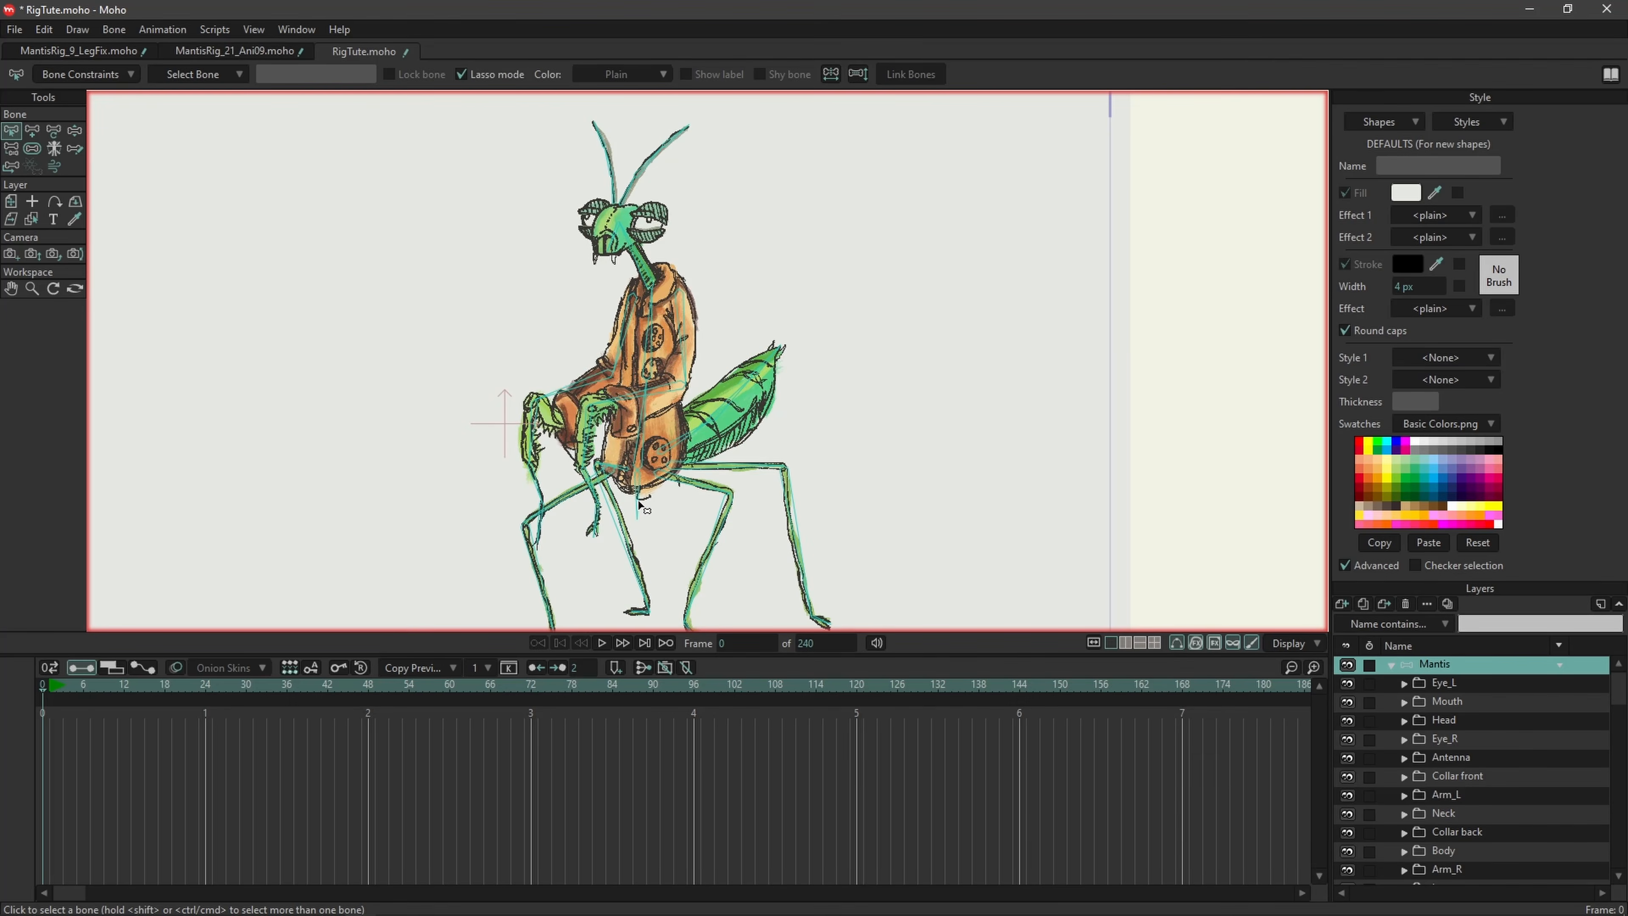
{"action": "left_click", "coordinate": [75, 131]}
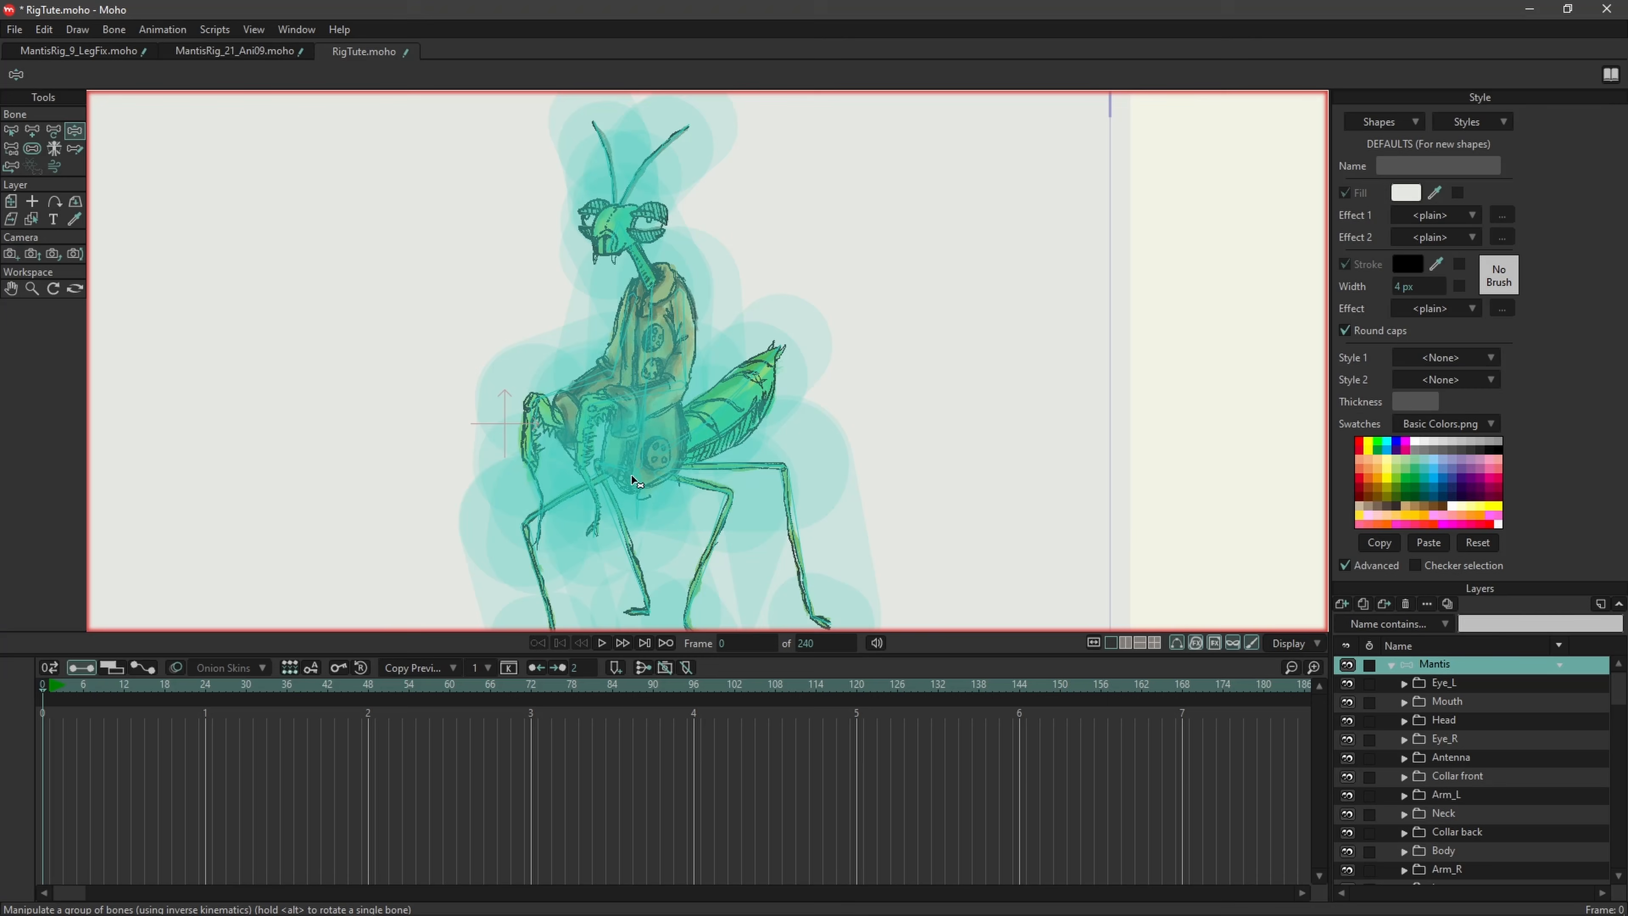
{"action": "left_click_drag", "start_coordinate": [638, 502], "coordinate": [824, 567]}
{"action": "left_click_drag", "start_coordinate": [127, 691], "coordinate": [42, 691]}
Step: Select all bones and reduce their strength until each area of influence is a thin band around its bone
{"action": "key", "text": "ctrl+a"}
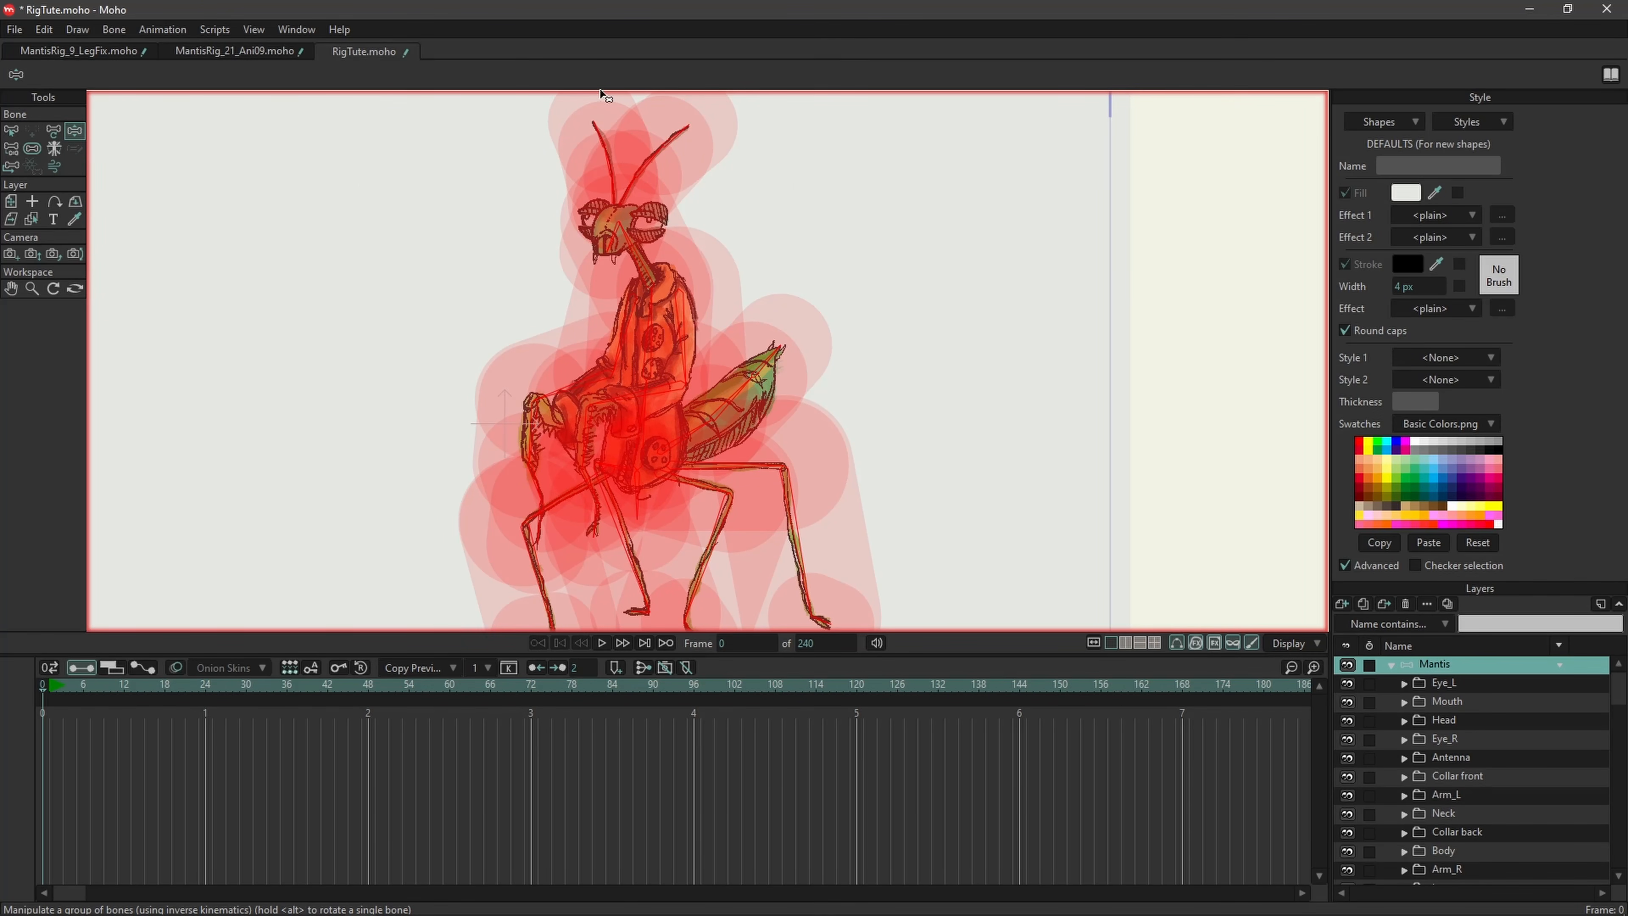
{"action": "left_click", "coordinate": [32, 148]}
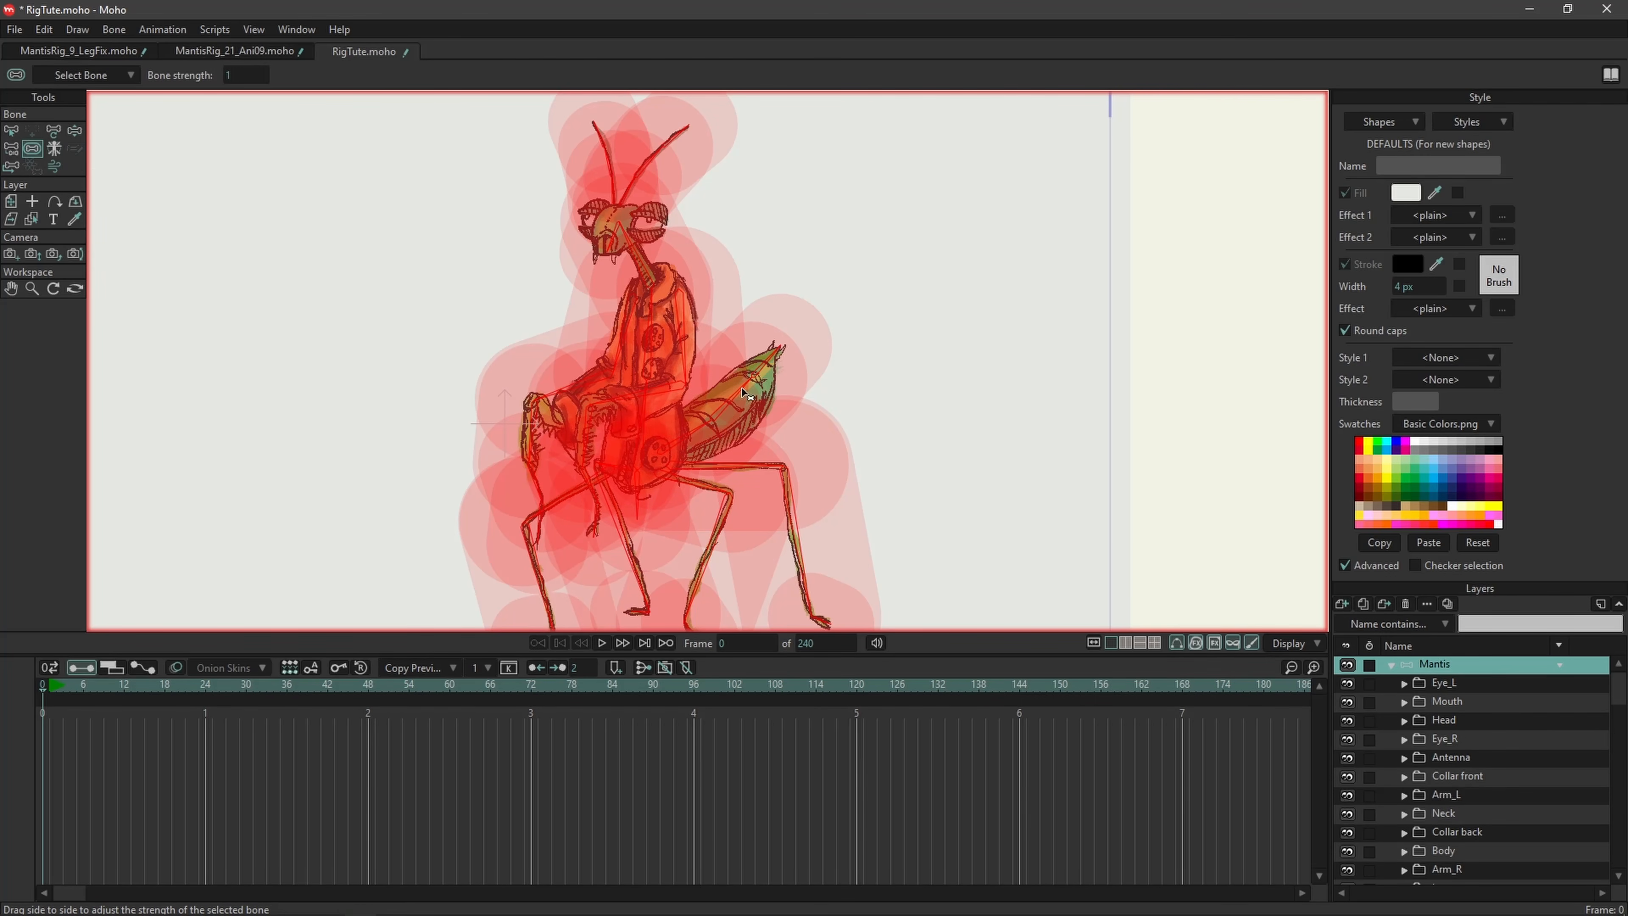
{"action": "left_click_drag", "start_coordinate": [665, 376], "coordinate": [563, 376]}
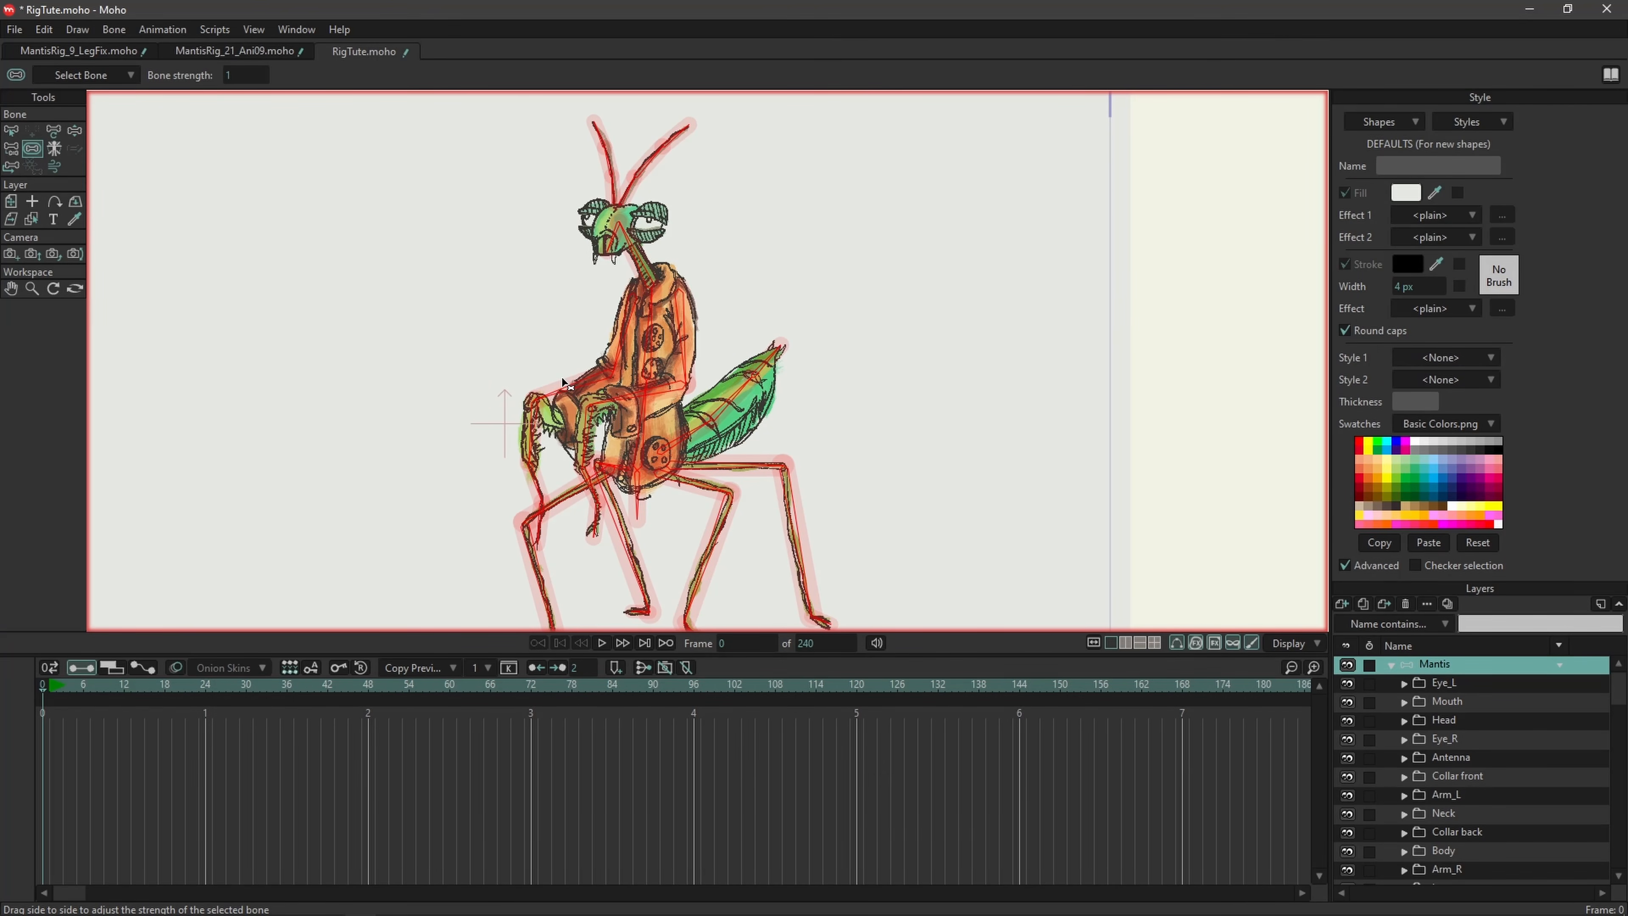
{"action": "left_click_drag", "start_coordinate": [564, 383], "coordinate": [552, 381]}
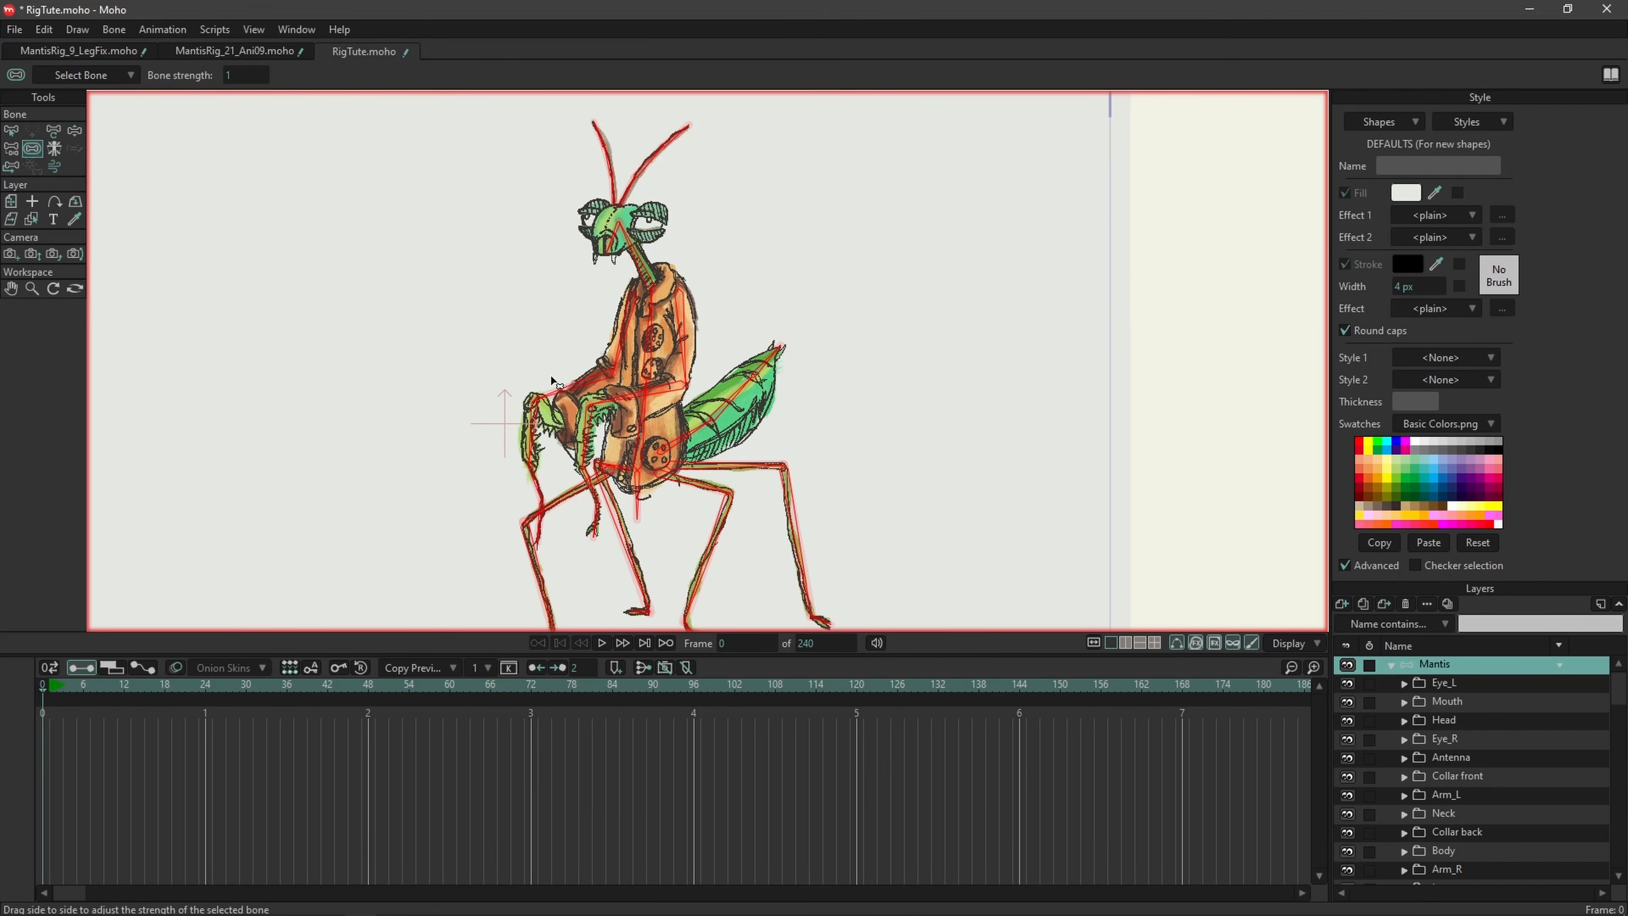
Step: Inspect the upper and lower torso bones and try them with the Manipulate Bones tool
{"action": "left_click", "coordinate": [9, 131]}
{"action": "scroll", "coordinate": [709, 359], "scroll_direction": "up", "scroll_amount": 3}
{"action": "left_click", "coordinate": [610, 340]}
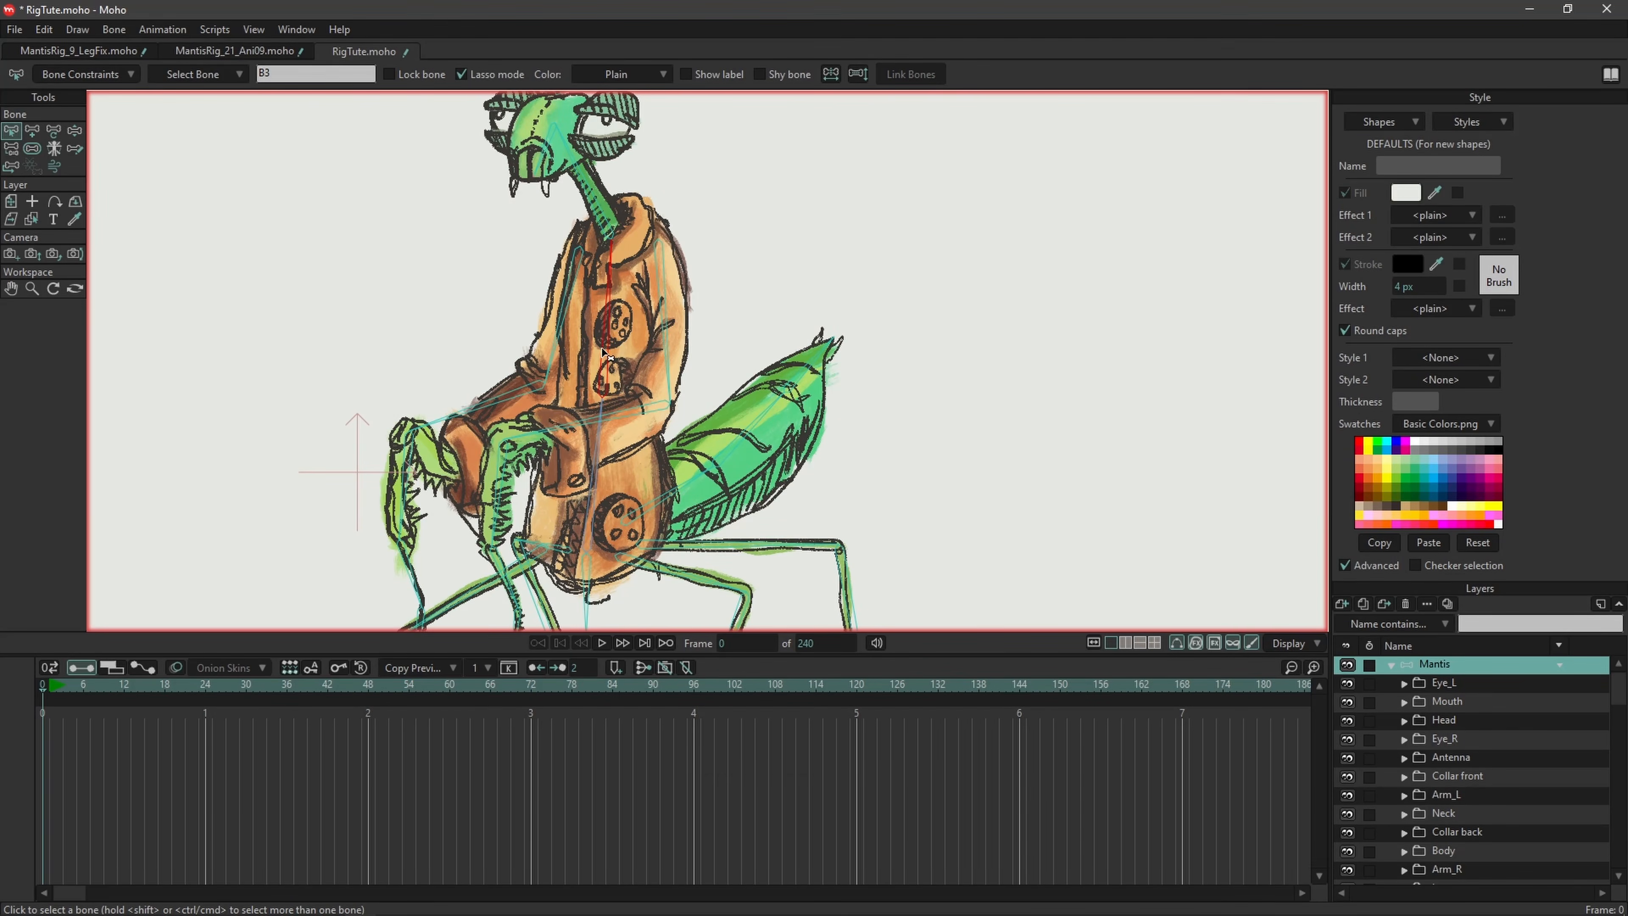
{"action": "scroll", "coordinate": [720, 442], "scroll_direction": "down", "scroll_amount": 3}
{"action": "scroll", "coordinate": [714, 539], "scroll_direction": "up", "scroll_amount": 4}
{"action": "scroll", "coordinate": [673, 428], "scroll_direction": "down", "scroll_amount": 3}
{"action": "scroll", "coordinate": [558, 545], "scroll_direction": "up", "scroll_amount": 3}
{"action": "left_click", "coordinate": [688, 461]}
{"action": "key", "text": "z"}
{"action": "left_click_drag", "start_coordinate": [688, 461], "coordinate": [631, 339]}
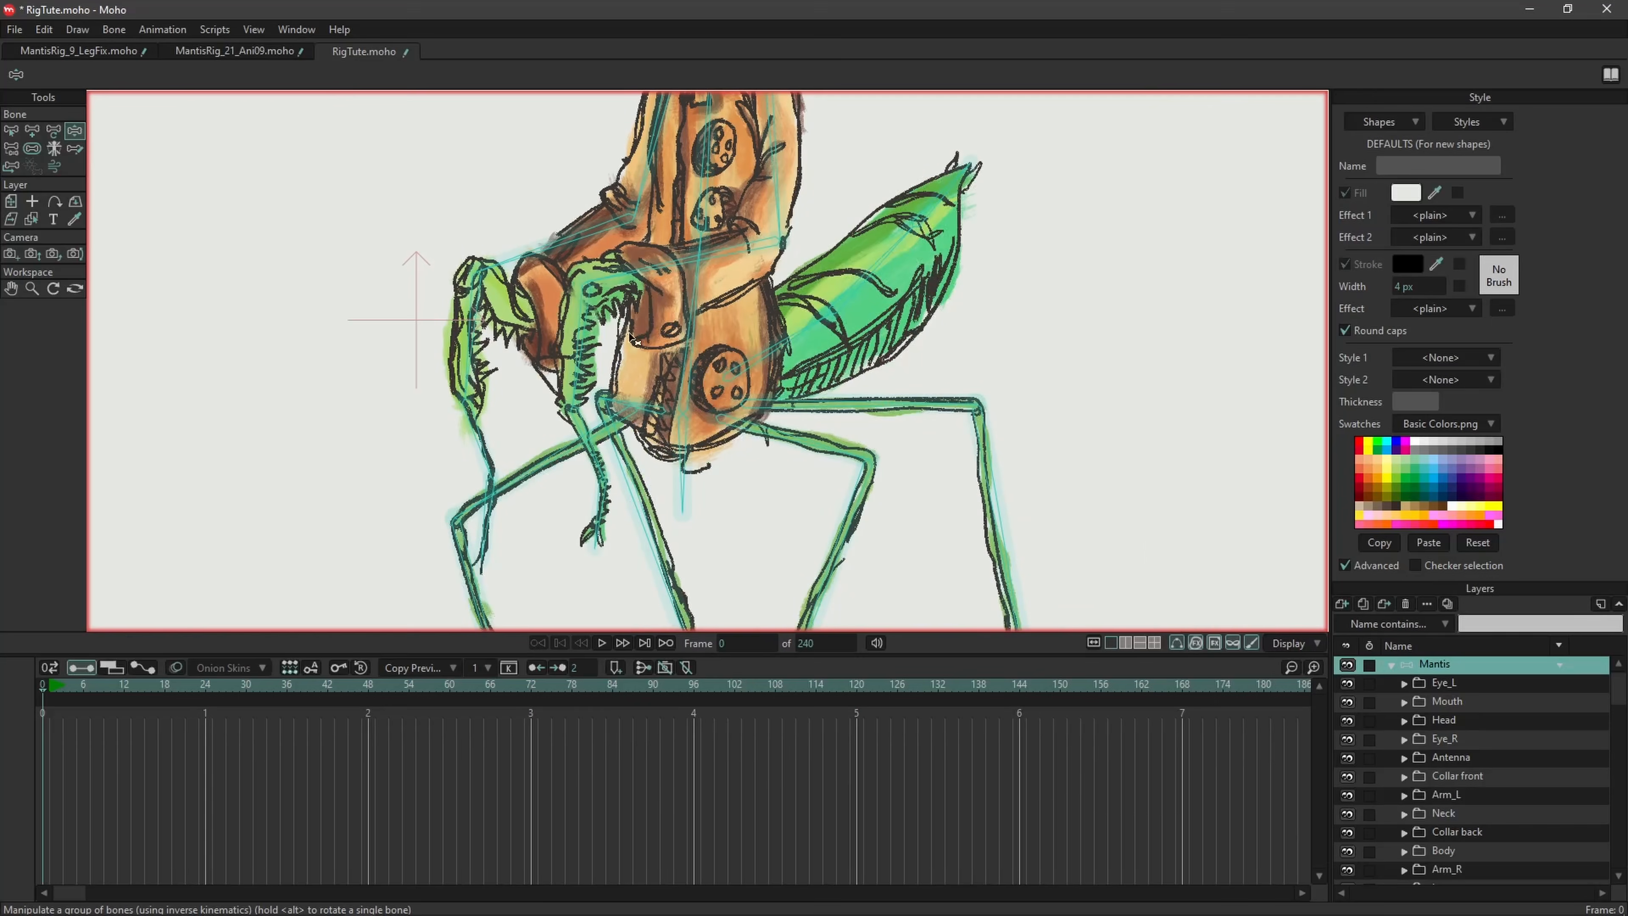
{"action": "left_click", "coordinate": [689, 352]}
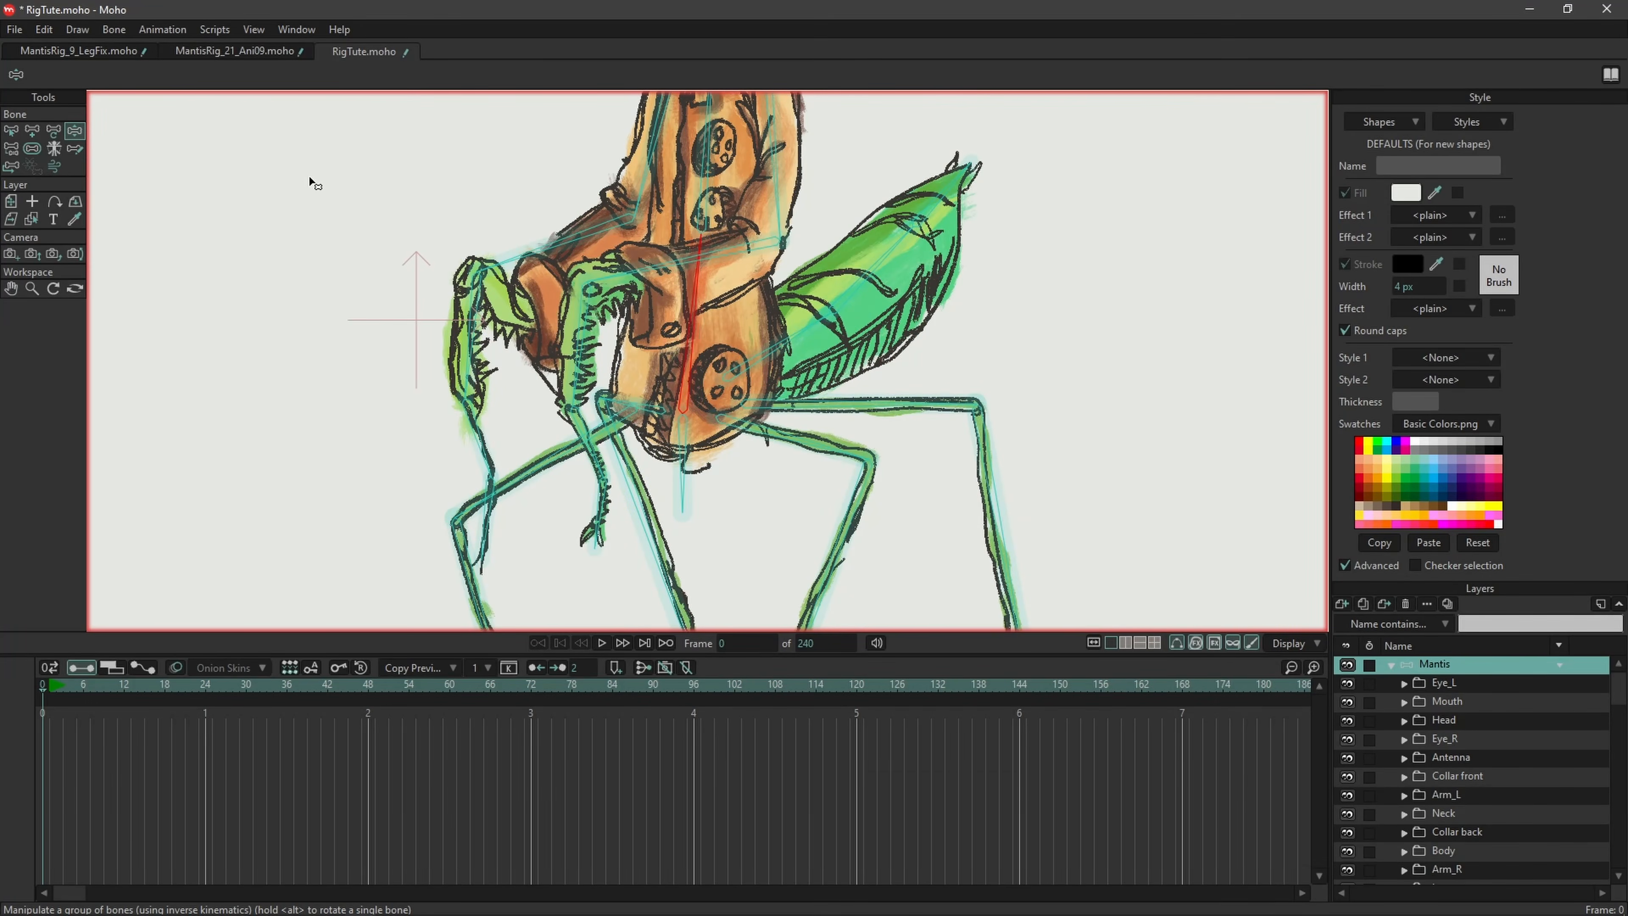
Step: Examine how the torso, arm, tail and leg bones are parented around the root bone
{"action": "scroll", "coordinate": [310, 183], "scroll_direction": "up", "scroll_amount": 1}
{"action": "key", "text": "p"}
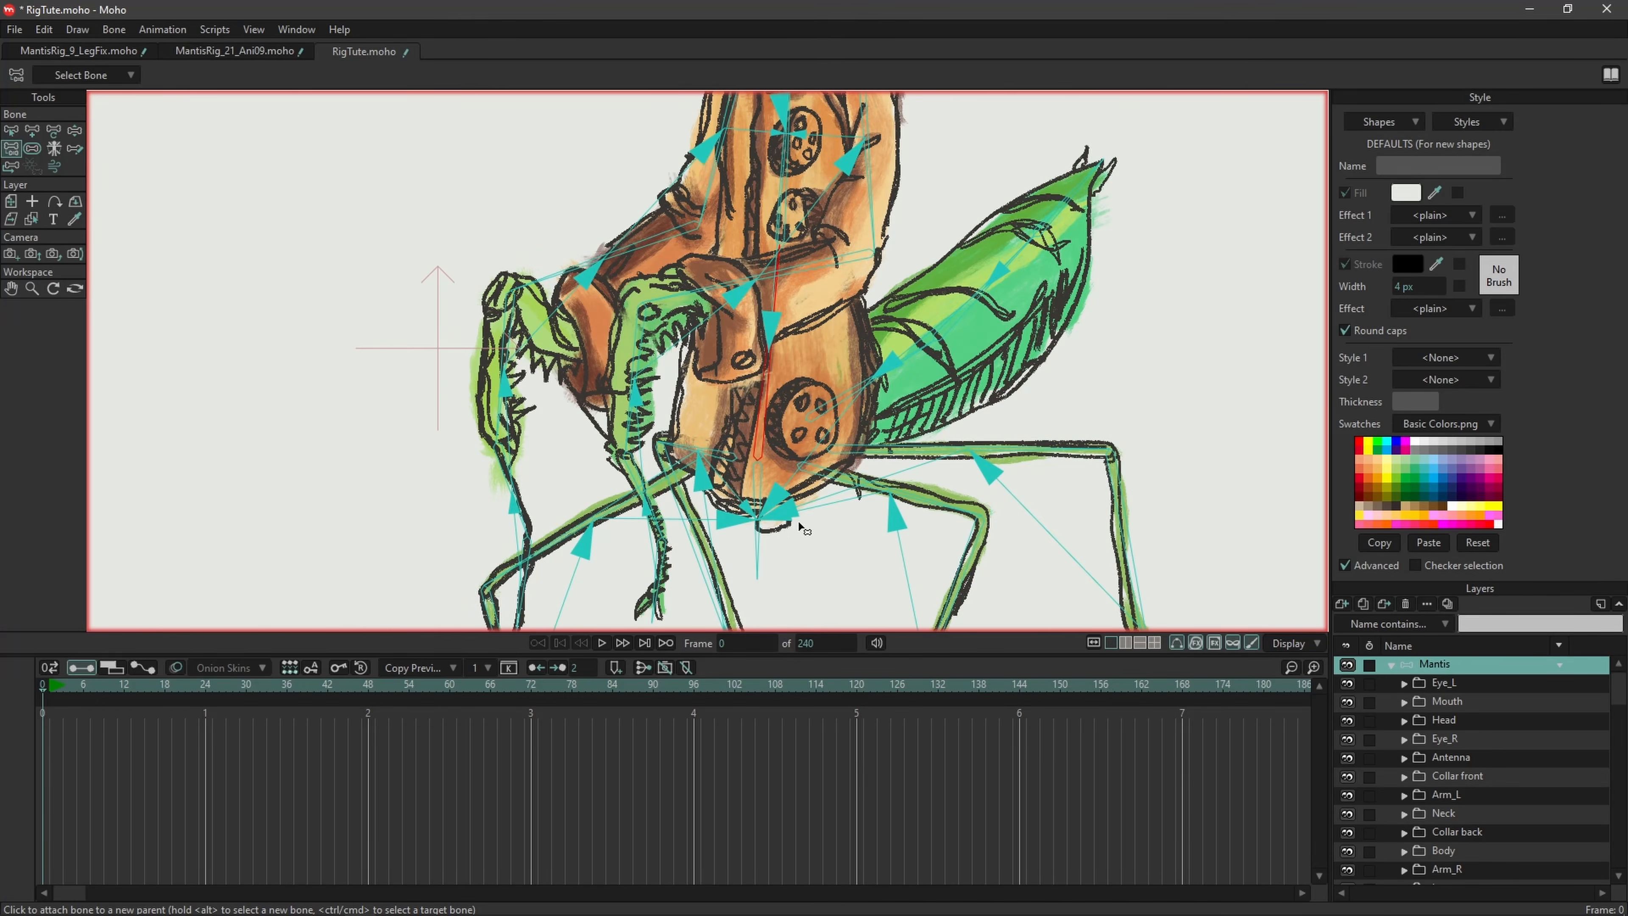
{"action": "scroll", "coordinate": [800, 527], "scroll_direction": "up", "scroll_amount": 1}
{"action": "left_click", "coordinate": [730, 459]}
{"action": "key", "text": "z"}
{"action": "scroll", "coordinate": [573, 404], "scroll_direction": "down", "scroll_amount": 3}
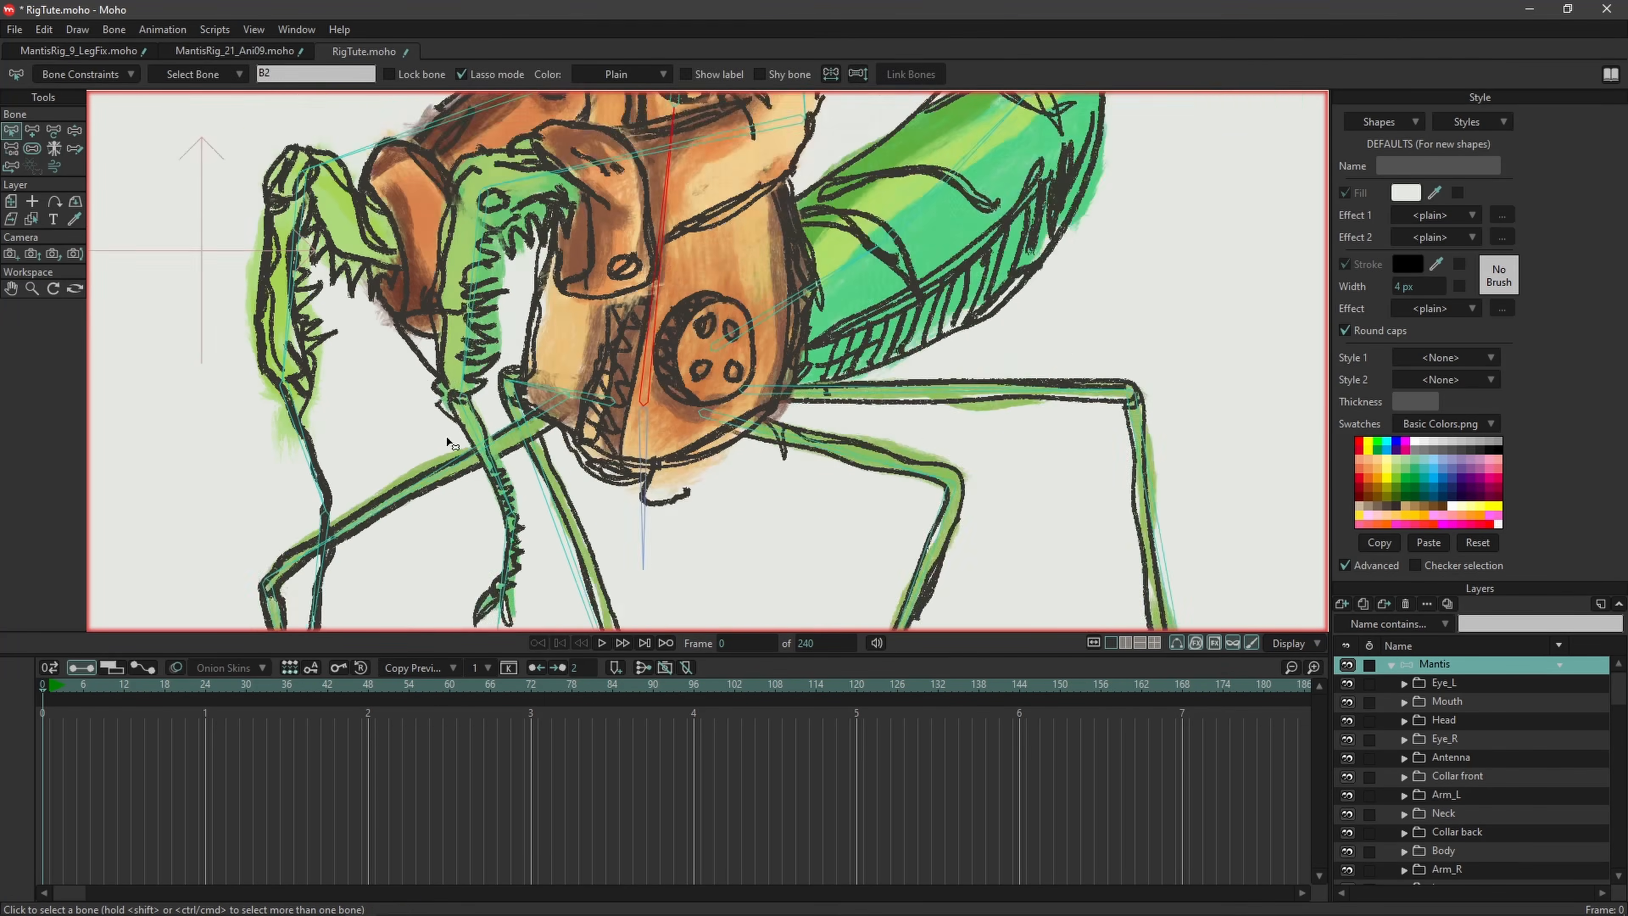
Step: Test the rig's deformation by posing the root, torso and near arm bones
{"action": "scroll", "coordinate": [572, 405], "scroll_direction": "down", "scroll_amount": 4}
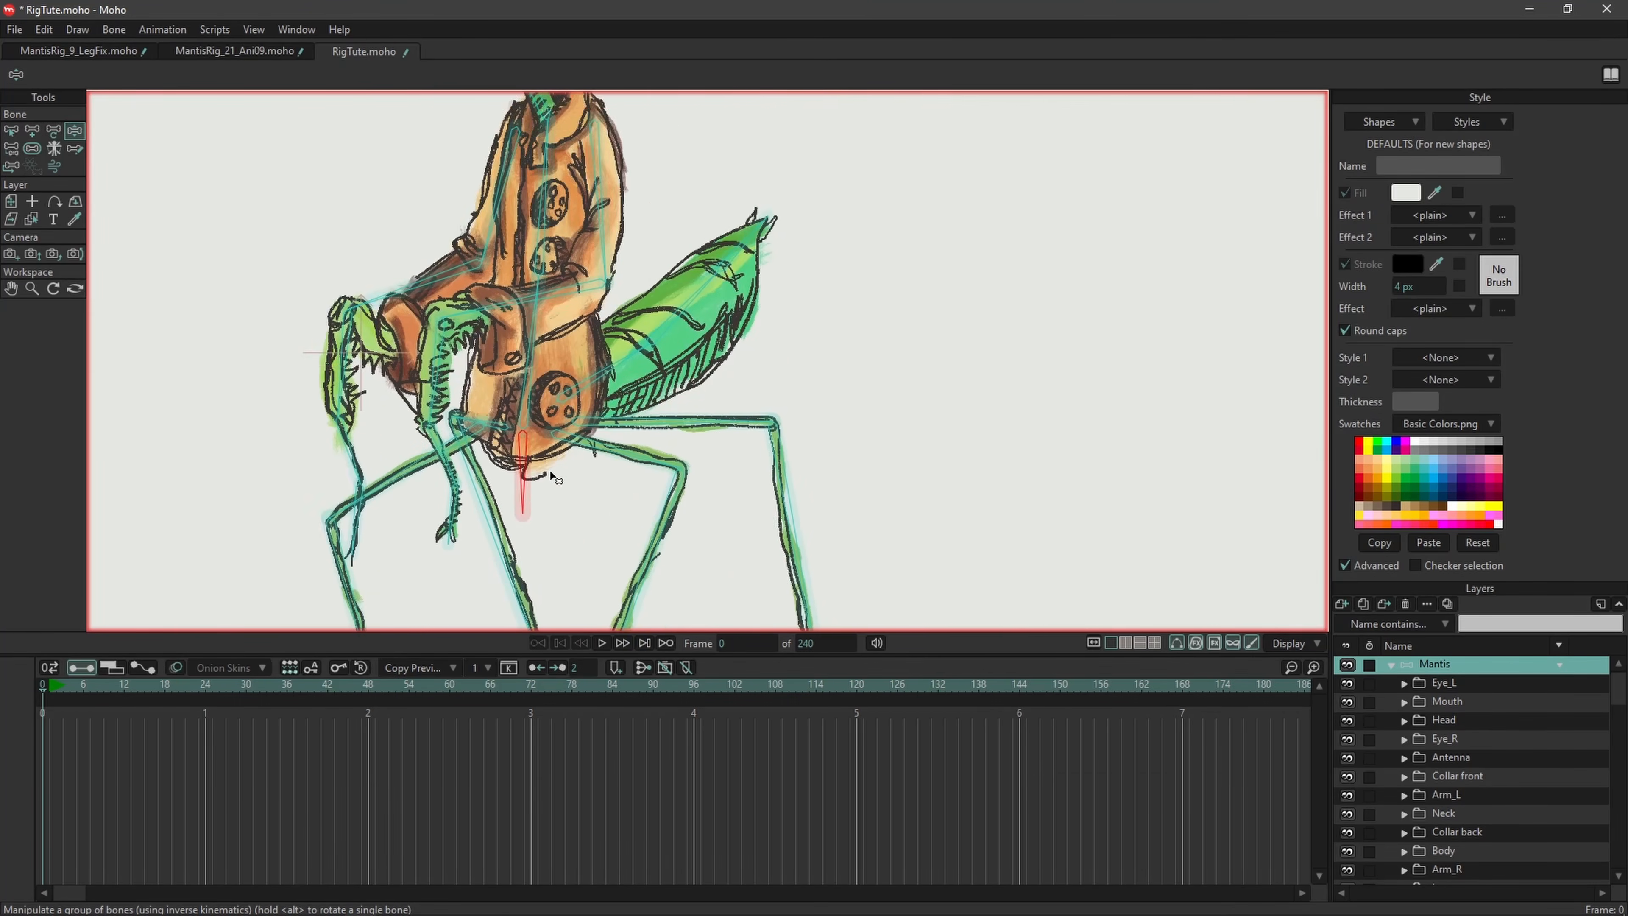
{"action": "left_click_drag", "start_coordinate": [650, 452], "coordinate": [586, 477]}
{"action": "mouse_move", "coordinate": [586, 337]}
{"action": "left_mouse_down"}
{"action": "mouse_move", "coordinate": [549, 330]}
{"action": "mouse_move", "coordinate": [596, 316]}
{"action": "left_mouse_up"}
{"action": "scroll", "coordinate": [654, 381], "scroll_direction": "up", "scroll_amount": 3}
{"action": "left_click_drag", "start_coordinate": [547, 248], "coordinate": [485, 326]}
{"action": "left_click_drag", "start_coordinate": [579, 421], "coordinate": [345, 331]}
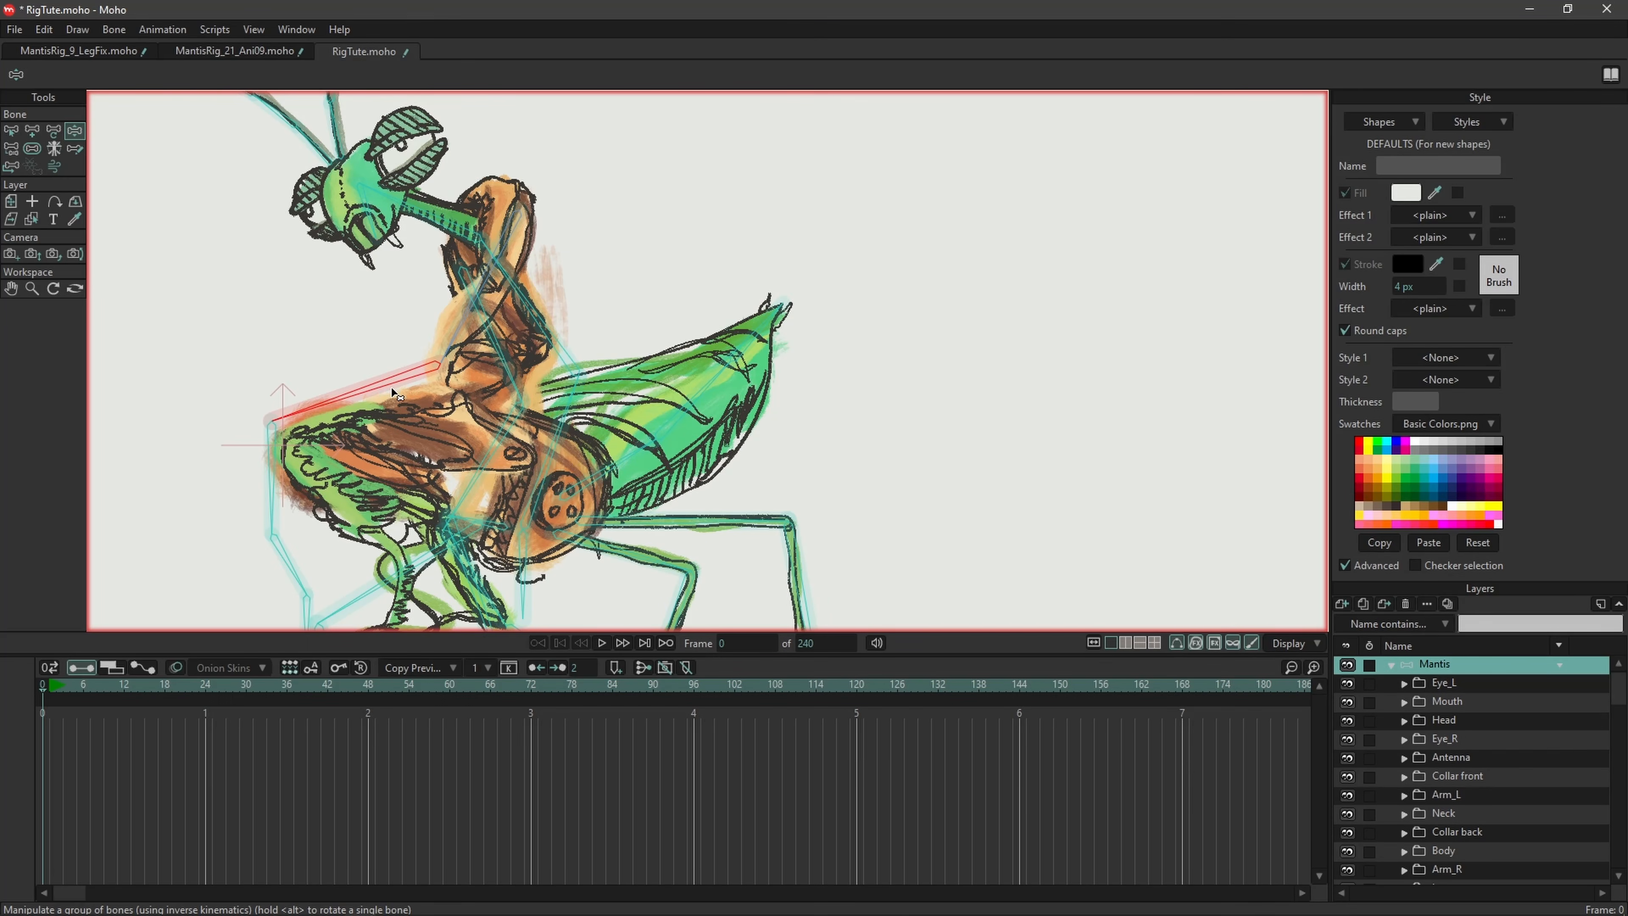
Step: Set the near forearm bone's strength to 0.0779
{"action": "key", "text": "s"}
{"action": "mouse_move", "coordinate": [393, 393]}
{"action": "left_mouse_down"}
{"action": "mouse_move", "coordinate": [343, 390]}
{"action": "mouse_move", "coordinate": [502, 435]}
{"action": "mouse_move", "coordinate": [385, 428]}
{"action": "mouse_move", "coordinate": [449, 432]}
{"action": "mouse_move", "coordinate": [343, 407]}
{"action": "left_mouse_up"}
{"action": "left_click", "coordinate": [590, 399]}
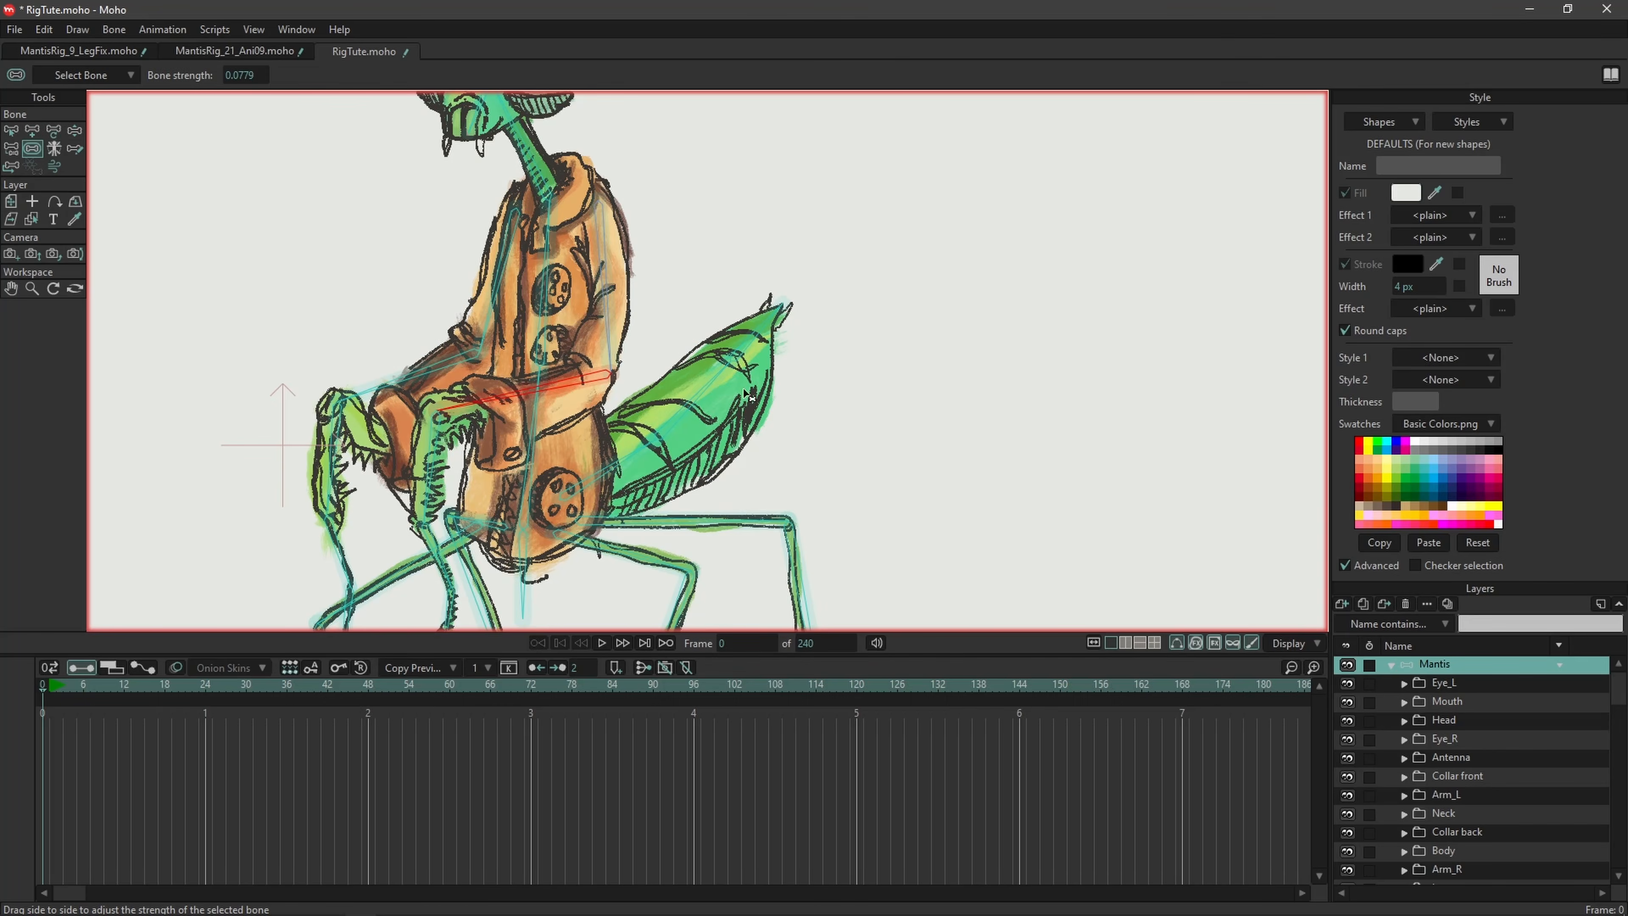
{"action": "scroll", "coordinate": [702, 460], "scroll_direction": "down", "scroll_amount": 2}
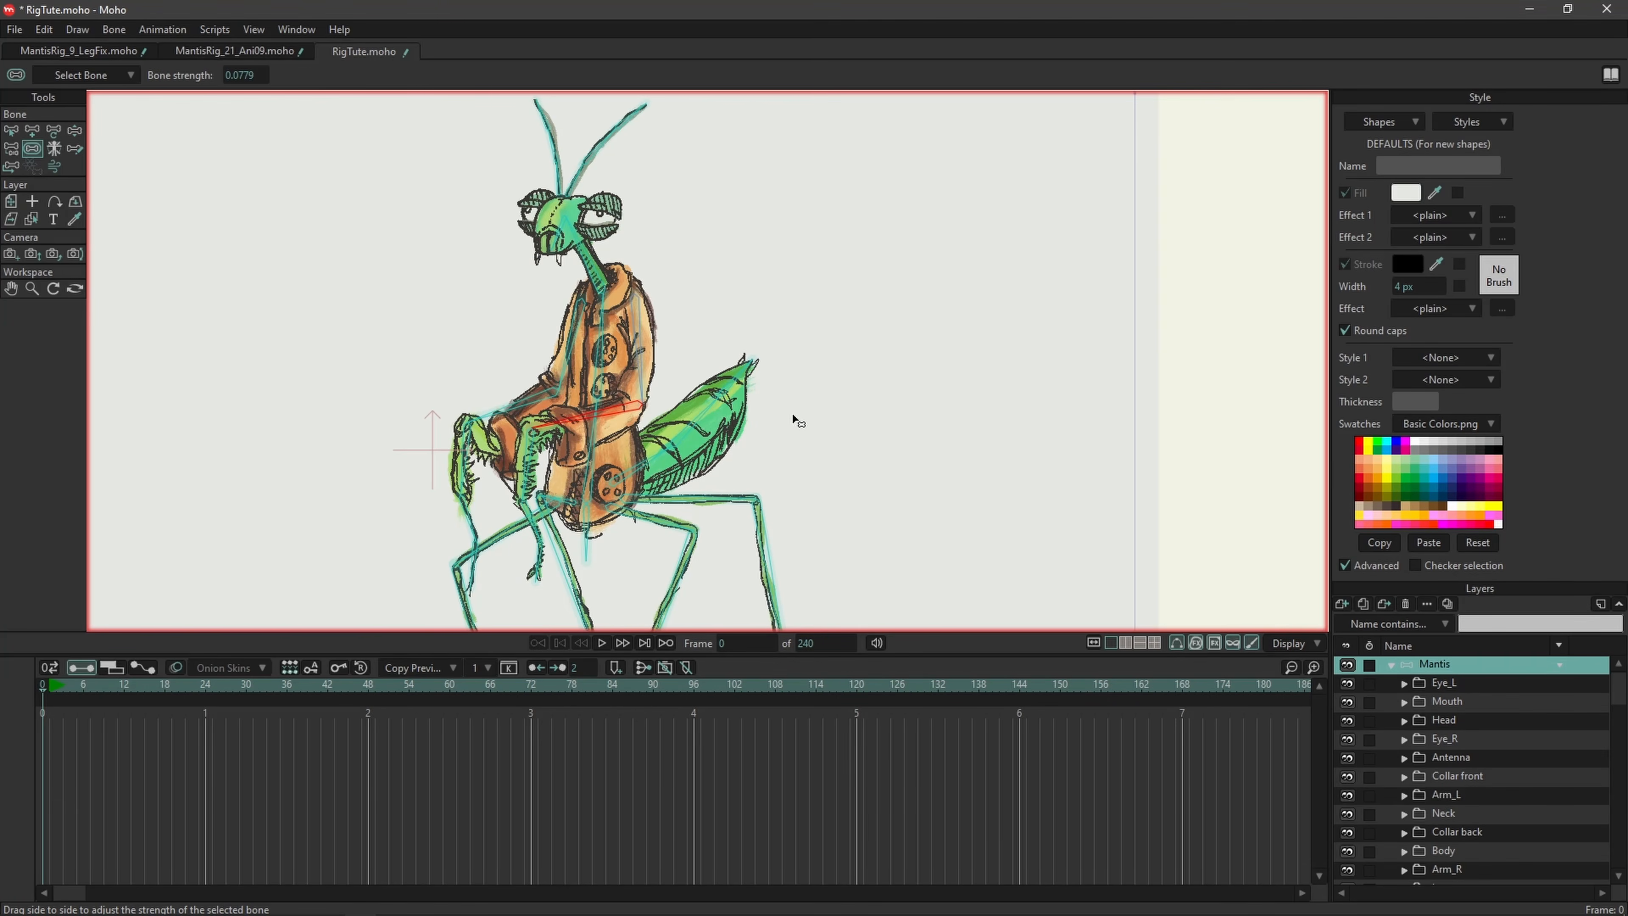
Step: Add a short horizontal bone extending backward from the frontmost leg's ankle and detach it from its parent
{"action": "left_click", "coordinate": [12, 135]}
{"action": "scroll", "coordinate": [558, 507], "scroll_direction": "up", "scroll_amount": 5}
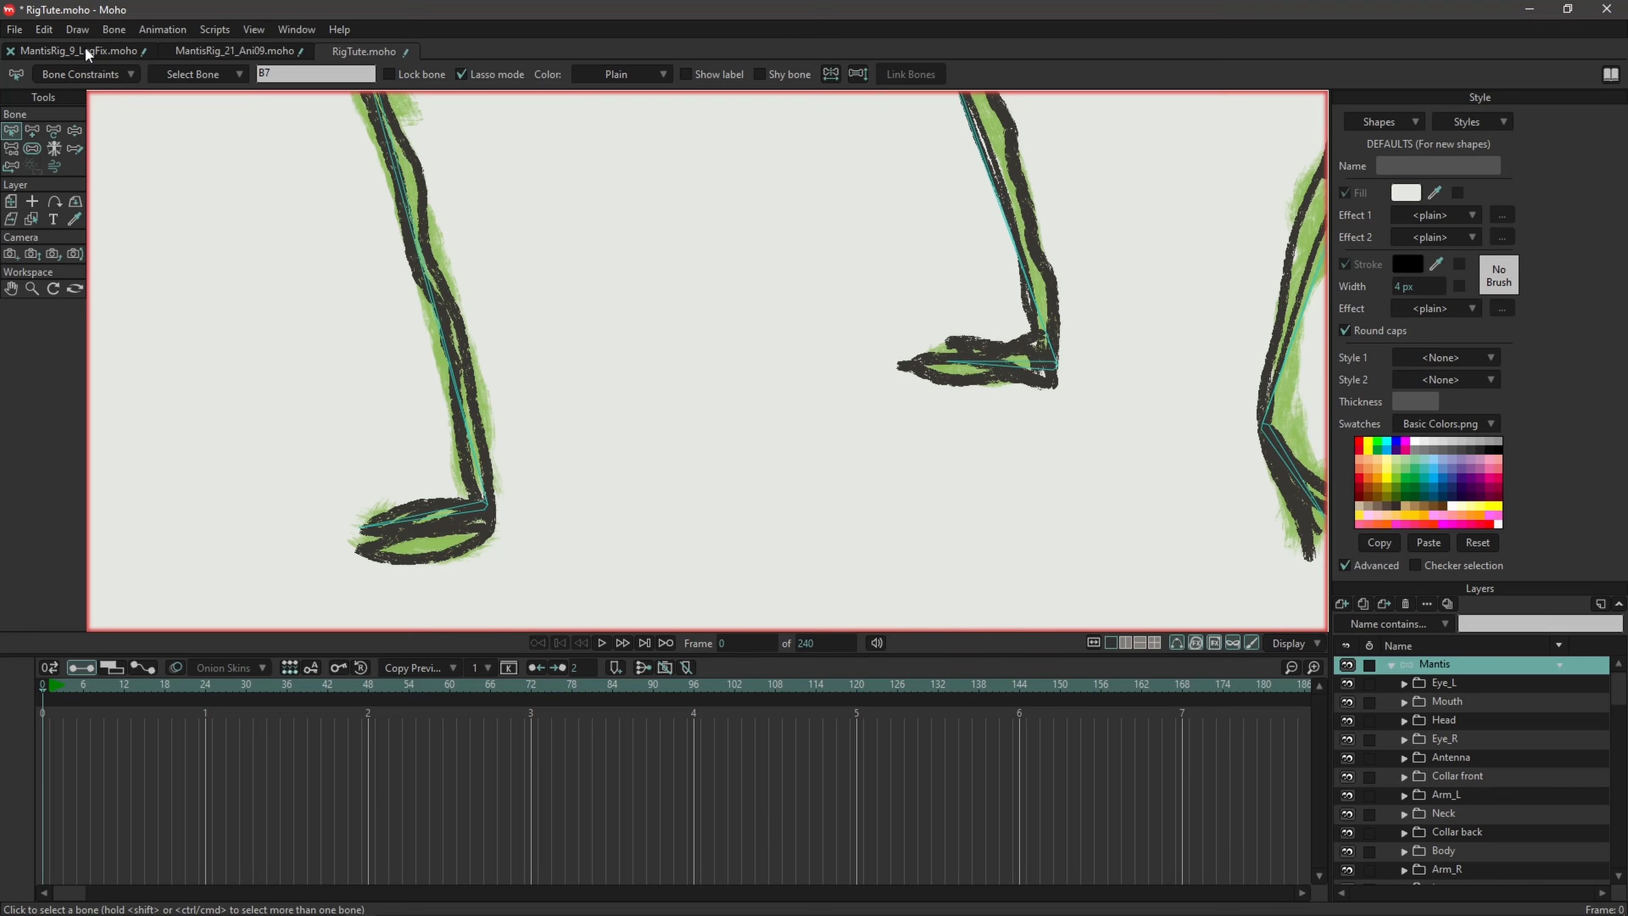
{"action": "left_click", "coordinate": [380, 327]}
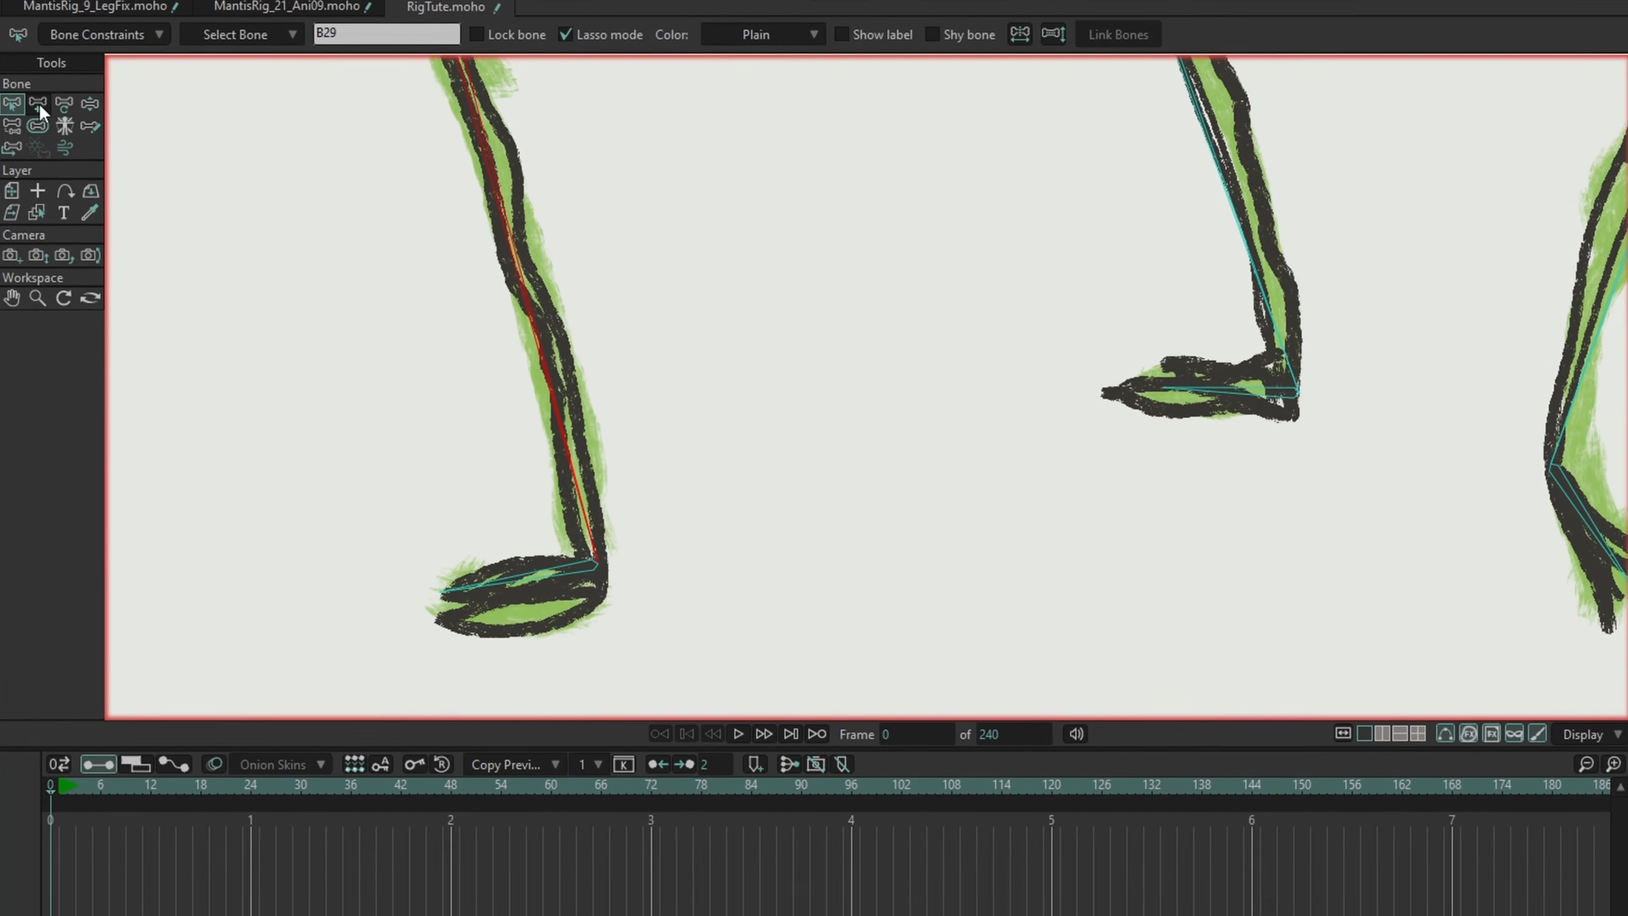
{"action": "left_click", "coordinate": [39, 103]}
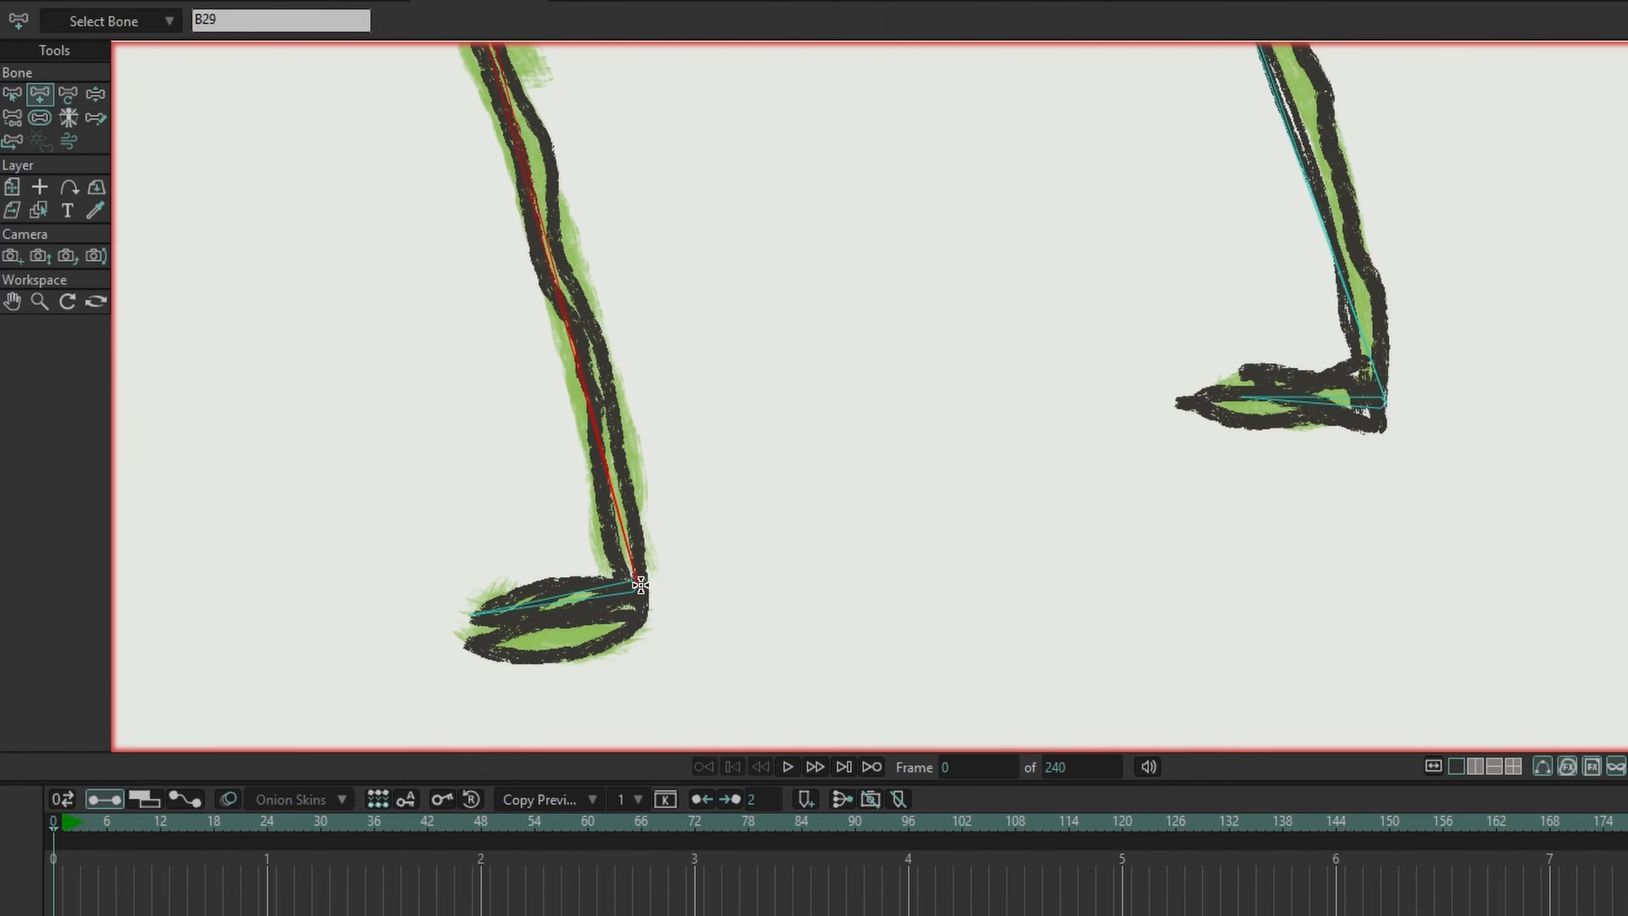
{"action": "left_click_drag", "start_coordinate": [641, 585], "coordinate": [788, 583]}
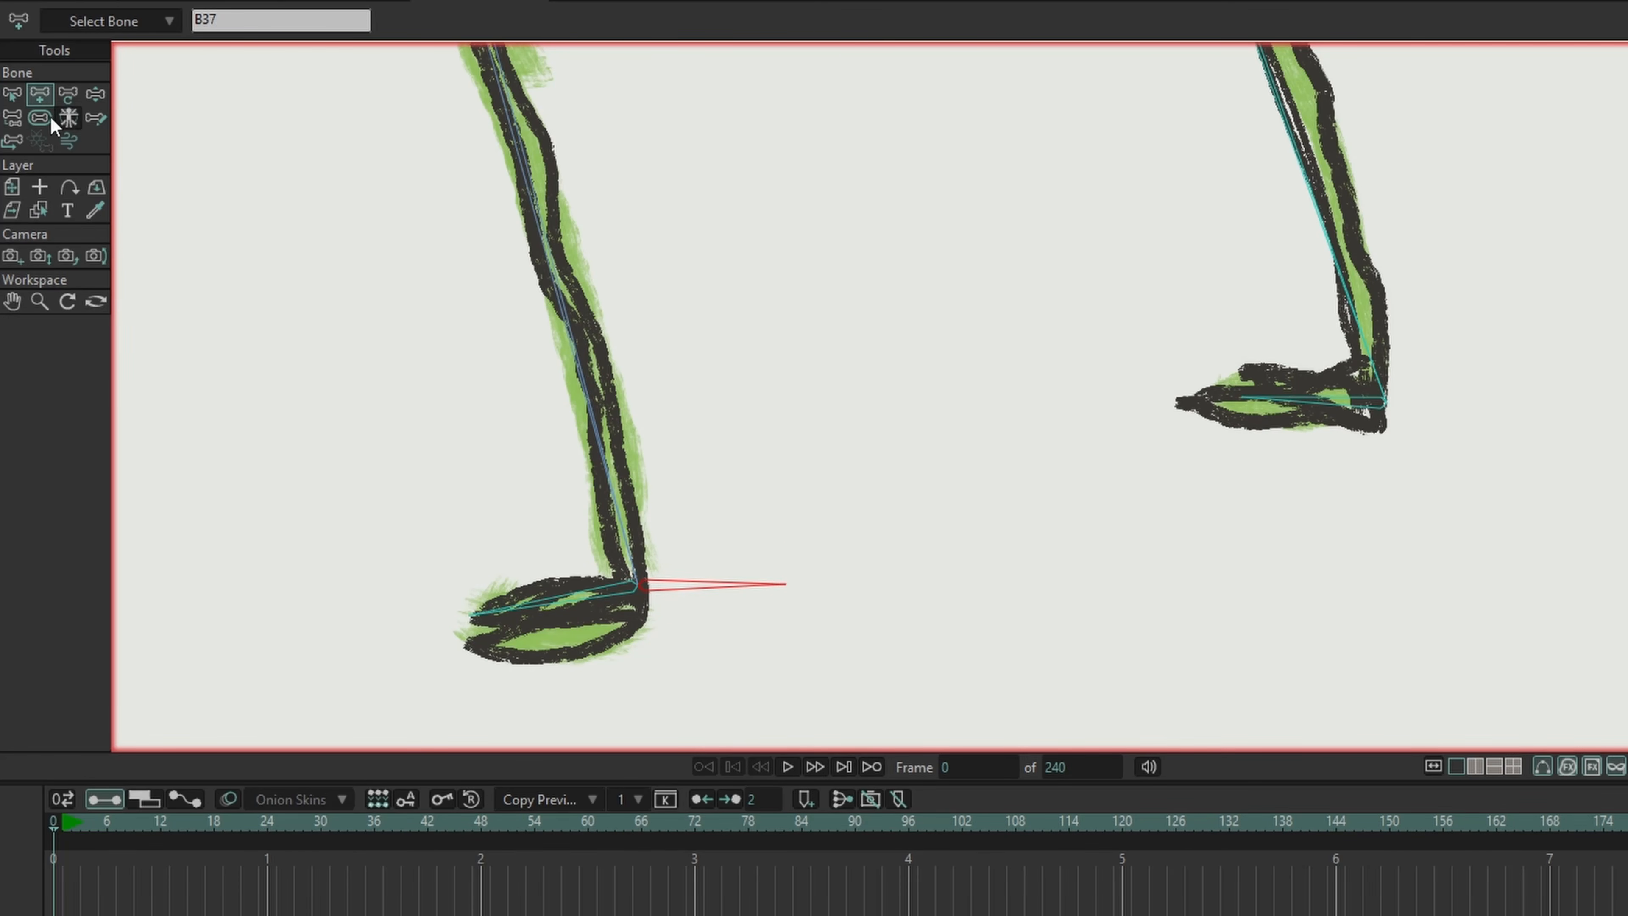
{"action": "left_click", "coordinate": [14, 123]}
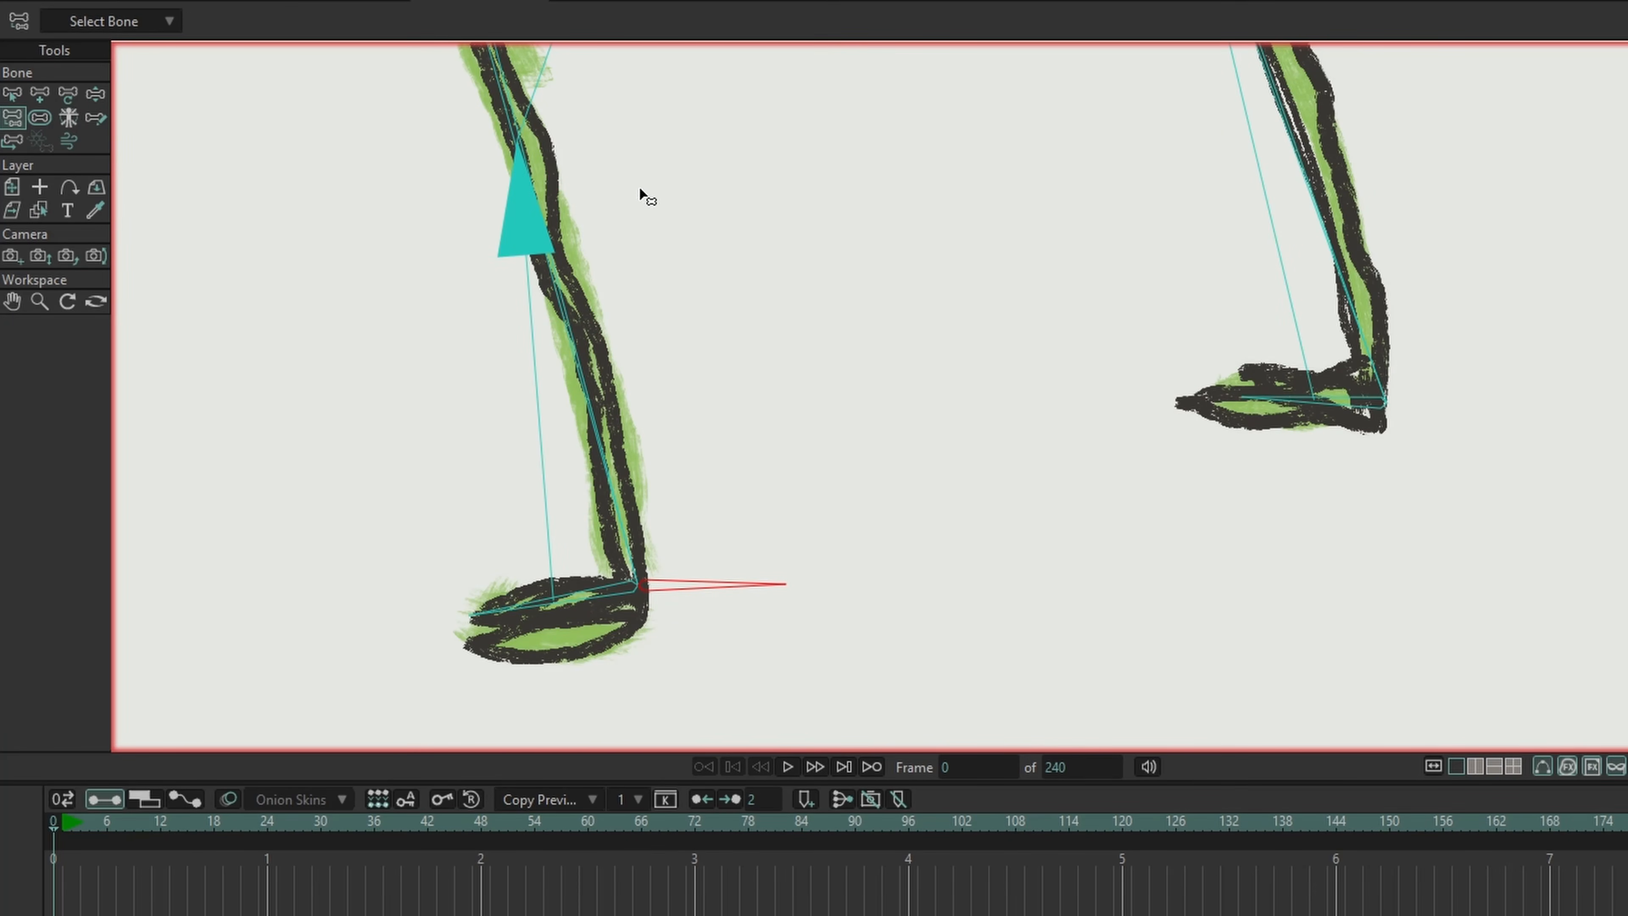
Step: Make the new ankle bone B37 the inverse kinematics target of the frontmost leg's lower bone B29
{"action": "left_click", "coordinate": [14, 97]}
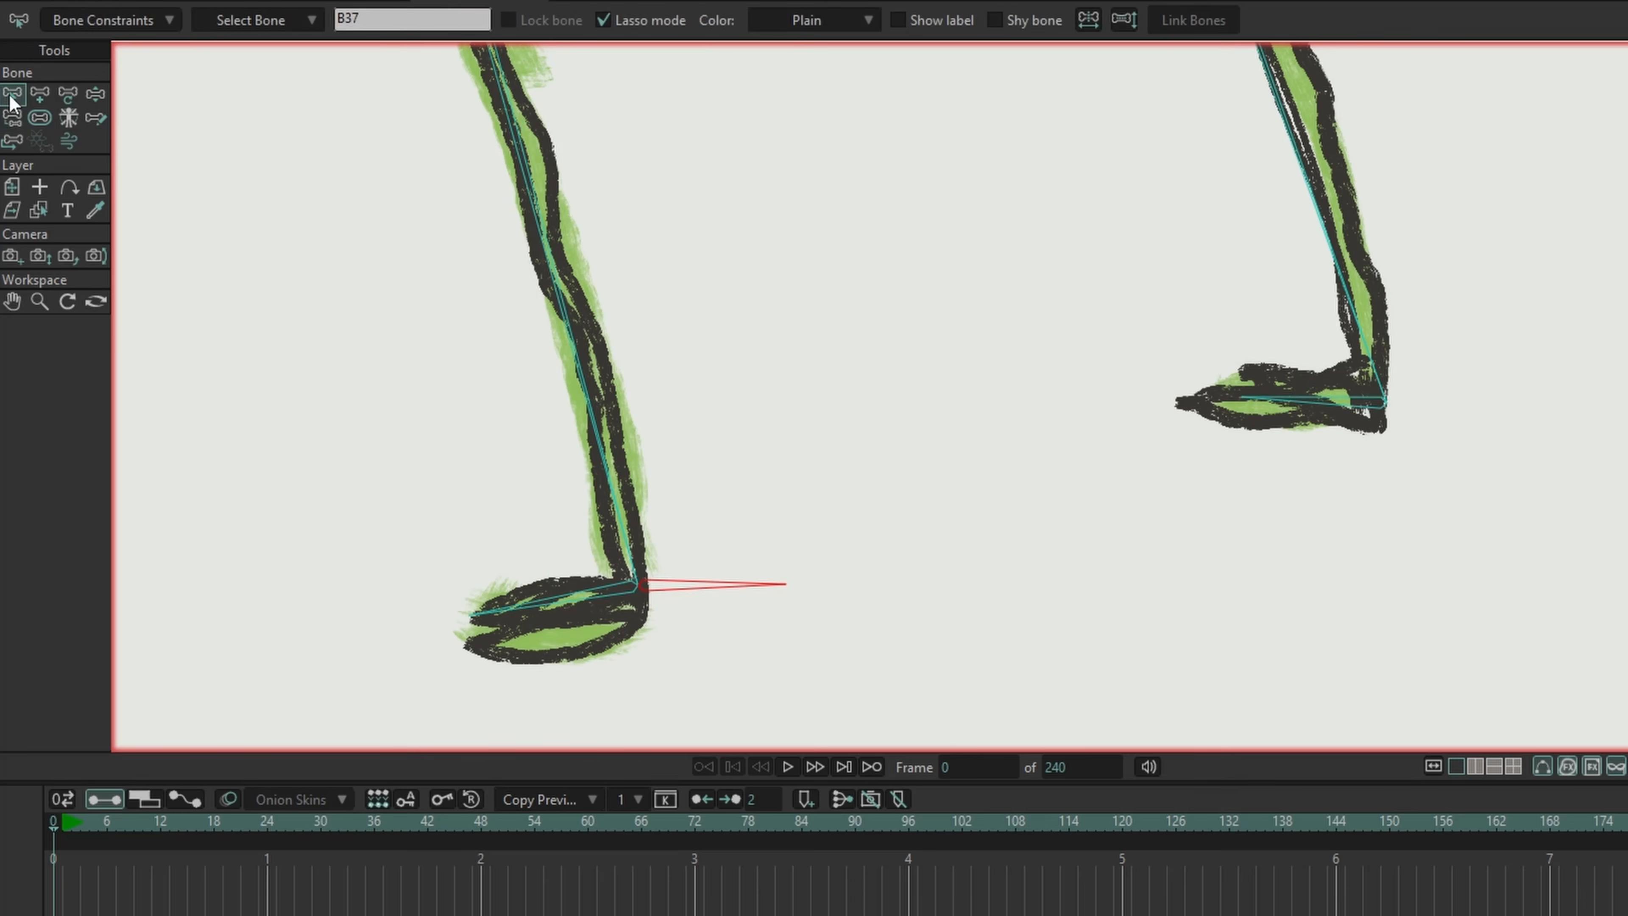
{"action": "left_click", "coordinate": [584, 376]}
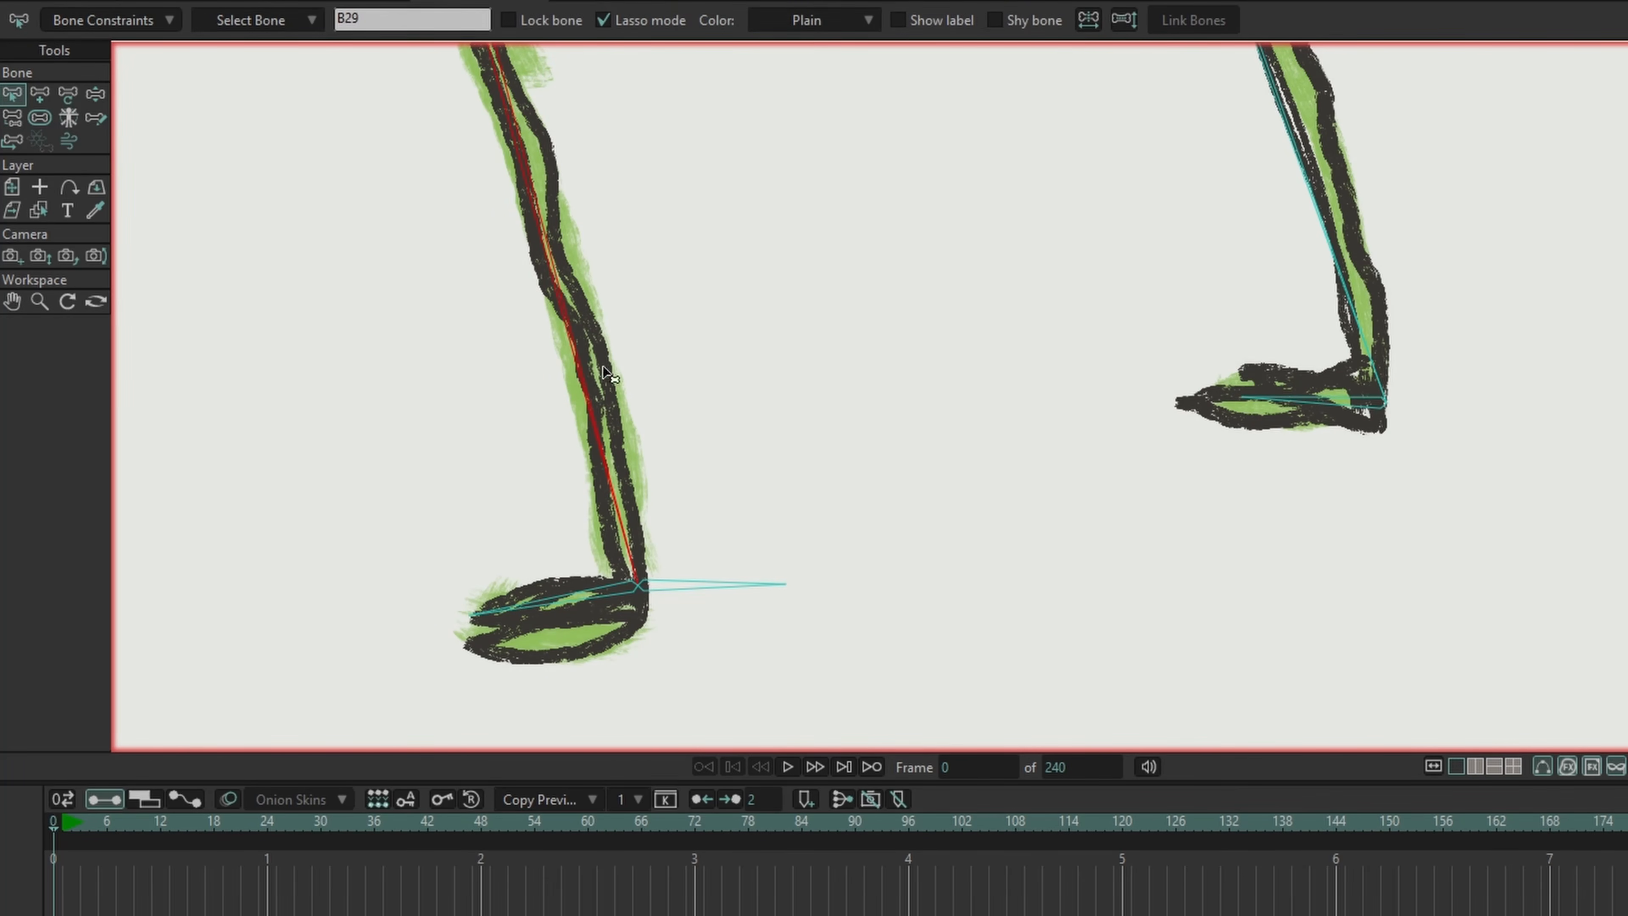
{"action": "left_click", "coordinate": [13, 117]}
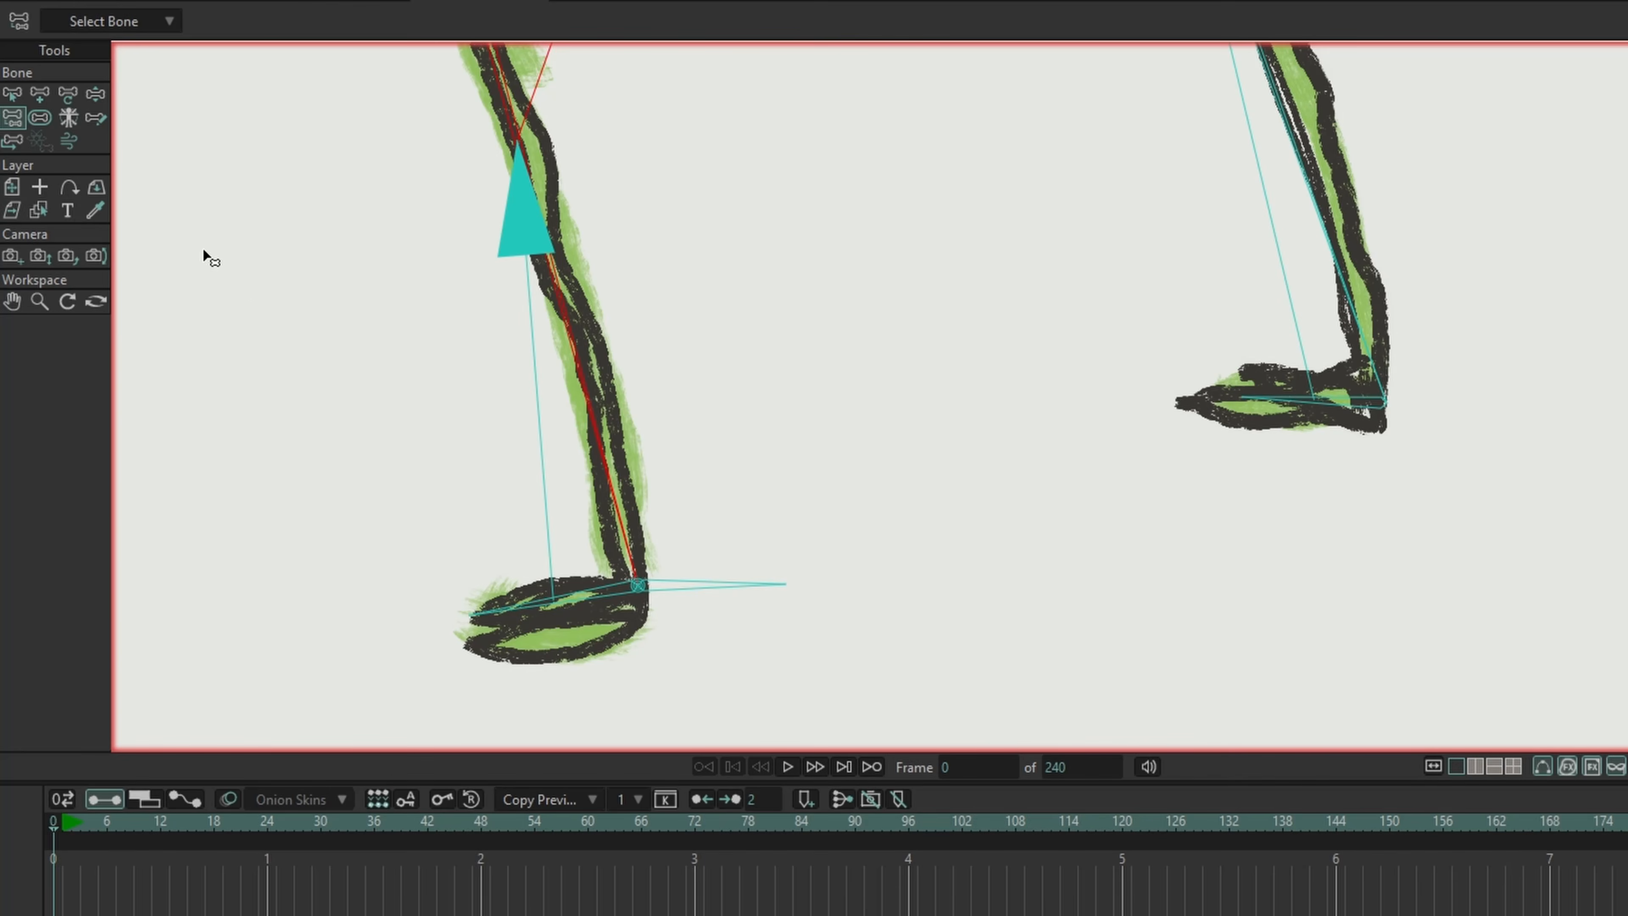
Step: Reduce the strength of target bone B37 until it has no area of influence
{"action": "left_click", "coordinate": [22, 93]}
{"action": "key", "text": "s"}
{"action": "left_click", "coordinate": [685, 593]}
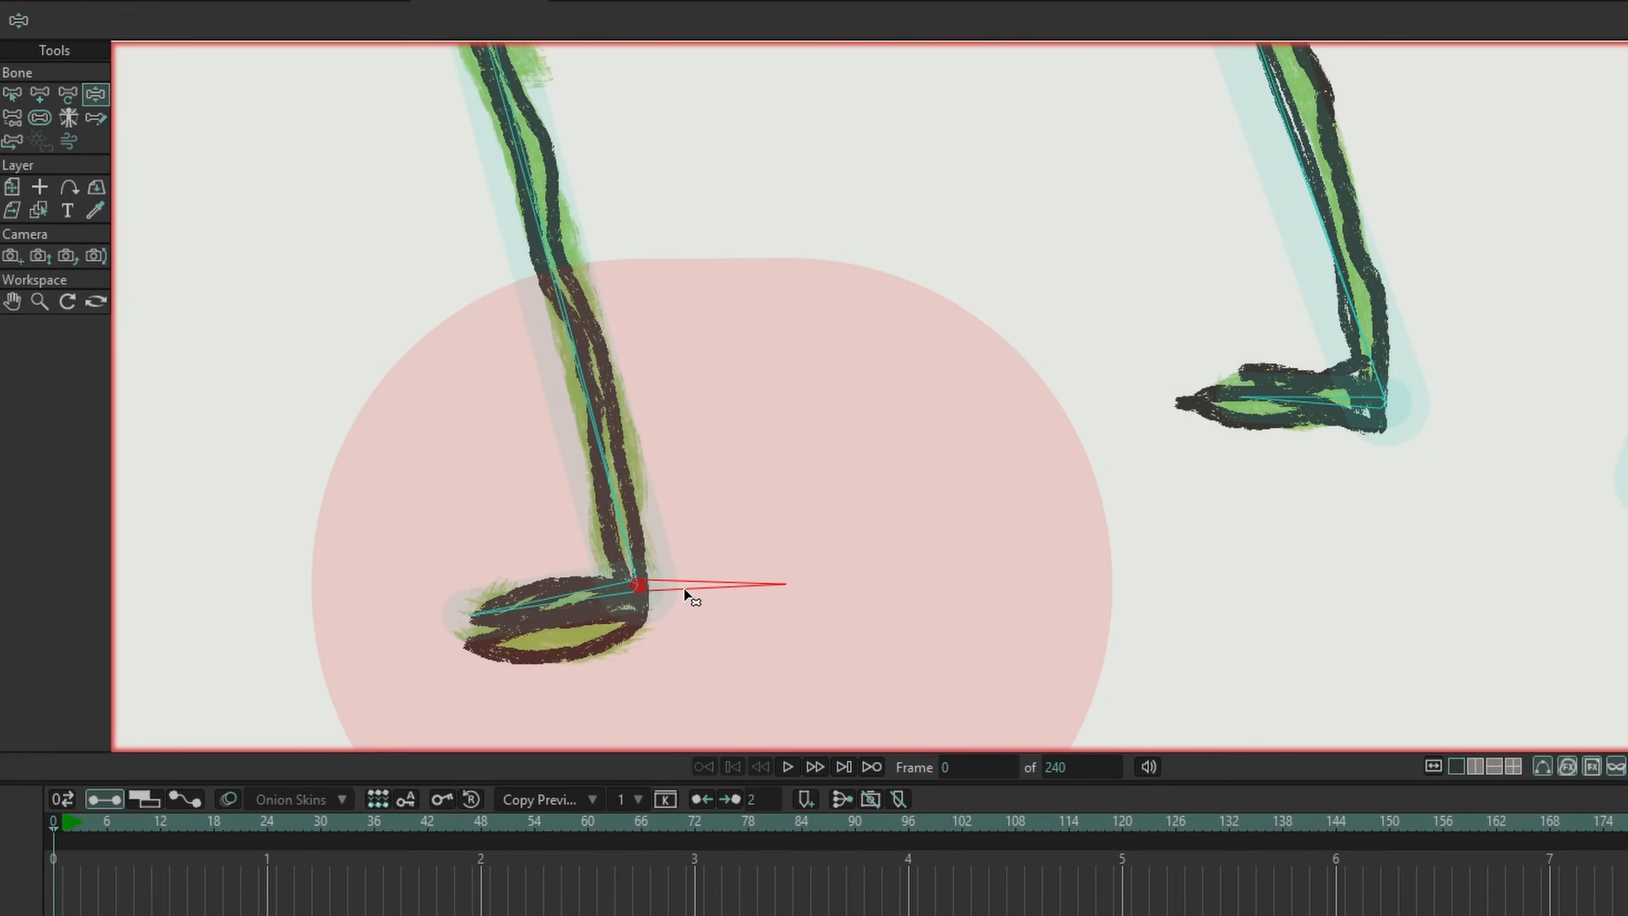
{"action": "left_click_drag", "start_coordinate": [711, 593], "coordinate": [500, 593]}
Step: Test the frontmost leg's inverse kinematics by moving the target bone and the root bone
{"action": "key", "text": "t"}
{"action": "left_click_drag", "start_coordinate": [692, 589], "coordinate": [750, 558]}
{"action": "scroll", "coordinate": [749, 526], "scroll_direction": "down", "scroll_amount": 5}
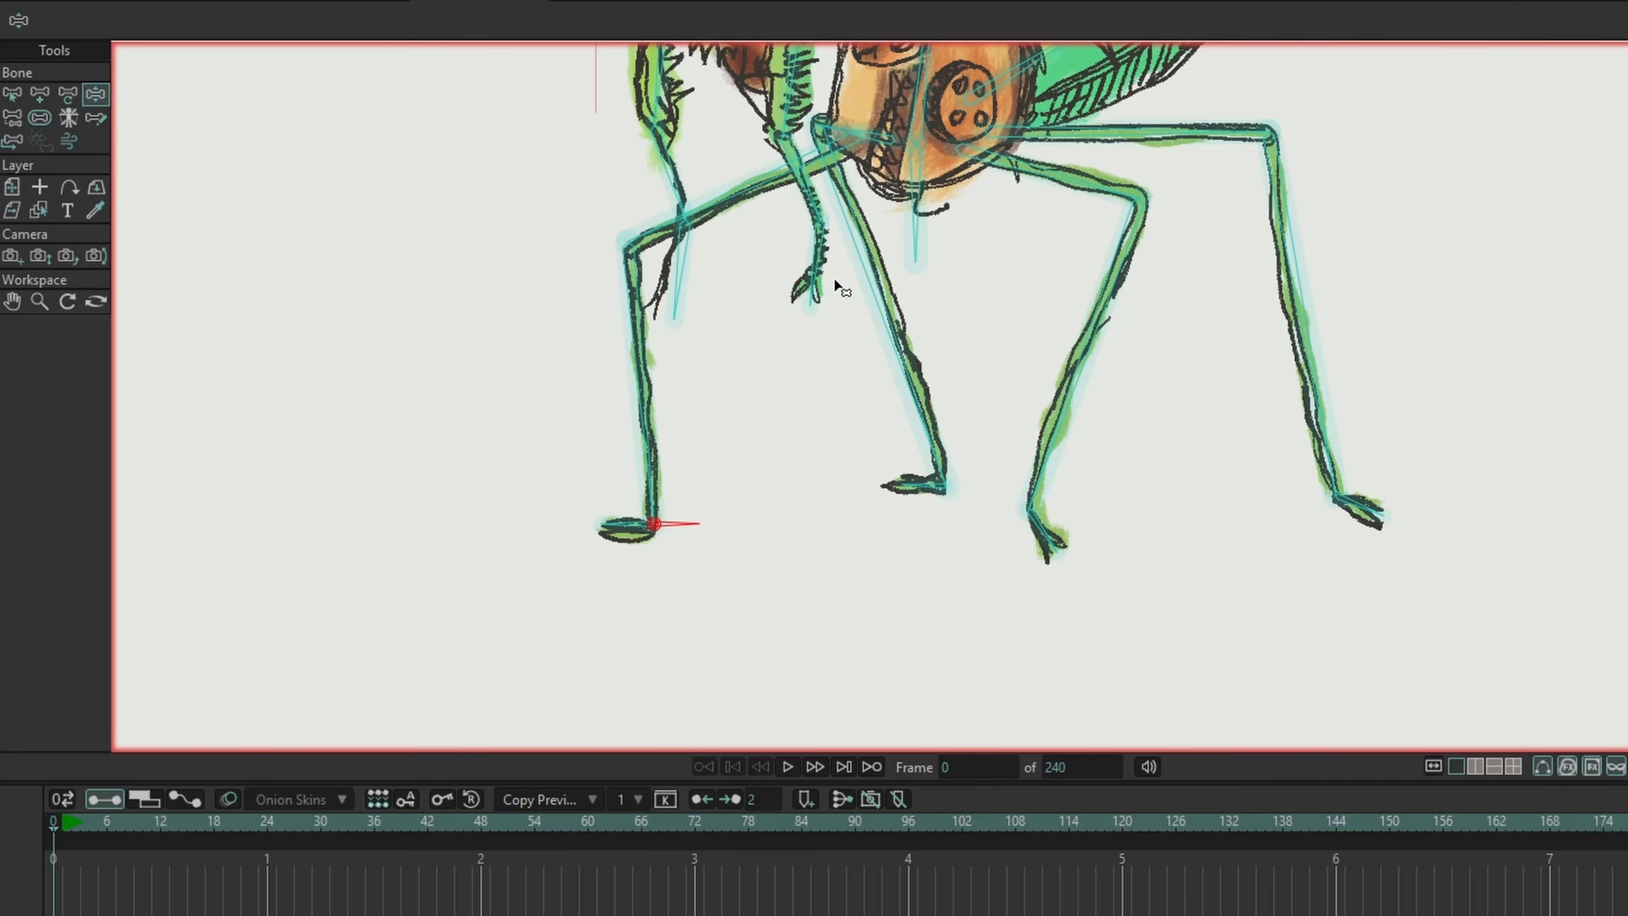
{"action": "left_click_drag", "start_coordinate": [916, 228], "coordinate": [963, 276]}
{"action": "scroll", "coordinate": [741, 419], "scroll_direction": "up", "scroll_amount": 4}
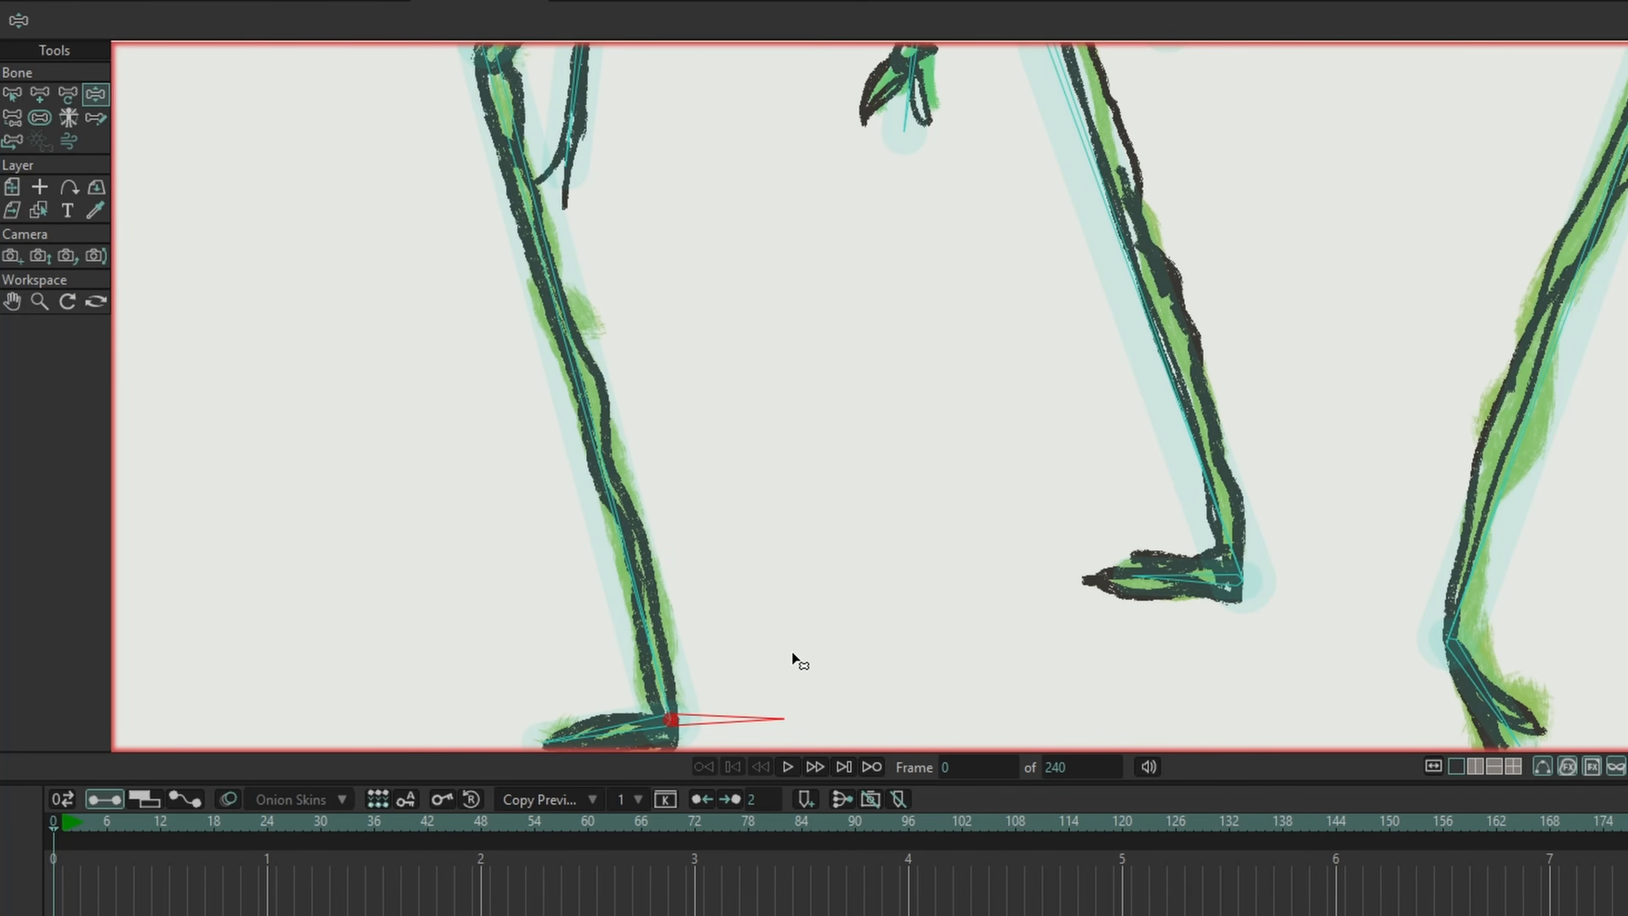
{"action": "left_click_drag", "start_coordinate": [836, 667], "coordinate": [847, 527]}
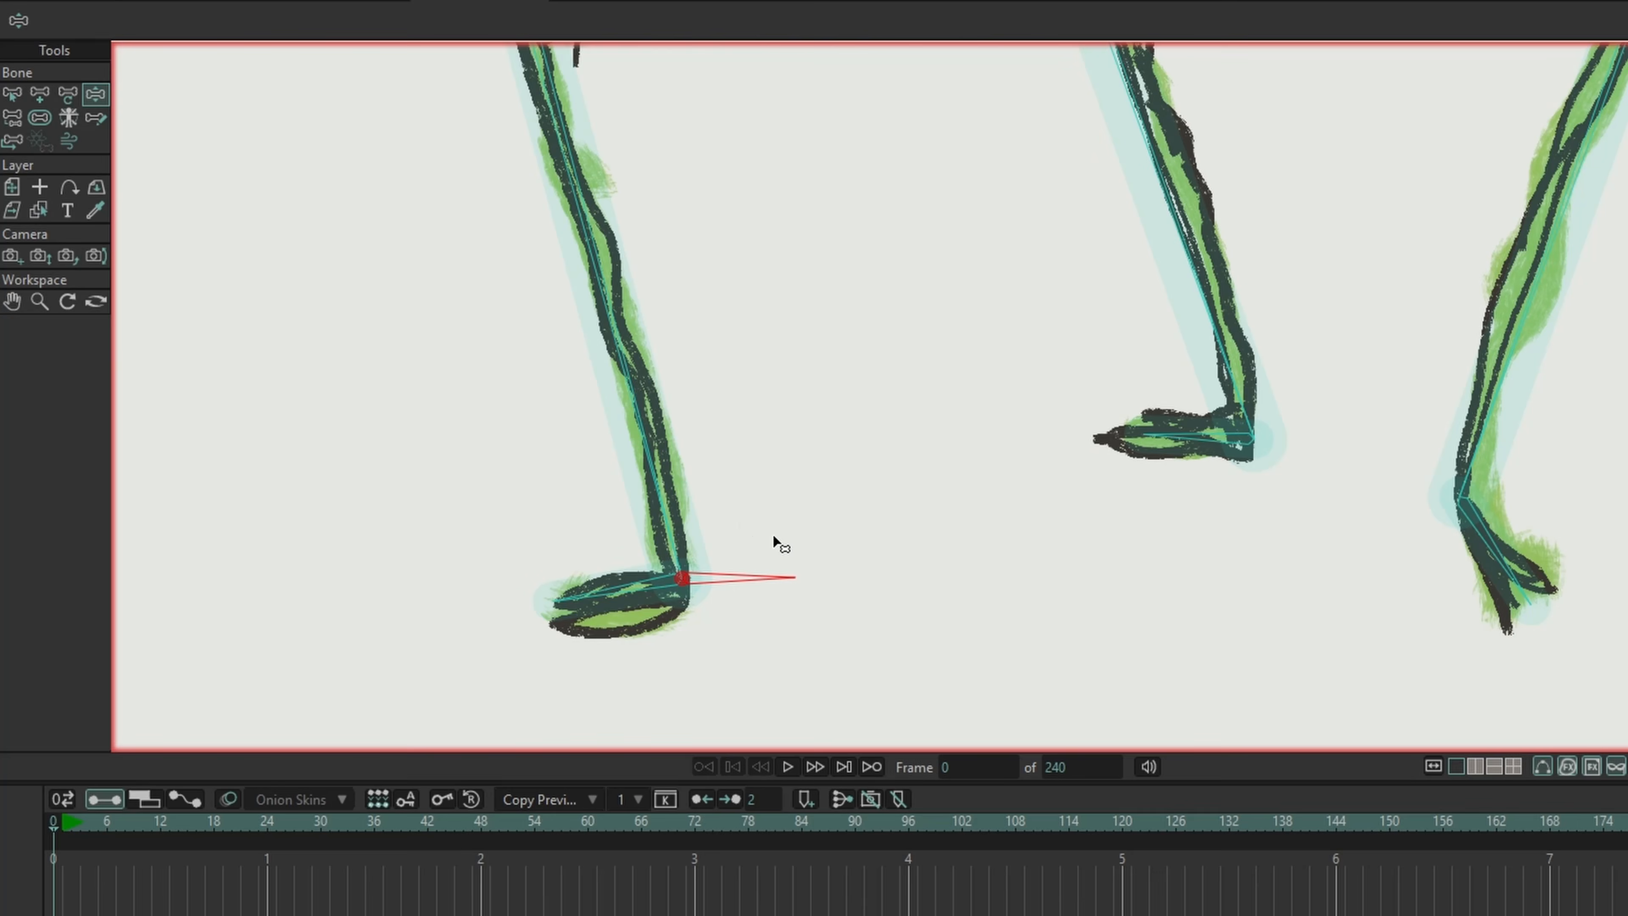
Step: Check the inverse kinematics target assigned in the constraints of the frontmost leg's lower bone
{"action": "left_click", "coordinate": [21, 94]}
{"action": "left_click", "coordinate": [645, 431]}
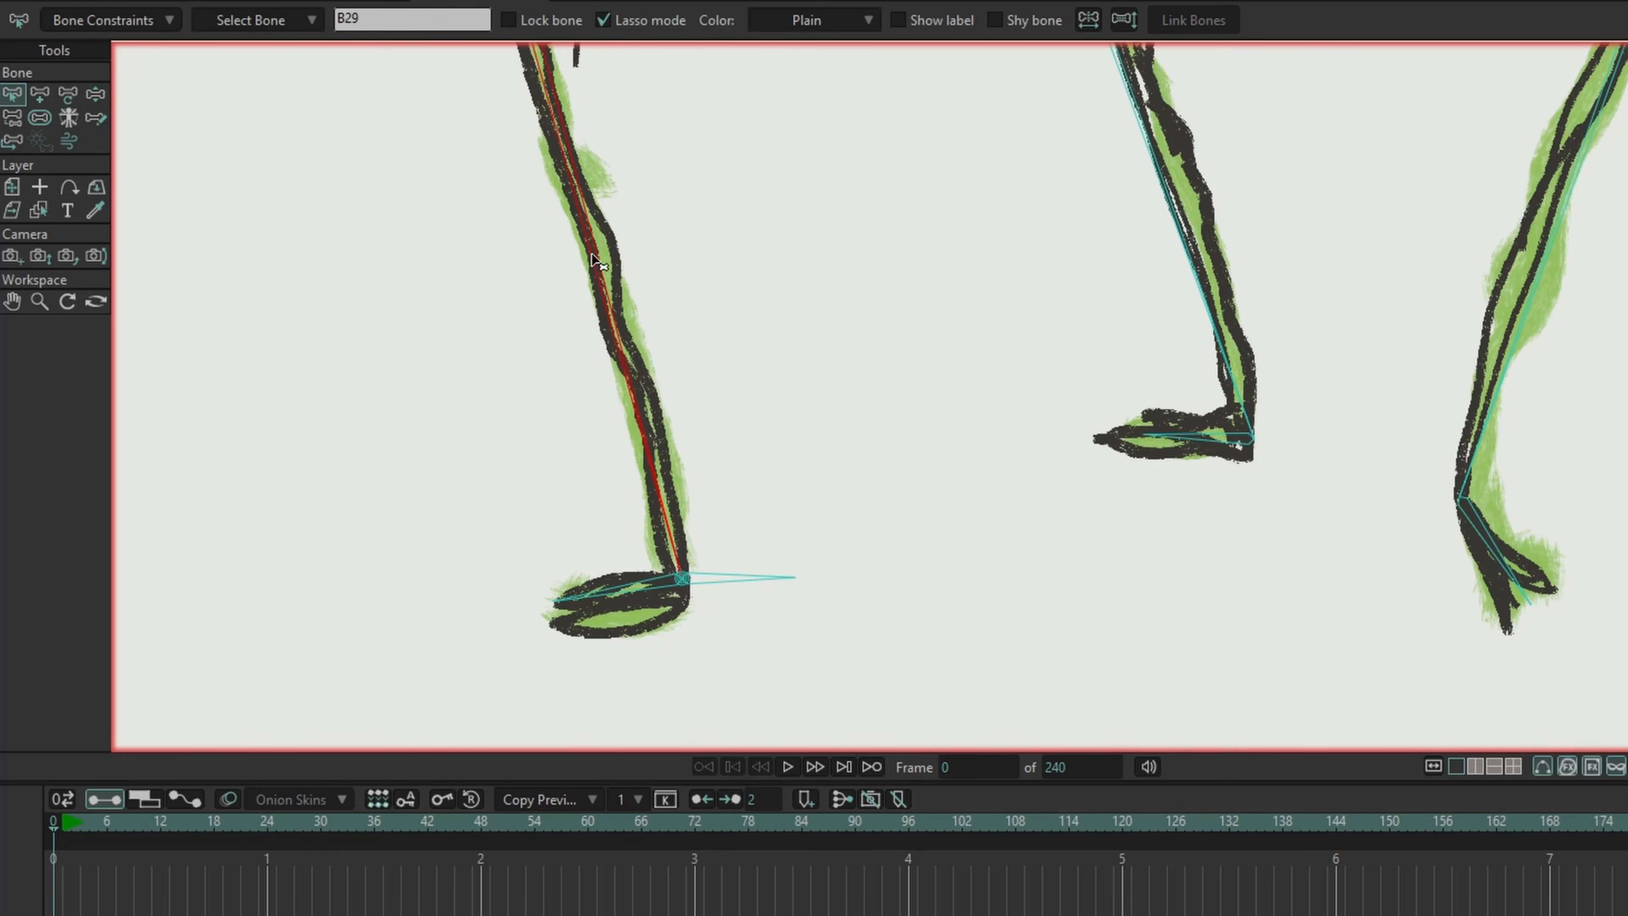
{"action": "left_click", "coordinate": [706, 579]}
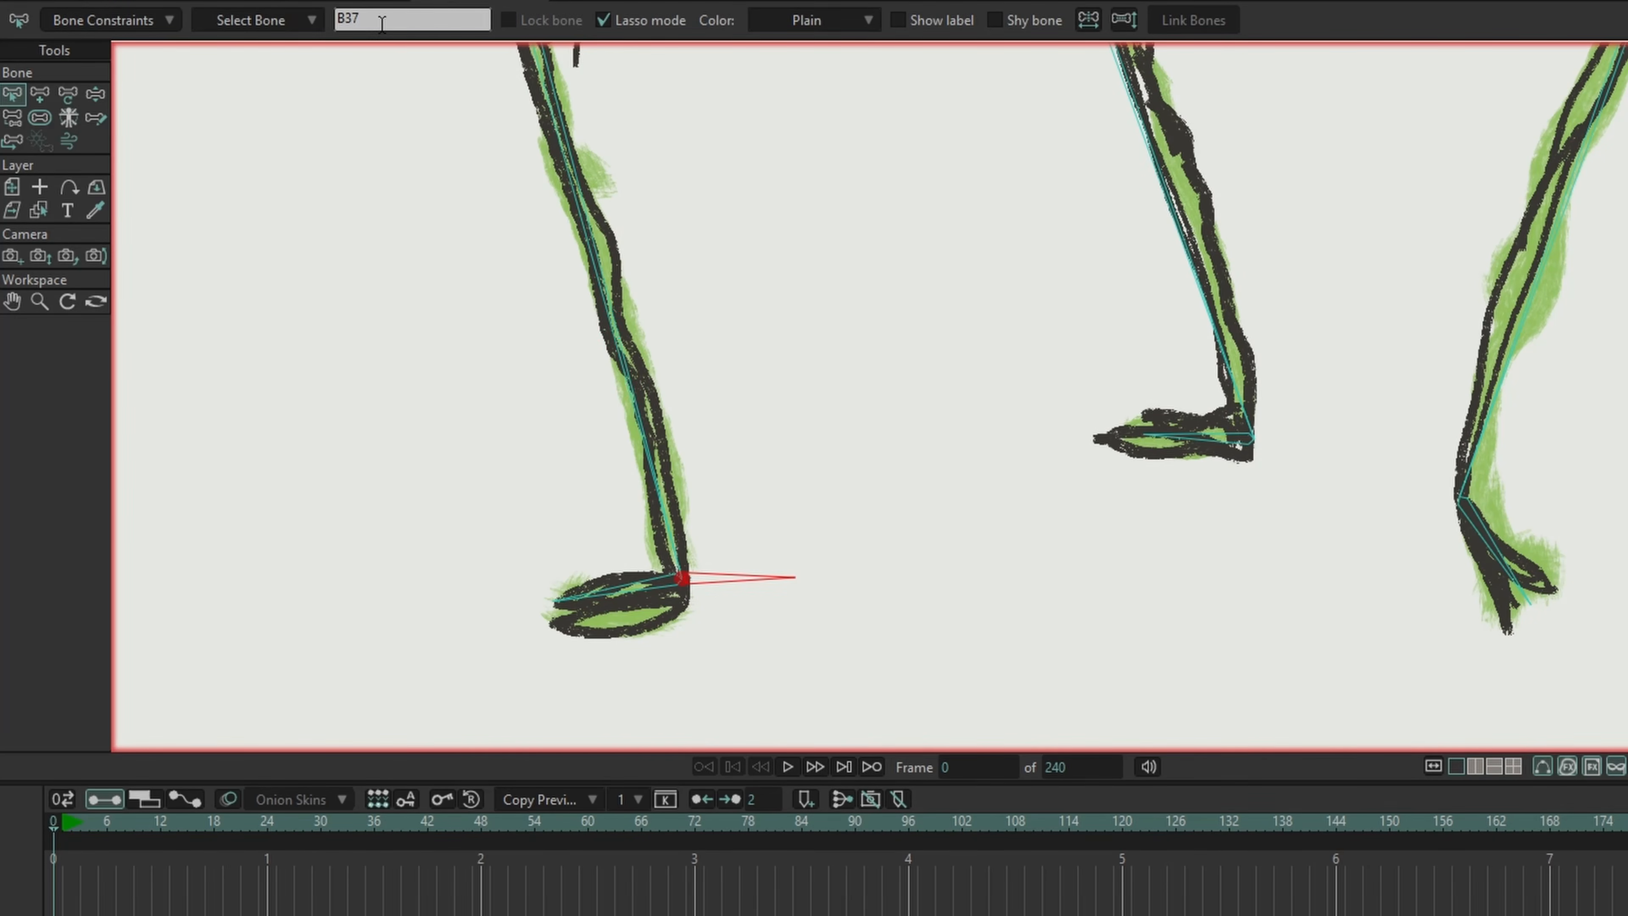
{"action": "left_click", "coordinate": [620, 355]}
{"action": "left_click", "coordinate": [109, 22]}
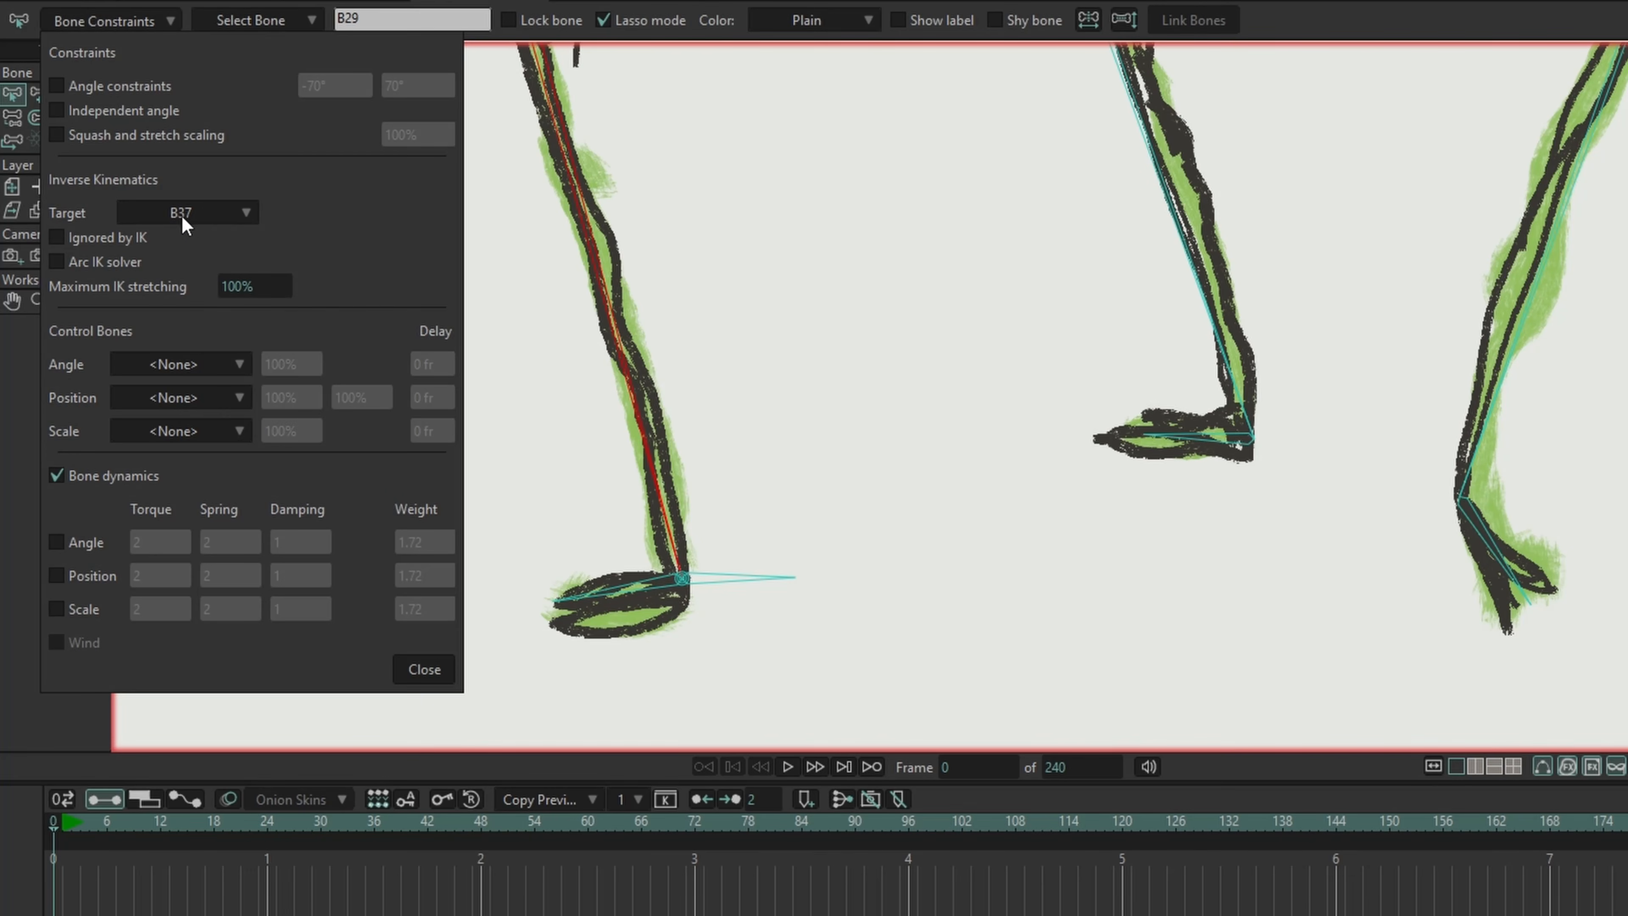
{"action": "left_click", "coordinate": [424, 669]}
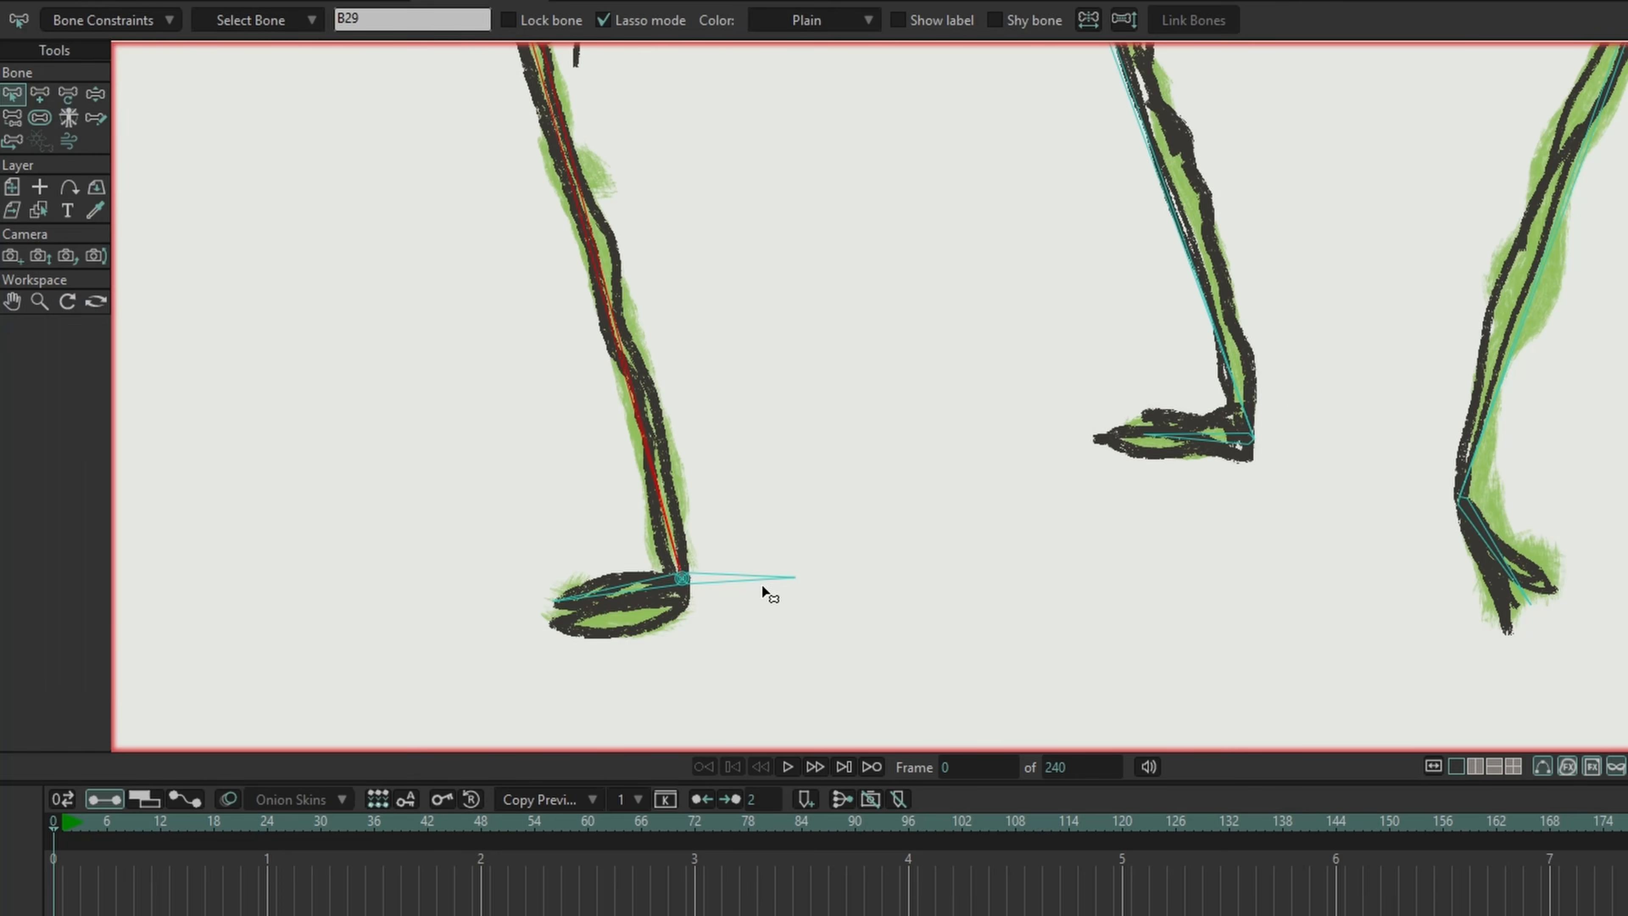
Step: Add a horizontal bone at the ankle of the second leg, beside lower bone B26, and detach it from its parent
{"action": "left_click_drag", "start_coordinate": [1215, 401], "coordinate": [689, 424]}
{"action": "scroll", "coordinate": [660, 404], "scroll_direction": "up", "scroll_amount": 3}
{"action": "left_click", "coordinate": [650, 399]}
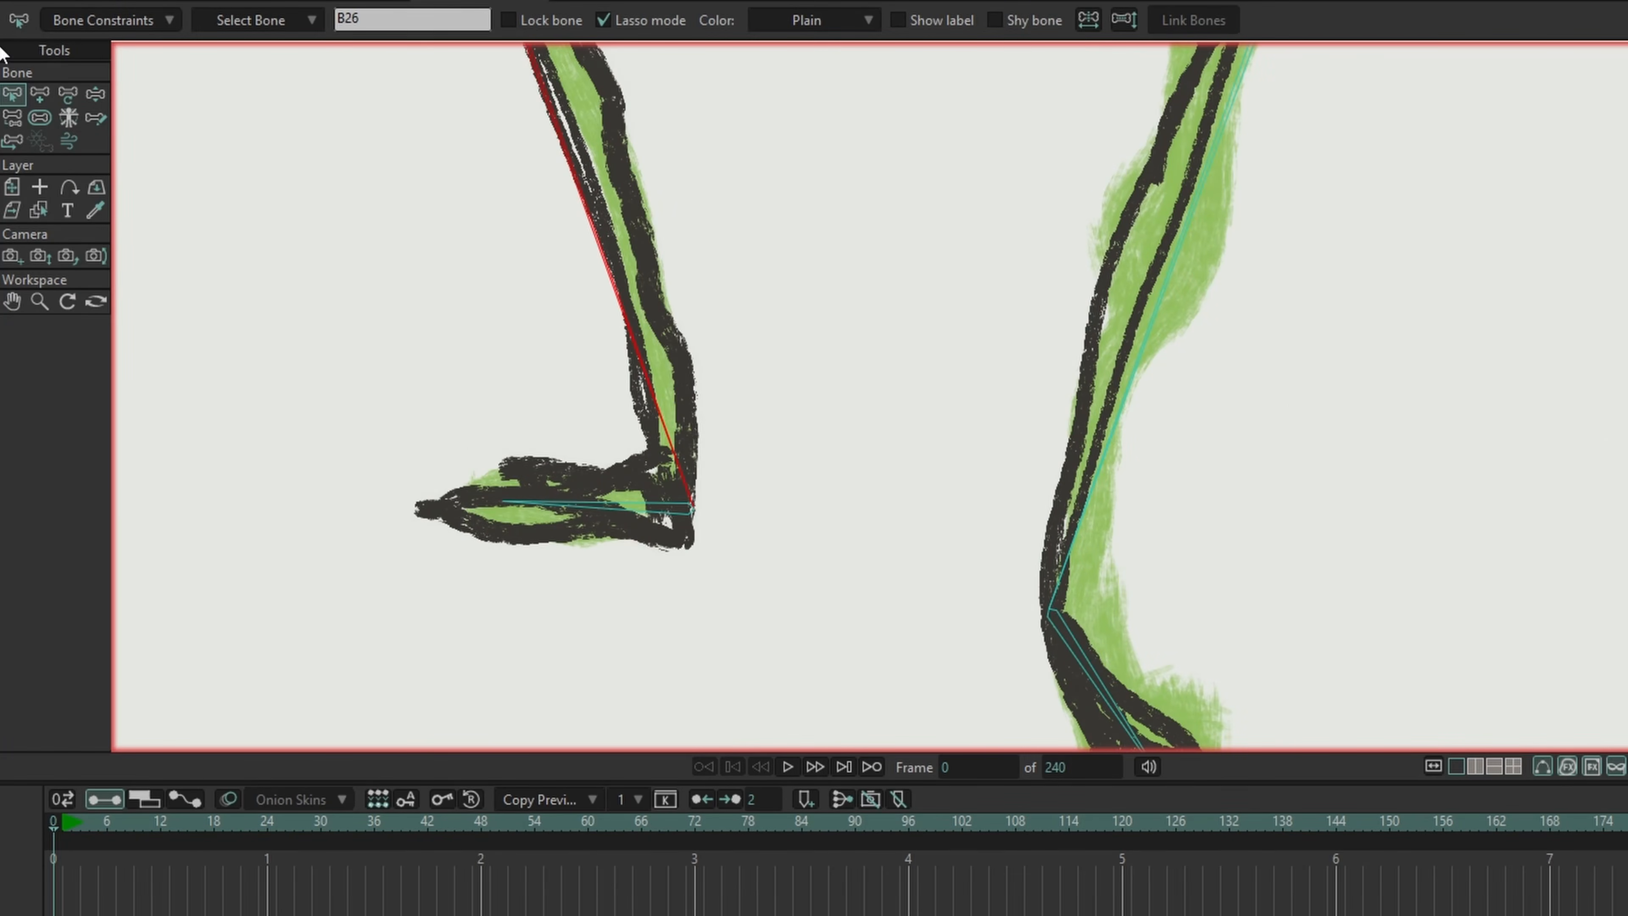
{"action": "left_click", "coordinate": [37, 98]}
{"action": "left_click_drag", "start_coordinate": [696, 507], "coordinate": [873, 506]}
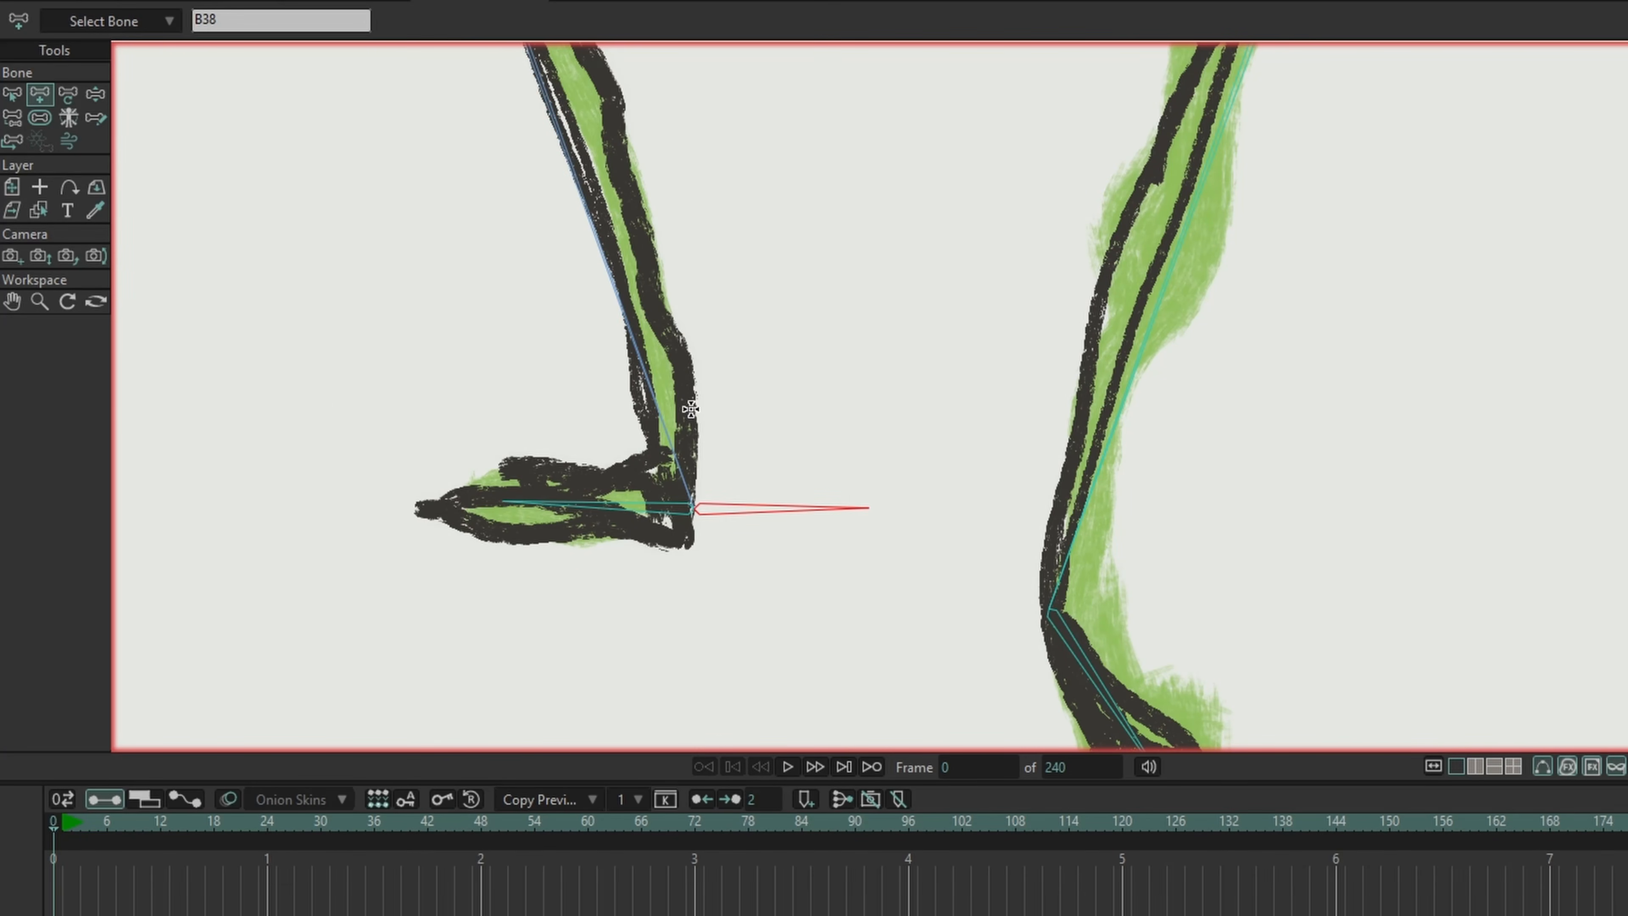
{"action": "key", "text": "s"}
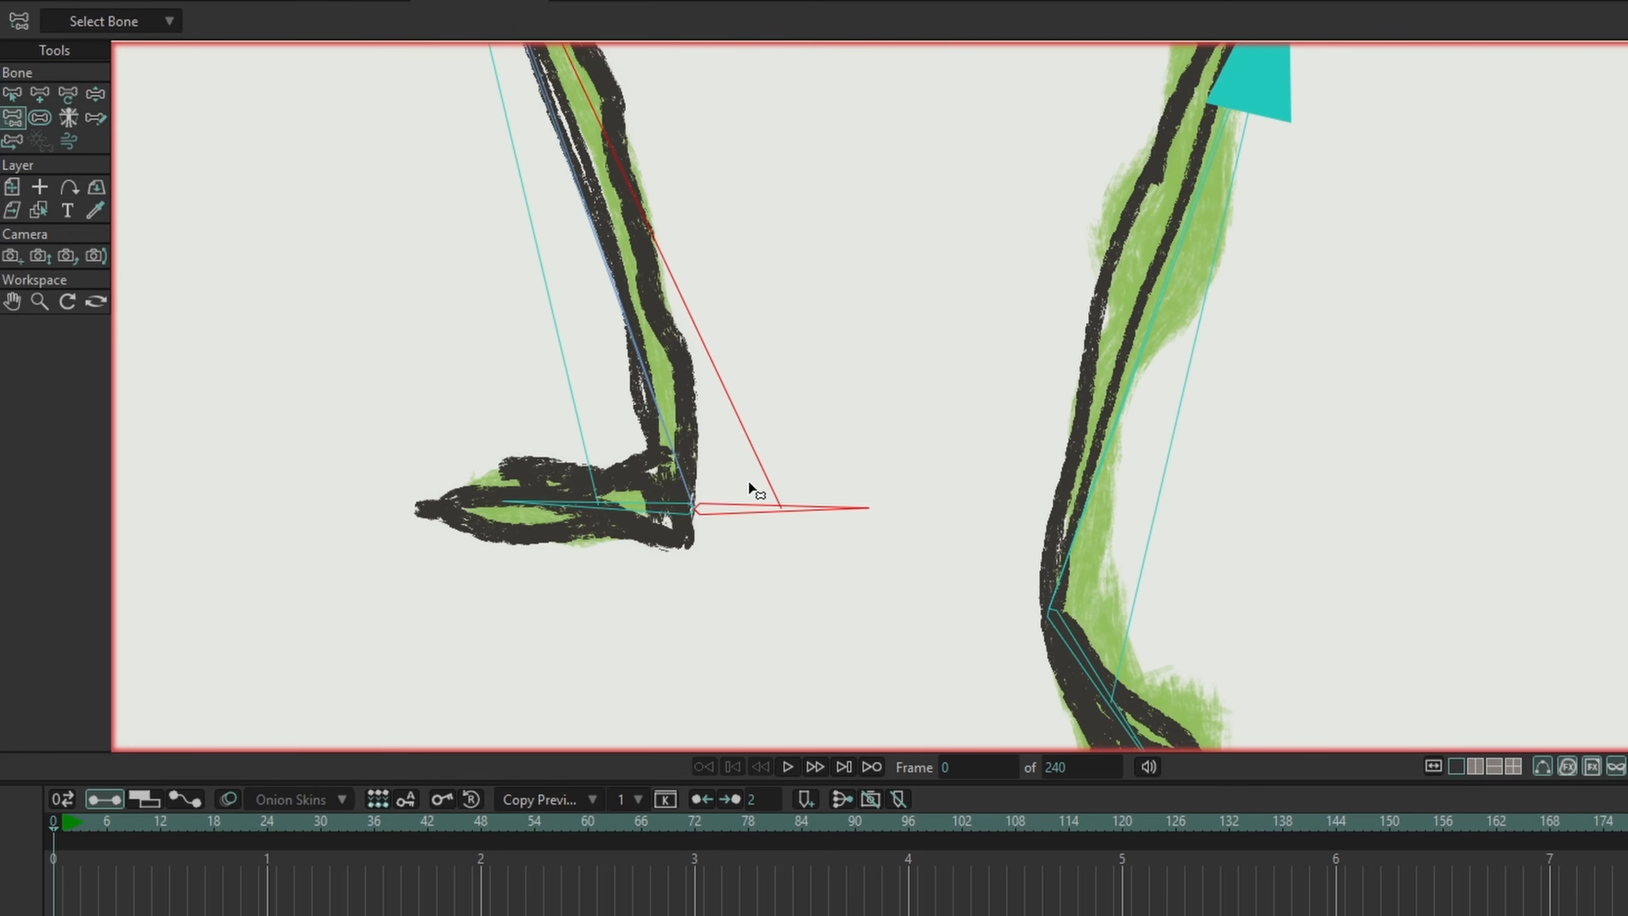
Step: Make the new ankle bone B38 the inverse kinematics target of the second leg's lower bone B26
{"action": "left_click", "coordinate": [12, 94]}
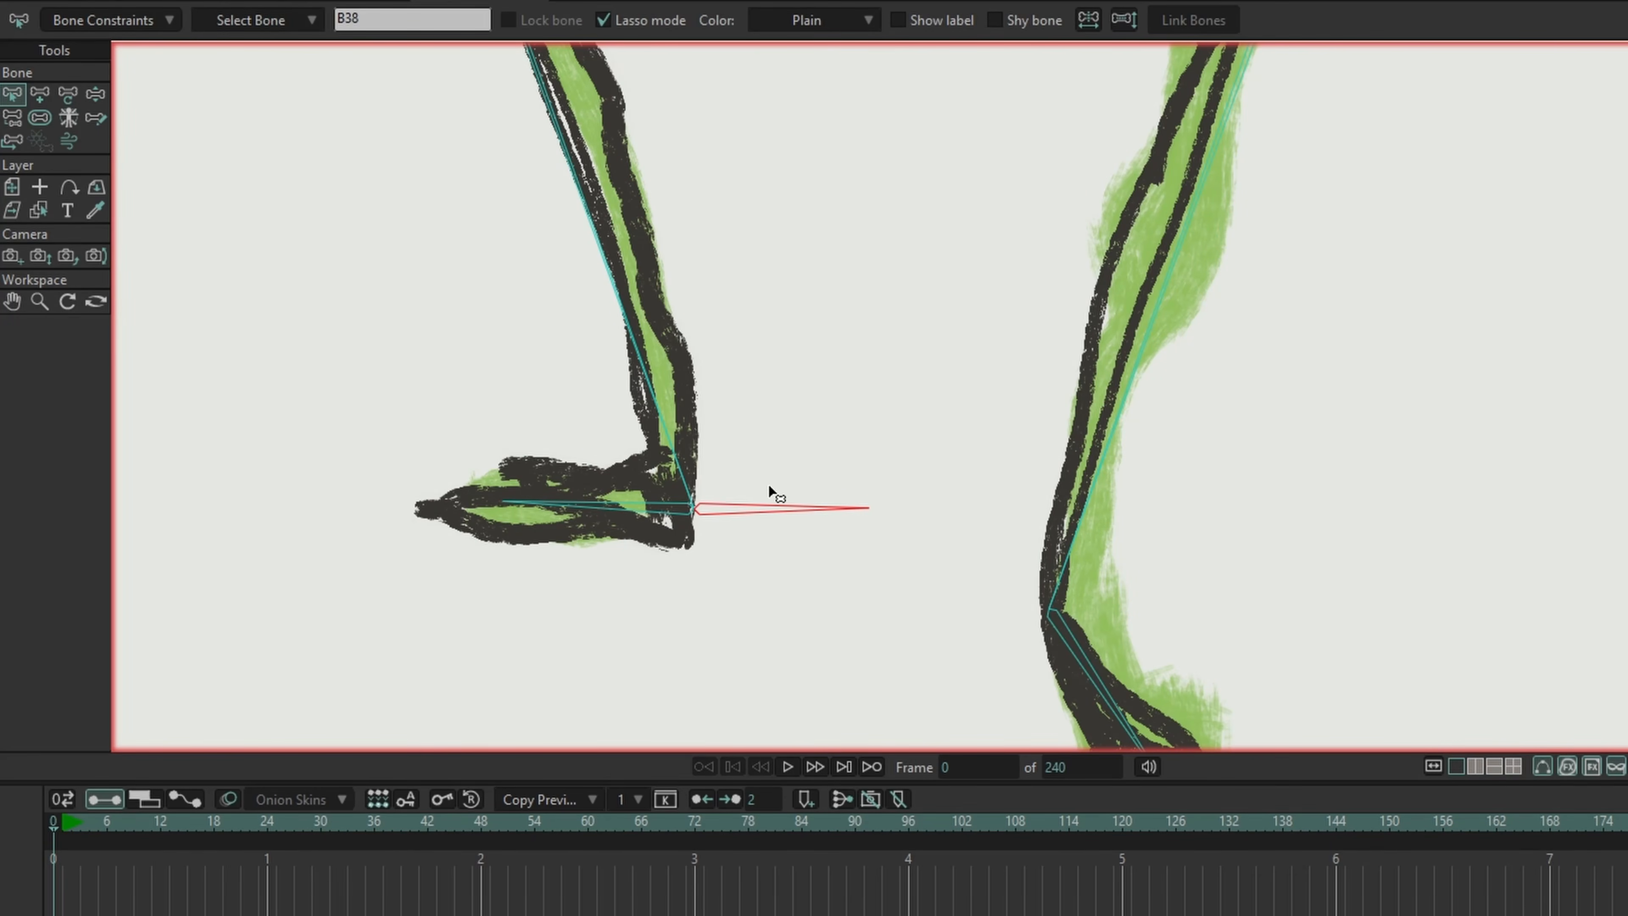
{"action": "left_click", "coordinate": [572, 190]}
{"action": "left_click", "coordinate": [102, 21]}
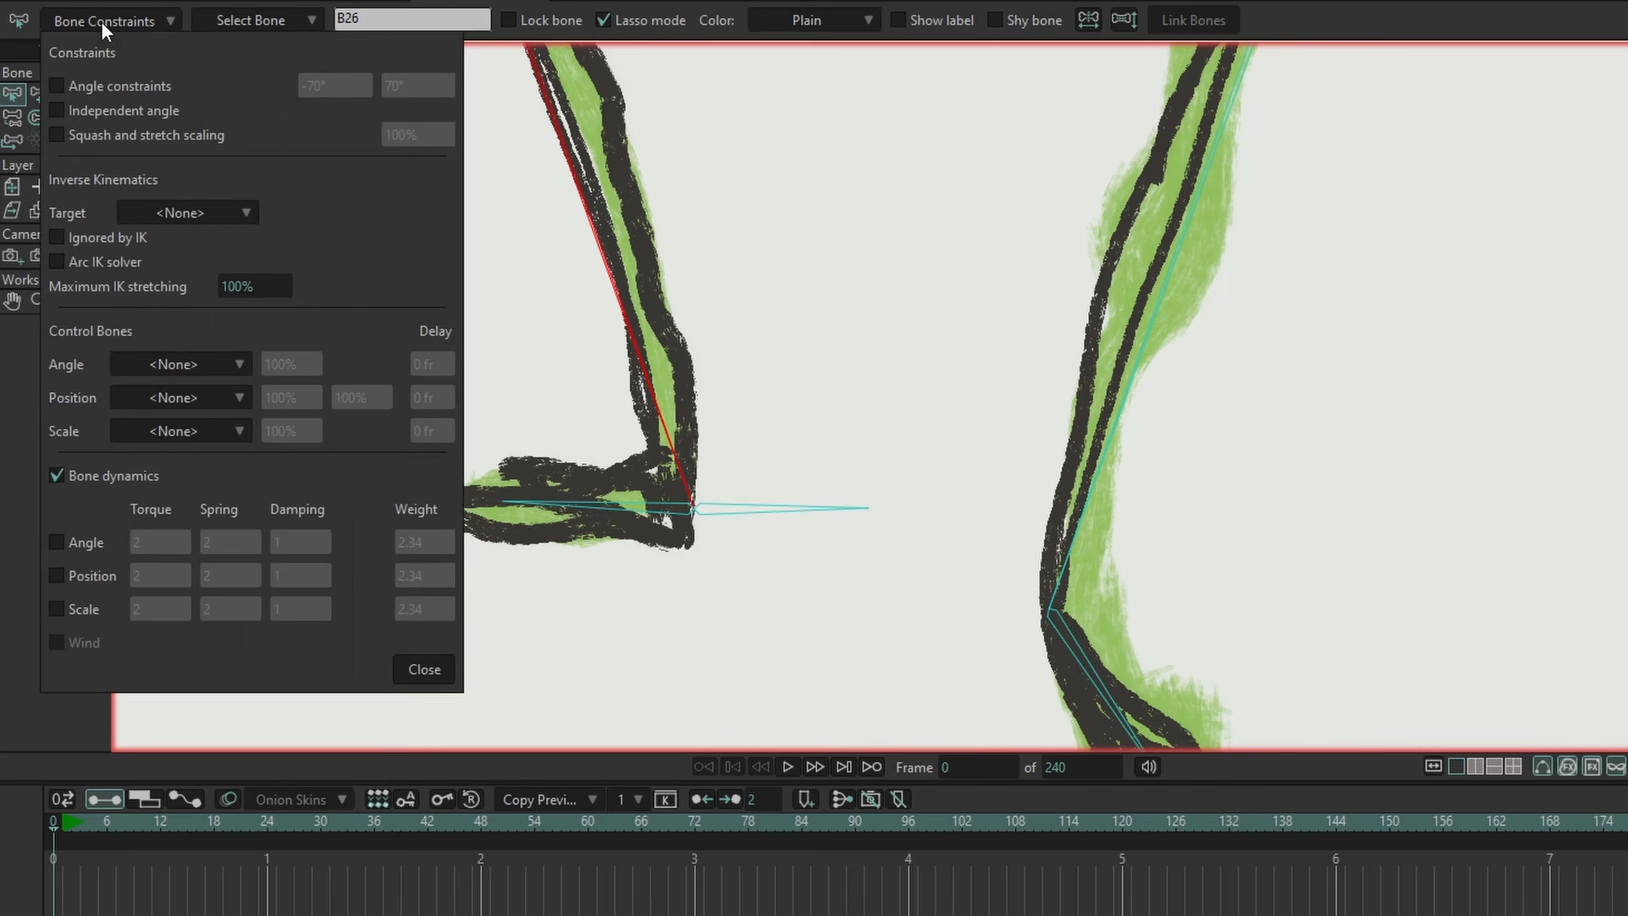
{"action": "left_click", "coordinate": [182, 213]}
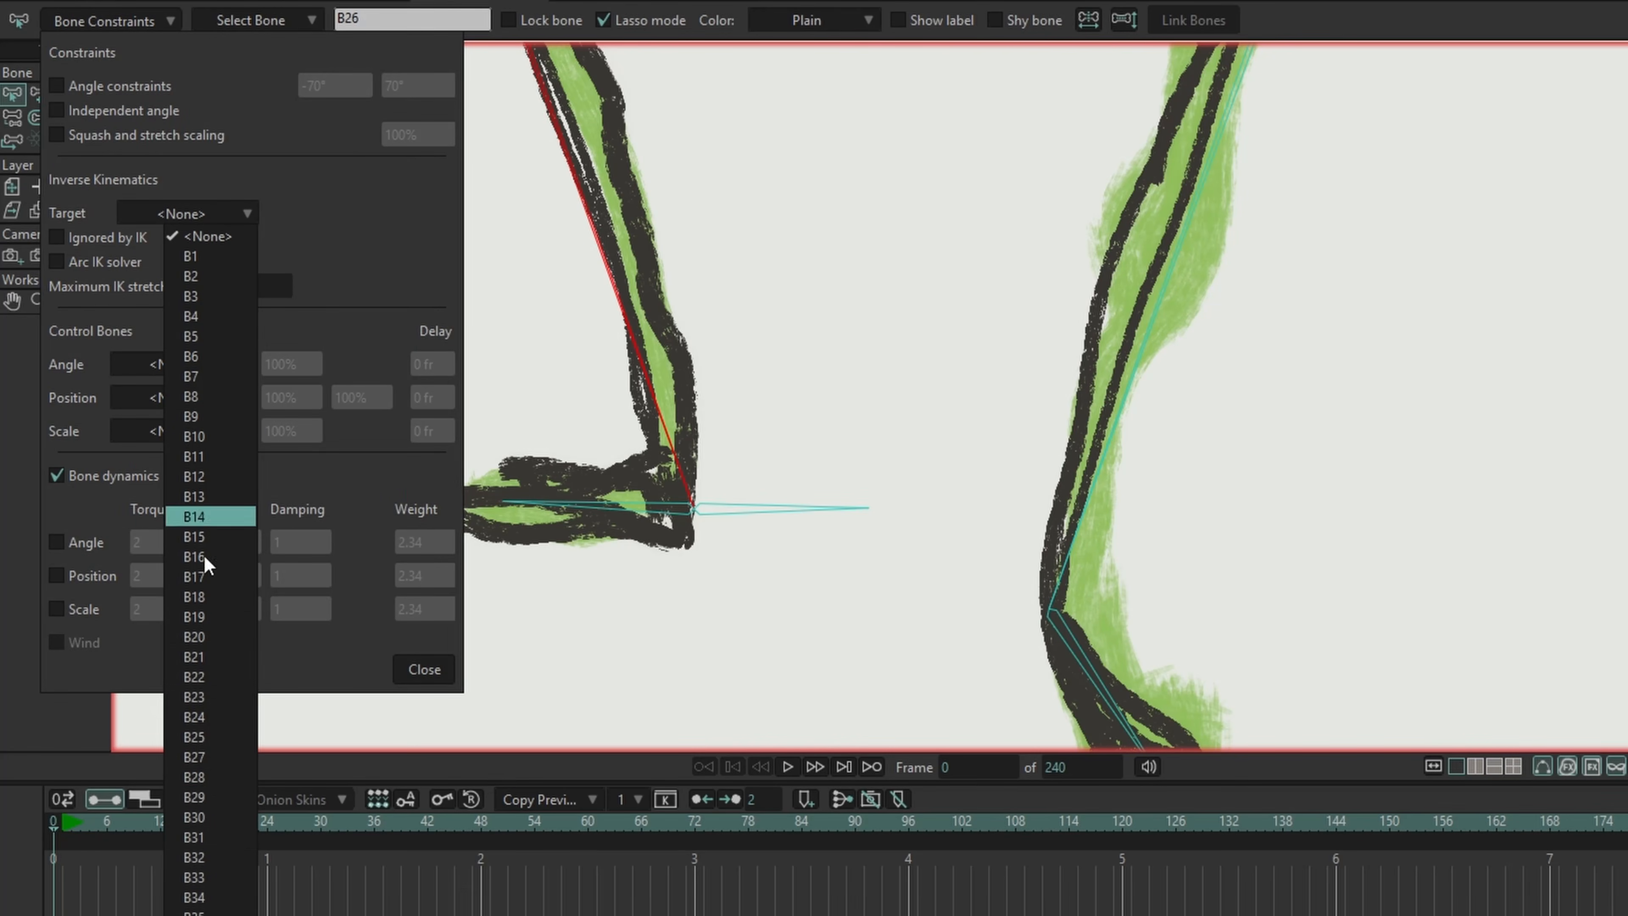
{"action": "left_click", "coordinate": [193, 915]}
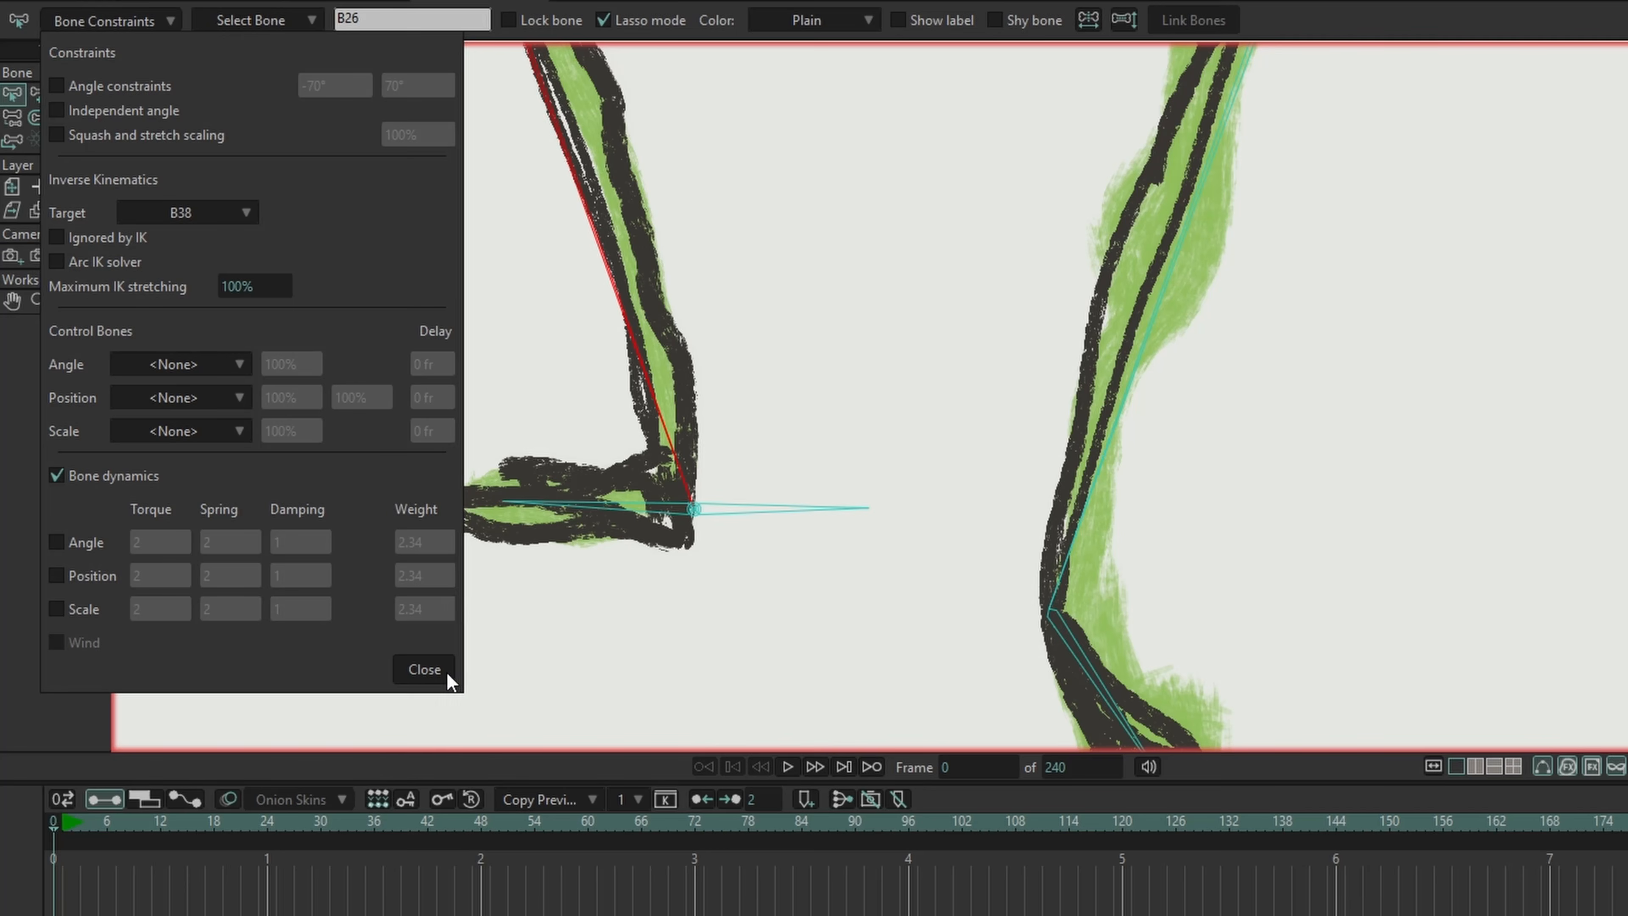
{"action": "left_click", "coordinate": [424, 670]}
Step: Reduce the strength of target bone B38 until it has no area of influence
{"action": "key", "text": "z"}
{"action": "left_click_drag", "start_coordinate": [766, 517], "coordinate": [634, 370]}
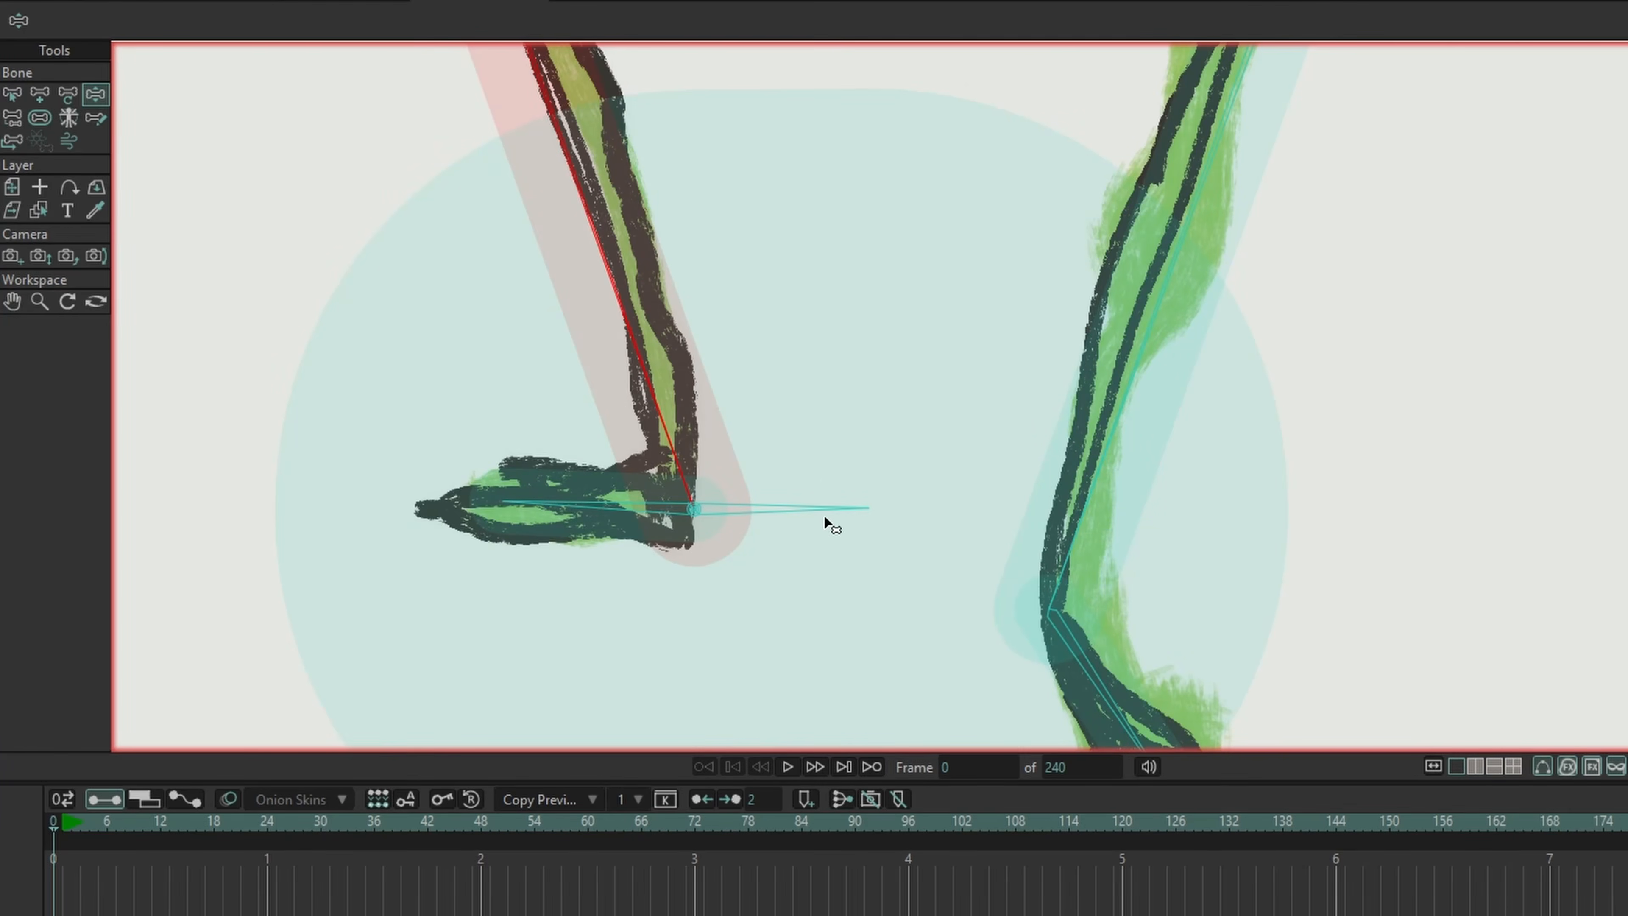
{"action": "left_click_drag", "start_coordinate": [763, 527], "coordinate": [573, 530]}
Step: Add a horizontal bone at the third leg's ankle and make it the inverse kinematics target of lower bone B23
{"action": "scroll", "coordinate": [707, 508], "scroll_direction": "down", "scroll_amount": 5}
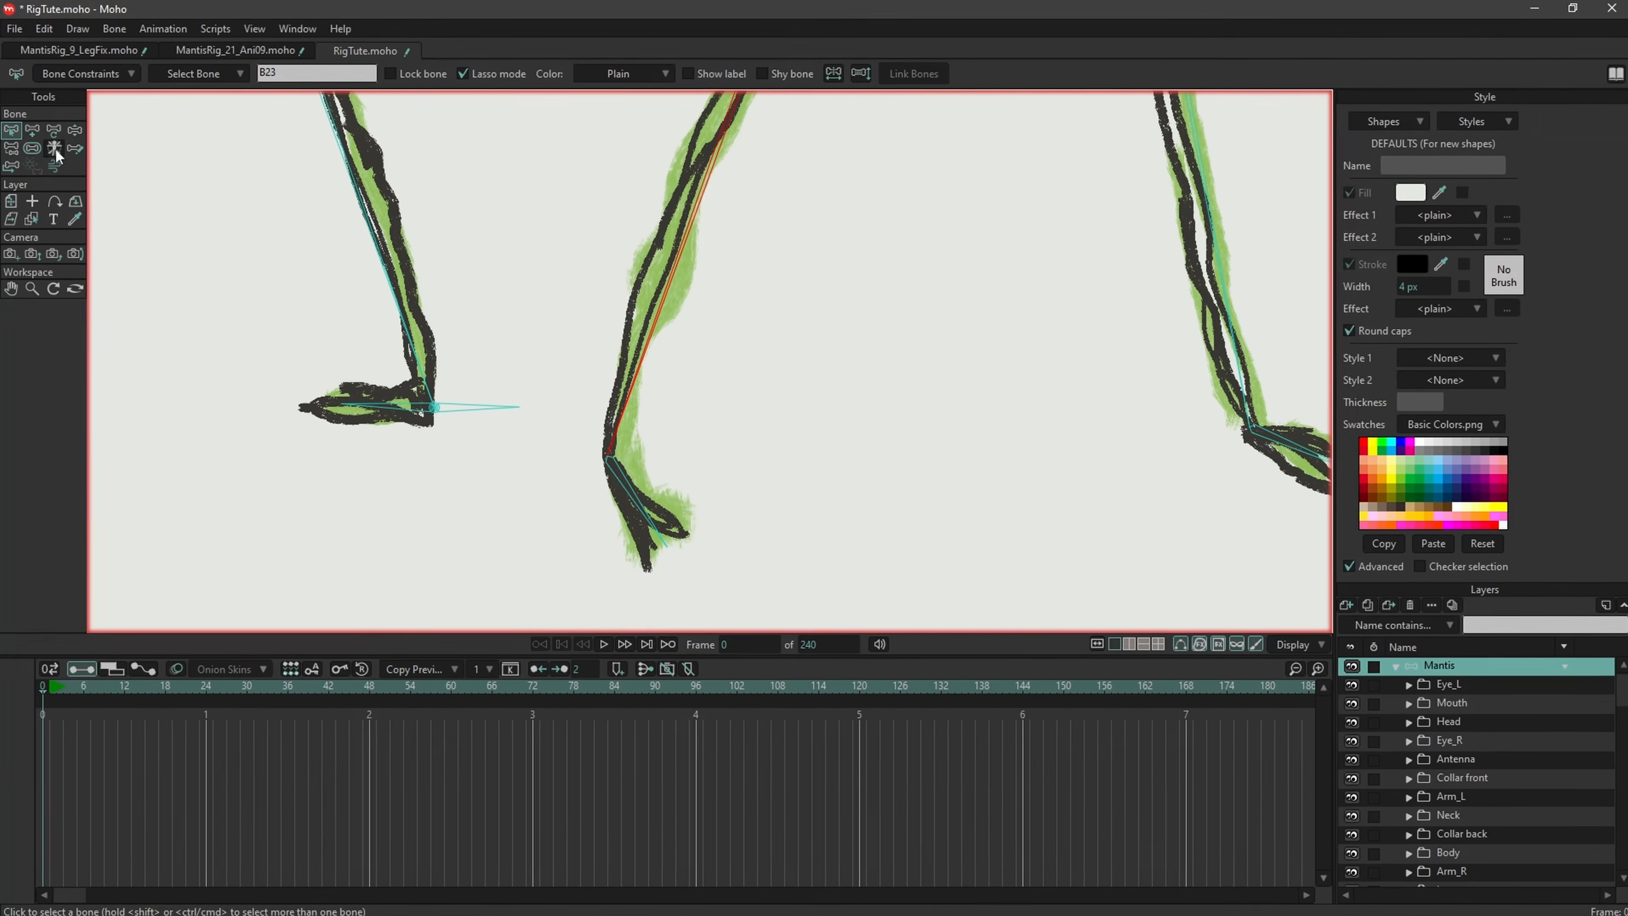
{"action": "left_click", "coordinate": [33, 130]}
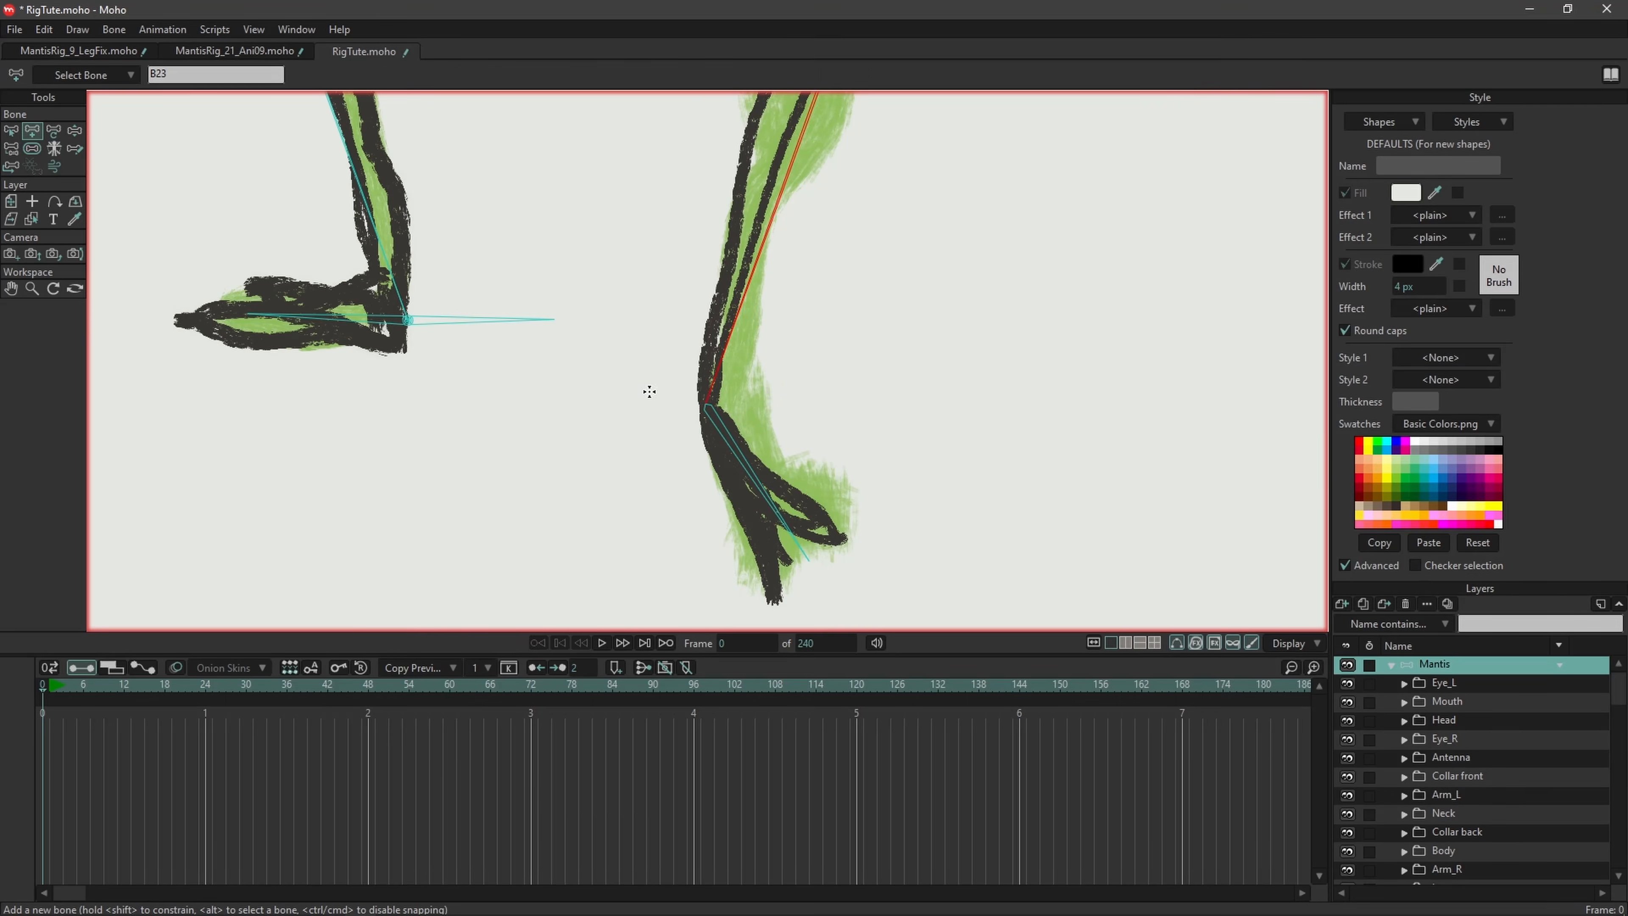
{"action": "left_click_drag", "start_coordinate": [702, 404], "coordinate": [553, 405]}
{"action": "key", "text": "z"}
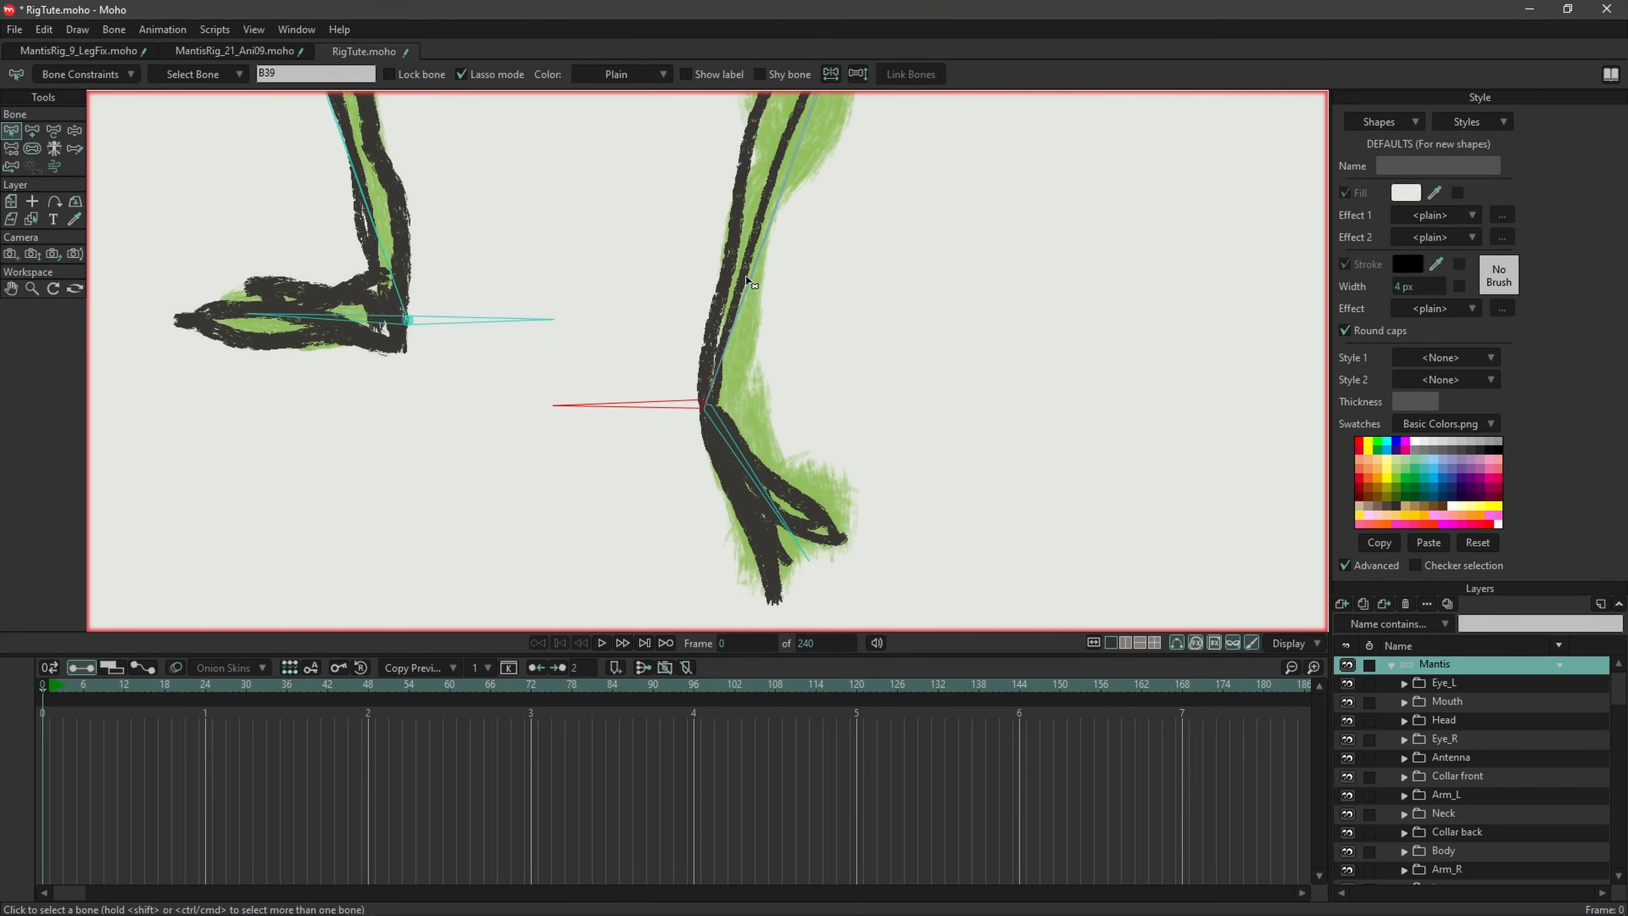
{"action": "left_click", "coordinate": [683, 410]}
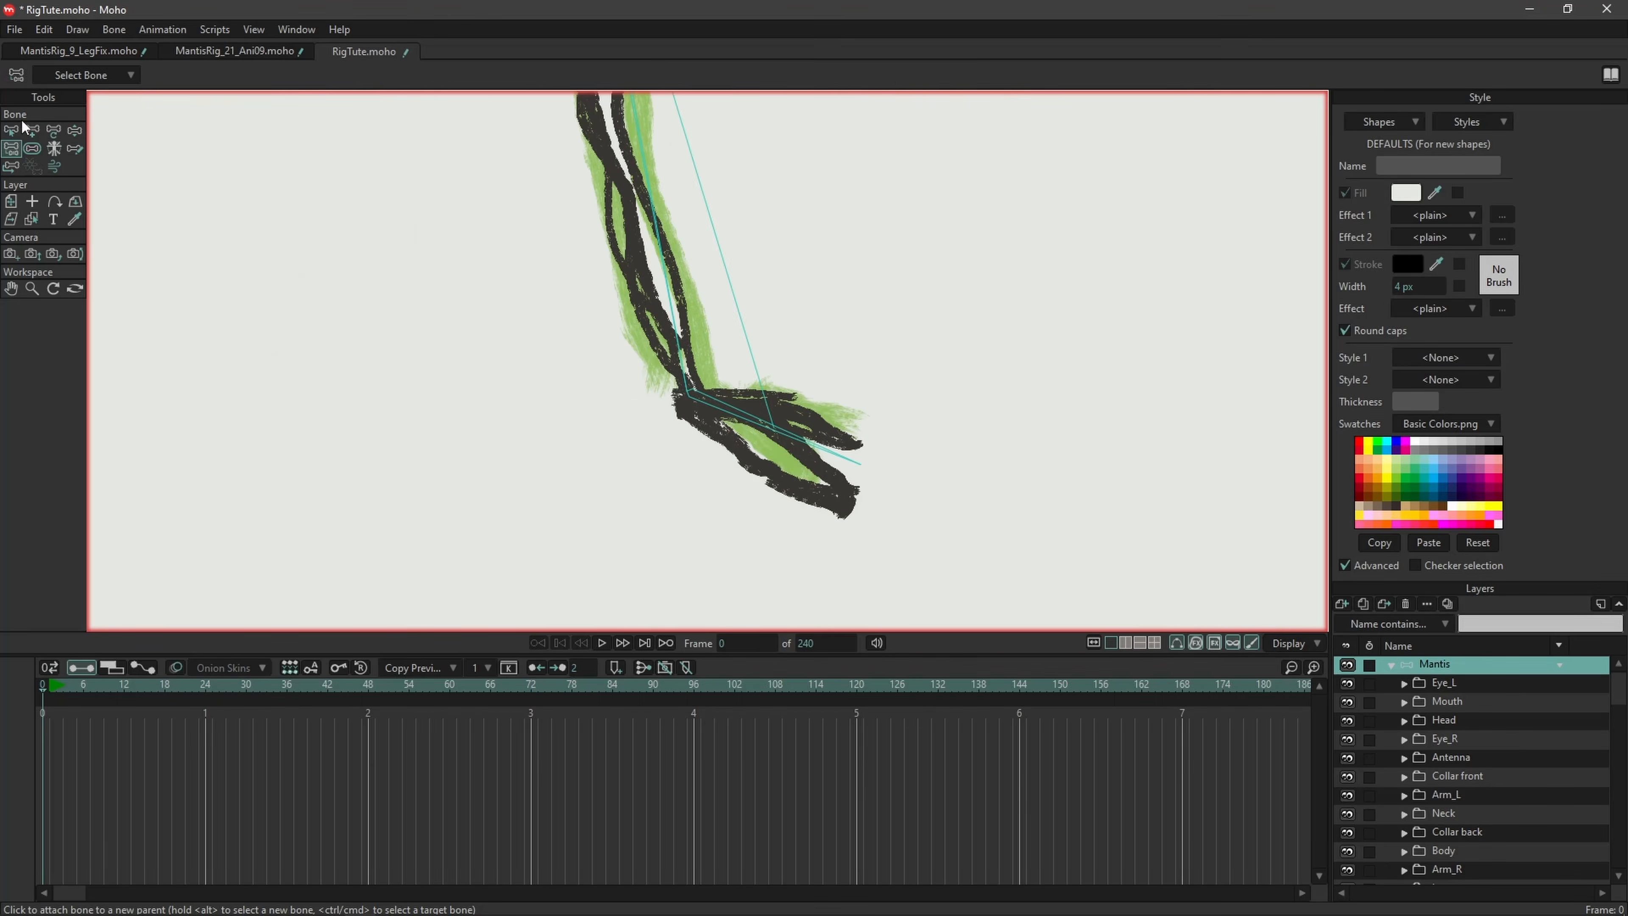
Step: Add a detached horizontal bone at the rearmost leg's ankle and make it the inverse kinematics target of that leg's lower bone
{"action": "left_click", "coordinate": [11, 131]}
{"action": "left_click", "coordinate": [678, 356]}
{"action": "key", "text": "a"}
{"action": "left_click_drag", "start_coordinate": [685, 391], "coordinate": [530, 391]}
{"action": "key", "text": "b"}
{"action": "key", "text": "p"}
{"action": "key", "text": "b"}
{"action": "left_click", "coordinate": [678, 365]}
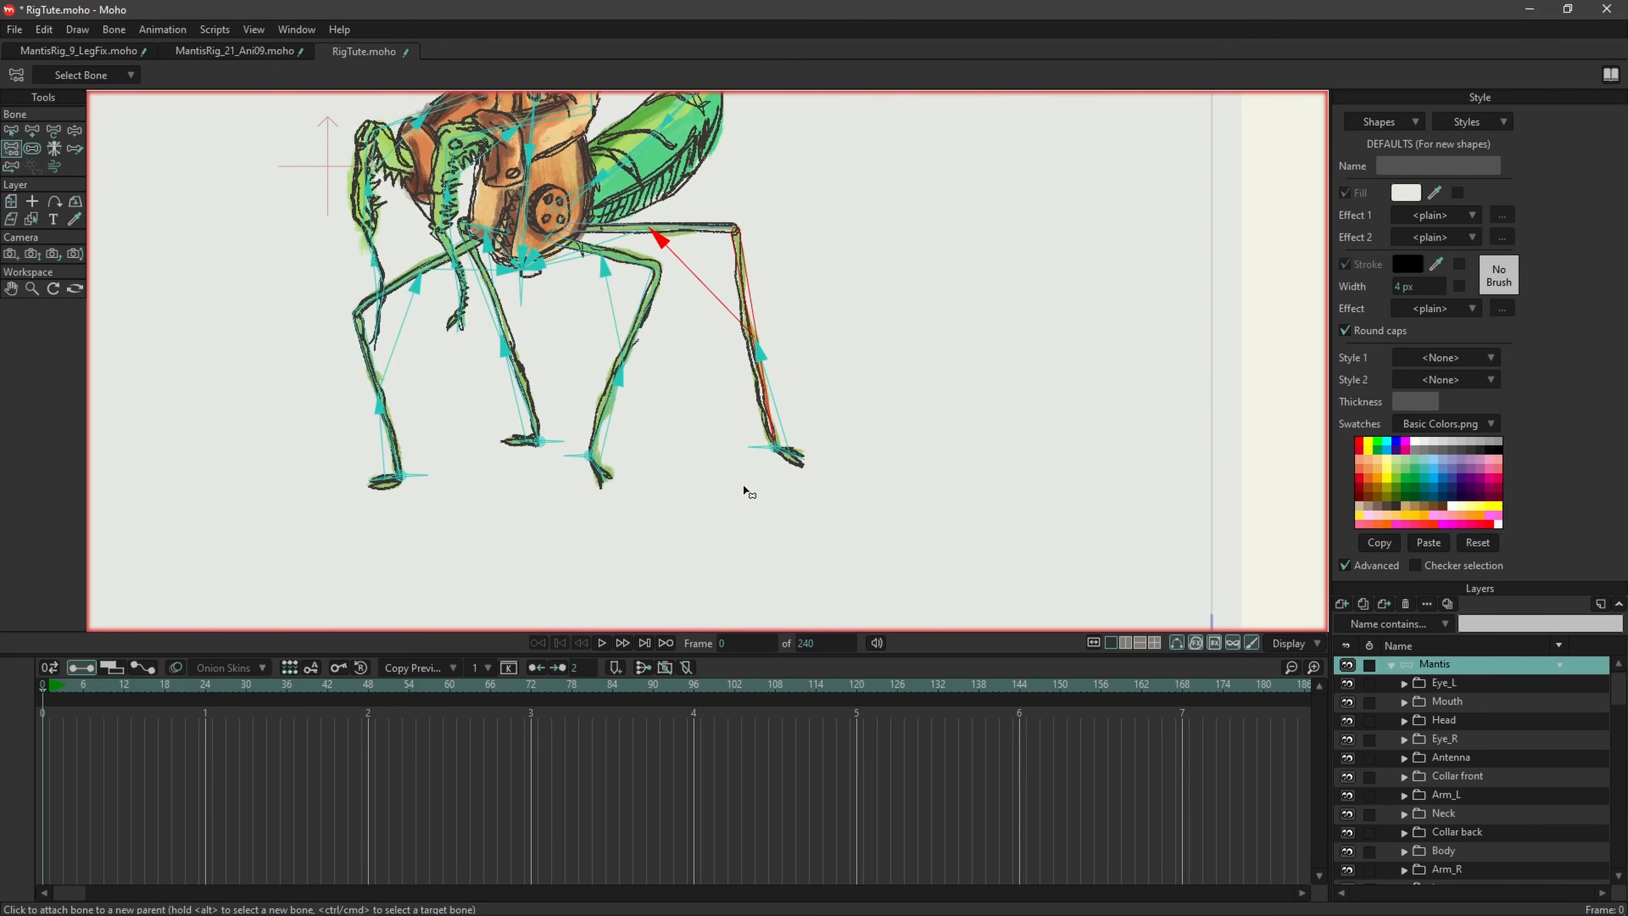
Step: Test the inverse kinematics of all four legs by moving a target bone and the root bone
{"action": "key", "text": "z"}
{"action": "left_click_drag", "start_coordinate": [745, 436], "coordinate": [589, 454]}
{"action": "left_click", "coordinate": [521, 344]}
{"action": "left_click_drag", "start_coordinate": [521, 345], "coordinate": [545, 212]}
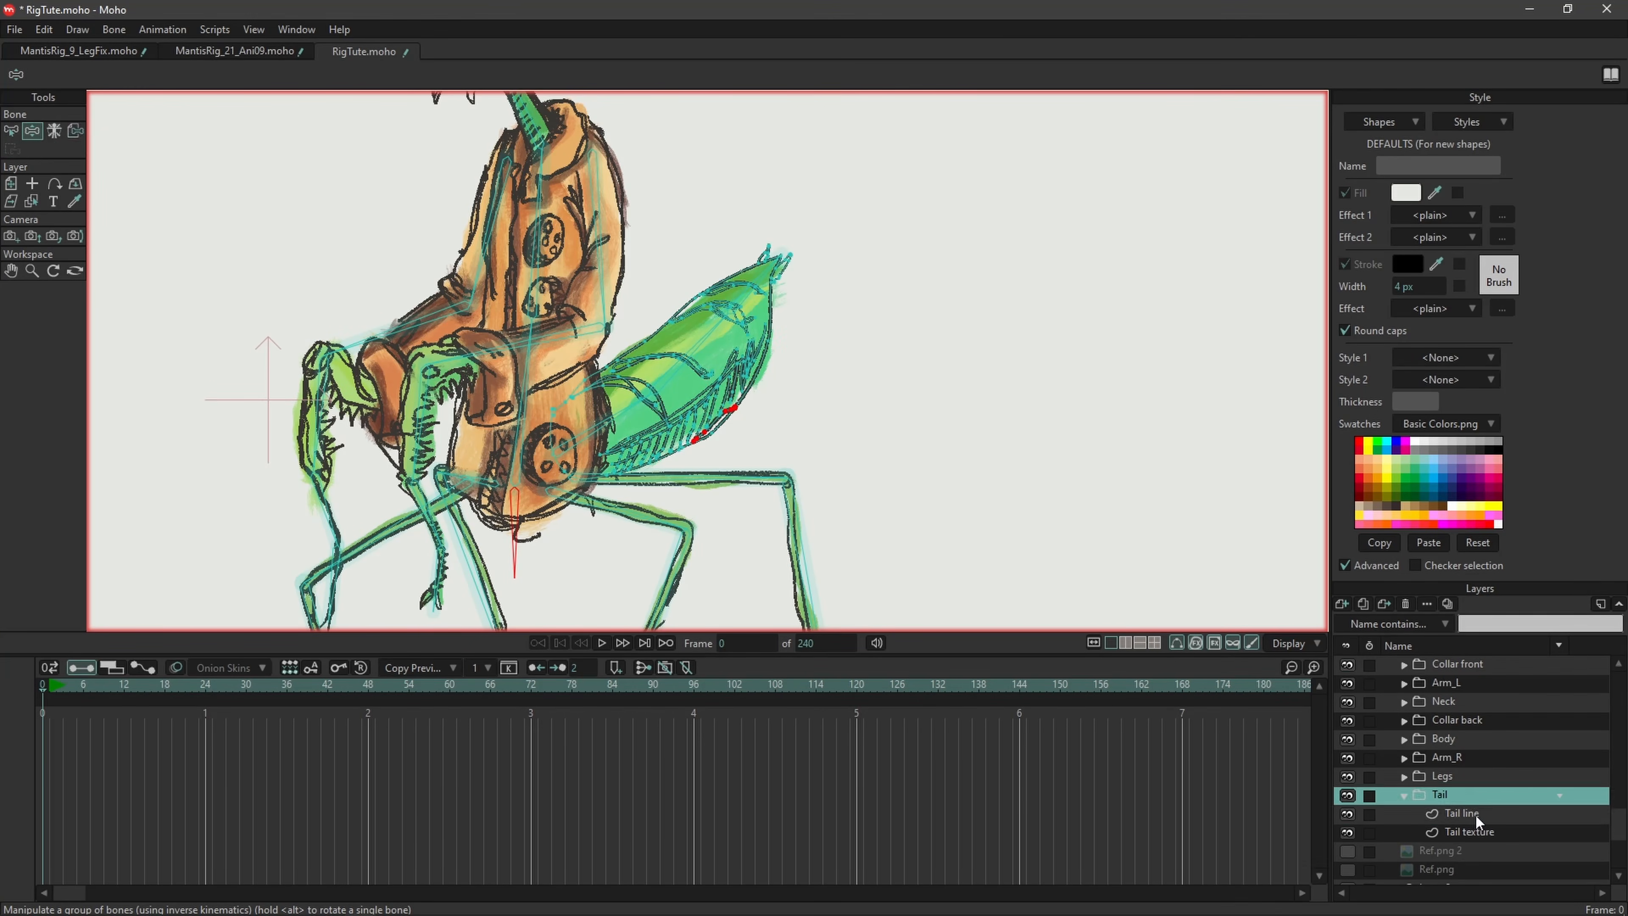
Step: Bind the Tail line and Tail texture layers to the tail bones only
{"action": "left_click", "coordinate": [1476, 818]}
{"action": "scroll", "coordinate": [757, 369], "scroll_direction": "up", "scroll_amount": 3}
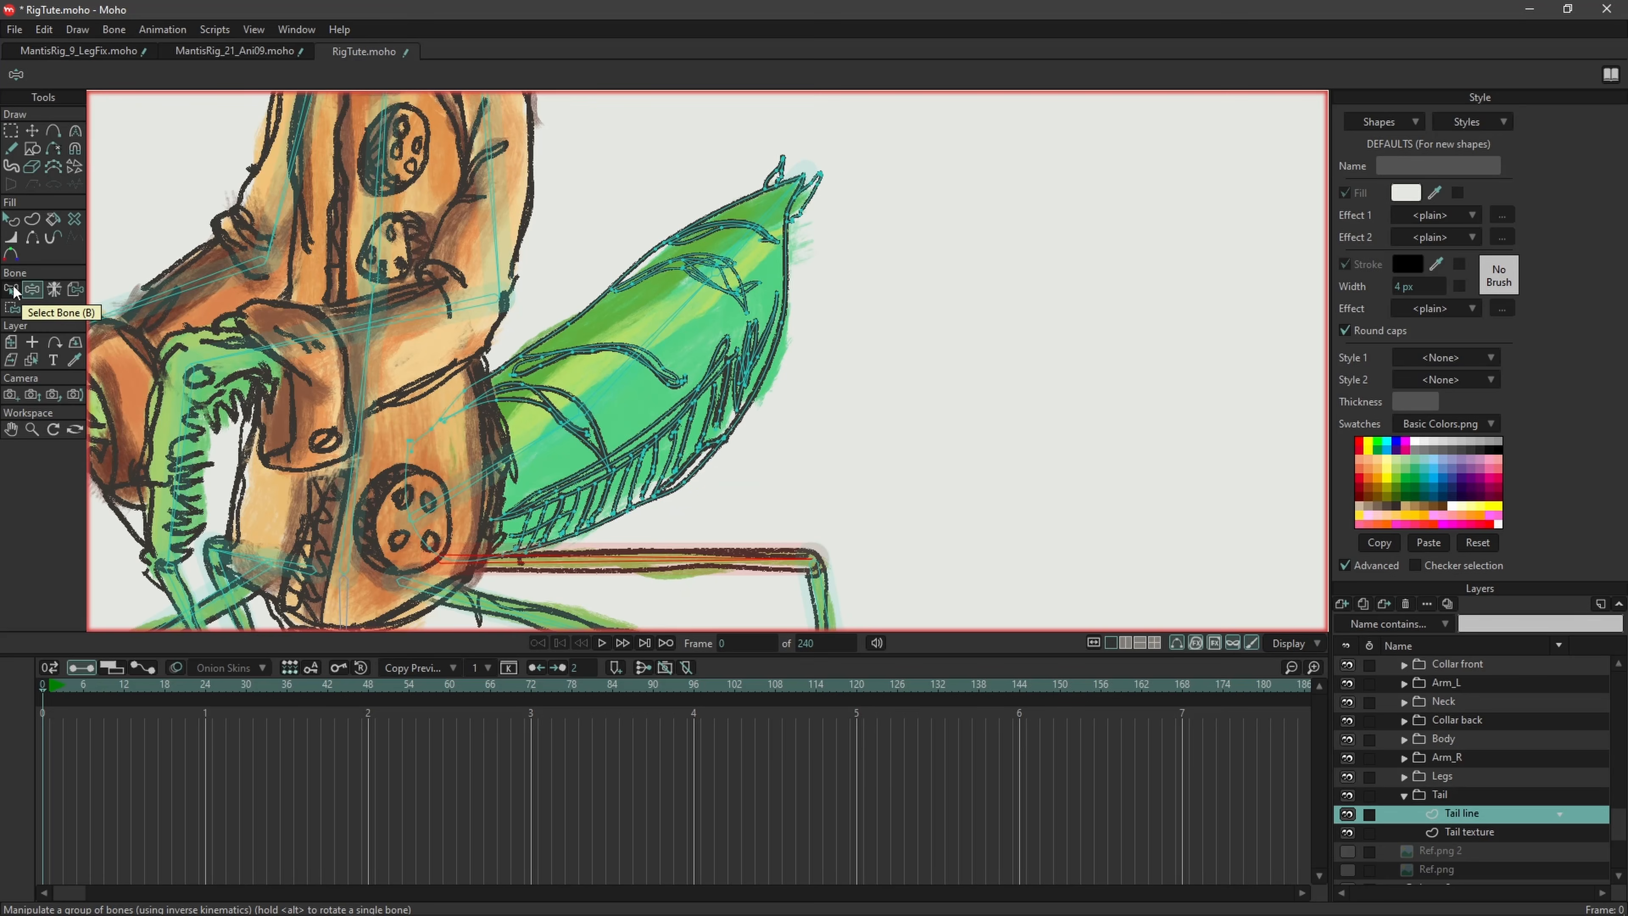
{"action": "left_click", "coordinate": [11, 290]}
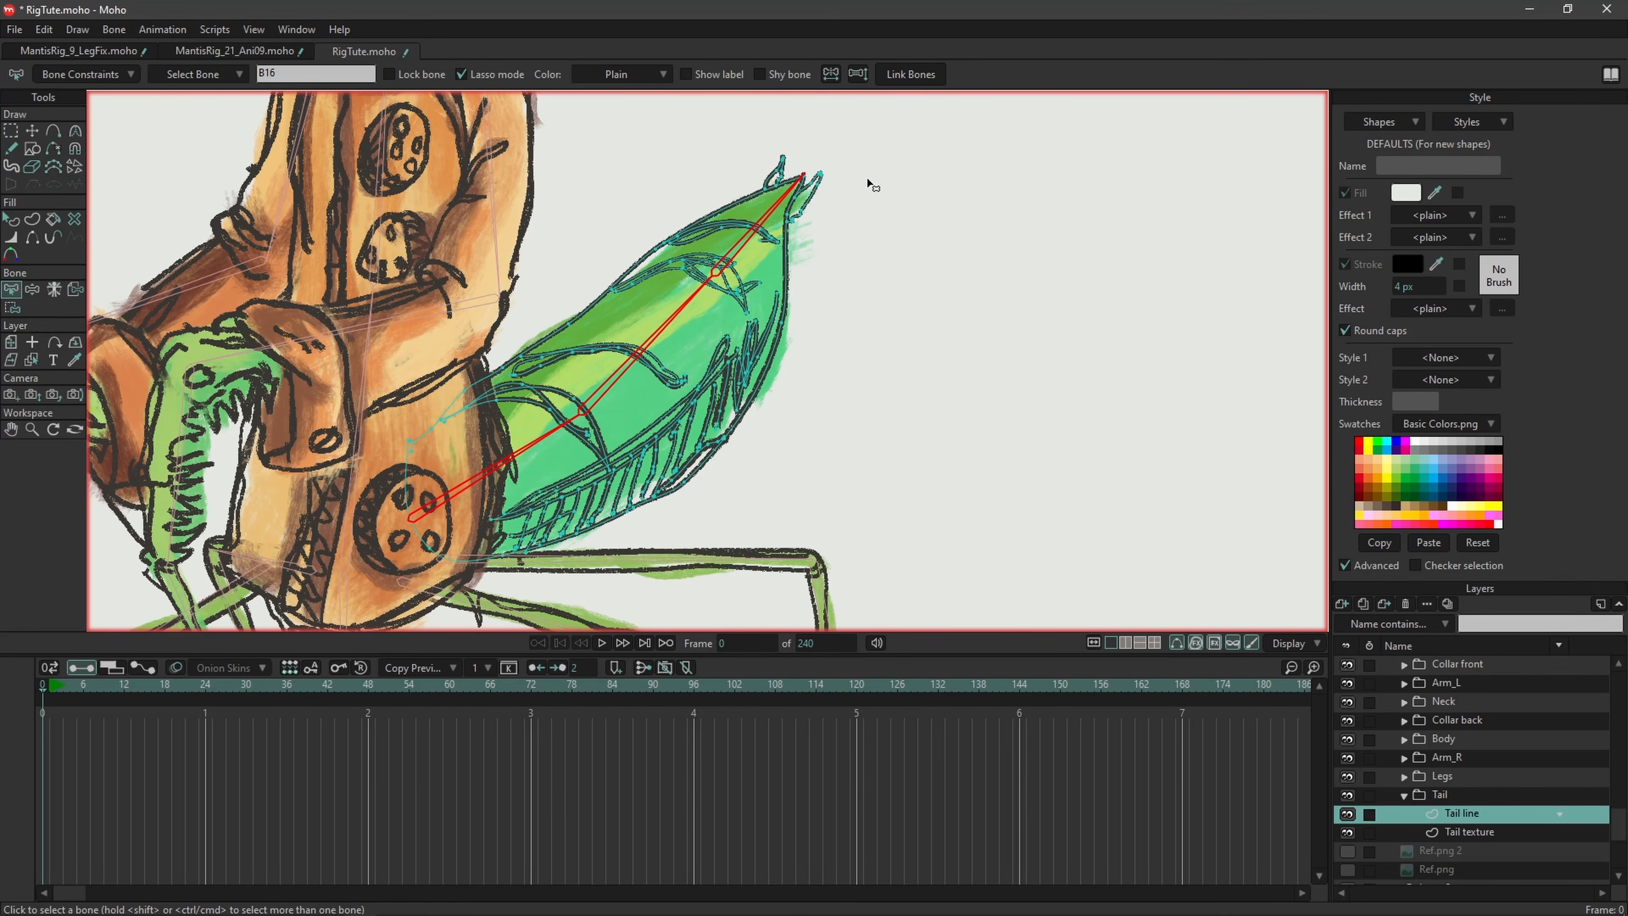
{"action": "left_click", "coordinate": [1486, 834]}
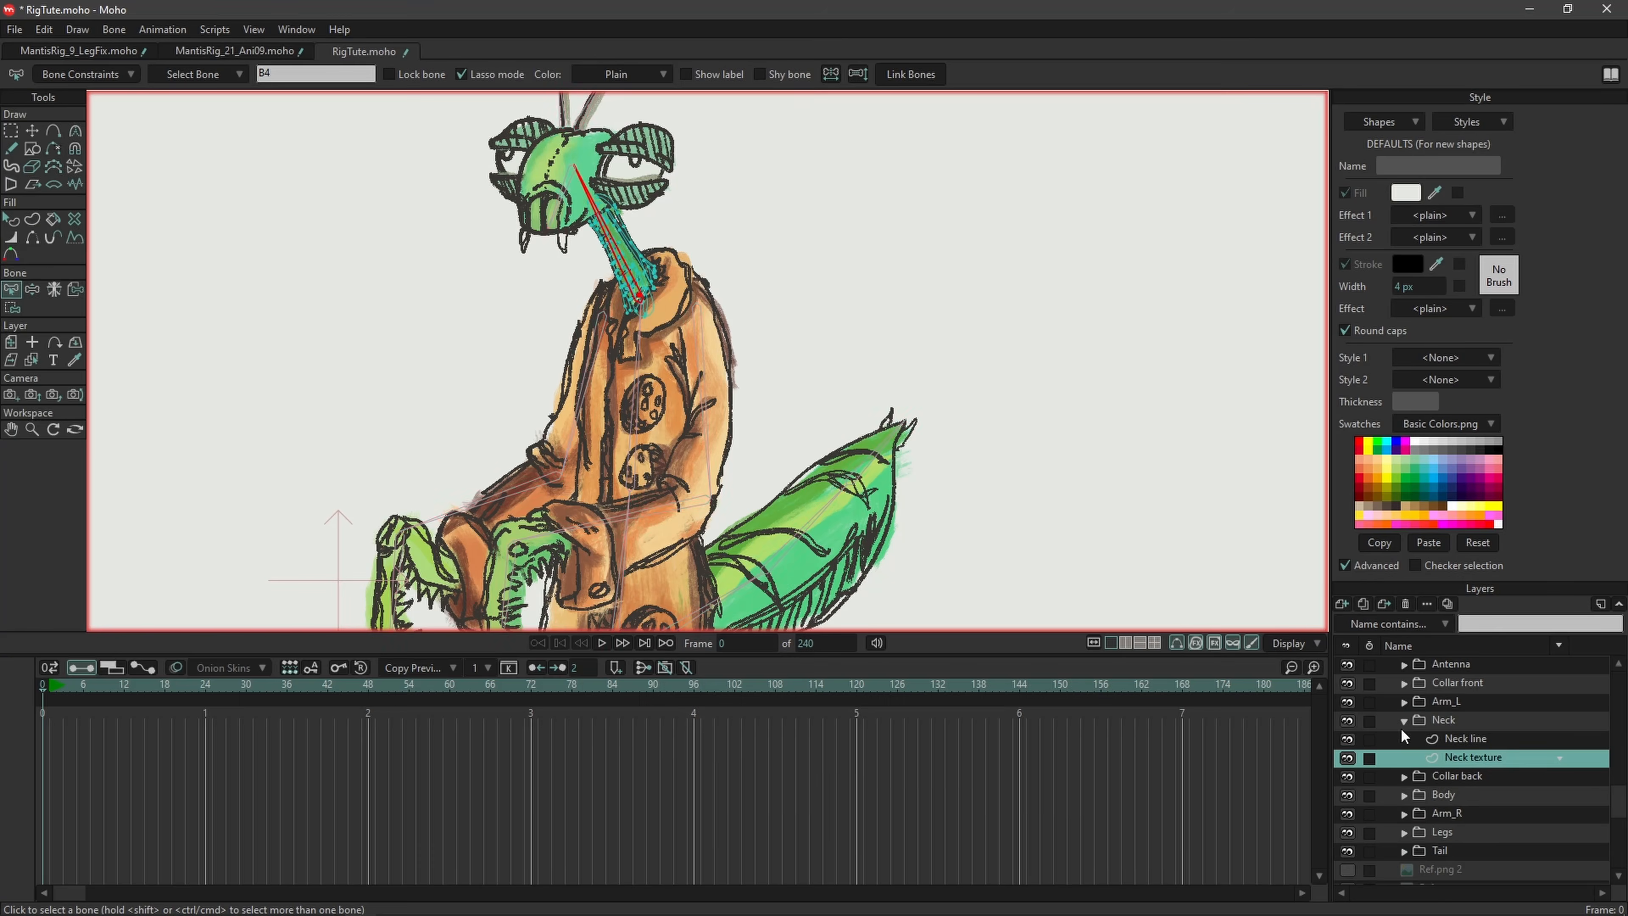
{"action": "scroll", "coordinate": [1402, 689], "scroll_direction": "up", "scroll_amount": 2}
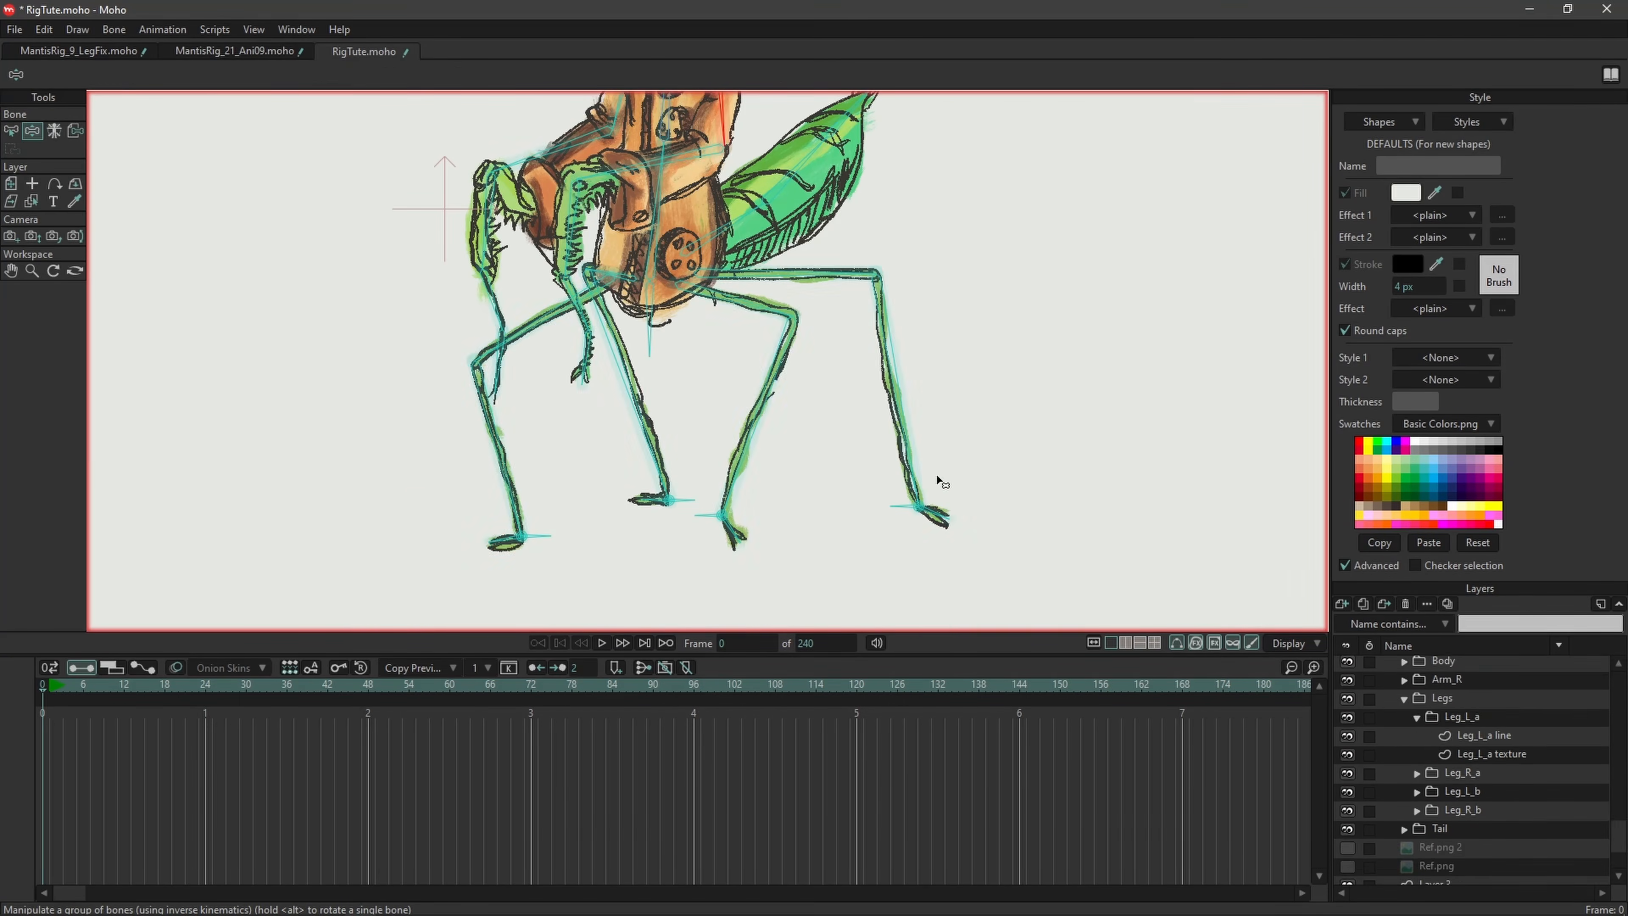
Step: Test the rig's deformation by moving a leg target, bending the torso, and swinging the tail down and back up
{"action": "left_click", "coordinate": [736, 534]}
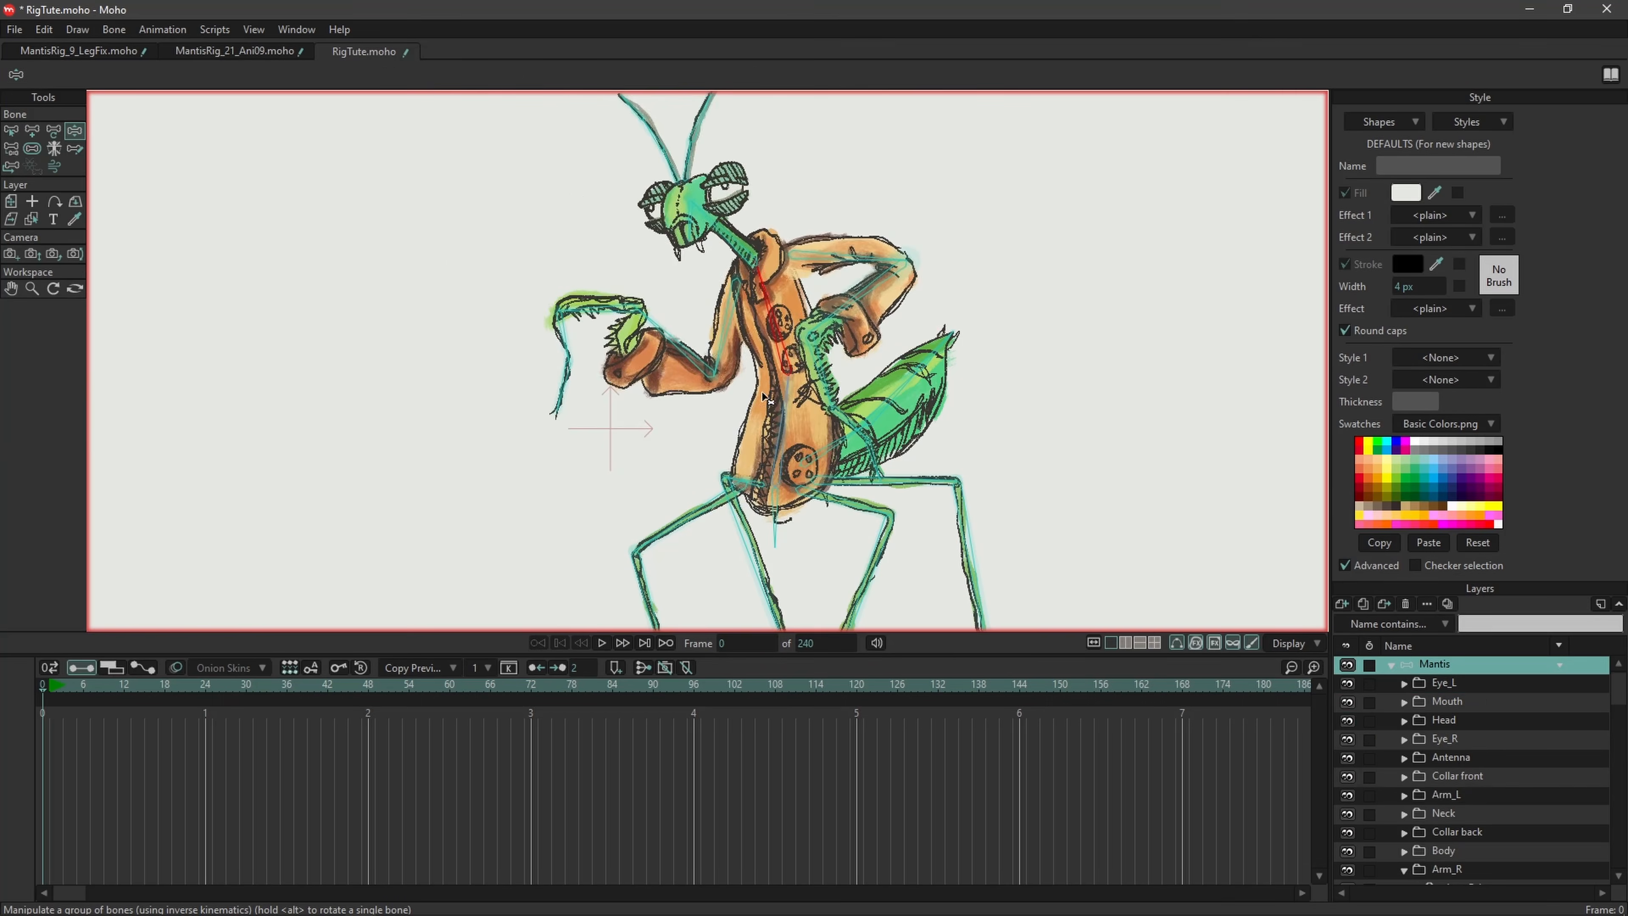
{"action": "left_click_drag", "start_coordinate": [767, 398], "coordinate": [817, 259]}
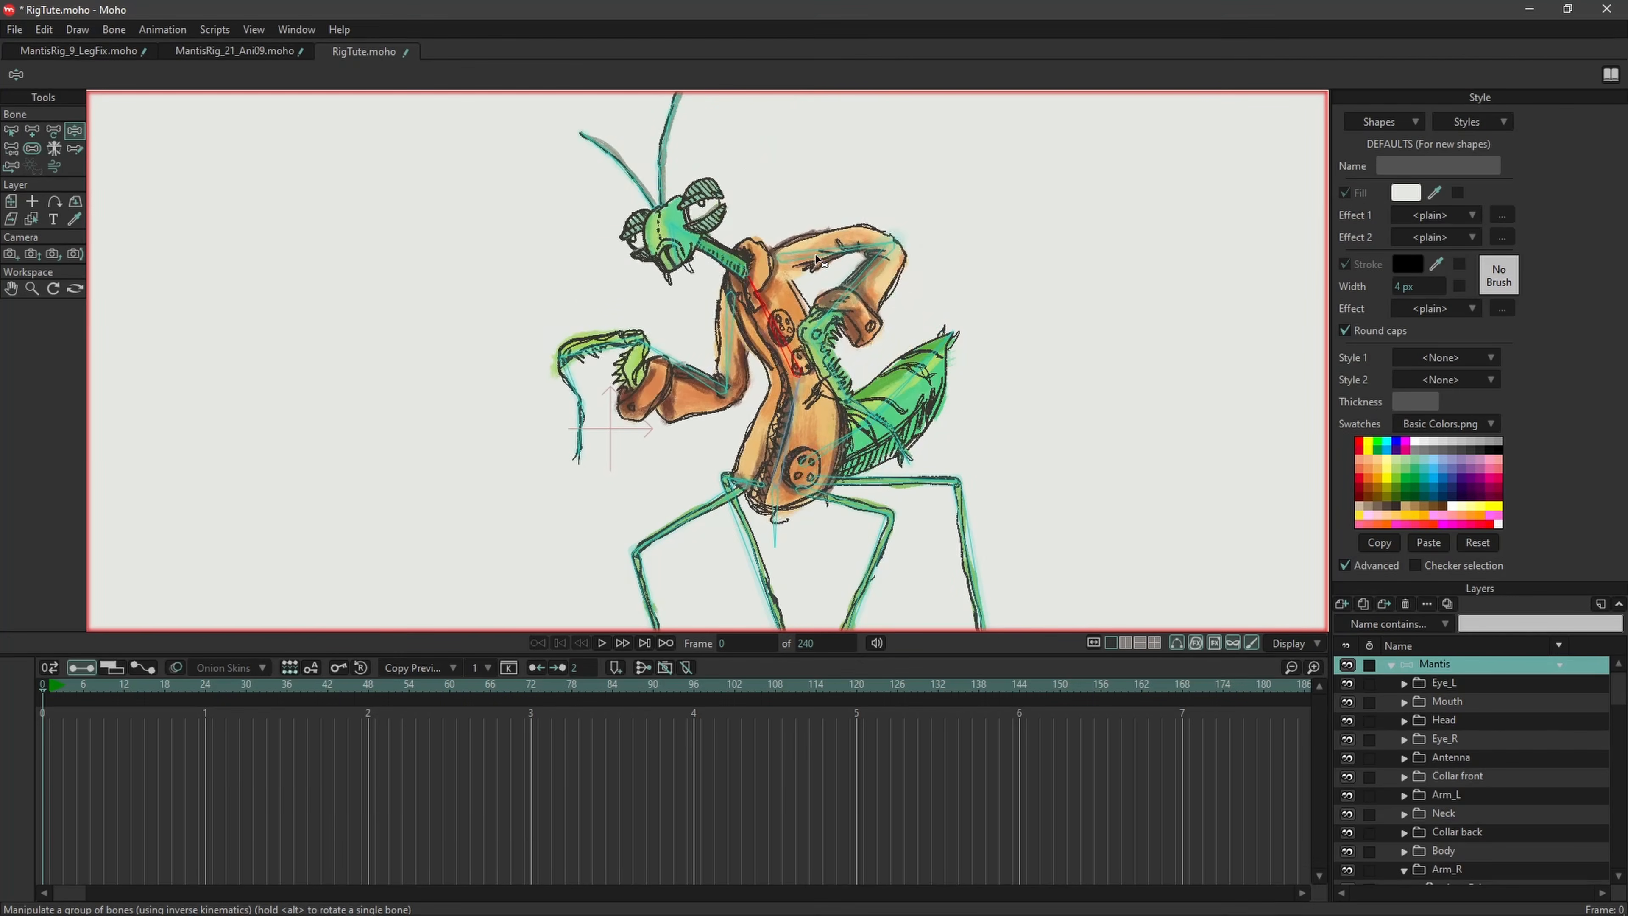
{"action": "left_click_drag", "start_coordinate": [846, 452], "coordinate": [986, 533]}
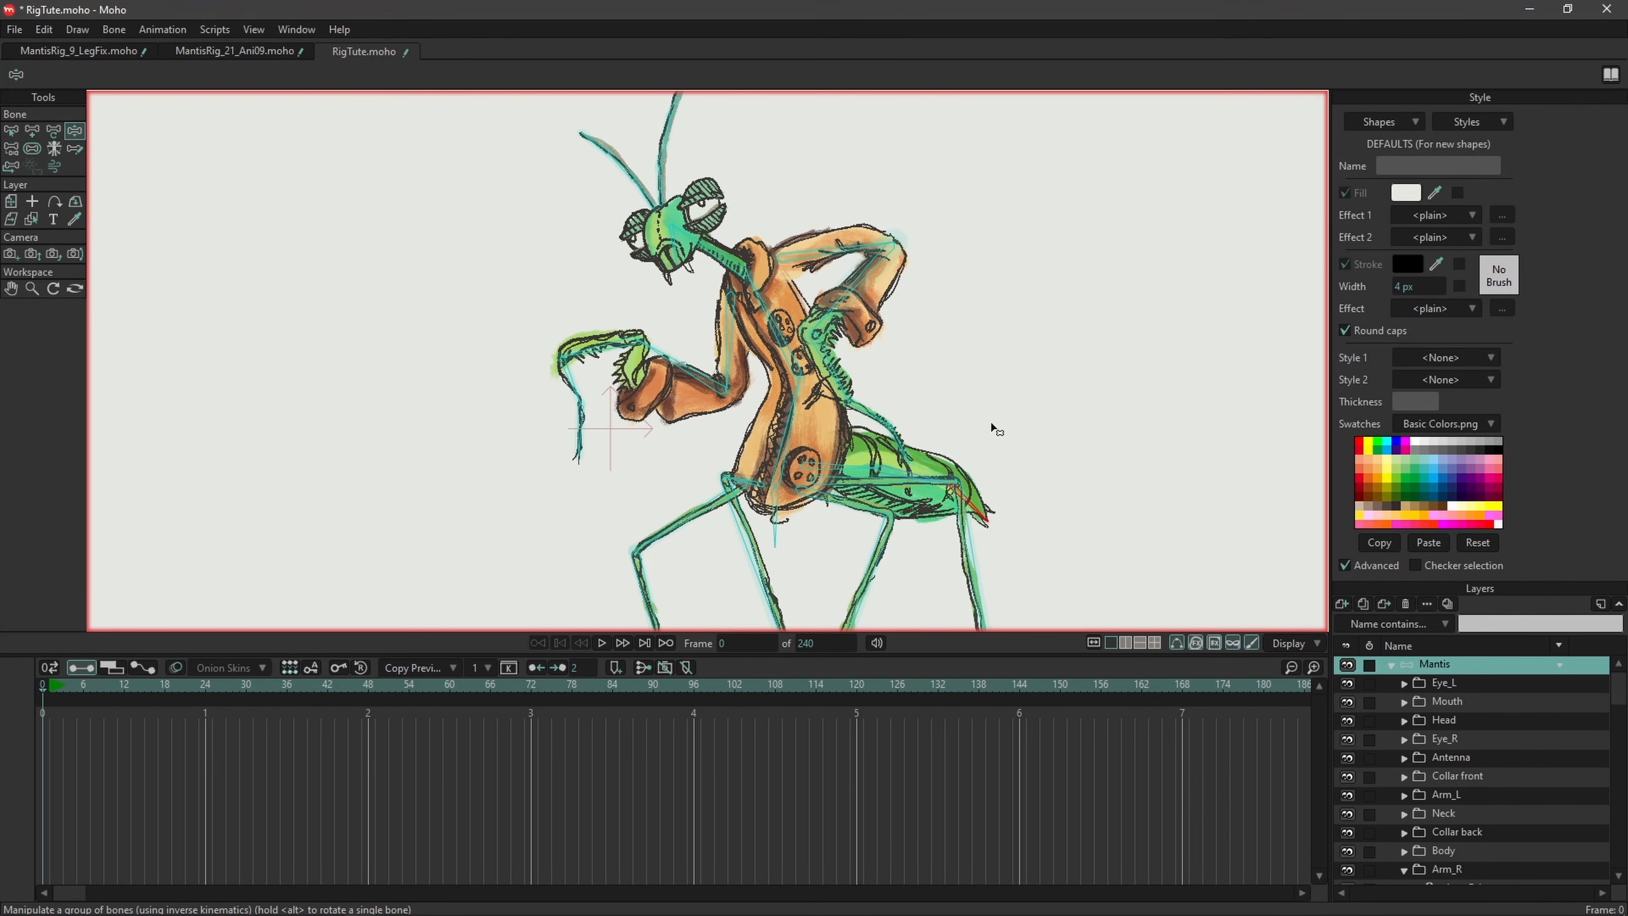
{"action": "left_click_drag", "start_coordinate": [991, 424], "coordinate": [921, 303]}
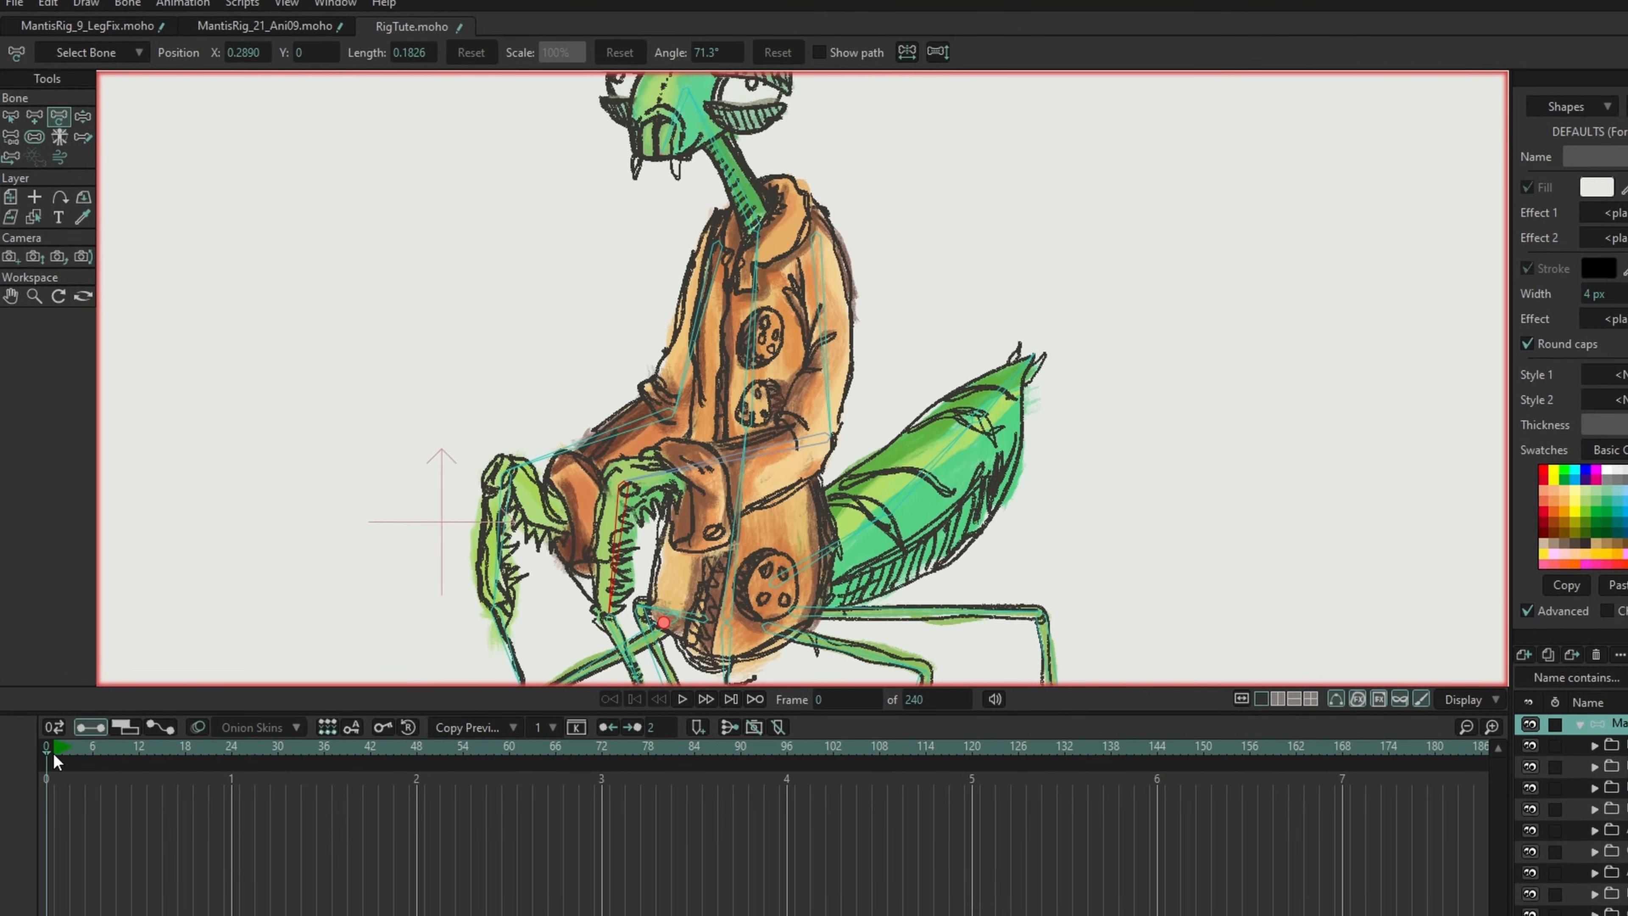
Step: Test how the front arm deforms and stretches by moving its bones
{"action": "left_click", "coordinate": [53, 729]}
{"action": "left_click_drag", "start_coordinate": [811, 489], "coordinate": [1021, 514]}
{"action": "left_click", "coordinate": [134, 23]}
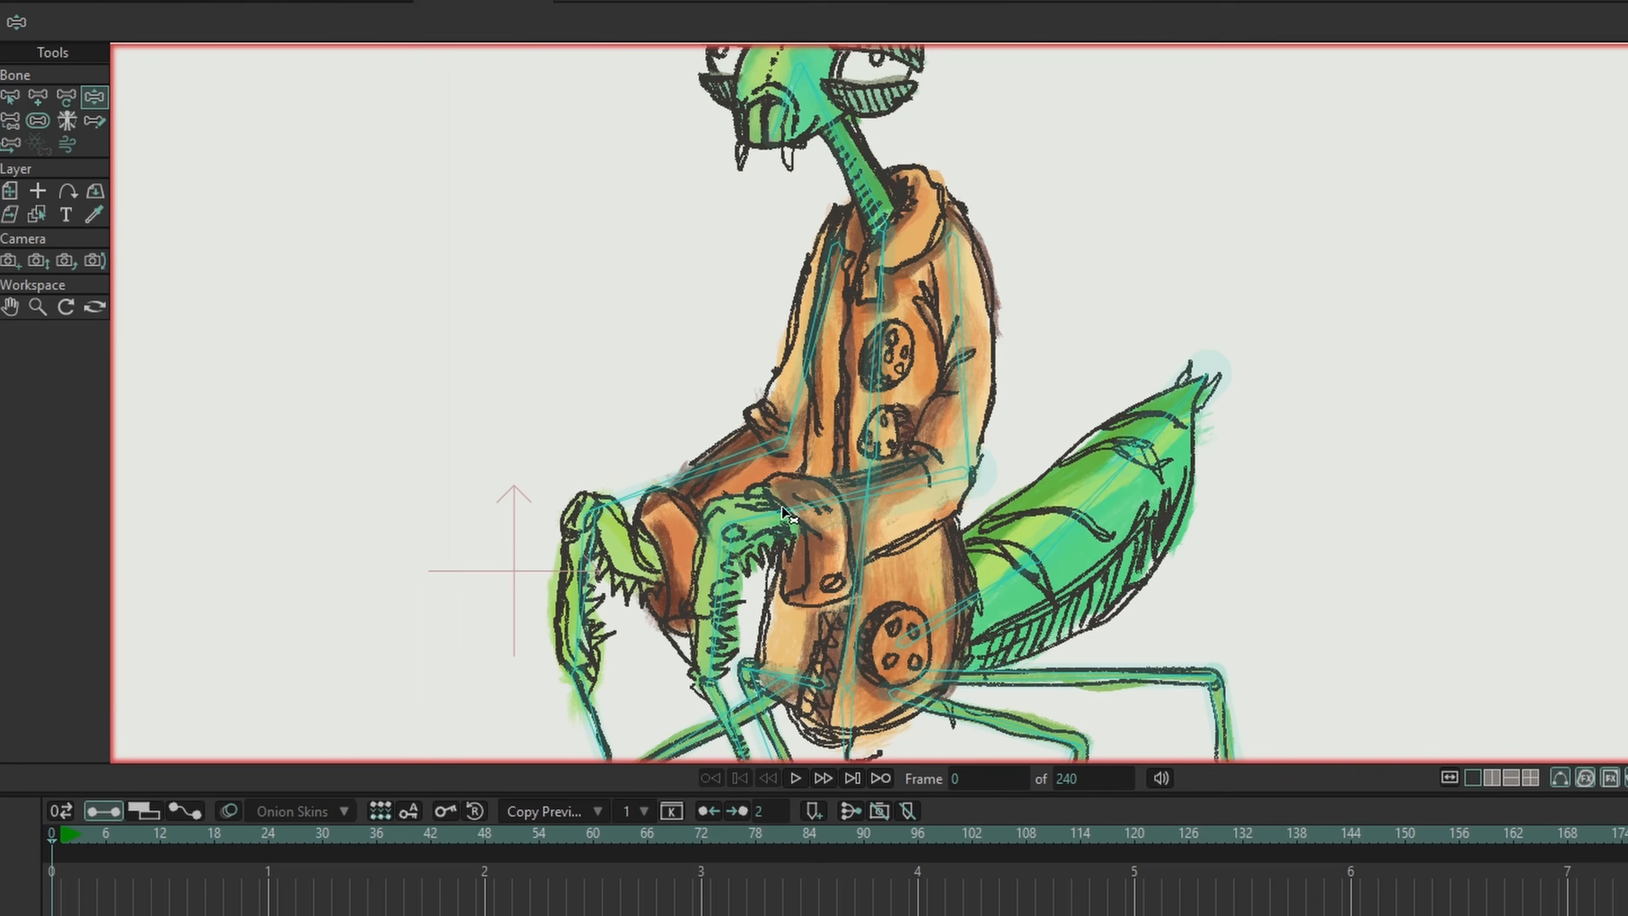
{"action": "left_click_drag", "start_coordinate": [833, 497], "coordinate": [1280, 737]}
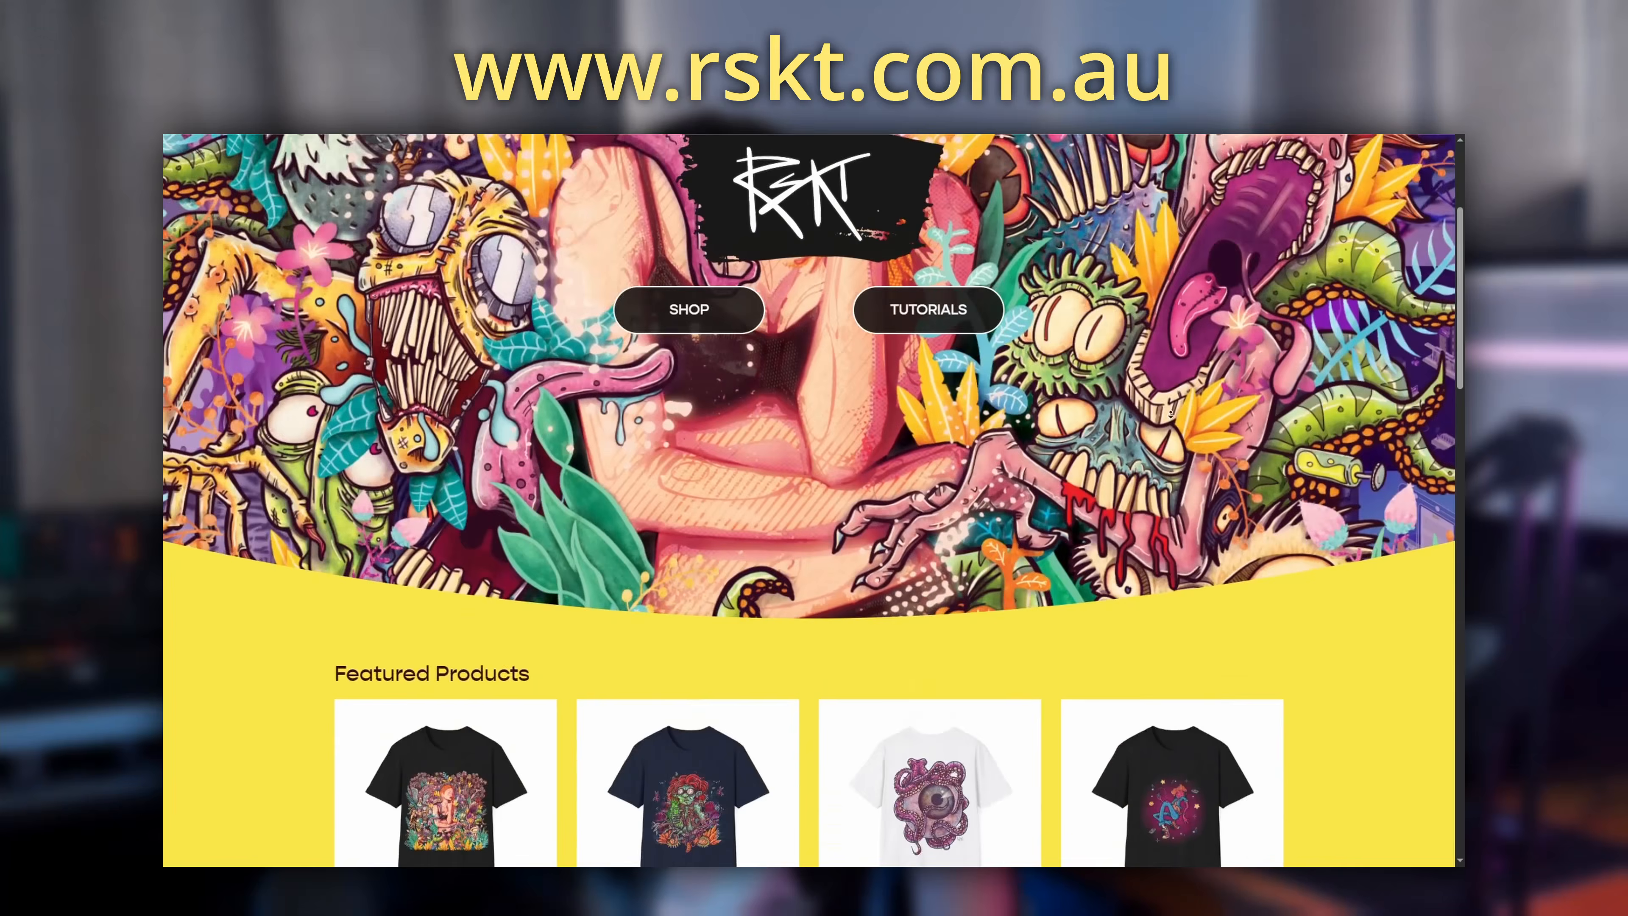
Step: Switch to the RSKT website and browse its merchandise, tutorial, course and blog pages
{"action": "scroll", "coordinate": [1171, 415], "scroll_direction": "down", "scroll_amount": 10}
{"action": "scroll", "coordinate": [1170, 414], "scroll_direction": "down", "scroll_amount": 10}
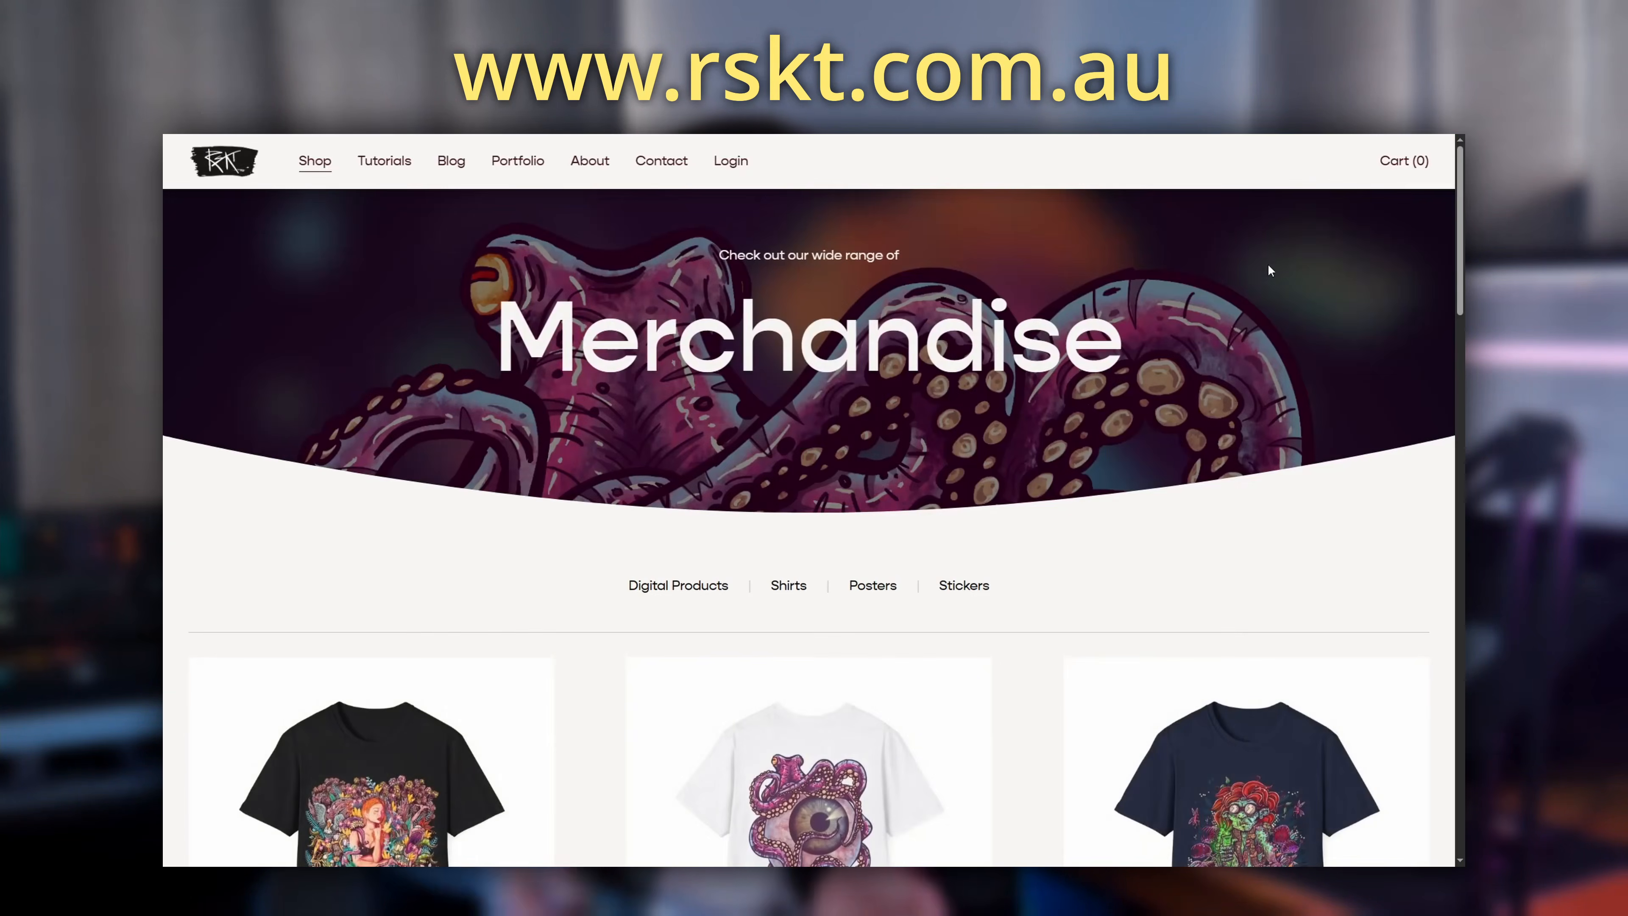
{"action": "scroll", "coordinate": [1269, 289], "scroll_direction": "down", "scroll_amount": 10}
{"action": "scroll", "coordinate": [1274, 313], "scroll_direction": "down", "scroll_amount": 10}
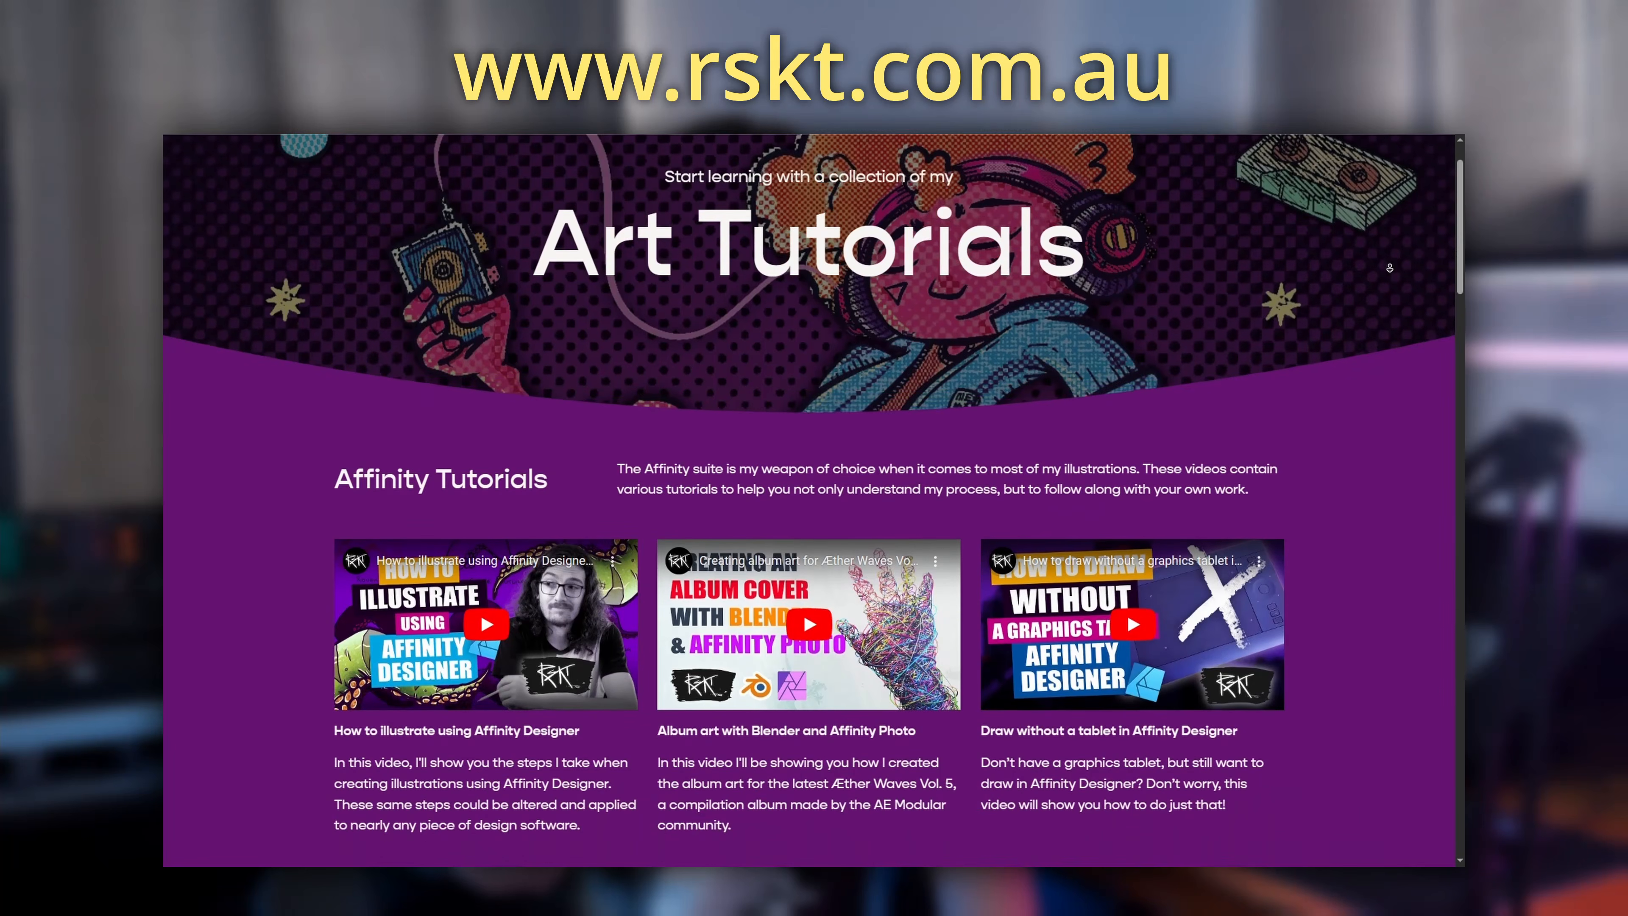
{"action": "scroll", "coordinate": [1390, 268], "scroll_direction": "down", "scroll_amount": 10}
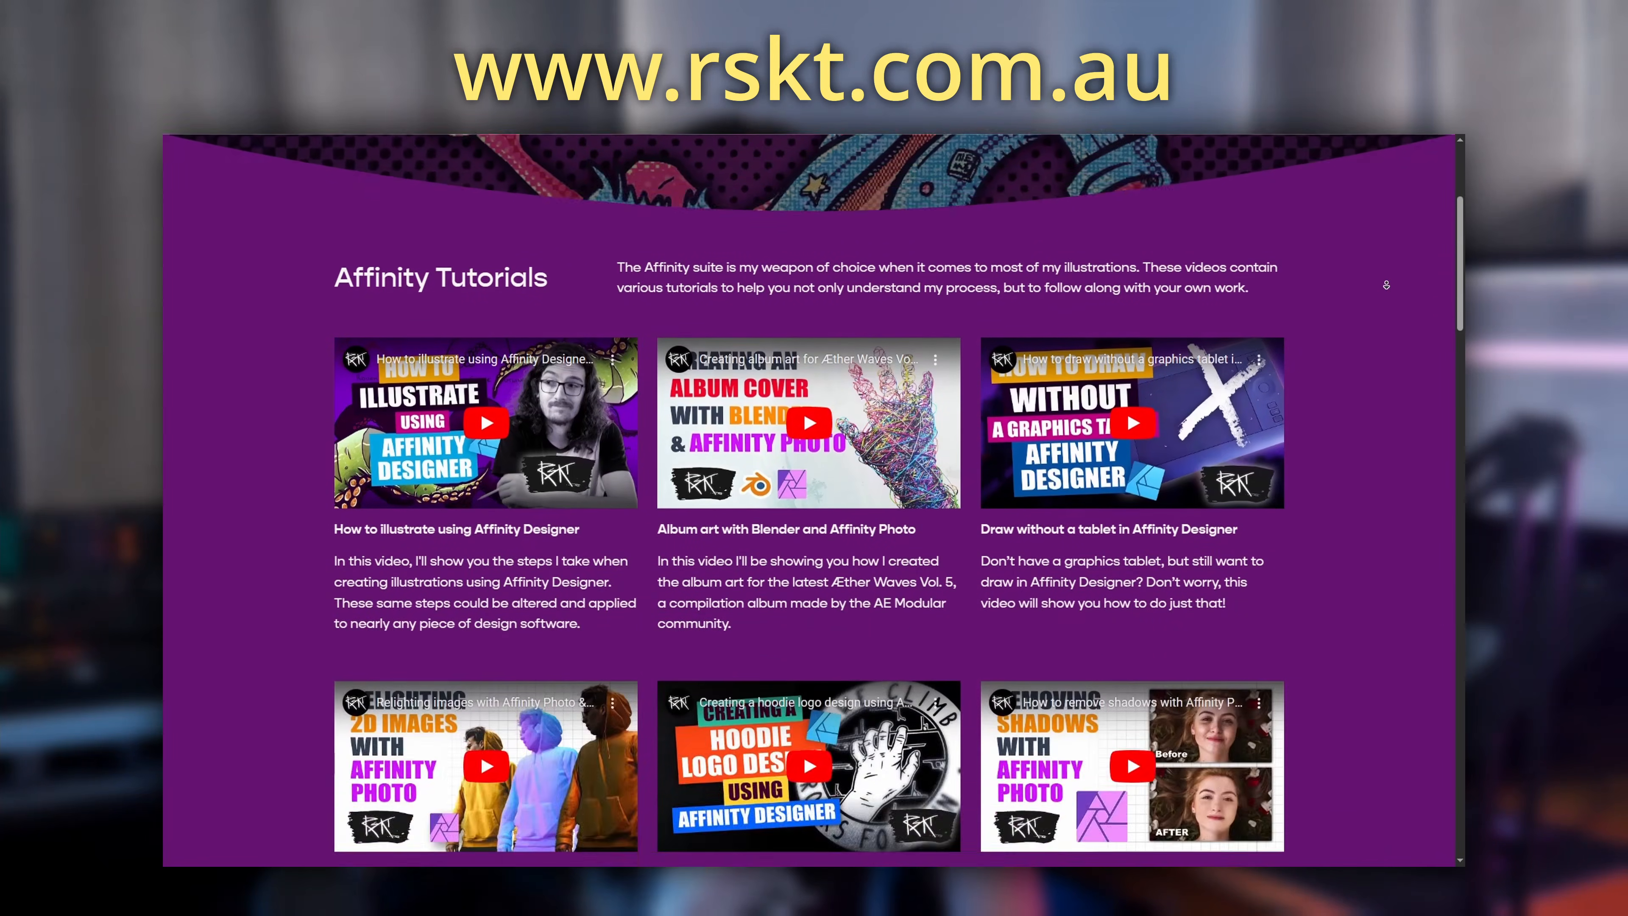
{"action": "scroll", "coordinate": [1386, 285], "scroll_direction": "down", "scroll_amount": 15}
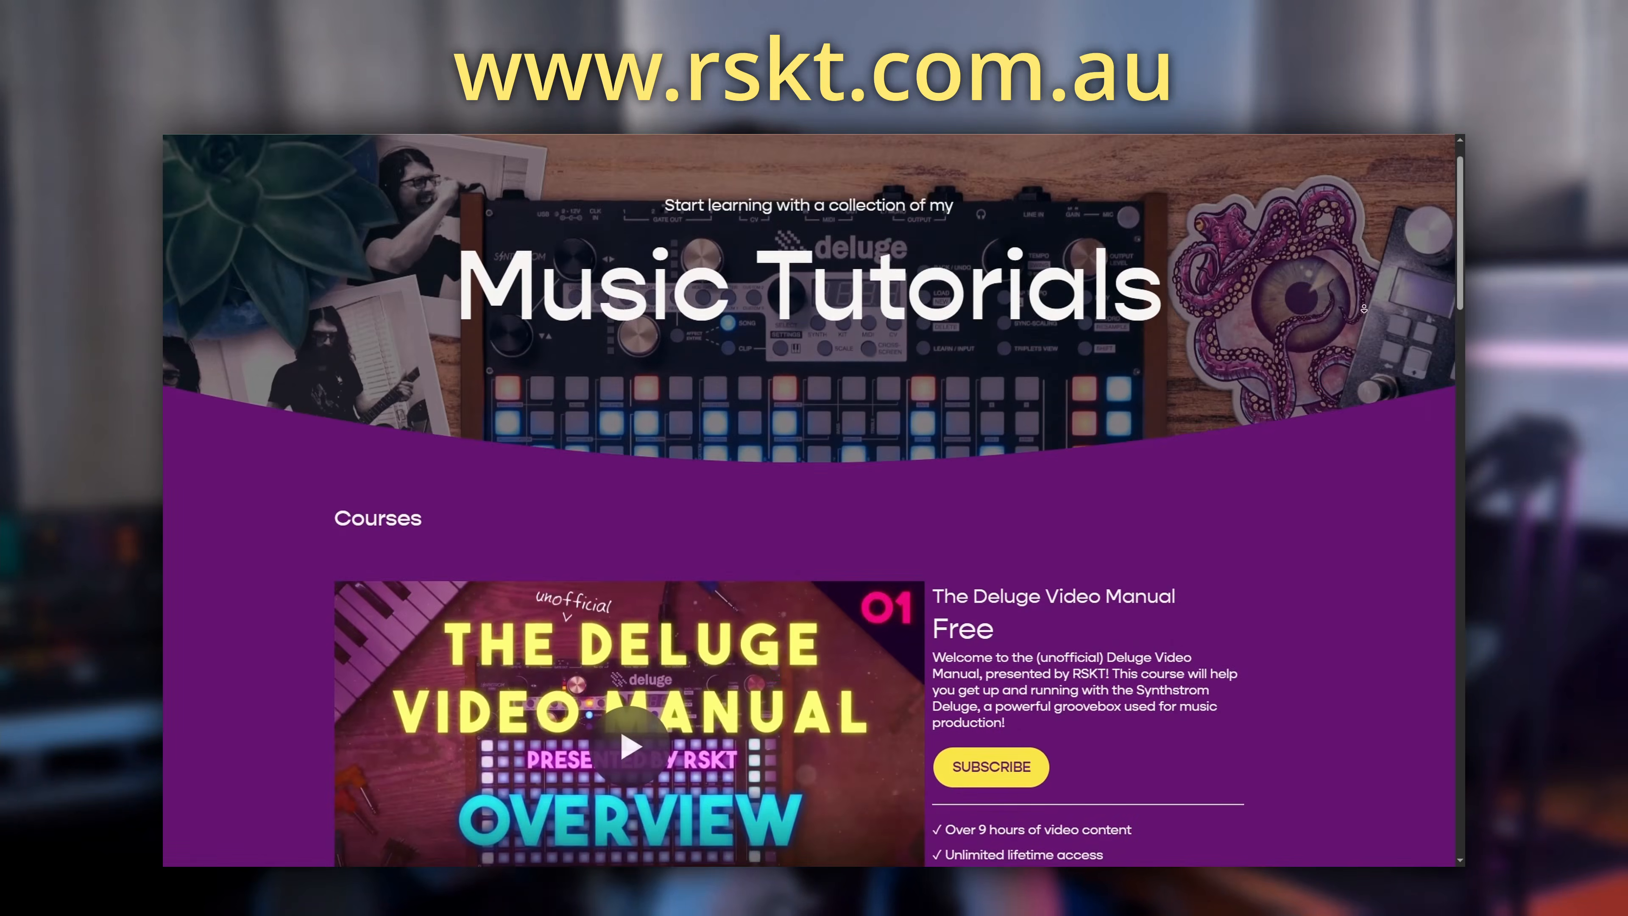
{"action": "scroll", "coordinate": [1367, 322], "scroll_direction": "down", "scroll_amount": 10}
{"action": "scroll", "coordinate": [1367, 322], "scroll_direction": "down", "scroll_amount": 10}
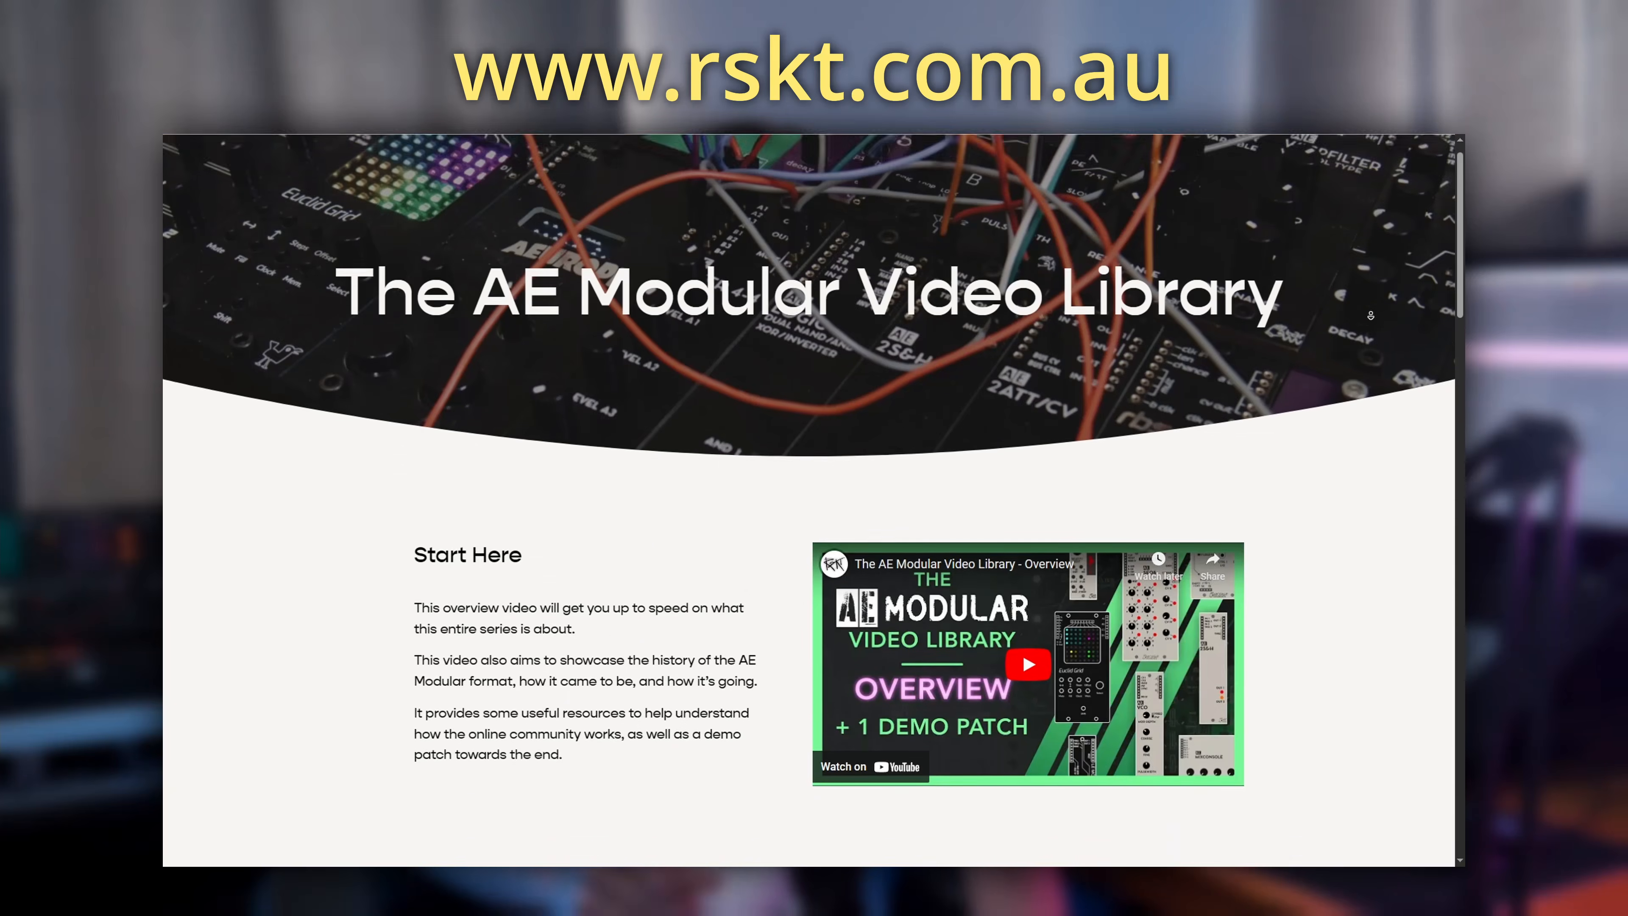
{"action": "scroll", "coordinate": [1371, 320], "scroll_direction": "down", "scroll_amount": 3}
{"action": "scroll", "coordinate": [1371, 321], "scroll_direction": "down", "scroll_amount": 10}
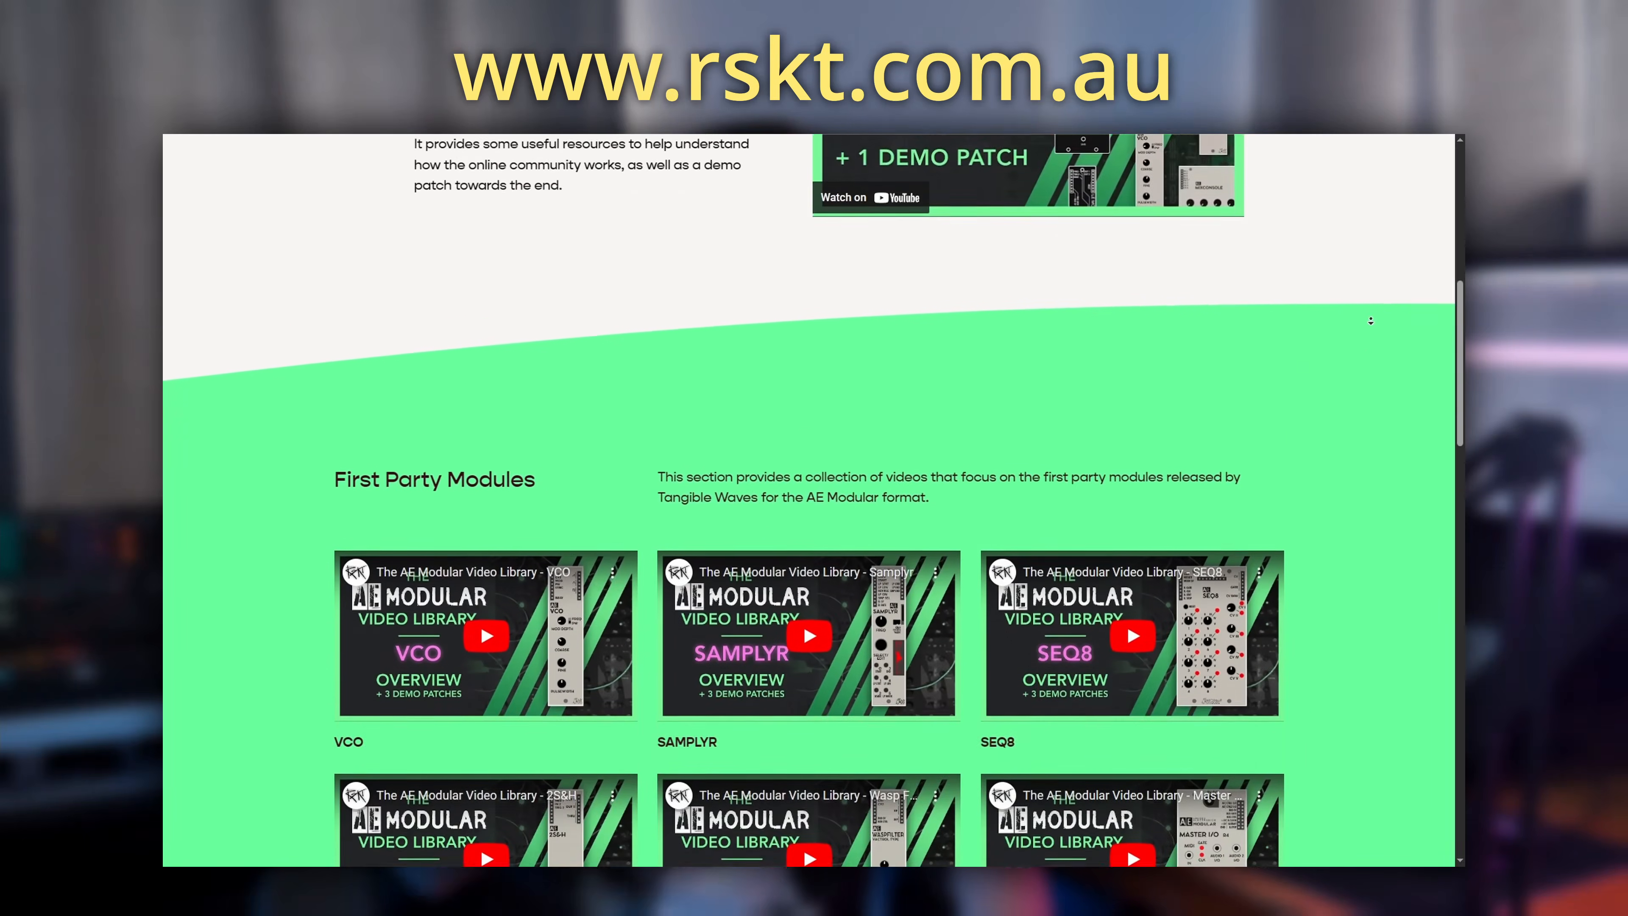
{"action": "scroll", "coordinate": [1370, 322], "scroll_direction": "down", "scroll_amount": 8}
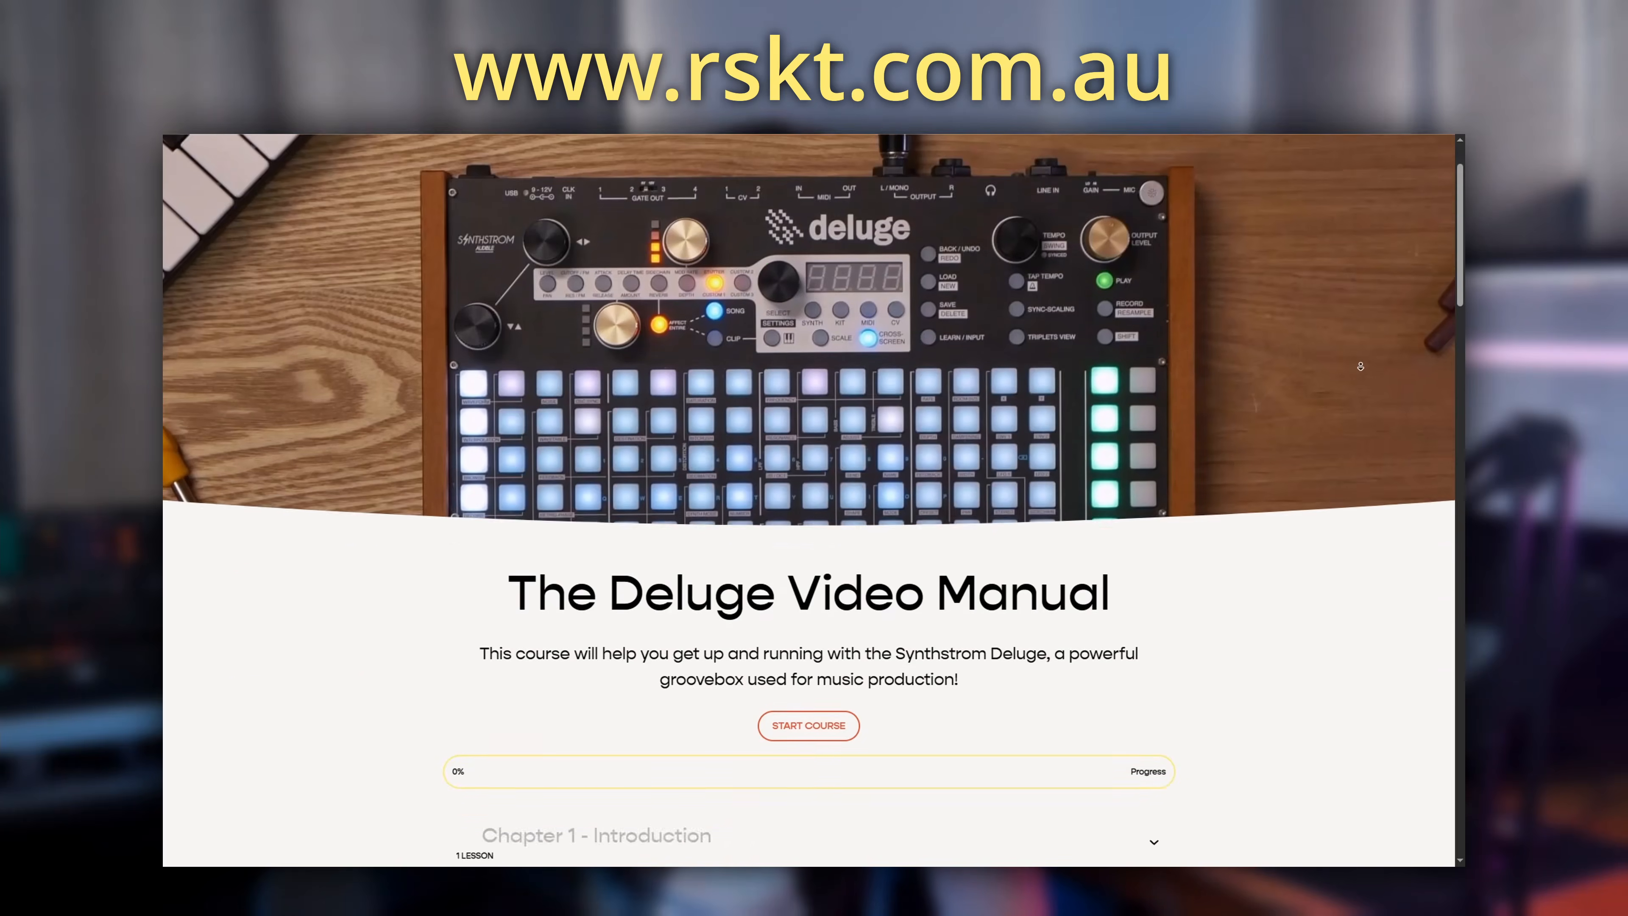
{"action": "scroll", "coordinate": [1360, 366], "scroll_direction": "down", "scroll_amount": 5}
{"action": "scroll", "coordinate": [1361, 367], "scroll_direction": "down", "scroll_amount": 5}
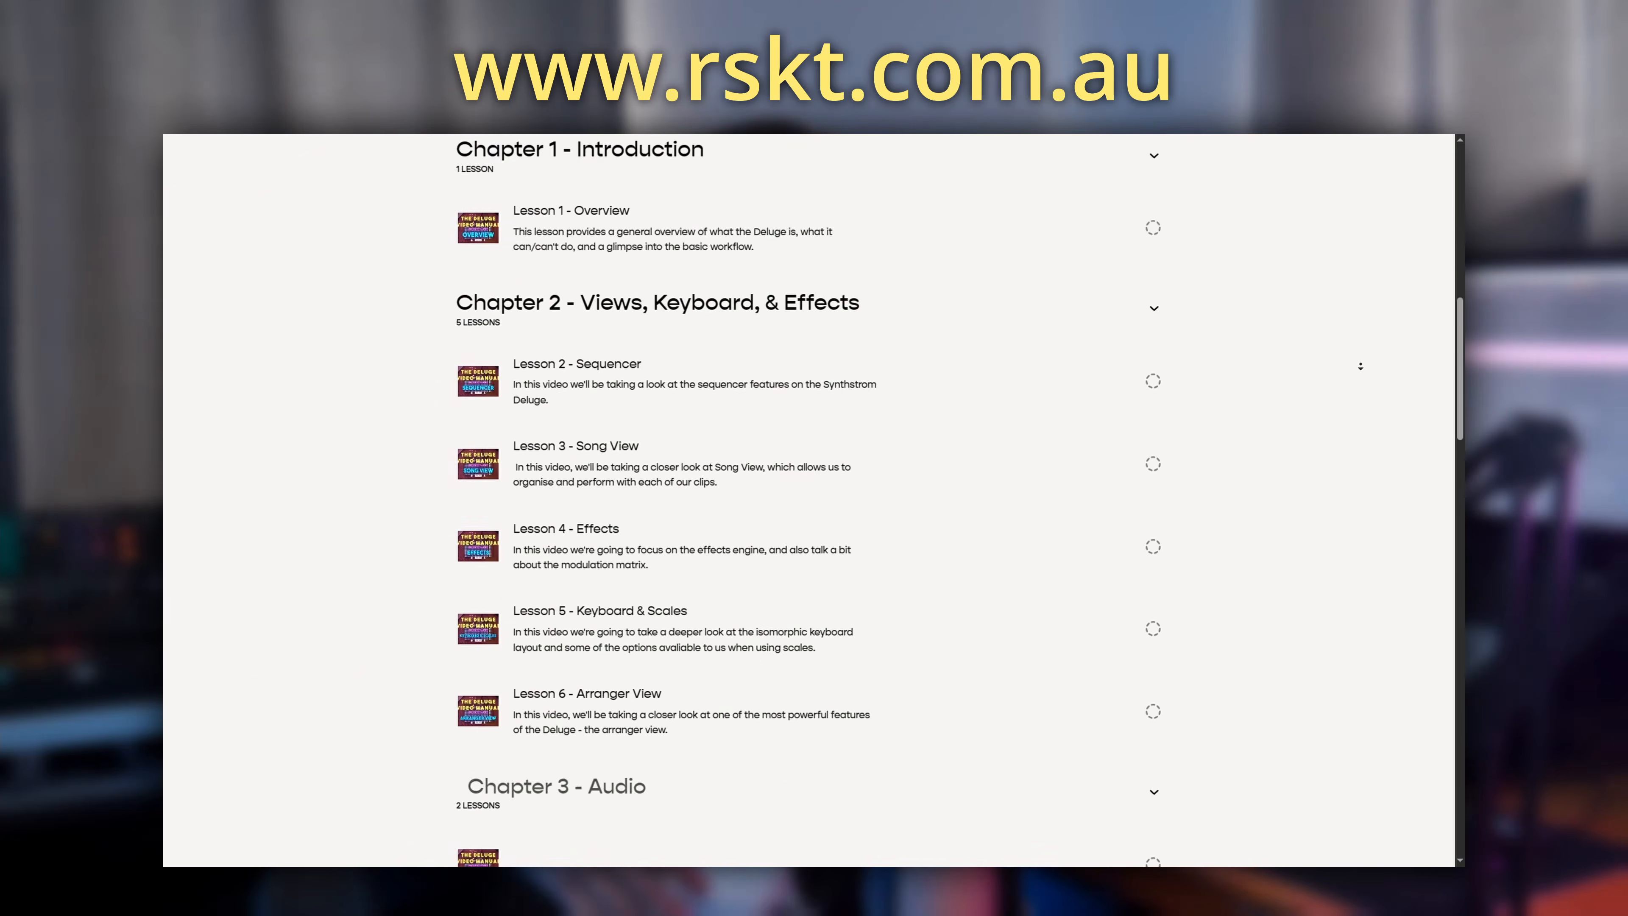
{"action": "scroll", "coordinate": [1361, 367], "scroll_direction": "down", "scroll_amount": 15}
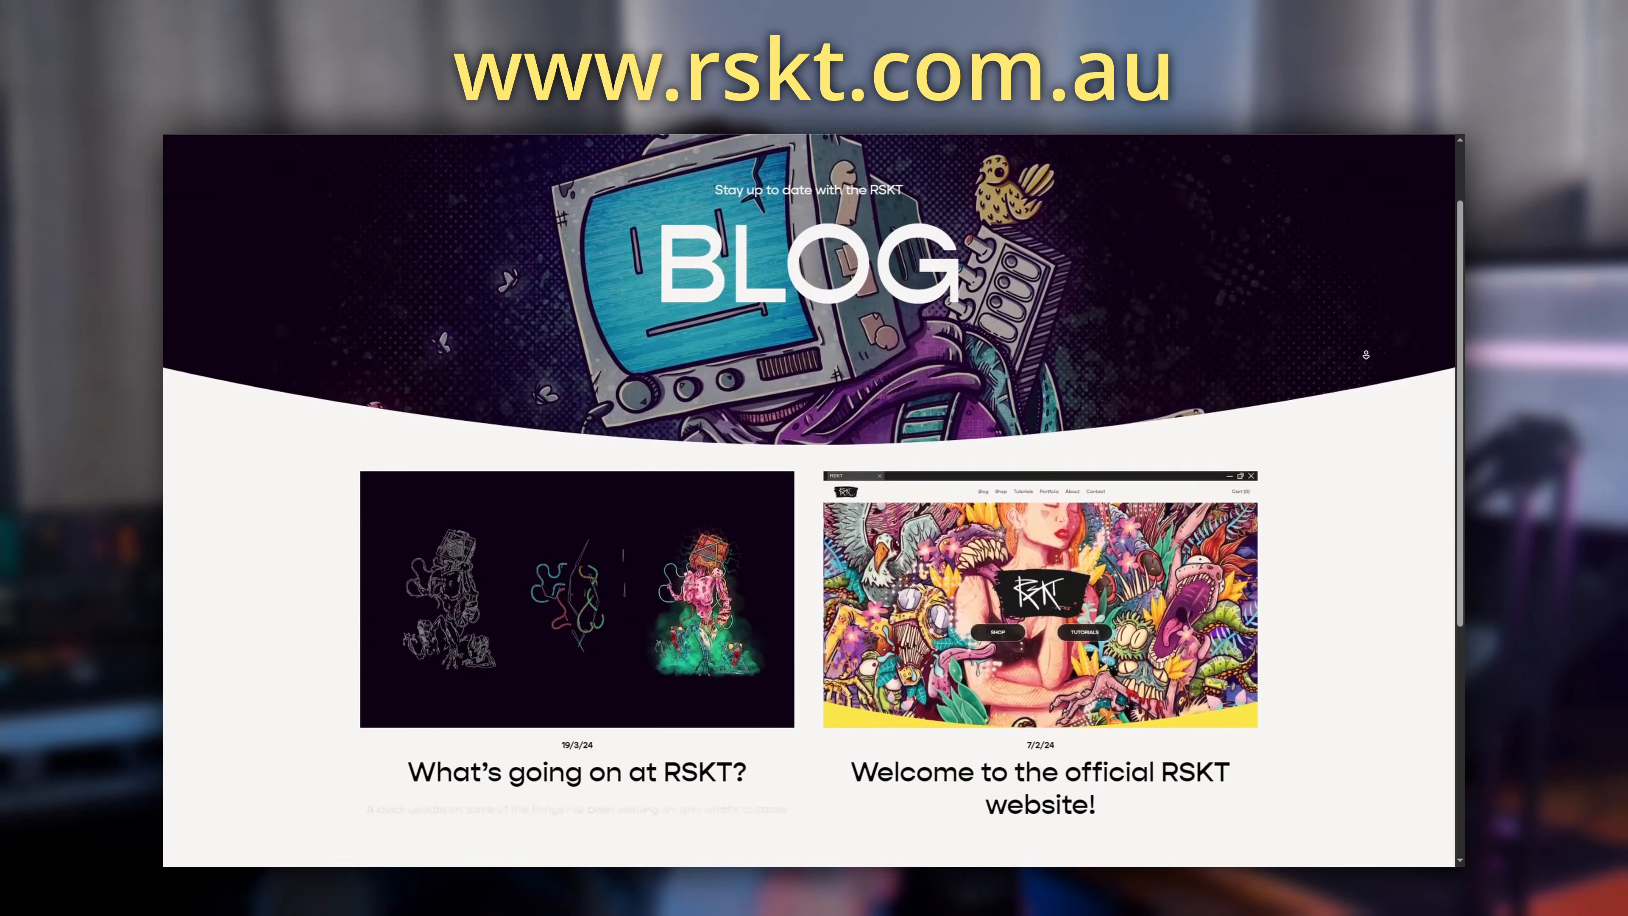
{"action": "scroll", "coordinate": [892, 237], "scroll_direction": "down", "scroll_amount": 3}
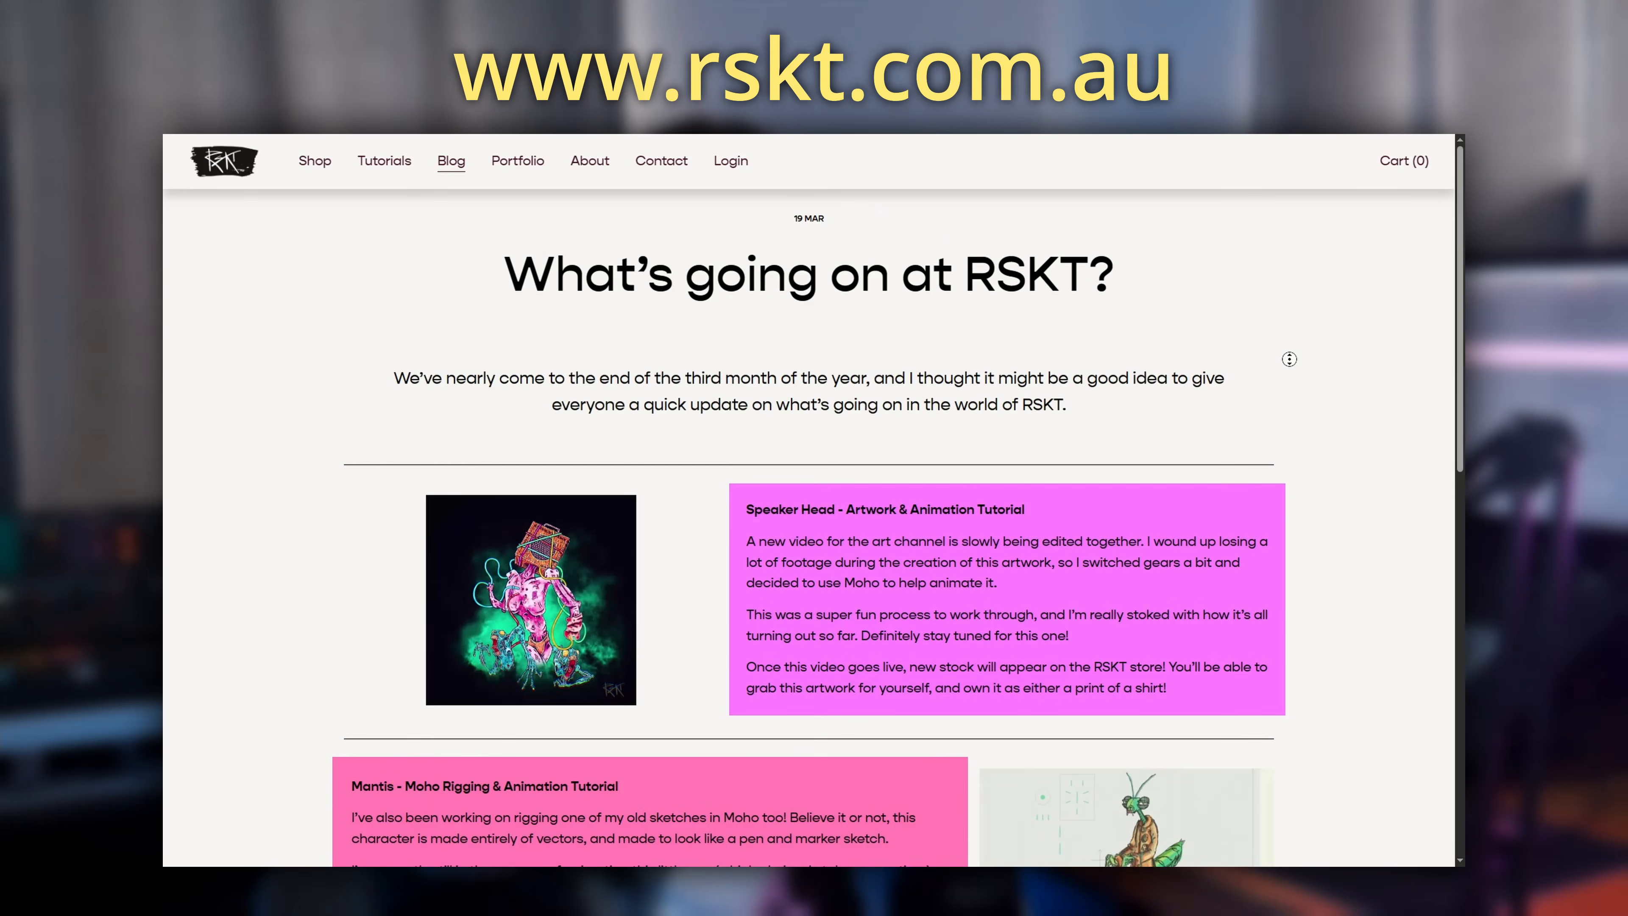
{"action": "scroll", "coordinate": [814, 501], "scroll_direction": "down", "scroll_amount": 6}
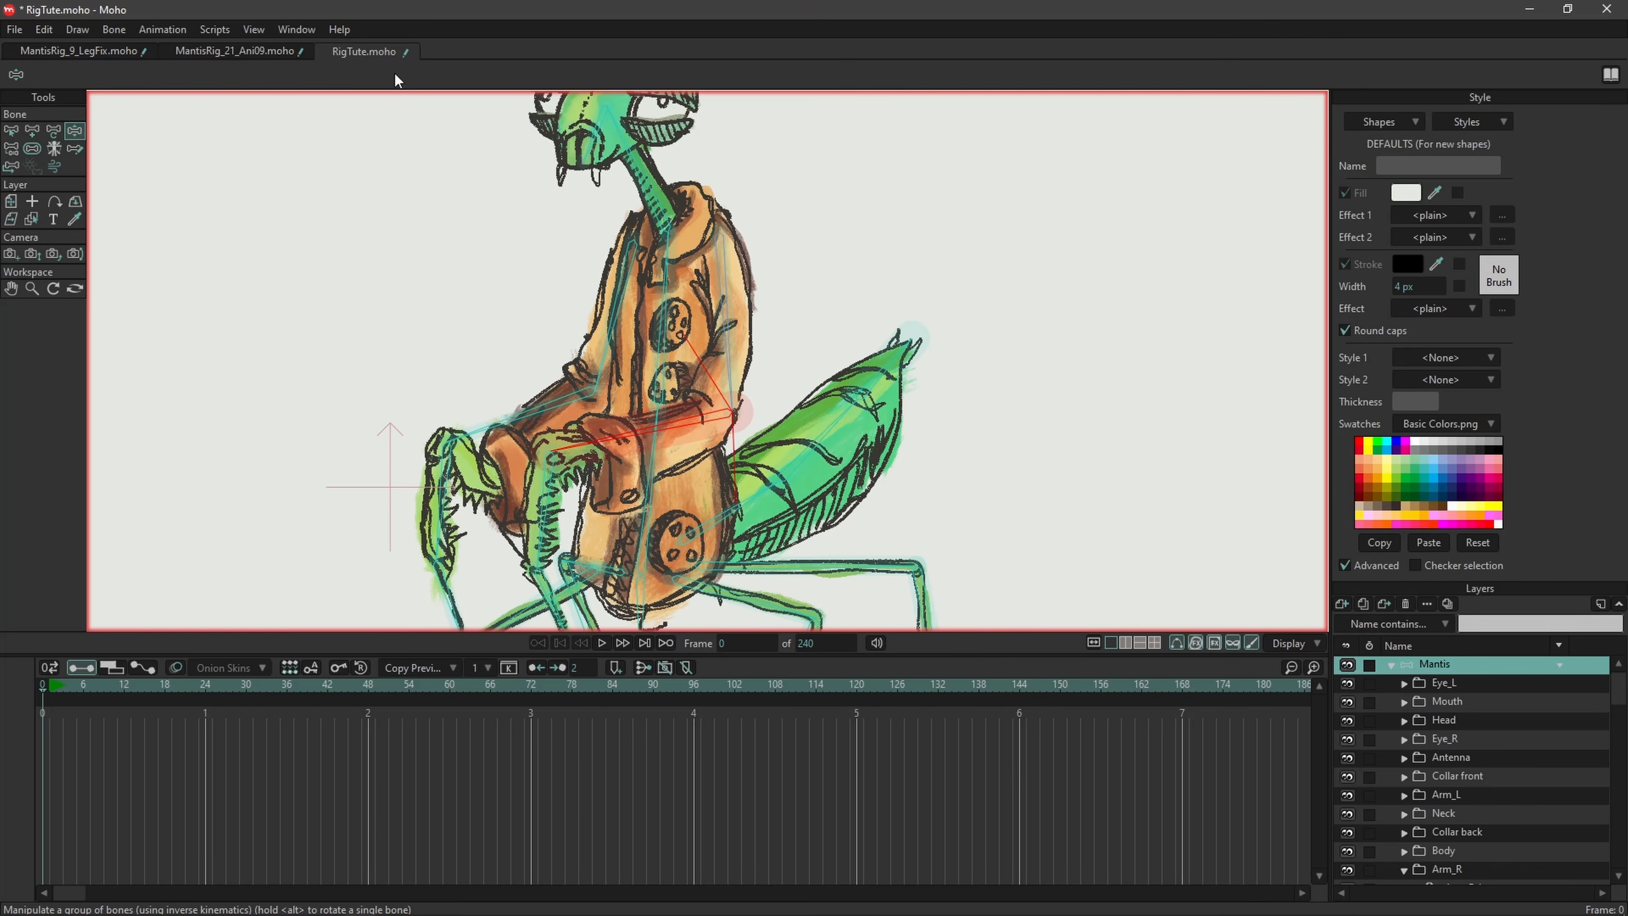
Step: Open the Actions window and create an action named Arm_L_b for the front forearm bone
{"action": "left_click", "coordinate": [296, 31]}
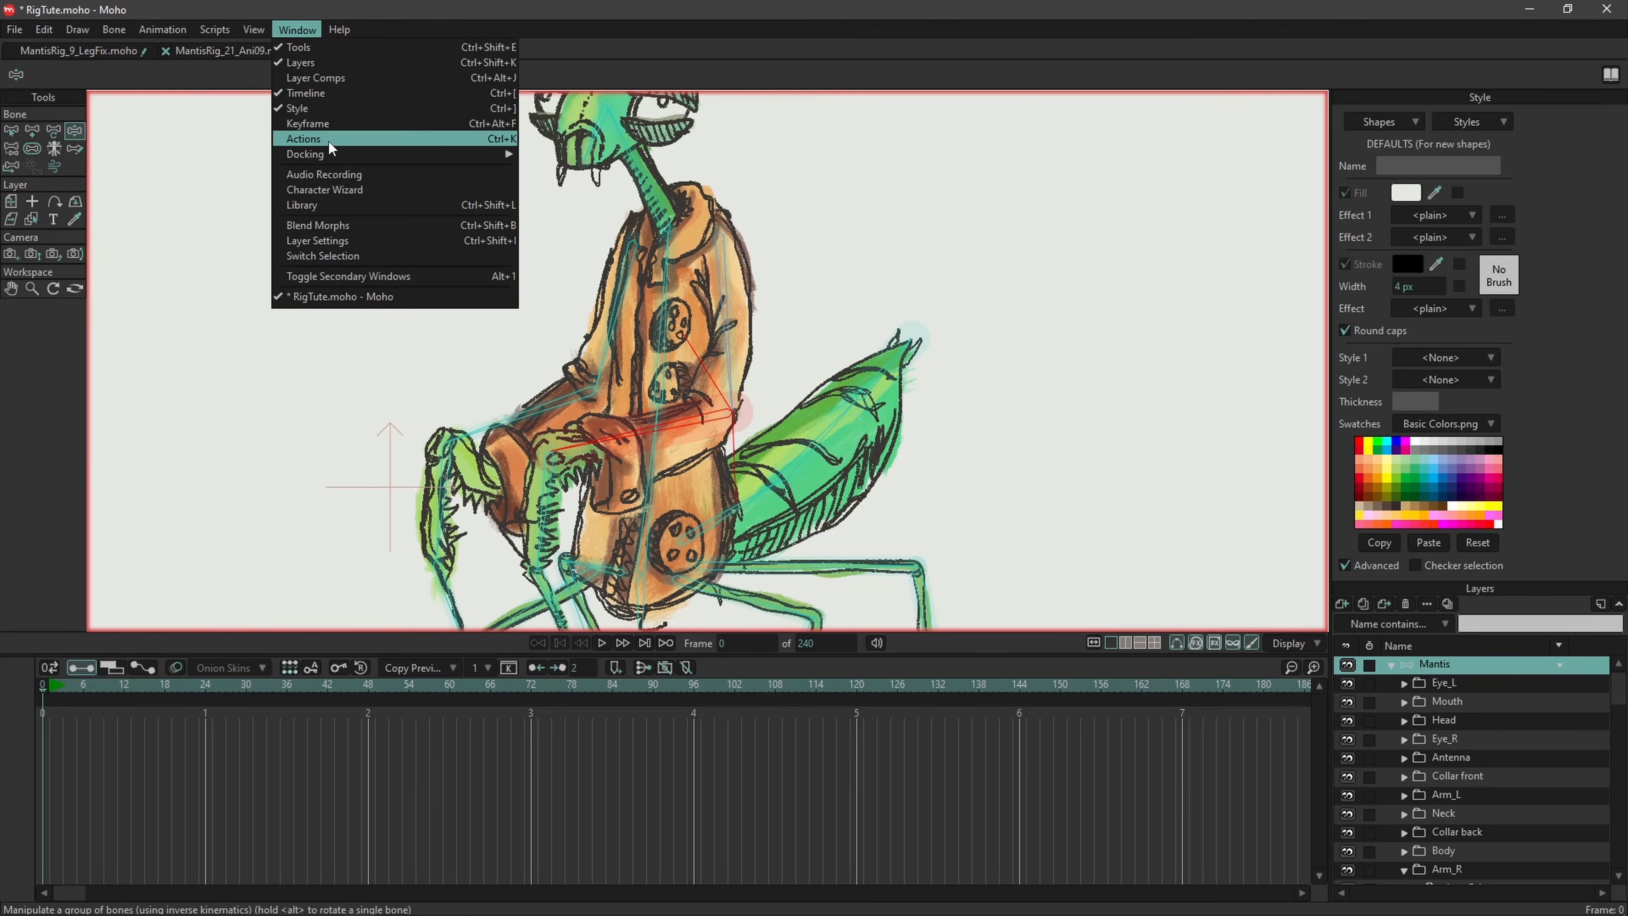
{"action": "left_click", "coordinate": [509, 139]}
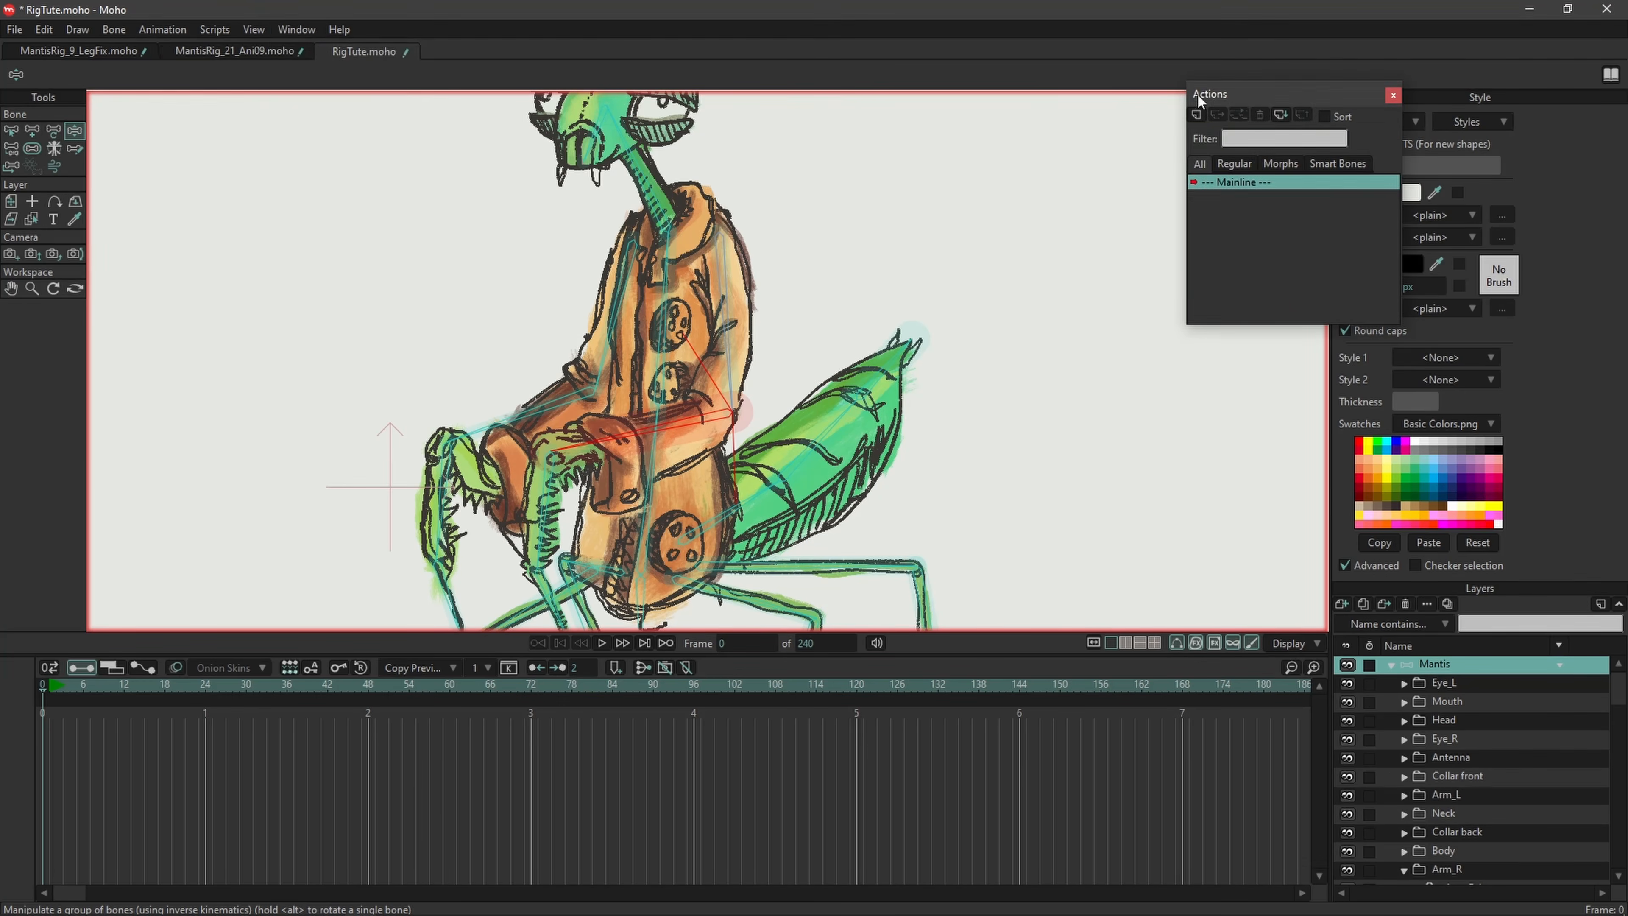
{"action": "left_click_drag", "start_coordinate": [1259, 101], "coordinate": [1165, 133]}
{"action": "left_click", "coordinate": [1105, 143]}
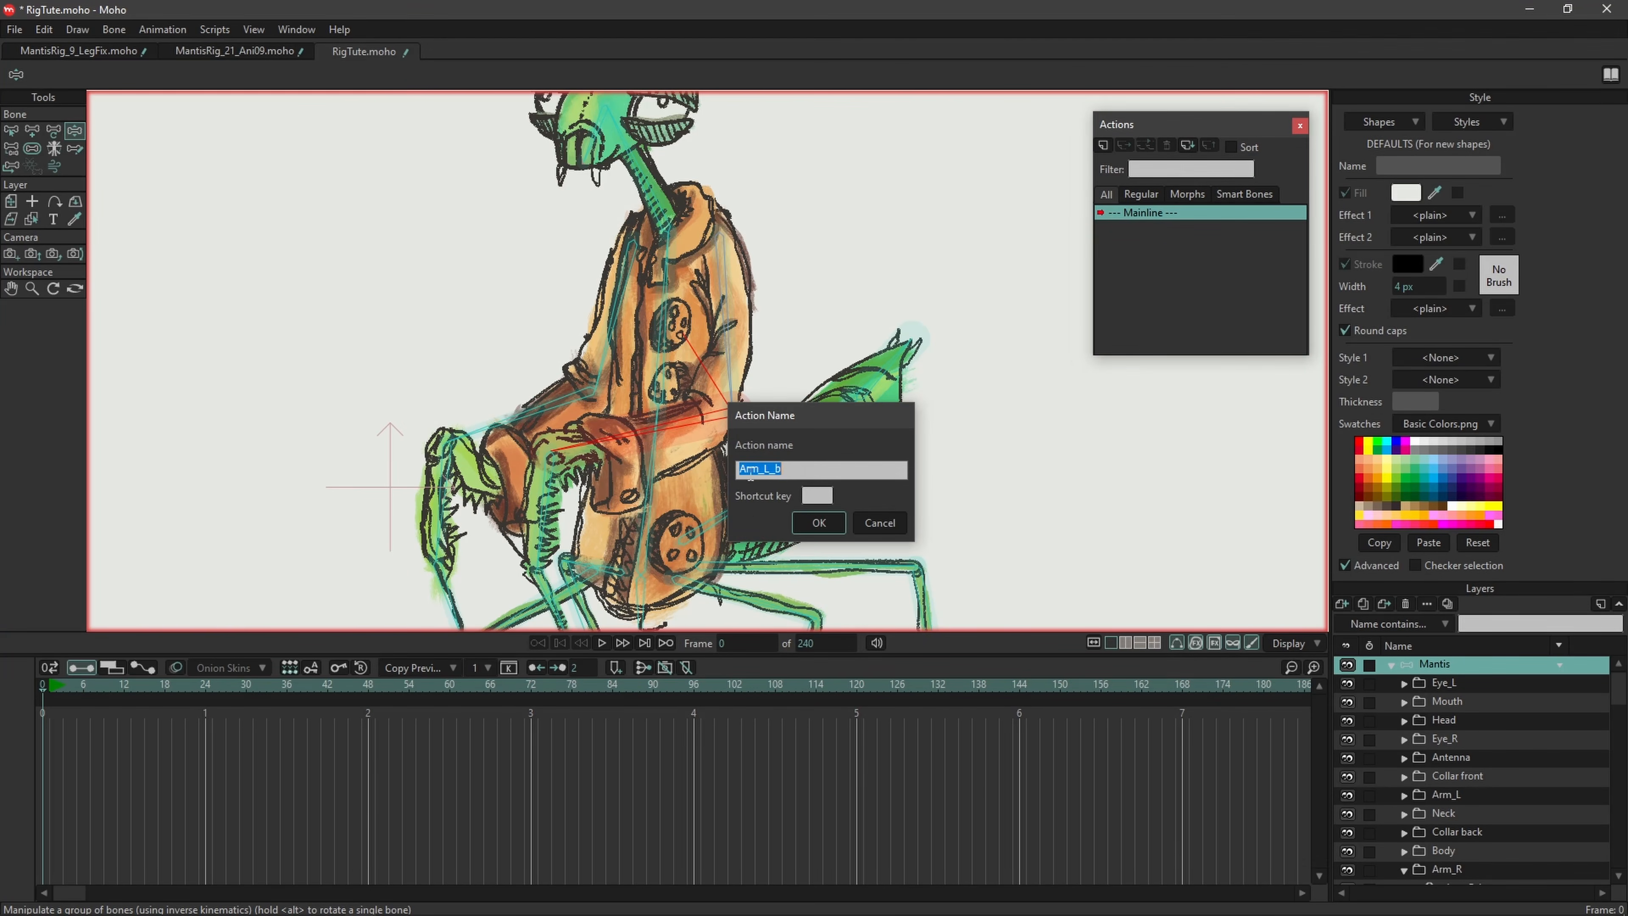
{"action": "left_click", "coordinate": [816, 529]}
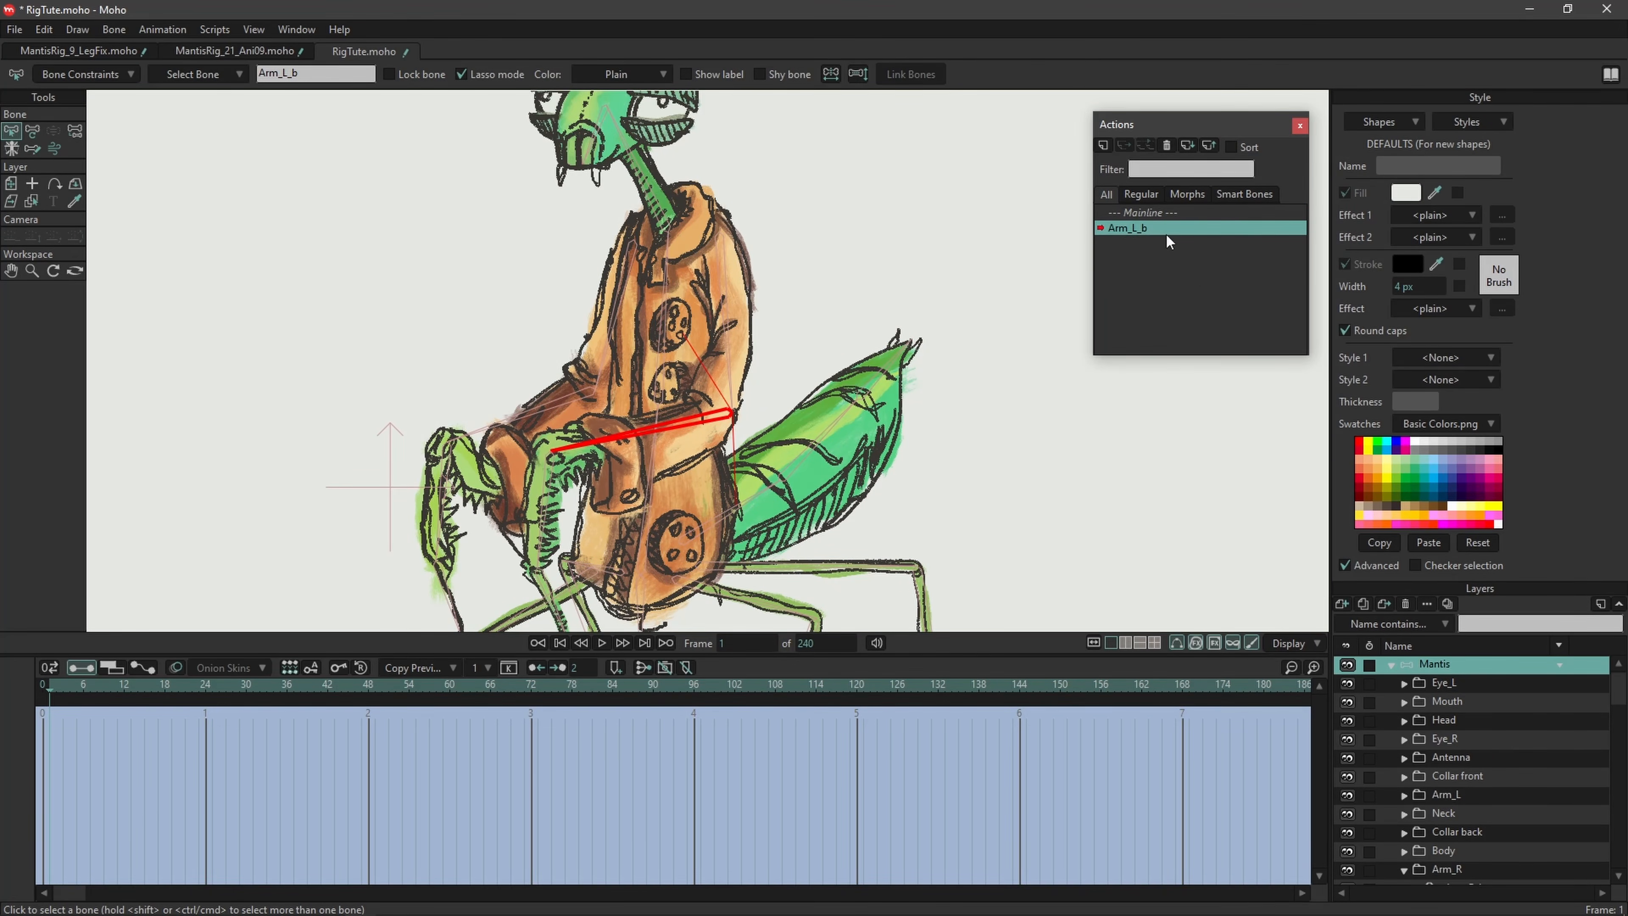
Step: At frame 48 of the Arm_L_b action, rotate the forearm bone down until the arm hangs extended
{"action": "left_click", "coordinate": [373, 718]}
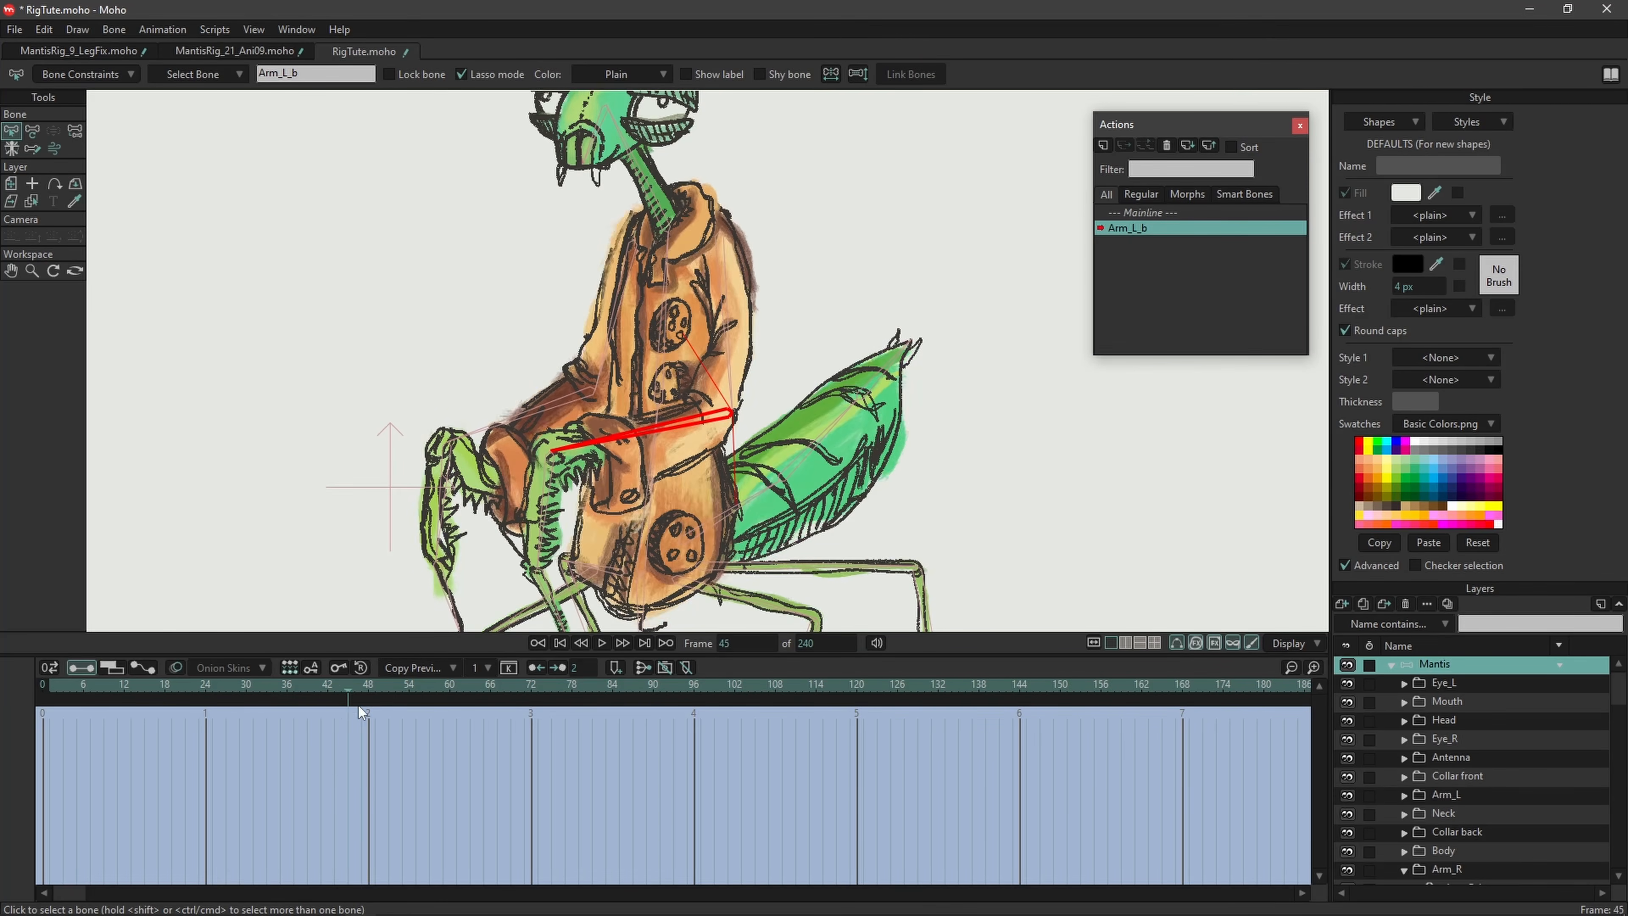
{"action": "key", "text": "t"}
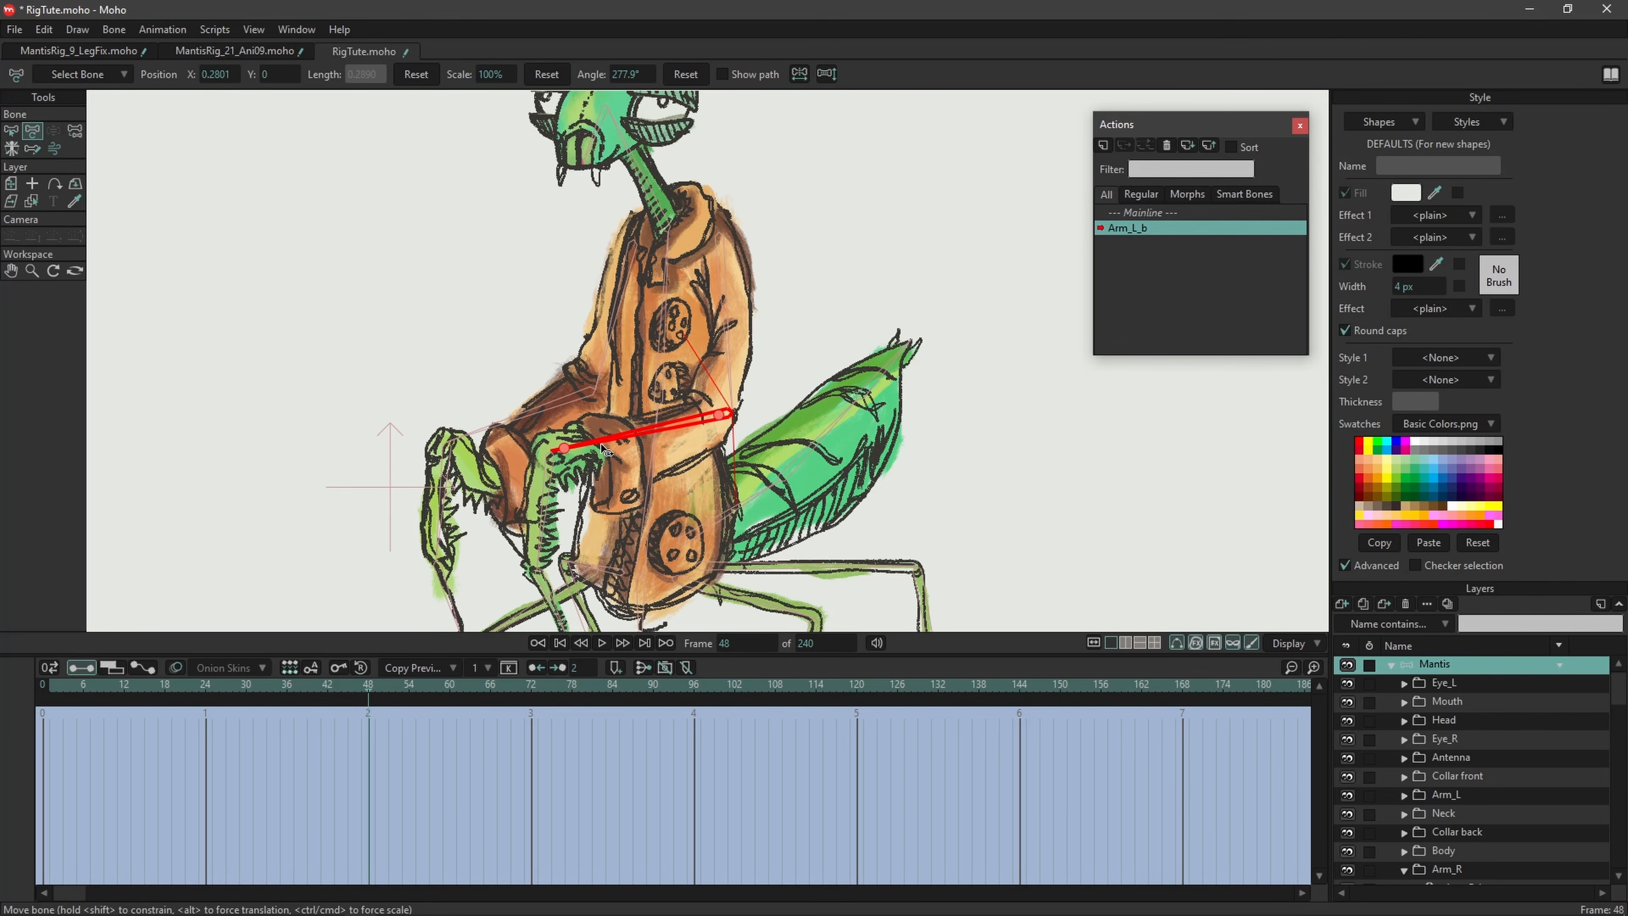
{"action": "left_click_drag", "start_coordinate": [605, 449], "coordinate": [765, 537]}
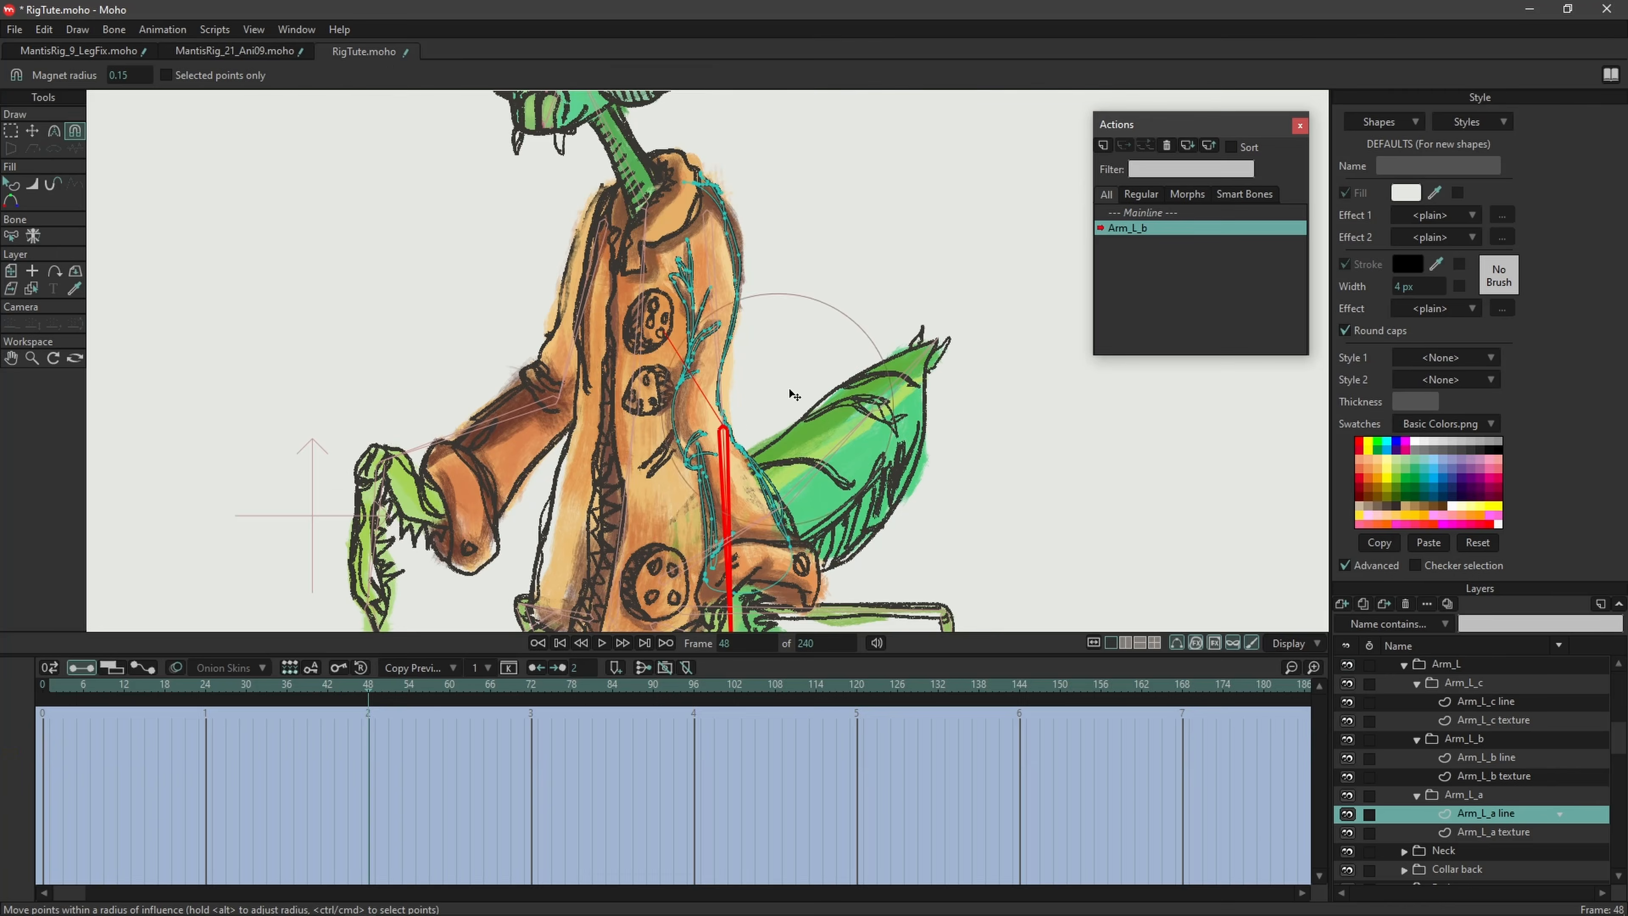
Step: Reshape the Arm_L_a line and texture around the elbow with a smaller magnet radius, scrub the action, and return to Mainline
{"action": "left_click_drag", "start_coordinate": [815, 373], "coordinate": [709, 385], "text": "alt"}
{"action": "scroll", "coordinate": [761, 372], "scroll_direction": "up", "scroll_amount": 1}
{"action": "scroll", "coordinate": [717, 442], "scroll_direction": "down", "scroll_amount": 3}
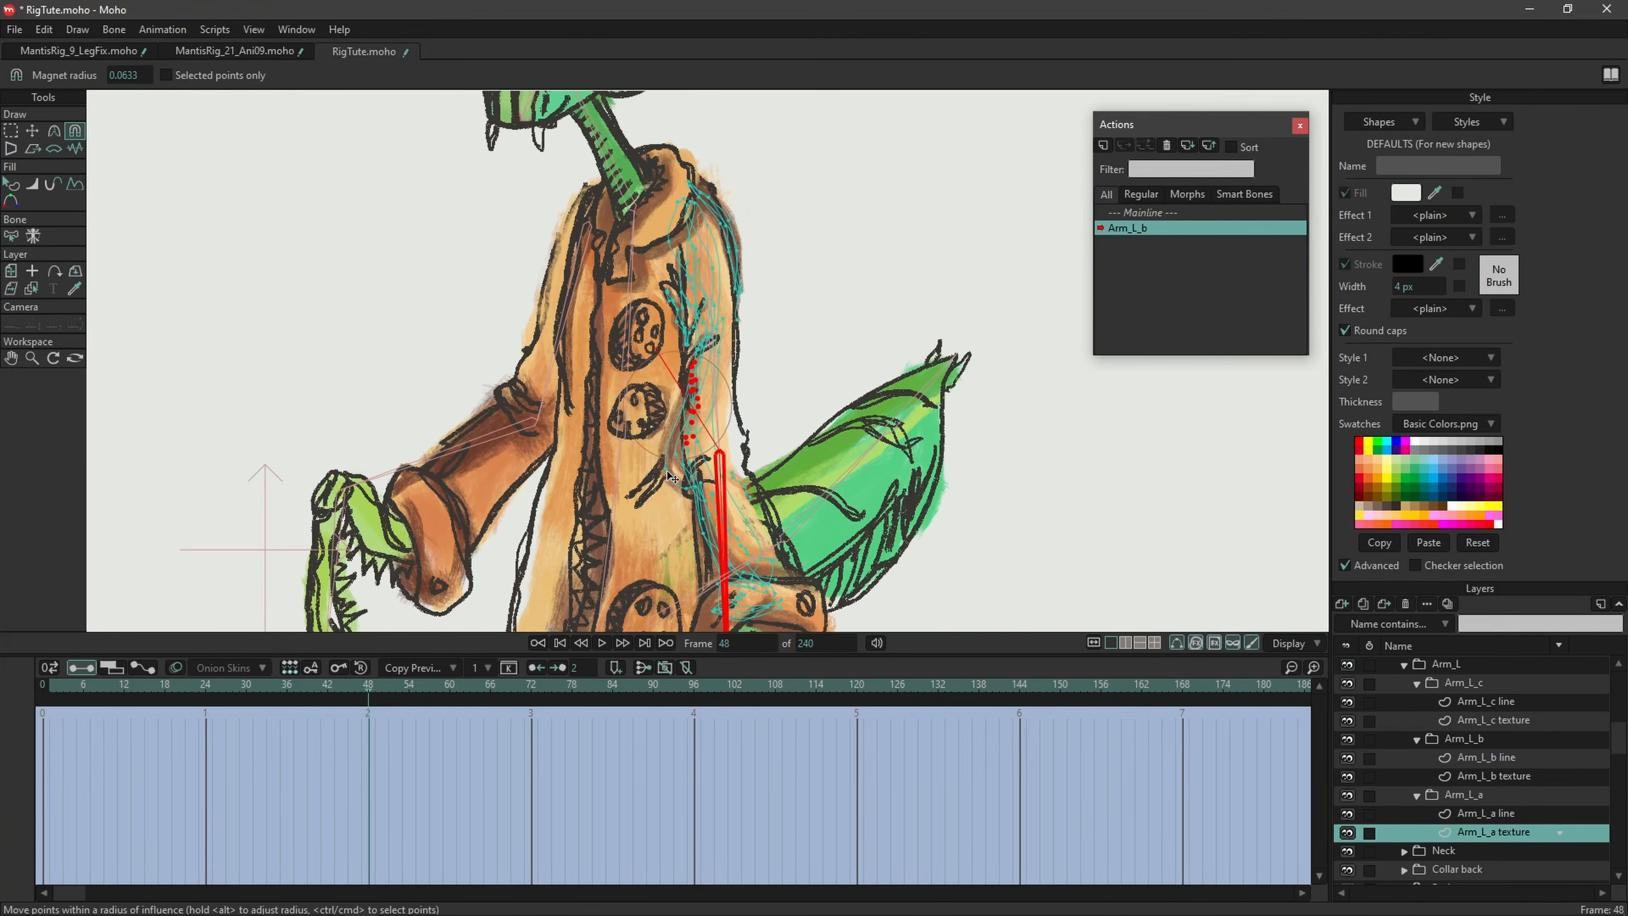
{"action": "left_click_drag", "start_coordinate": [679, 444], "coordinate": [694, 444]}
{"action": "scroll", "coordinate": [776, 466], "scroll_direction": "down", "scroll_amount": 2}
{"action": "left_click_drag", "start_coordinate": [380, 686], "coordinate": [41, 680]}
{"action": "double_click", "coordinate": [1153, 212]}
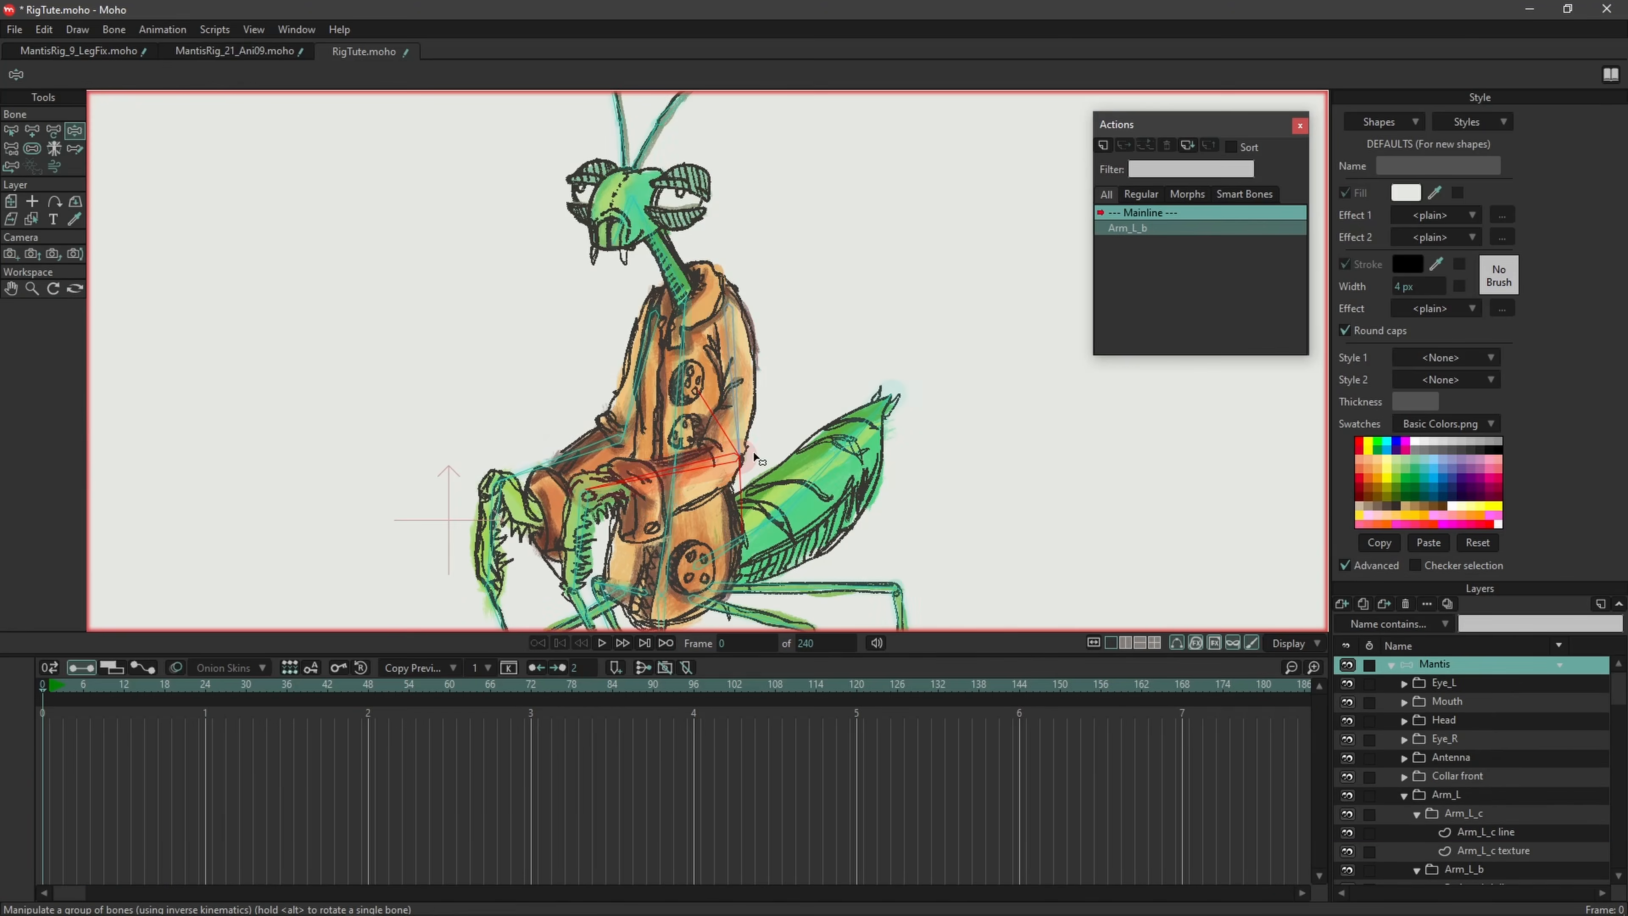
Step: Create the Arm_L_b 2 action and correct the sleeve's elbow shape for the raised forearm at frame 48
{"action": "left_click", "coordinate": [1103, 144]}
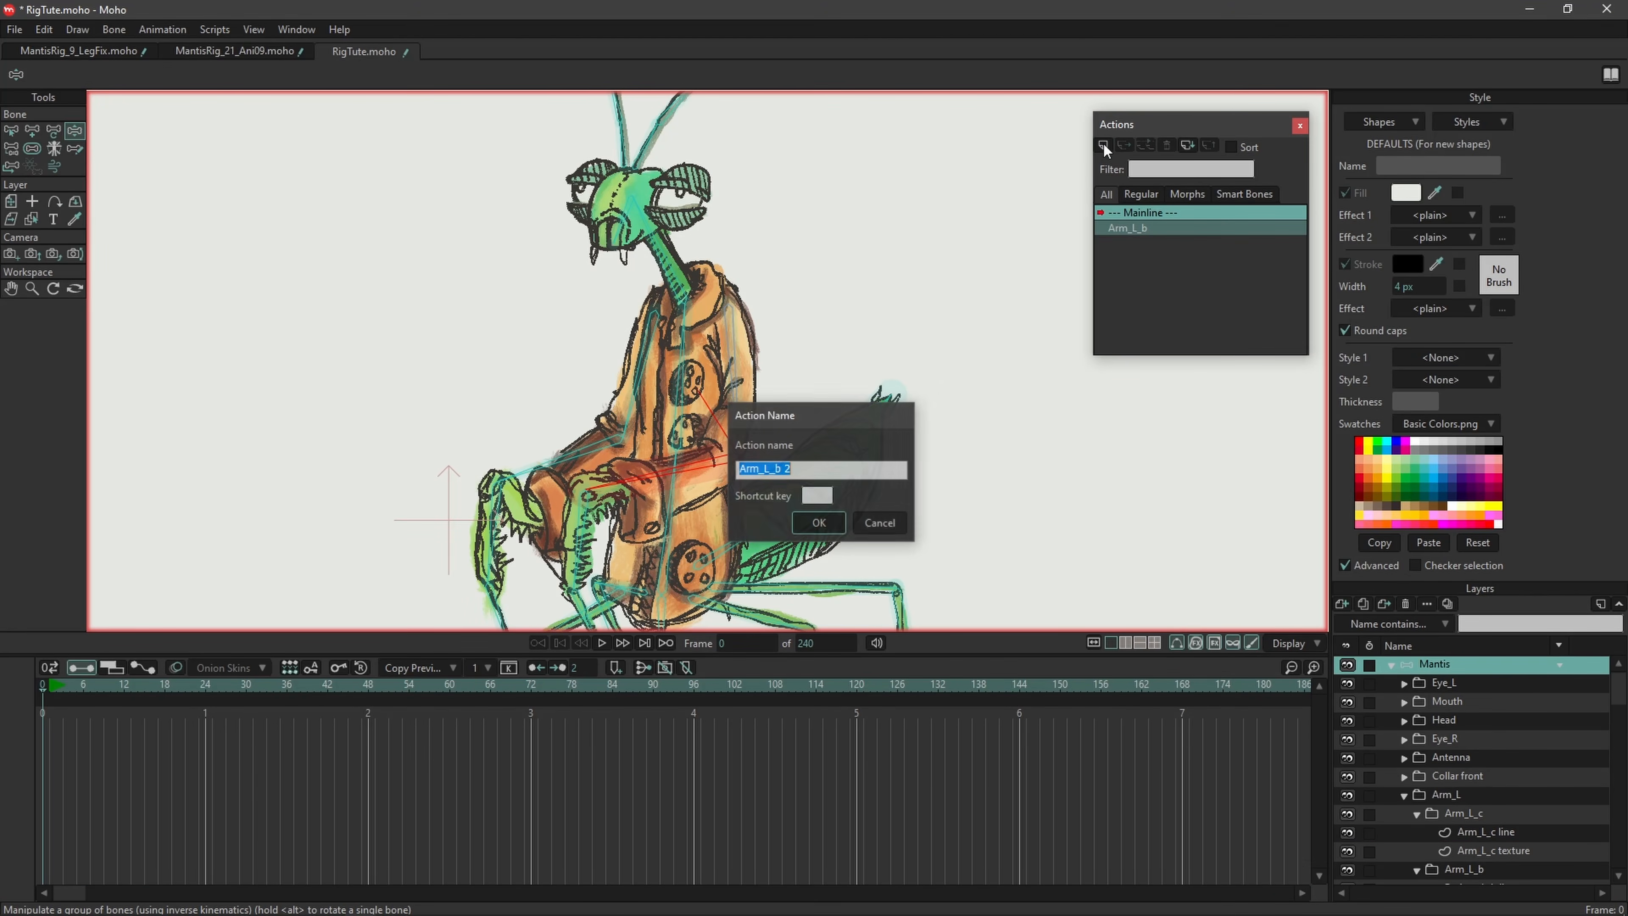
{"action": "key", "text": "Return"}
{"action": "left_click", "coordinate": [653, 344]}
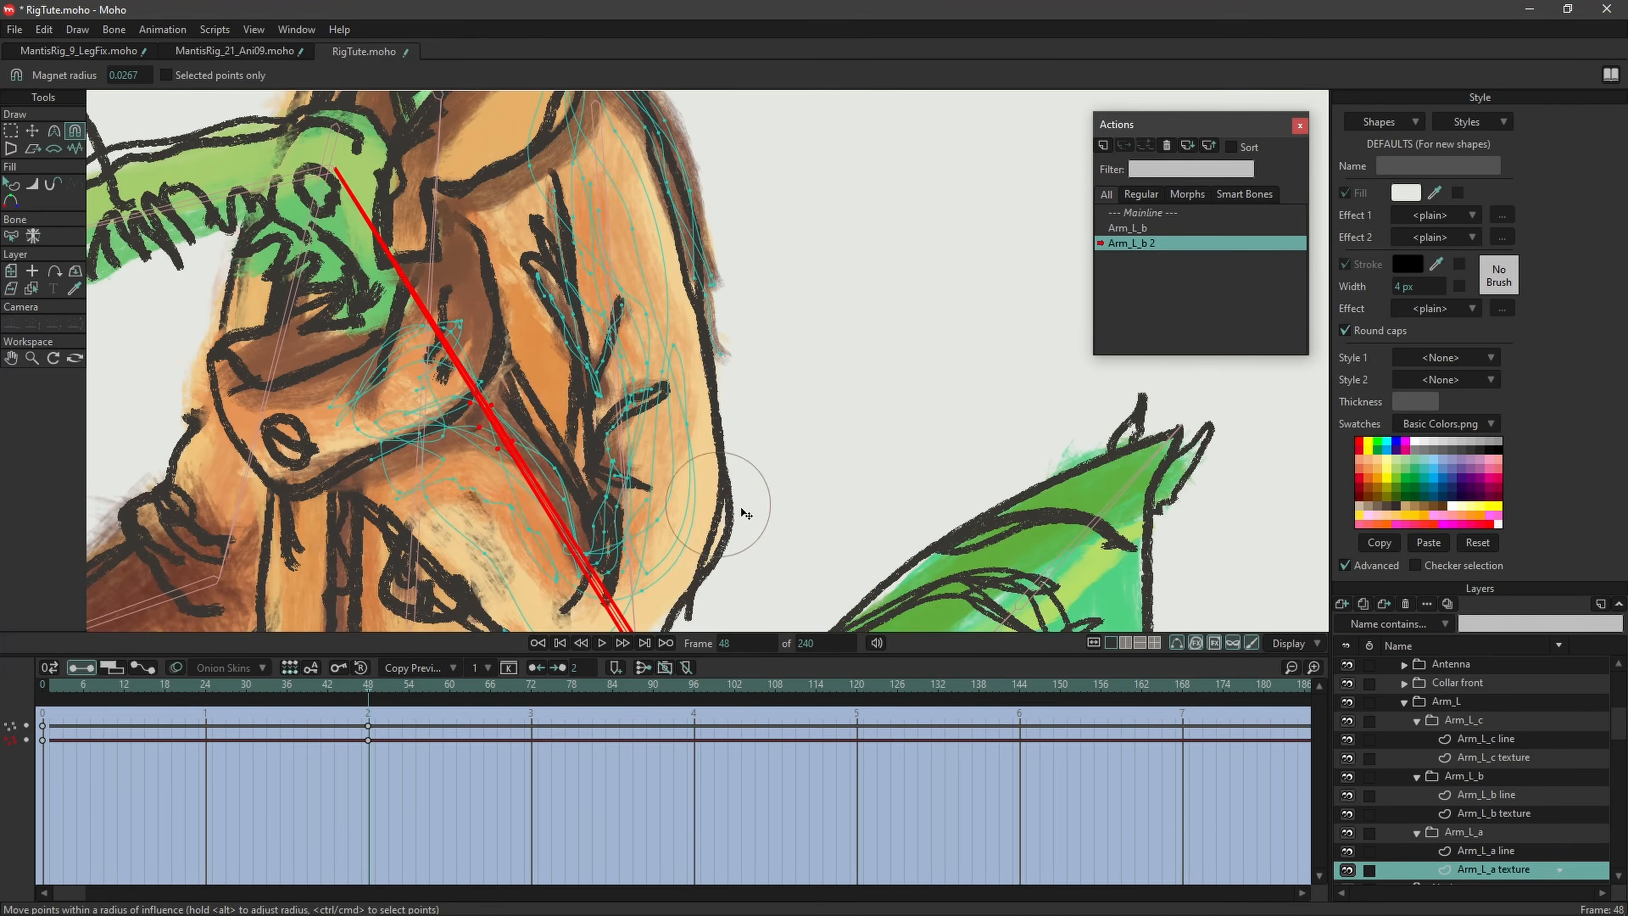
Step: Scrub the Arm_L_b 2 action and test the front arm's elbow bend by moving its bones on the Mainline
{"action": "scroll", "coordinate": [705, 487], "scroll_direction": "down", "scroll_amount": 5}
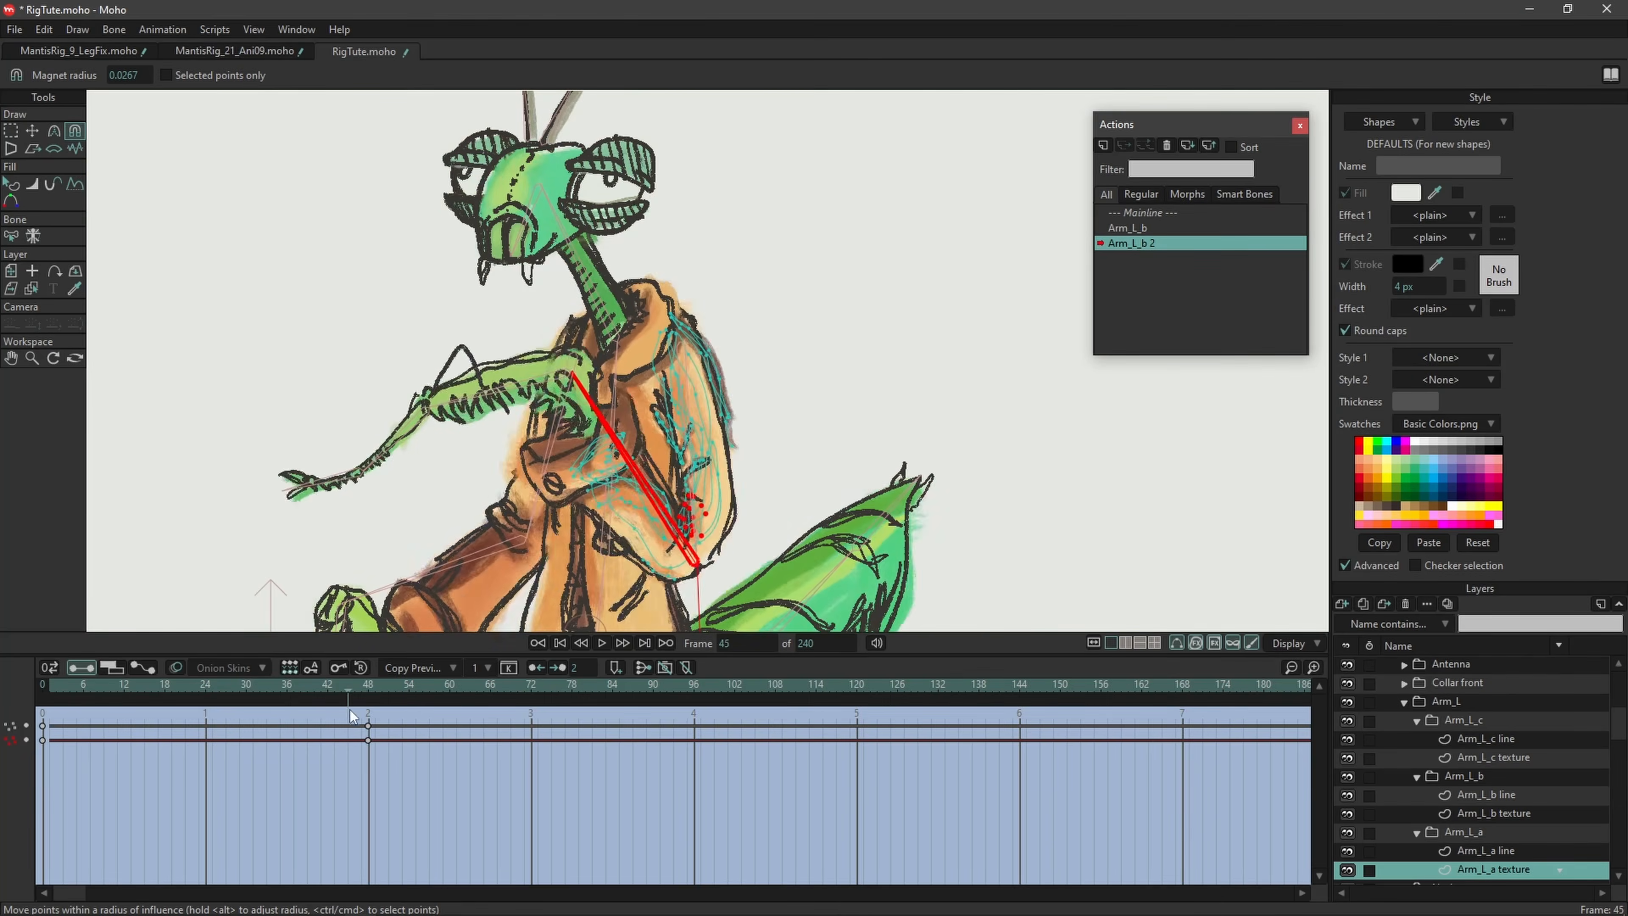
{"action": "scroll", "coordinate": [676, 462], "scroll_direction": "up", "scroll_amount": 5}
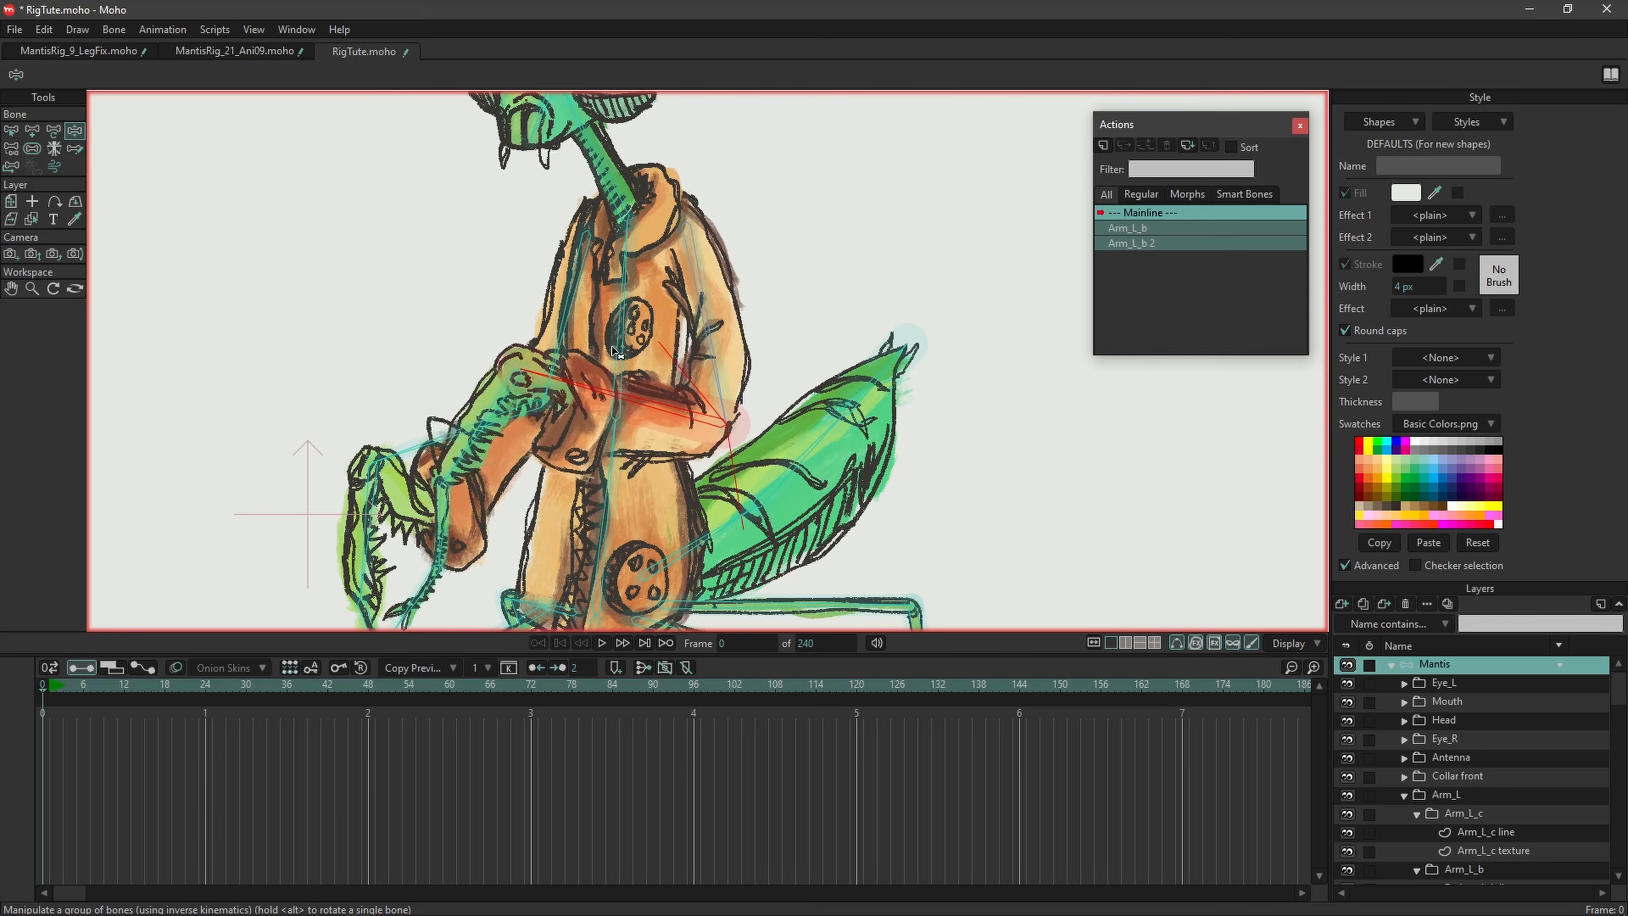
{"action": "left_click_drag", "start_coordinate": [653, 271], "coordinate": [598, 265]}
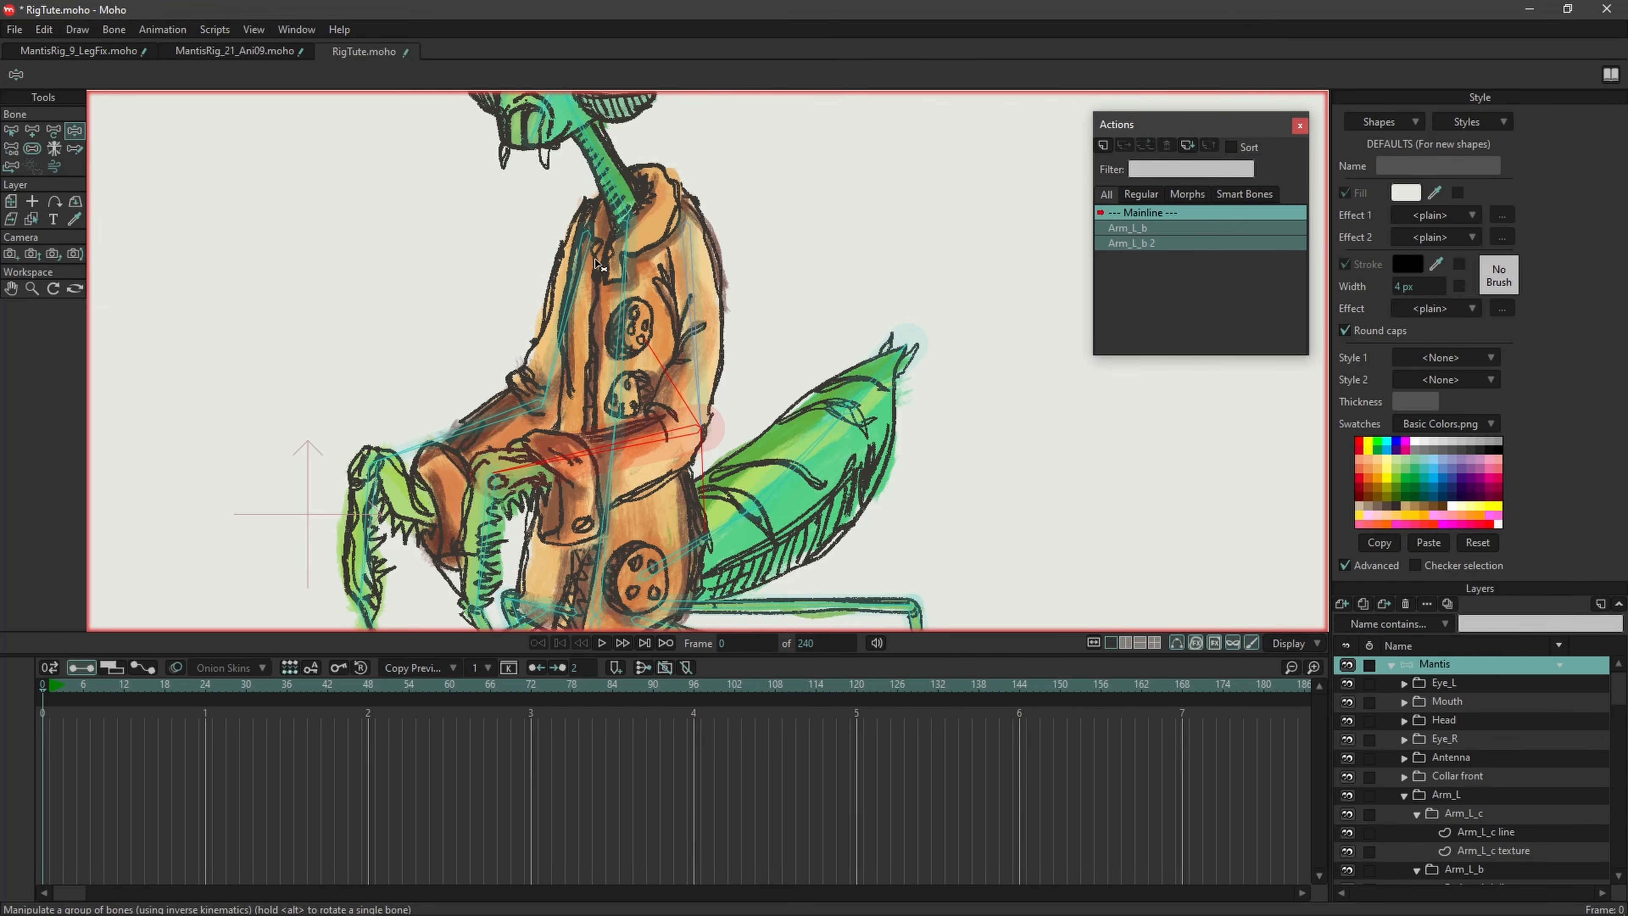
{"action": "left_click_drag", "start_coordinate": [698, 283], "coordinate": [694, 283]}
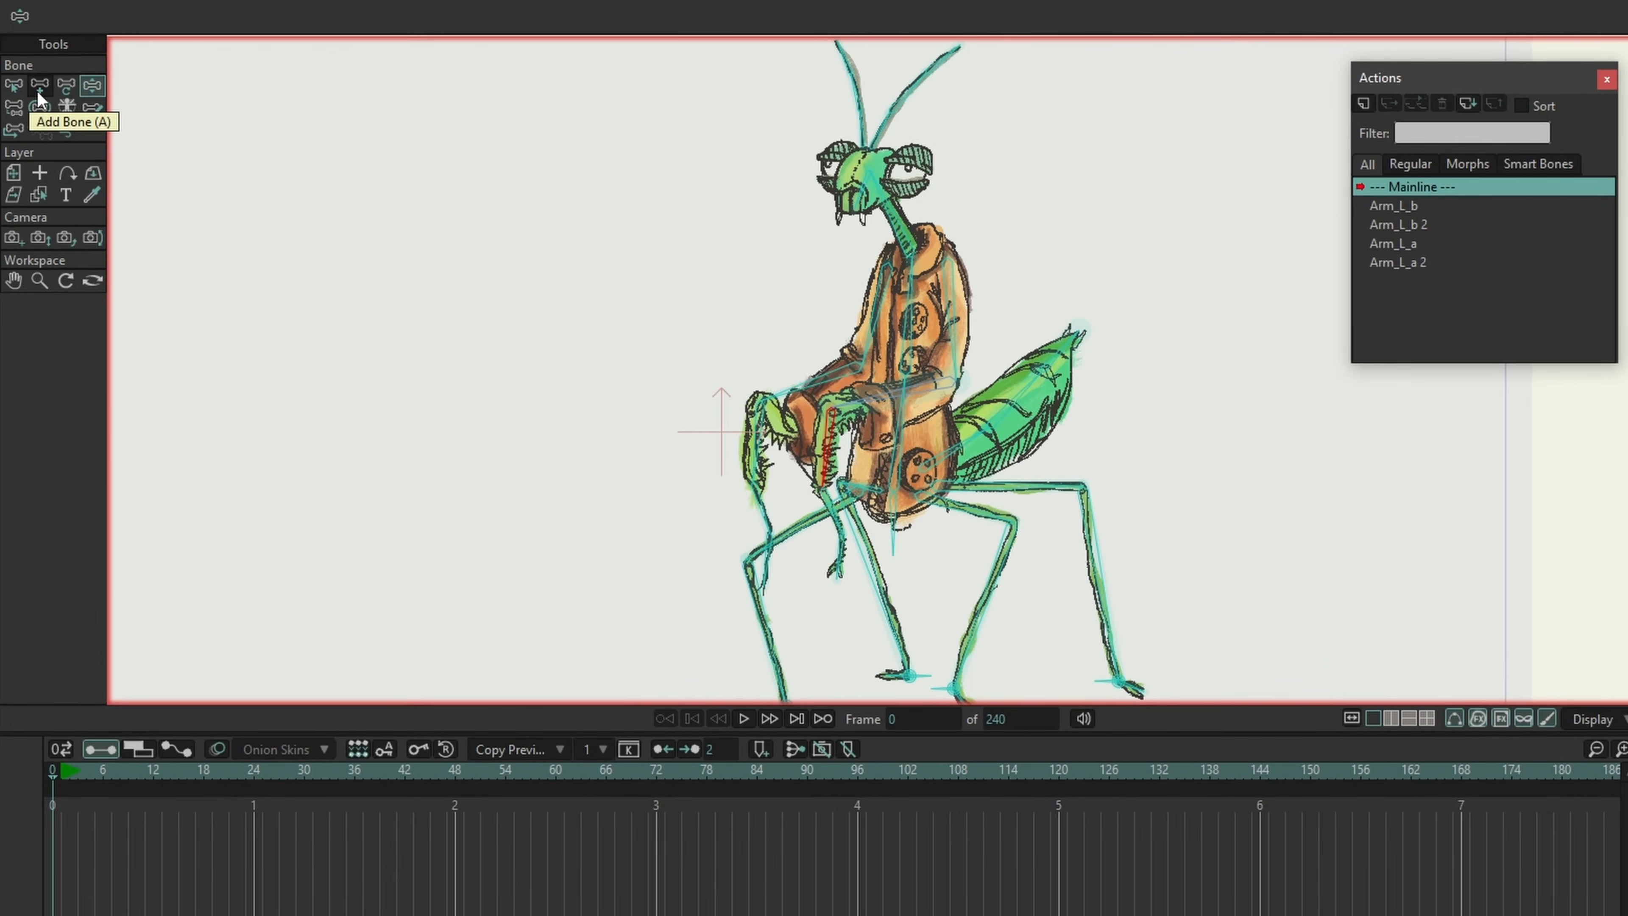
Step: Add two vertical control bones beside the character and shrink both bones' strength areas to nothing
{"action": "left_click", "coordinate": [37, 92]}
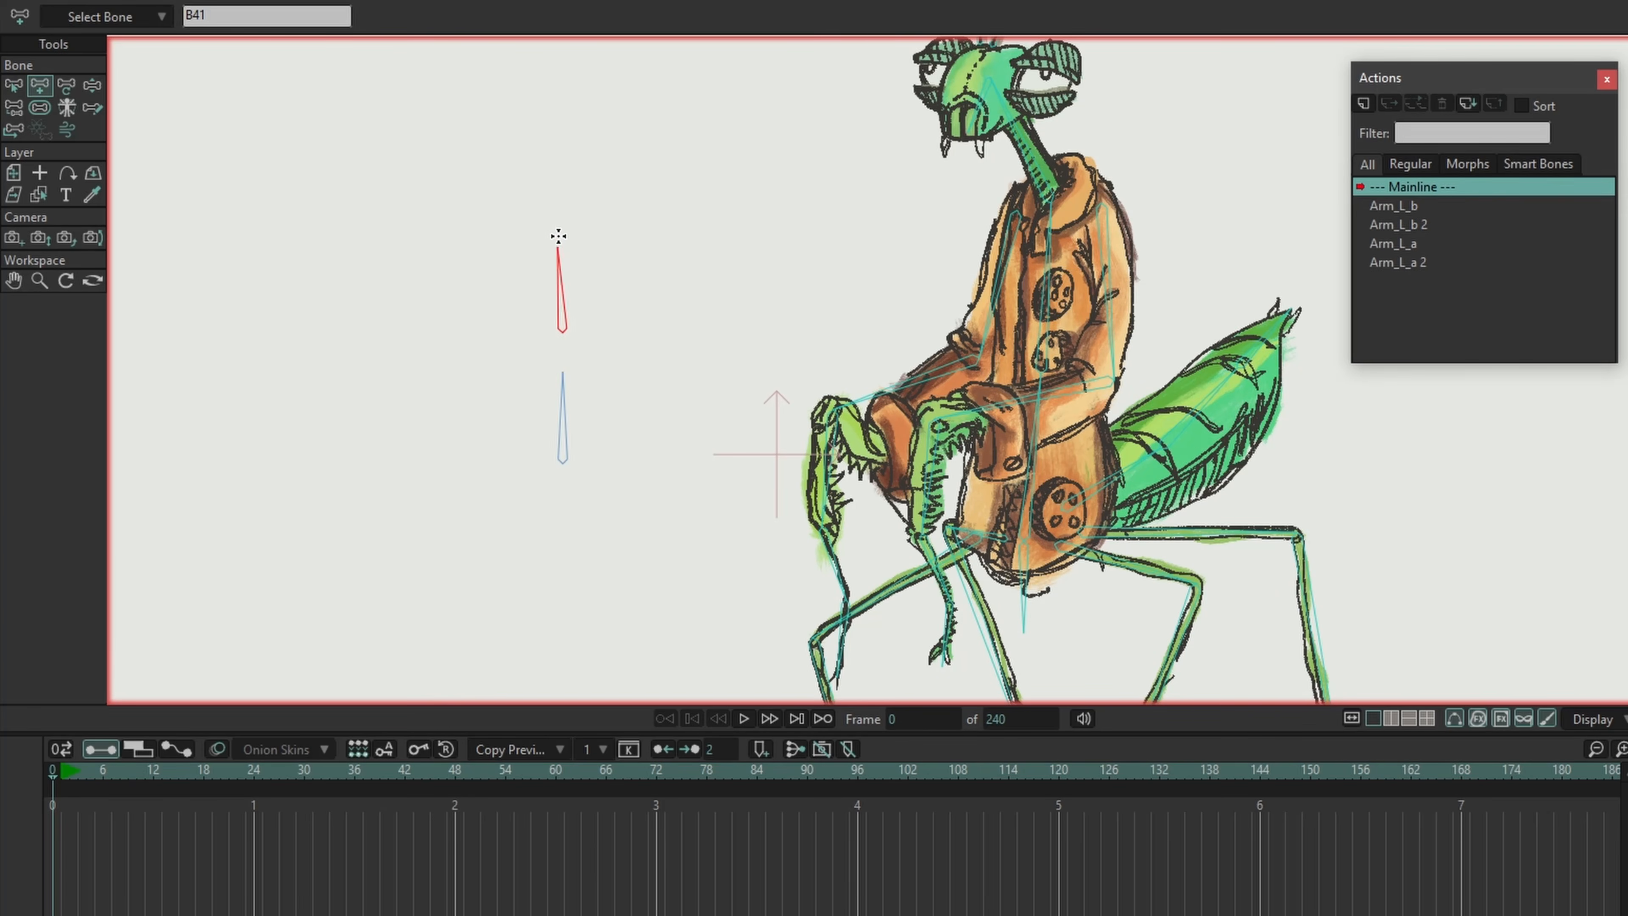
{"action": "left_click", "coordinate": [100, 16]}
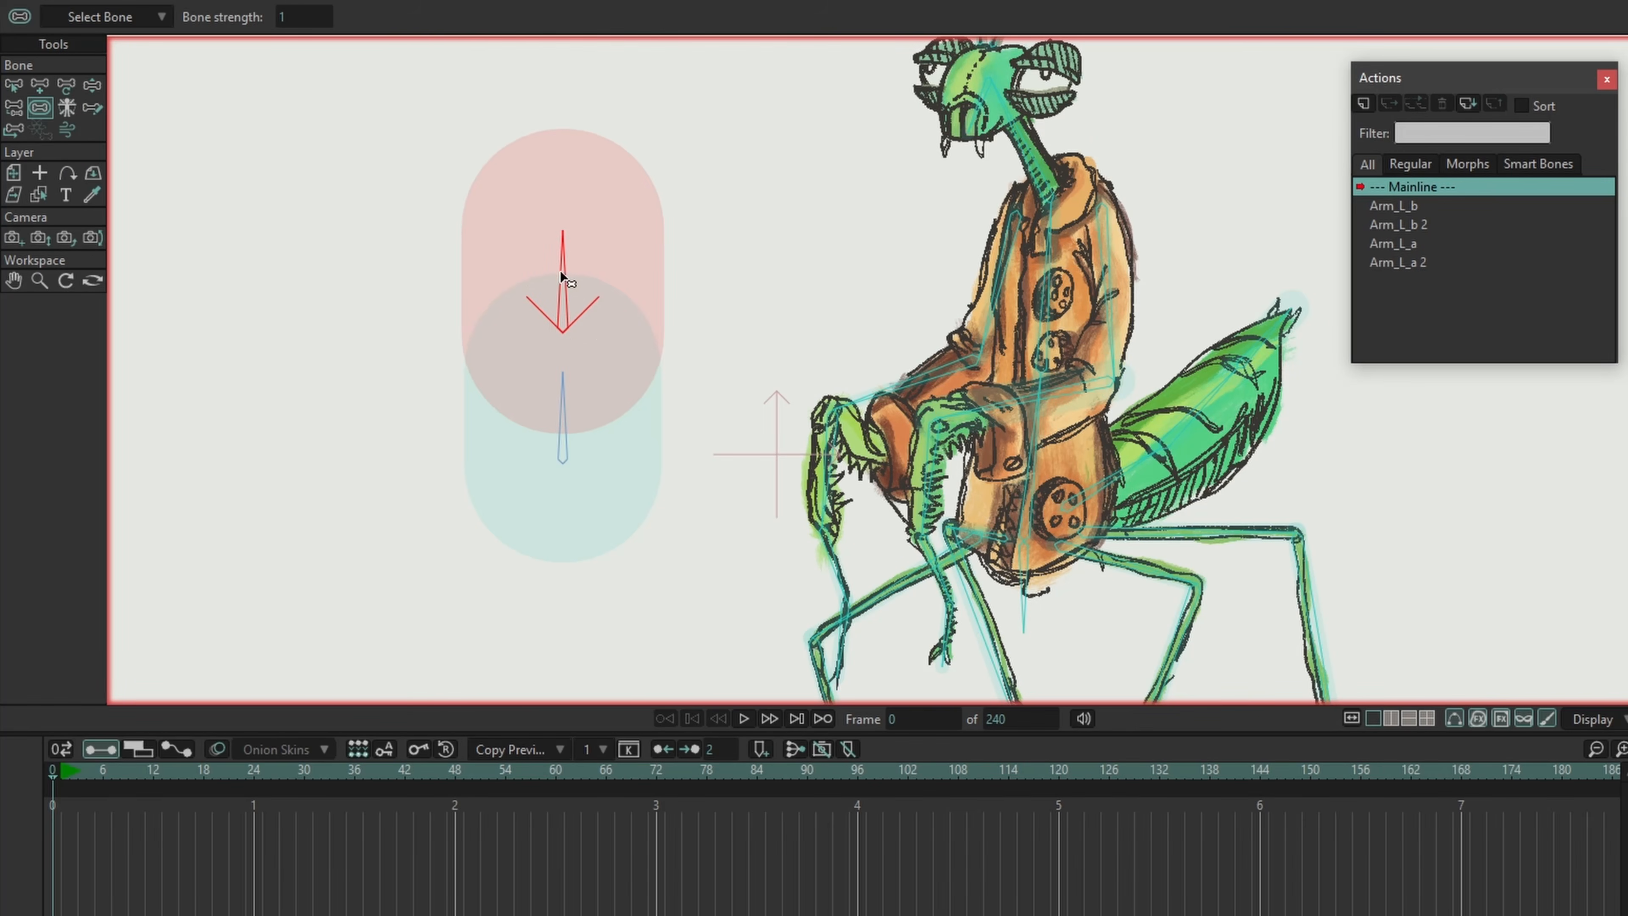
{"action": "left_click_drag", "start_coordinate": [561, 277], "coordinate": [242, 286]}
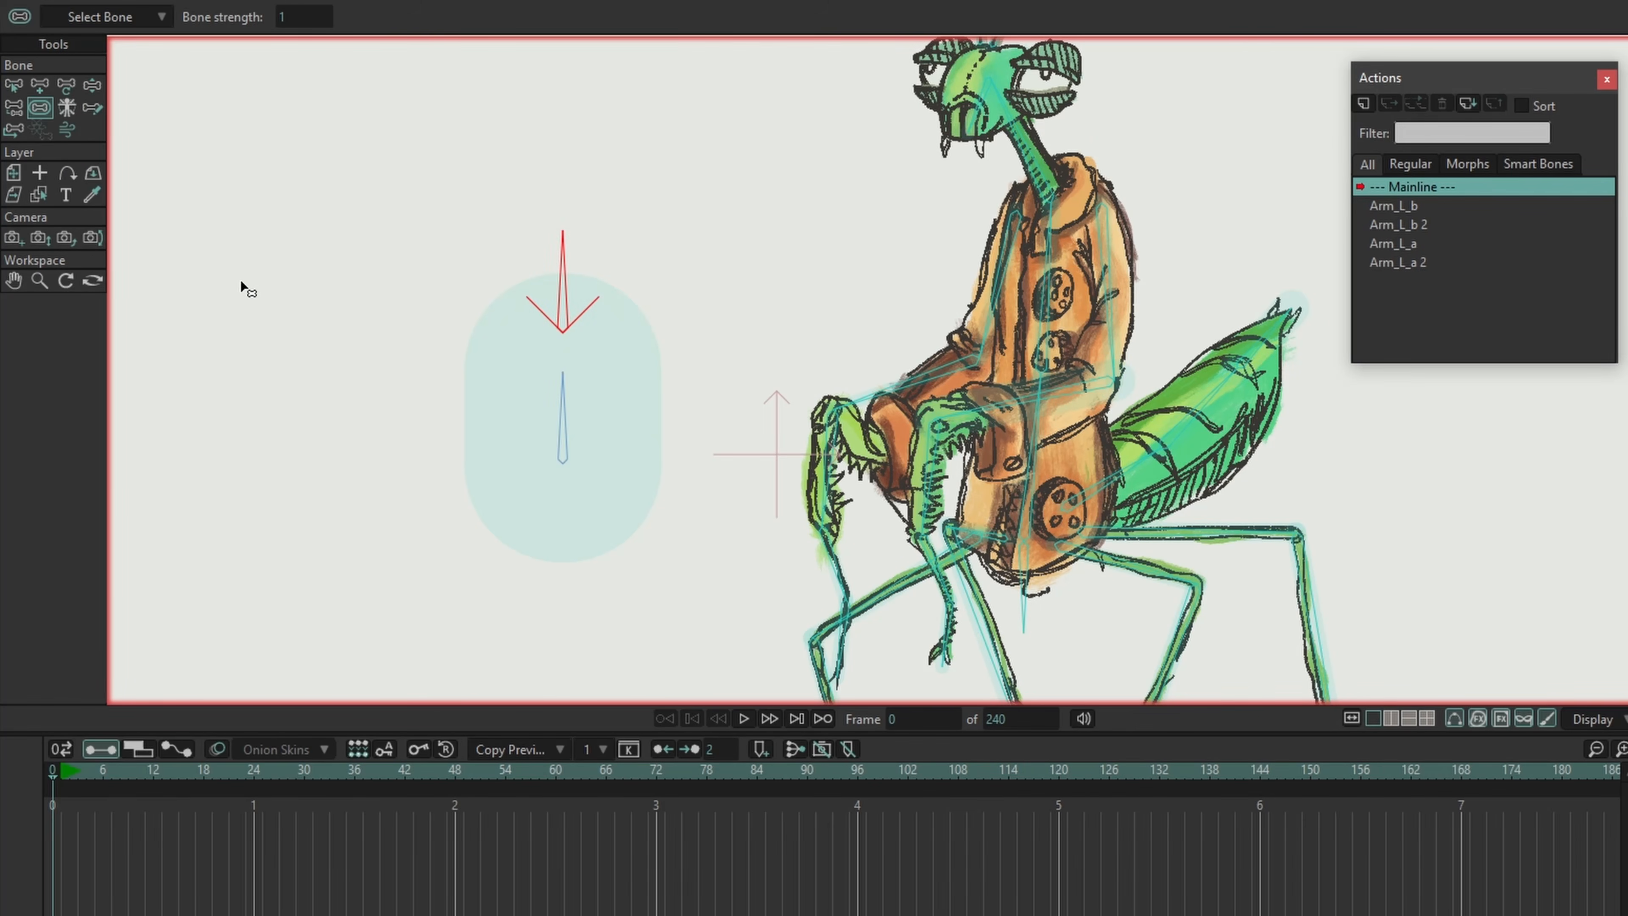
{"action": "left_click_drag", "start_coordinate": [583, 421], "coordinate": [118, 424]}
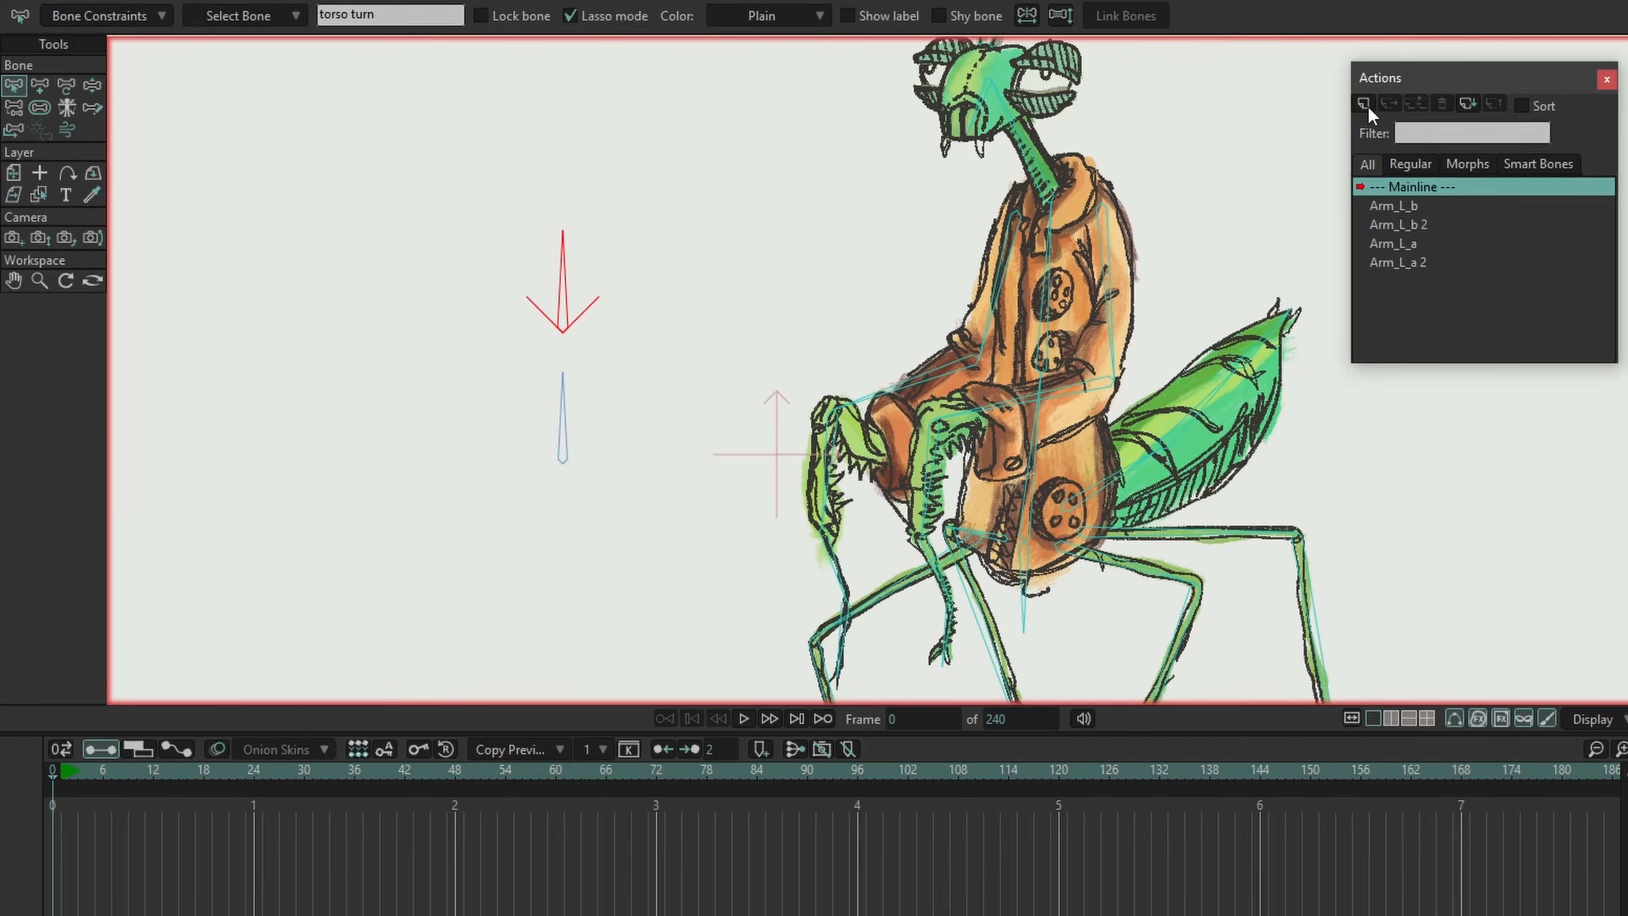
Step: Create an action named torso turn for the upper control bone and swing the bone sideways at frame 48
{"action": "left_click", "coordinate": [1366, 105]}
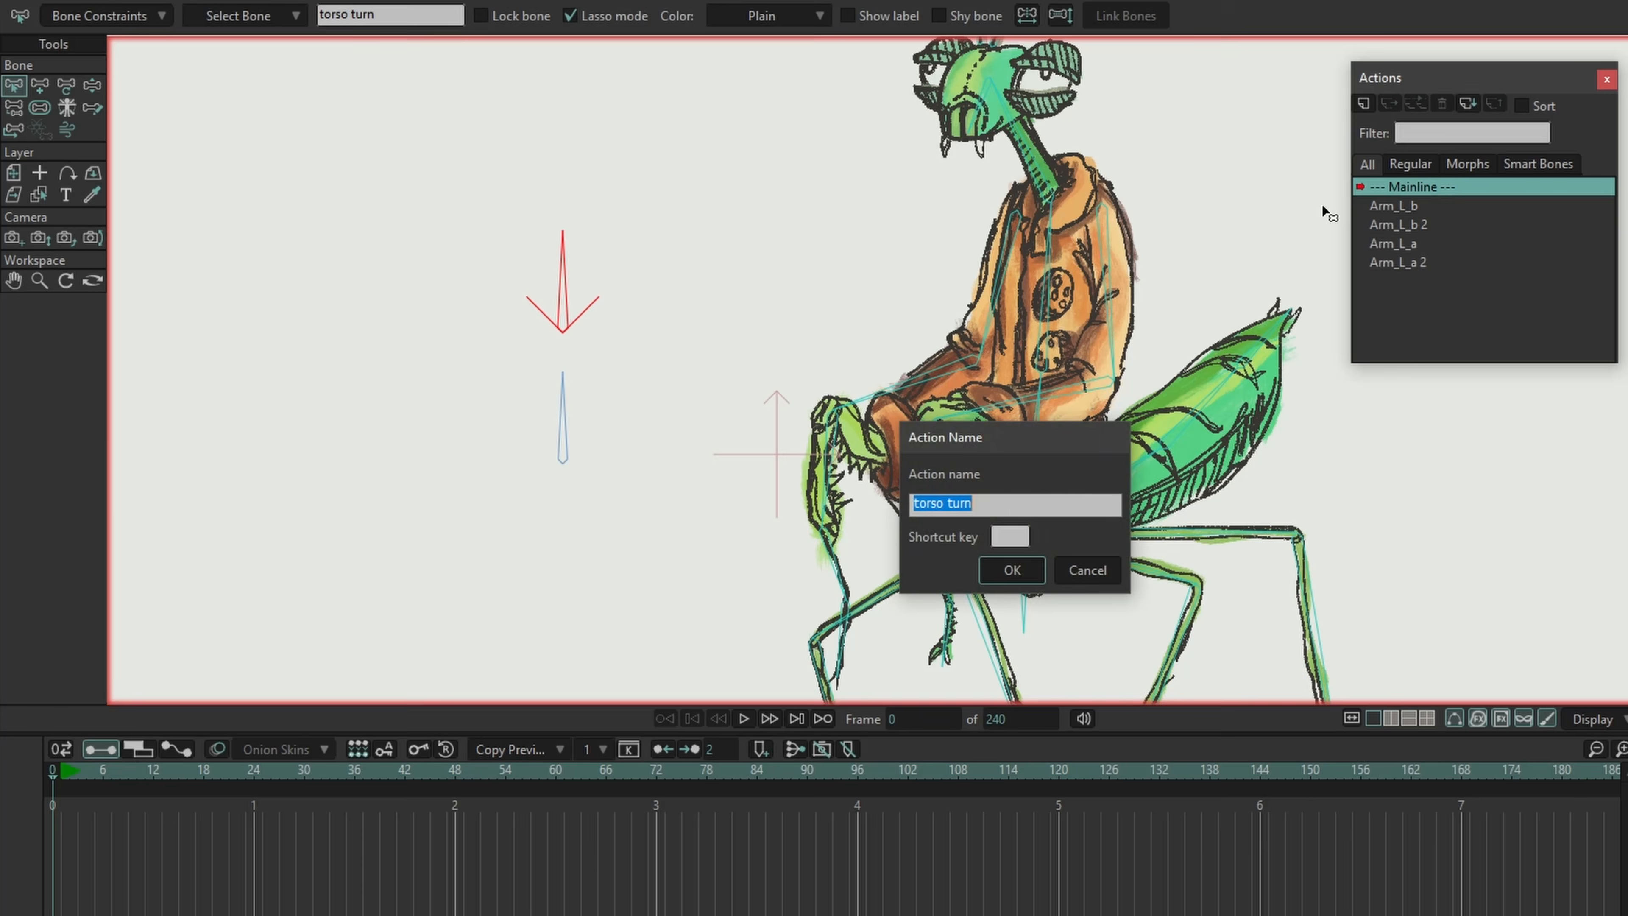
{"action": "left_click", "coordinate": [1013, 570]}
{"action": "left_click", "coordinate": [455, 772]}
{"action": "left_click", "coordinate": [39, 89]}
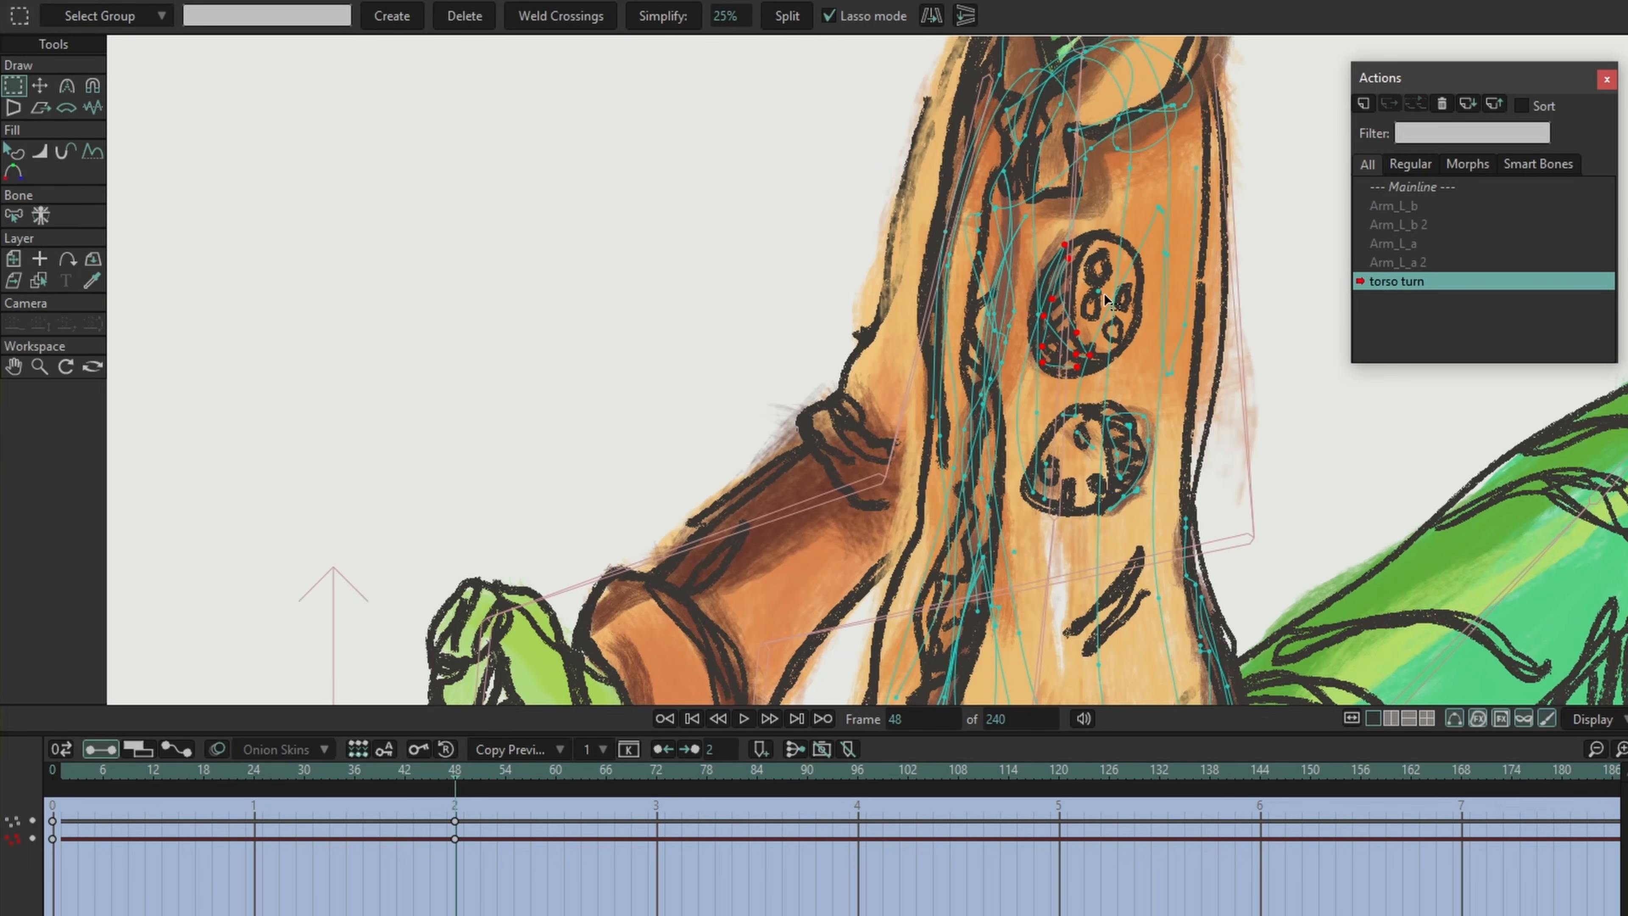
Step: Shift the upper coat button's shading points toward the coat's front edge at frame 48 and scrub through the torso turn
{"action": "left_click", "coordinate": [42, 88]}
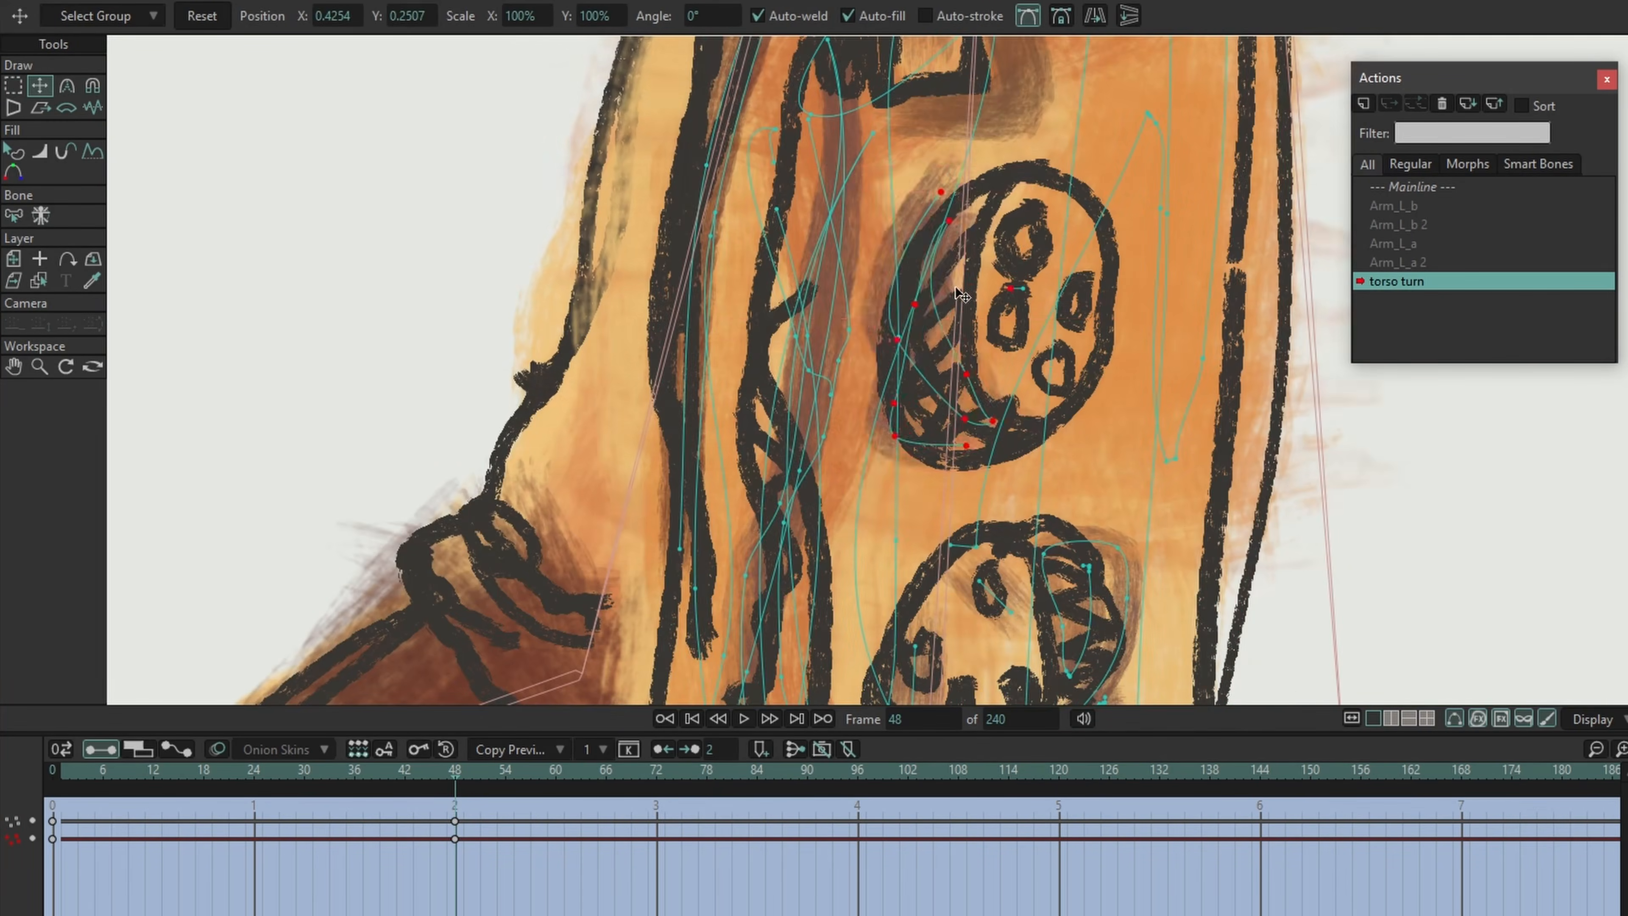
{"action": "left_click_drag", "start_coordinate": [955, 286], "coordinate": [875, 289]}
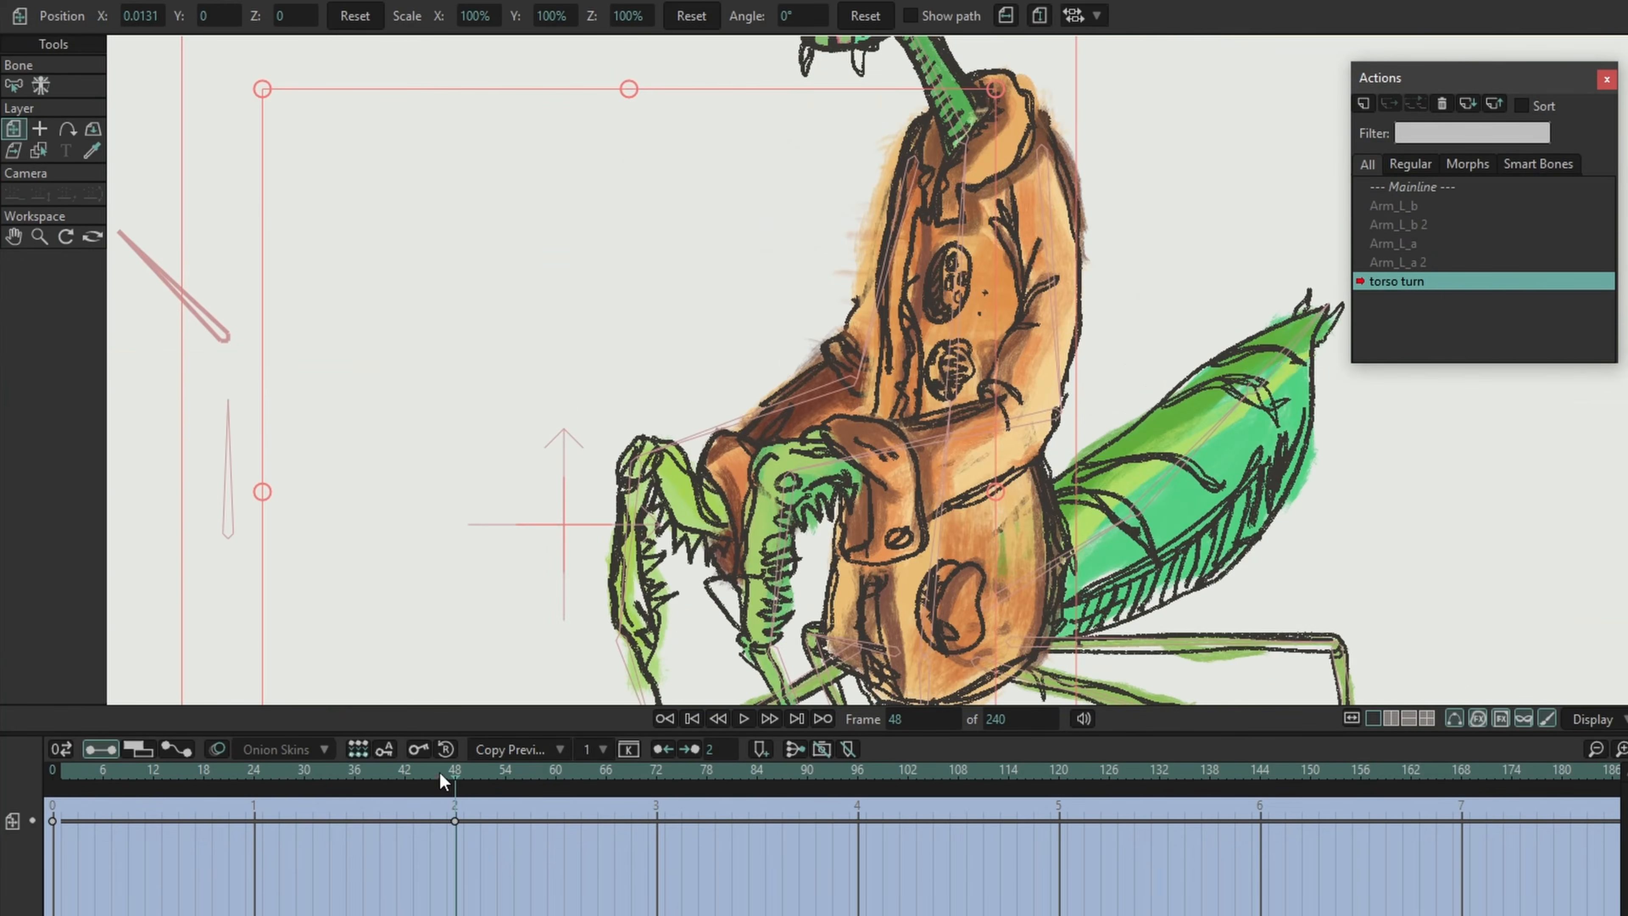
{"action": "left_click_drag", "start_coordinate": [439, 772], "coordinate": [388, 771]}
{"action": "left_click_drag", "start_coordinate": [258, 783], "coordinate": [455, 781]}
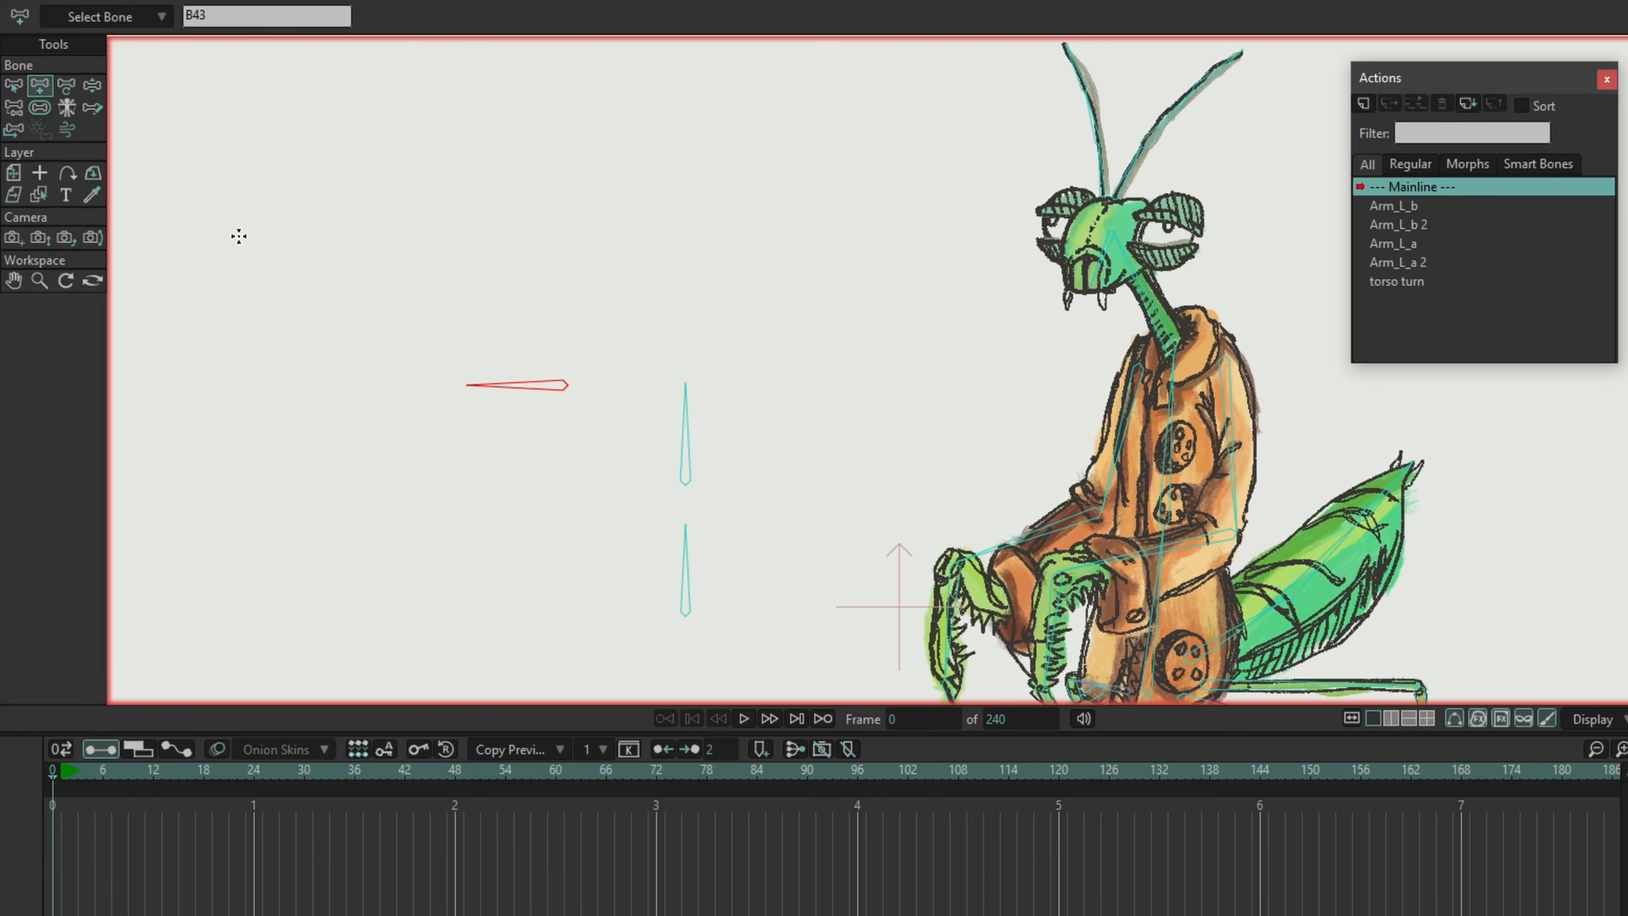
Step: Parent the two vertical control bones to the new horizontal bone beside them
{"action": "key", "text": "s"}
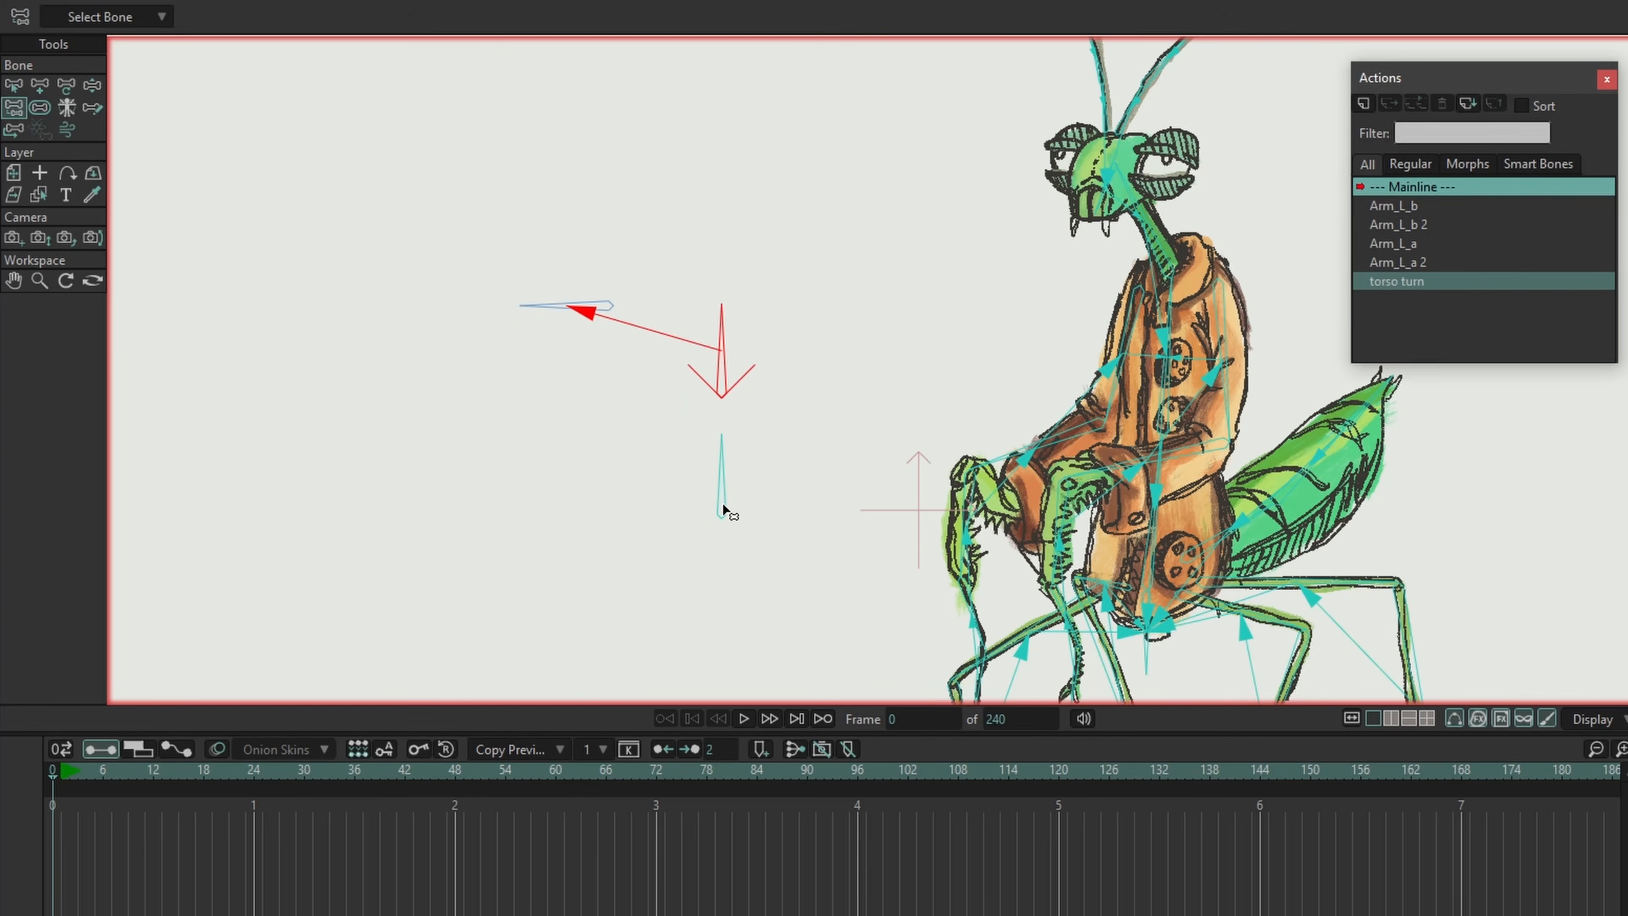
{"action": "left_click", "coordinate": [722, 503]}
{"action": "left_click", "coordinate": [540, 306]}
Step: Set root as the position control bone of the turn controls bone, with position values of 100% and 62%
{"action": "key", "text": "b"}
{"action": "left_click", "coordinate": [132, 19]}
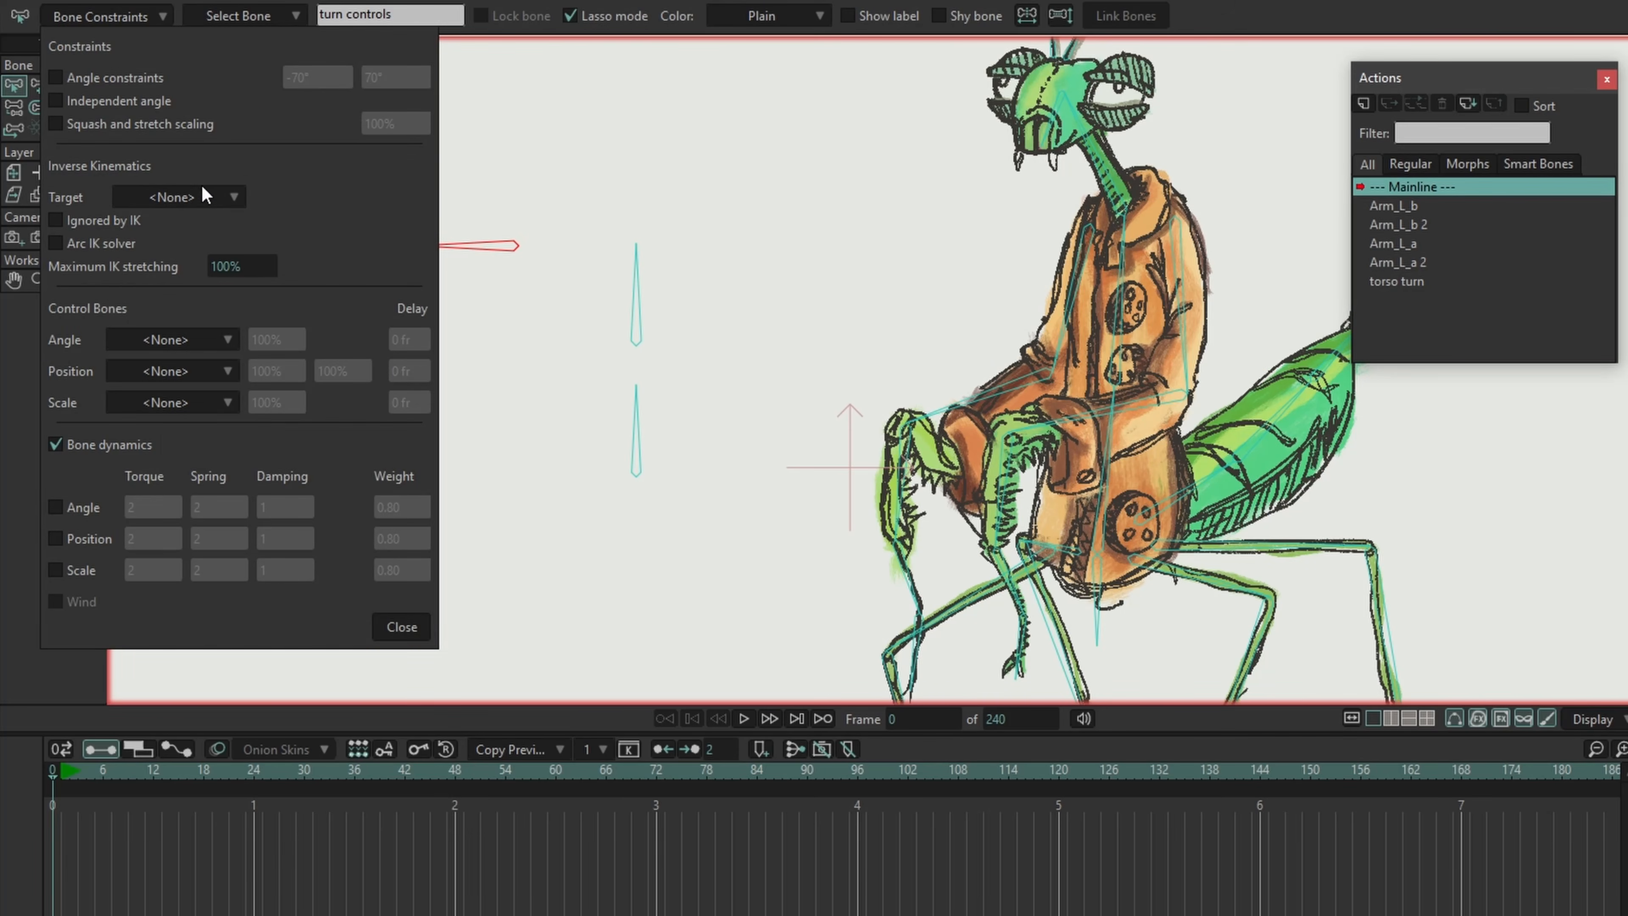
{"action": "left_click", "coordinate": [200, 371]}
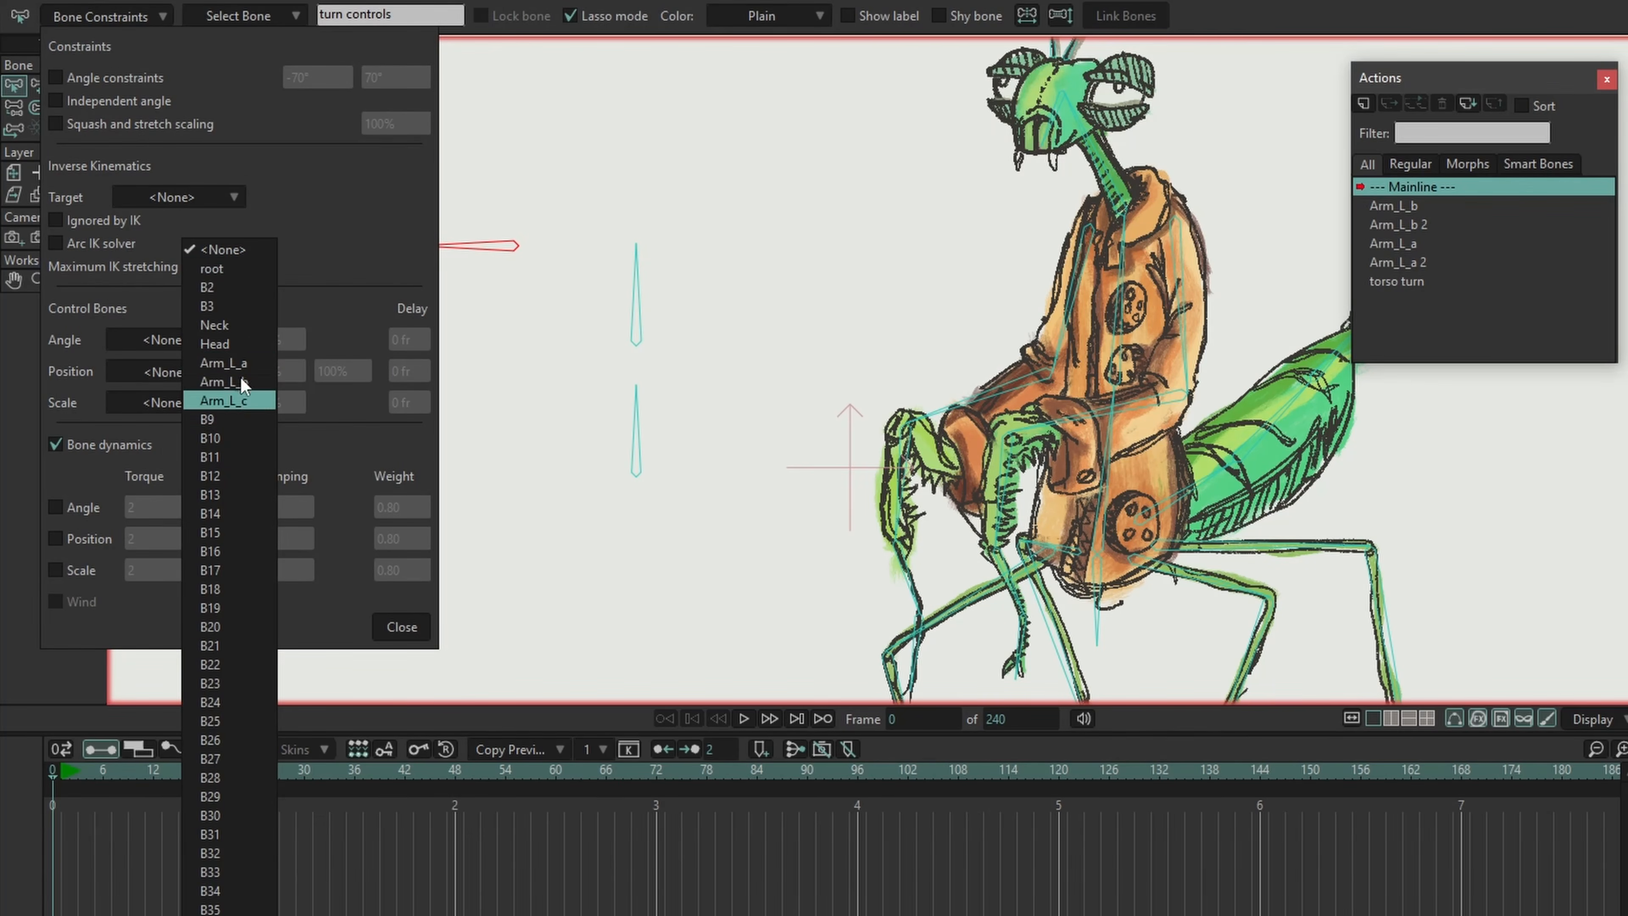
{"action": "left_click", "coordinate": [228, 270]}
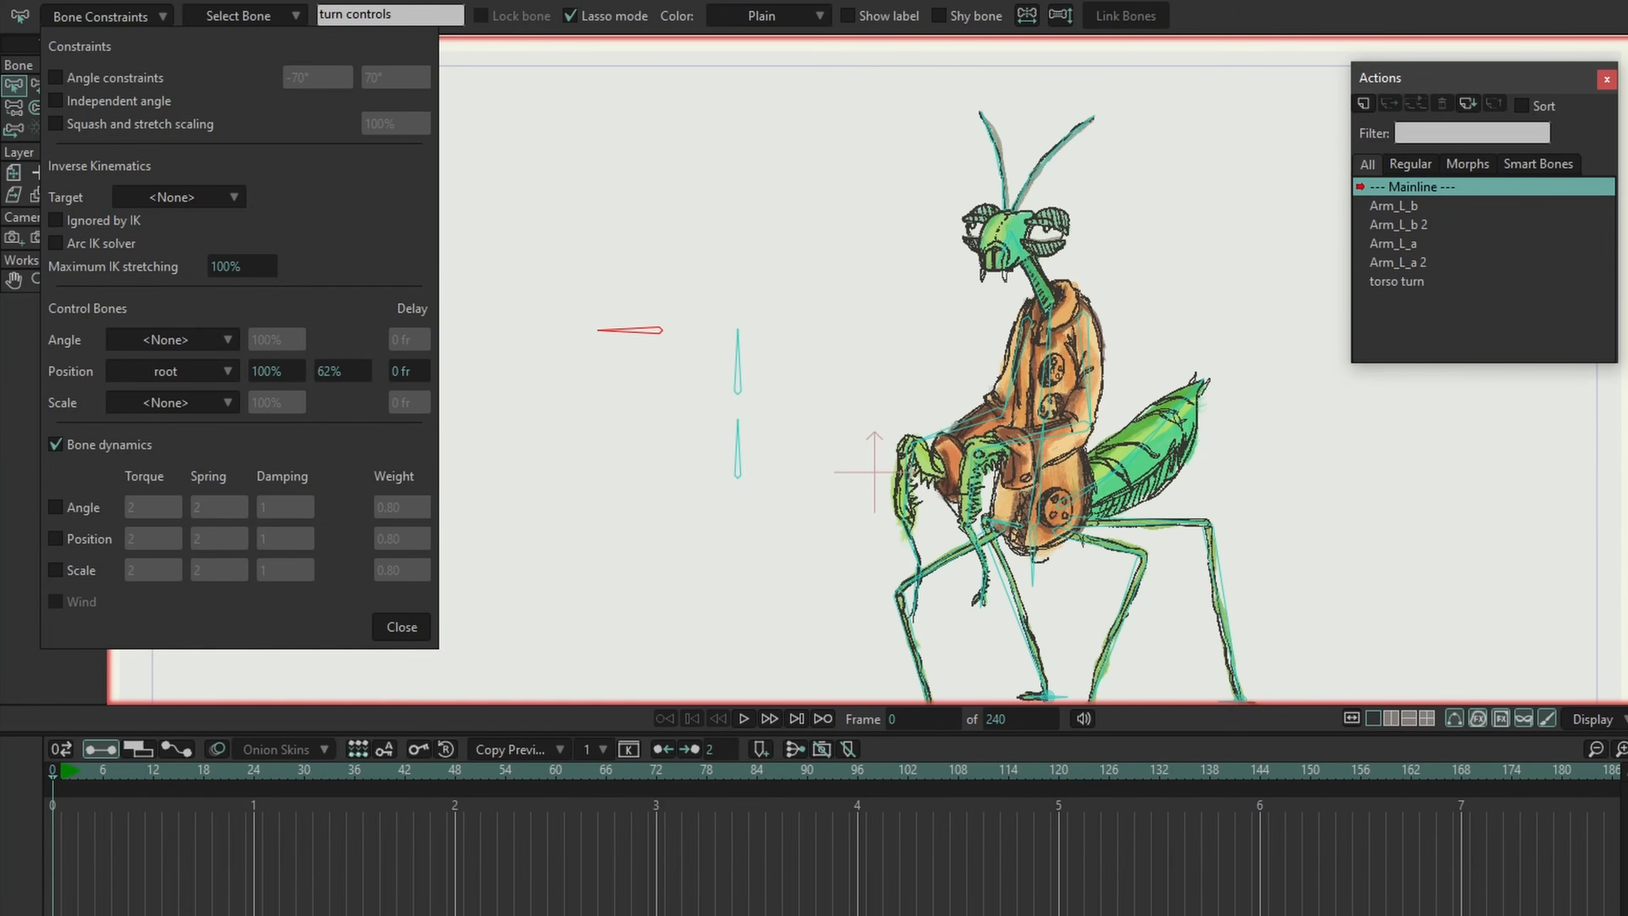
Step: Test how the turn controls follow the body by moving the root bone, and undo the move
{"action": "left_click", "coordinate": [1028, 554]}
{"action": "left_click_drag", "start_coordinate": [1029, 553], "coordinate": [1124, 516]}
{"action": "key", "text": "ctrl+z"}
{"action": "key", "text": "ctrl+z"}
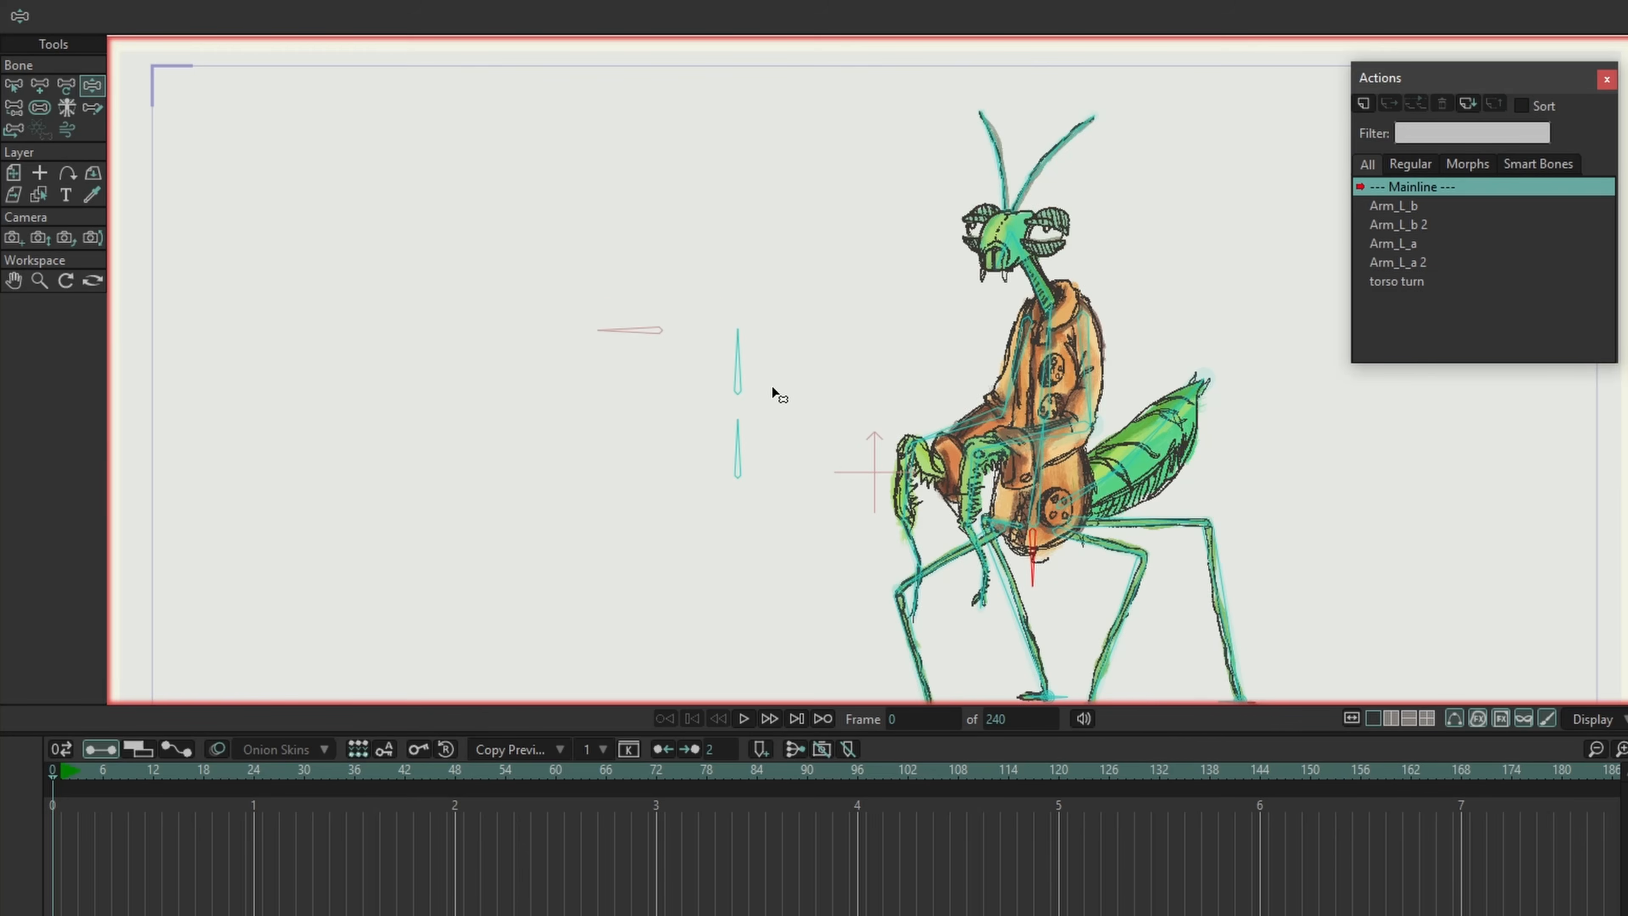
Step: Mark the turn controls bone as a shy bone and toggle the visibility of shy bones
{"action": "scroll", "coordinate": [773, 389], "scroll_direction": "up", "scroll_amount": 2}
{"action": "left_click", "coordinate": [726, 378]}
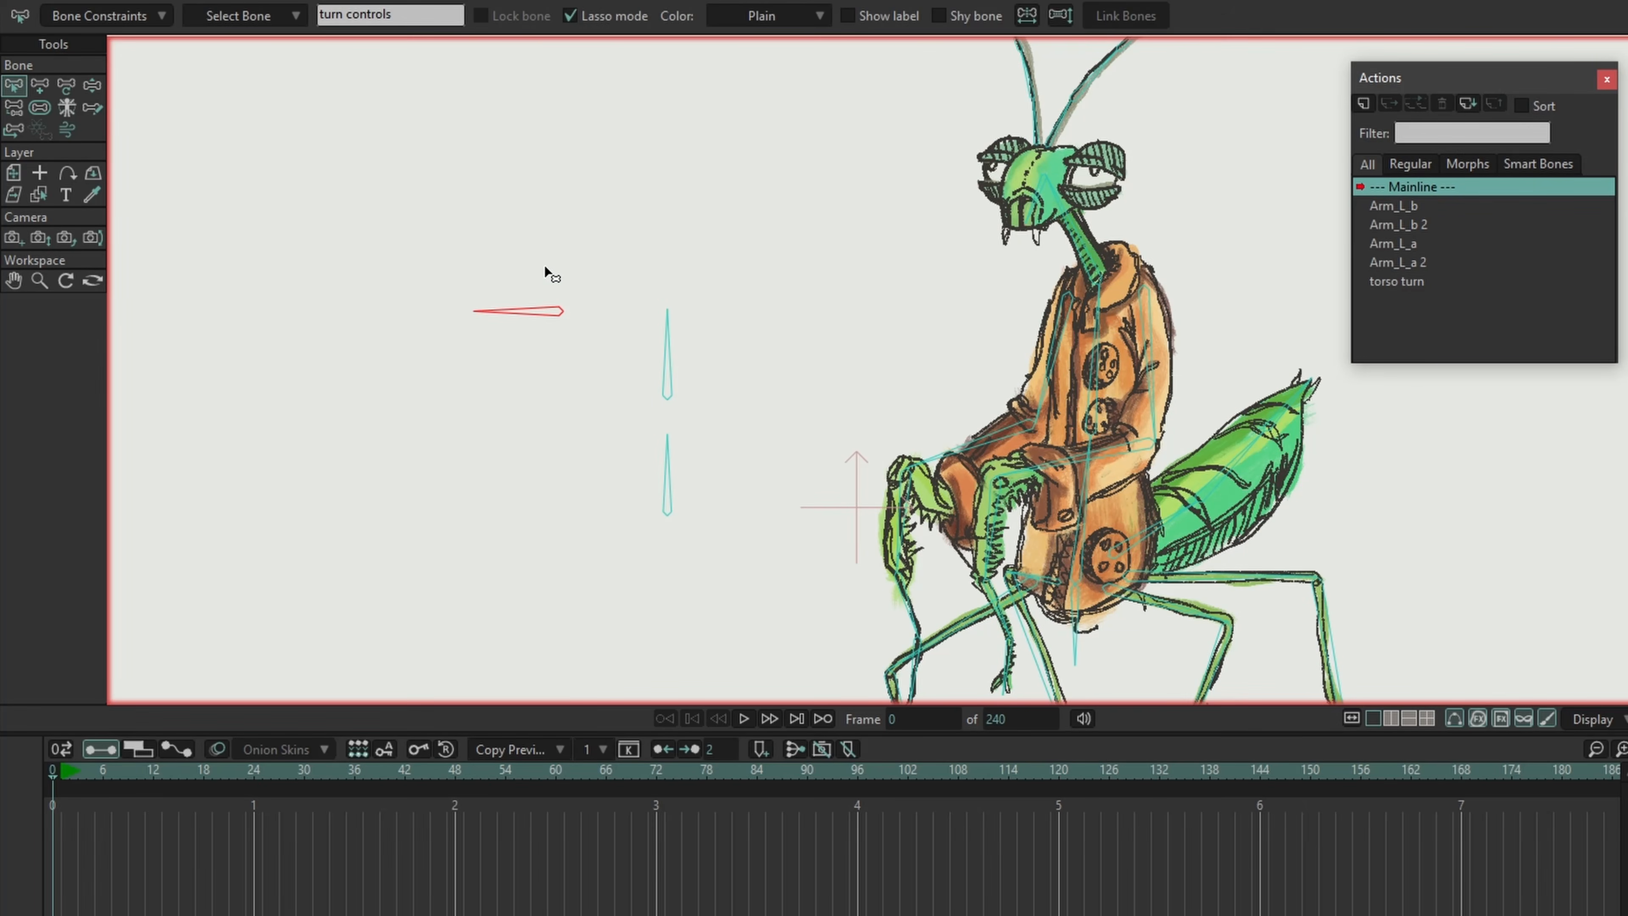
{"action": "left_click", "coordinate": [940, 17]}
{"action": "scroll", "coordinate": [429, 338], "scroll_direction": "down", "scroll_amount": 2}
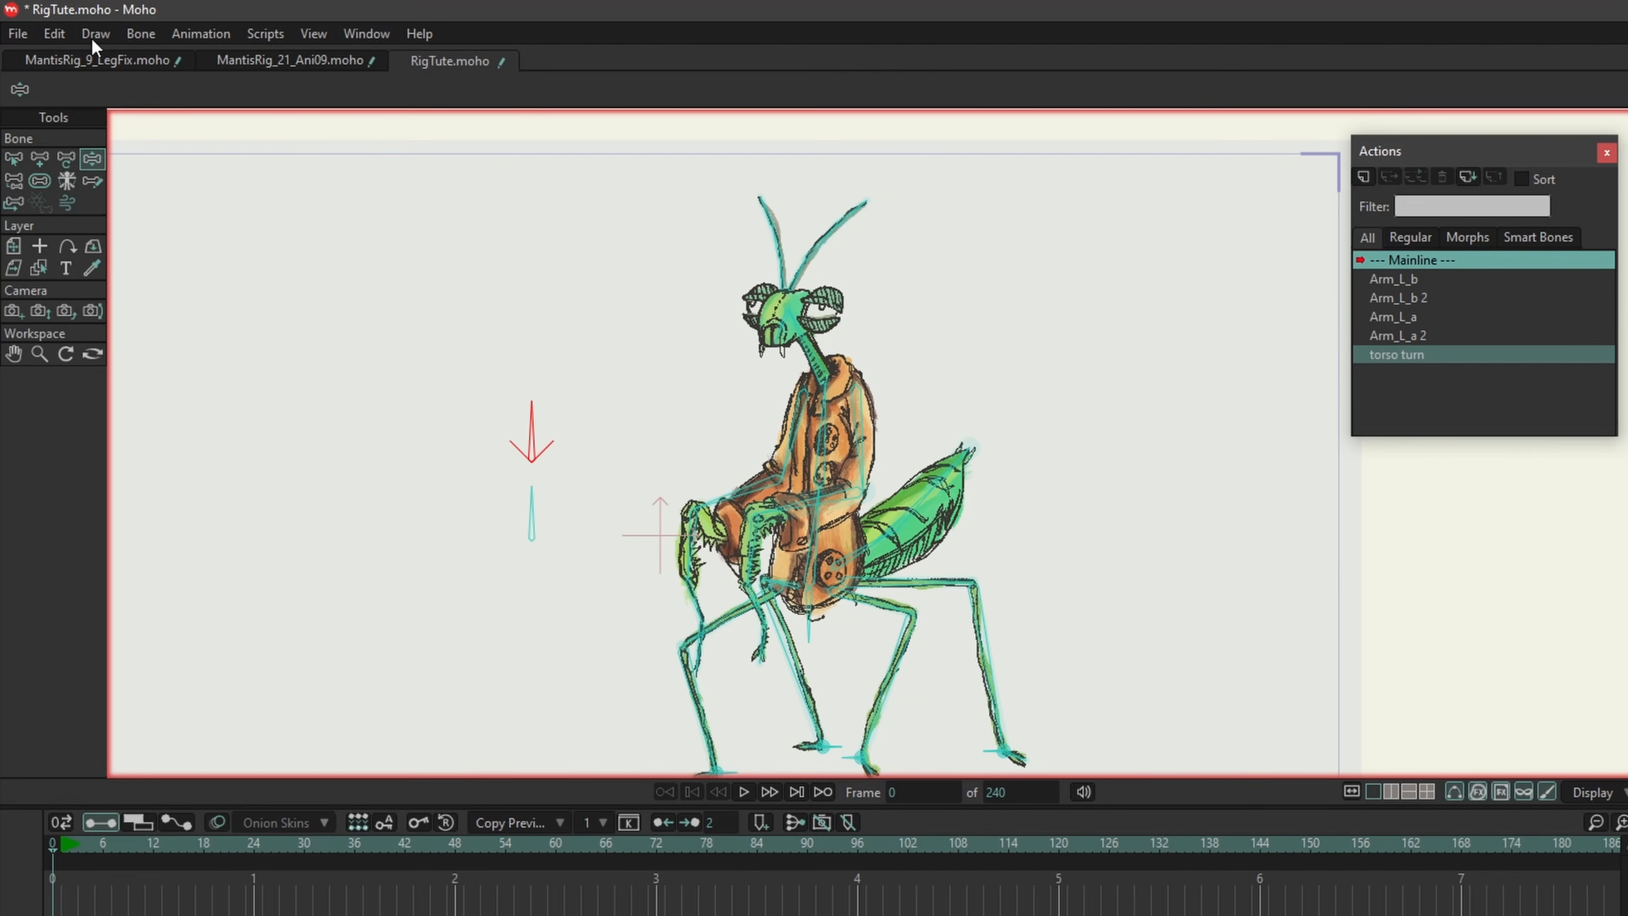
{"action": "left_click", "coordinate": [139, 40]}
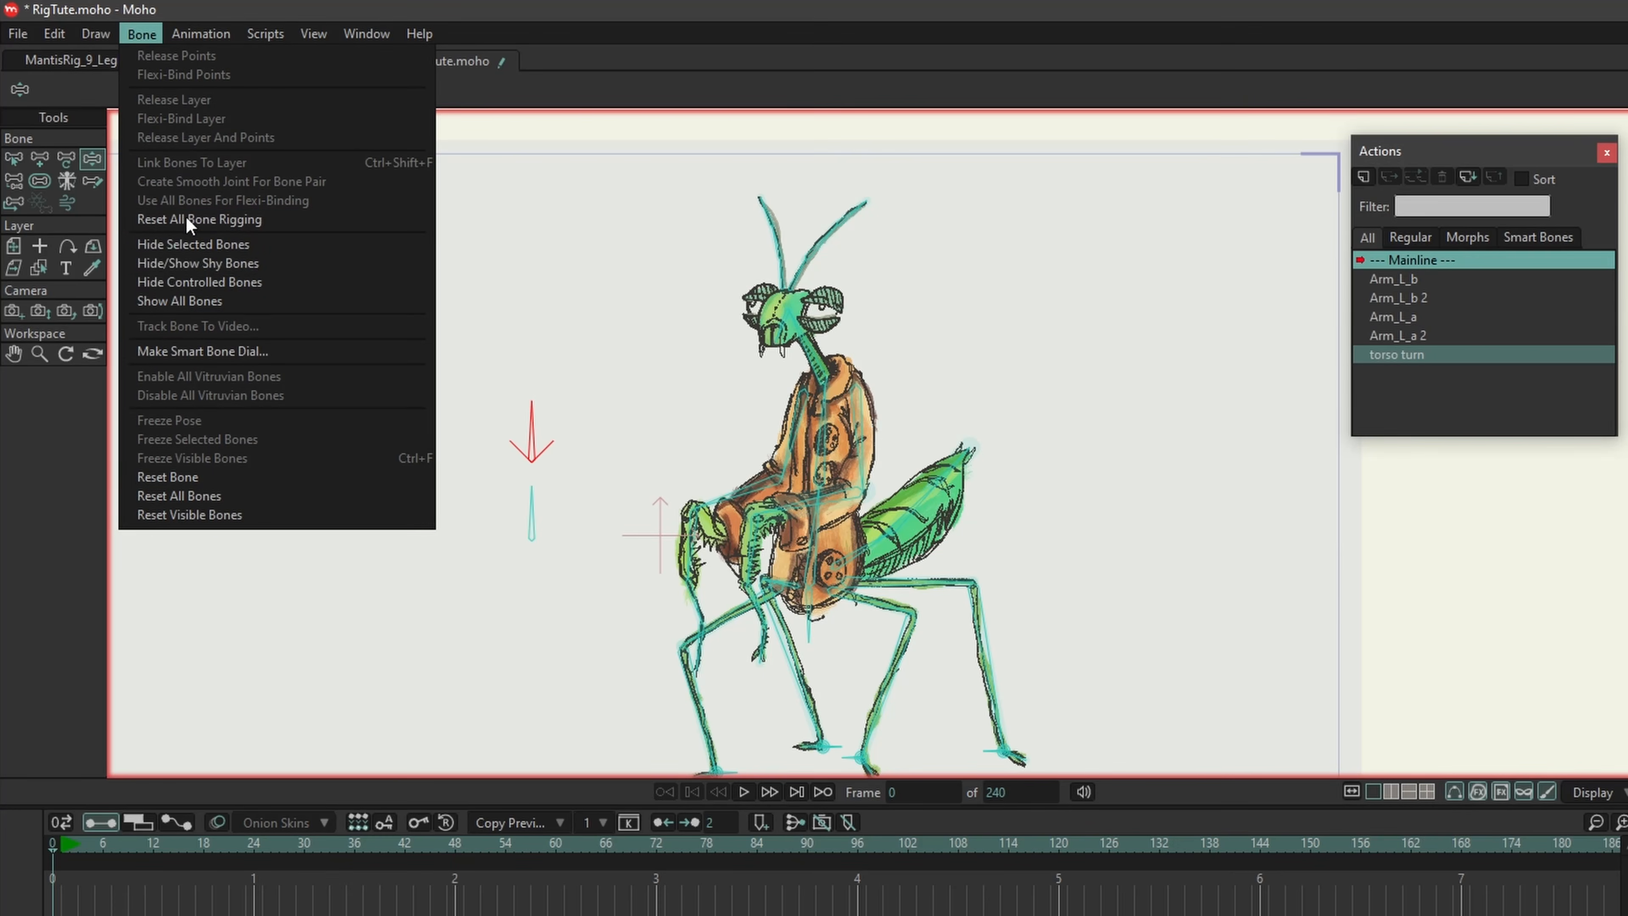
{"action": "left_click", "coordinate": [186, 266]}
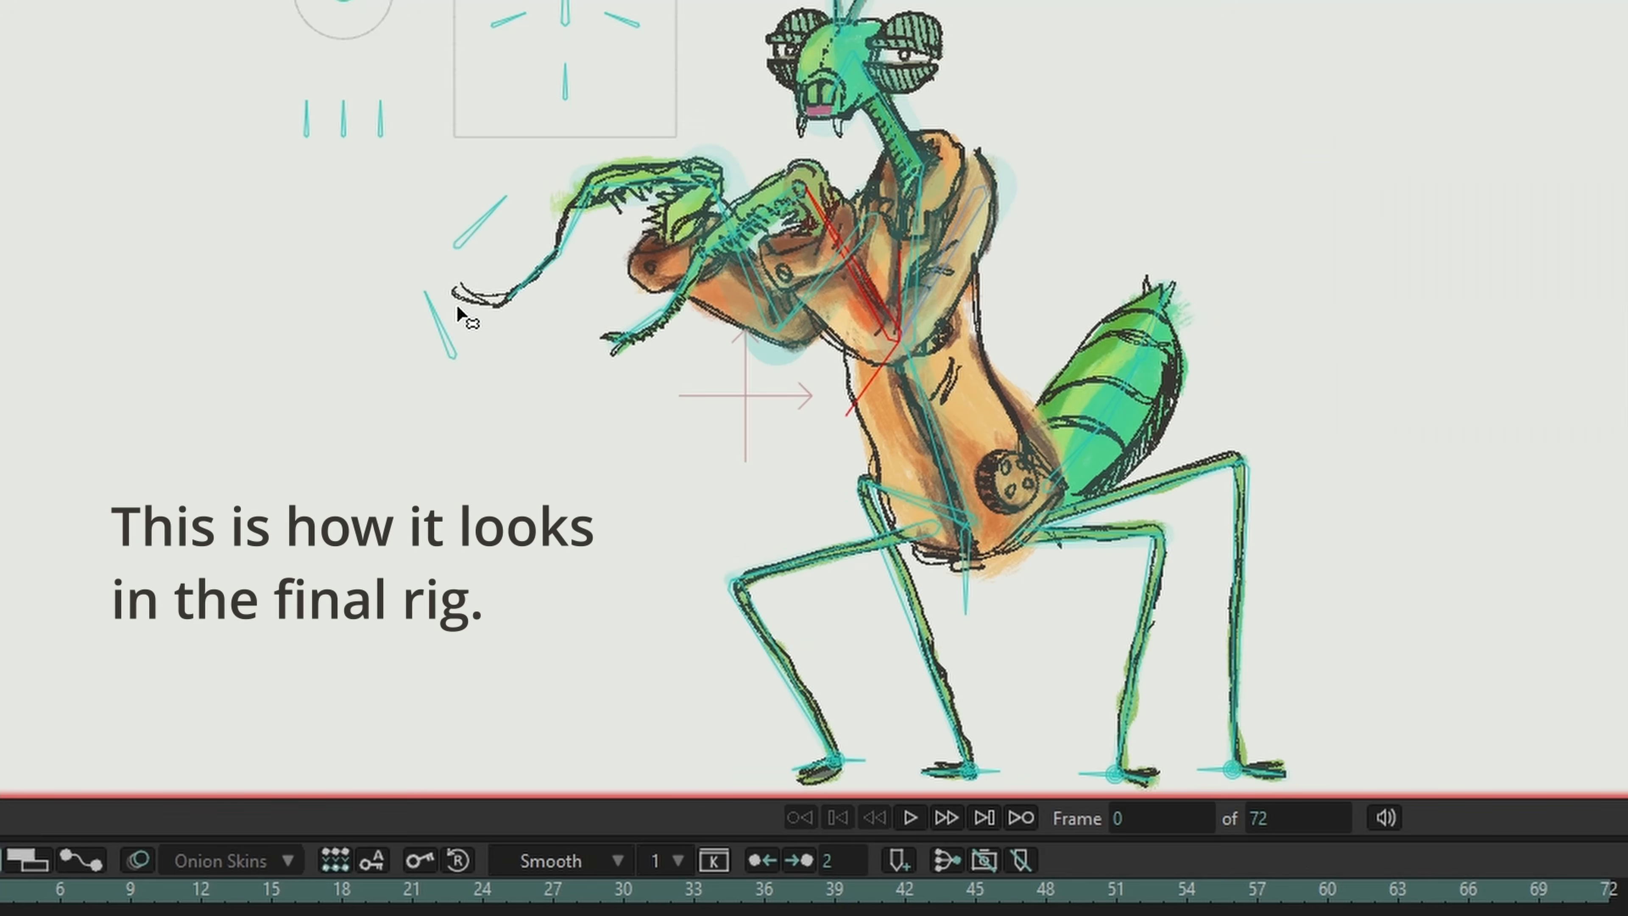
Step: Switch to the final MantisRig_9_LegFix.moho rig and test its hand control bones and head control bone
{"action": "left_click_drag", "start_coordinate": [457, 306], "coordinate": [526, 296]}
{"action": "mouse_move", "coordinate": [493, 209]}
{"action": "left_mouse_down"}
{"action": "mouse_move", "coordinate": [339, 206]}
{"action": "mouse_move", "coordinate": [357, 222]}
{"action": "mouse_move", "coordinate": [476, 229]}
{"action": "mouse_move", "coordinate": [426, 233]}
{"action": "mouse_move", "coordinate": [472, 216]}
{"action": "left_mouse_up"}
{"action": "left_click_drag", "start_coordinate": [483, 324], "coordinate": [456, 202]}
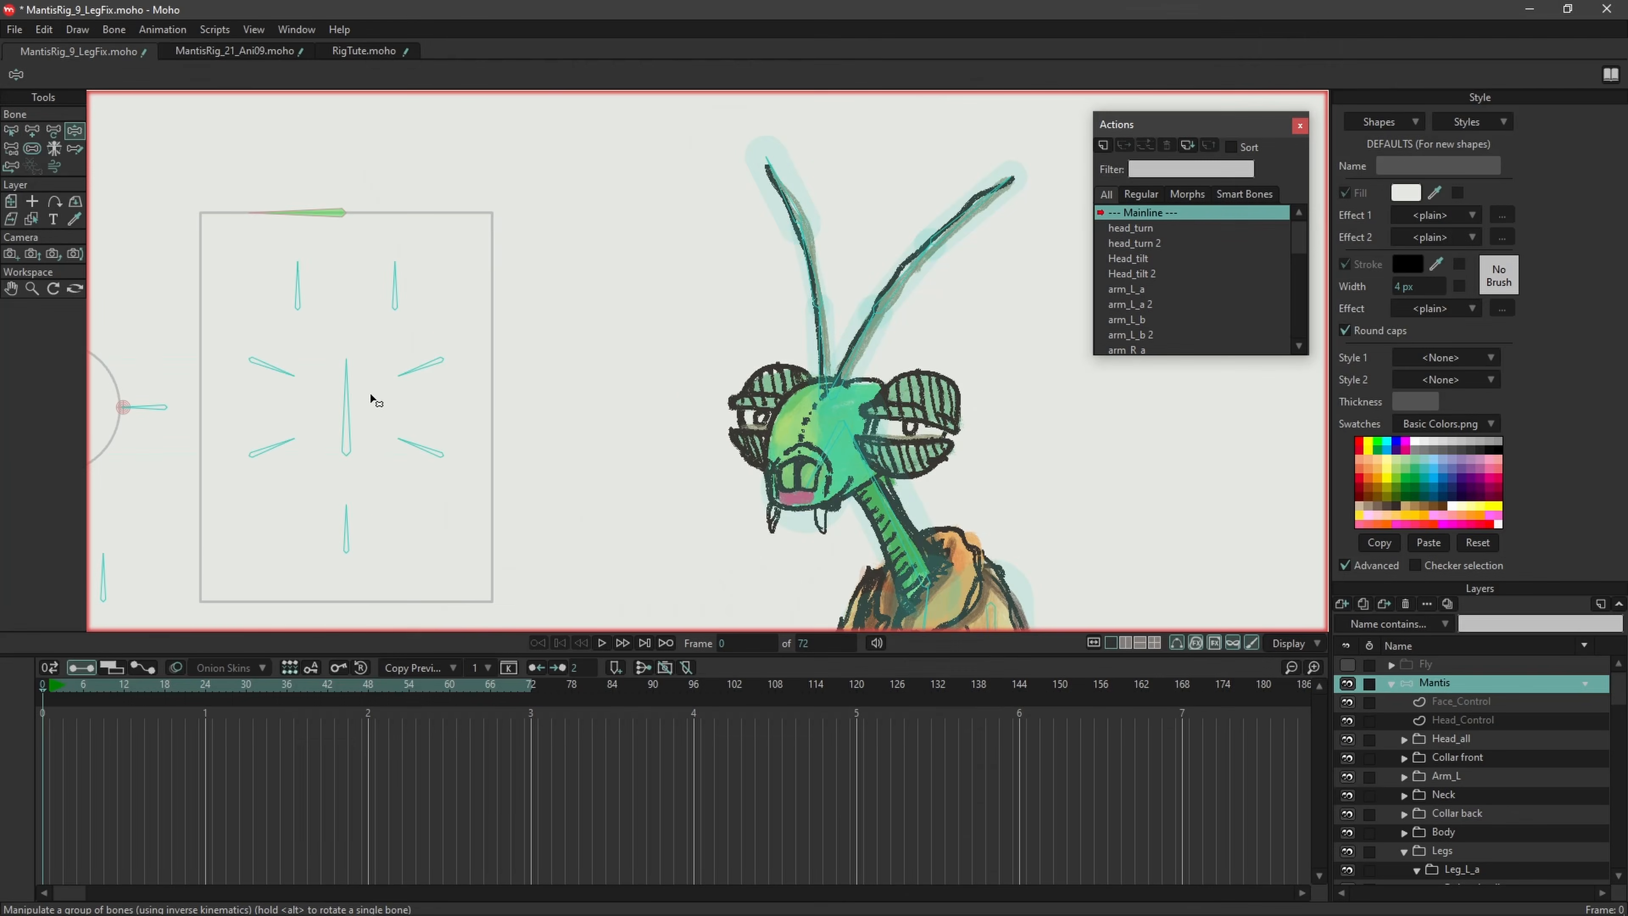
{"action": "left_click_drag", "start_coordinate": [372, 399], "coordinate": [417, 349]}
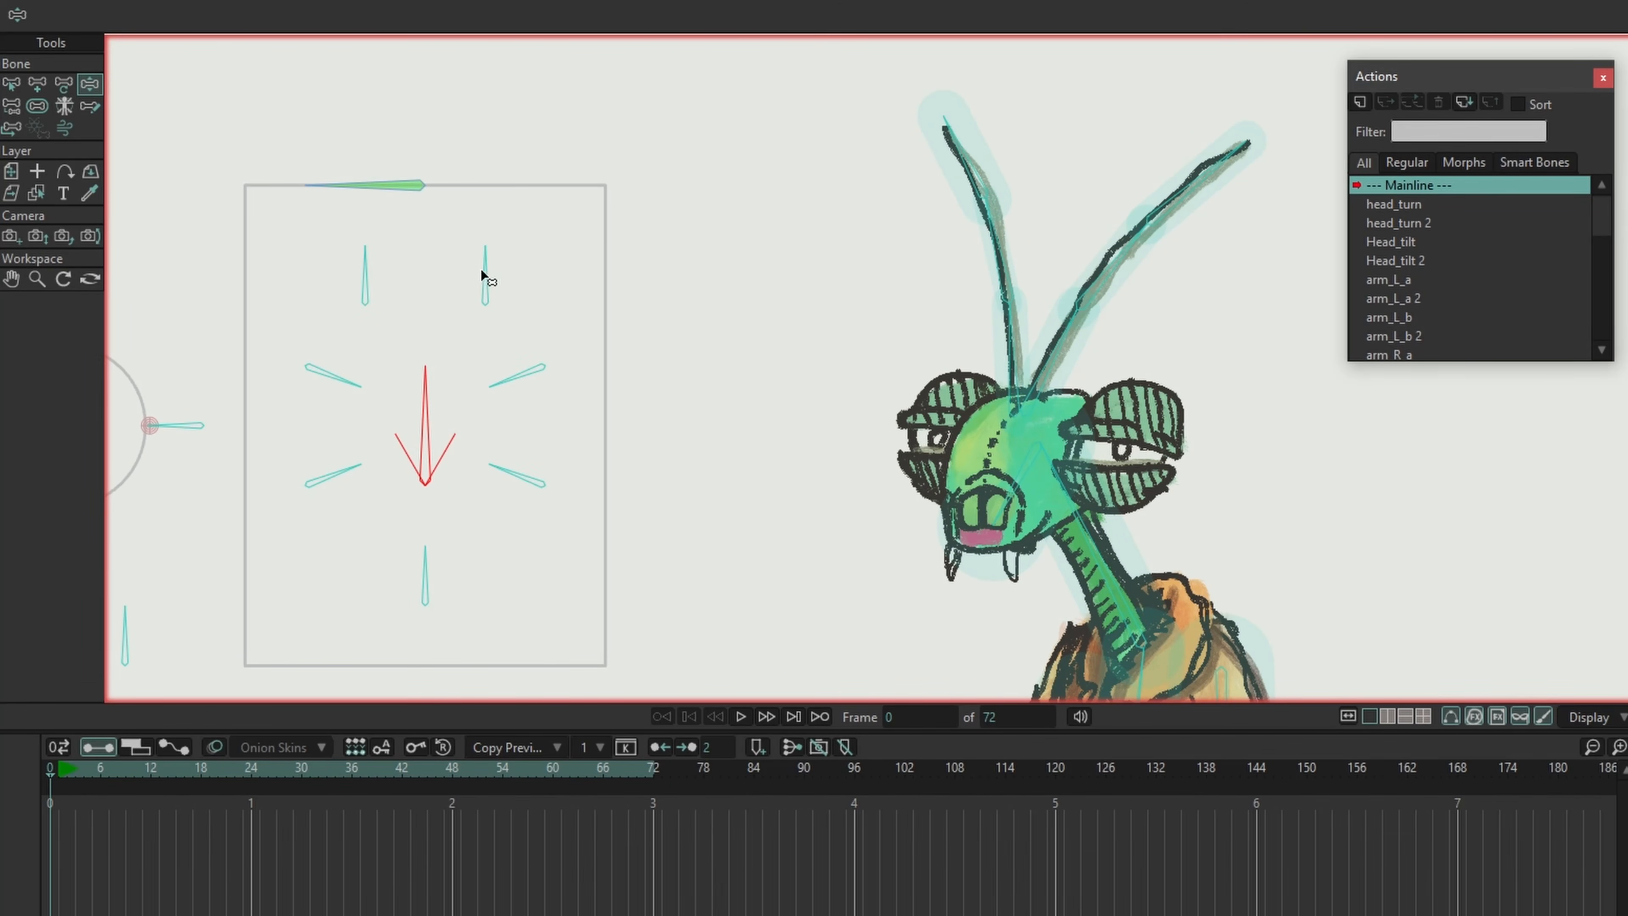
Step: Test the two uppermost control bones inside the face control frame of the finished rig by rotating each one
{"action": "left_click", "coordinate": [485, 268]}
{"action": "left_click_drag", "start_coordinate": [486, 264], "coordinate": [563, 221]}
{"action": "left_click_drag", "start_coordinate": [366, 268], "coordinate": [297, 270]}
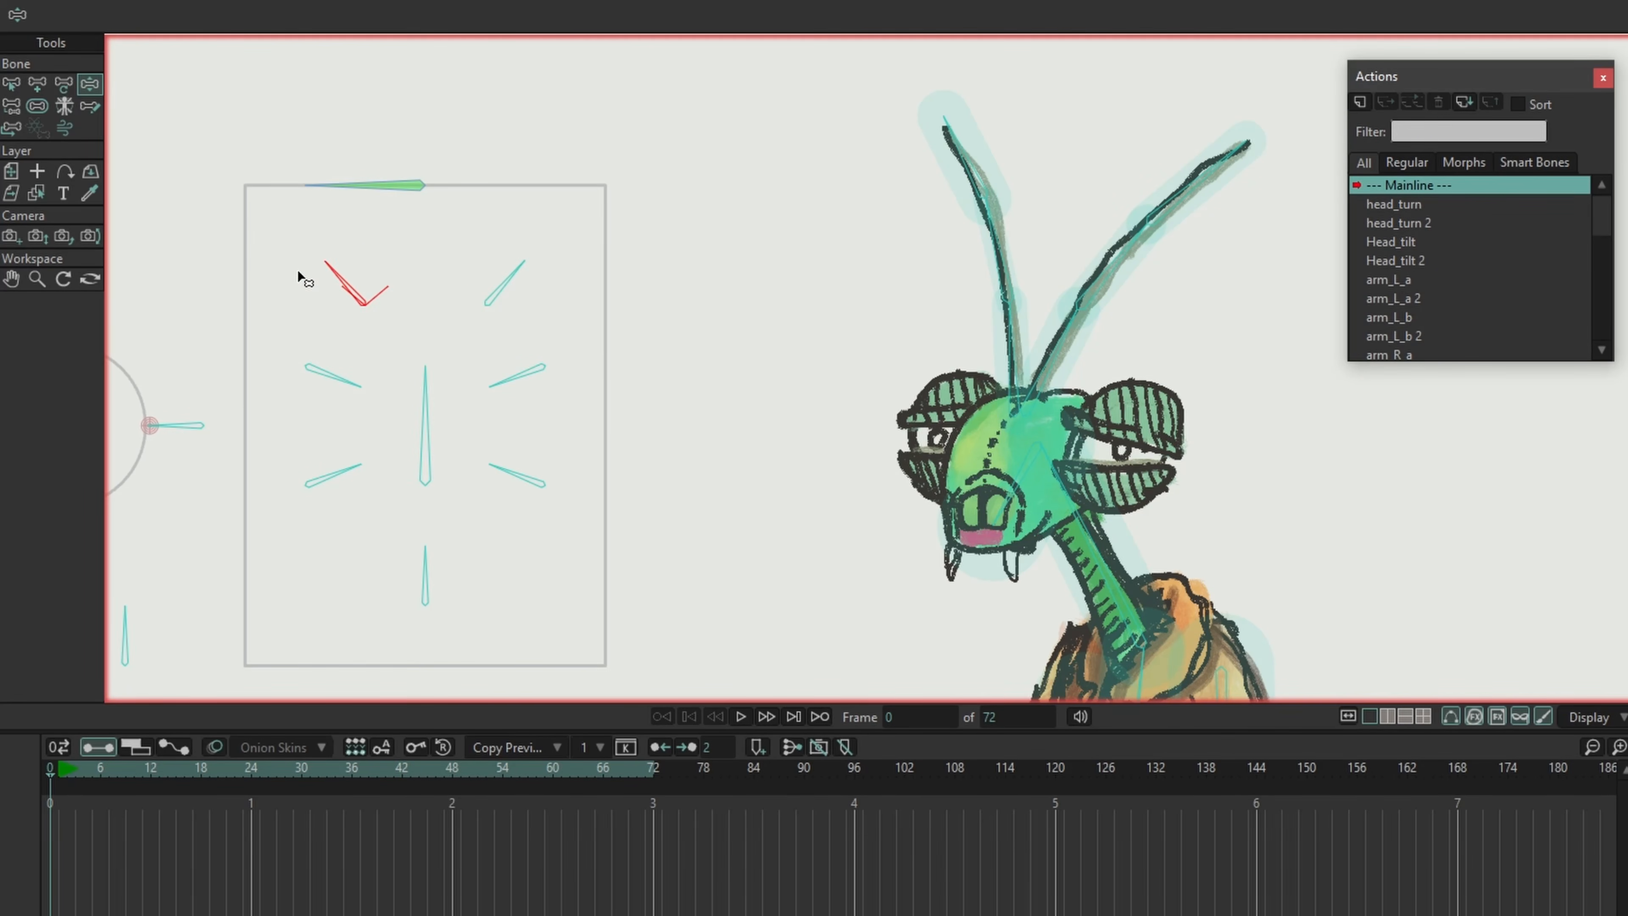
{"action": "left_click", "coordinate": [528, 298]}
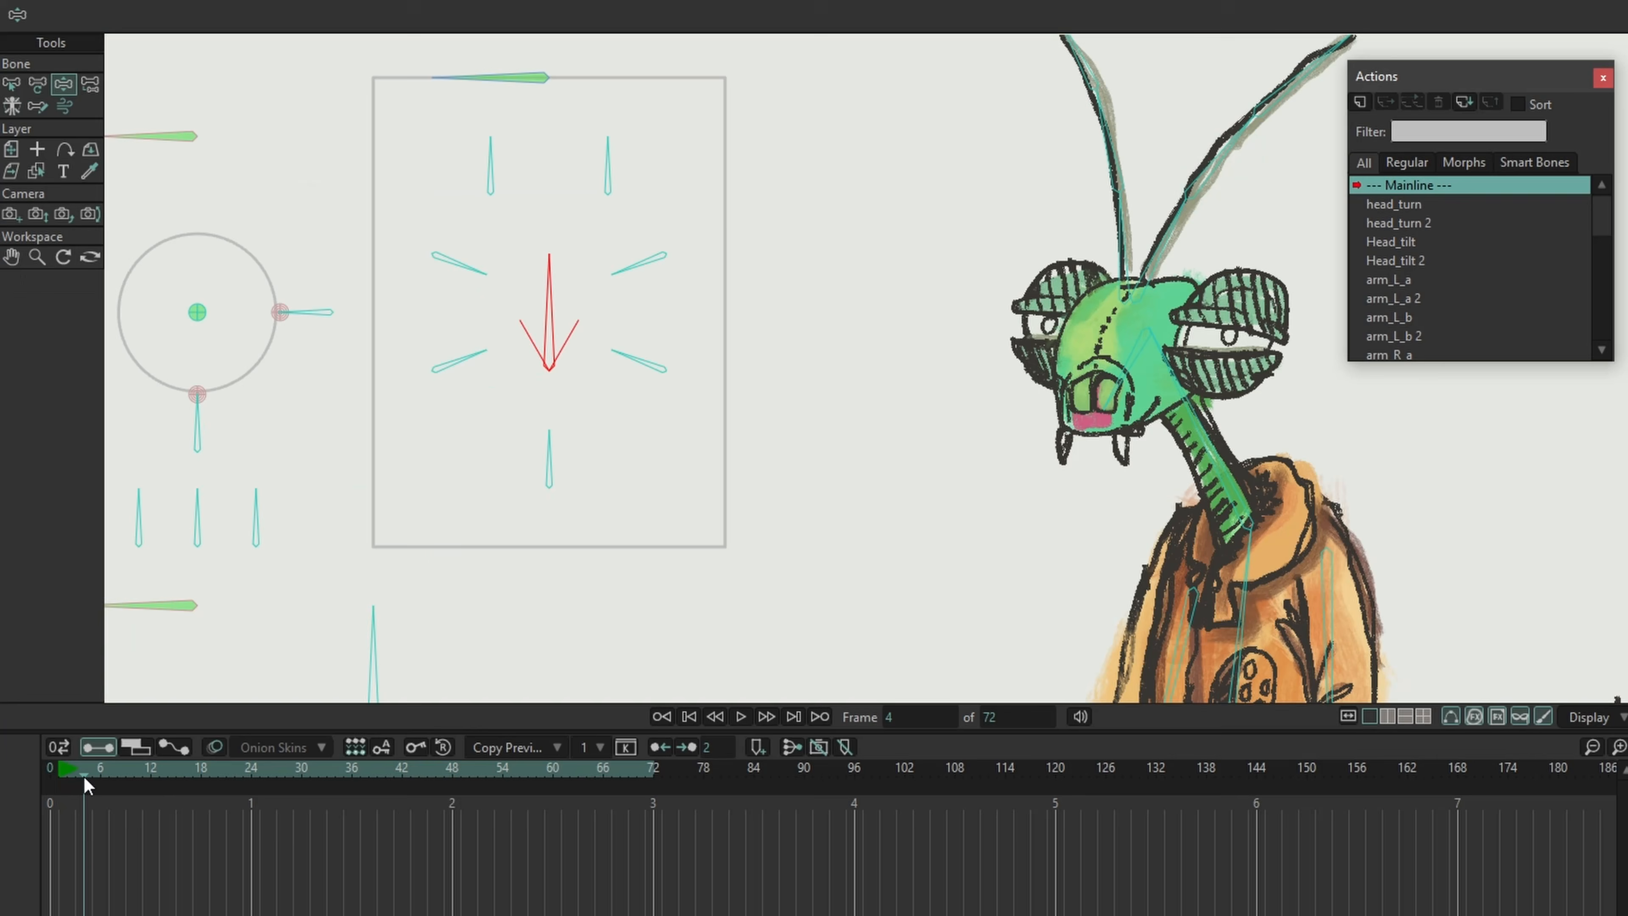
Step: Test the four eyelid control bones and the central control bone in the face control frame by rotating them
{"action": "left_click_drag", "start_coordinate": [658, 272], "coordinate": [612, 214]}
{"action": "left_click_drag", "start_coordinate": [472, 276], "coordinate": [477, 377]}
{"action": "left_click_drag", "start_coordinate": [612, 360], "coordinate": [634, 462]}
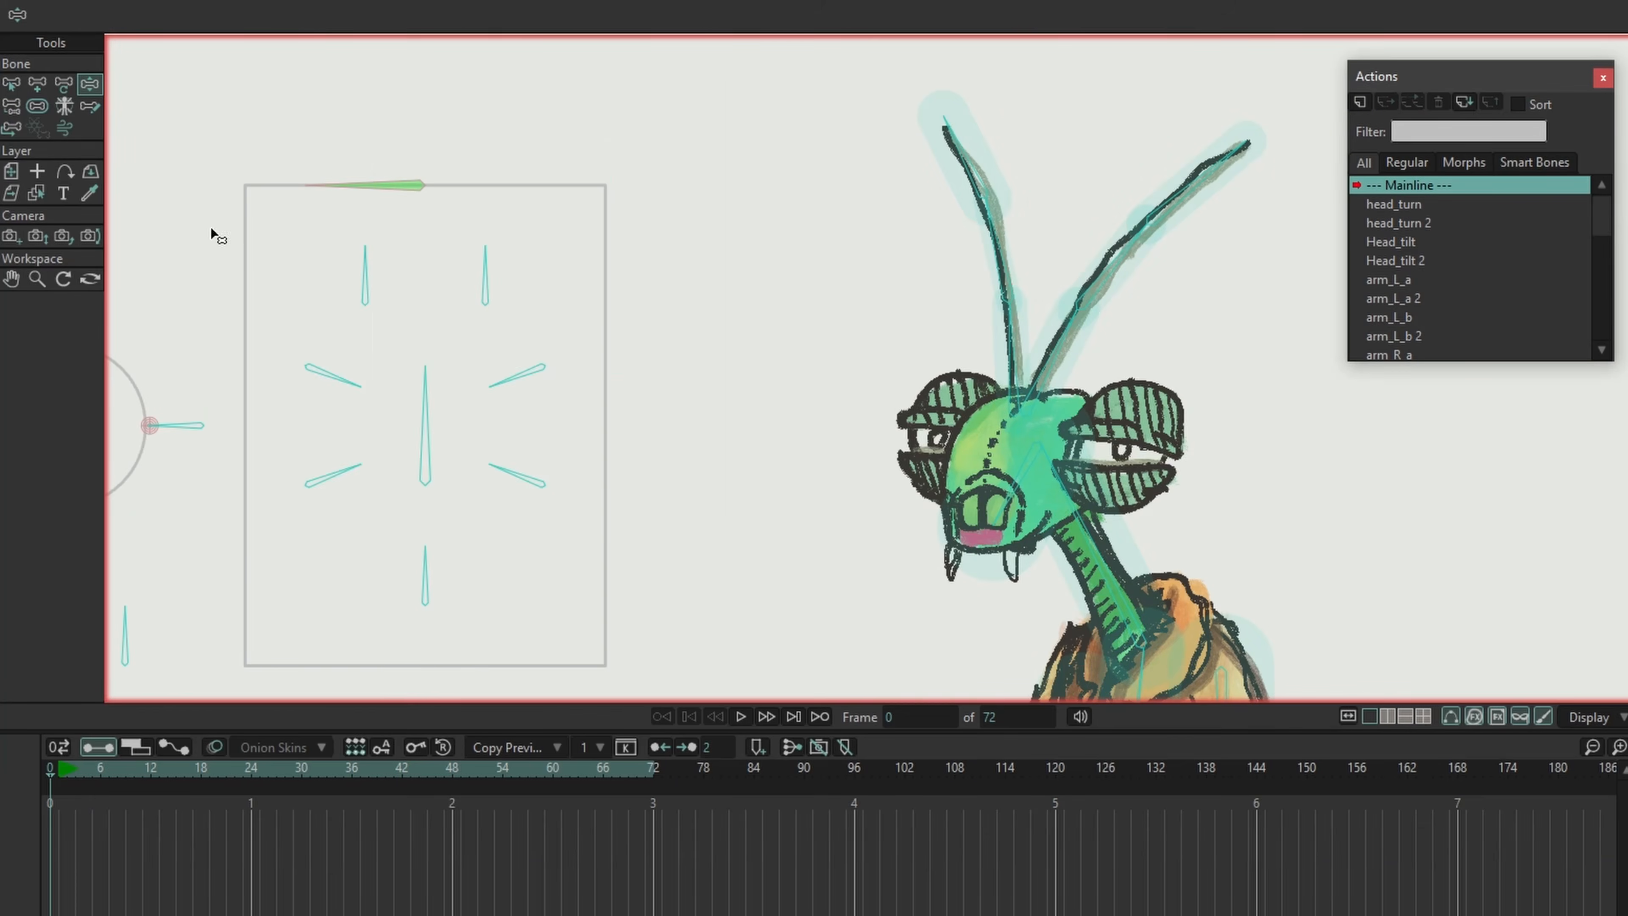
{"action": "left_click_drag", "start_coordinate": [426, 423], "coordinate": [412, 352]}
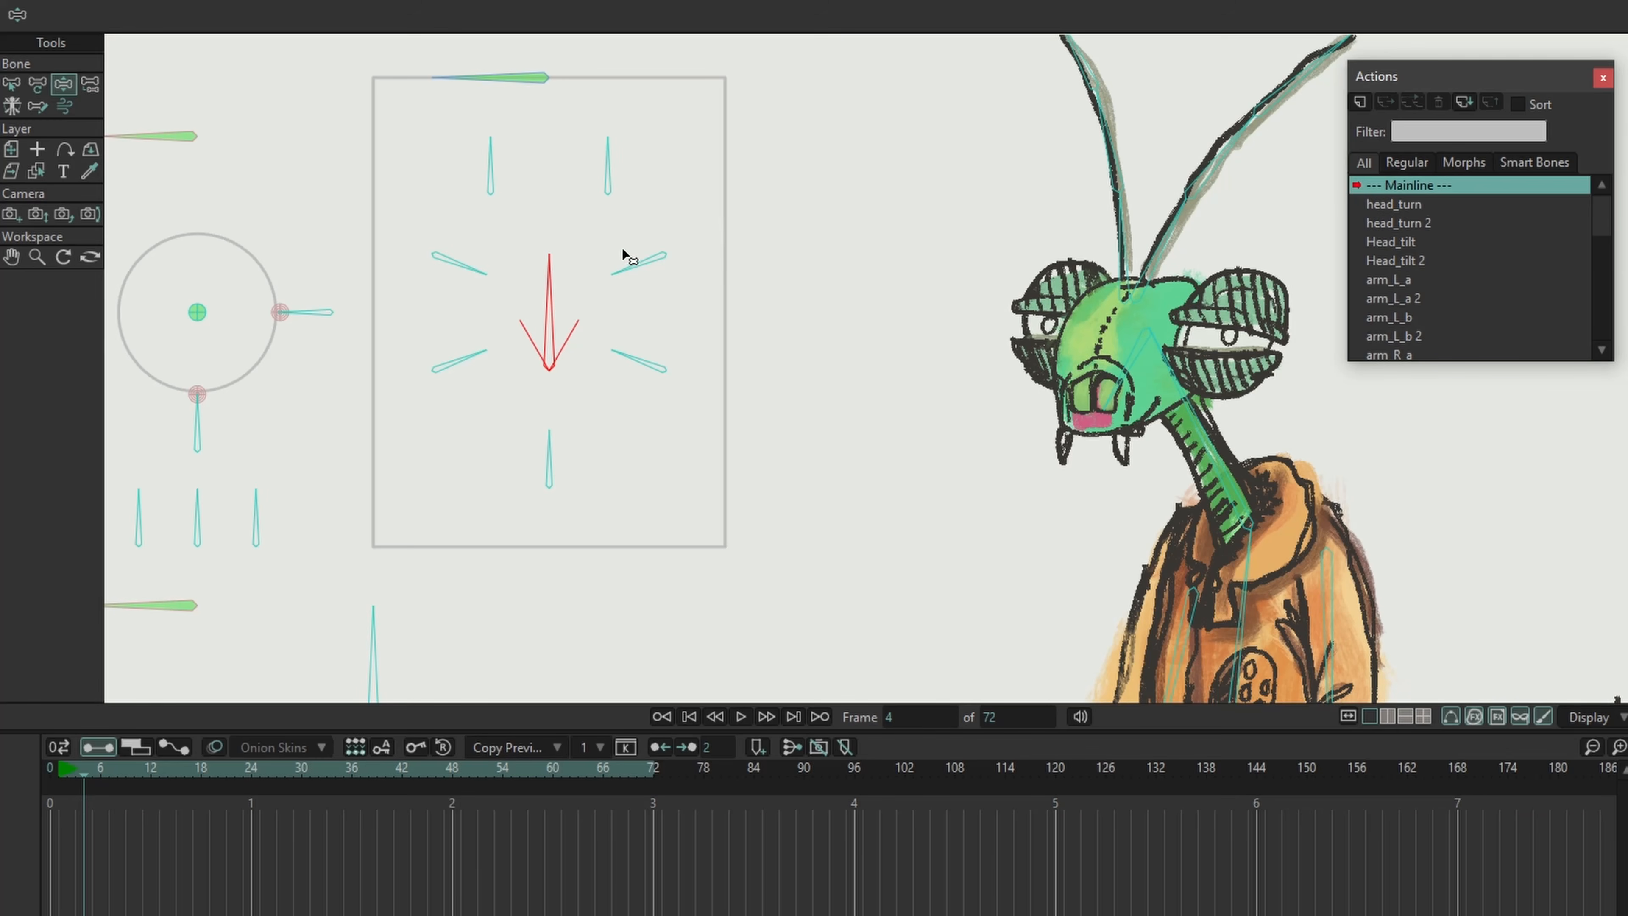
{"action": "left_click", "coordinate": [621, 263]}
{"action": "mouse_move", "coordinate": [621, 263]}
{"action": "left_mouse_down"}
{"action": "mouse_move", "coordinate": [610, 208]}
{"action": "mouse_move", "coordinate": [618, 233]}
{"action": "left_mouse_up"}
{"action": "left_click_drag", "start_coordinate": [458, 263], "coordinate": [478, 346]}
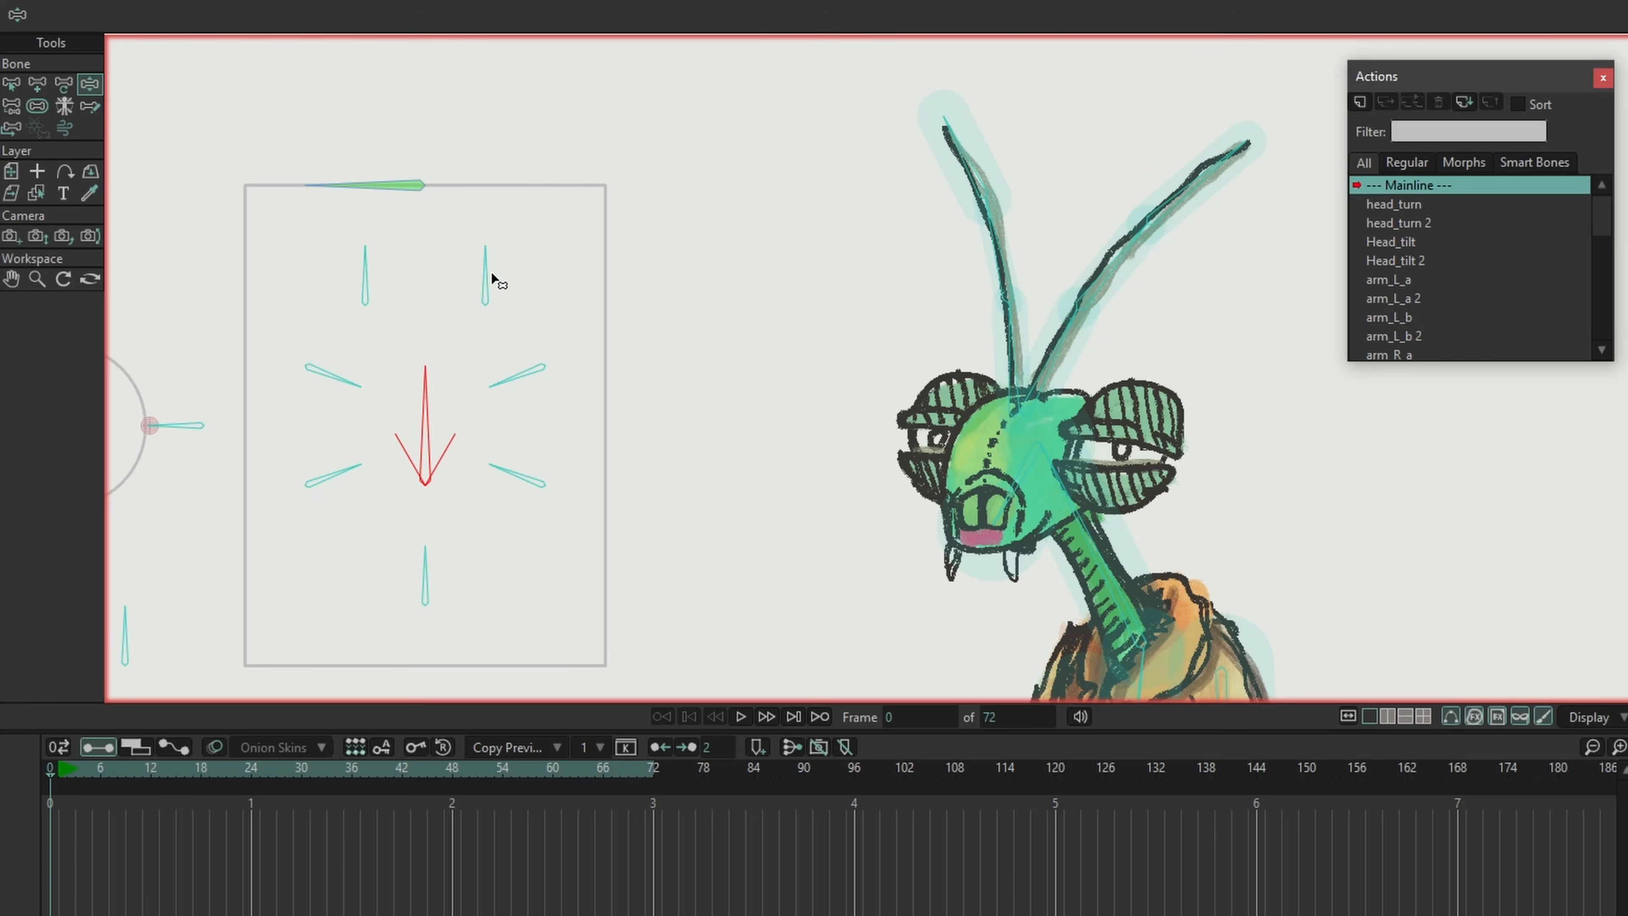
{"action": "left_click_drag", "start_coordinate": [494, 280], "coordinate": [526, 269]}
{"action": "left_click", "coordinate": [461, 496]}
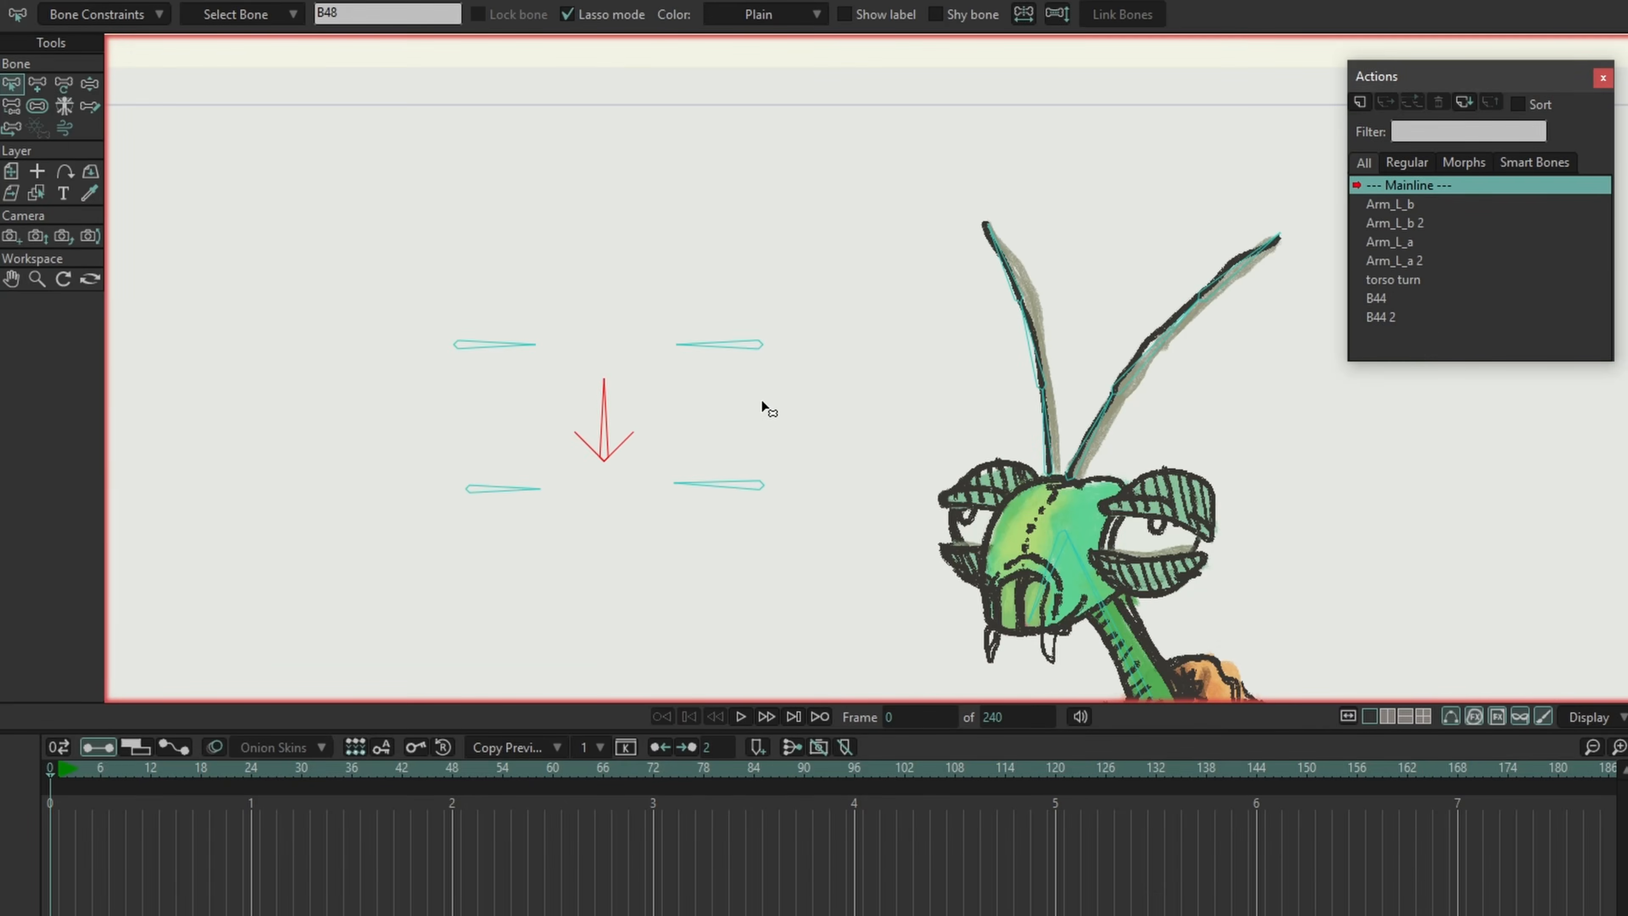
Step: Create a smart bone action for central bone B48 and, at frame 1, rotate it left and the four eyelid bones inward
{"action": "left_click", "coordinate": [1360, 102]}
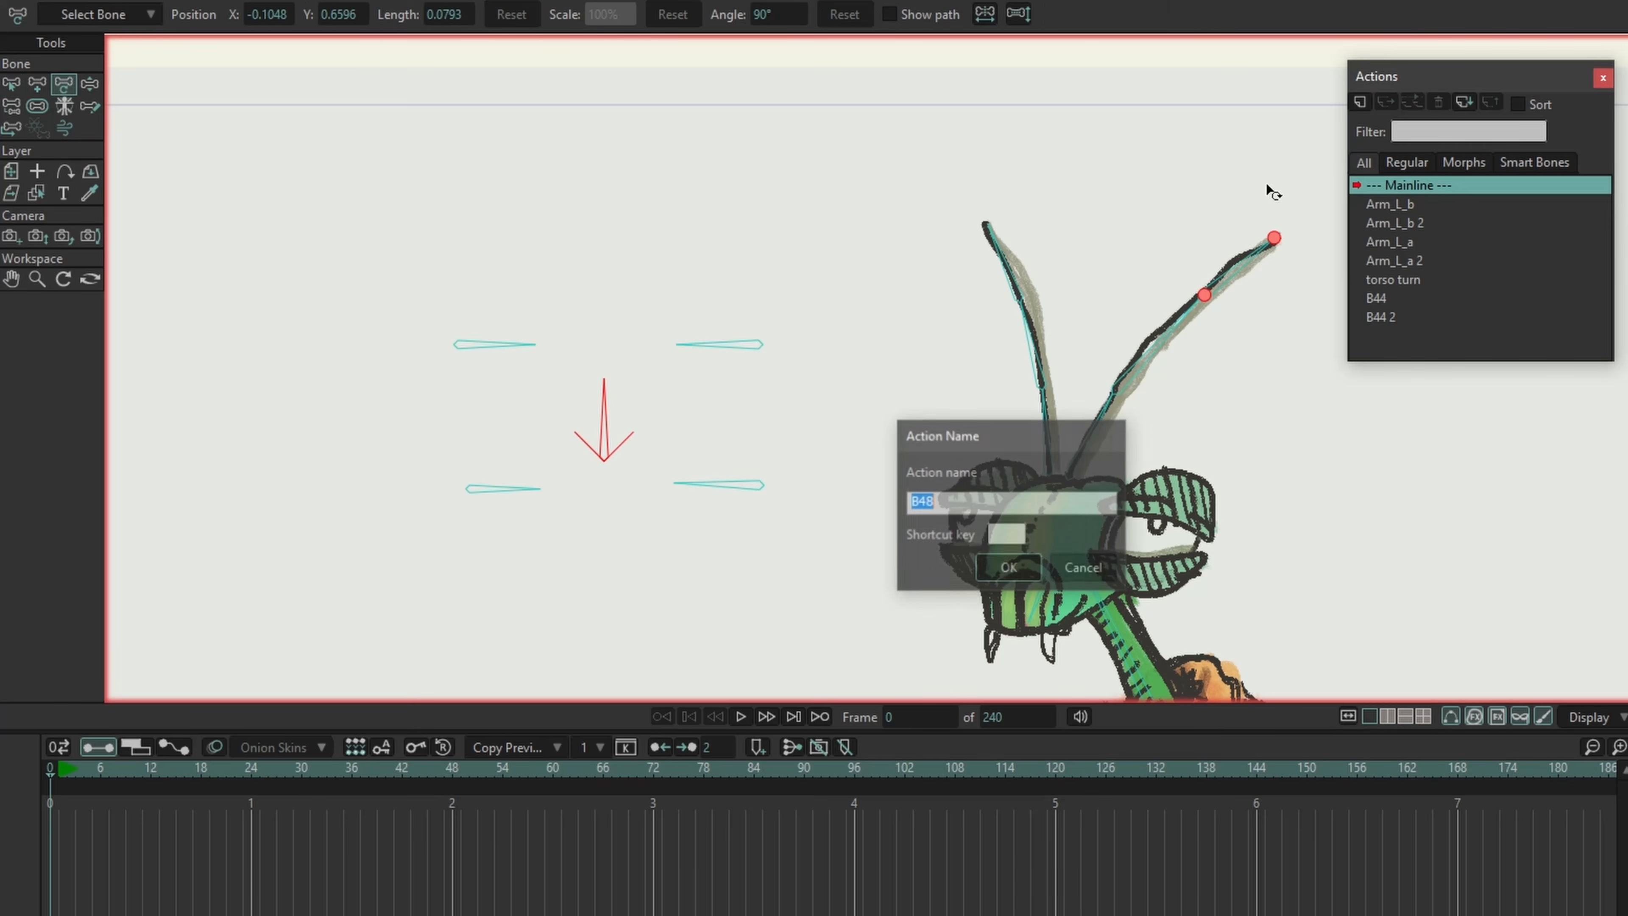
{"action": "left_click", "coordinate": [1009, 569]}
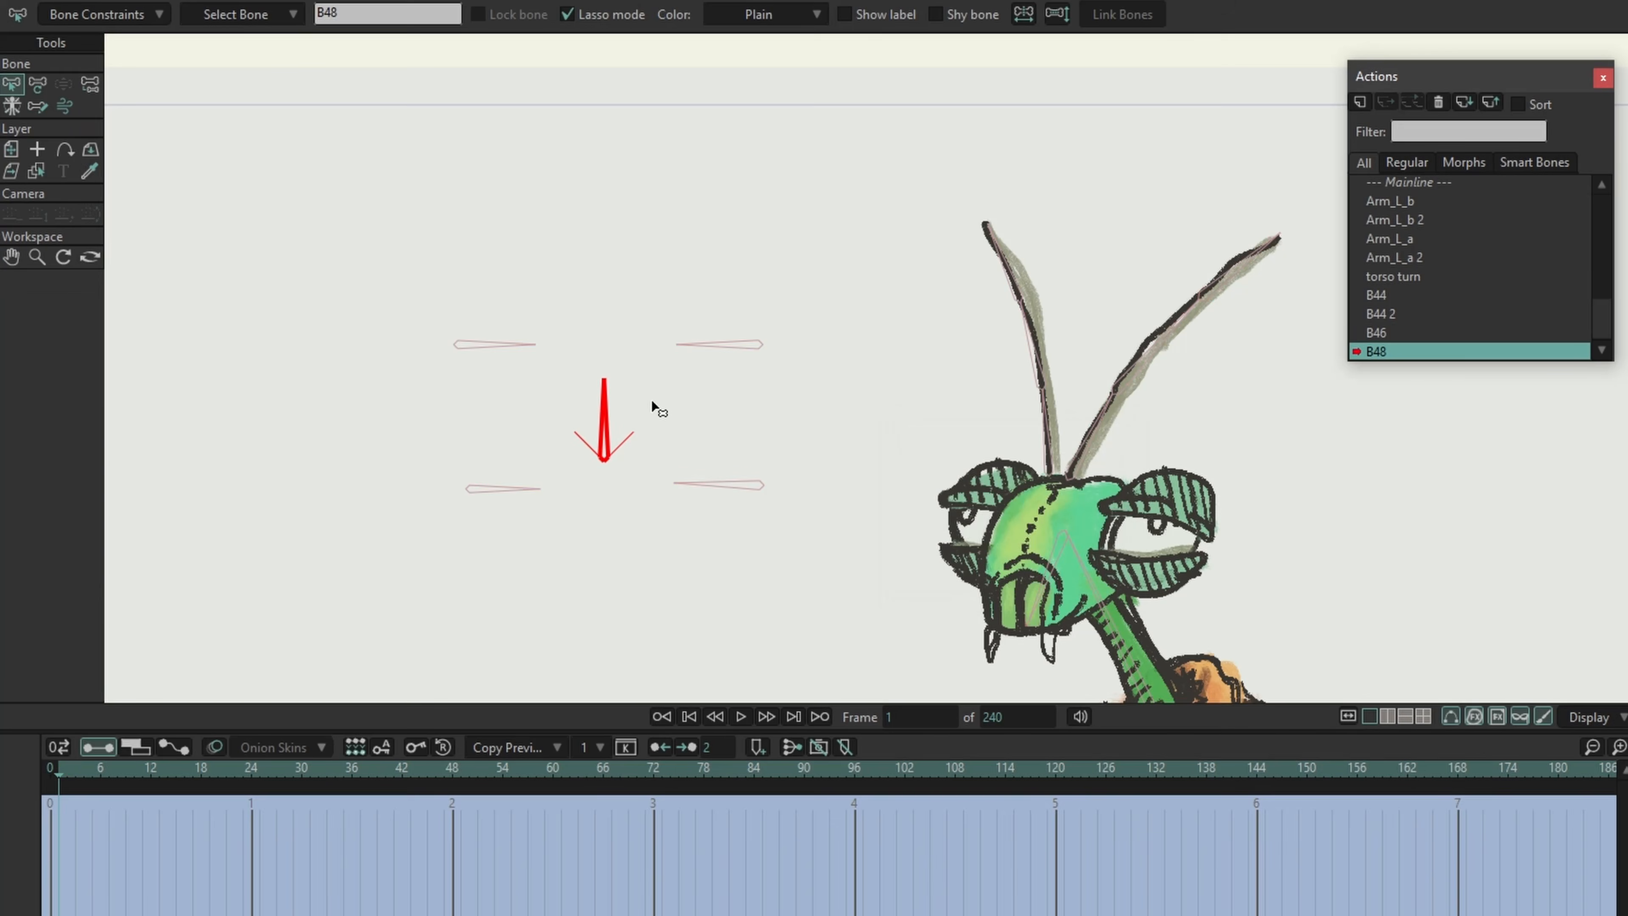
{"action": "left_click", "coordinate": [43, 86]}
{"action": "left_click_drag", "start_coordinate": [611, 414], "coordinate": [536, 440]}
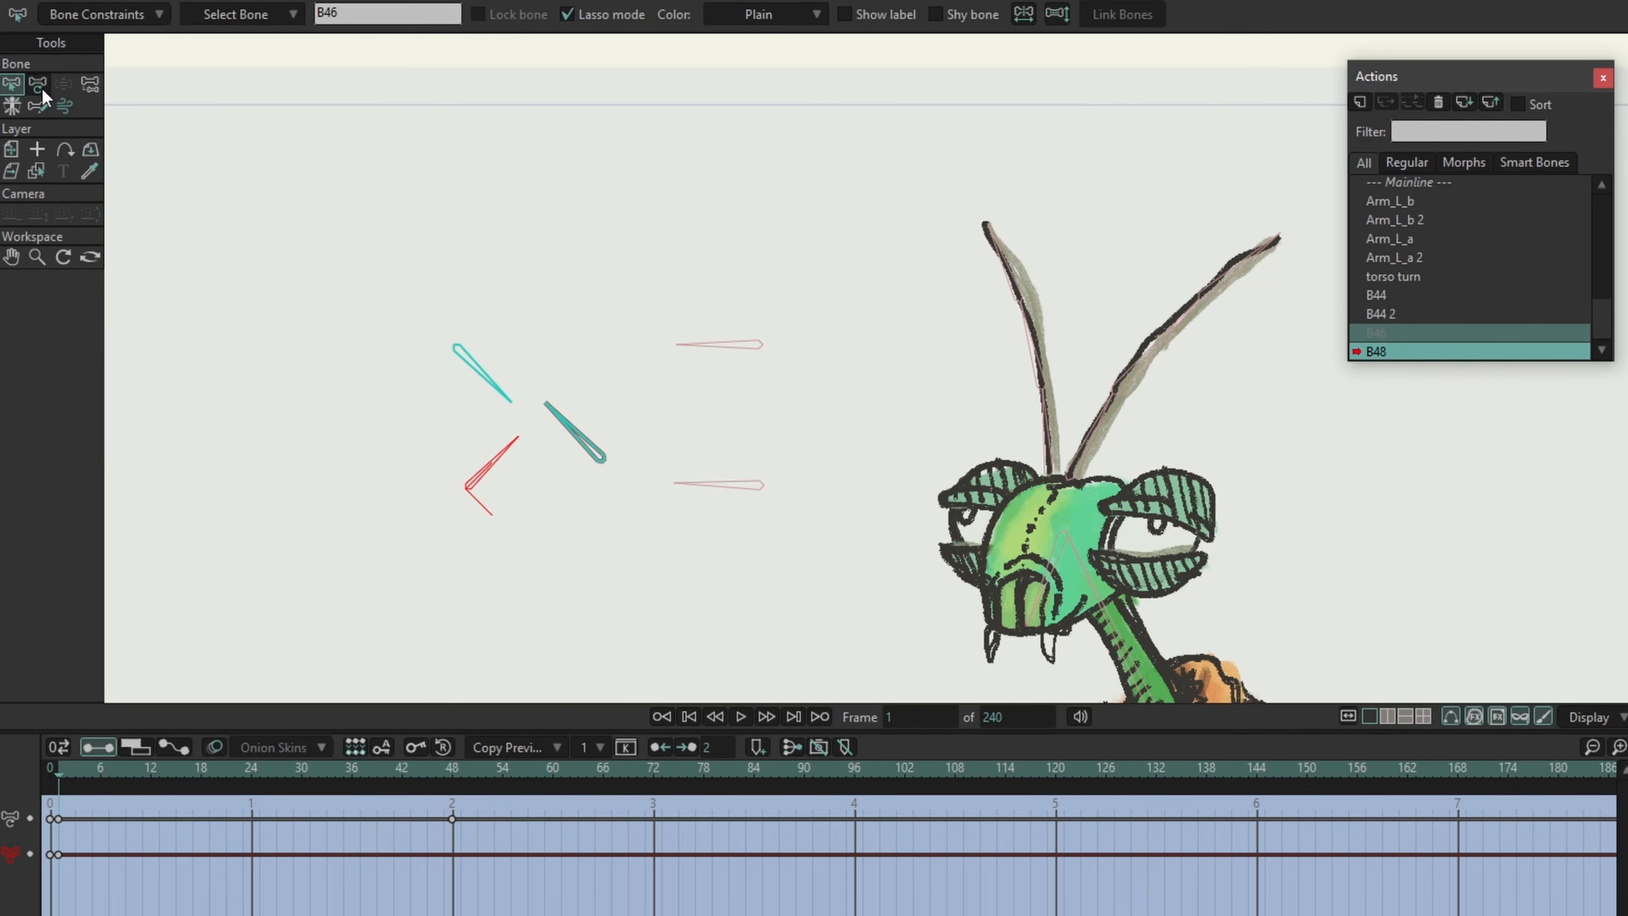
{"action": "left_click", "coordinate": [43, 91]}
{"action": "left_click_drag", "start_coordinate": [726, 345], "coordinate": [737, 372]}
{"action": "left_click_drag", "start_coordinate": [716, 484], "coordinate": [730, 449]}
Step: At frame 48 of the B48 action, rotate the four eyelid bones outward, return to Mainline and test the central bone
{"action": "left_click_drag", "start_coordinate": [252, 773], "coordinate": [451, 806]}
{"action": "left_click_drag", "start_coordinate": [731, 447], "coordinate": [720, 628]}
{"action": "left_click_drag", "start_coordinate": [711, 374], "coordinate": [705, 295]}
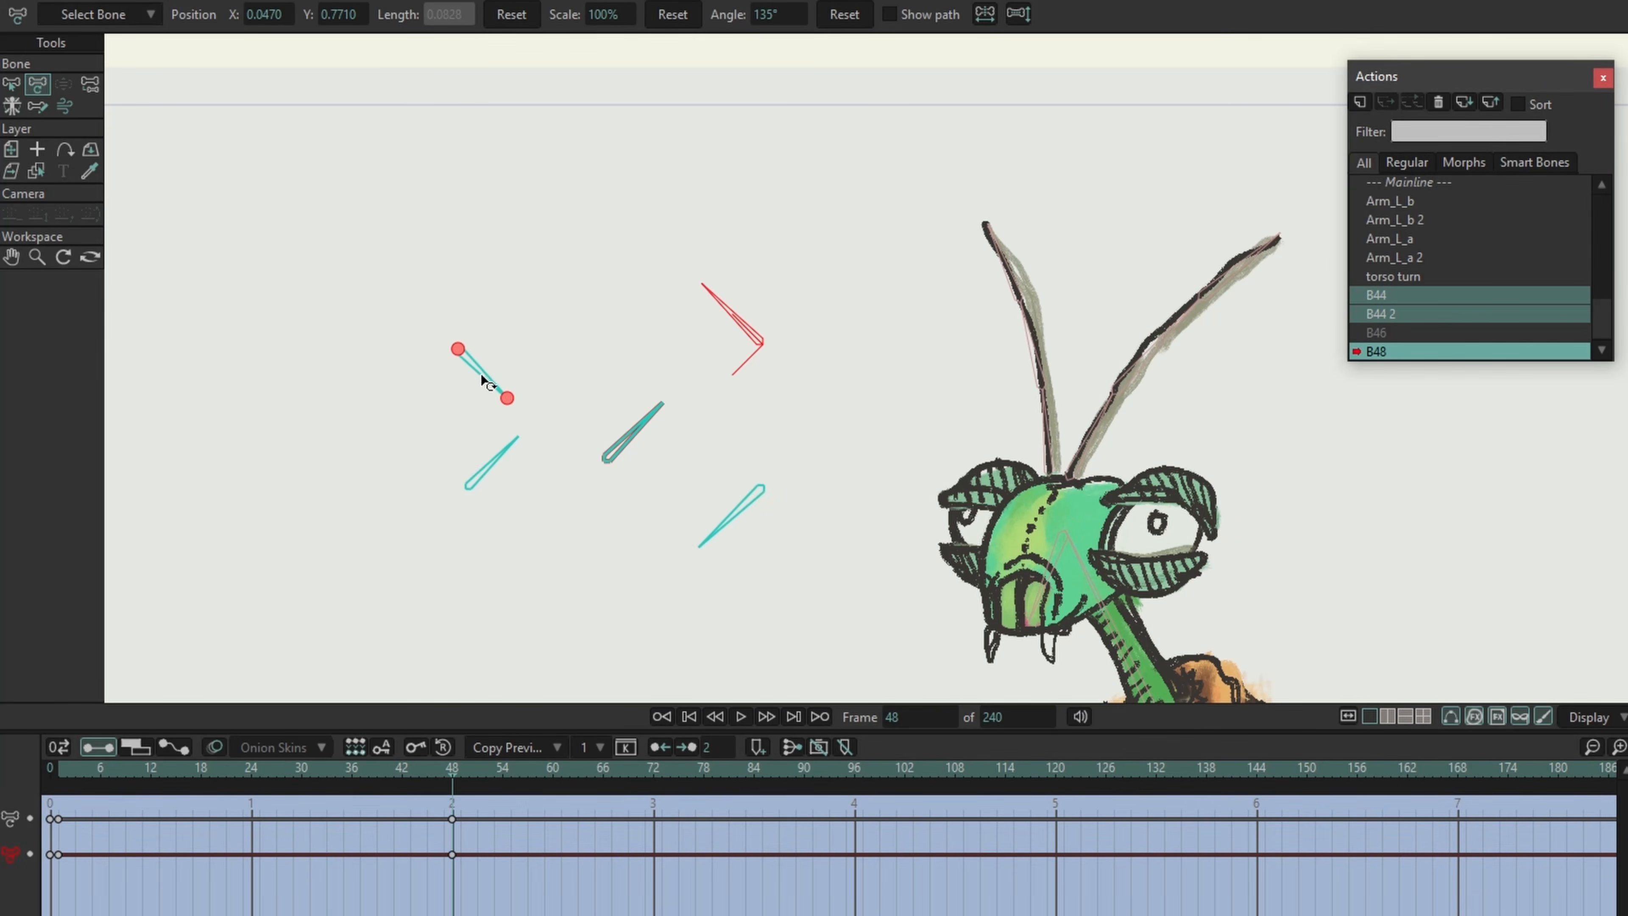
{"action": "left_click_drag", "start_coordinate": [485, 381], "coordinate": [488, 319]}
{"action": "left_click_drag", "start_coordinate": [511, 443], "coordinate": [522, 550]}
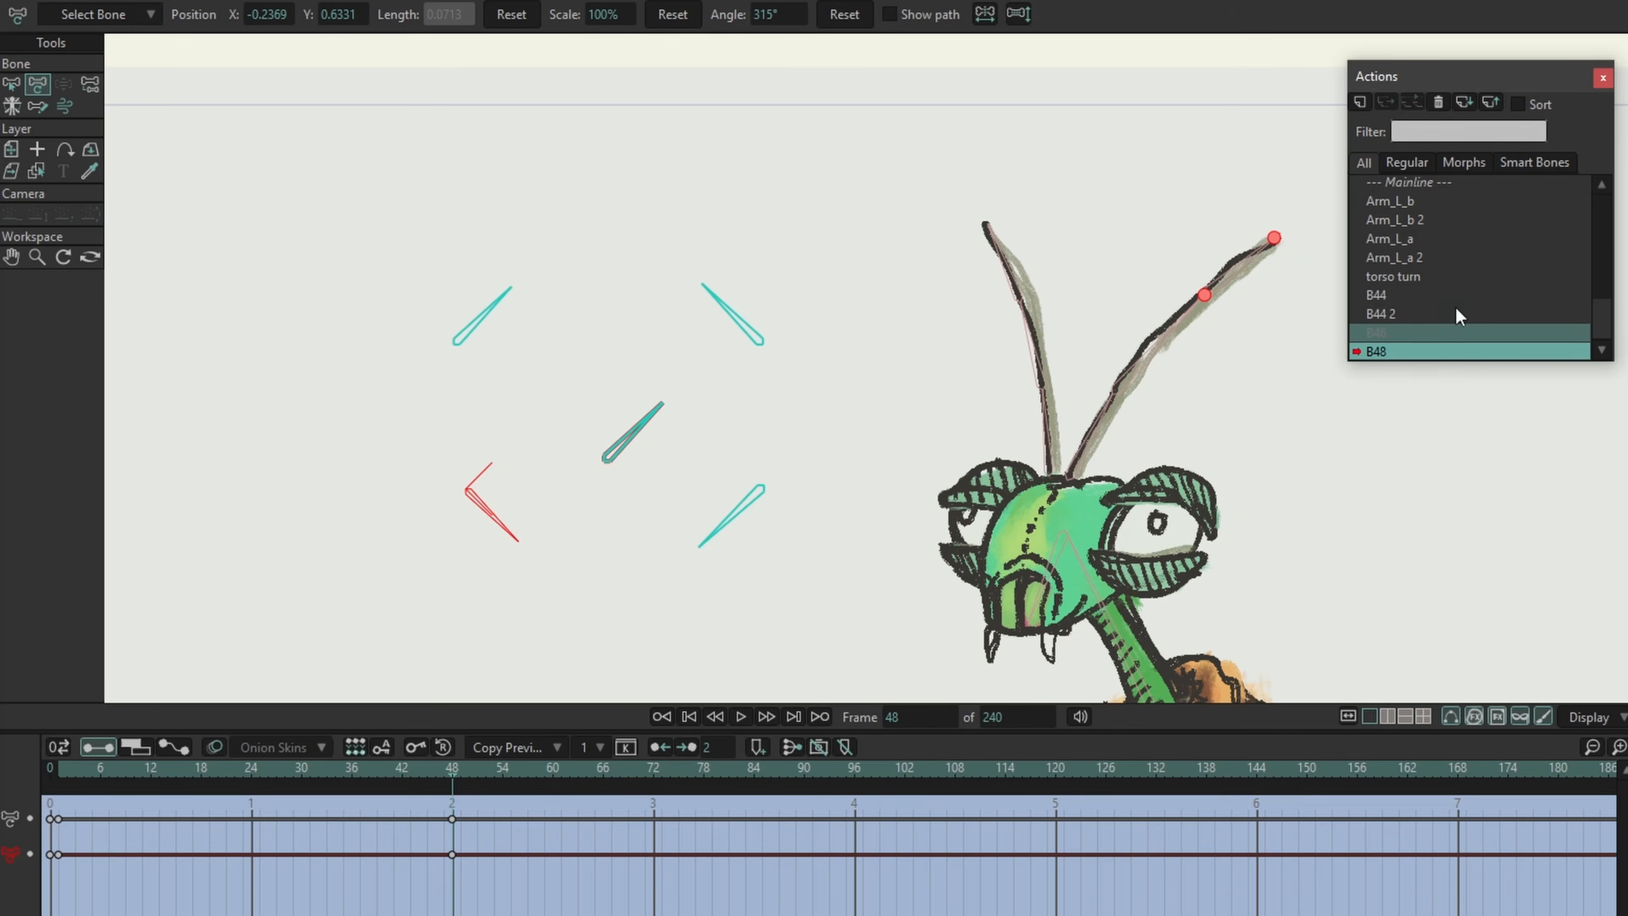
{"action": "double_click", "coordinate": [1418, 186]}
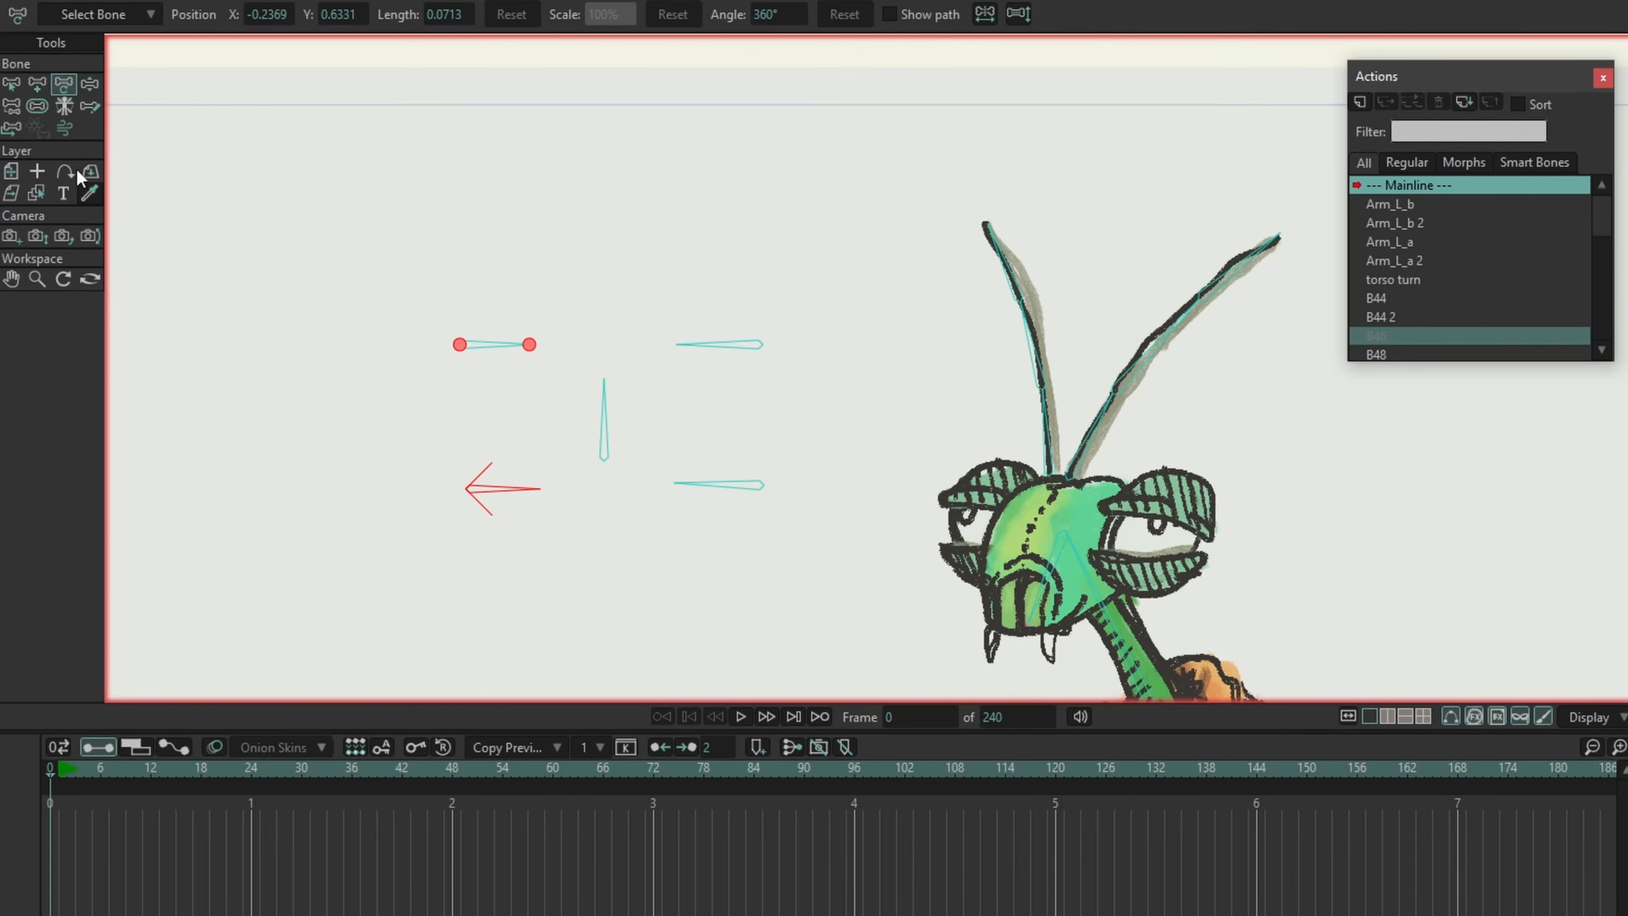
{"action": "left_click", "coordinate": [89, 84]}
{"action": "left_click_drag", "start_coordinate": [612, 418], "coordinate": [625, 371]}
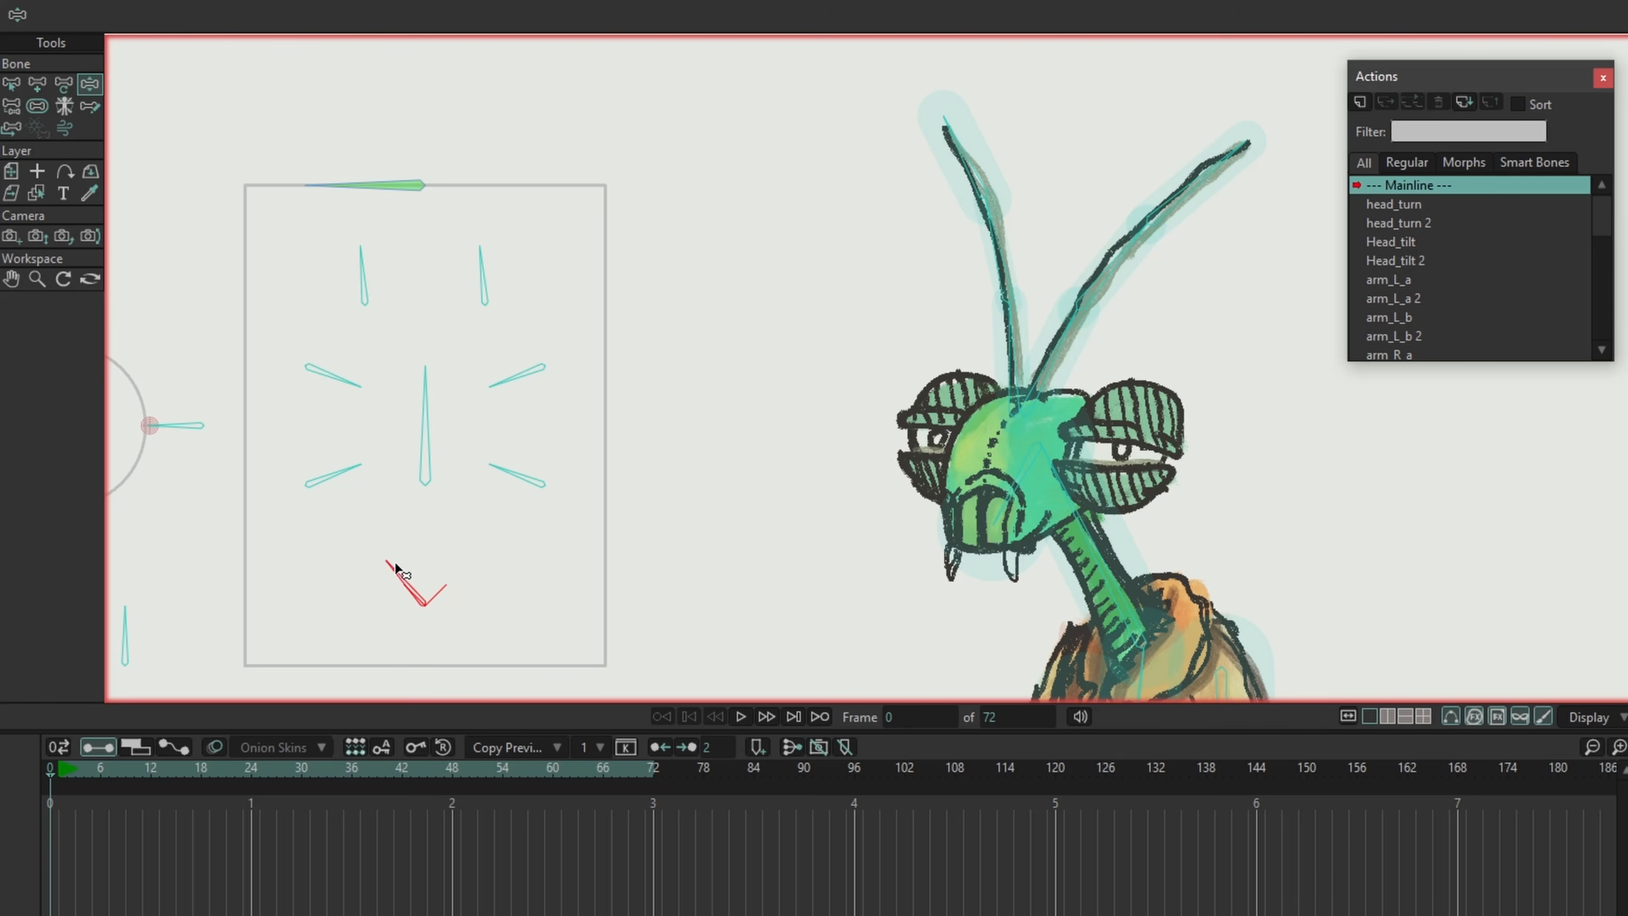
Step: Test the mouth control bone and the pupil control point inside its circle in the finished rig
{"action": "left_click_drag", "start_coordinate": [395, 568], "coordinate": [420, 501]}
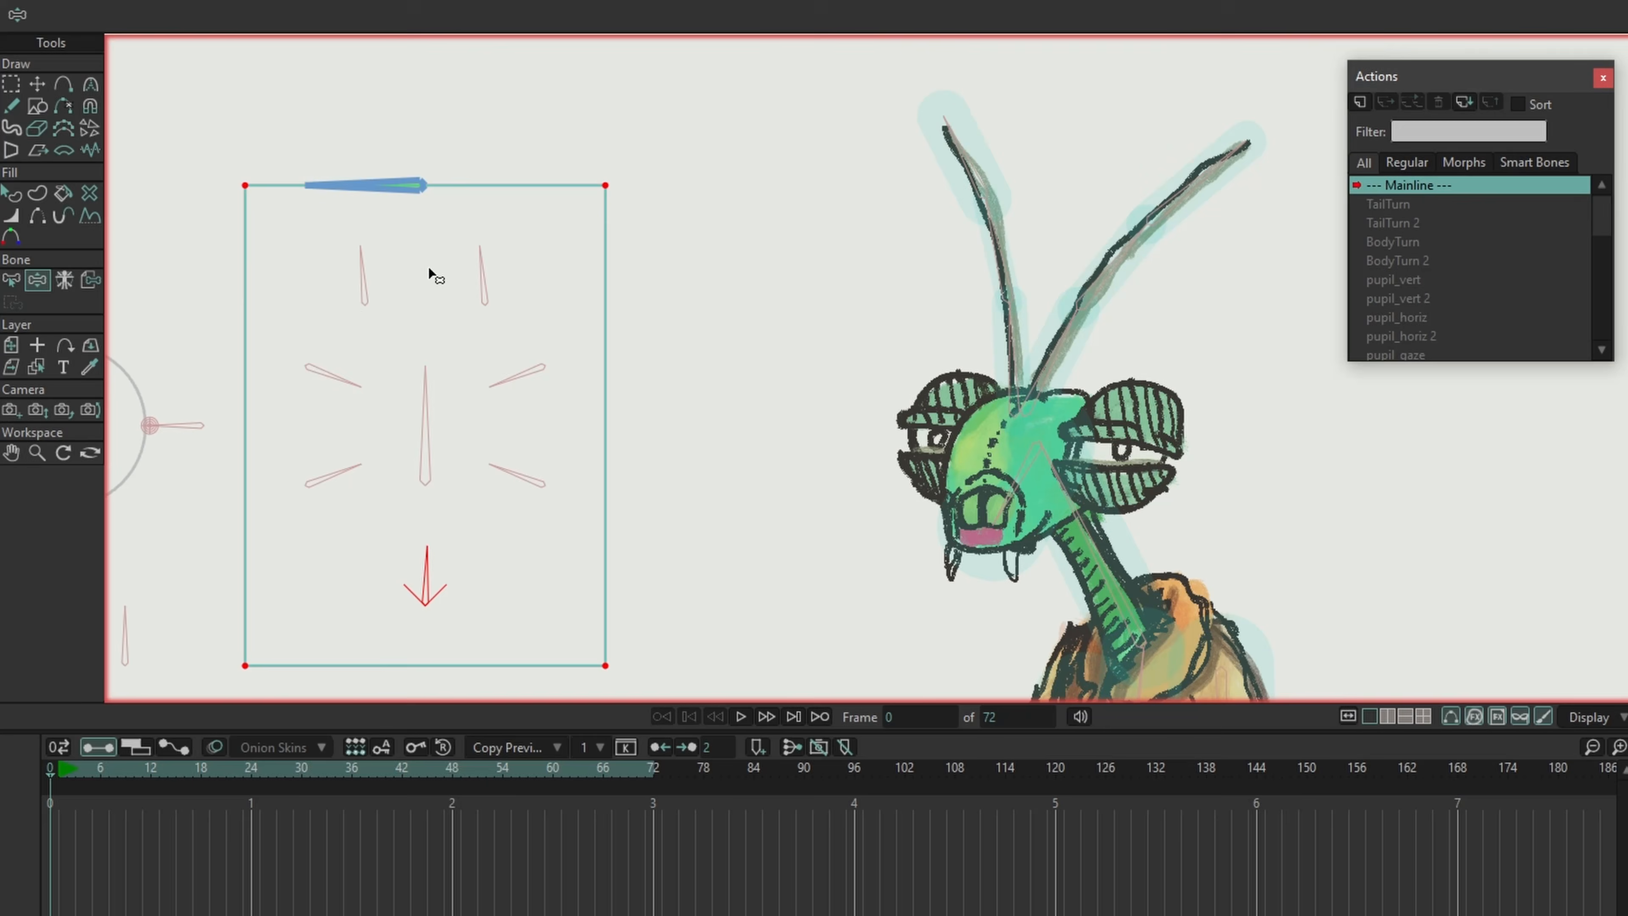
{"action": "left_click", "coordinate": [423, 170]}
{"action": "left_click", "coordinate": [142, 16]}
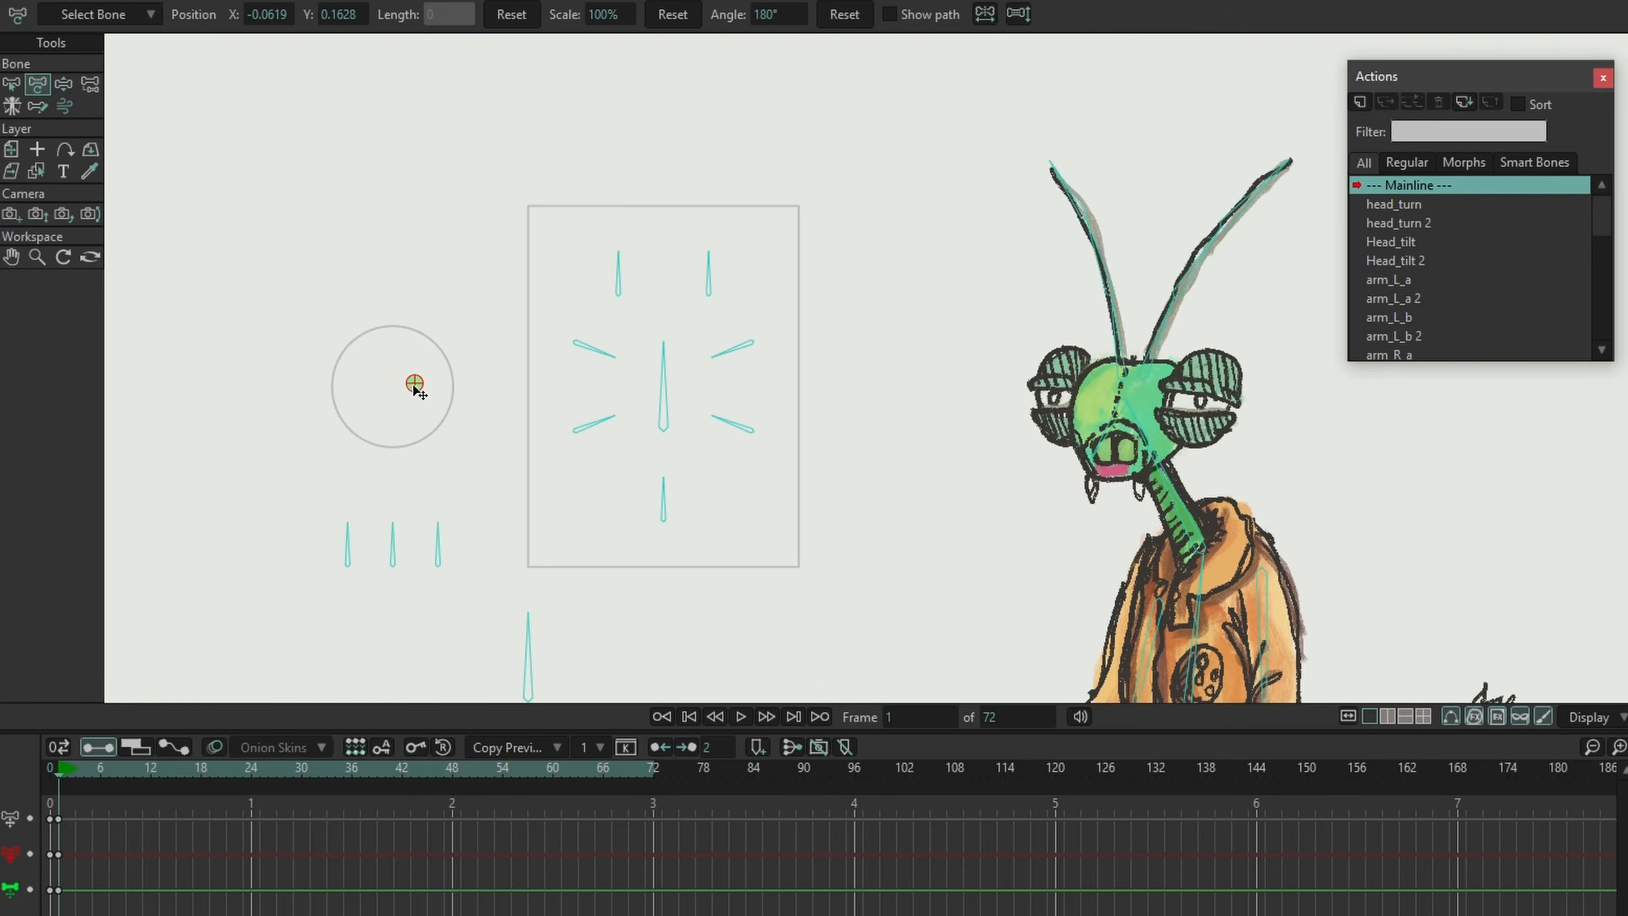
{"action": "mouse_move", "coordinate": [418, 385]}
{"action": "left_mouse_down"}
{"action": "mouse_move", "coordinate": [356, 384]}
{"action": "mouse_move", "coordinate": [410, 385]}
{"action": "left_mouse_up"}
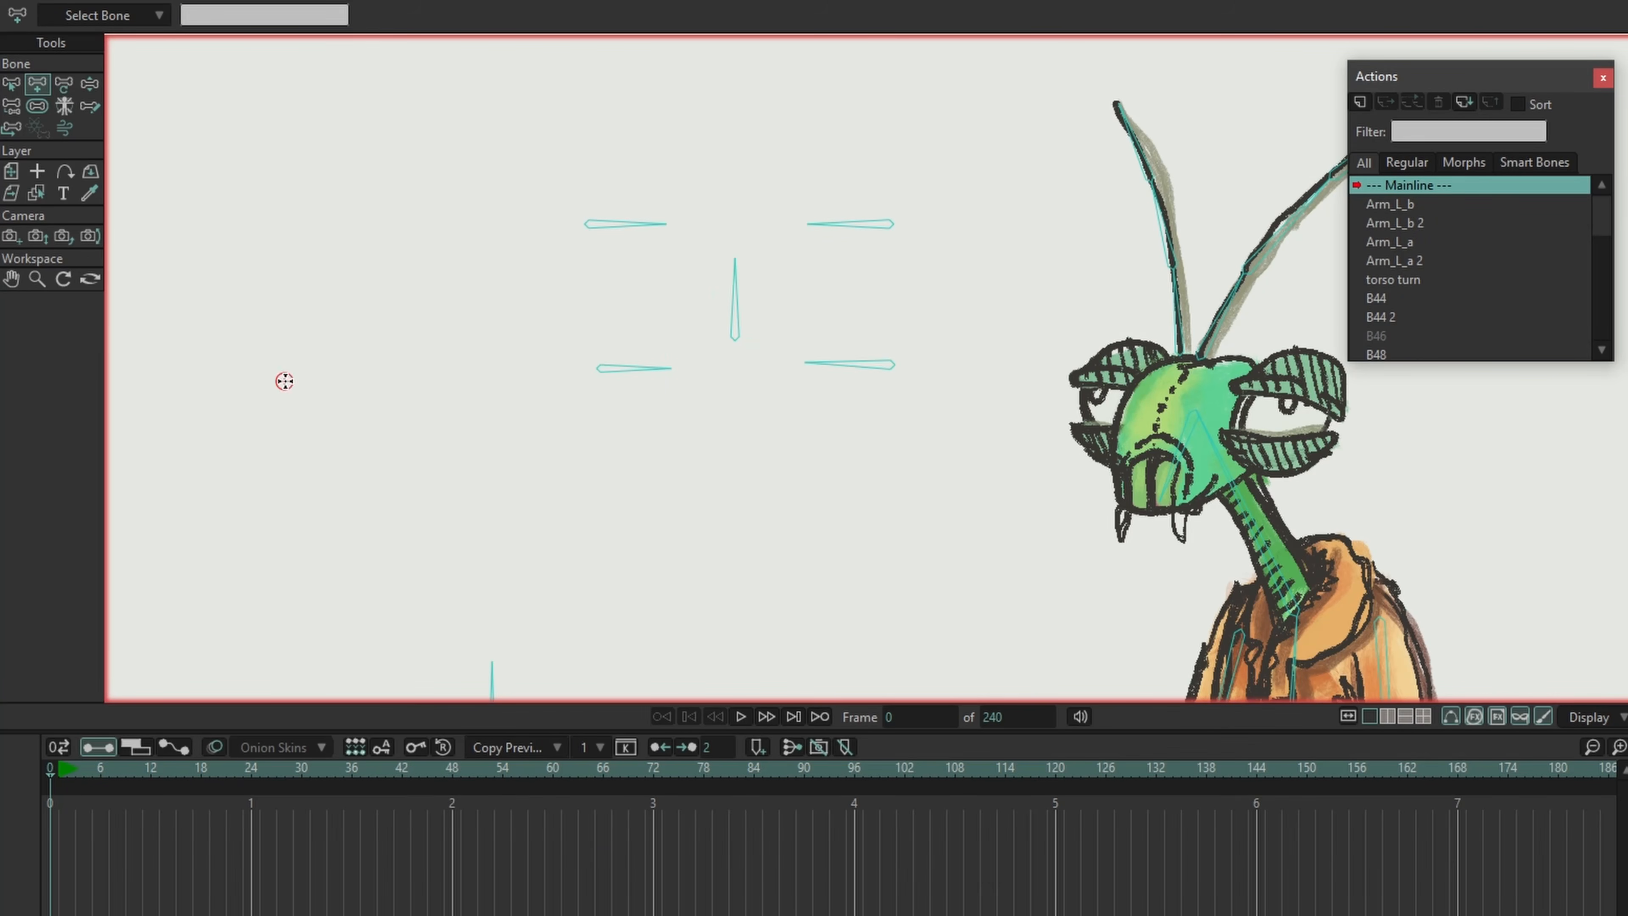
Step: Add a horizontal and a vertical bone beside the point bone, and create the horizontal bone's smart bone action B50 with a rotated pose
{"action": "left_click_drag", "start_coordinate": [408, 382], "coordinate": [340, 383]}
{"action": "left_click_drag", "start_coordinate": [287, 531], "coordinate": [289, 471]}
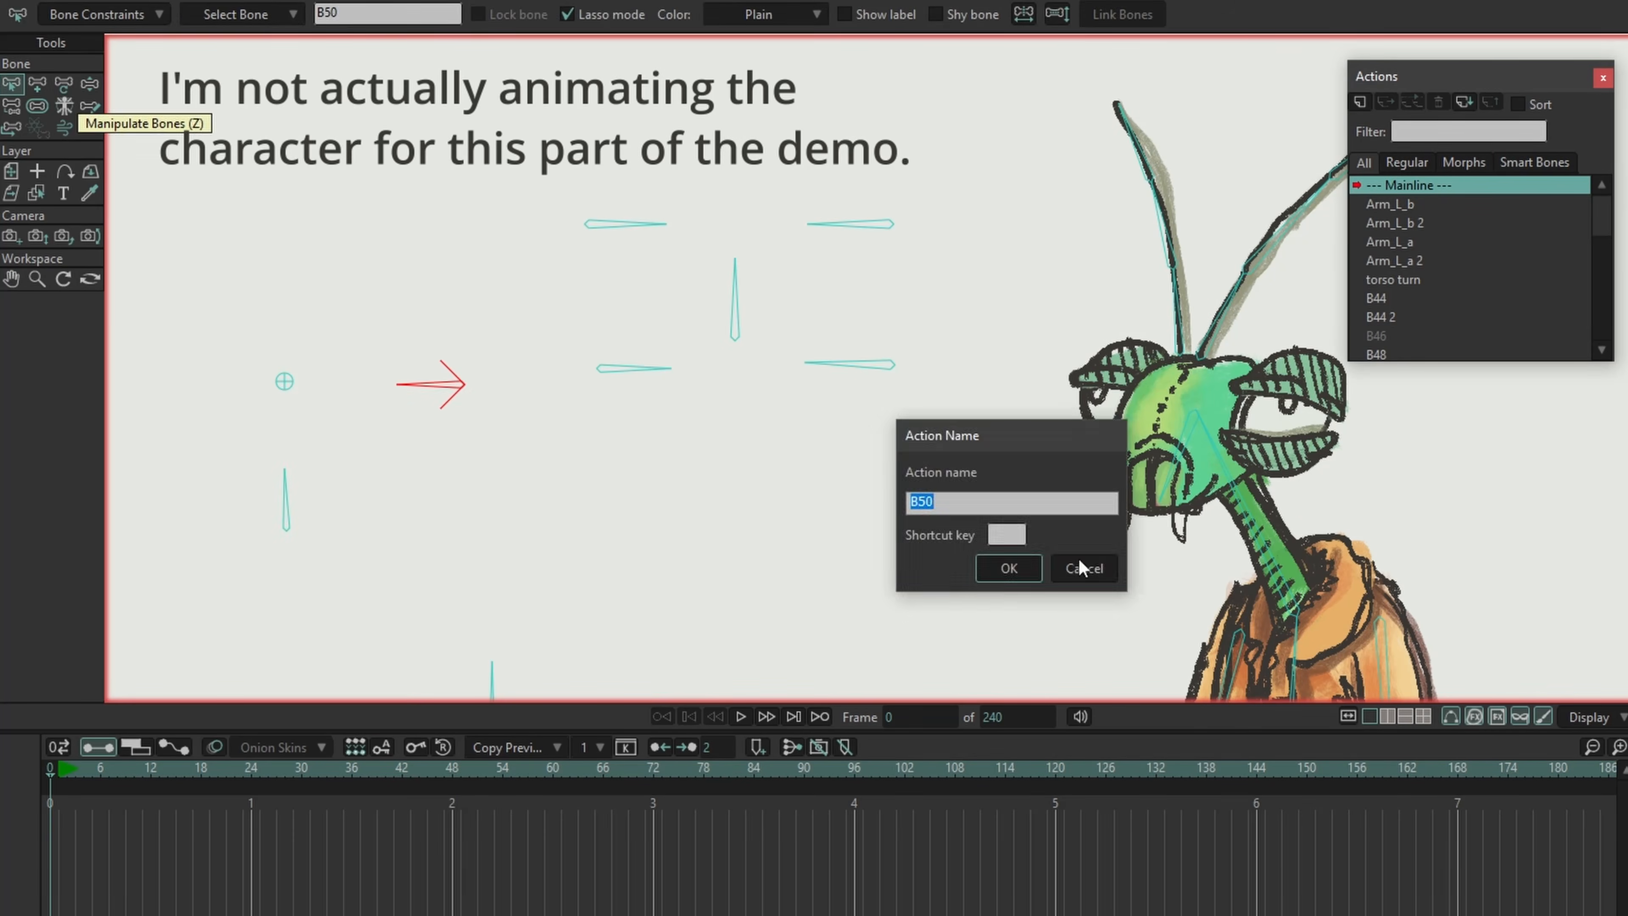
{"action": "left_click", "coordinate": [1077, 563]}
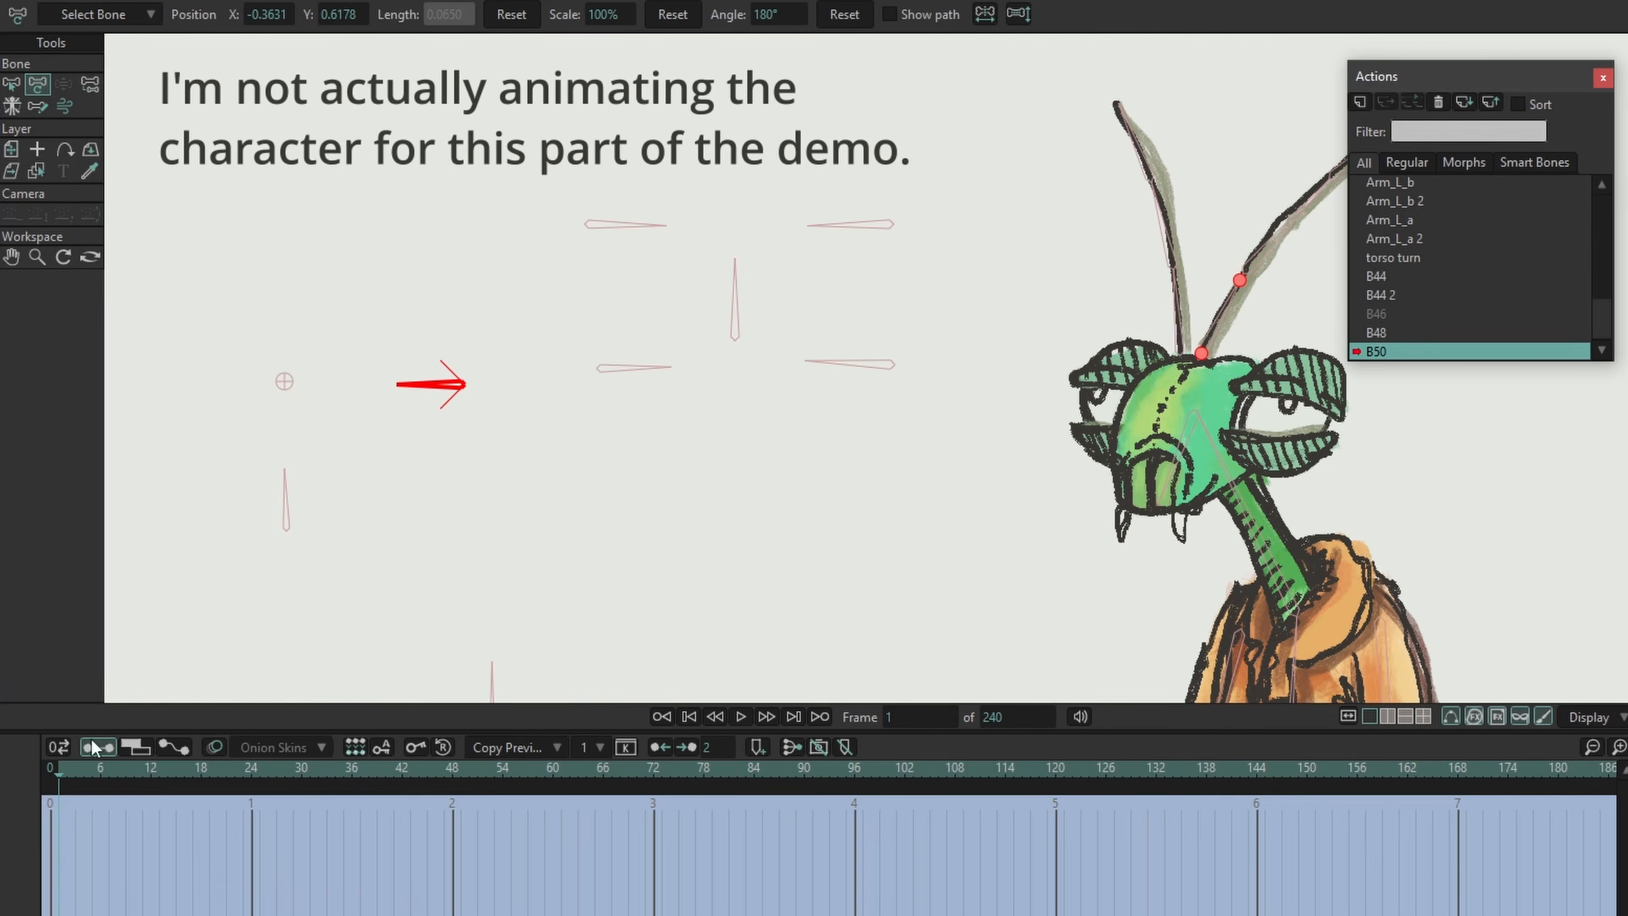
{"action": "left_click_drag", "start_coordinate": [425, 388], "coordinate": [437, 356]}
{"action": "left_click_drag", "start_coordinate": [1602, 318], "coordinate": [1603, 196]}
{"action": "double_click", "coordinate": [1397, 183]}
Step: Create the second smart bone action B50 2 for the horizontal bone, pose it at frame 48 and return to Mainline
{"action": "left_click", "coordinate": [1360, 101]}
{"action": "left_click", "coordinate": [1077, 563]}
{"action": "left_click", "coordinate": [452, 768]}
{"action": "left_click", "coordinate": [425, 390]}
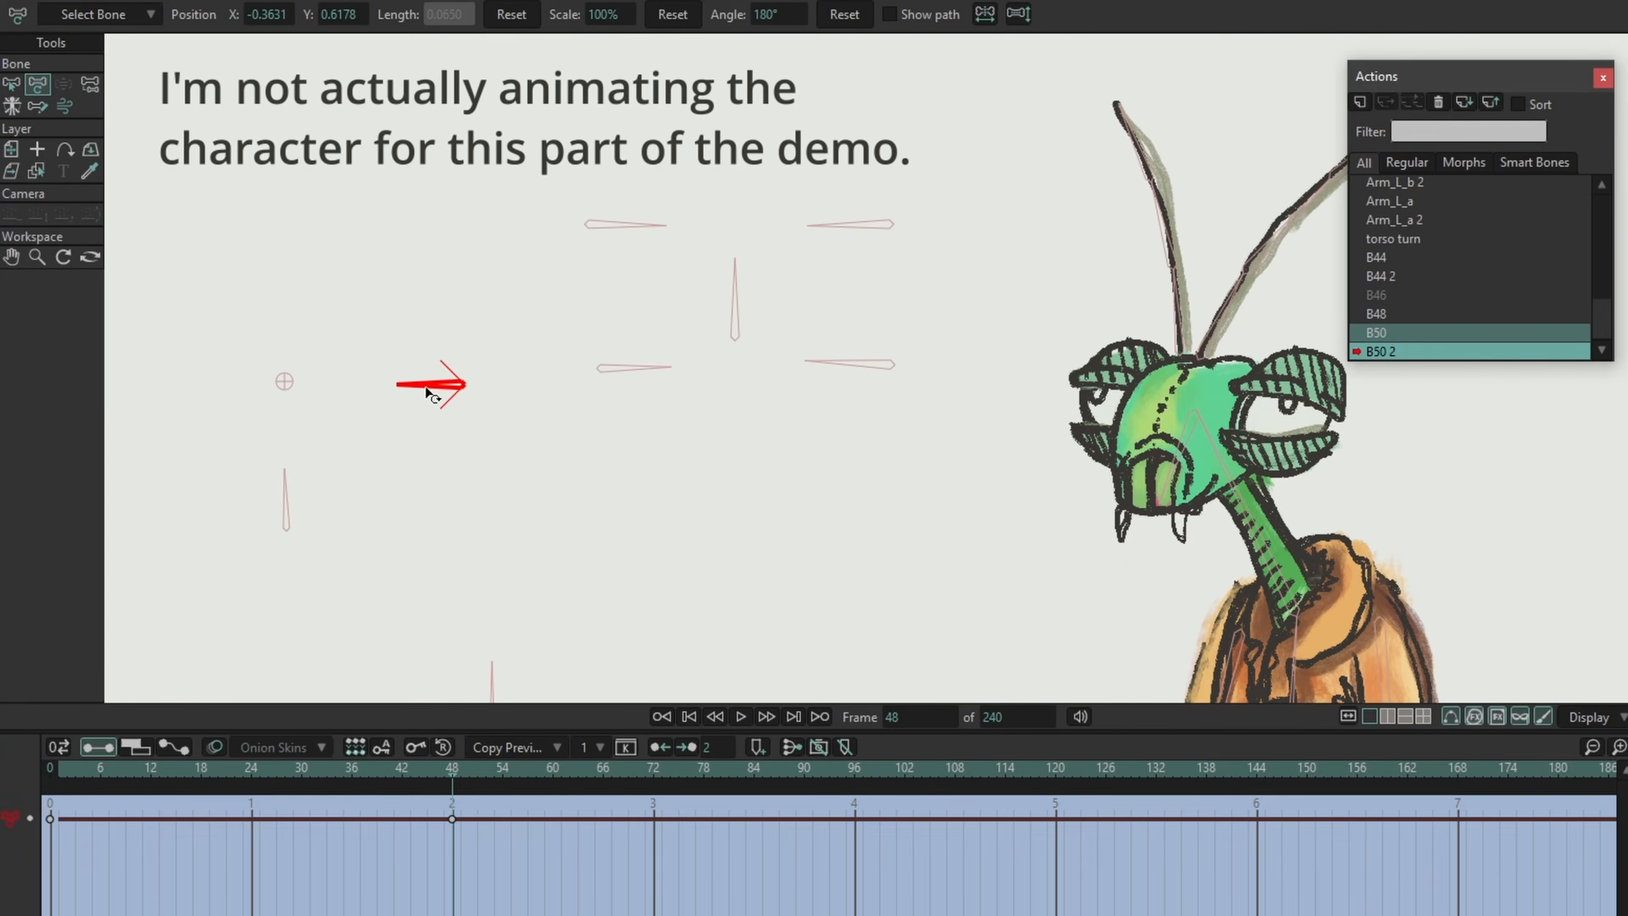
{"action": "left_click_drag", "start_coordinate": [1602, 318], "coordinate": [1603, 196]}
{"action": "double_click", "coordinate": [1396, 185]}
Step: Create two smart bone actions for vertical bone B51, rotating the bone to about 137° at frame 48 in the first
{"action": "left_click", "coordinate": [11, 83]}
{"action": "left_click", "coordinate": [286, 500]}
{"action": "left_click", "coordinate": [1360, 101]}
{"action": "left_click", "coordinate": [1009, 565]}
{"action": "left_click", "coordinate": [37, 83]}
{"action": "left_click_drag", "start_coordinate": [286, 488], "coordinate": [240, 489]}
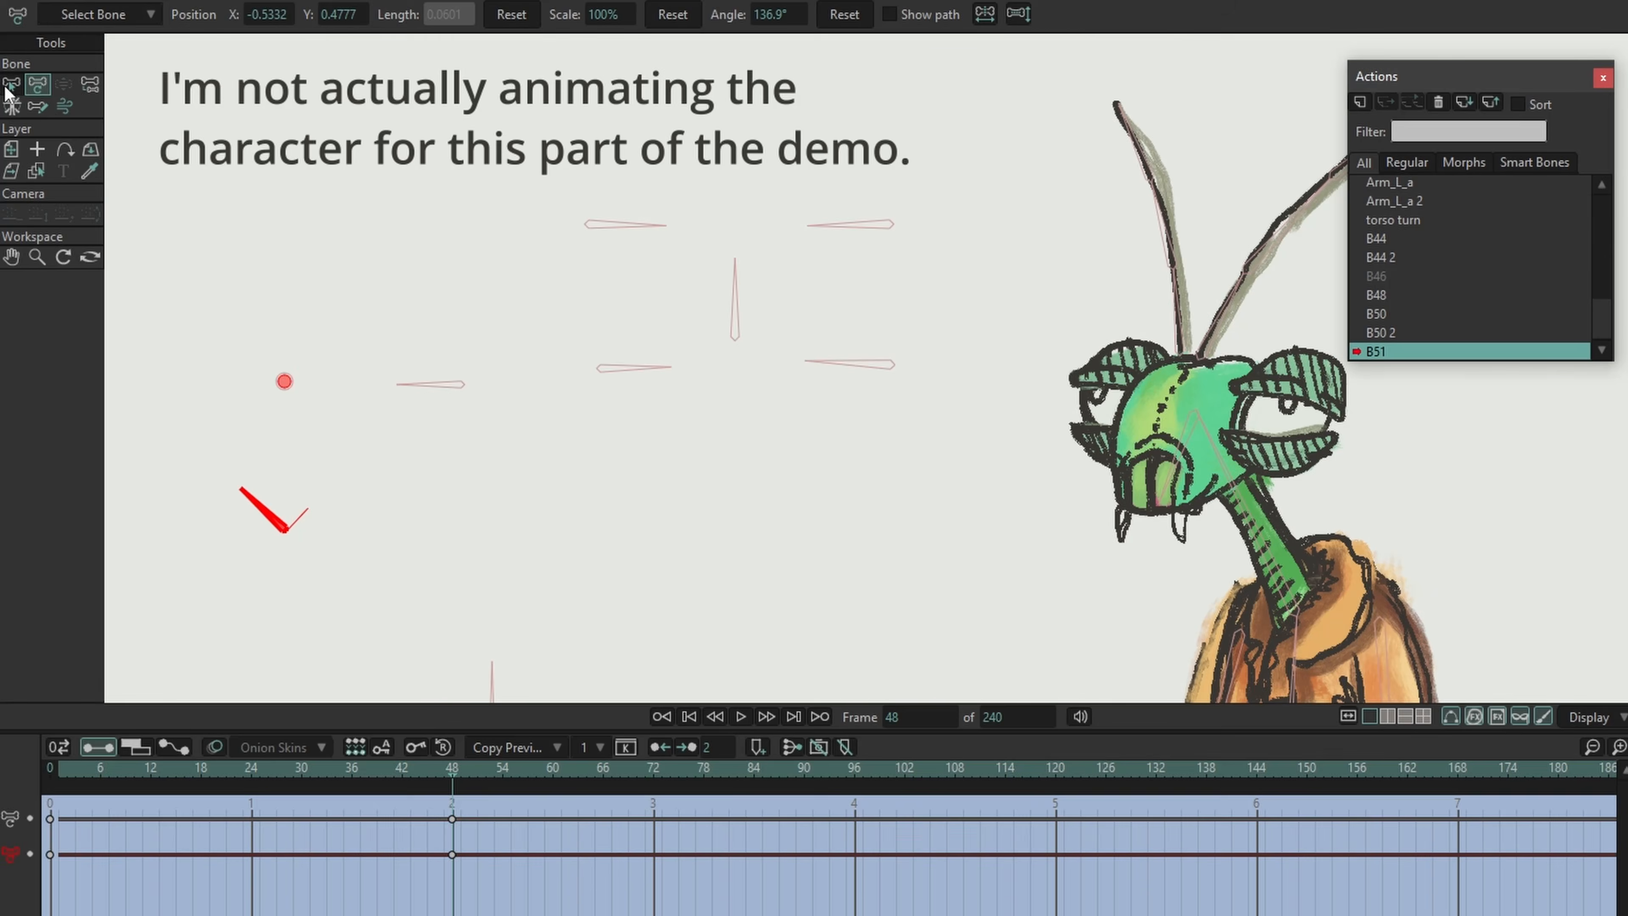
{"action": "left_click_drag", "start_coordinate": [1602, 317], "coordinate": [1603, 196]}
{"action": "double_click", "coordinate": [1397, 185]}
{"action": "left_click", "coordinate": [1360, 101]}
{"action": "left_click", "coordinate": [1009, 566]}
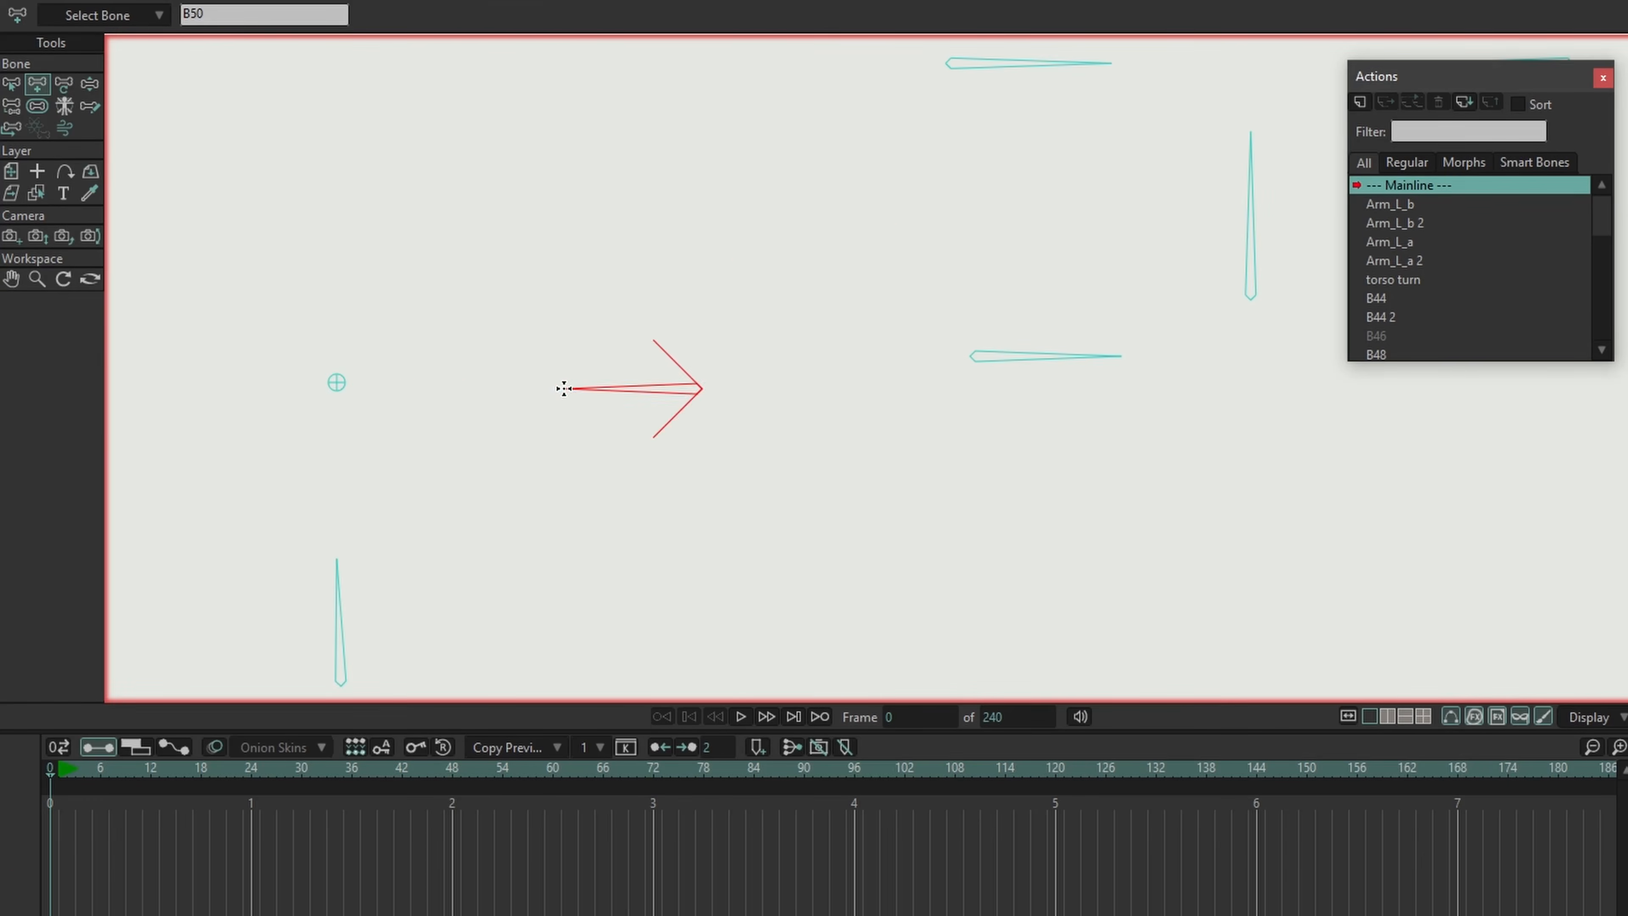
Step: Add a point bone at the tip of the horizontal bone and another at the tip of the vertical bone, leaving both unparented
{"action": "key", "text": "a"}
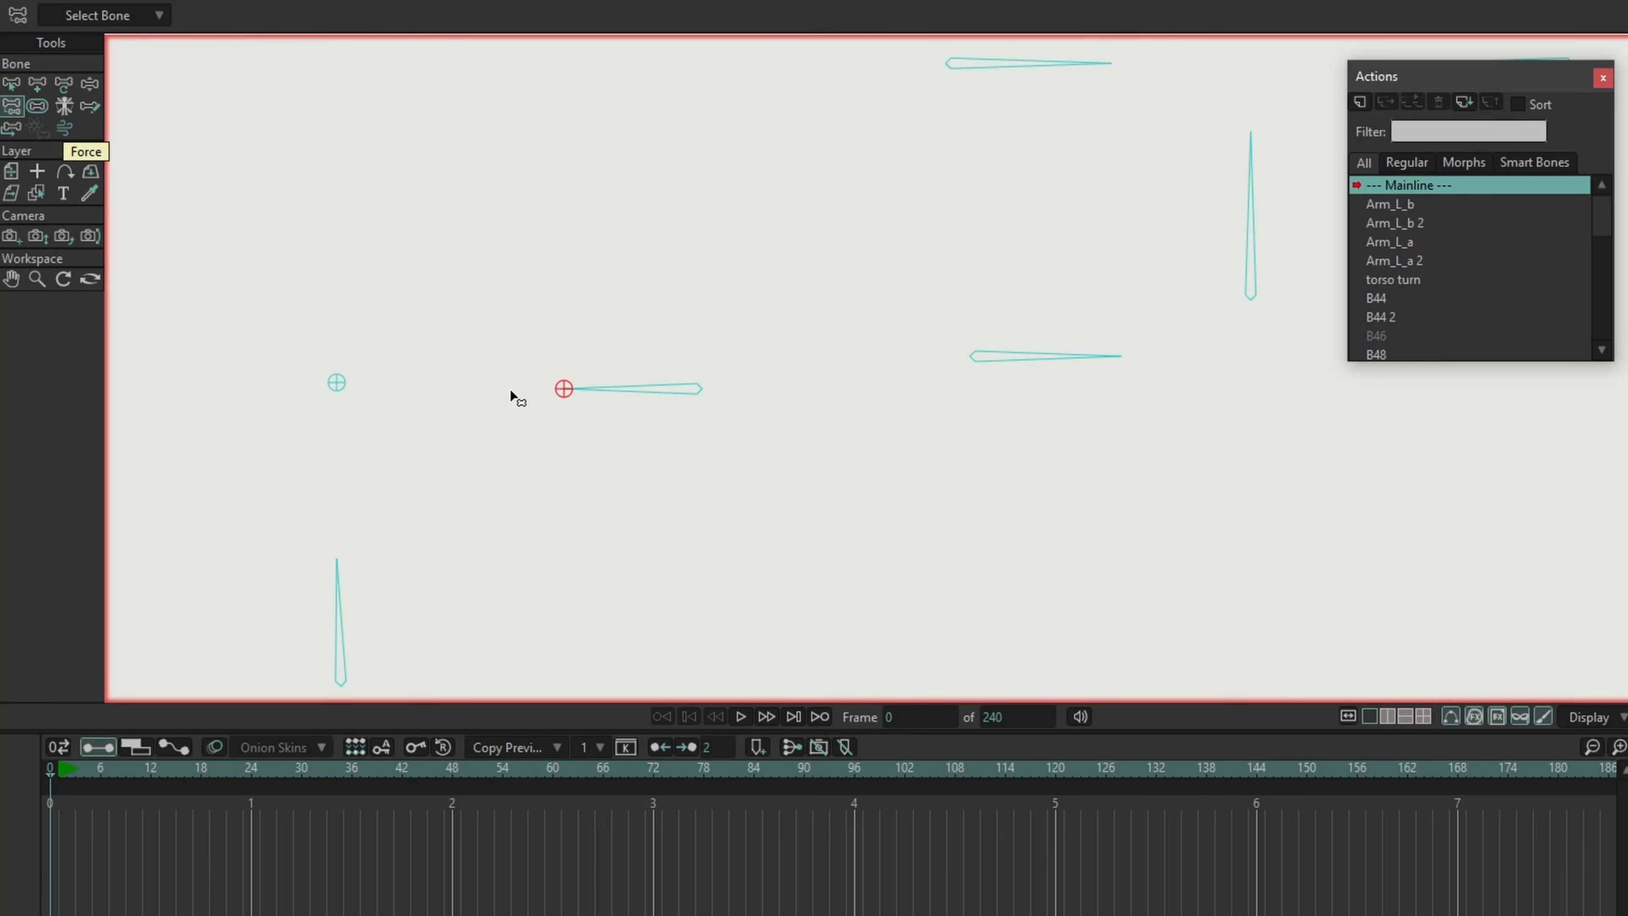
{"action": "key", "text": "b"}
{"action": "left_click", "coordinate": [339, 622]}
{"action": "left_click", "coordinate": [38, 85]}
{"action": "left_click", "coordinate": [337, 558]}
{"action": "left_click", "coordinate": [14, 110]}
{"action": "left_click", "coordinate": [420, 547]}
Step: Set the point bone at the tip of horizontal bone B50 as that bone's target using Reparent Bone
{"action": "left_click", "coordinate": [14, 87]}
{"action": "left_click", "coordinate": [637, 388]}
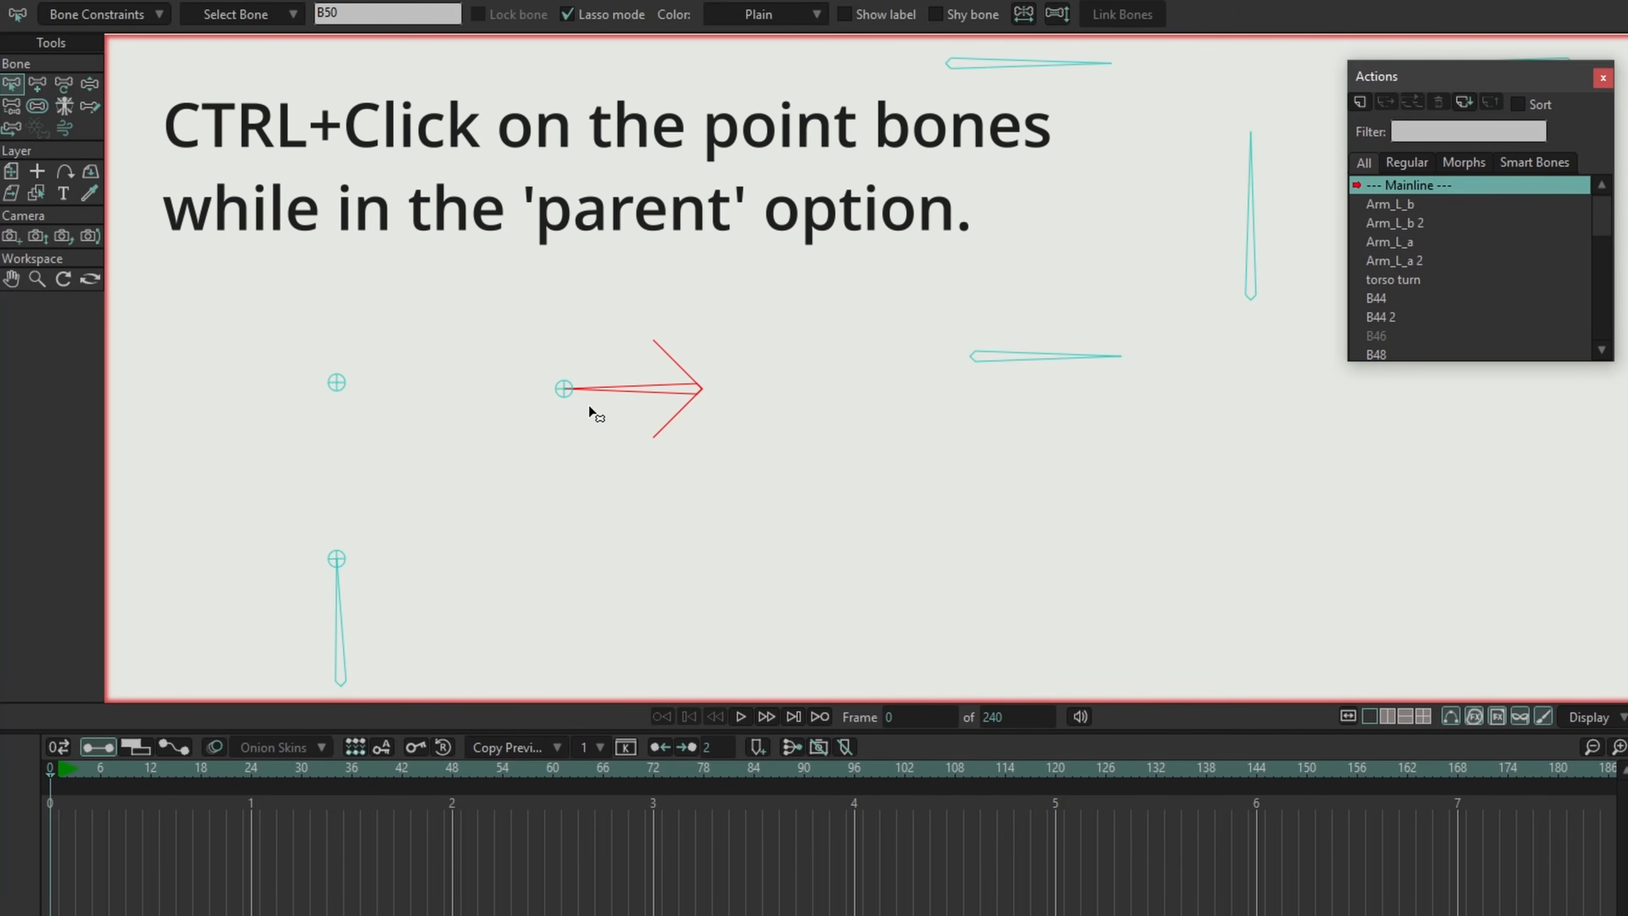
{"action": "left_click", "coordinate": [14, 107]}
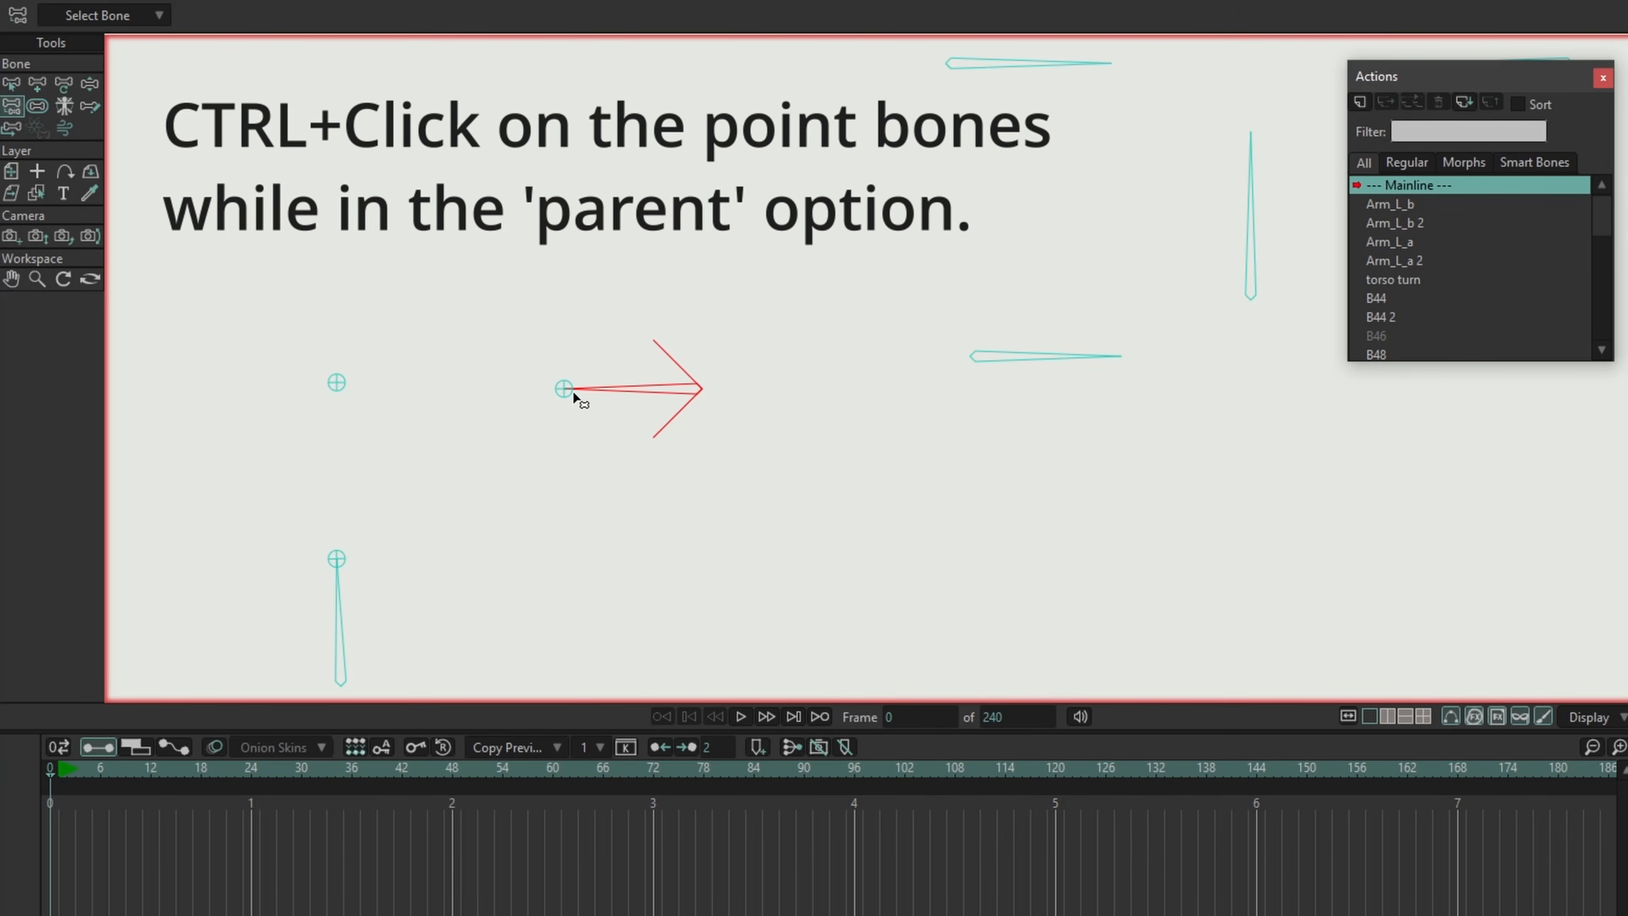
{"action": "left_click", "coordinate": [561, 388], "text": "ctrl"}
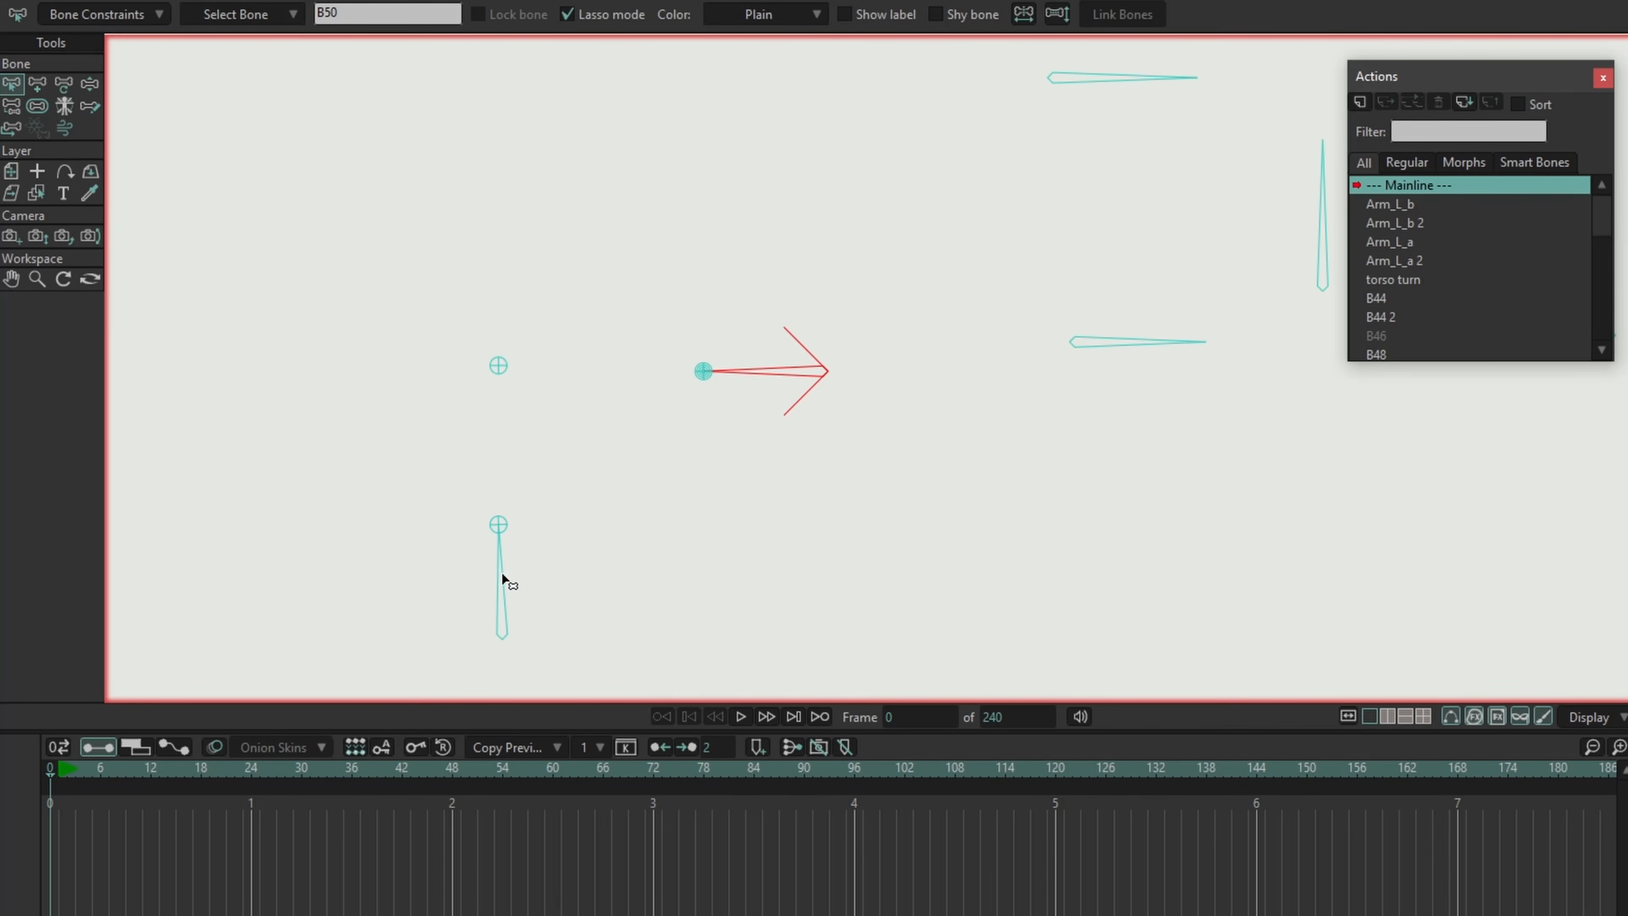
Step: Set point bone B53 as the inverse kinematics target of vertical bone B51 in its bone constraints
{"action": "left_click", "coordinate": [498, 525]}
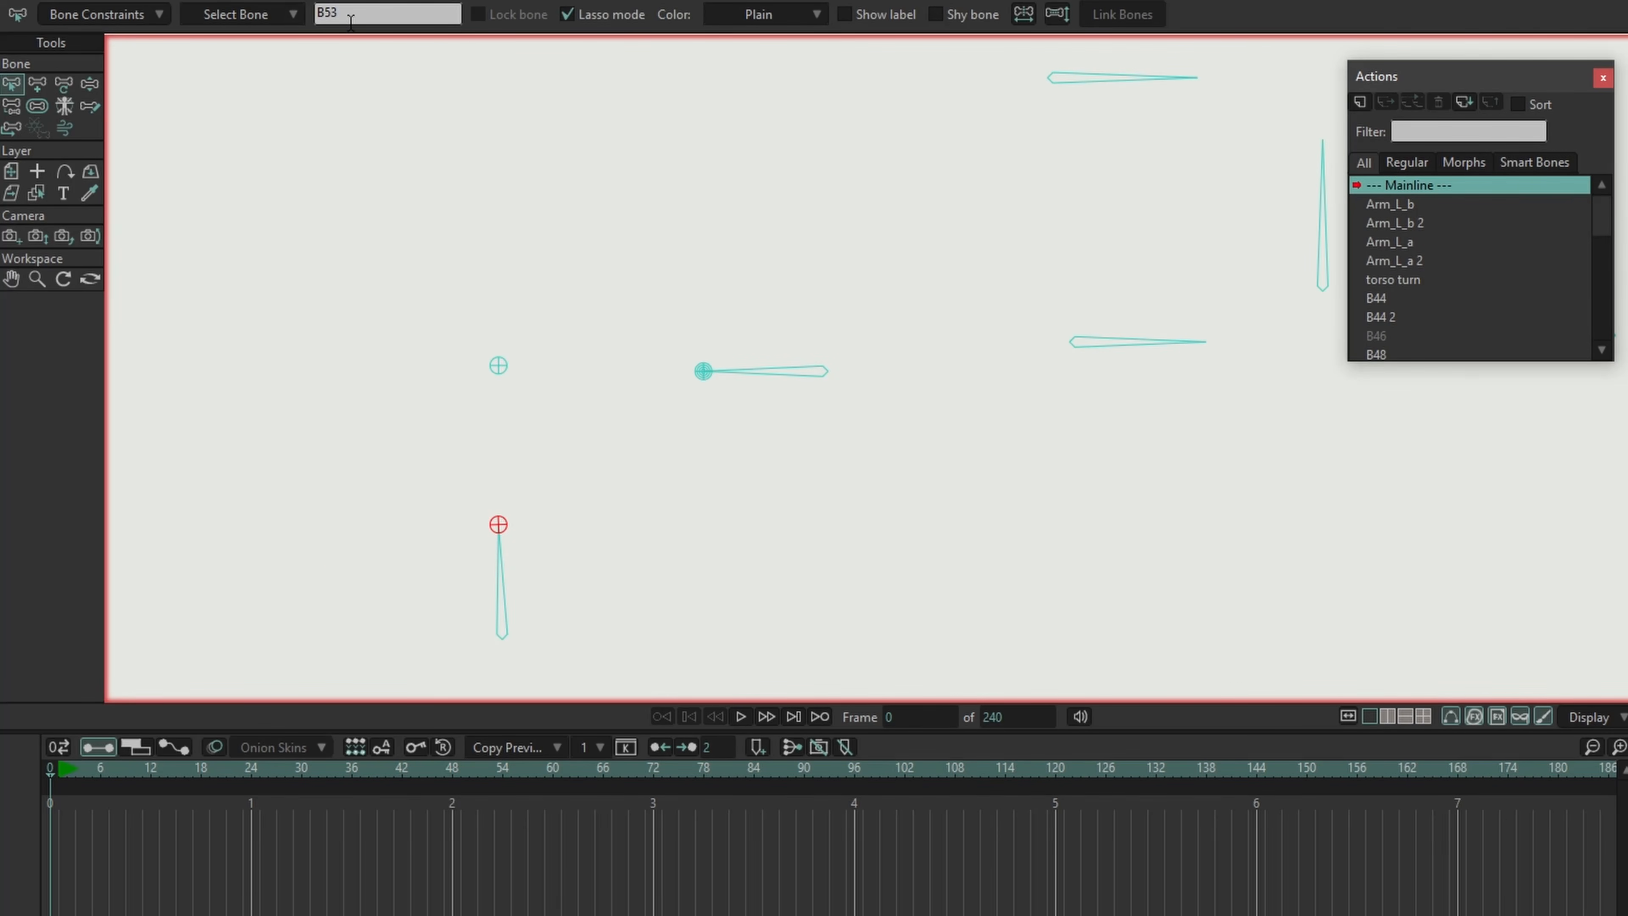
{"action": "left_click", "coordinate": [506, 584]}
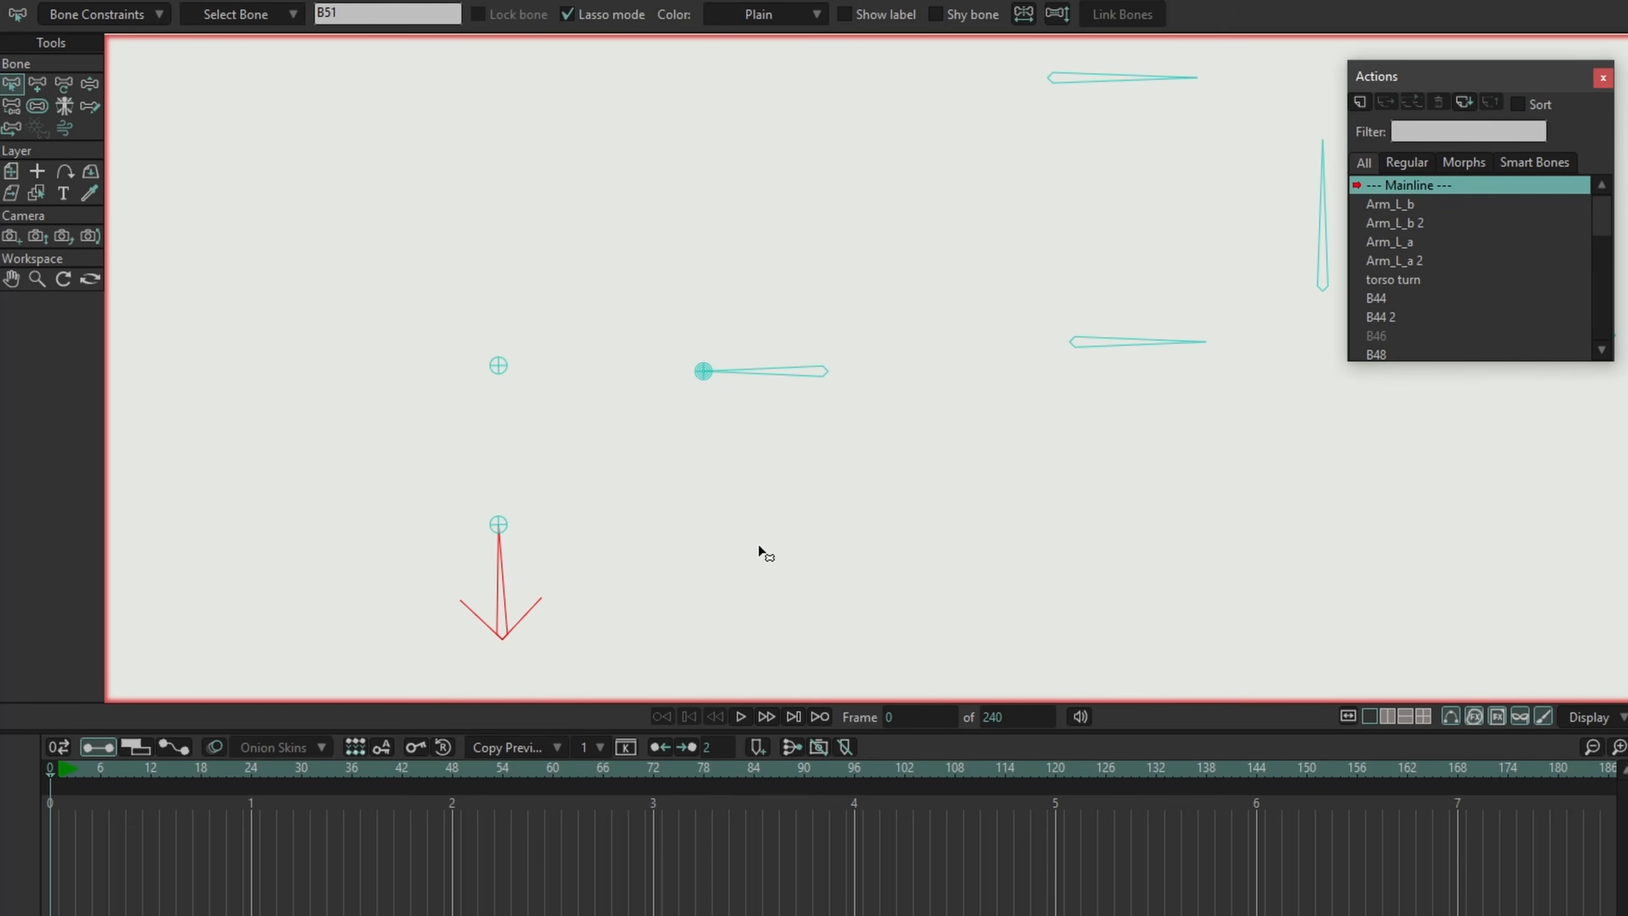
{"action": "left_click", "coordinate": [107, 19]}
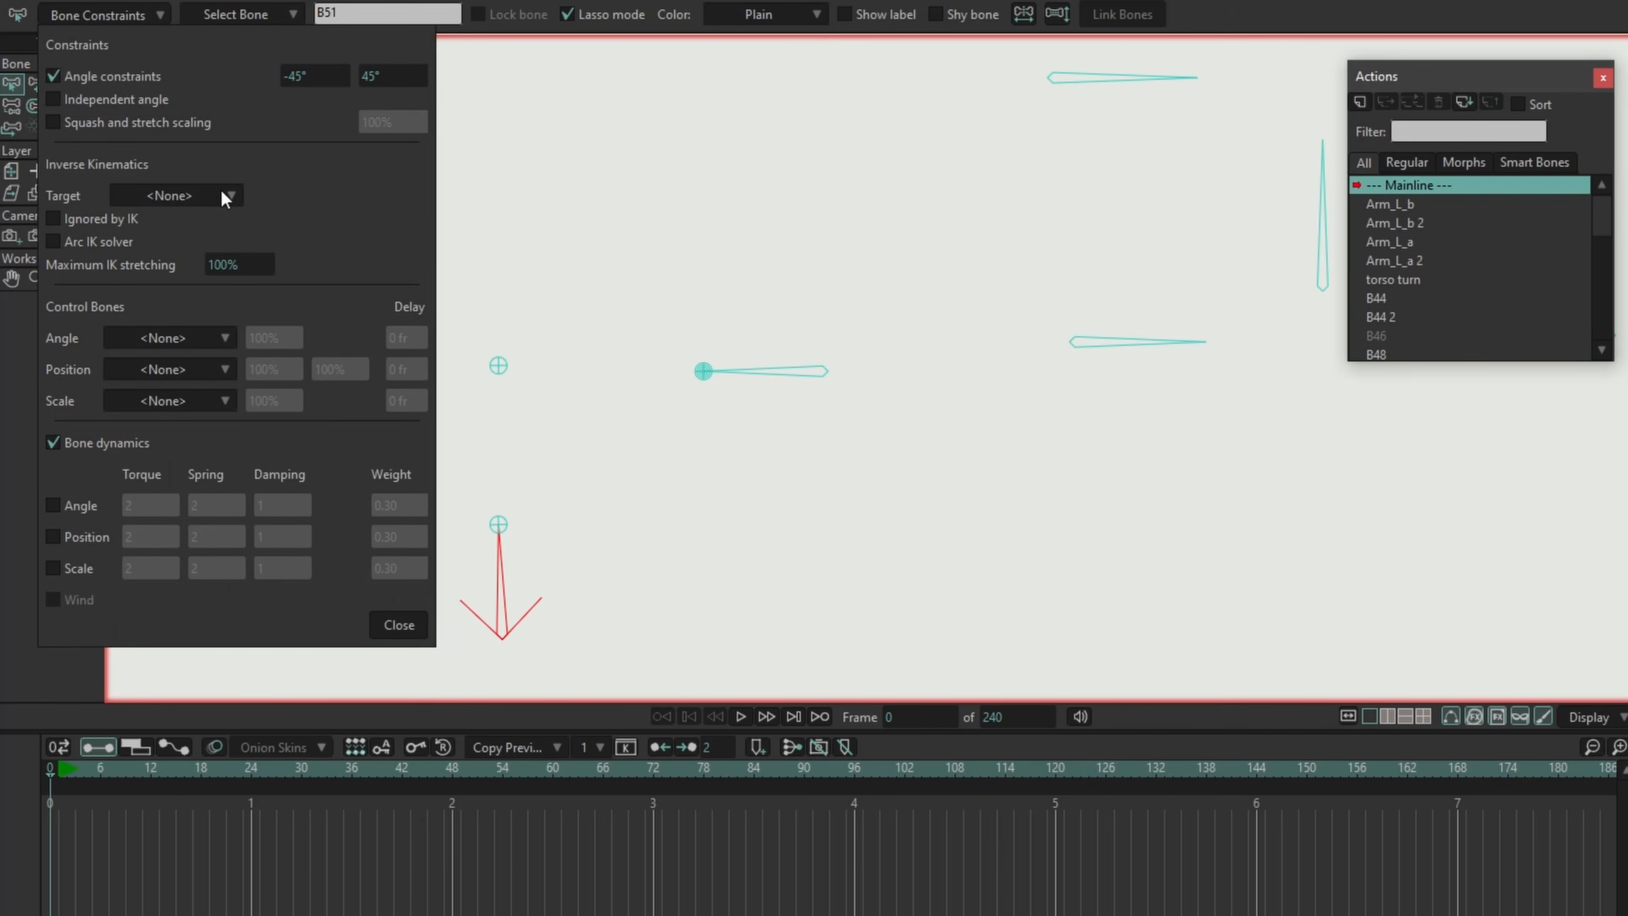
{"action": "left_click", "coordinate": [194, 195]}
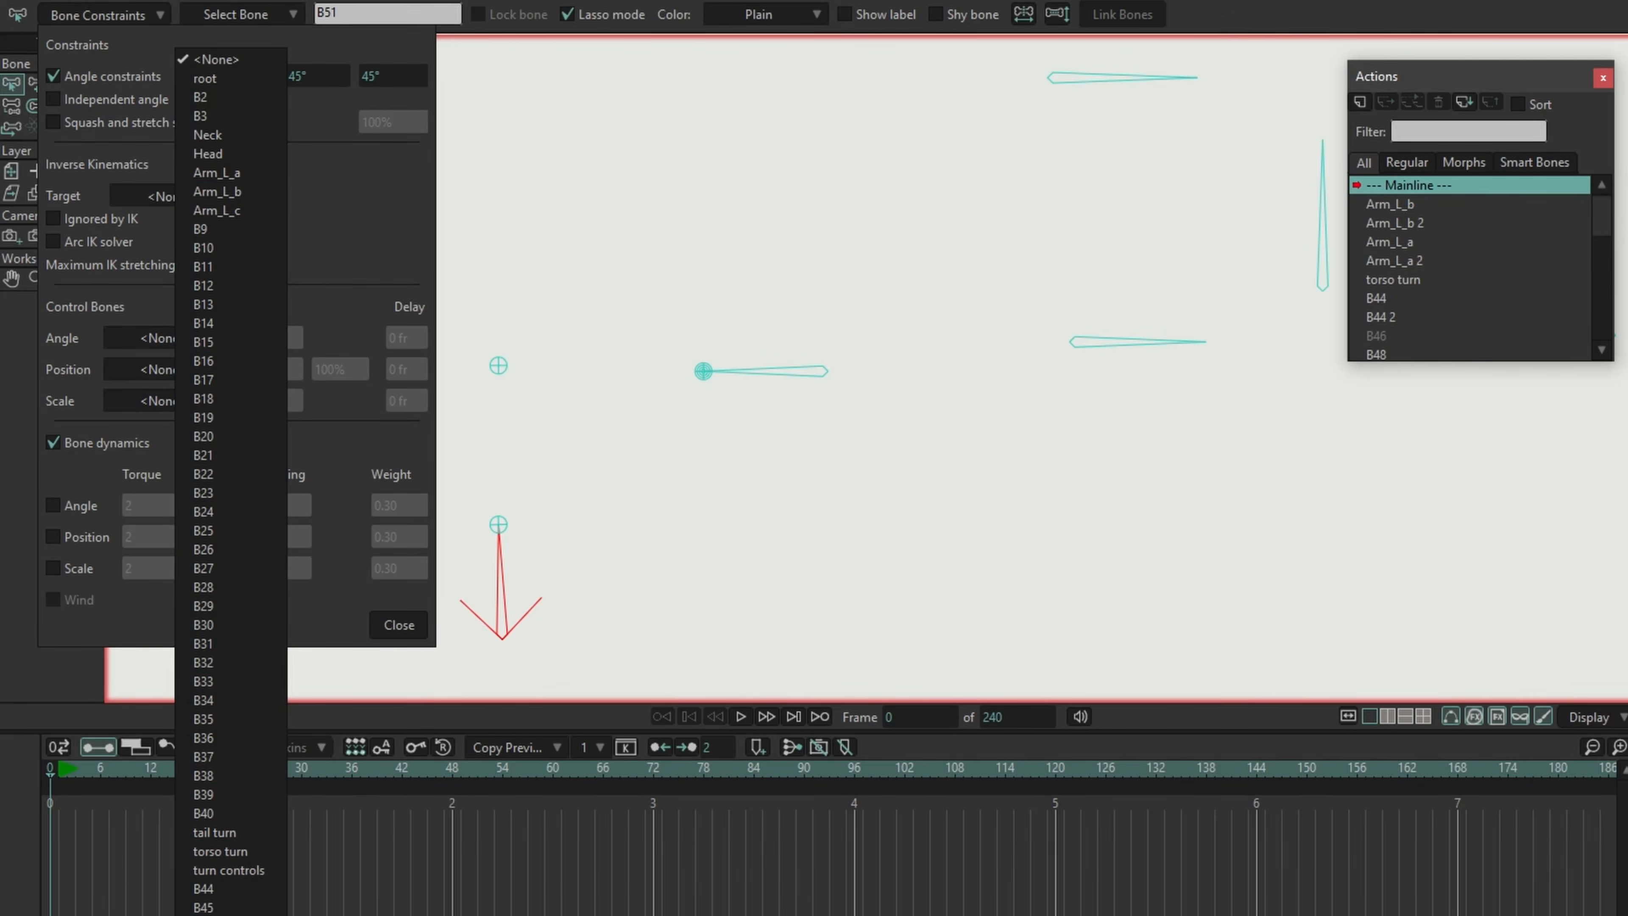
{"action": "left_click", "coordinate": [203, 914]}
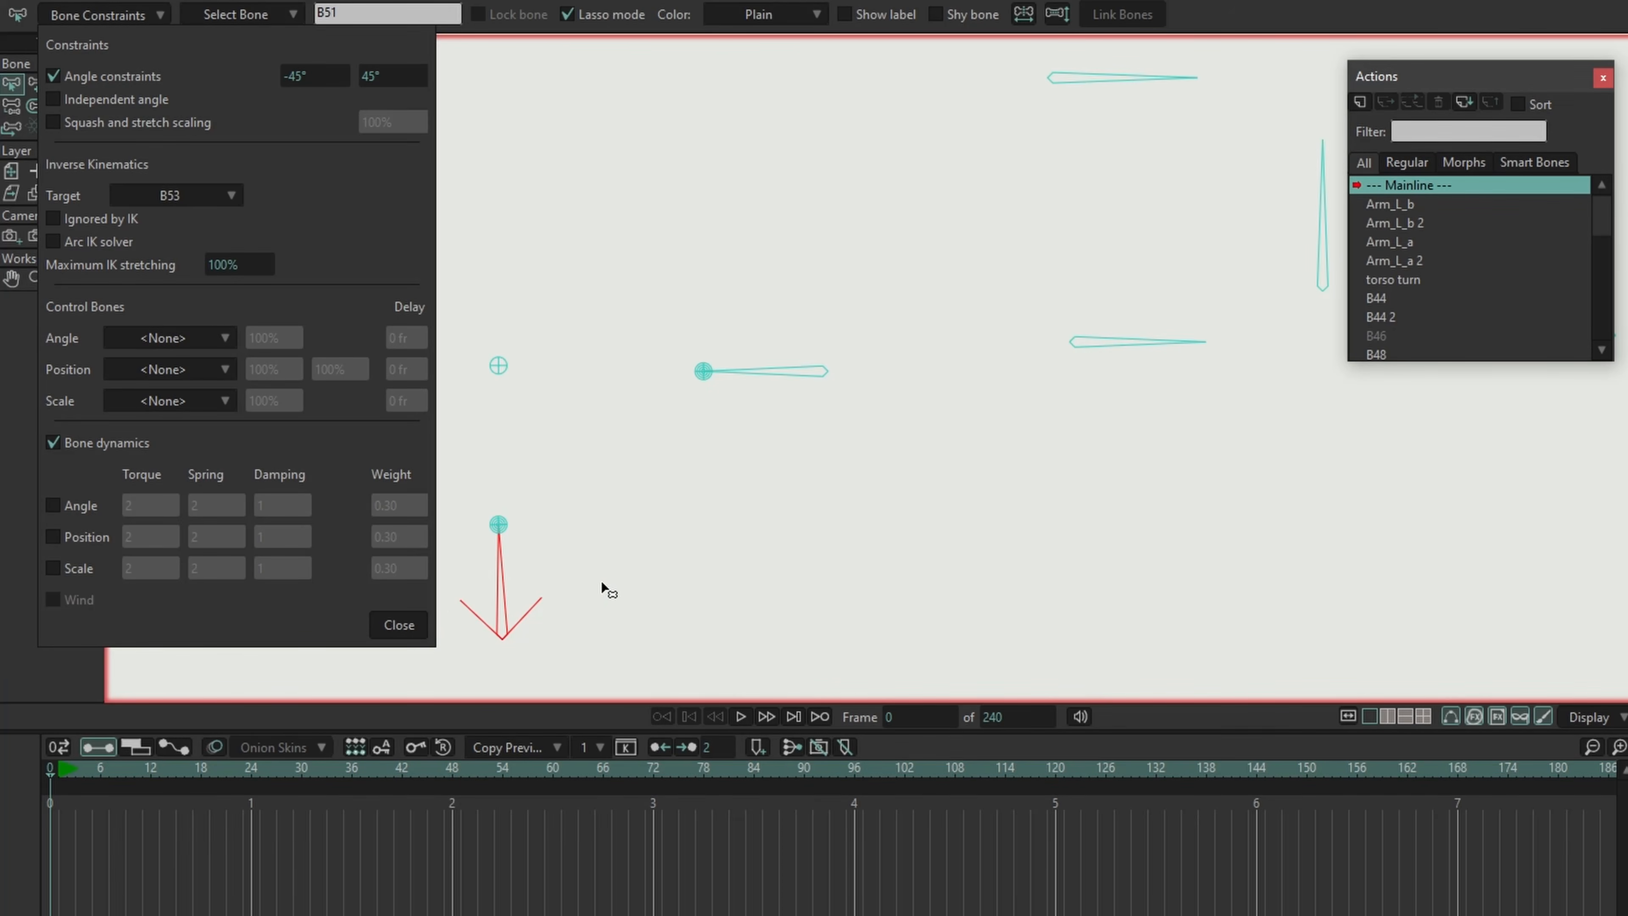
{"action": "left_click", "coordinate": [403, 625]}
Step: Make point bone B49 the position control bone of point bone B52, with the horizontal influence set to 0%
{"action": "left_click", "coordinate": [624, 466]}
{"action": "scroll", "coordinate": [648, 393], "scroll_direction": "up", "scroll_amount": 1}
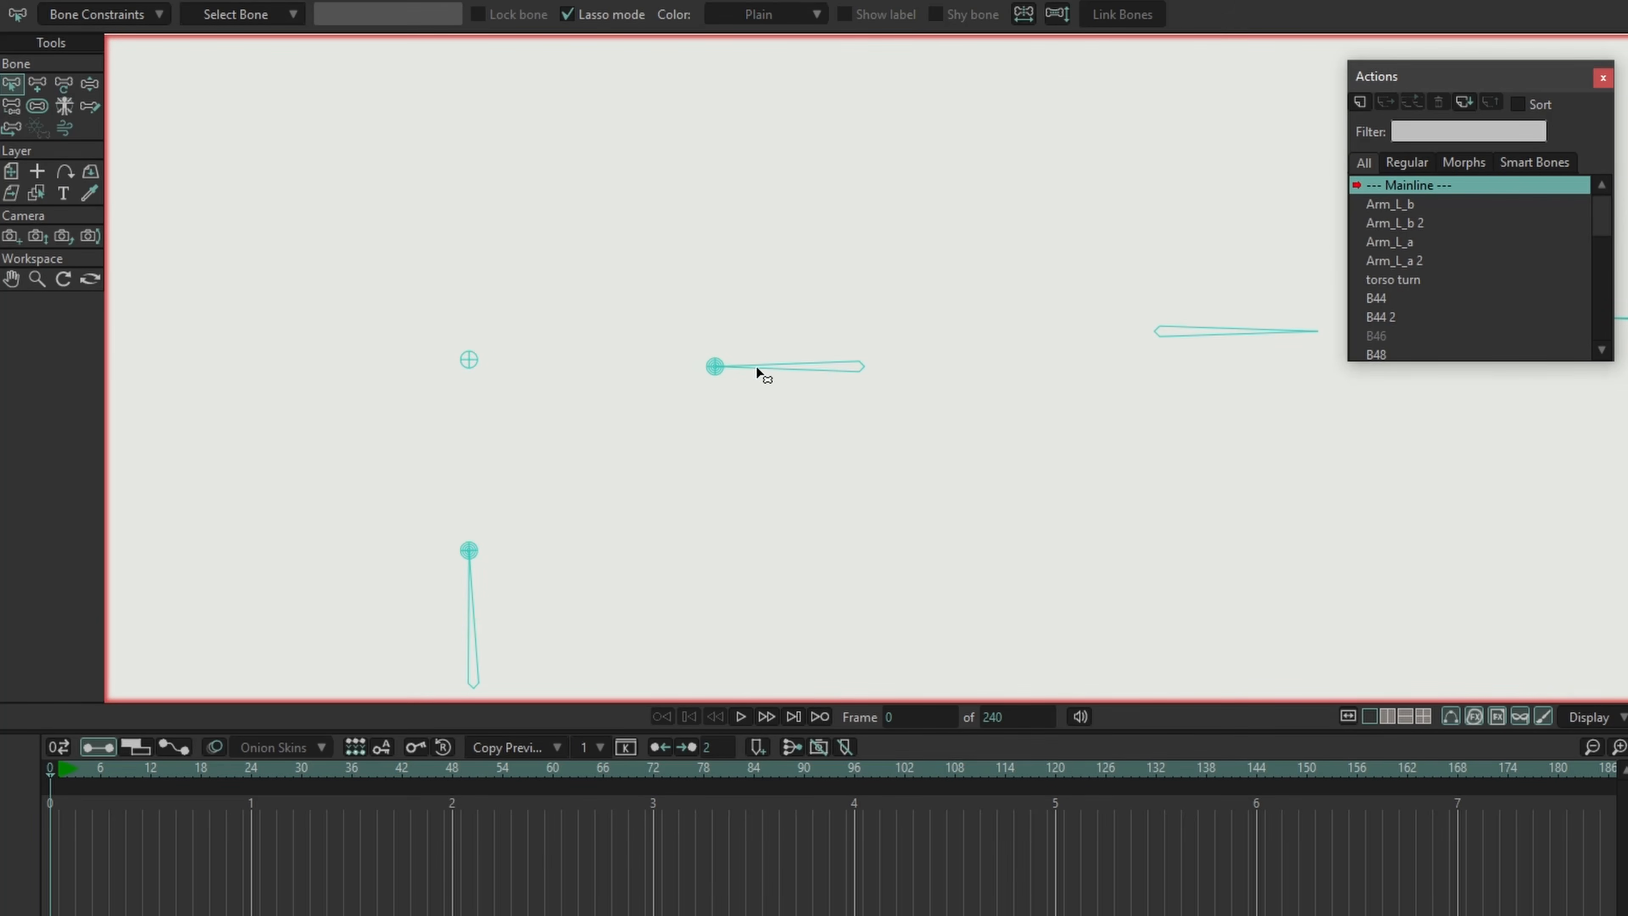
{"action": "left_click", "coordinate": [716, 368]}
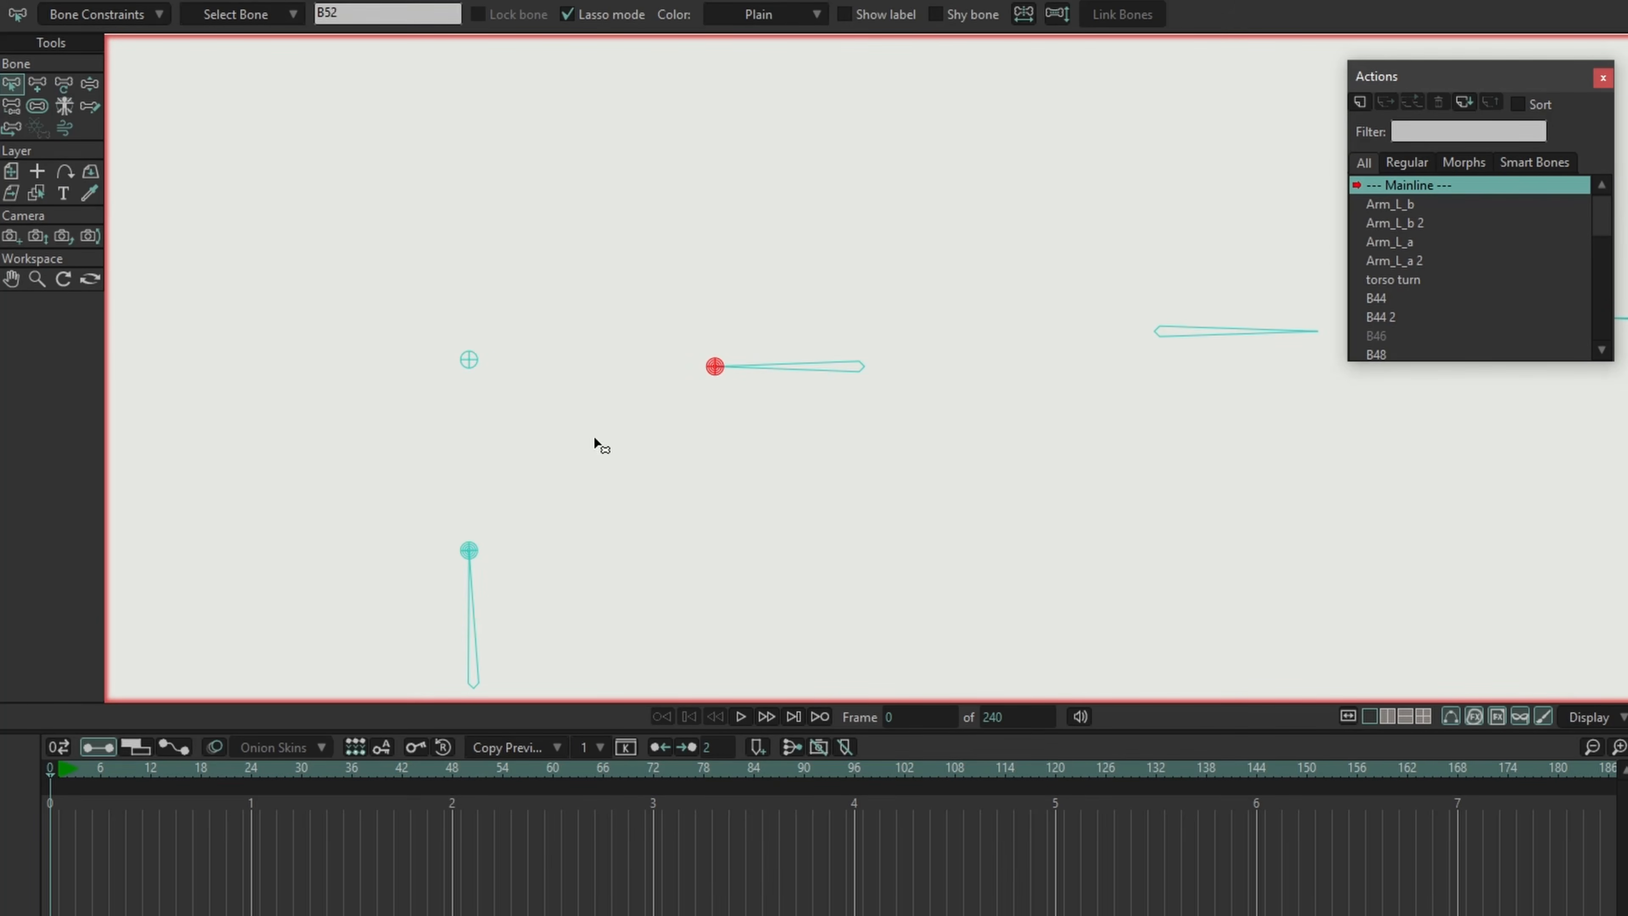
{"action": "left_click", "coordinate": [108, 12]}
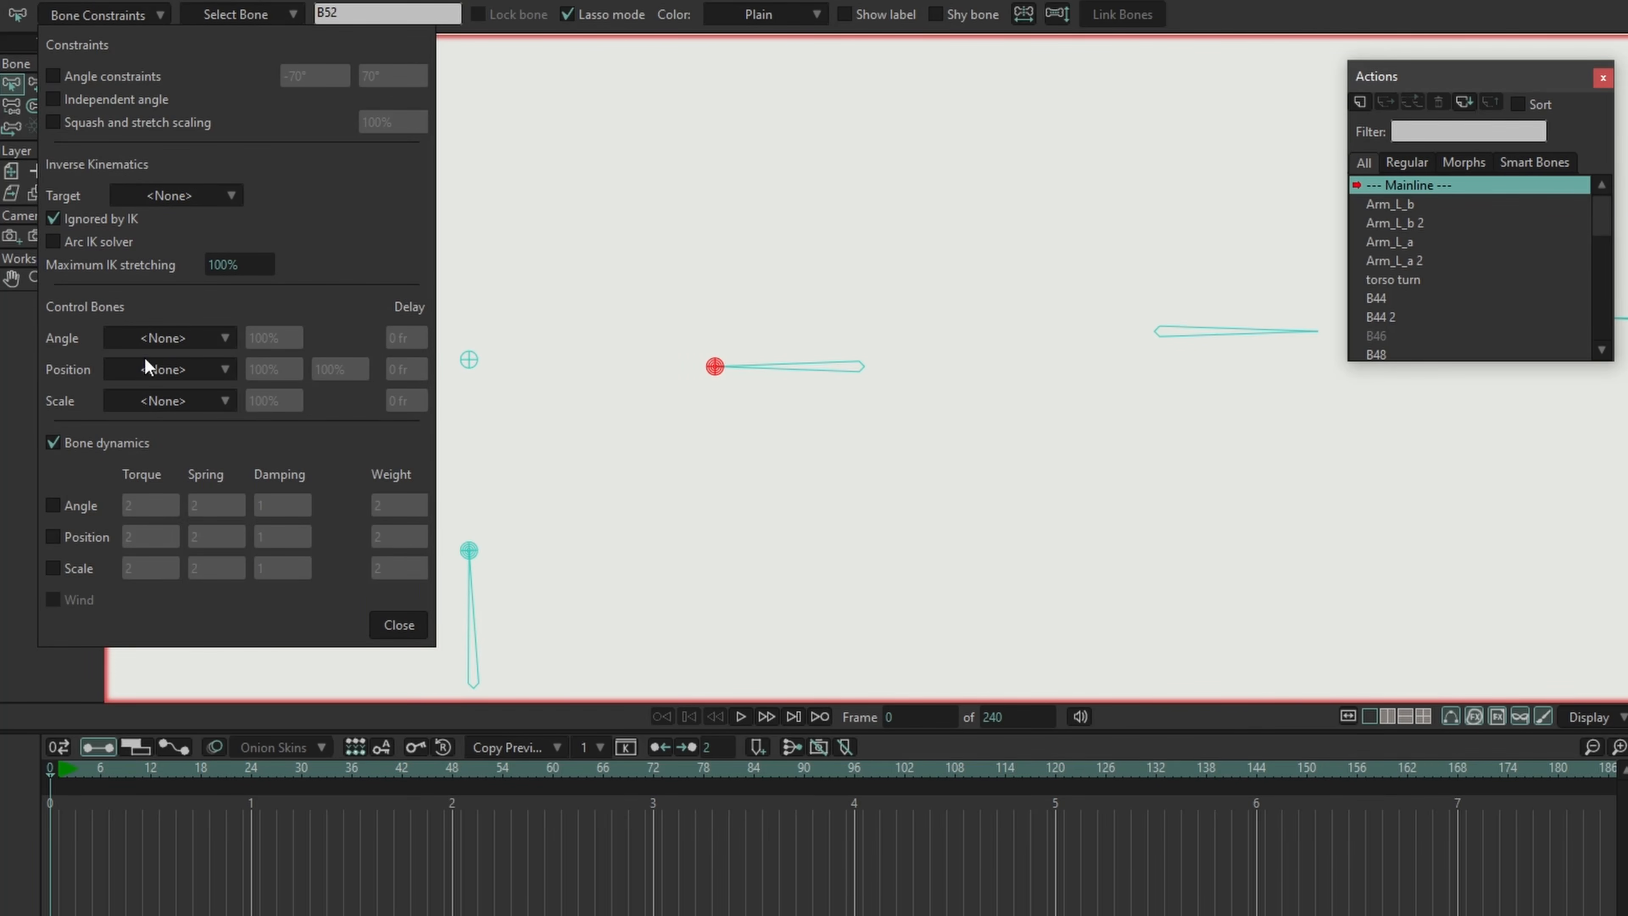
{"action": "left_click", "coordinate": [206, 366]}
{"action": "left_click", "coordinate": [412, 607]}
{"action": "left_click", "coordinate": [468, 363]}
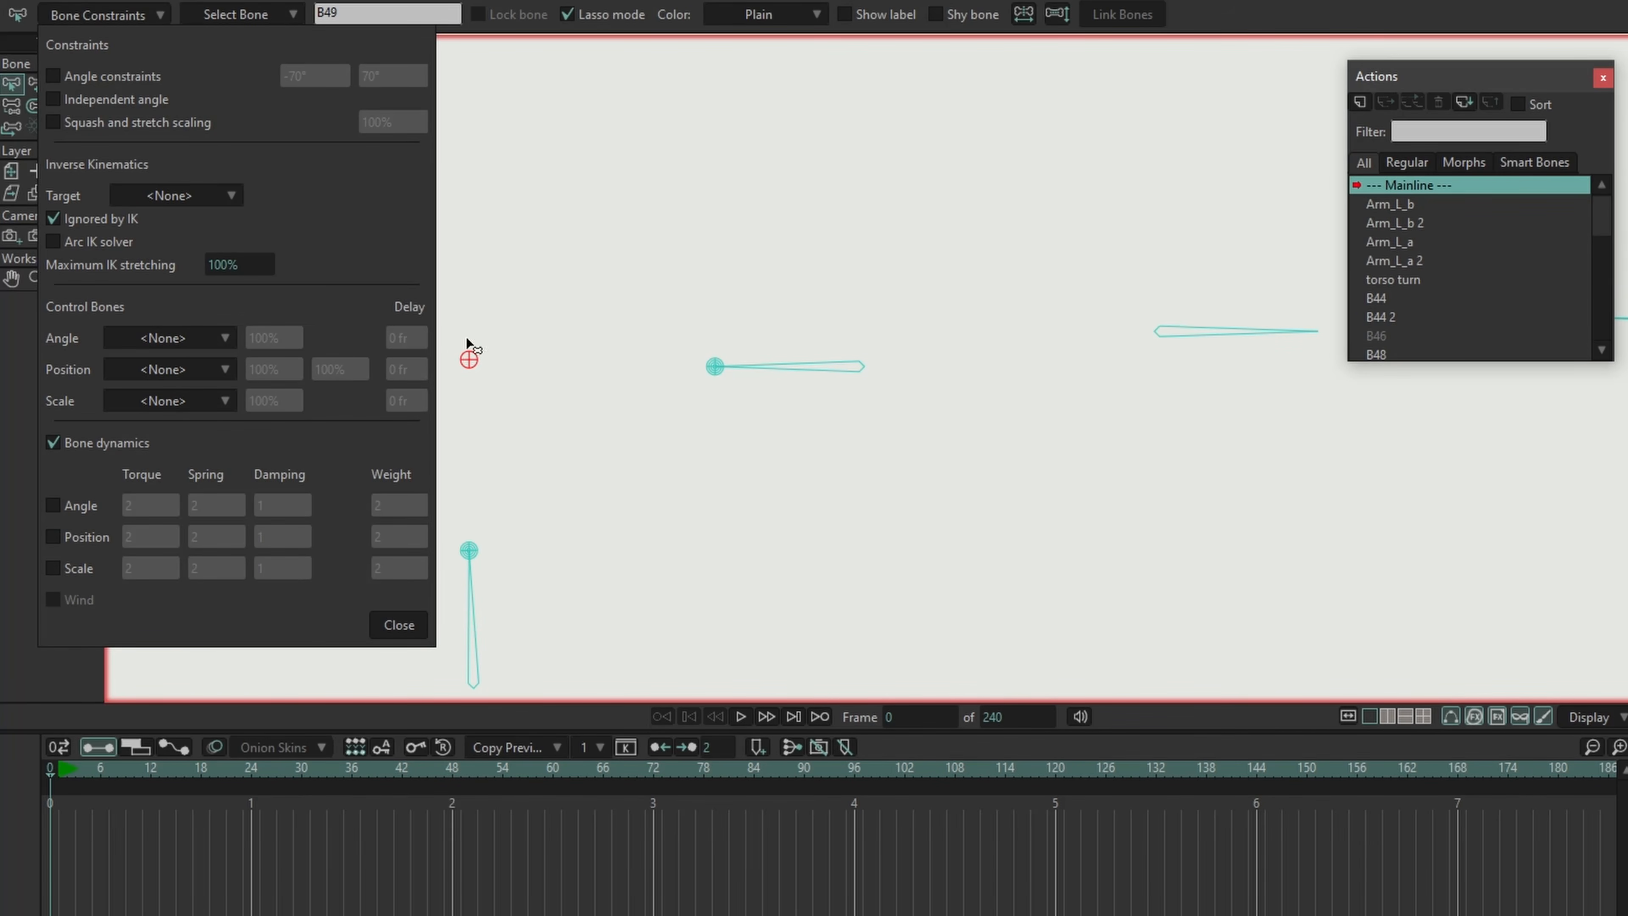
{"action": "left_click", "coordinate": [711, 369]}
{"action": "left_click", "coordinate": [194, 364]}
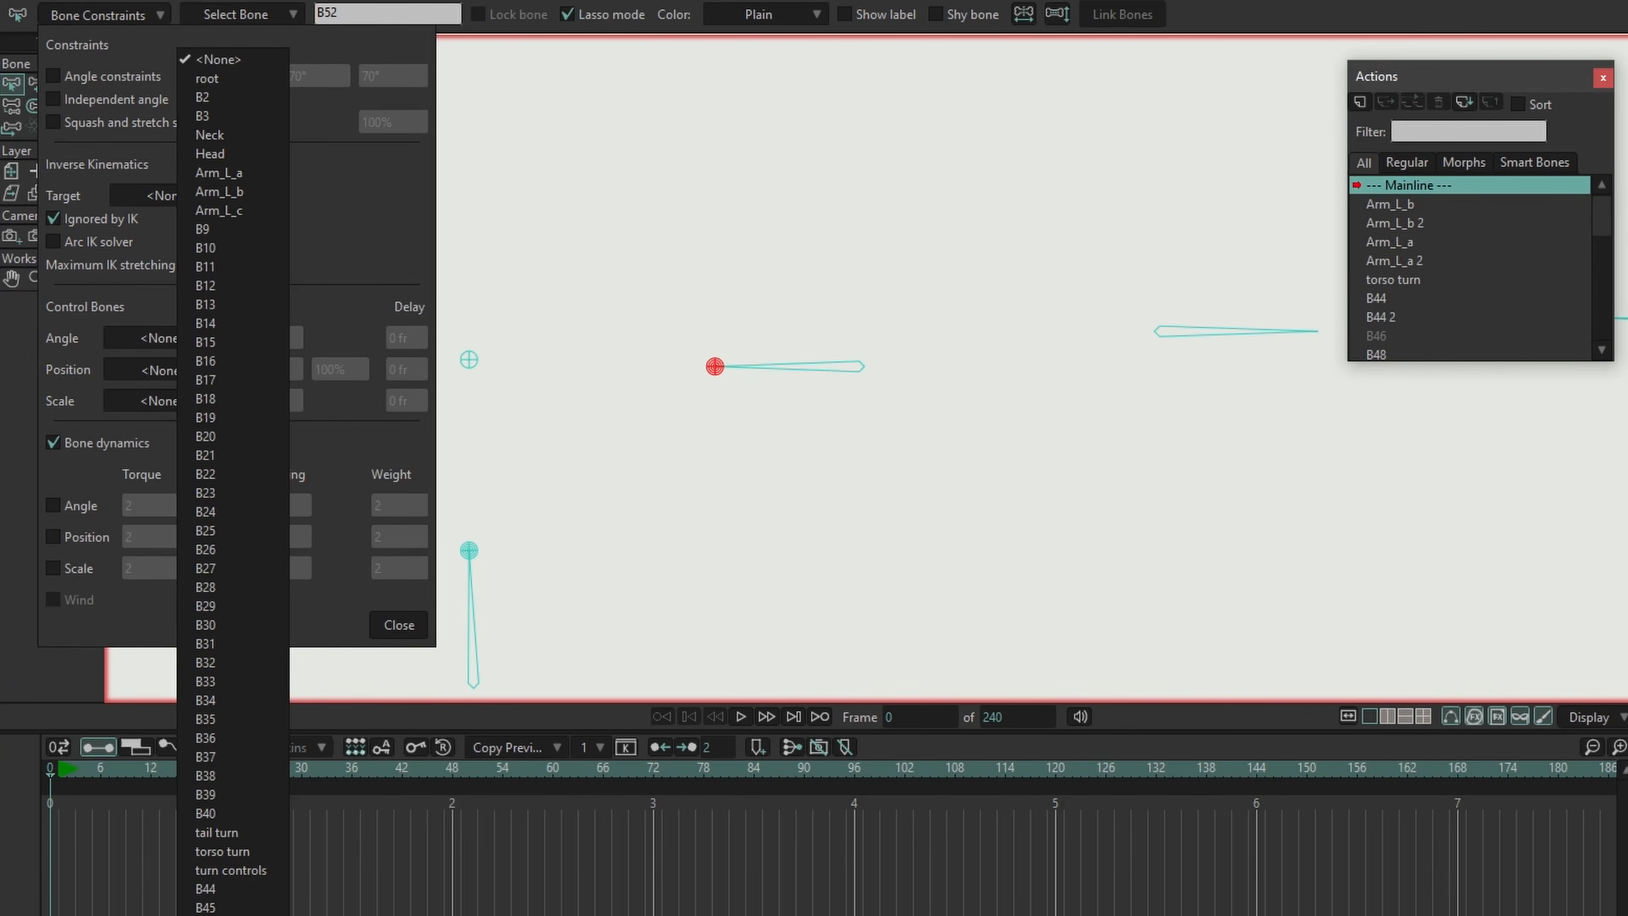
{"action": "left_click", "coordinate": [206, 915]}
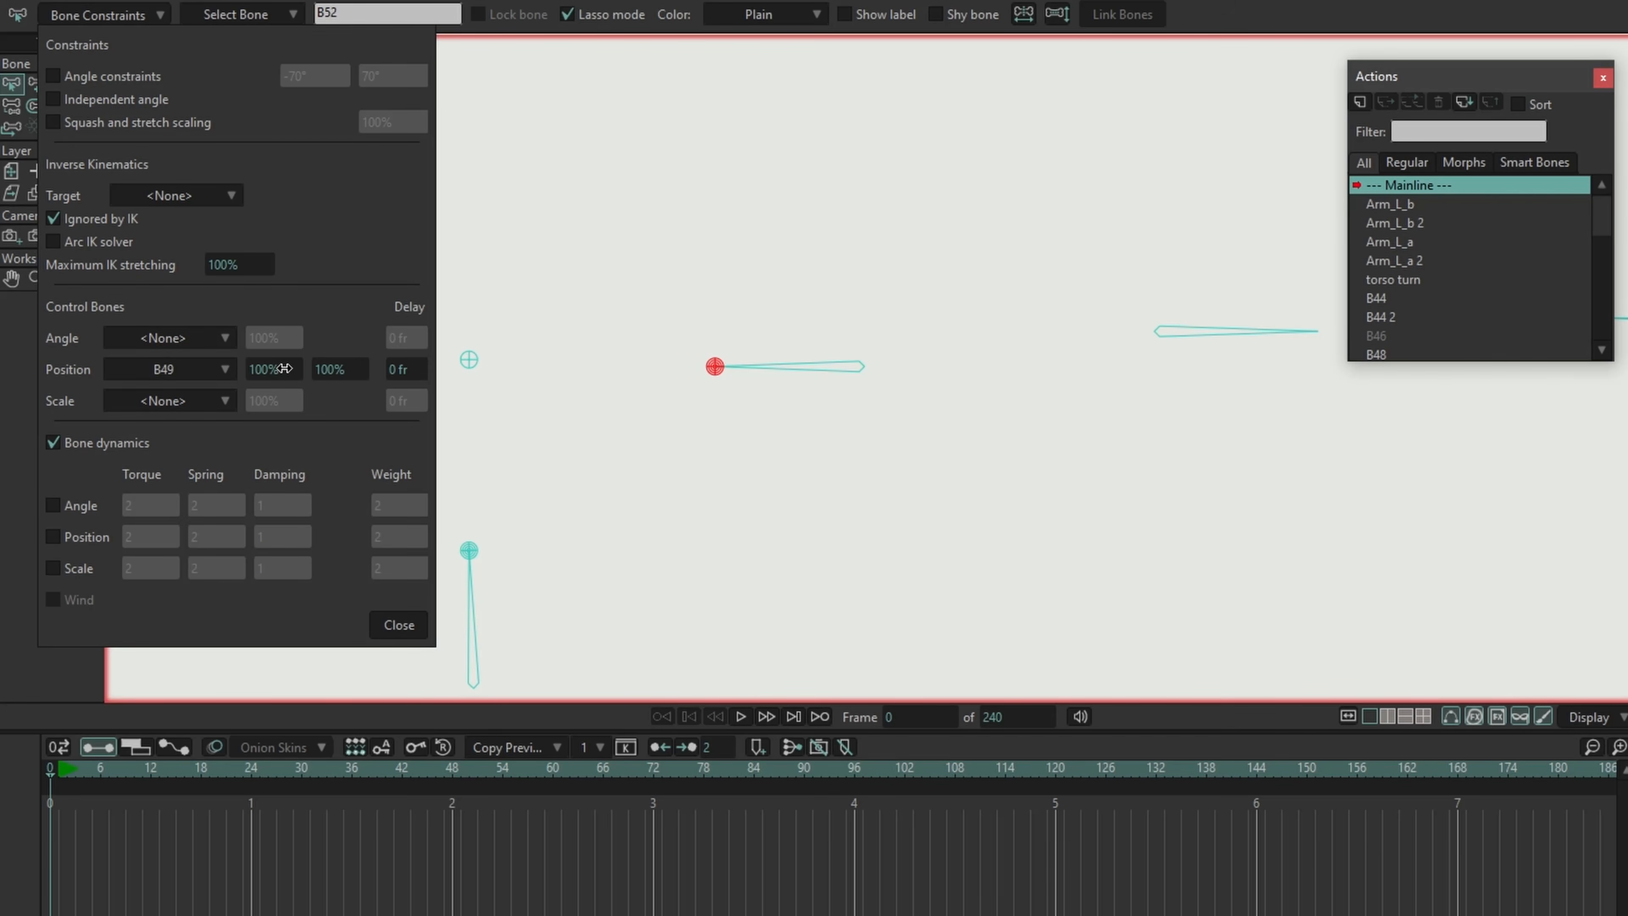
{"action": "left_click", "coordinate": [269, 370]}
{"action": "type", "text": "0"}
{"action": "left_click", "coordinate": [414, 621]}
Step: Make point bone B49 the position control bone of point bone B53, with the vertical influence set to 0%
{"action": "left_click", "coordinate": [458, 582]}
{"action": "left_click", "coordinate": [153, 15]}
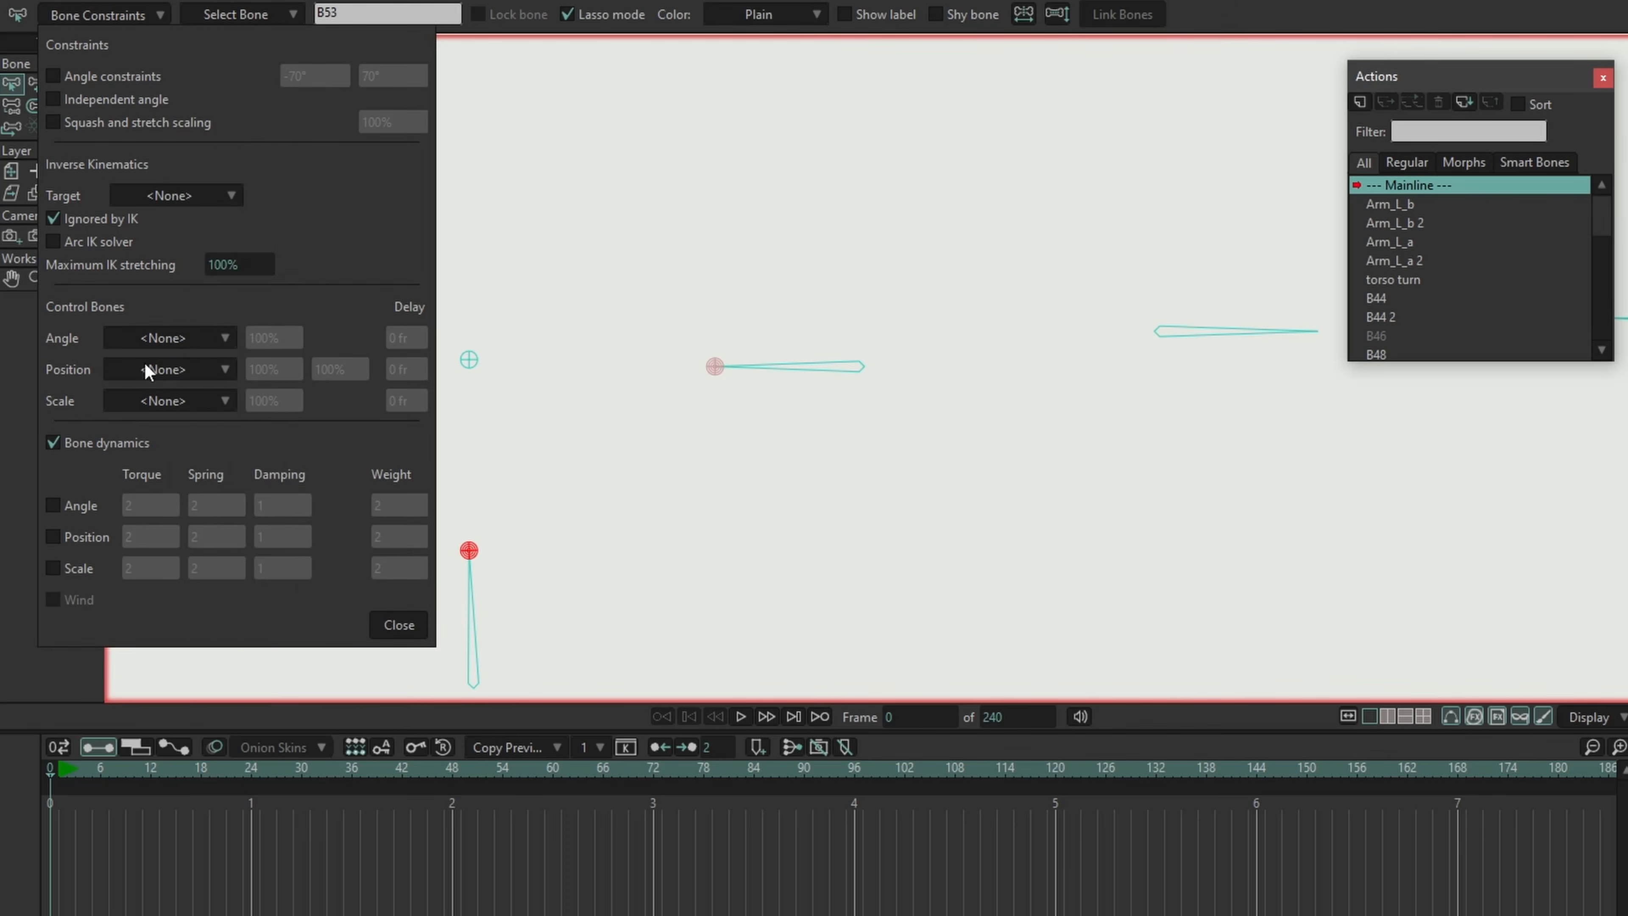
{"action": "left_click", "coordinate": [184, 370]}
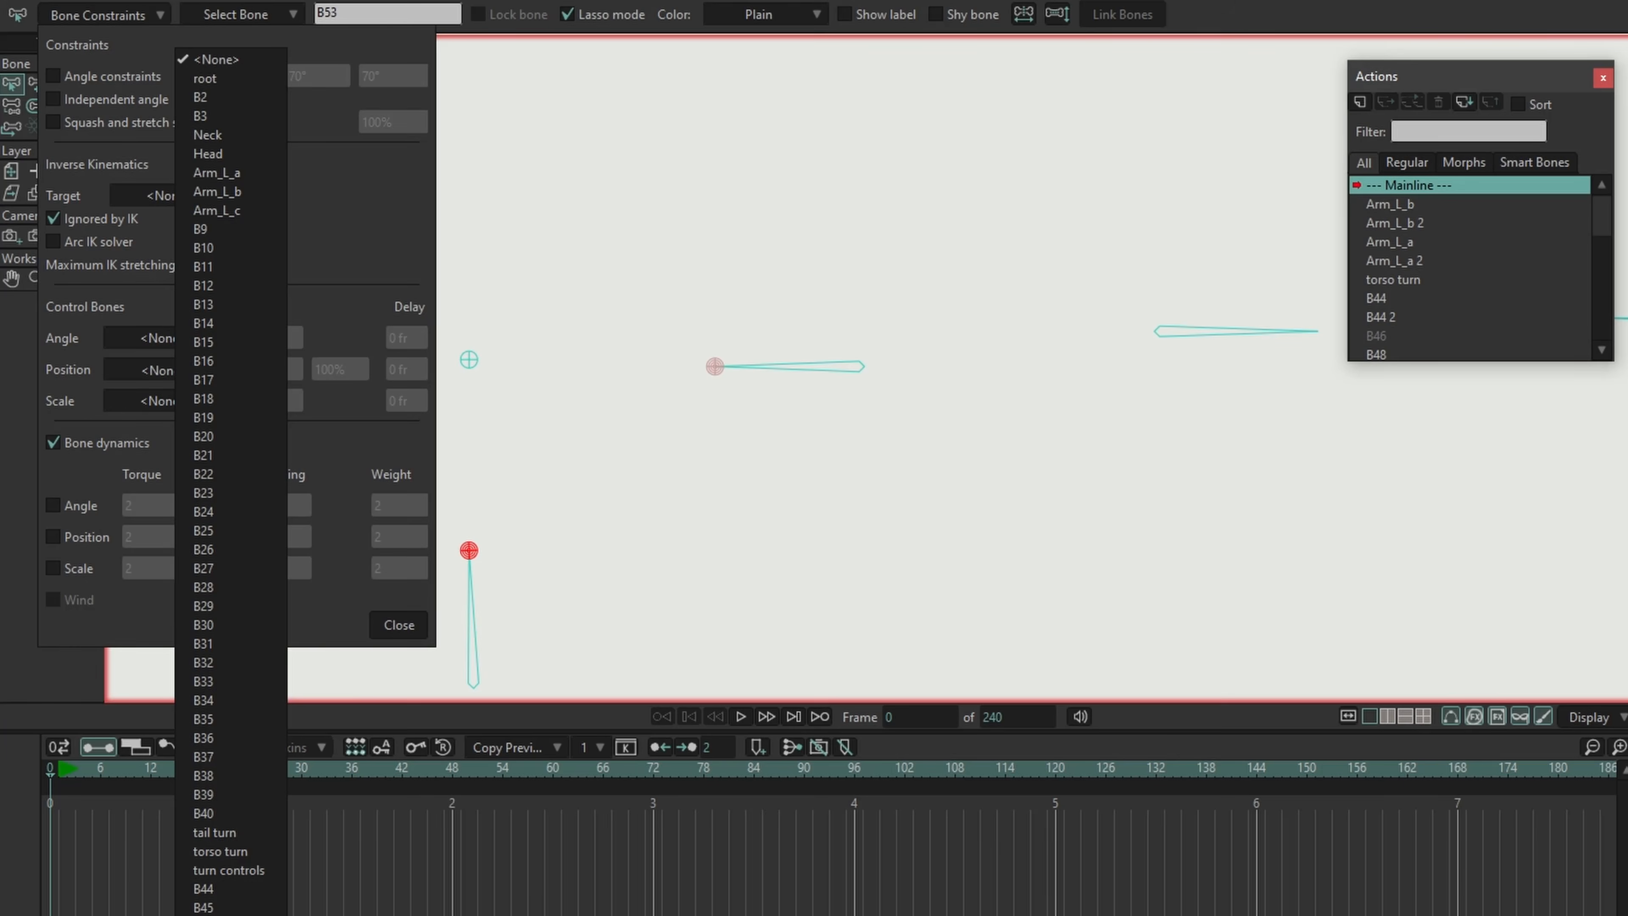
{"action": "left_click", "coordinate": [203, 915]}
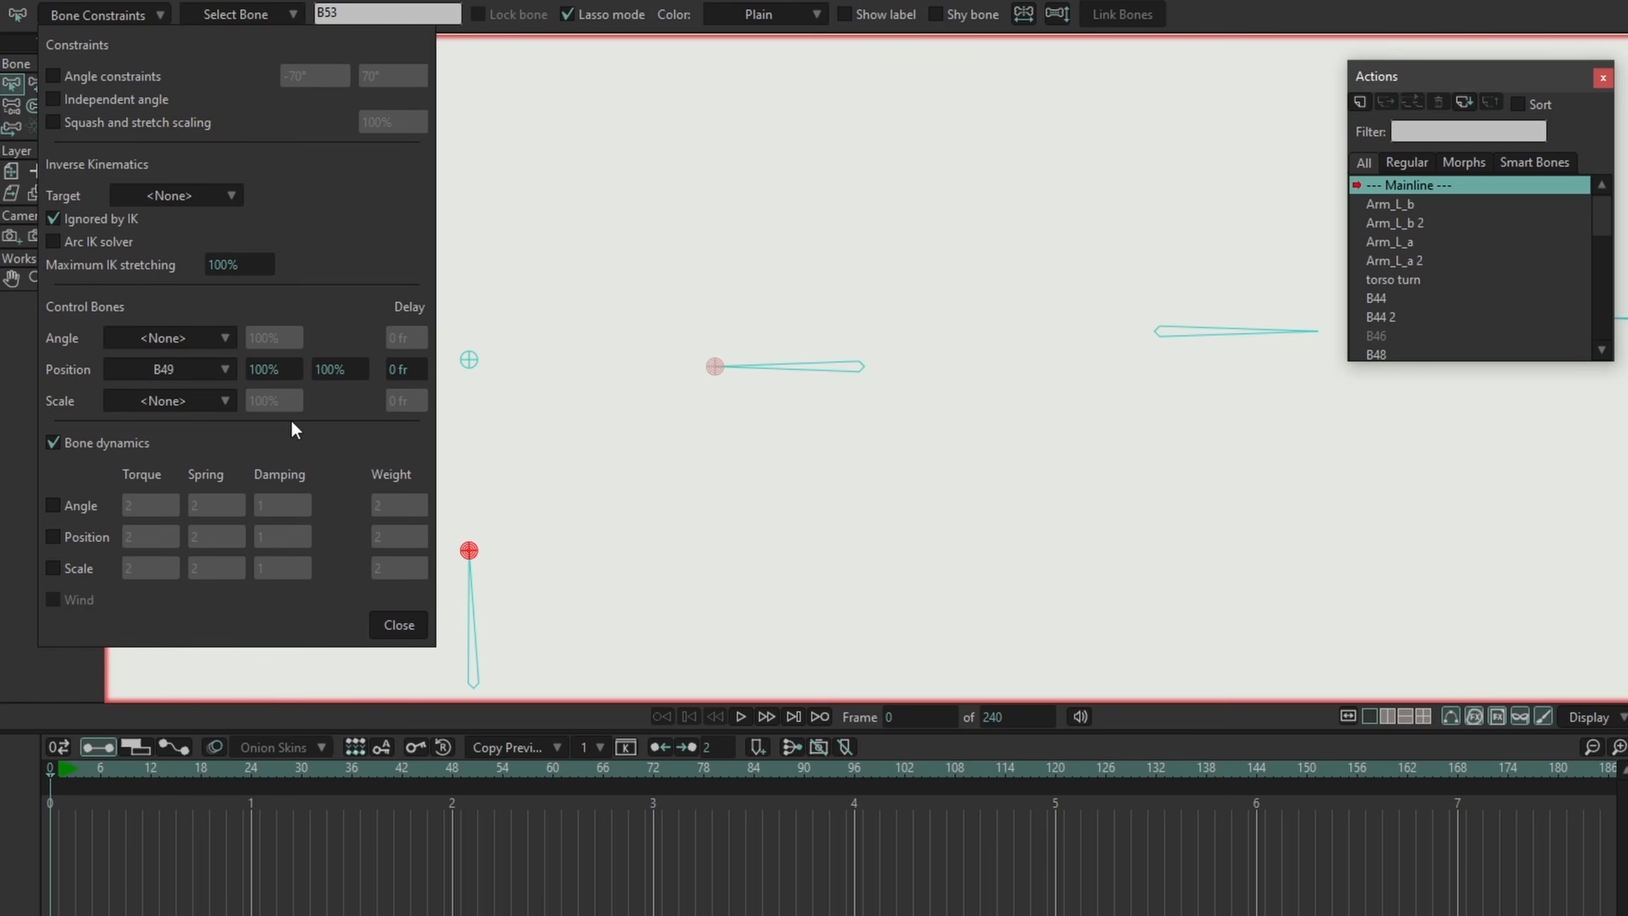
{"action": "left_click", "coordinate": [336, 365]}
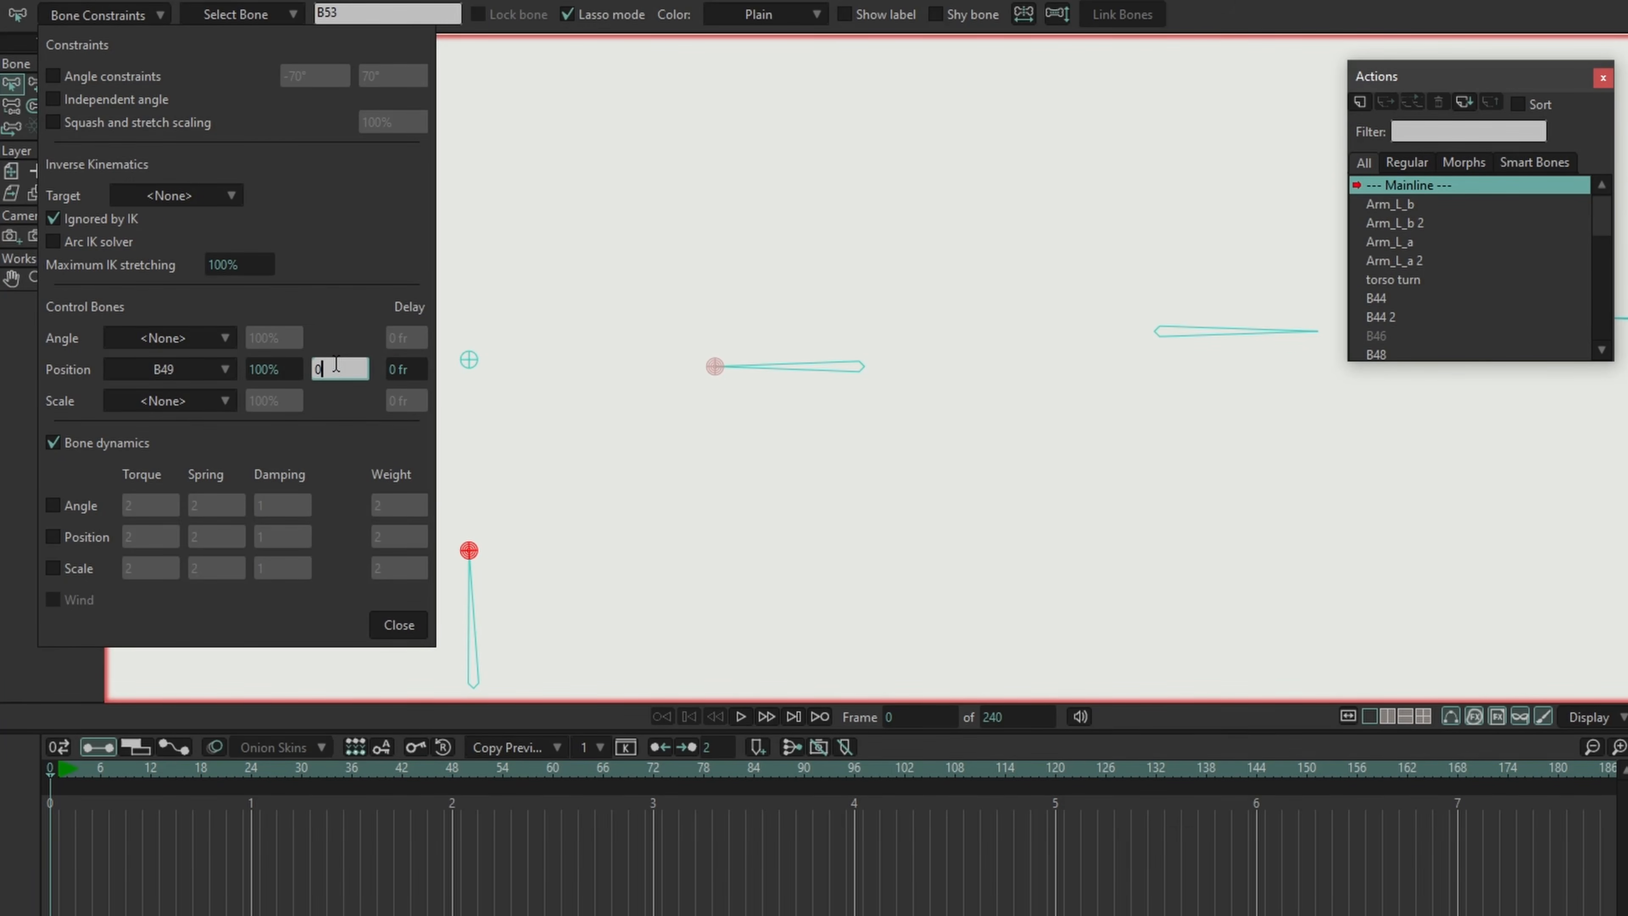
{"action": "left_click", "coordinate": [399, 625]}
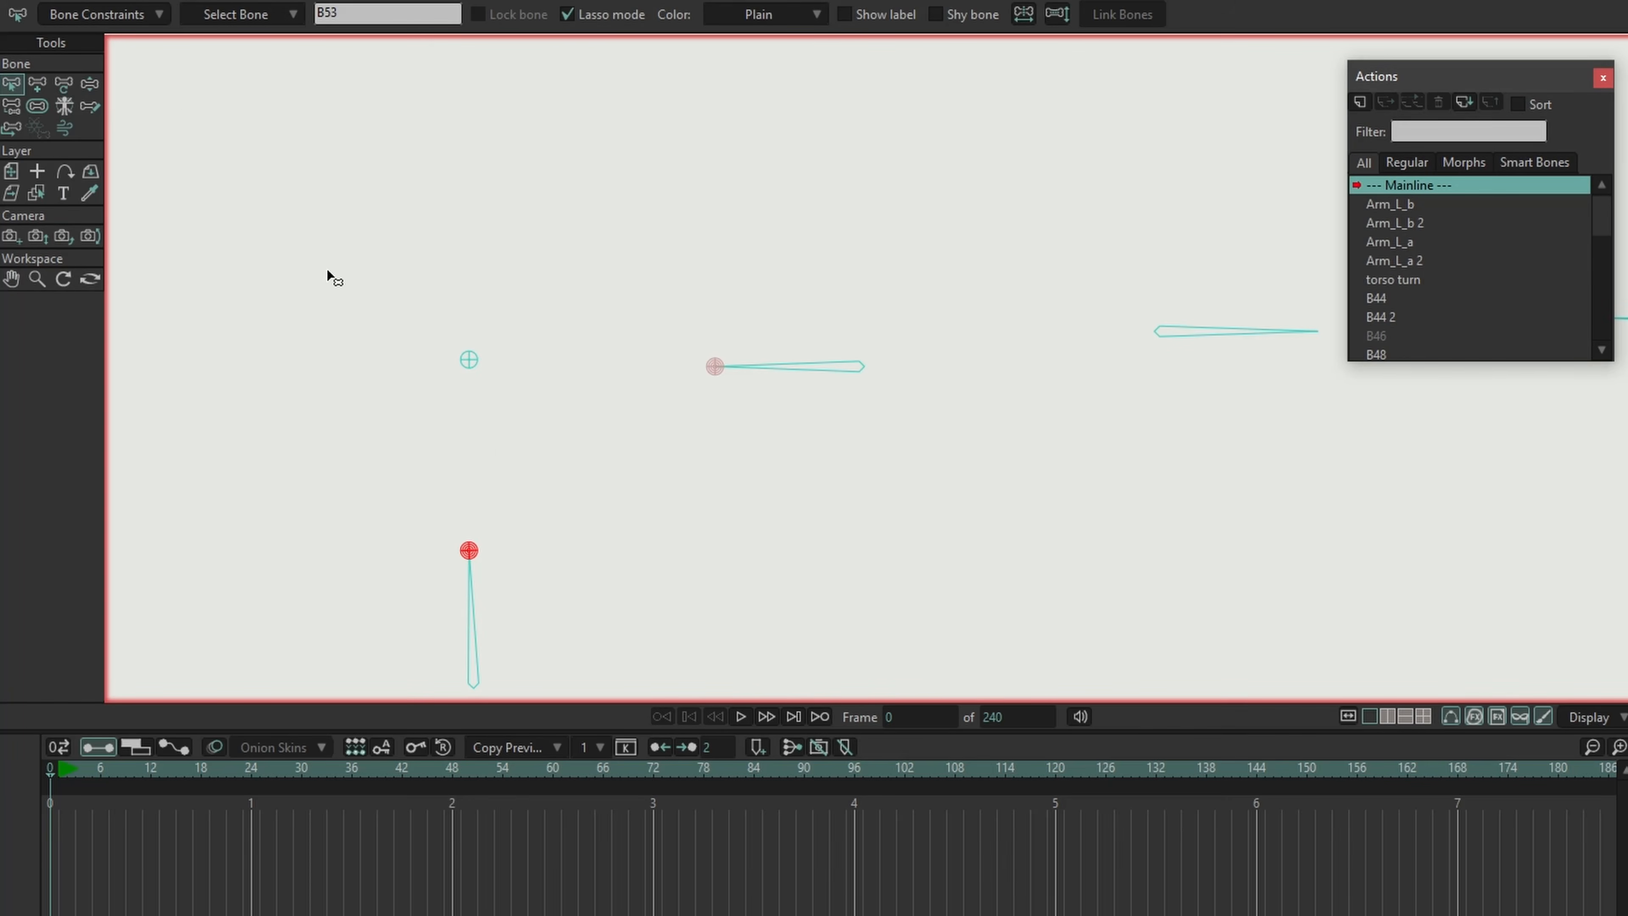
Step: Test the pupil control at frame 2 by moving point bone B49 around with Transform Bone
{"action": "left_click", "coordinate": [69, 775]}
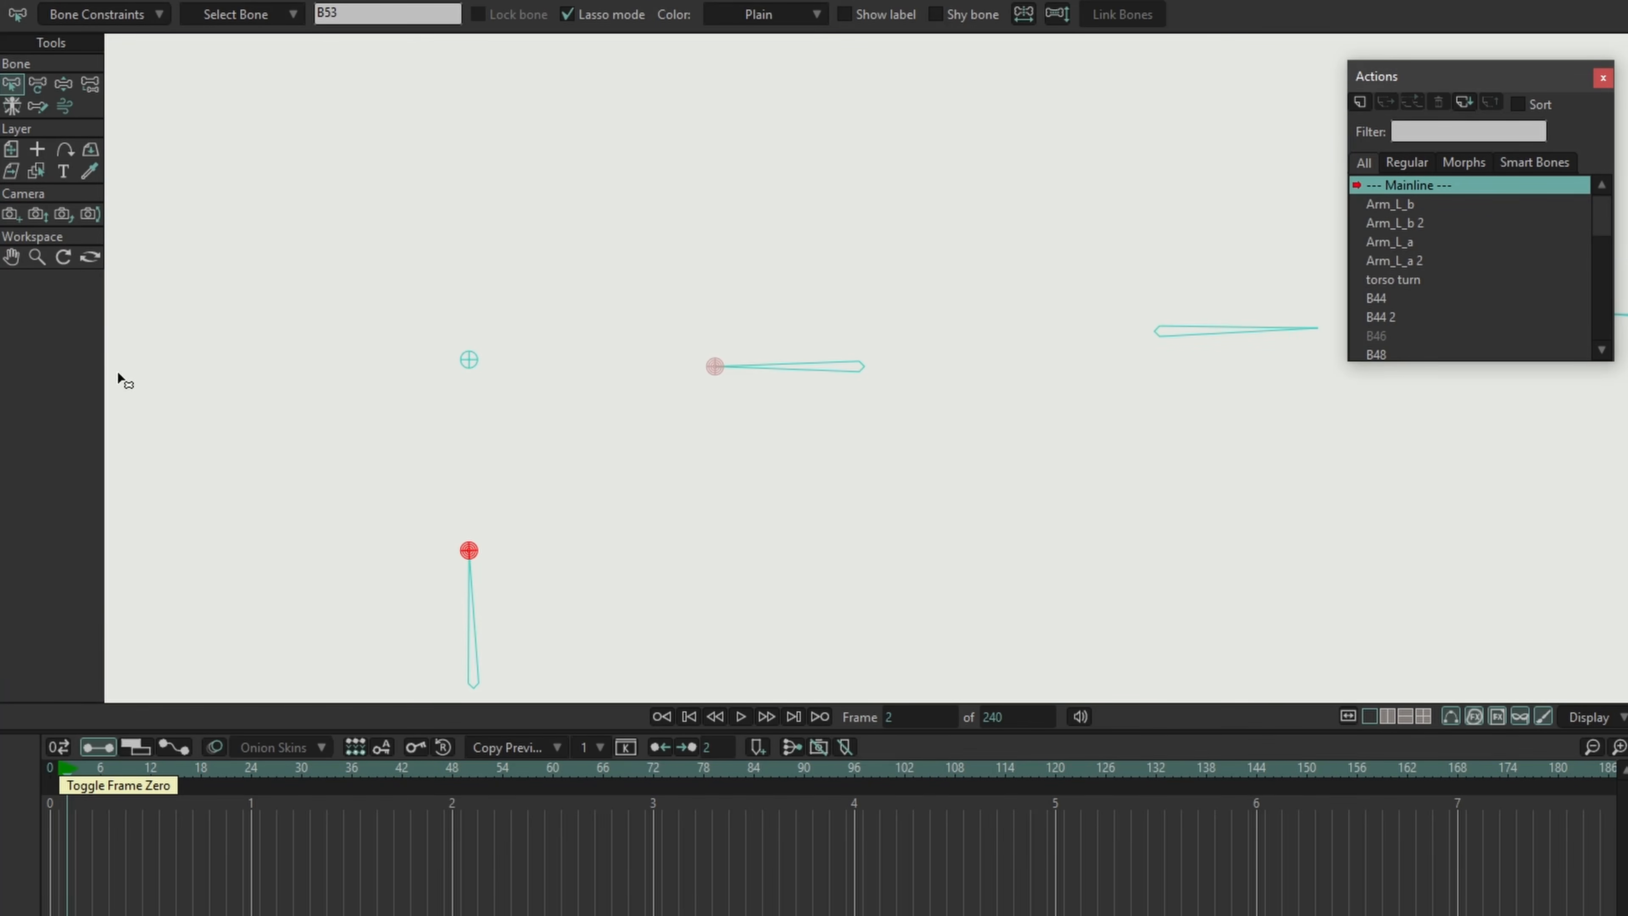
{"action": "left_click", "coordinate": [37, 84]}
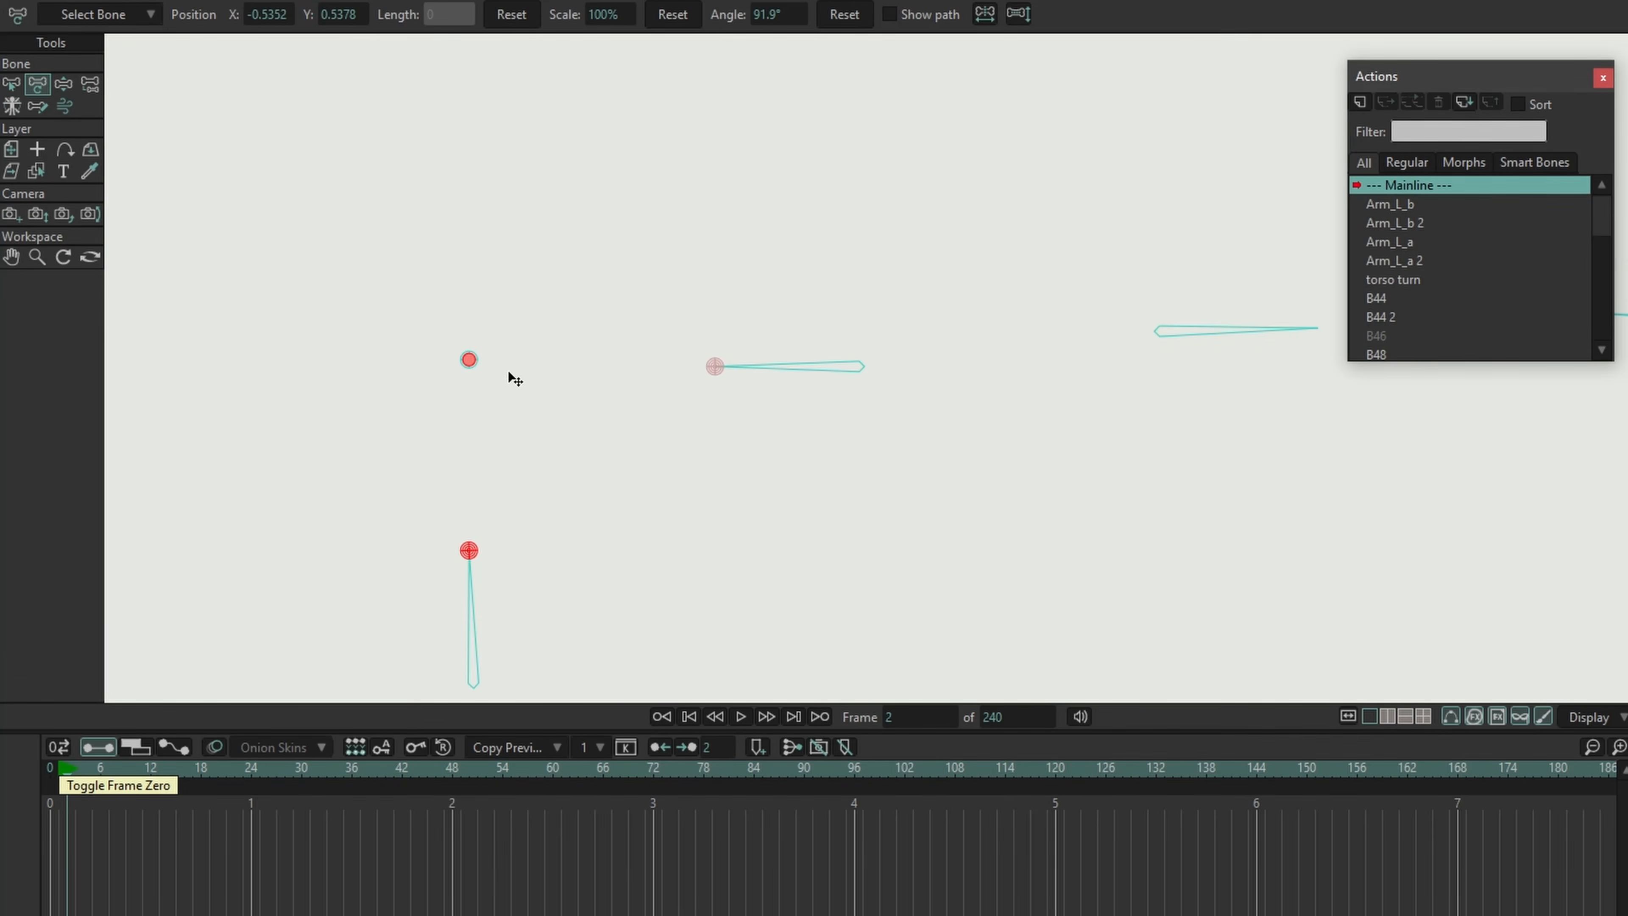
{"action": "left_click_drag", "start_coordinate": [474, 363], "coordinate": [742, 502]}
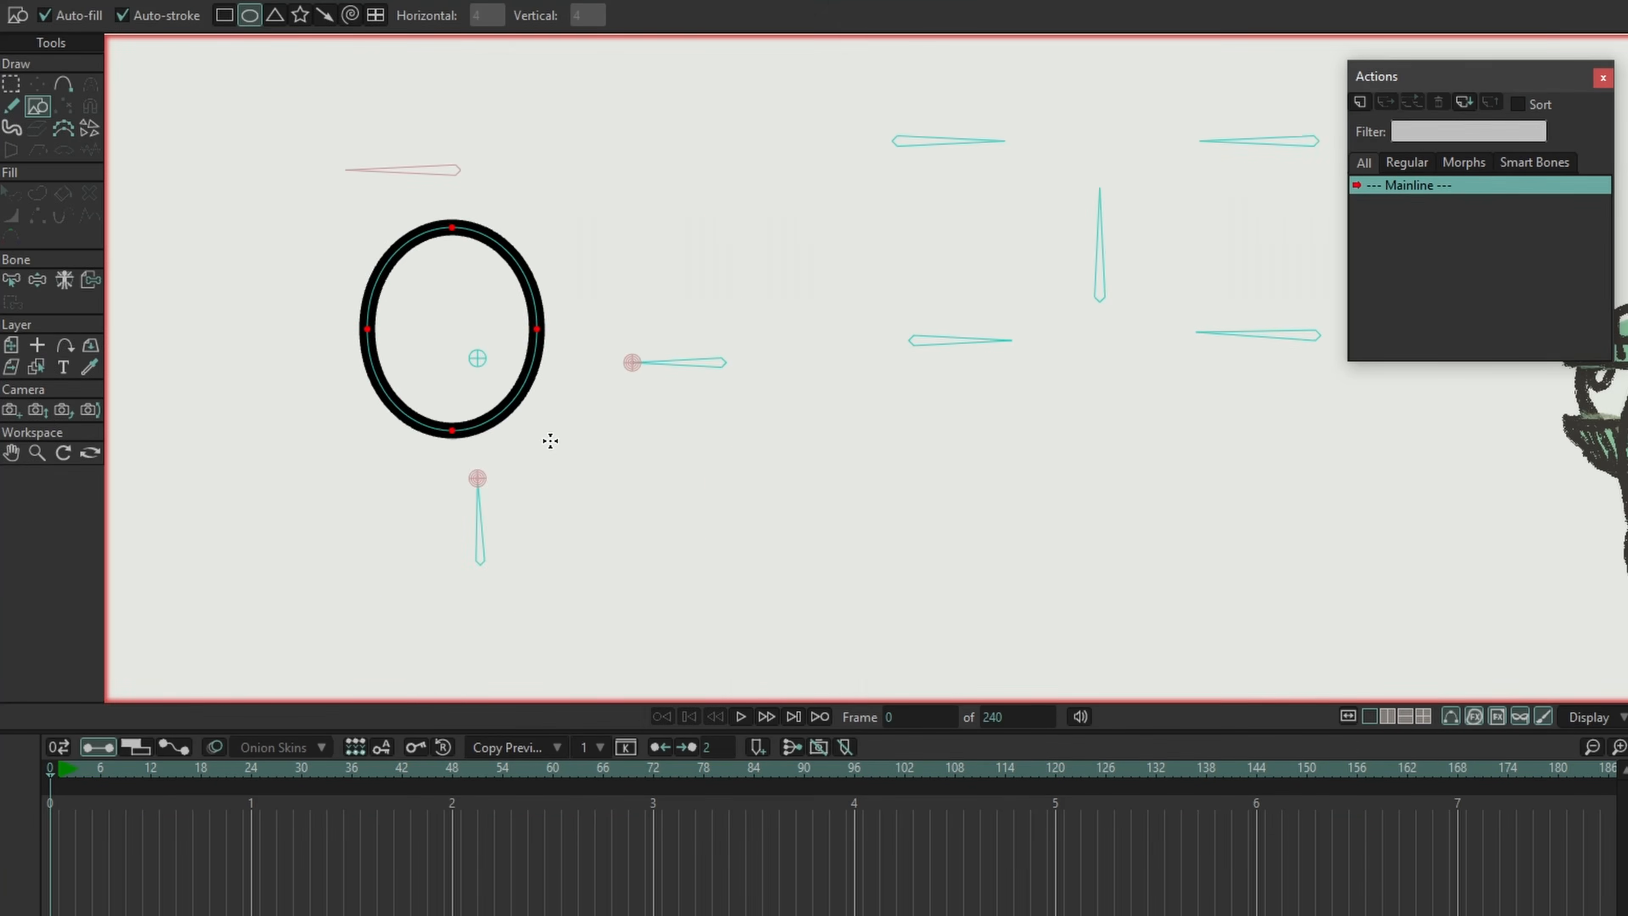
Step: Draw a circle around the pupil control's point bone as a visual guide for its range
{"action": "left_click_drag", "start_coordinate": [548, 440], "coordinate": [600, 467]}
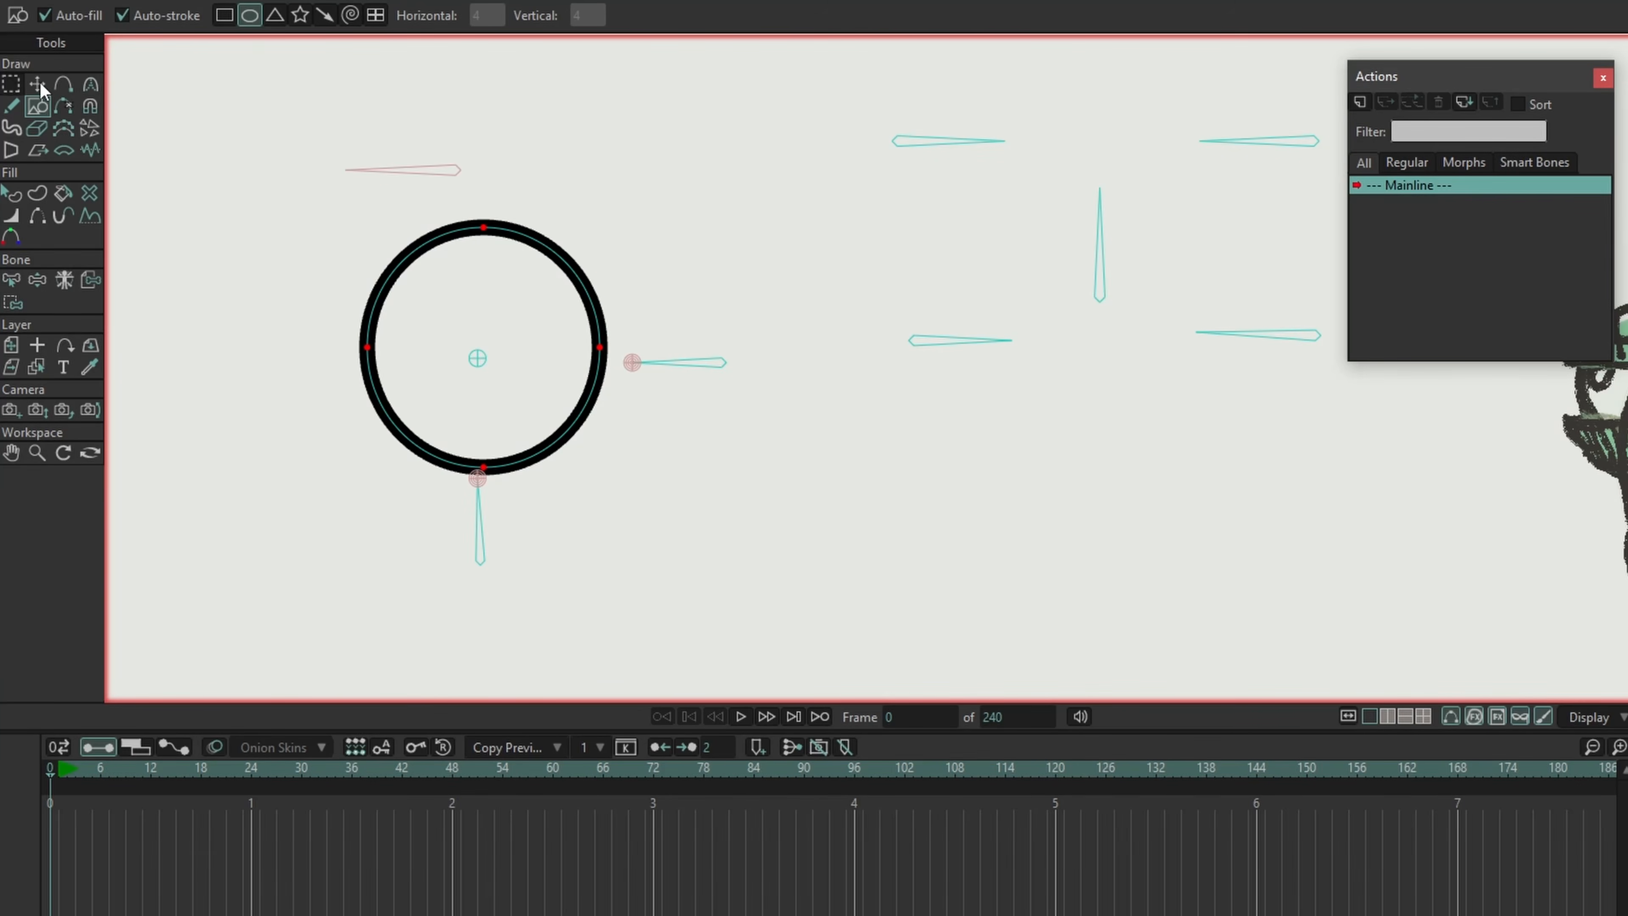
{"action": "left_click", "coordinate": [38, 85]}
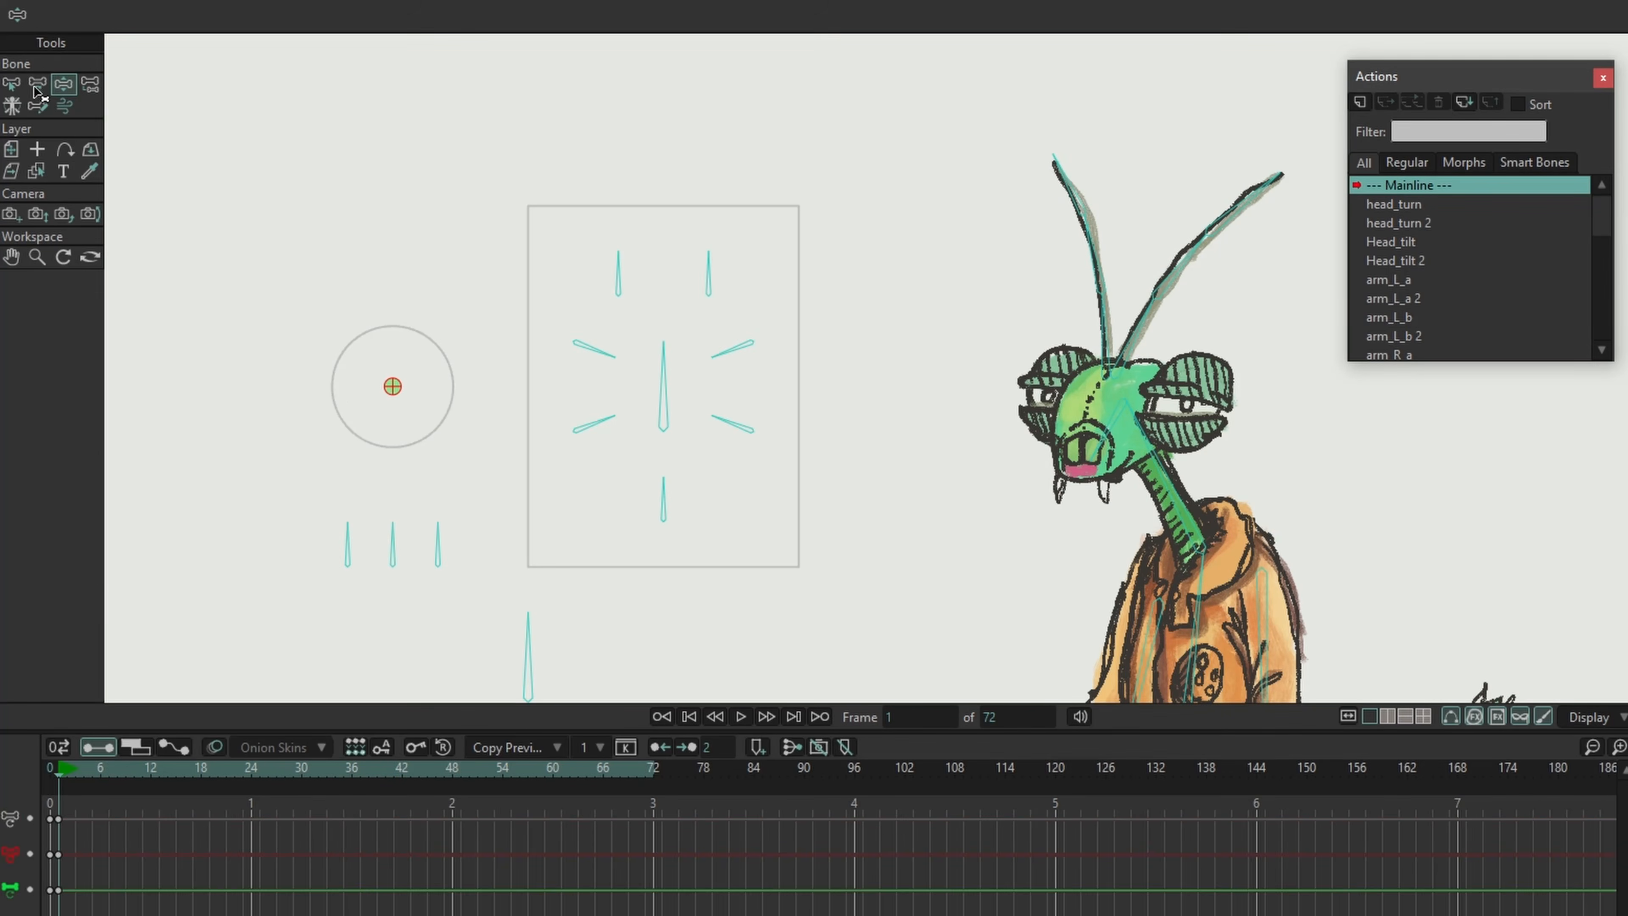
Step: Test the finished mantis rig at frame 1 by moving the point bone inside the eye control circle
{"action": "left_click", "coordinate": [38, 88]}
{"action": "mouse_move", "coordinate": [395, 390]}
{"action": "left_mouse_down"}
{"action": "mouse_move", "coordinate": [349, 367]}
{"action": "mouse_move", "coordinate": [447, 444]}
{"action": "mouse_move", "coordinate": [384, 349]}
{"action": "mouse_move", "coordinate": [447, 384]}
{"action": "mouse_move", "coordinate": [422, 386]}
{"action": "left_mouse_up"}
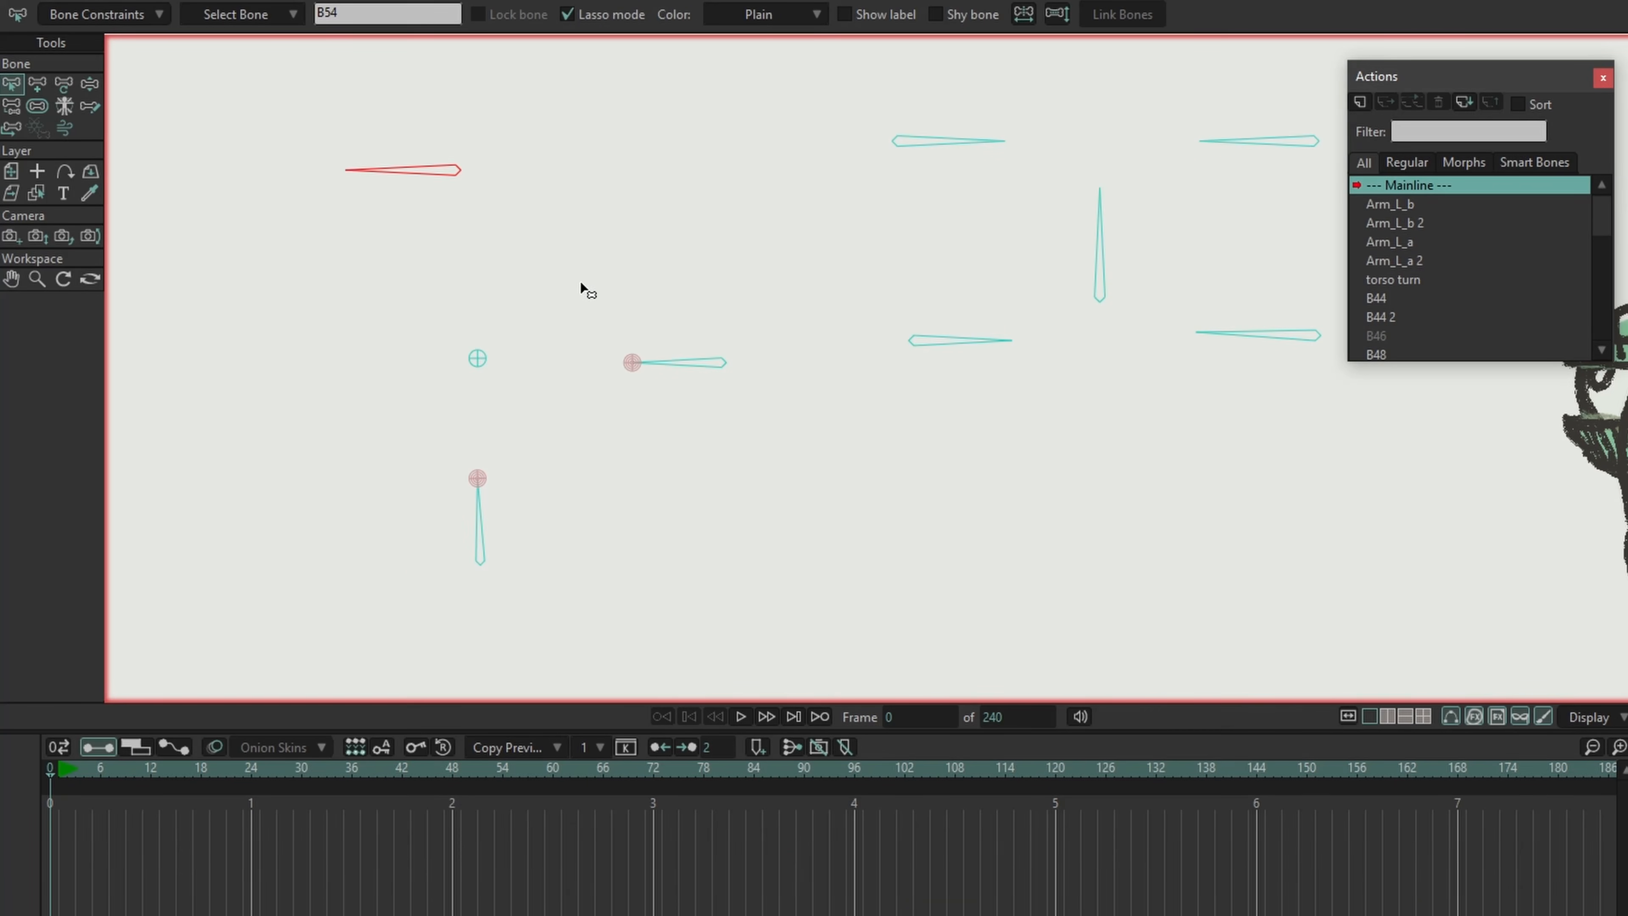
Step: Select all the pupil control bones and point bones and parent them to bone B54 using Reparent Bone
{"action": "mouse_move", "coordinate": [691, 298]}
{"action": "left_mouse_down"}
{"action": "mouse_move", "coordinate": [381, 391]}
{"action": "mouse_move", "coordinate": [760, 386]}
{"action": "mouse_move", "coordinate": [731, 306]}
{"action": "left_mouse_up"}
{"action": "left_click", "coordinate": [12, 108]}
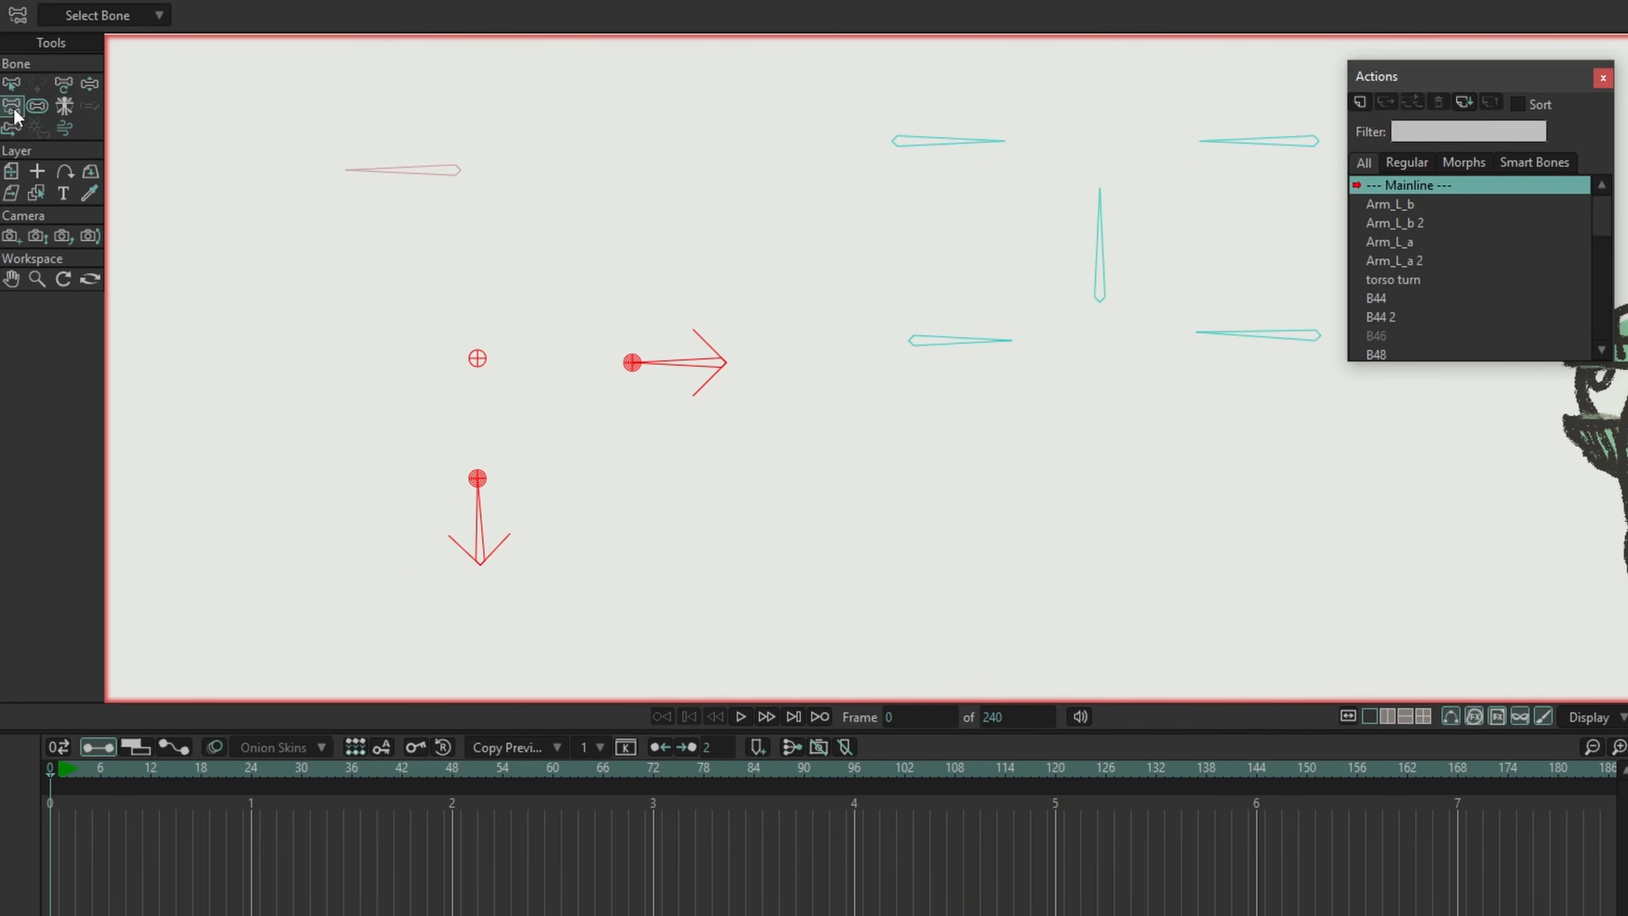
{"action": "left_click_drag", "start_coordinate": [430, 140], "coordinate": [436, 169]}
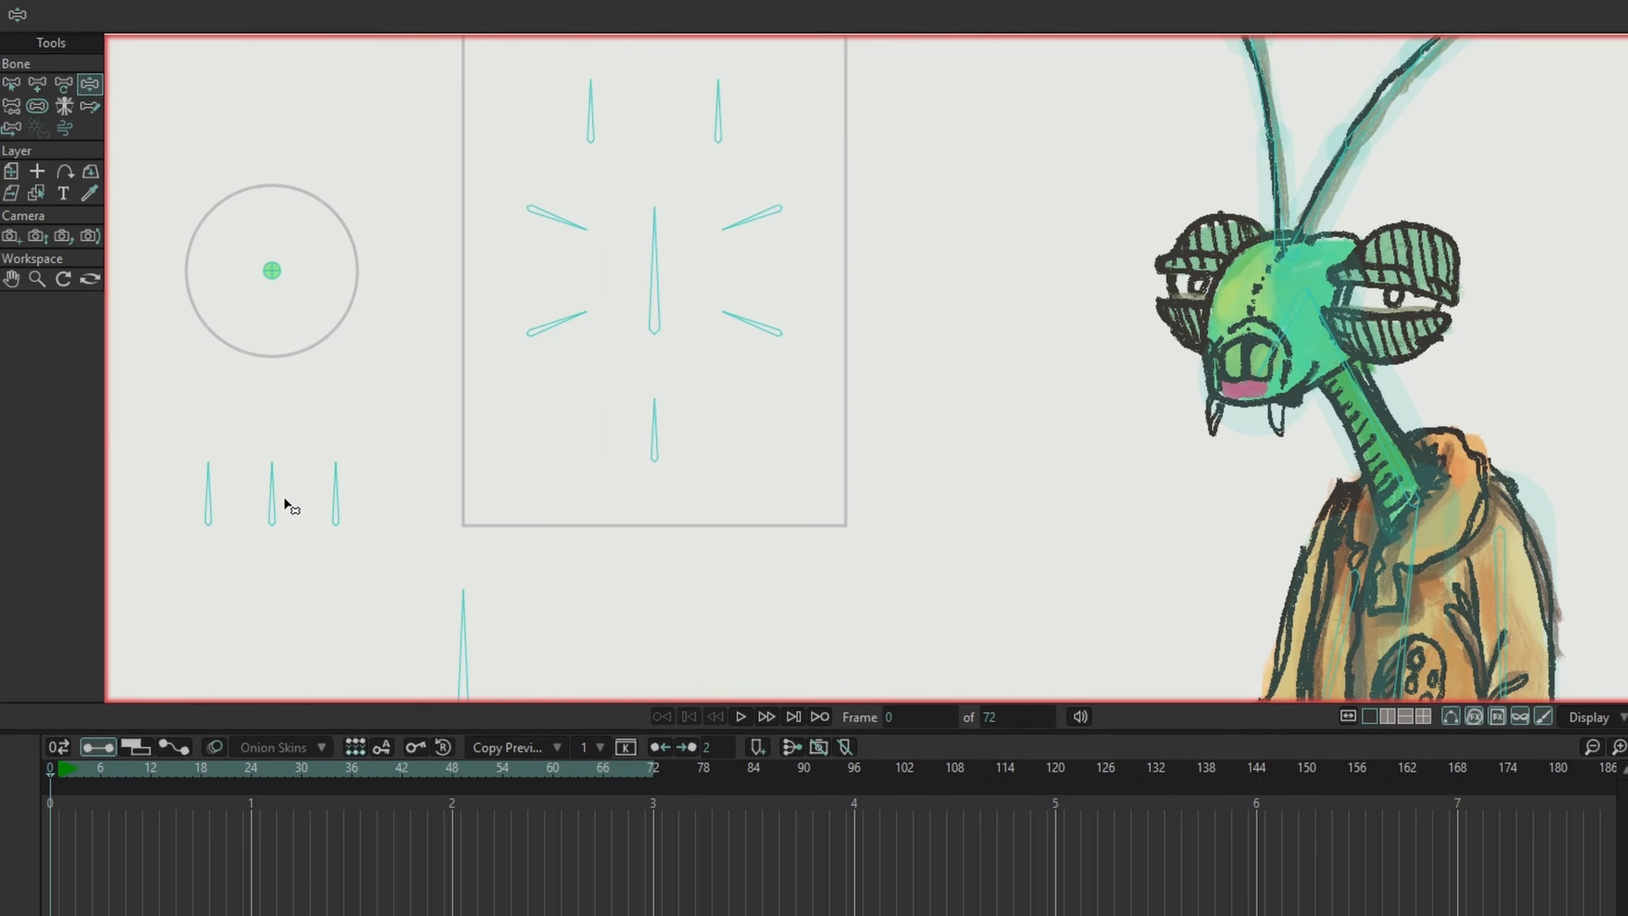
Step: Test the three control bones below the eye circle in the finished rig by rotating them with Manipulate Bones
{"action": "mouse_move", "coordinate": [208, 478]}
{"action": "left_mouse_down"}
{"action": "mouse_move", "coordinate": [232, 481]}
{"action": "mouse_move", "coordinate": [183, 473]}
{"action": "mouse_move", "coordinate": [209, 468]}
{"action": "left_mouse_up"}
{"action": "left_click_drag", "start_coordinate": [371, 481], "coordinate": [321, 492]}
{"action": "left_click", "coordinate": [330, 491]}
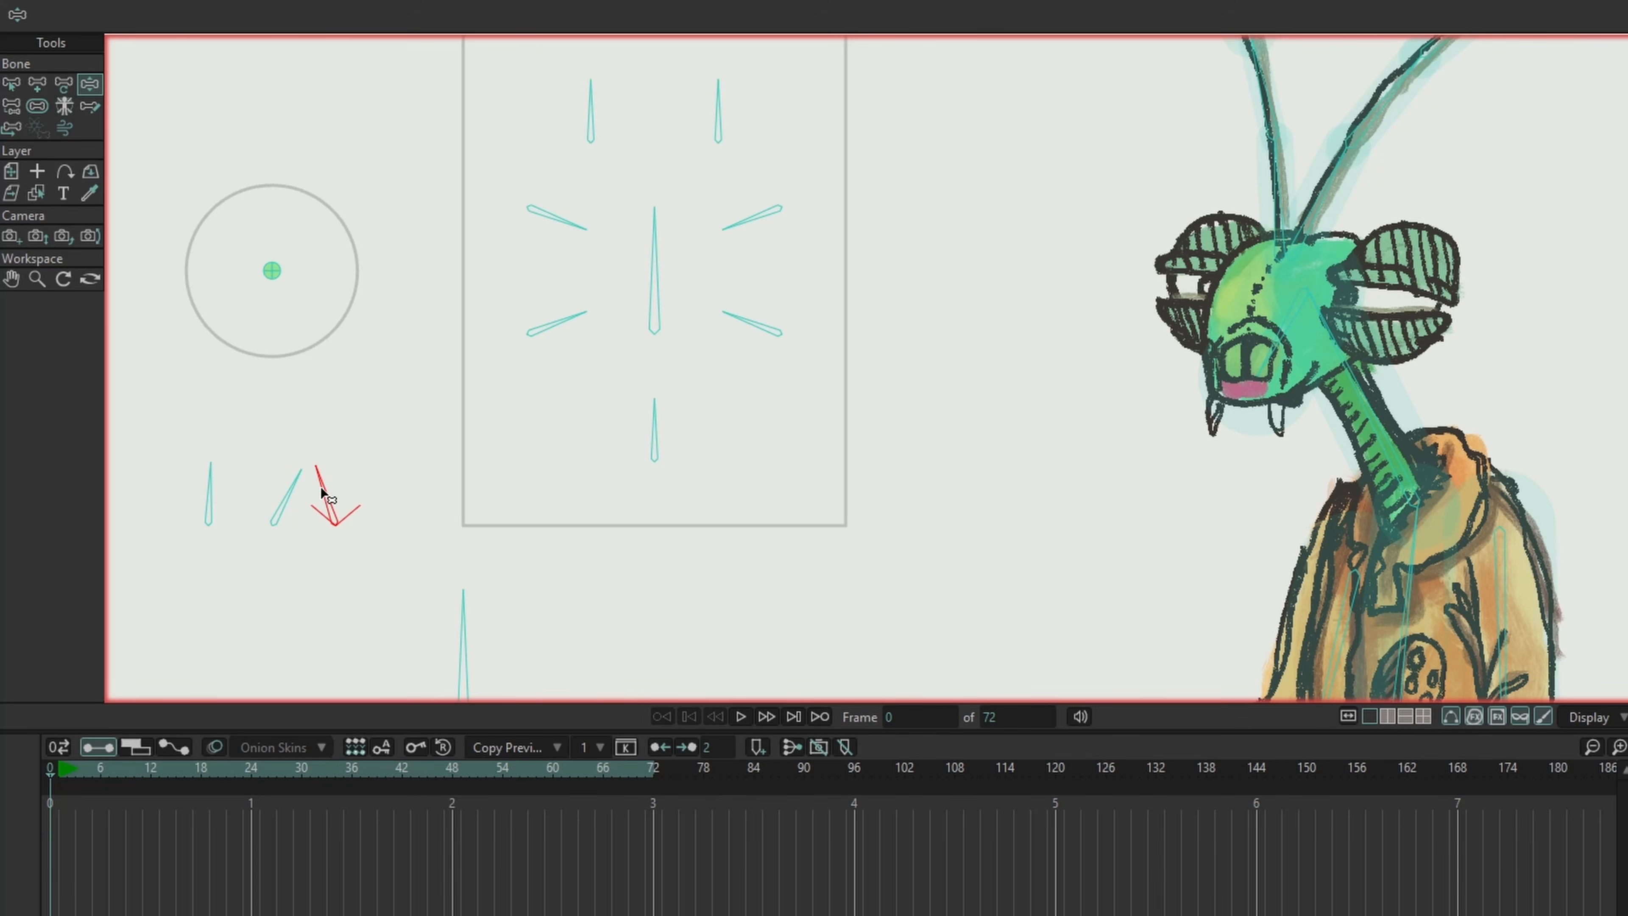
Step: Test the face controls inside the rectangle by rotating the large central bone and the four diagonal bones around it
{"action": "left_click_drag", "start_coordinate": [652, 244], "coordinate": [616, 154]}
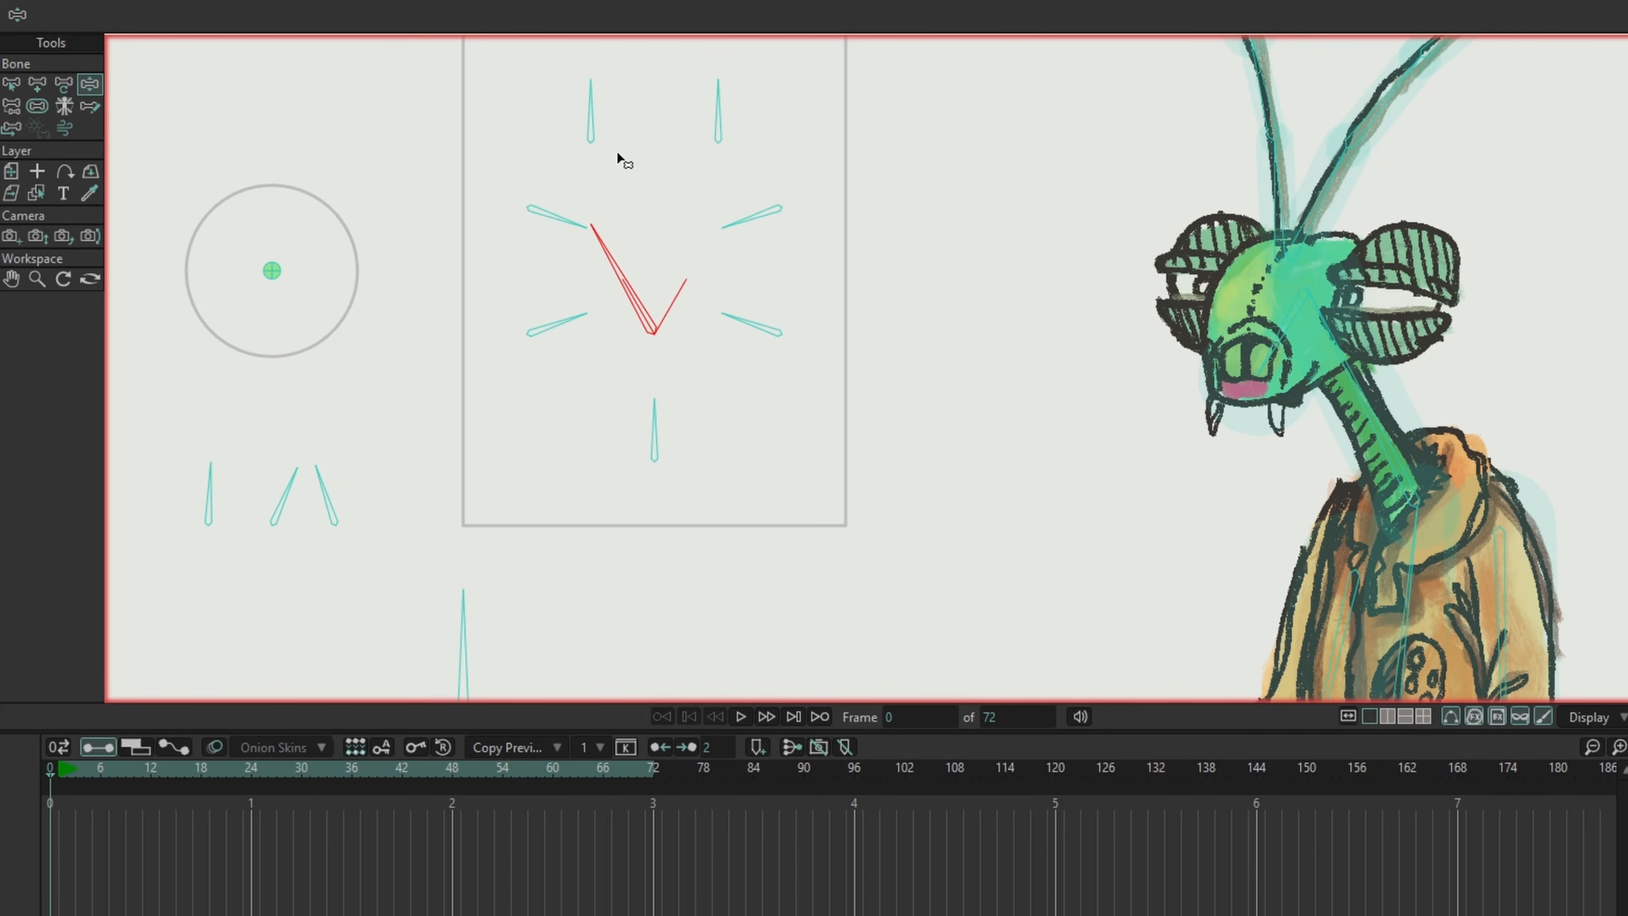
{"action": "left_click_drag", "start_coordinate": [571, 223], "coordinate": [567, 182]}
{"action": "left_click_drag", "start_coordinate": [738, 223], "coordinate": [743, 178]}
{"action": "left_click_drag", "start_coordinate": [737, 318], "coordinate": [713, 361]}
{"action": "left_click_drag", "start_coordinate": [571, 318], "coordinate": [567, 354]}
Step: Swing the middle and outer control bones below the eye circle back and forth to check the pupils again
{"action": "left_click_drag", "start_coordinate": [293, 480], "coordinate": [272, 482]}
{"action": "left_click_drag", "start_coordinate": [323, 490], "coordinate": [375, 480]}
{"action": "left_click_drag", "start_coordinate": [272, 484], "coordinate": [247, 481]}
{"action": "left_click_drag", "start_coordinate": [365, 485], "coordinate": [352, 478]}
{"action": "left_click_drag", "start_coordinate": [255, 484], "coordinate": [270, 482]}
{"action": "mouse_move", "coordinate": [350, 486]}
{"action": "left_mouse_down"}
{"action": "mouse_move", "coordinate": [257, 478]}
{"action": "mouse_move", "coordinate": [340, 484]}
{"action": "left_mouse_up"}
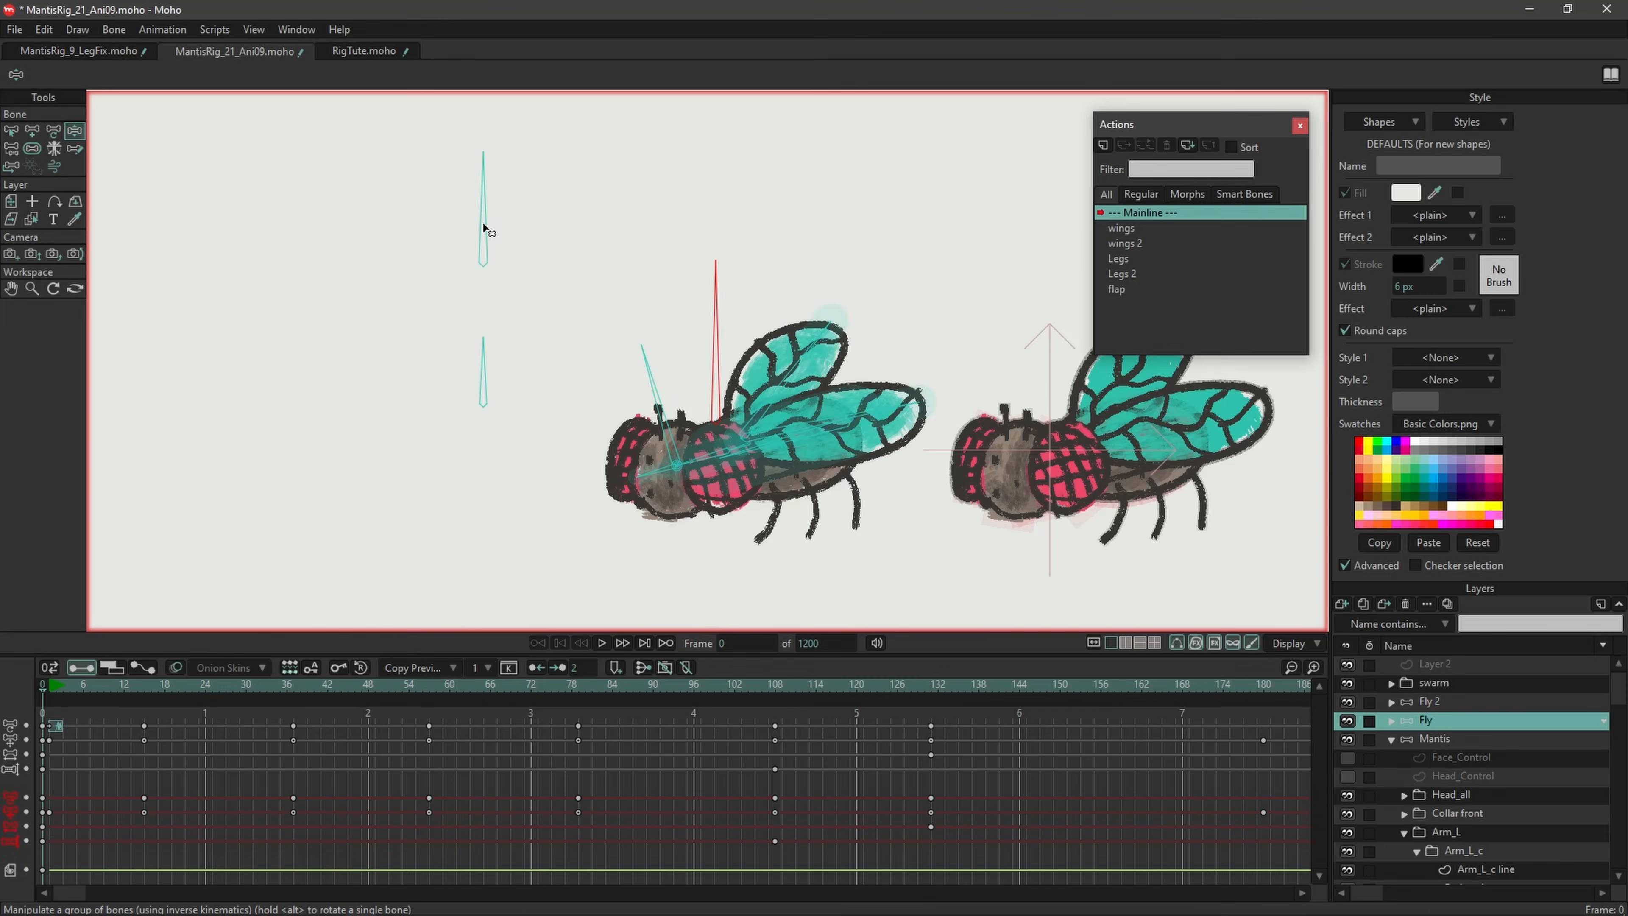
Step: Test the fly rig's control bone and stretching neck, and examine the bone constraints of neck bone B8
{"action": "mouse_move", "coordinate": [483, 227]}
{"action": "left_mouse_down"}
{"action": "mouse_move", "coordinate": [531, 225]}
{"action": "mouse_move", "coordinate": [326, 211]}
{"action": "mouse_move", "coordinate": [501, 204]}
{"action": "mouse_move", "coordinate": [323, 179]}
{"action": "mouse_move", "coordinate": [644, 181]}
{"action": "mouse_move", "coordinate": [327, 167]}
{"action": "mouse_move", "coordinate": [688, 229]}
{"action": "mouse_move", "coordinate": [553, 208]}
{"action": "mouse_move", "coordinate": [487, 226]}
{"action": "left_mouse_up"}
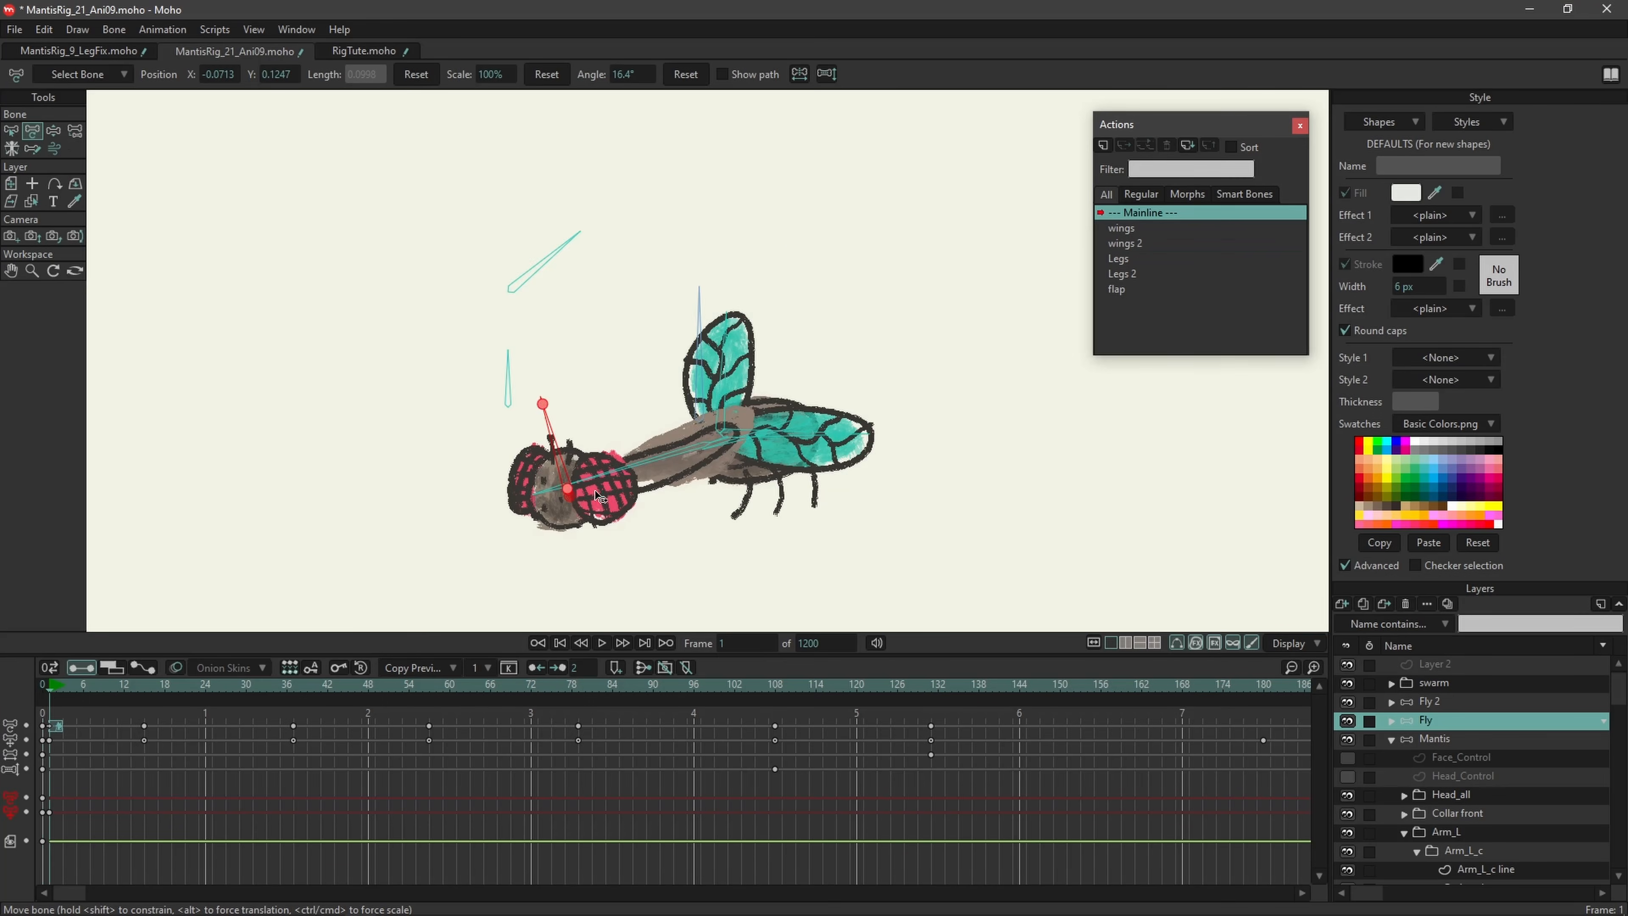
{"action": "scroll", "coordinate": [600, 497], "scroll_direction": "up", "scroll_amount": 4}
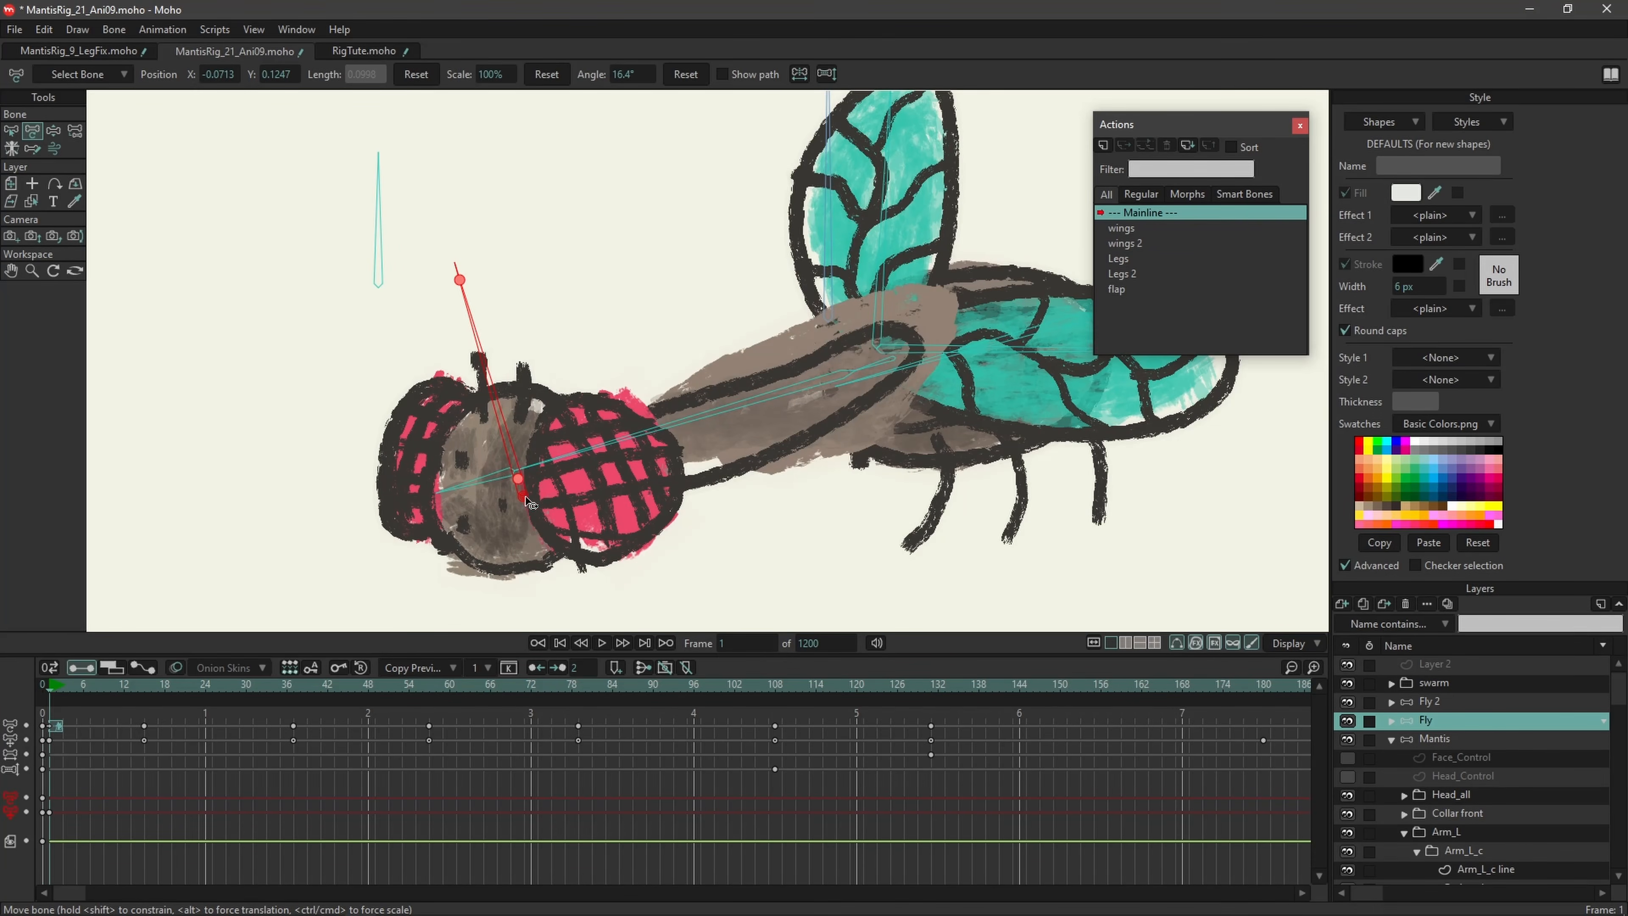
{"action": "mouse_move", "coordinate": [524, 482]}
{"action": "left_mouse_down"}
{"action": "mouse_move", "coordinate": [699, 379]}
{"action": "mouse_move", "coordinate": [397, 378]}
{"action": "mouse_move", "coordinate": [767, 363]}
{"action": "mouse_move", "coordinate": [375, 364]}
{"action": "mouse_move", "coordinate": [662, 371]}
{"action": "mouse_move", "coordinate": [520, 371]}
{"action": "mouse_move", "coordinate": [526, 455]}
{"action": "left_mouse_up"}
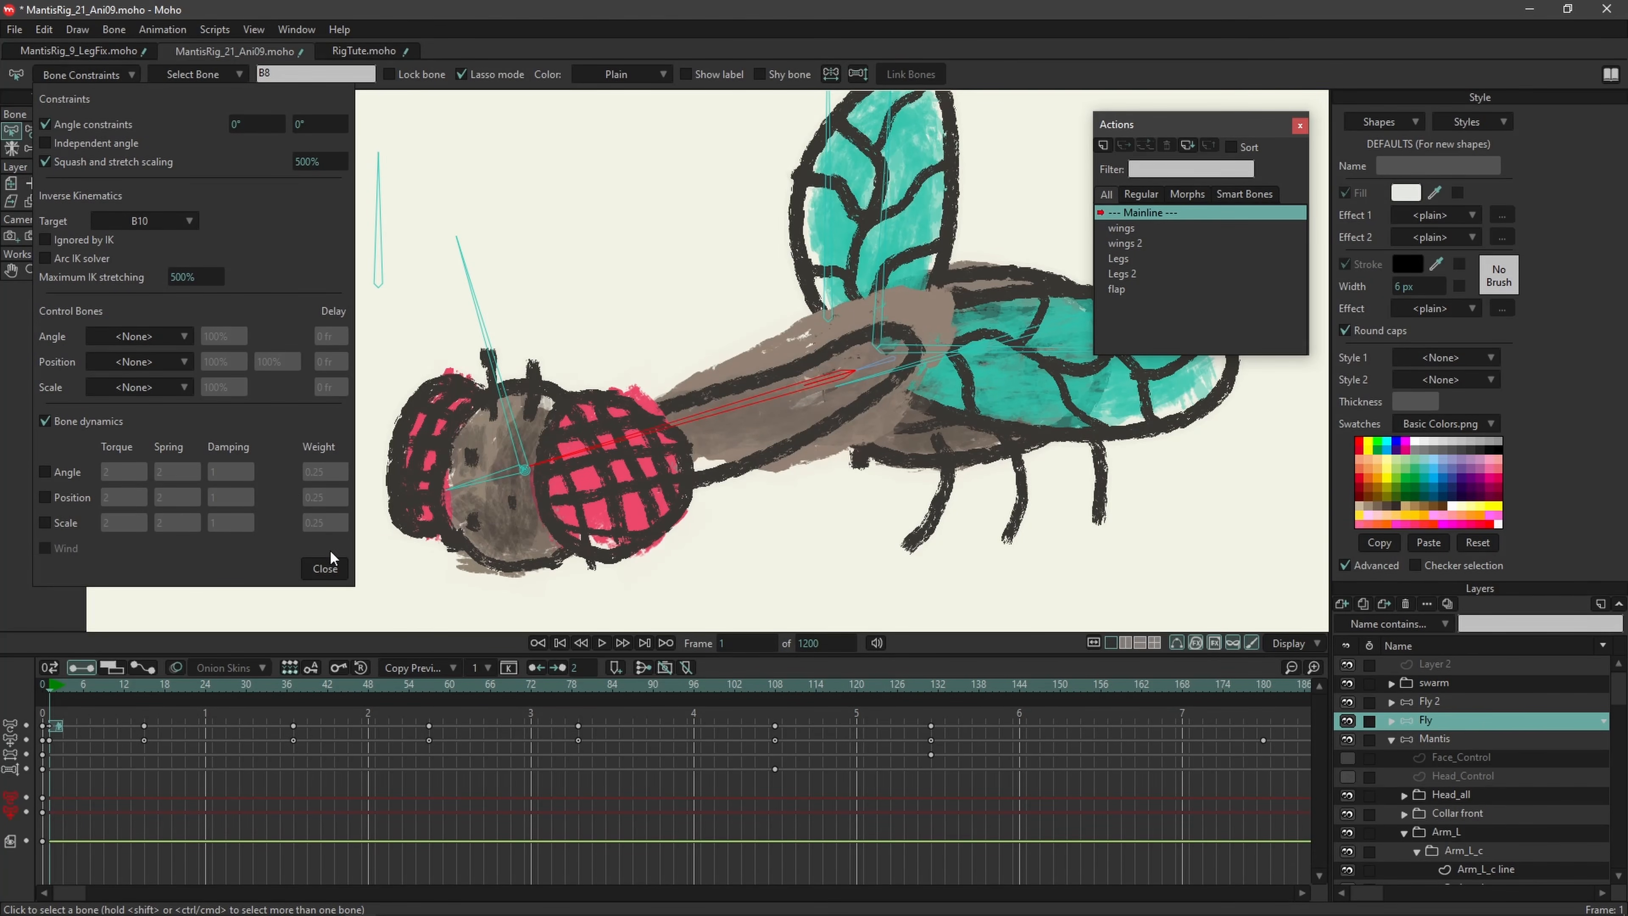
{"action": "left_click", "coordinate": [324, 568]}
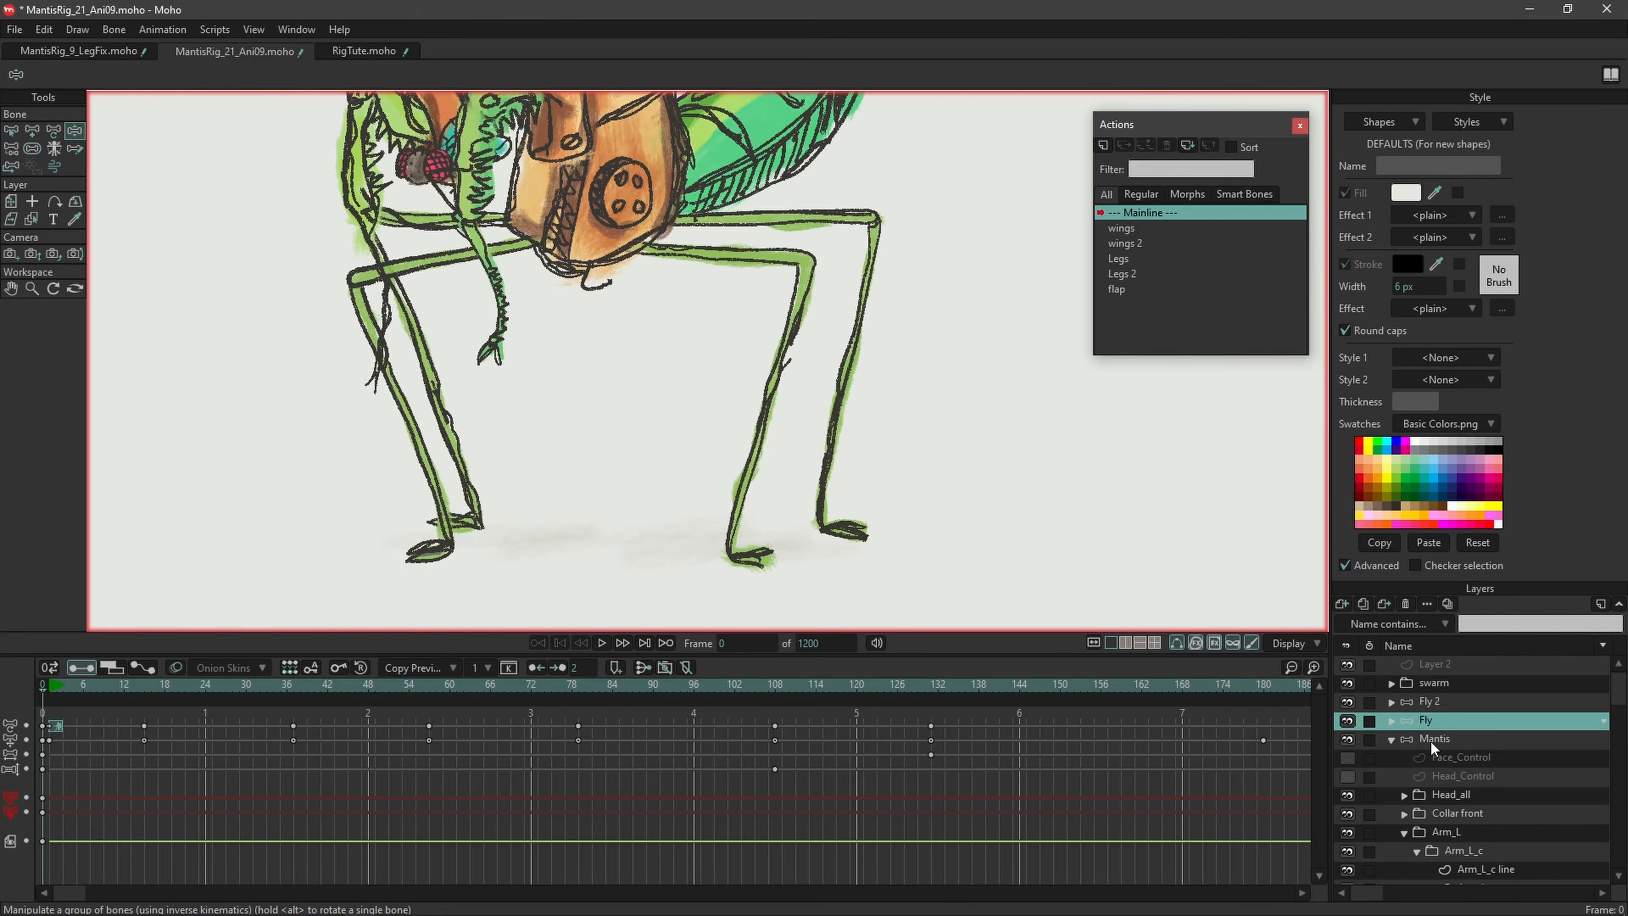
Step: Return the Mantis layer to frame 0 and examine its Shadow layer beneath the legs
{"action": "left_click", "coordinate": [1433, 741]}
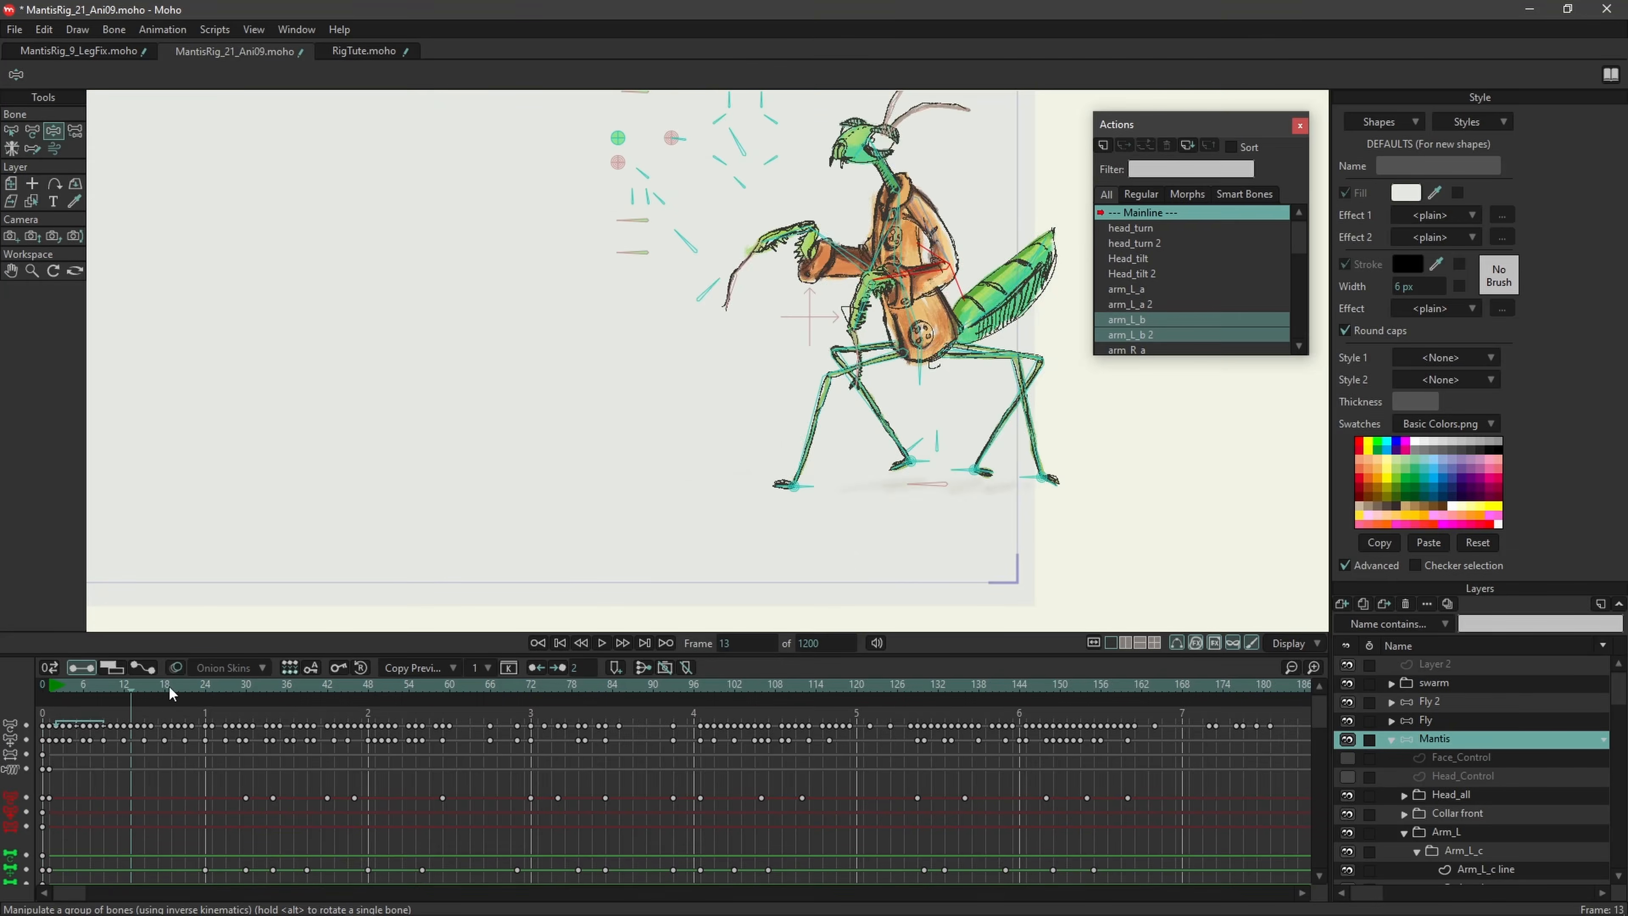
{"action": "left_click_drag", "start_coordinate": [128, 685], "coordinate": [42, 680]}
{"action": "scroll", "coordinate": [527, 536], "scroll_direction": "up", "scroll_amount": 5}
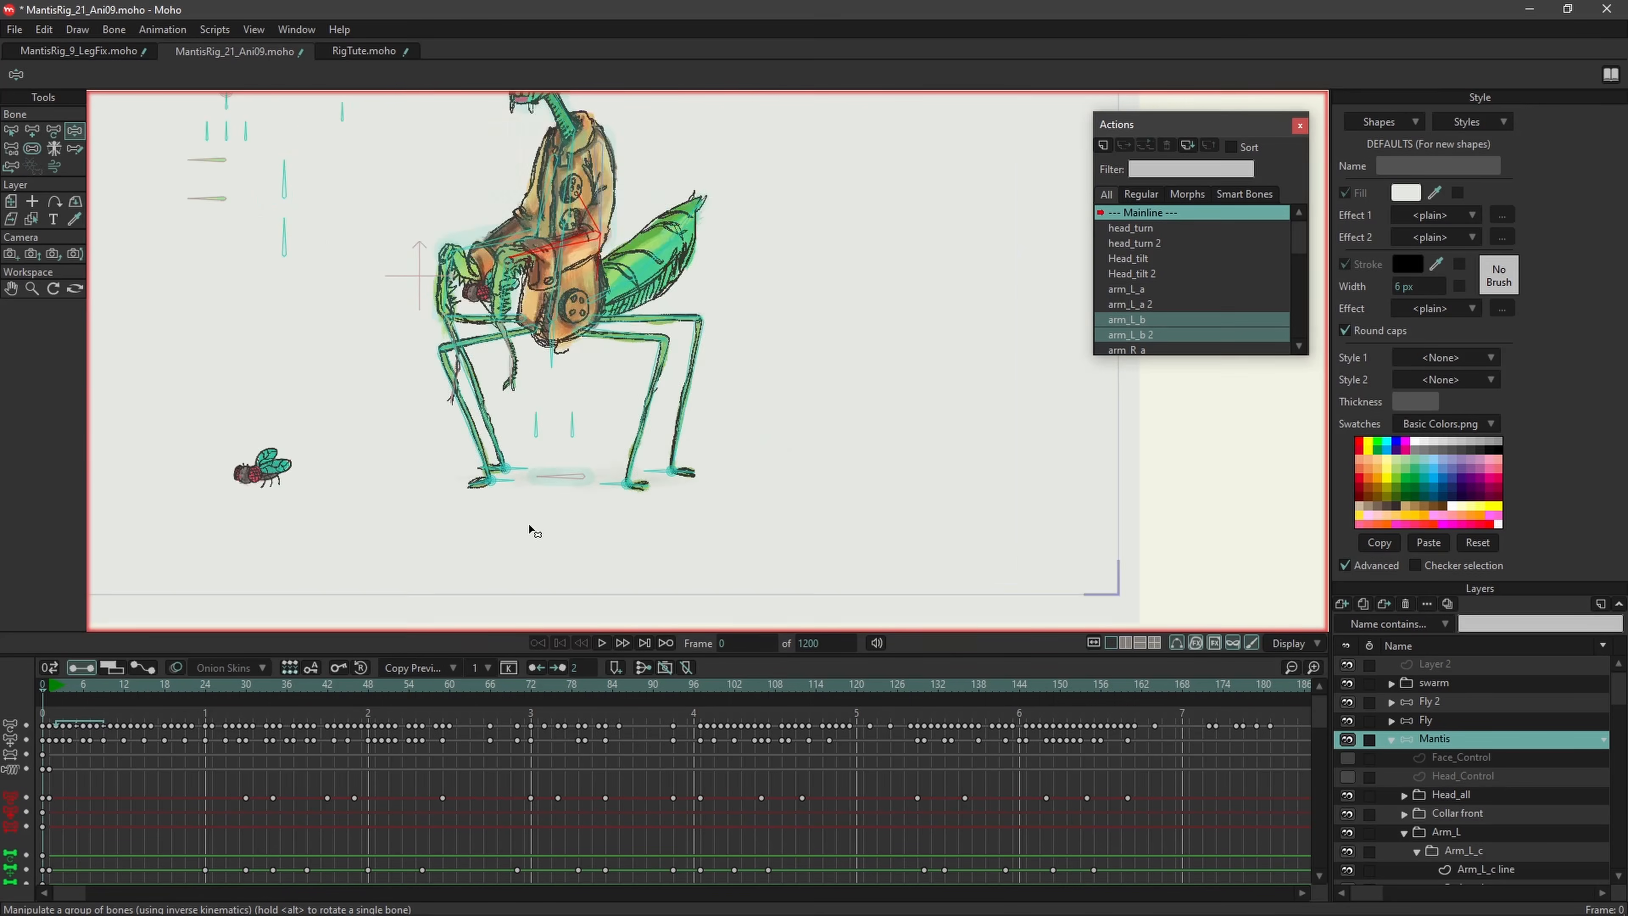
{"action": "scroll", "coordinate": [1478, 828], "scroll_direction": "down", "scroll_amount": 5}
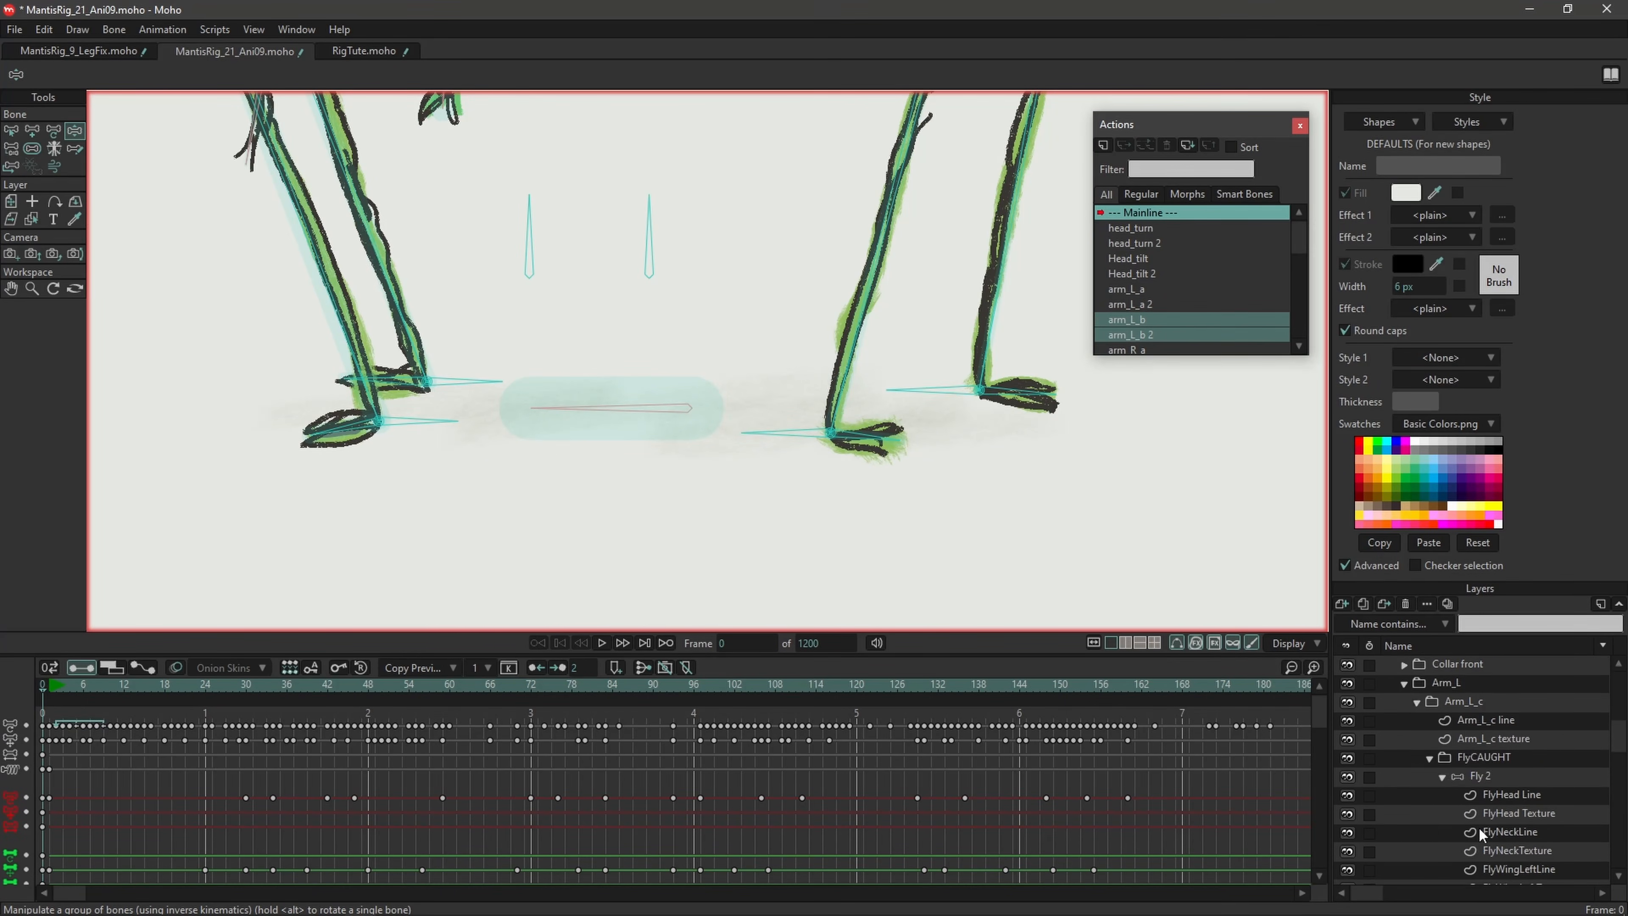
{"action": "left_click", "coordinate": [1461, 829]}
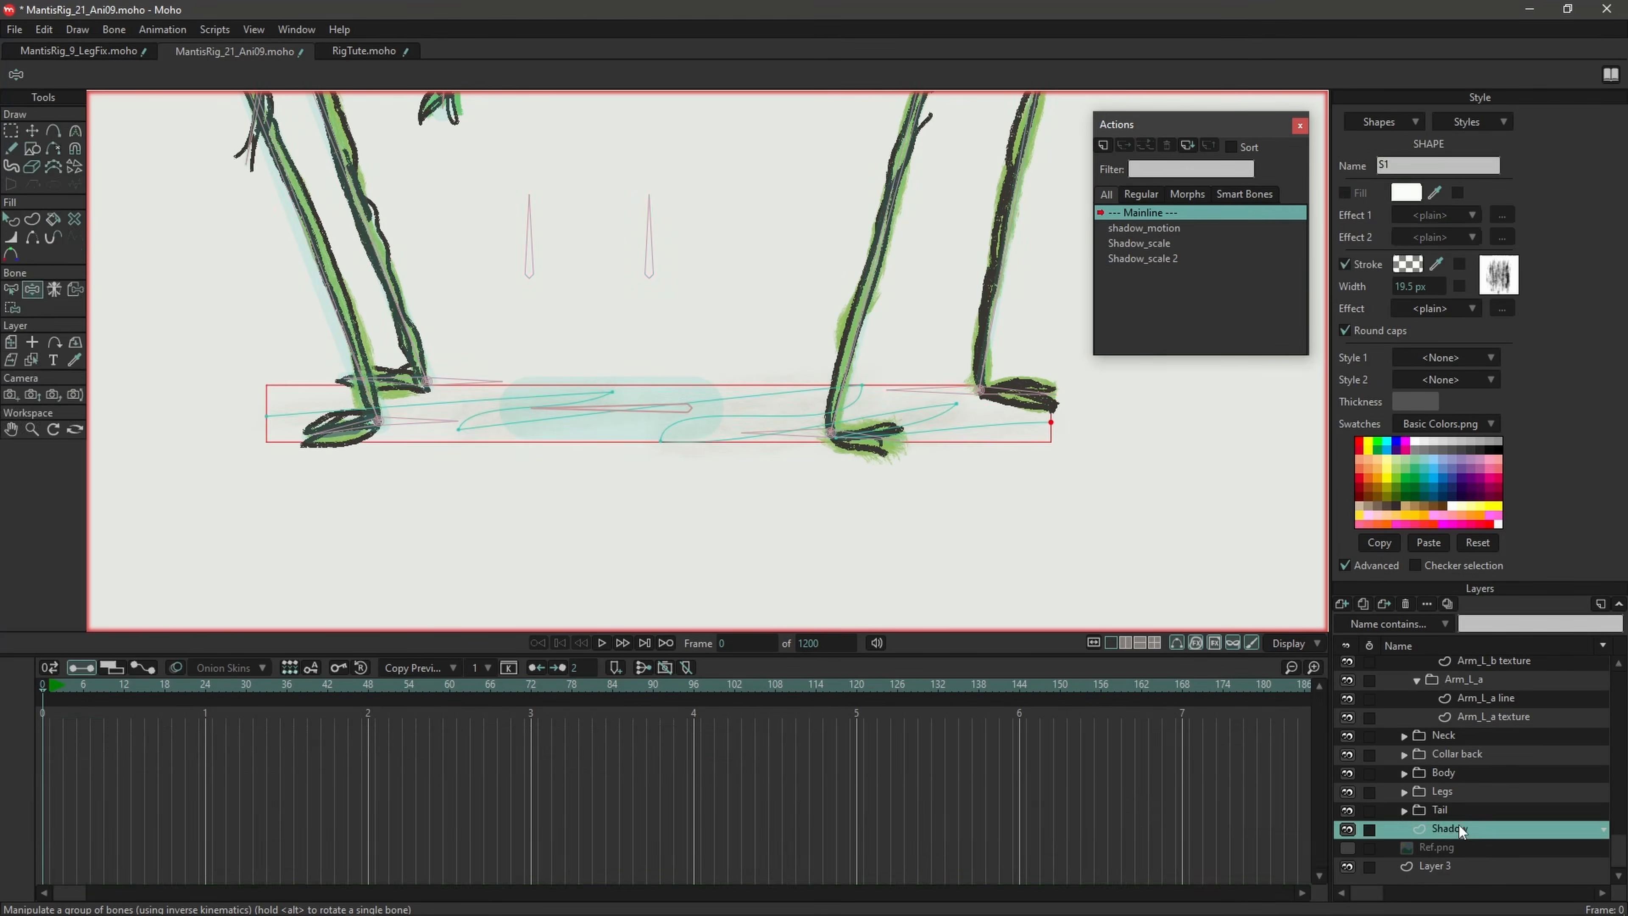
{"action": "scroll", "coordinate": [544, 418], "scroll_direction": "up", "scroll_amount": 3}
{"action": "scroll", "coordinate": [662, 441], "scroll_direction": "down", "scroll_amount": 3}
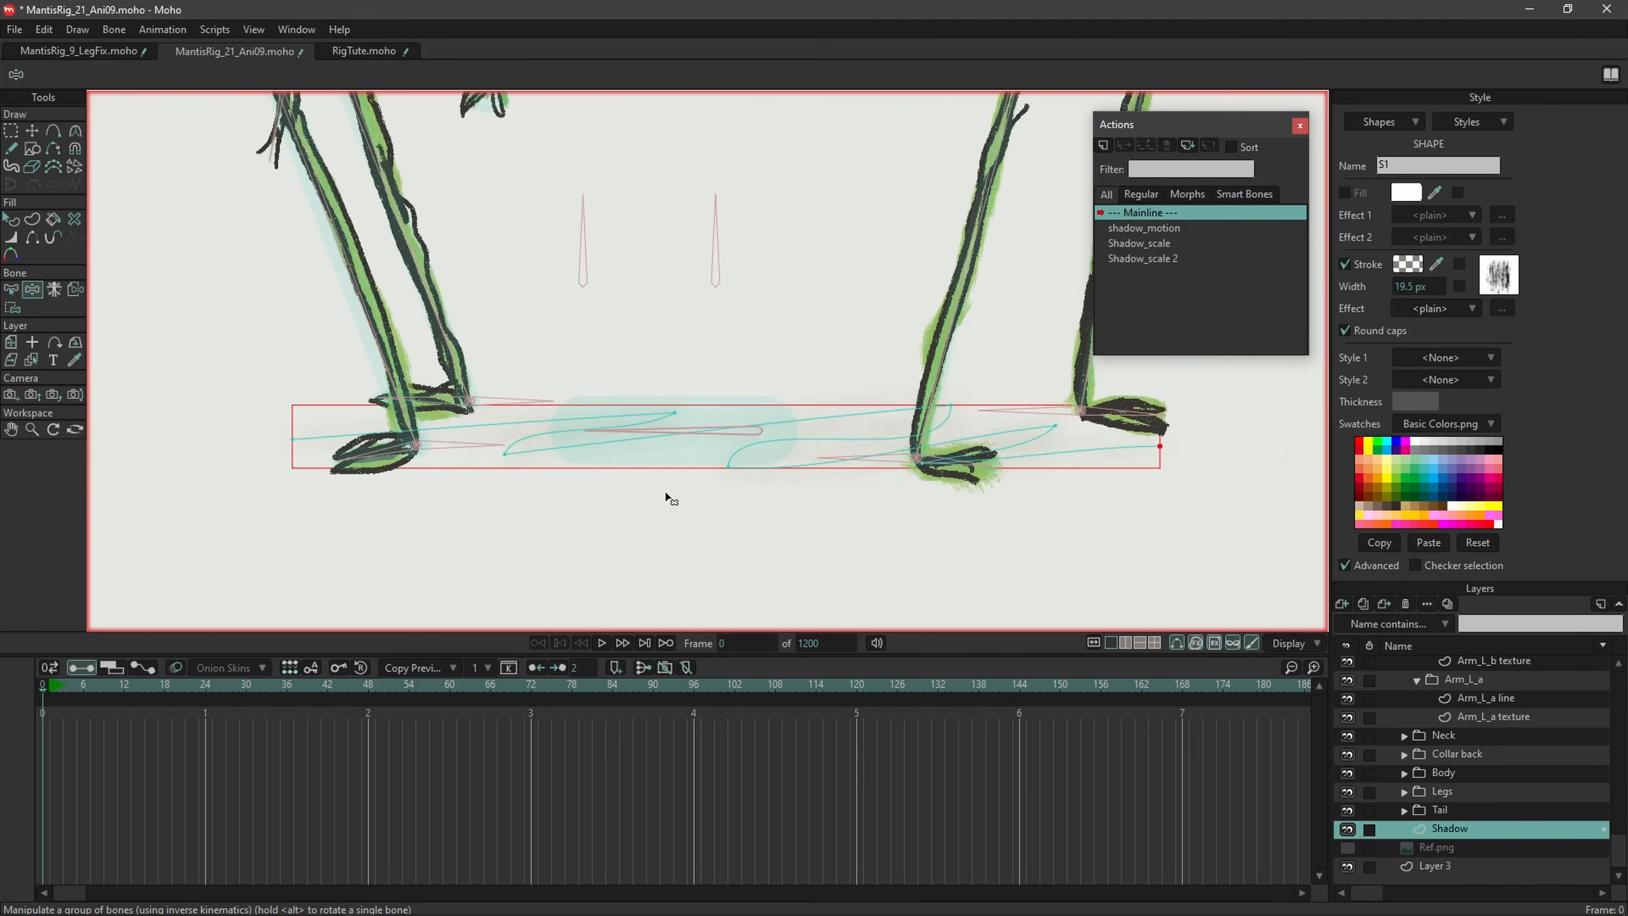
Step: Test the two shadow control bones between the mantis legs by rotating them with Manipulate Bones
{"action": "left_click_drag", "start_coordinate": [602, 344], "coordinate": [535, 335]}
{"action": "left_click_drag", "start_coordinate": [716, 318], "coordinate": [647, 308]}
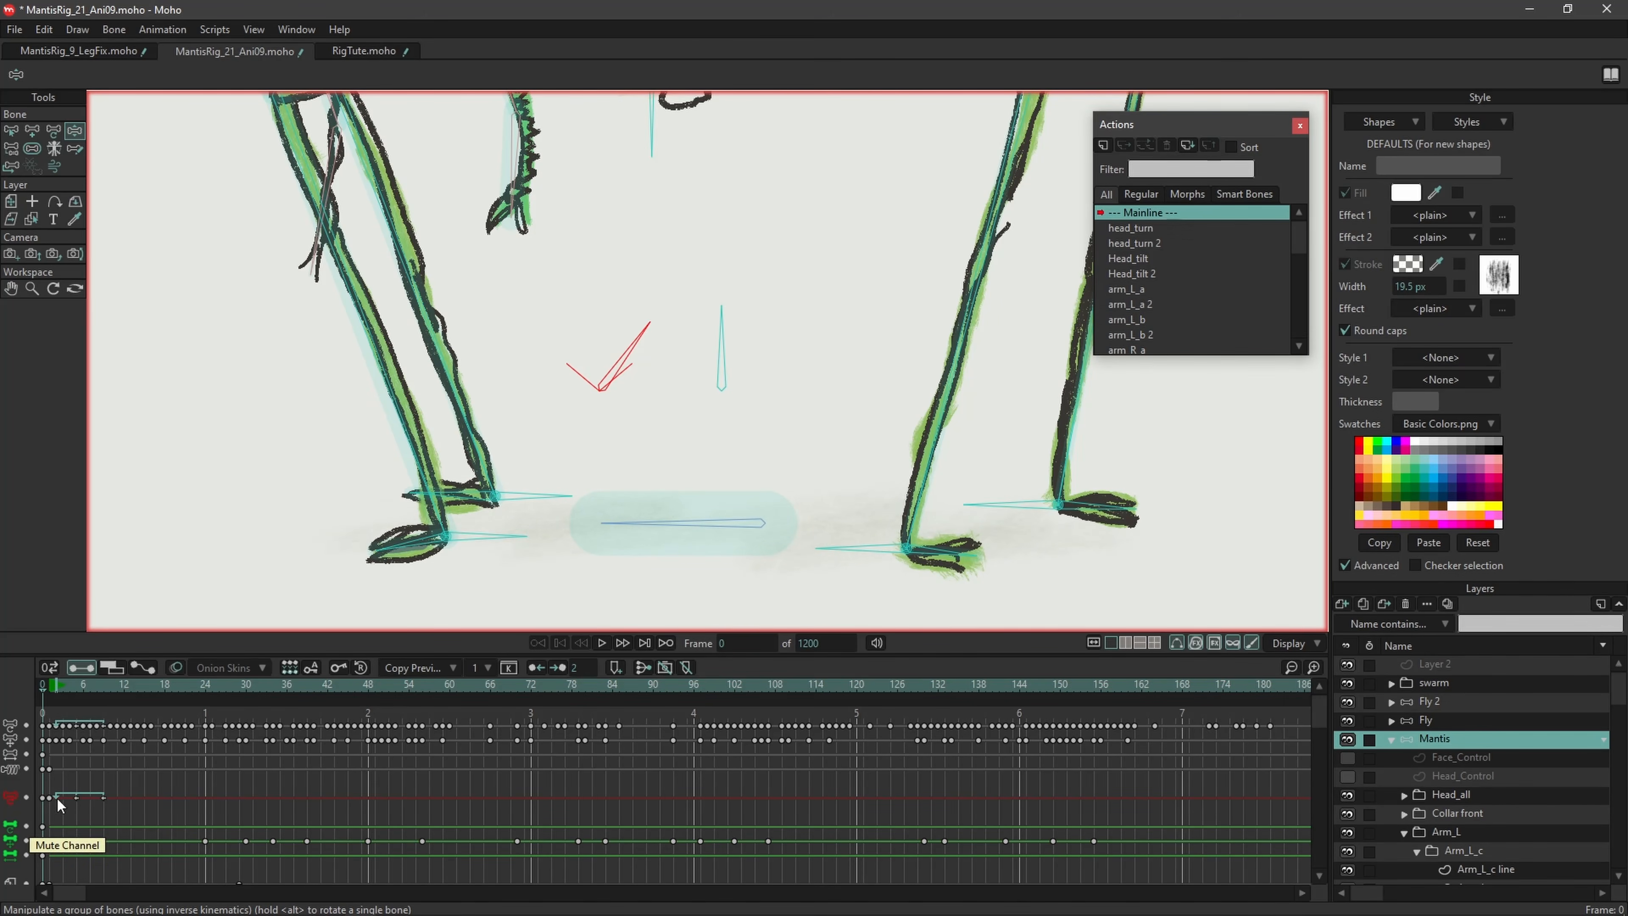
{"action": "left_click_drag", "start_coordinate": [625, 359], "coordinate": [447, 327]}
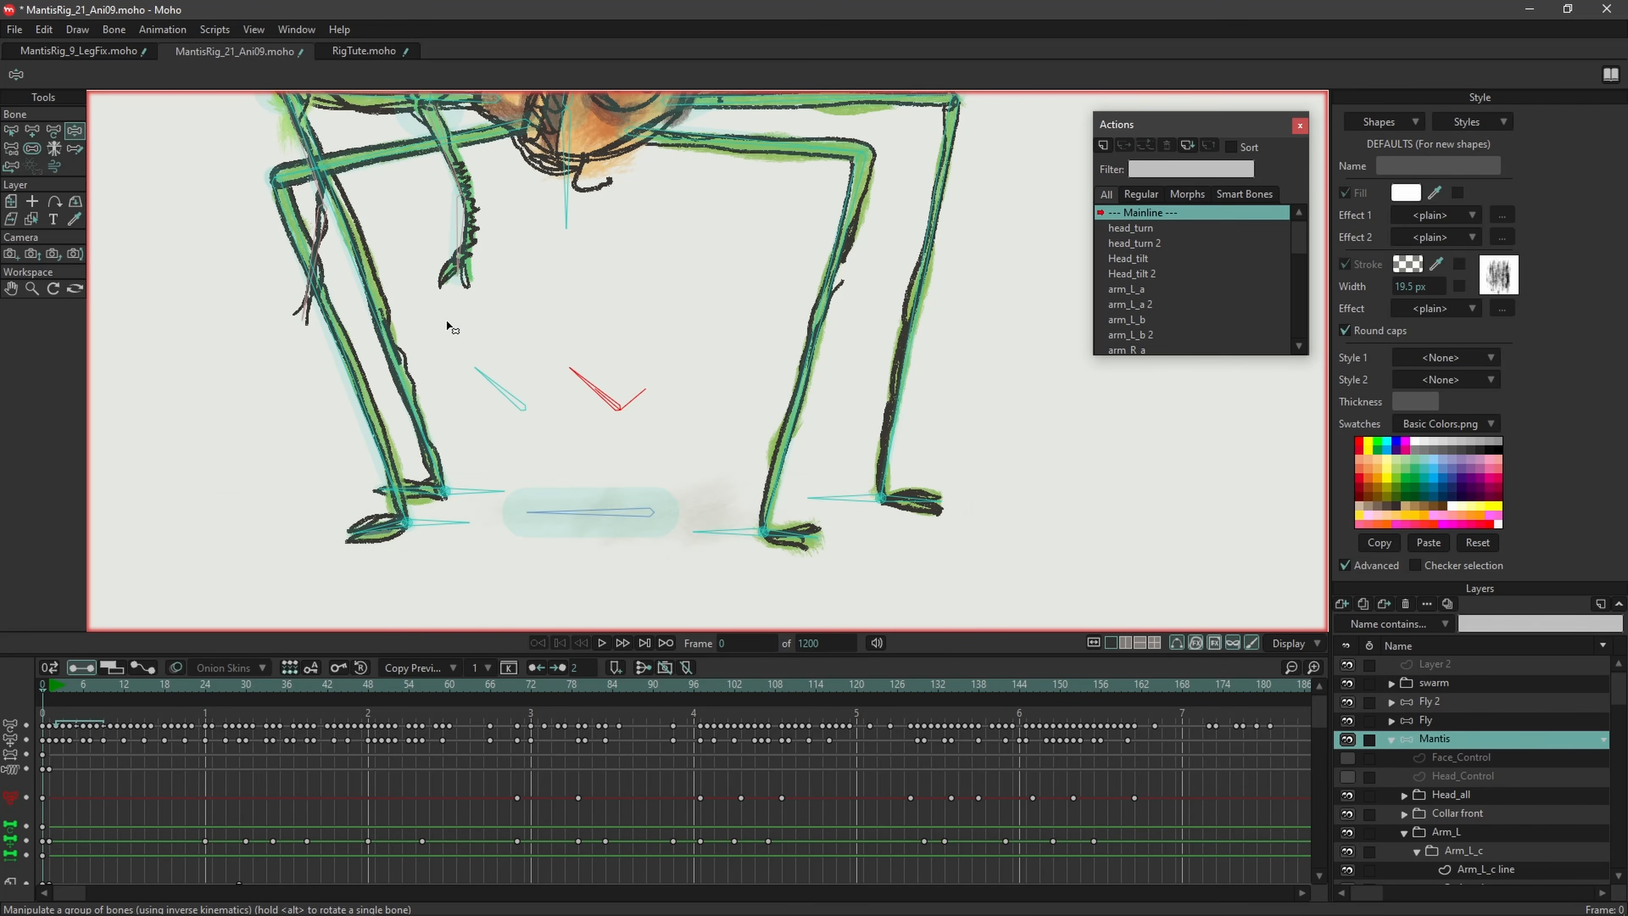
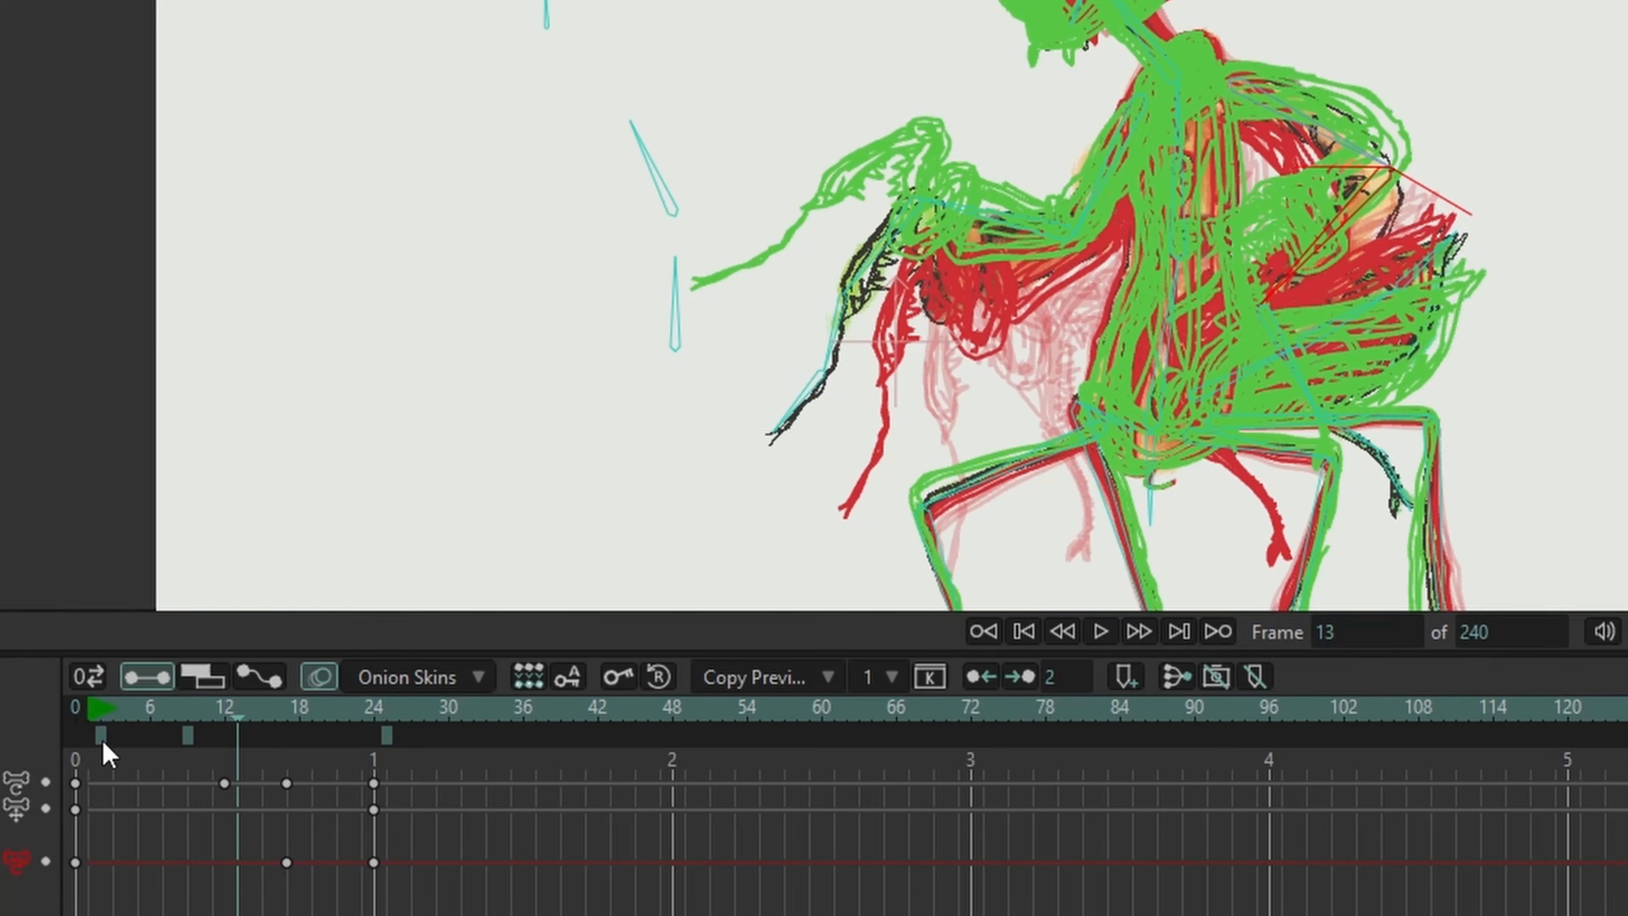
Step: Remove the onion skin markers at frames 2 and 25, keeping the one at frame 9
{"action": "left_click", "coordinate": [387, 736]}
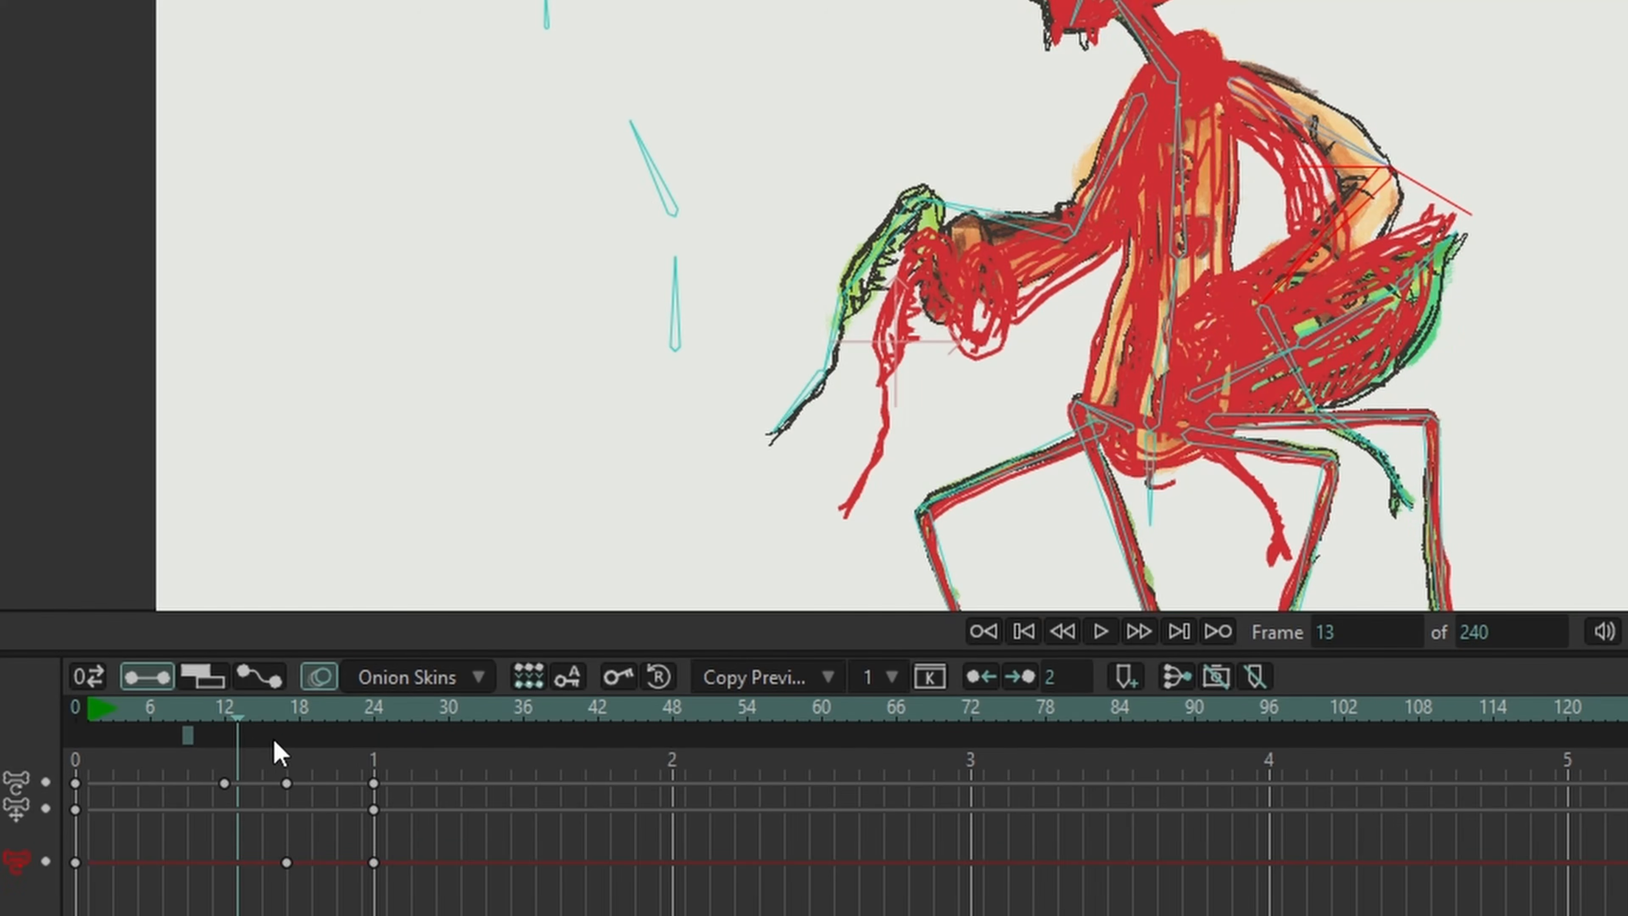
Step: Try stretching the timing of the mantis's keyframes from frame 8 onward over a longer range, and return to frame 1
{"action": "left_click_drag", "start_coordinate": [240, 716], "coordinate": [186, 716]}
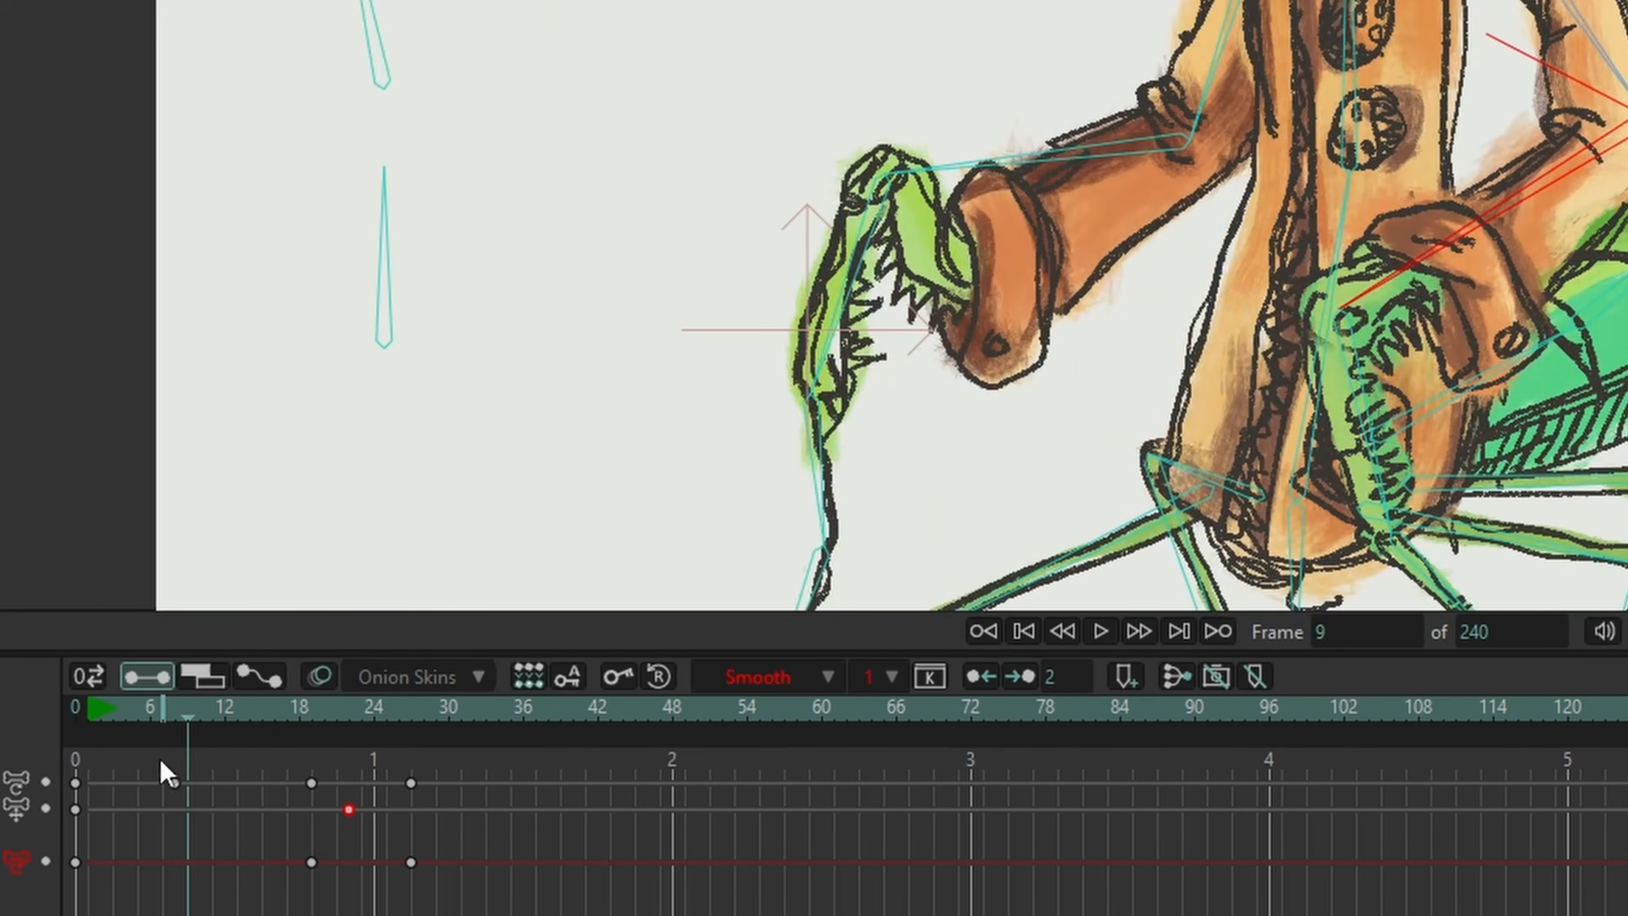
{"action": "left_click_drag", "start_coordinate": [161, 763], "coordinate": [514, 914]}
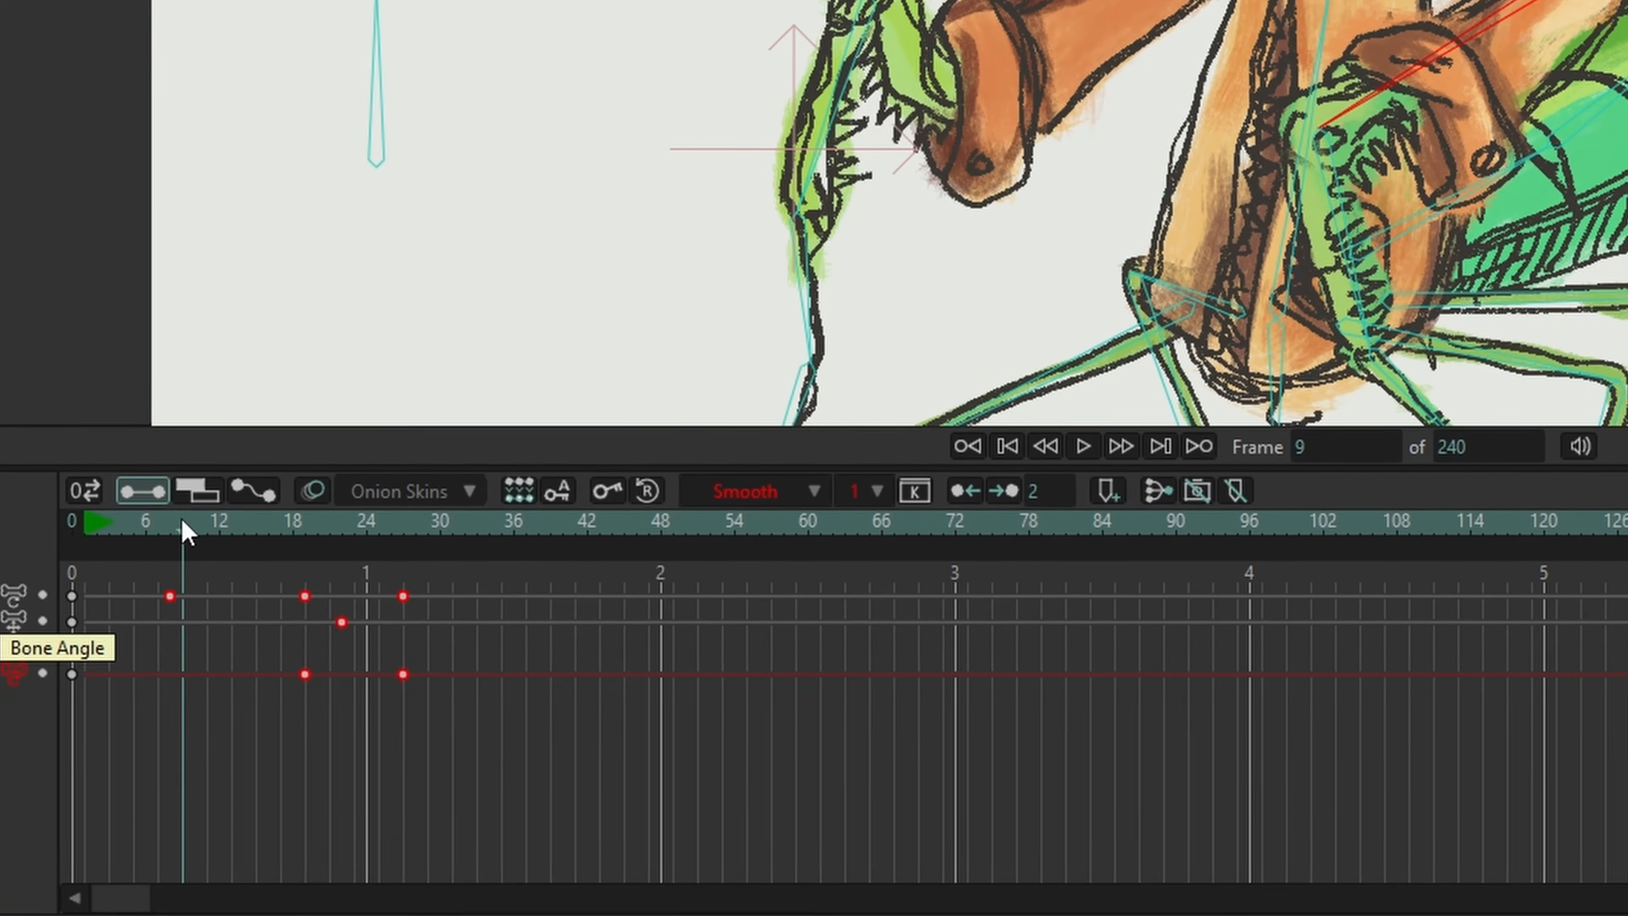
{"action": "left_click_drag", "start_coordinate": [182, 522], "coordinate": [175, 524]}
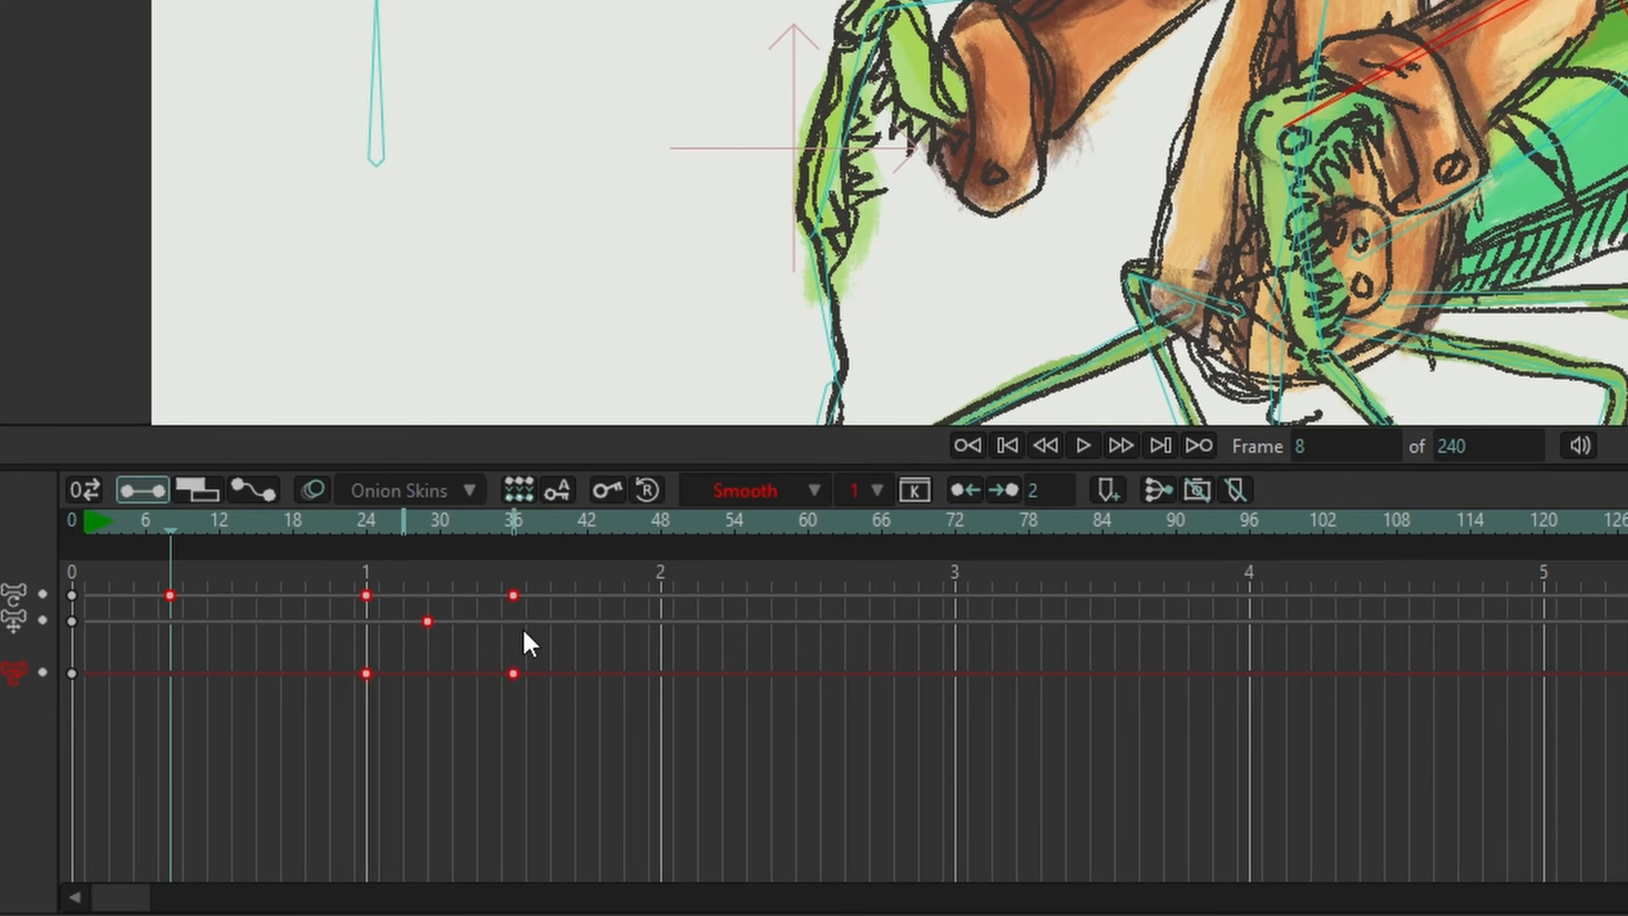
{"action": "left_click_drag", "start_coordinate": [525, 643], "coordinate": [567, 638]}
{"action": "left_click_drag", "start_coordinate": [122, 524], "coordinate": [98, 531]}
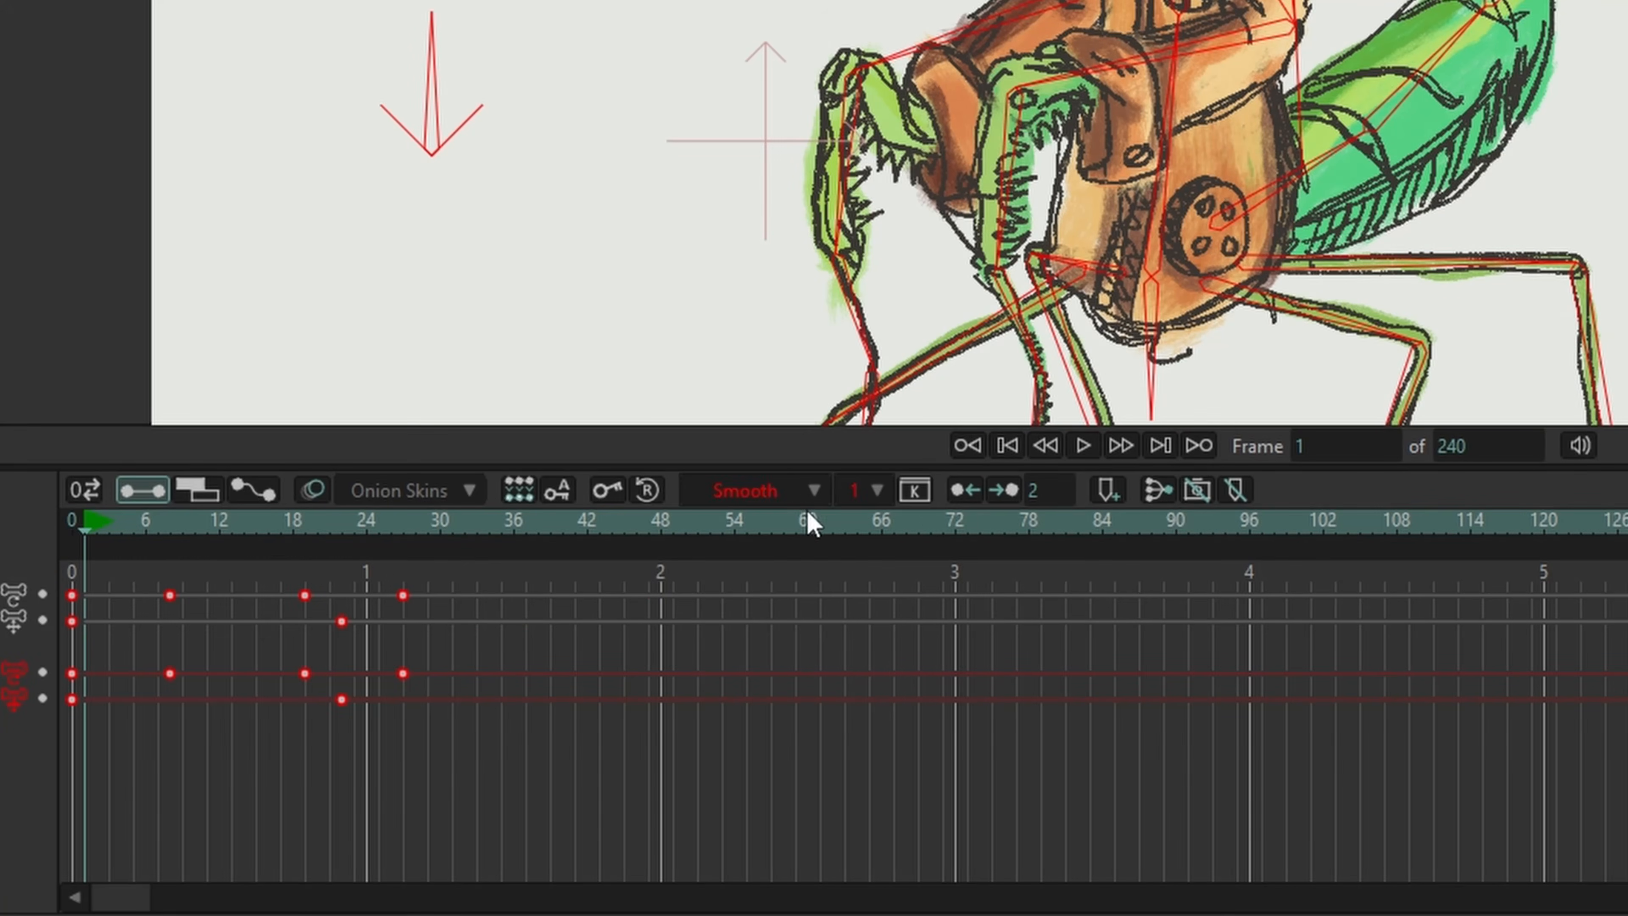
Step: Set the selected mantis keyframes to Bezier interpolation and show the raised arm bone's angle curve in the motion graph
{"action": "left_click", "coordinate": [800, 494]}
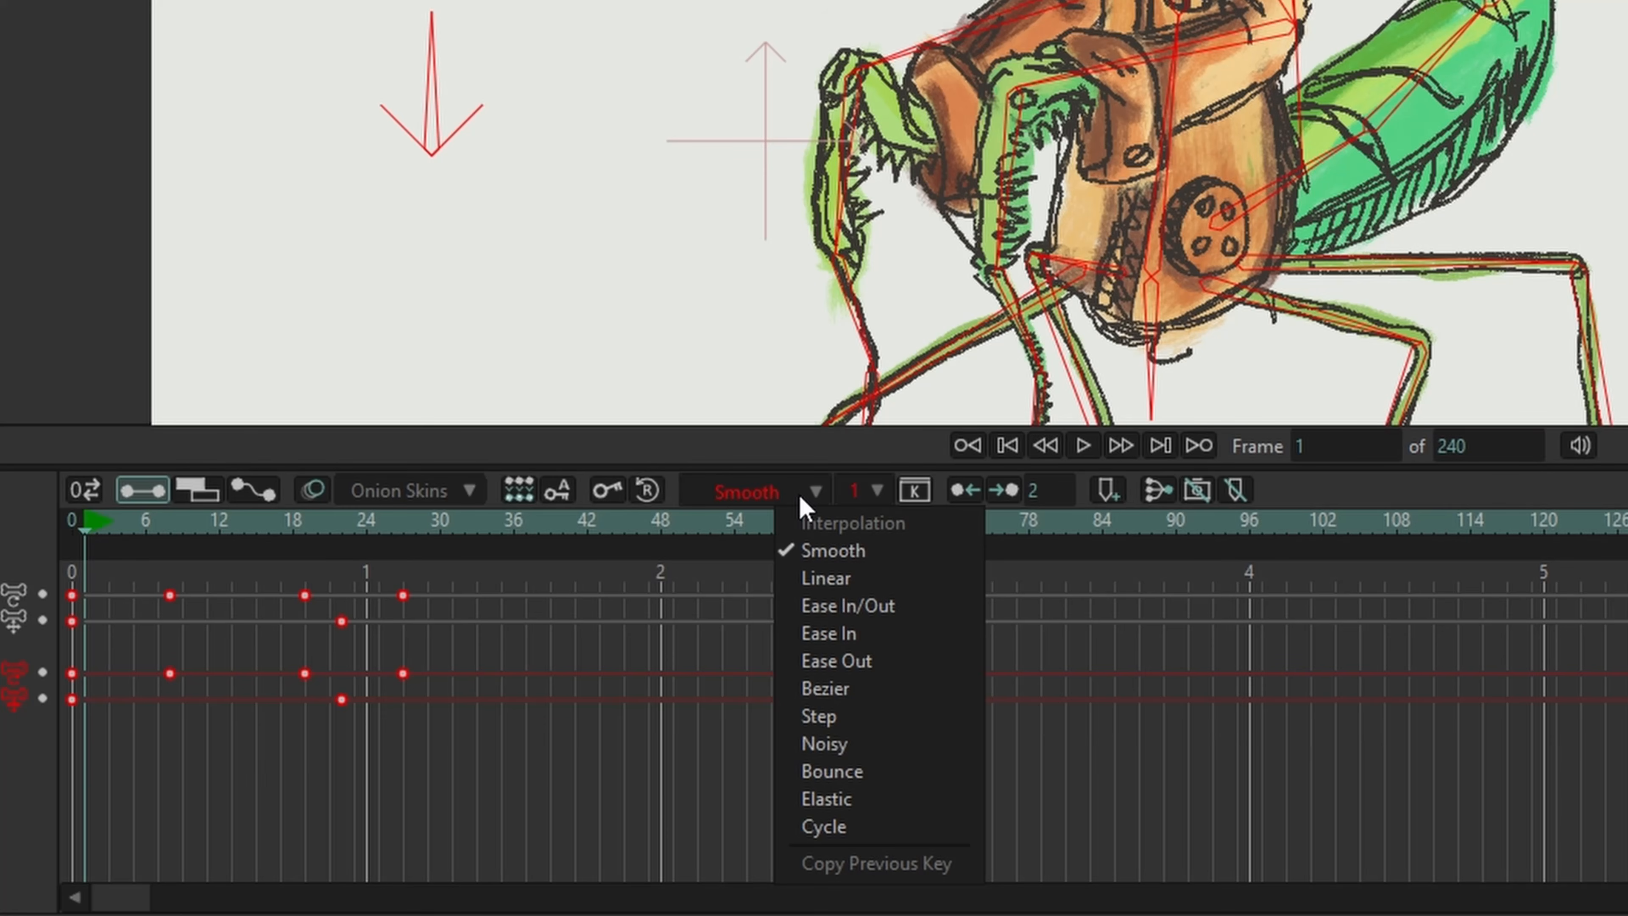
{"action": "left_click", "coordinate": [871, 692]}
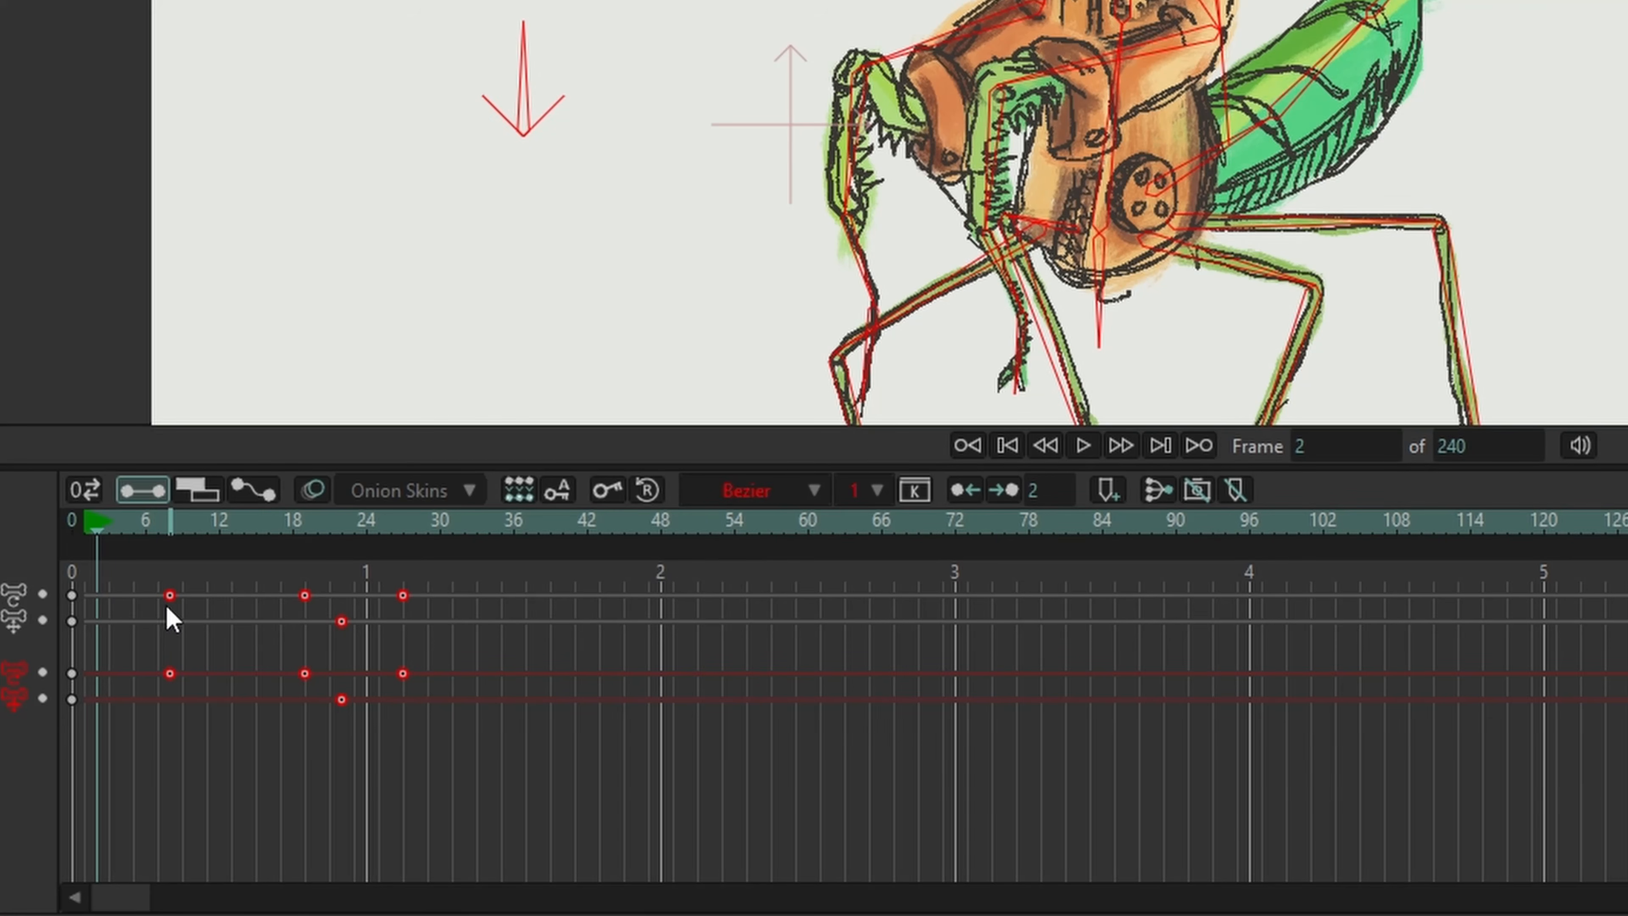
{"action": "left_click", "coordinate": [254, 492]}
{"action": "left_click", "coordinate": [1189, 55]}
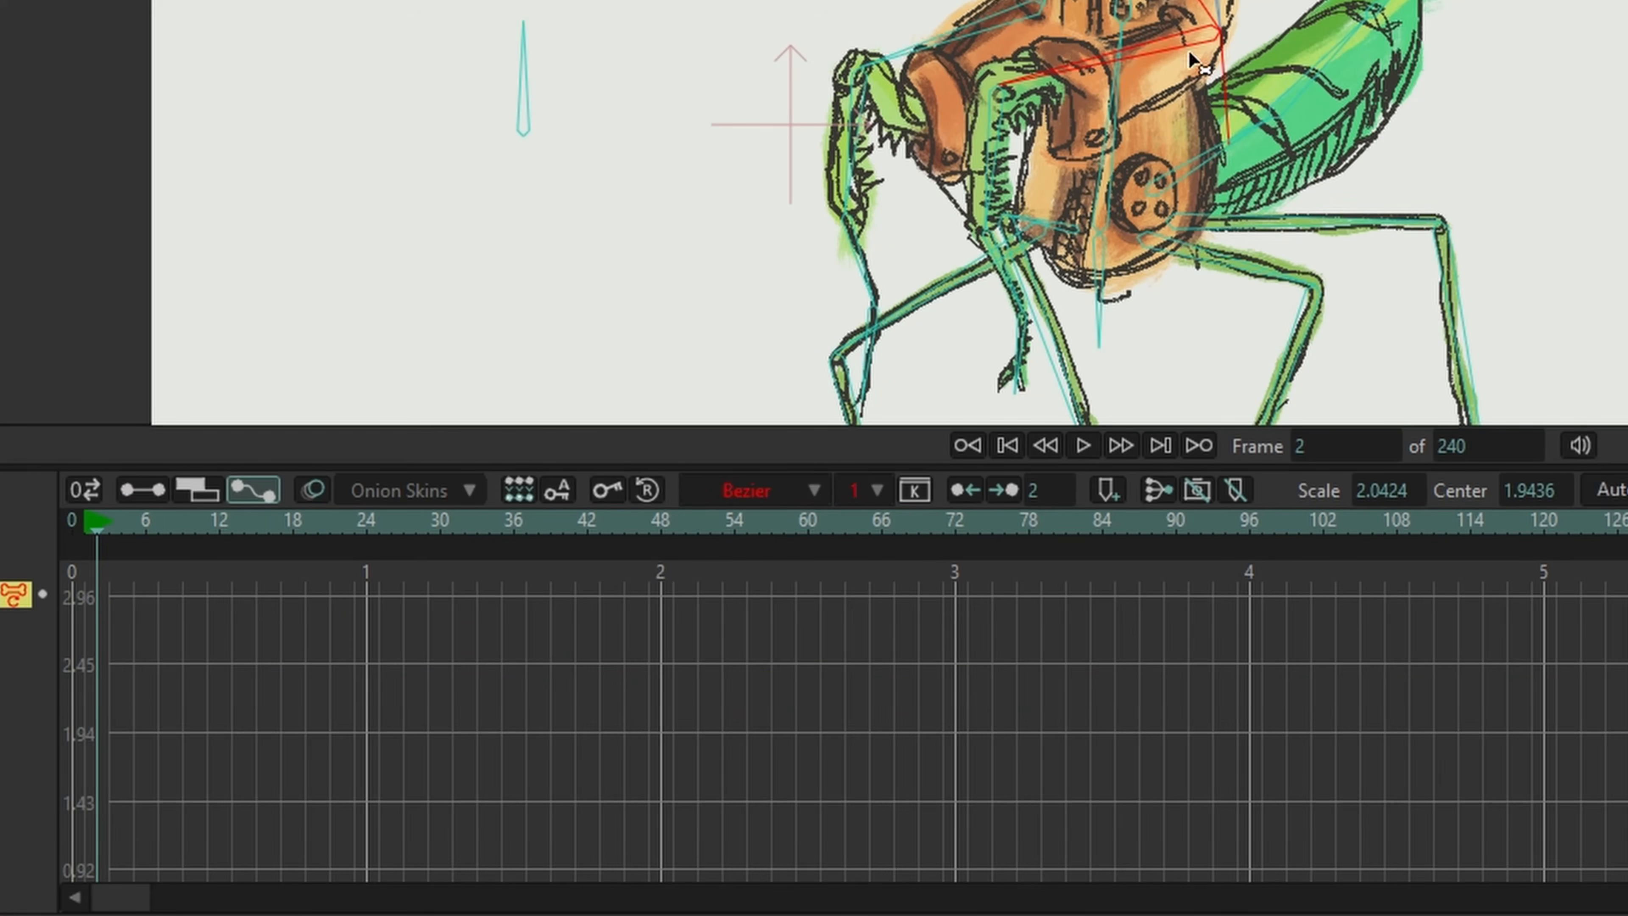
{"action": "left_click", "coordinate": [25, 598]}
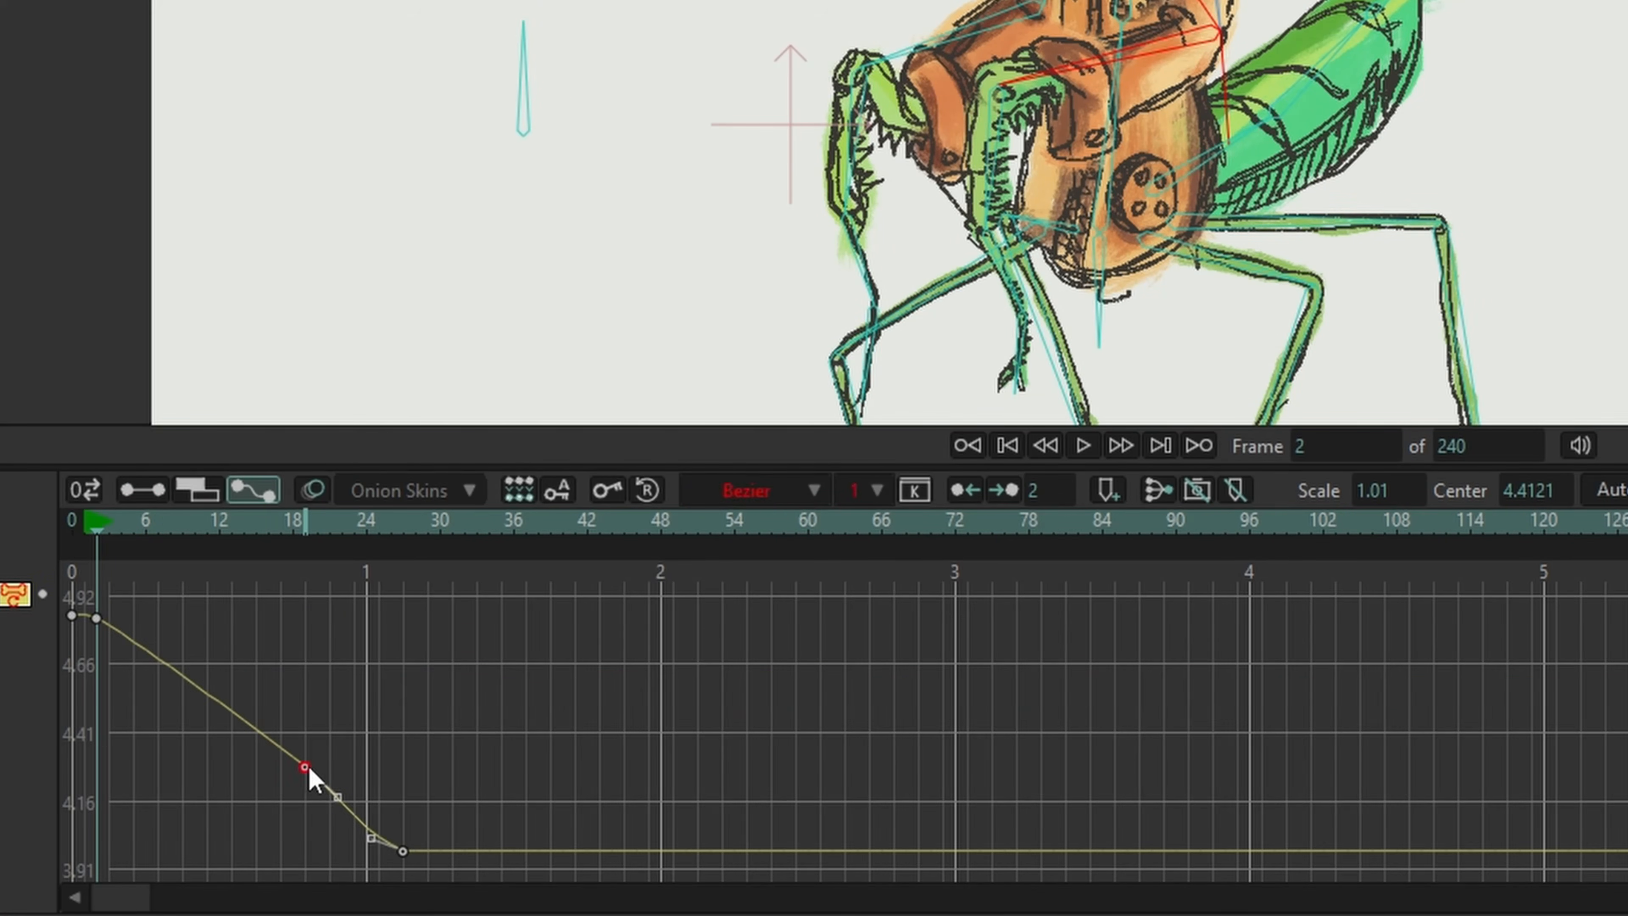
Step: Apply Bezier interpolation to the arm curve's selected key, reshape the curve's ending with its handles, and play the motion
{"action": "left_click", "coordinate": [813, 488]}
{"action": "left_click", "coordinate": [866, 690]}
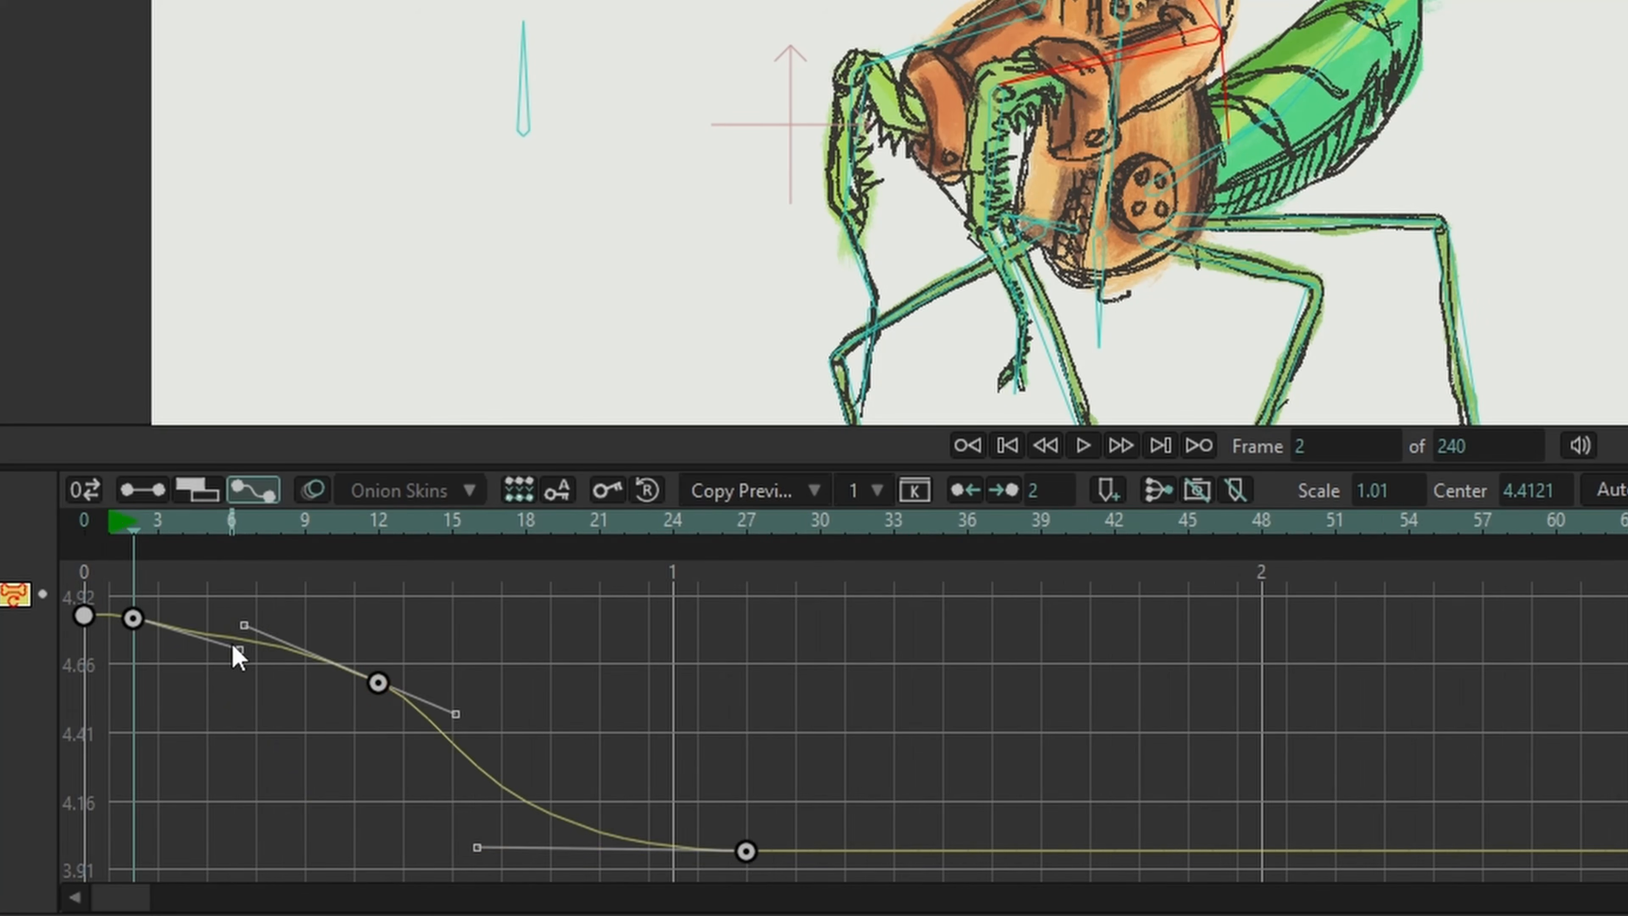
{"action": "key", "text": "space"}
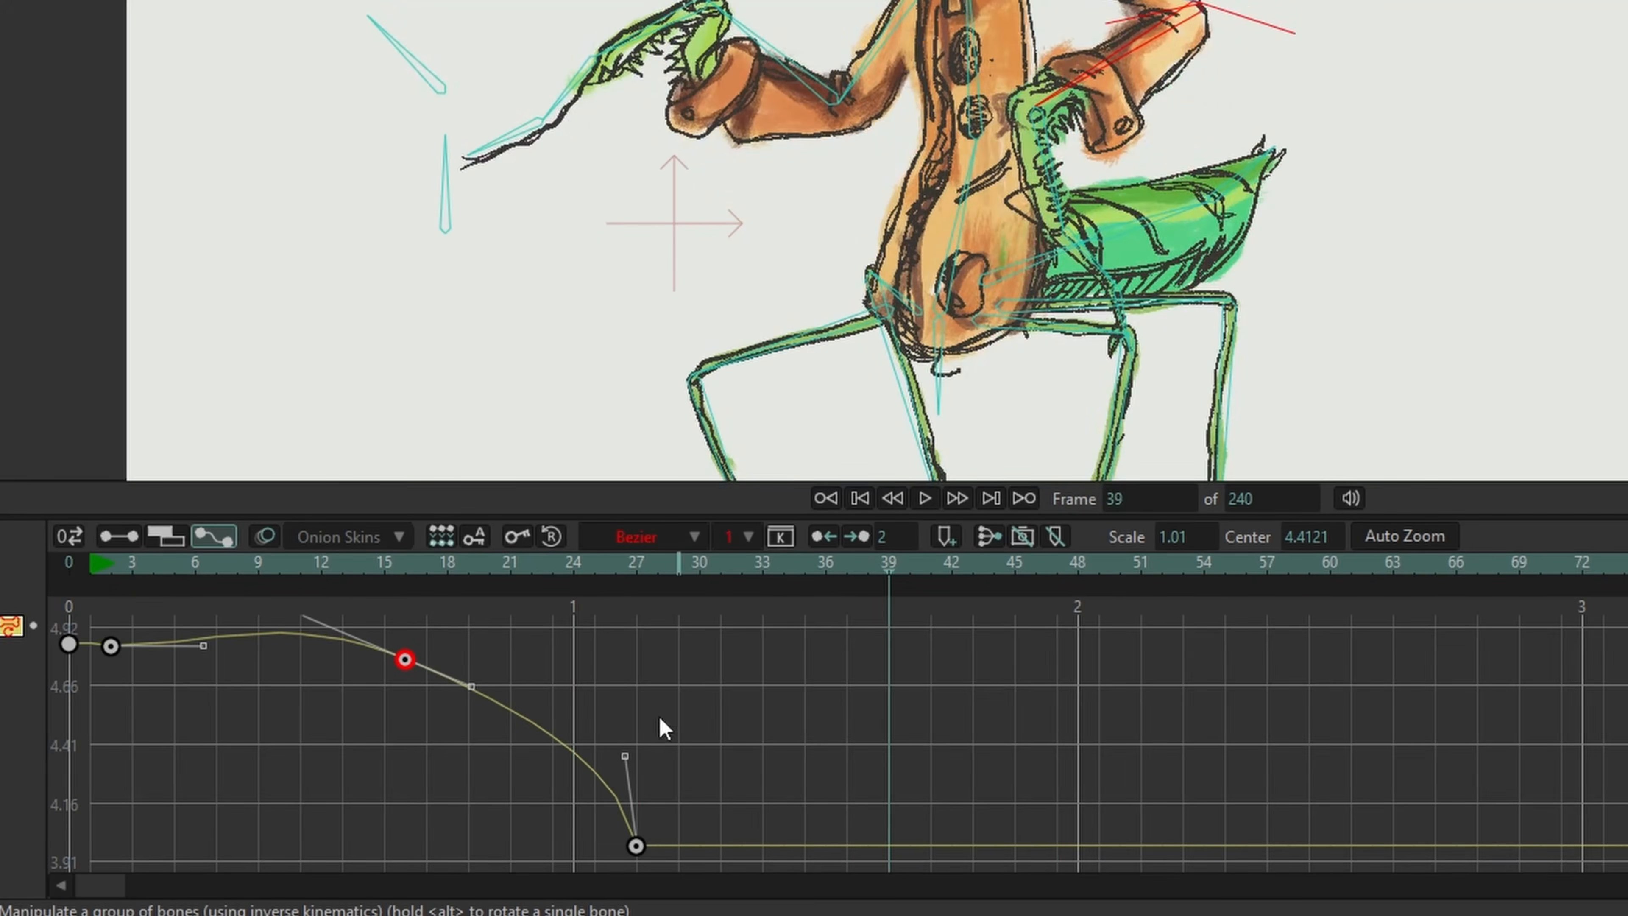
{"action": "left_click", "coordinate": [925, 498]}
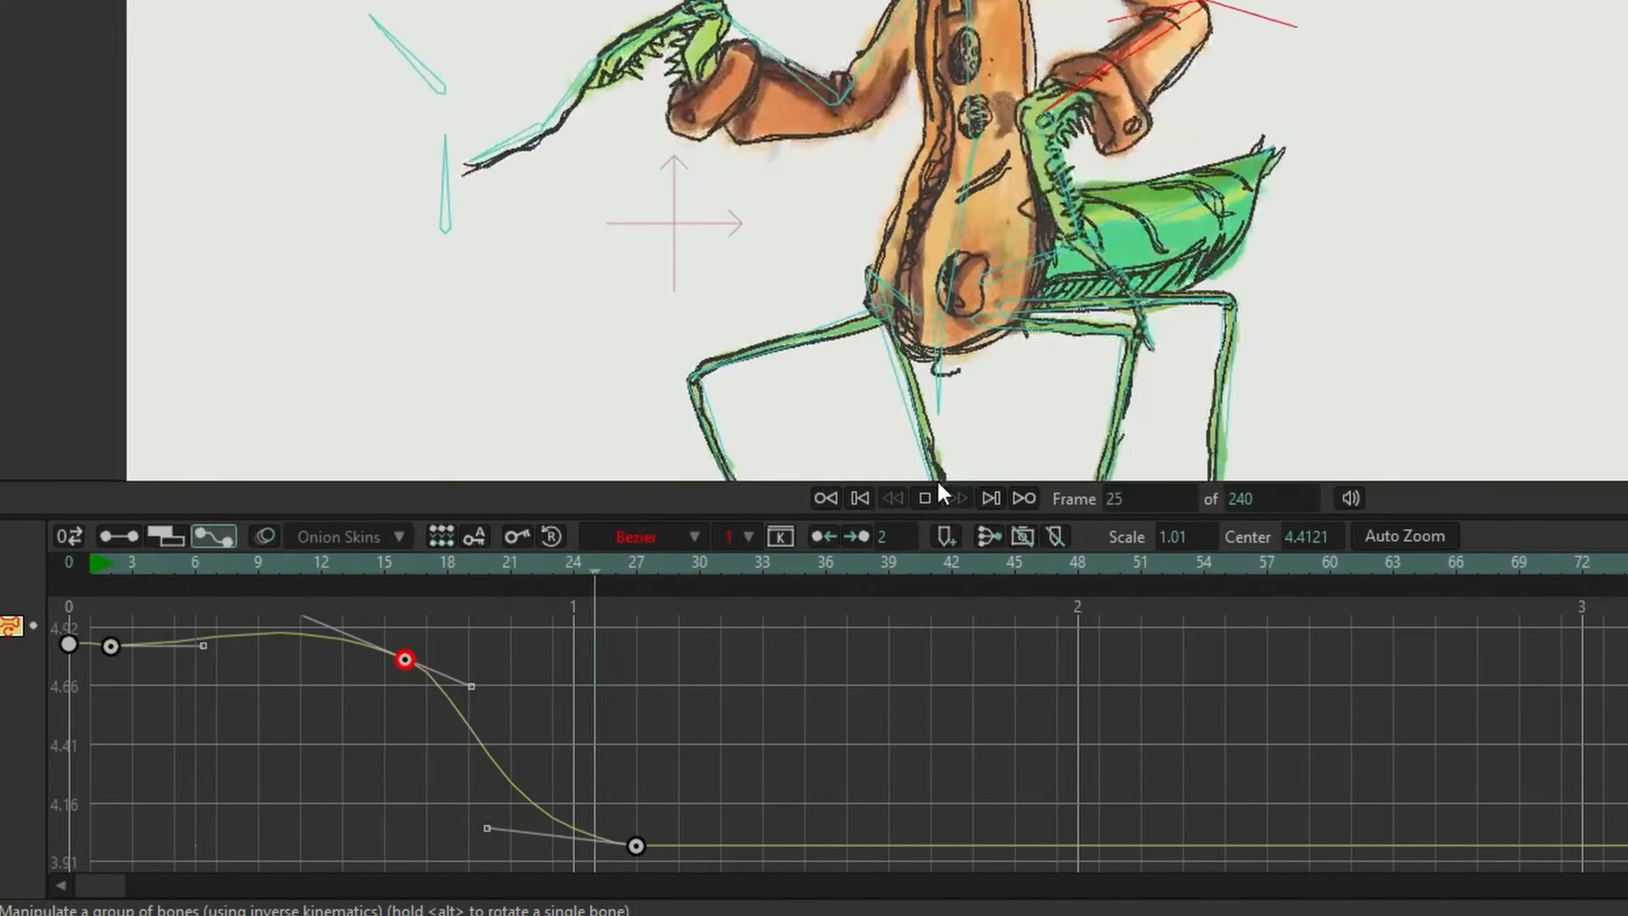
{"action": "left_click_drag", "start_coordinate": [485, 818], "coordinate": [591, 693]}
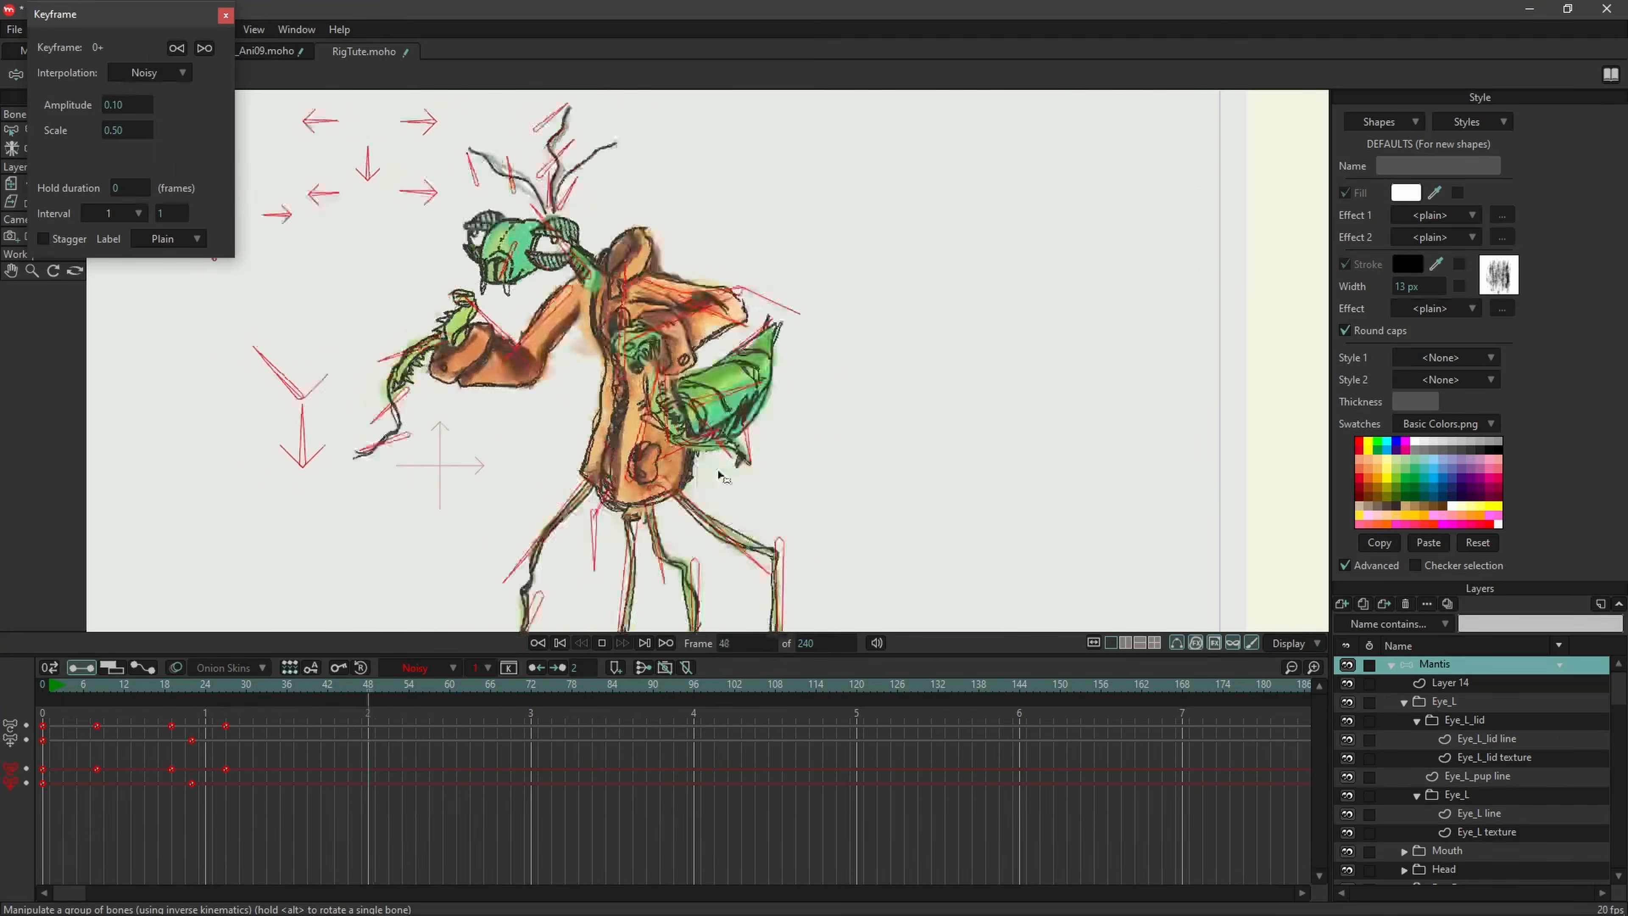
Step: Play and scrub through the mantis animation to examine its head control and abdomen poses
{"action": "key", "text": "space"}
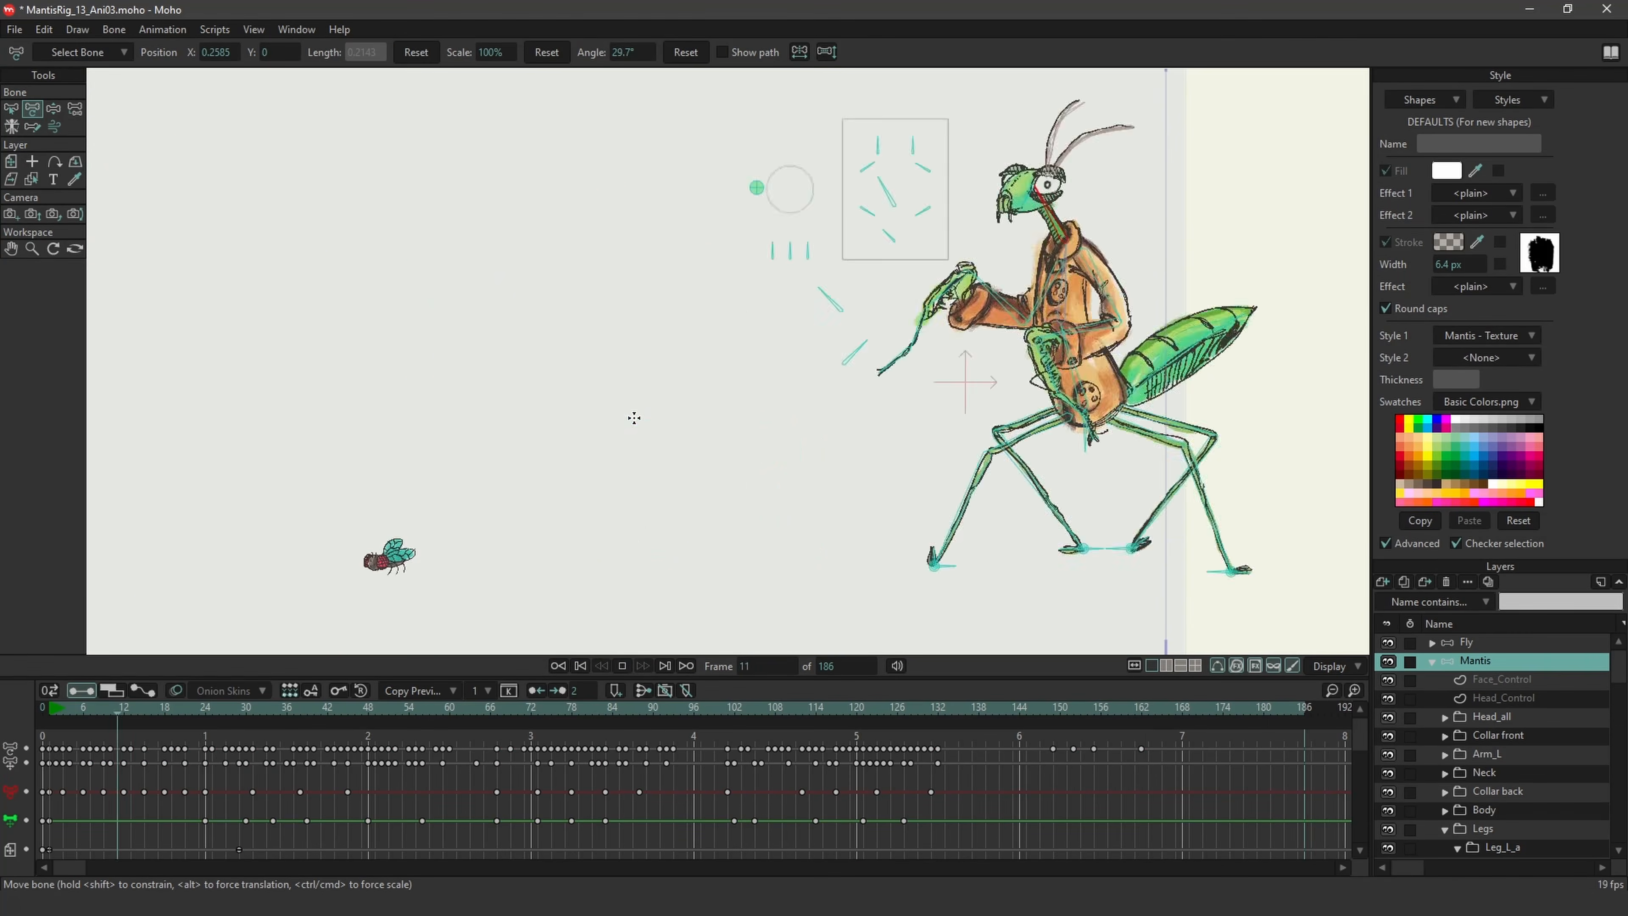
{"action": "left_click_drag", "start_coordinate": [633, 710], "coordinate": [171, 703]}
{"action": "left_click", "coordinate": [763, 202]}
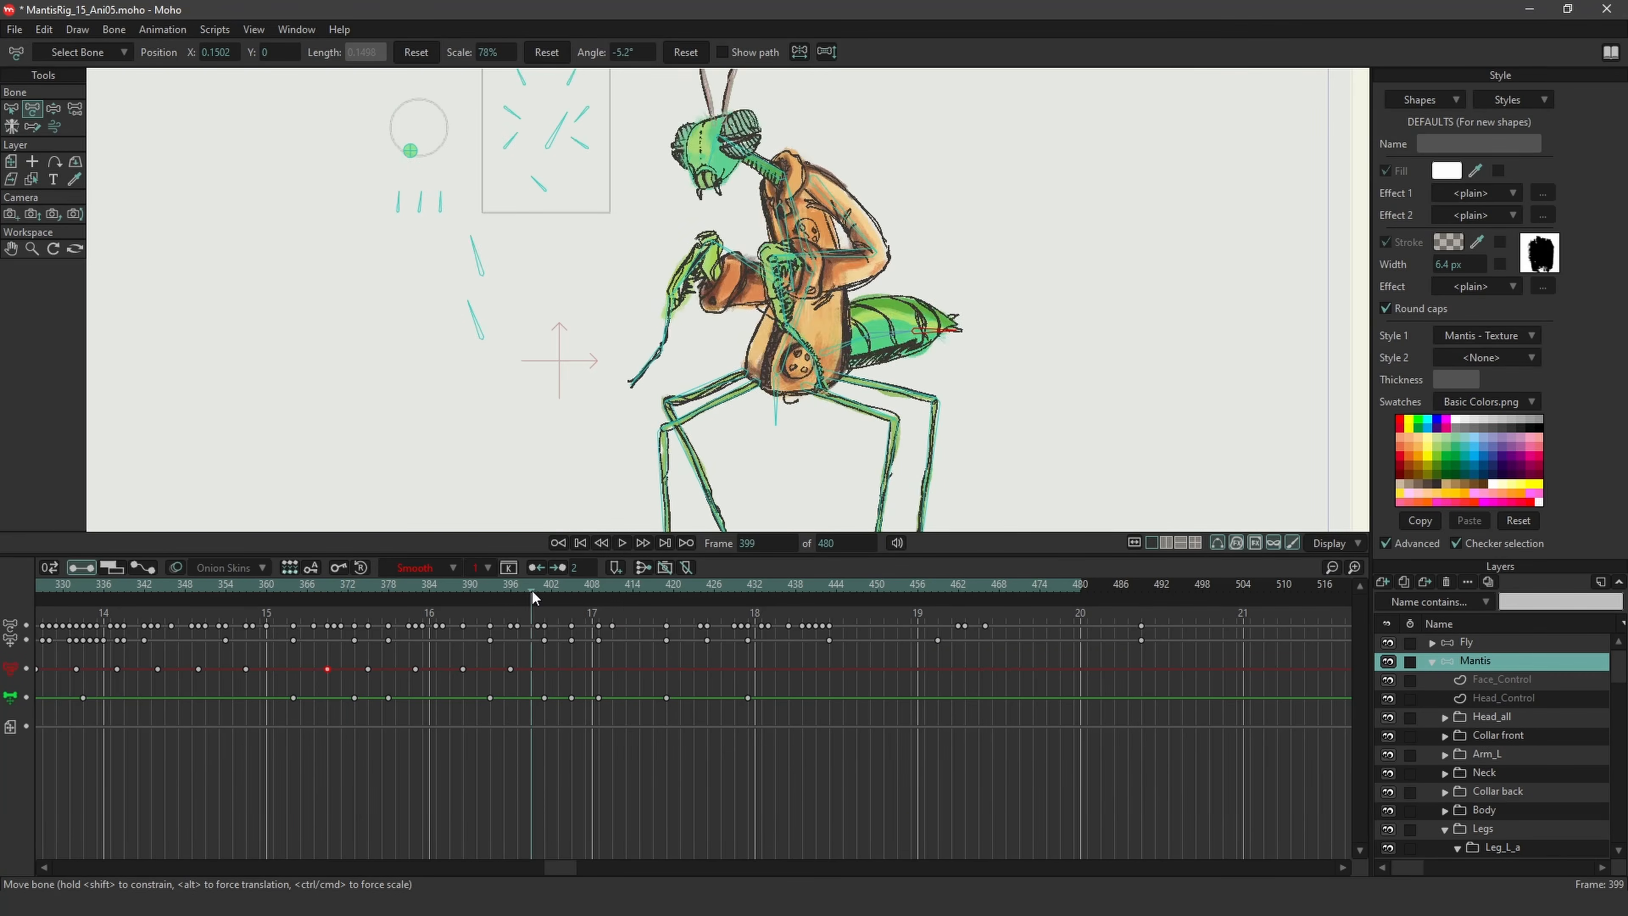
{"action": "left_click_drag", "start_coordinate": [535, 590], "coordinate": [629, 590]}
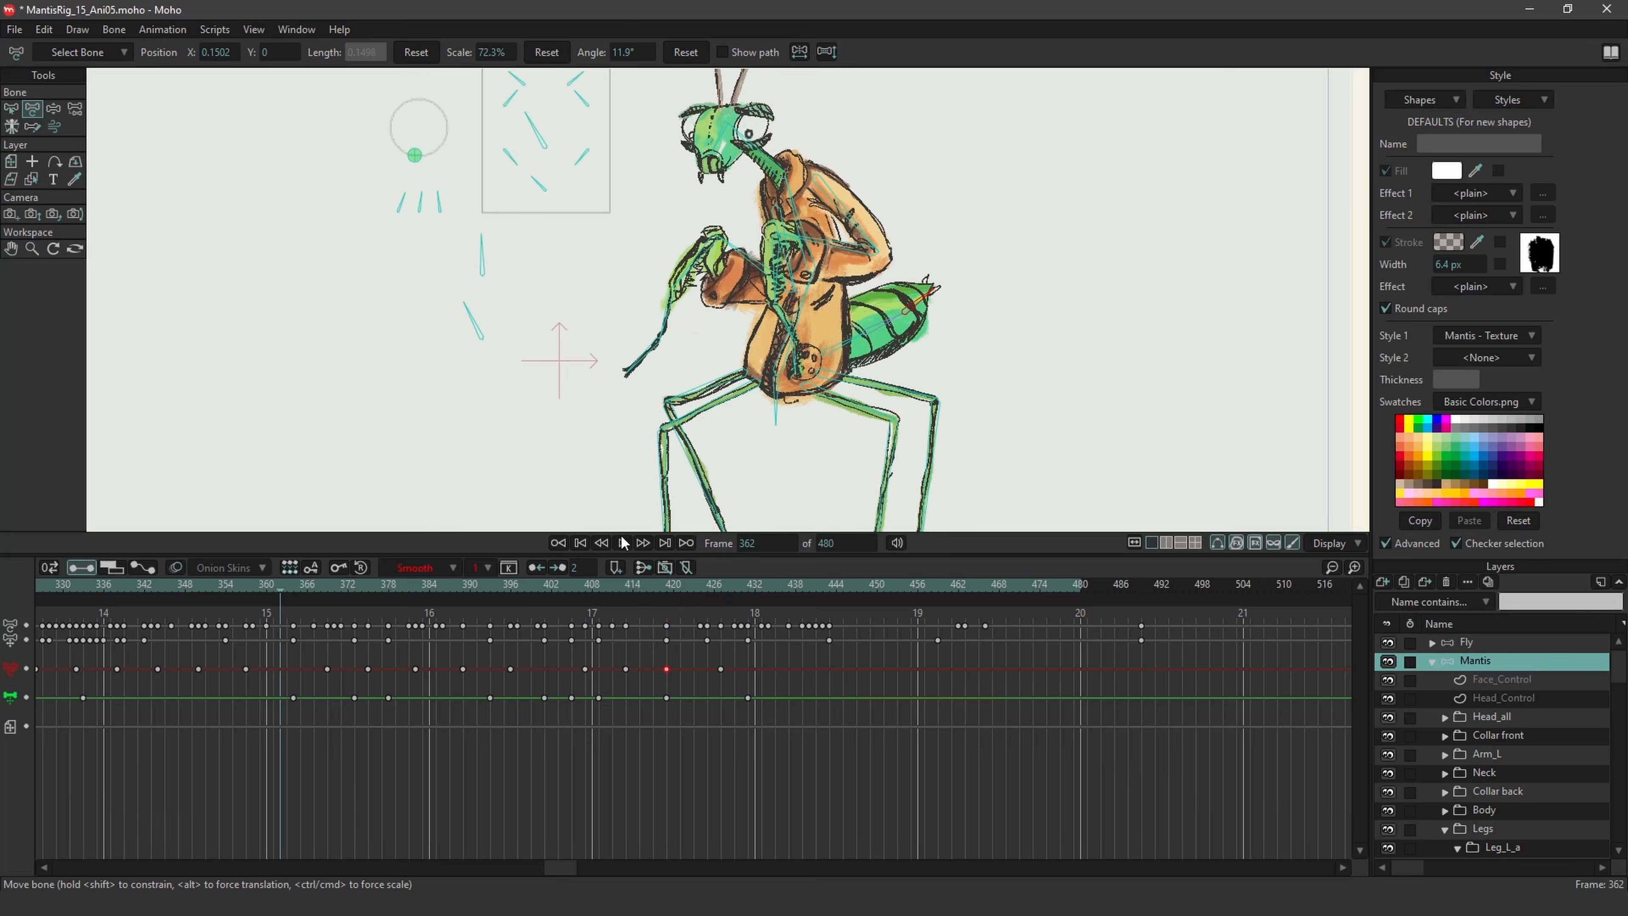
{"action": "left_click_drag", "start_coordinate": [468, 591], "coordinate": [762, 610]}
{"action": "left_click", "coordinate": [902, 378]}
{"action": "left_click", "coordinate": [812, 589]}
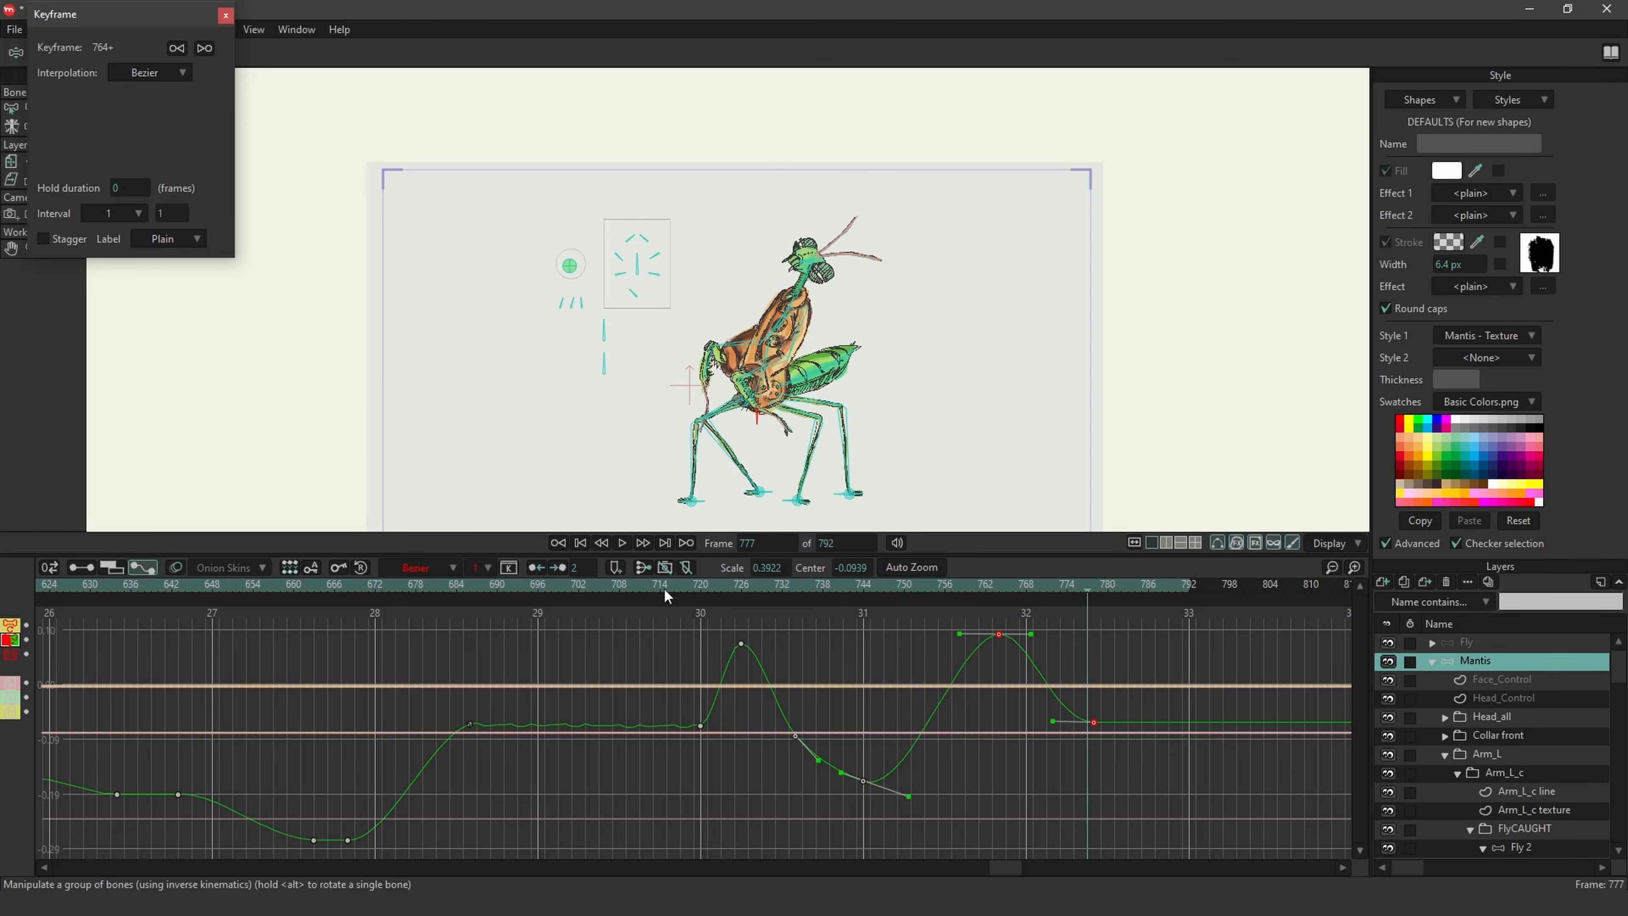
Step: Undo the last two curve edits and adjust the interpolation of the peak keyframe near frame 726
{"action": "key", "text": "ctrl+z"}
{"action": "key", "text": "ctrl+z"}
{"action": "right_click", "coordinate": [741, 643]}
{"action": "left_click", "coordinate": [783, 661]}
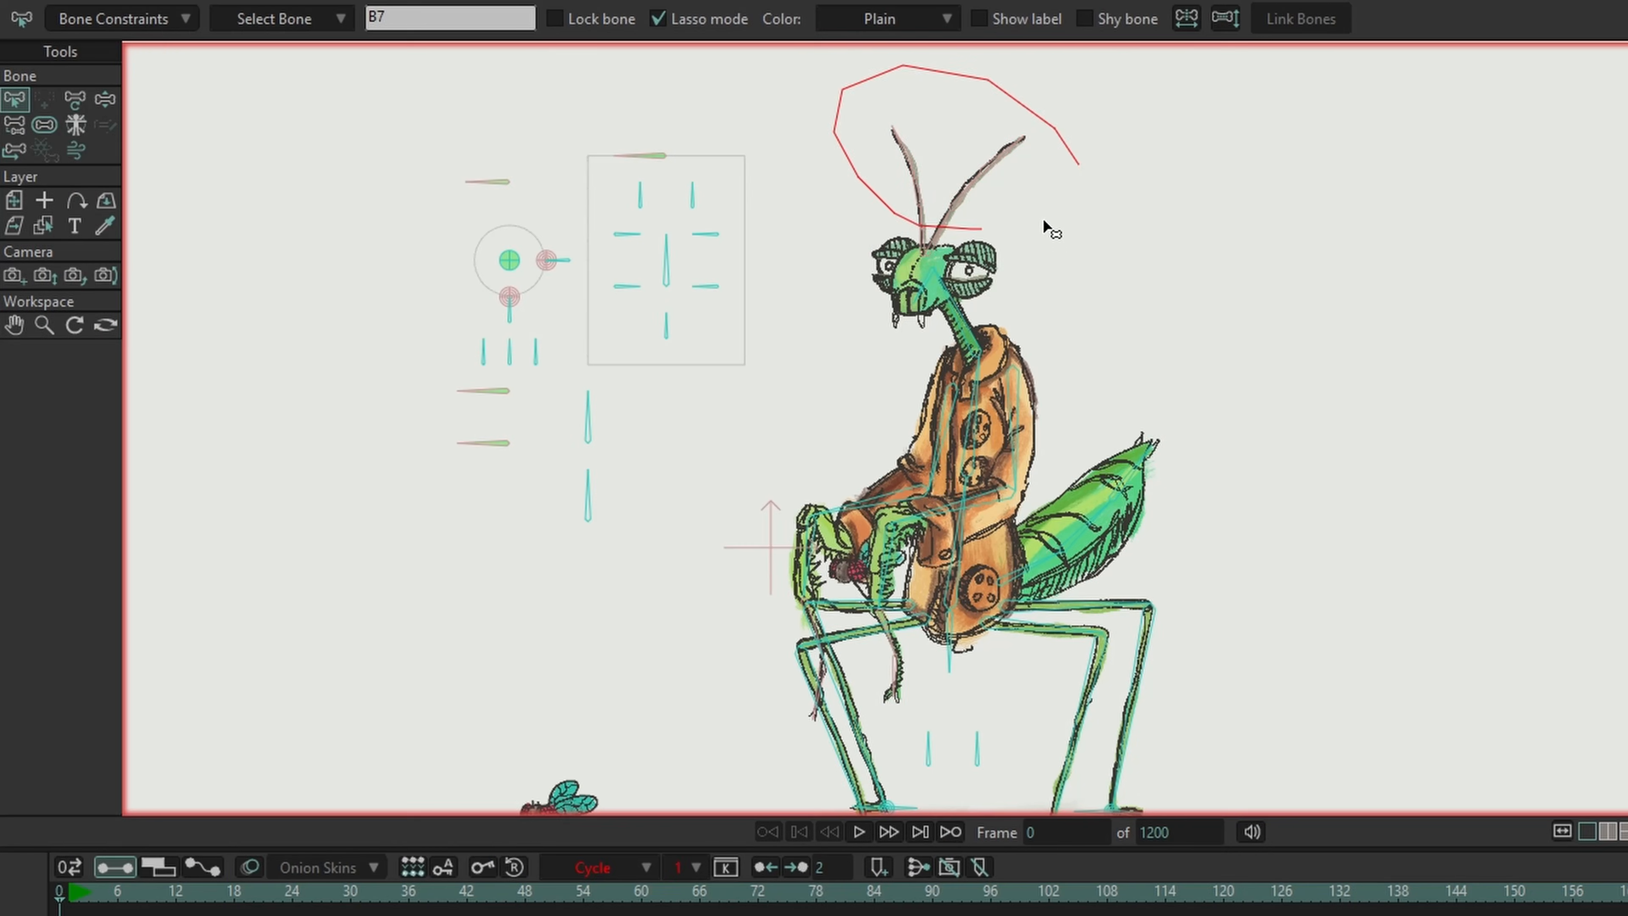
Step: Select the bones of both mantis antennae and open their bone constraints
{"action": "left_click_drag", "start_coordinate": [1044, 220], "coordinate": [1037, 223]}
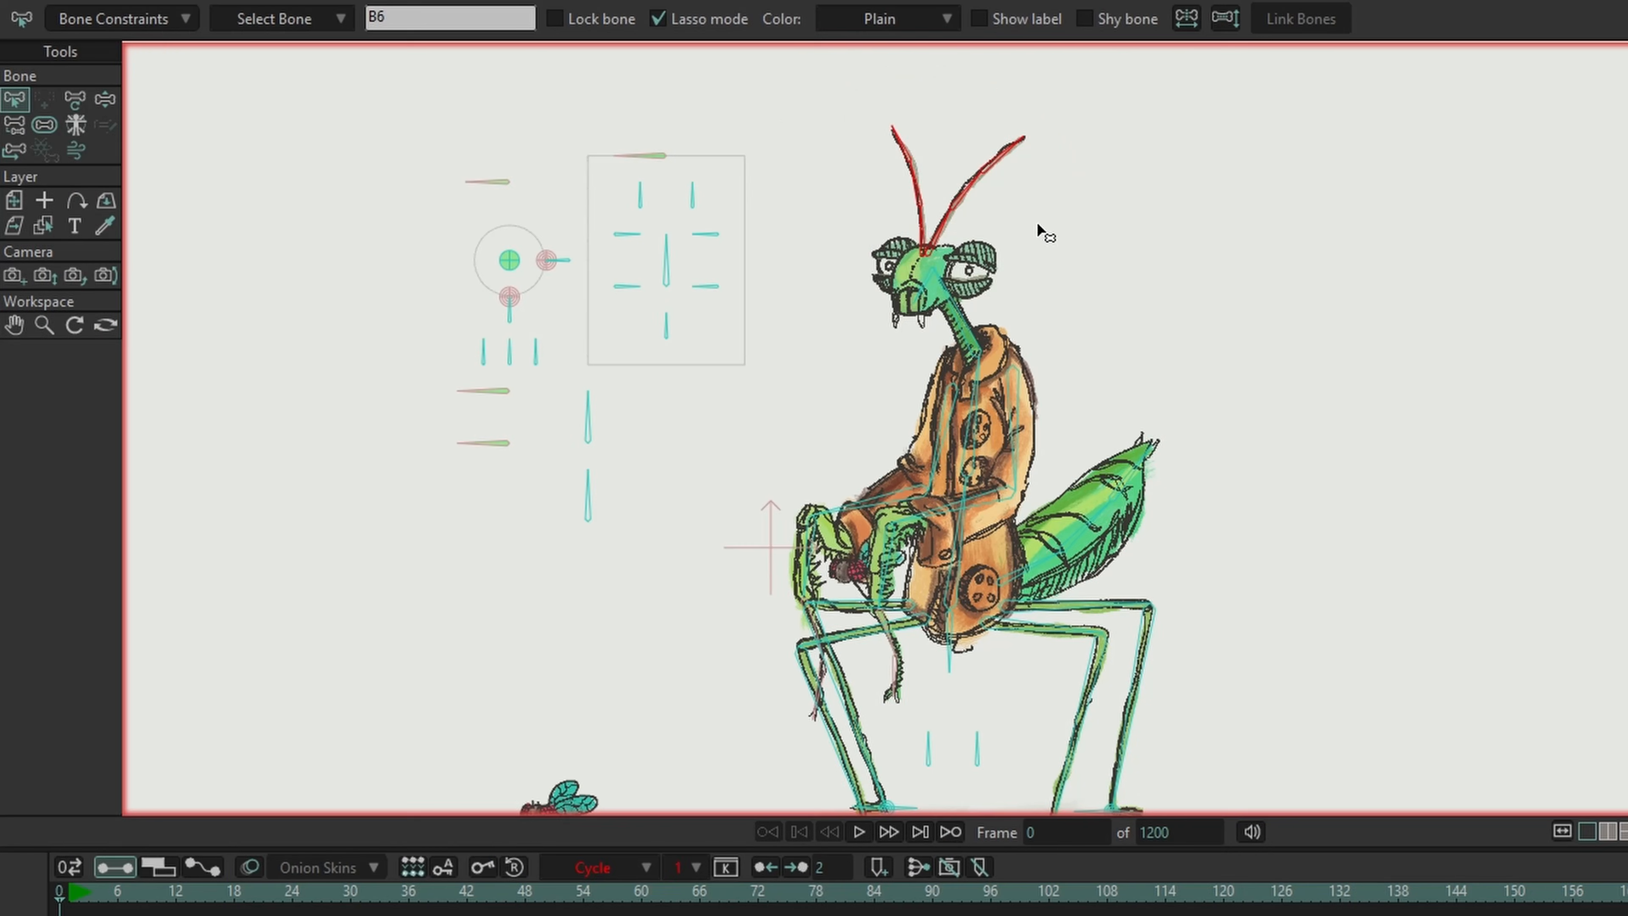
{"action": "left_click", "coordinate": [172, 19]}
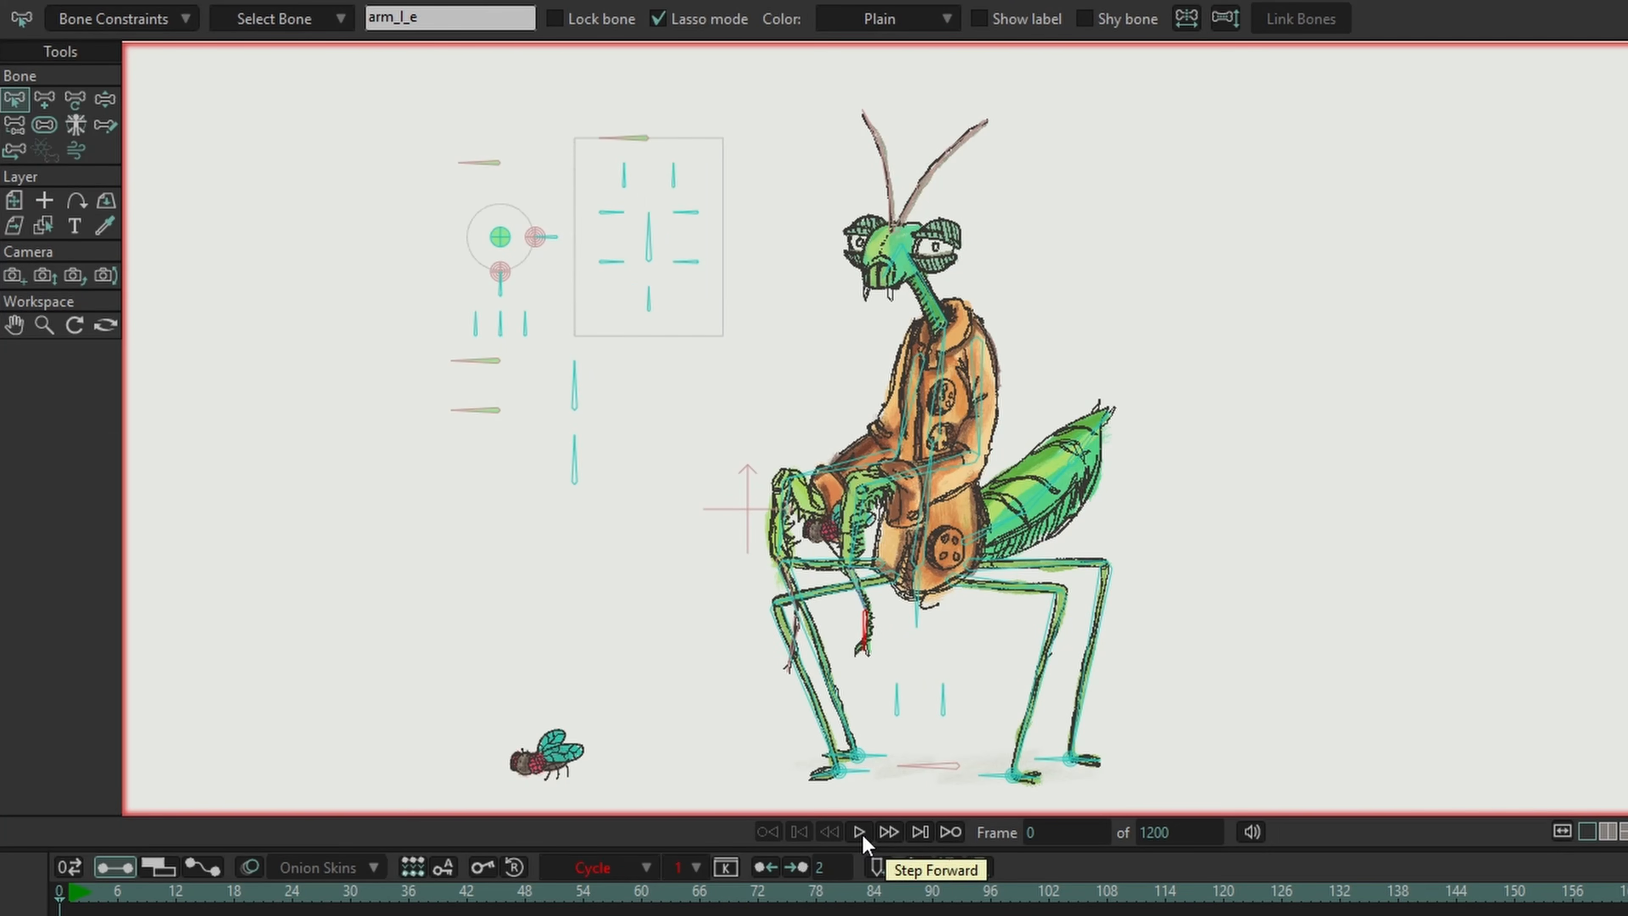
Step: Play the mantis animation and examine the antenna motion around frames 306 to 310
{"action": "left_click", "coordinate": [859, 832]}
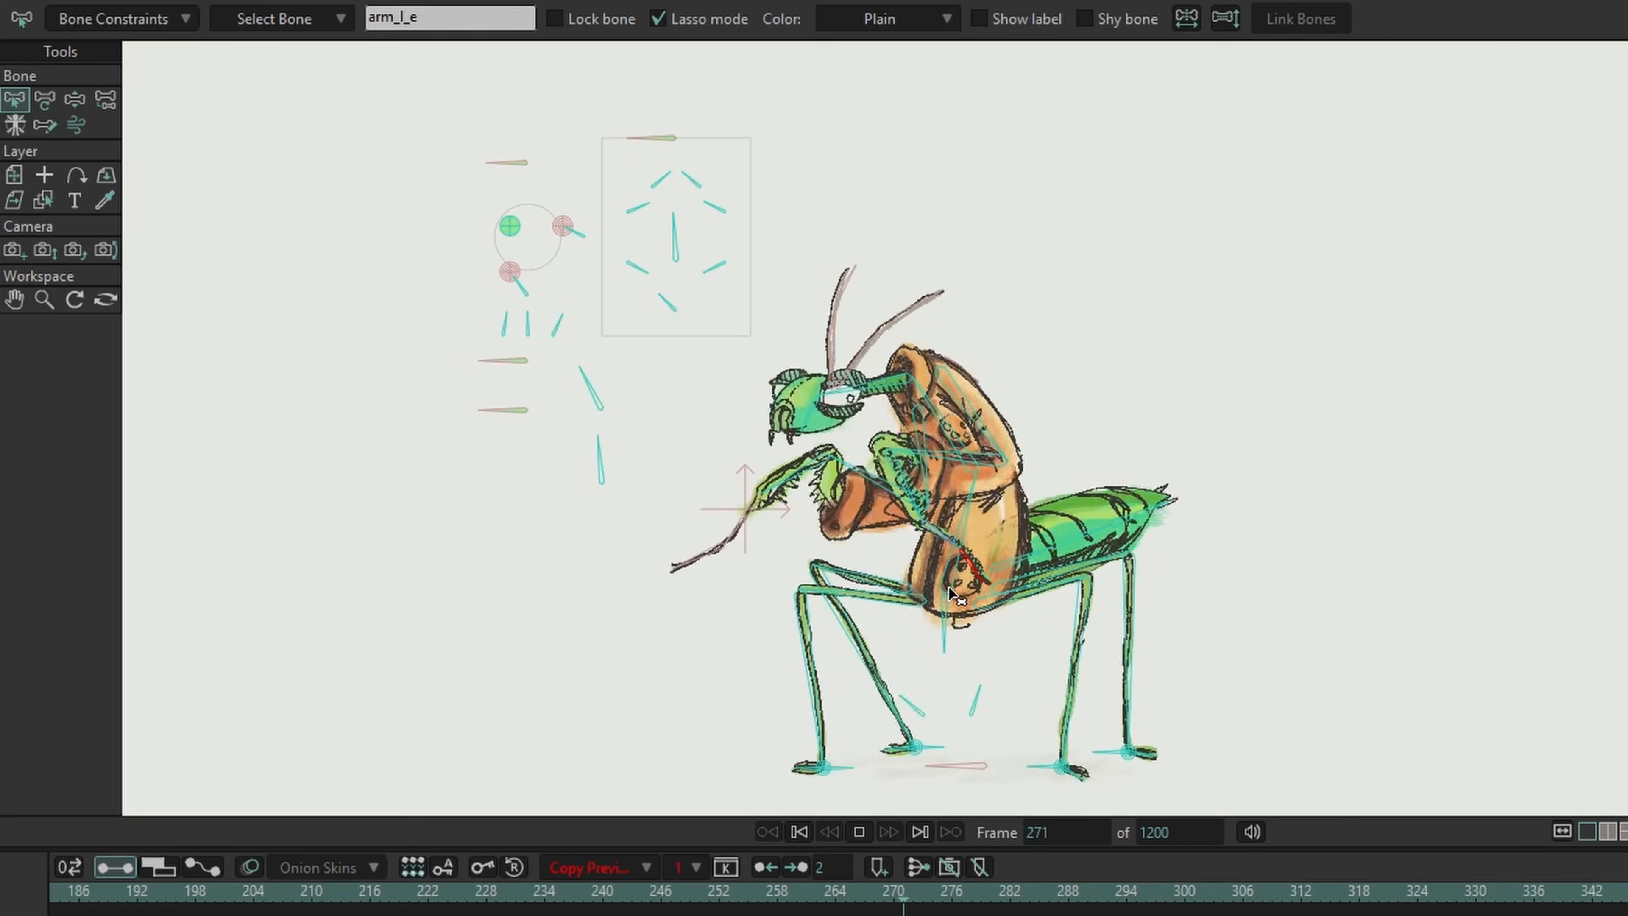
{"action": "left_click", "coordinate": [860, 832]}
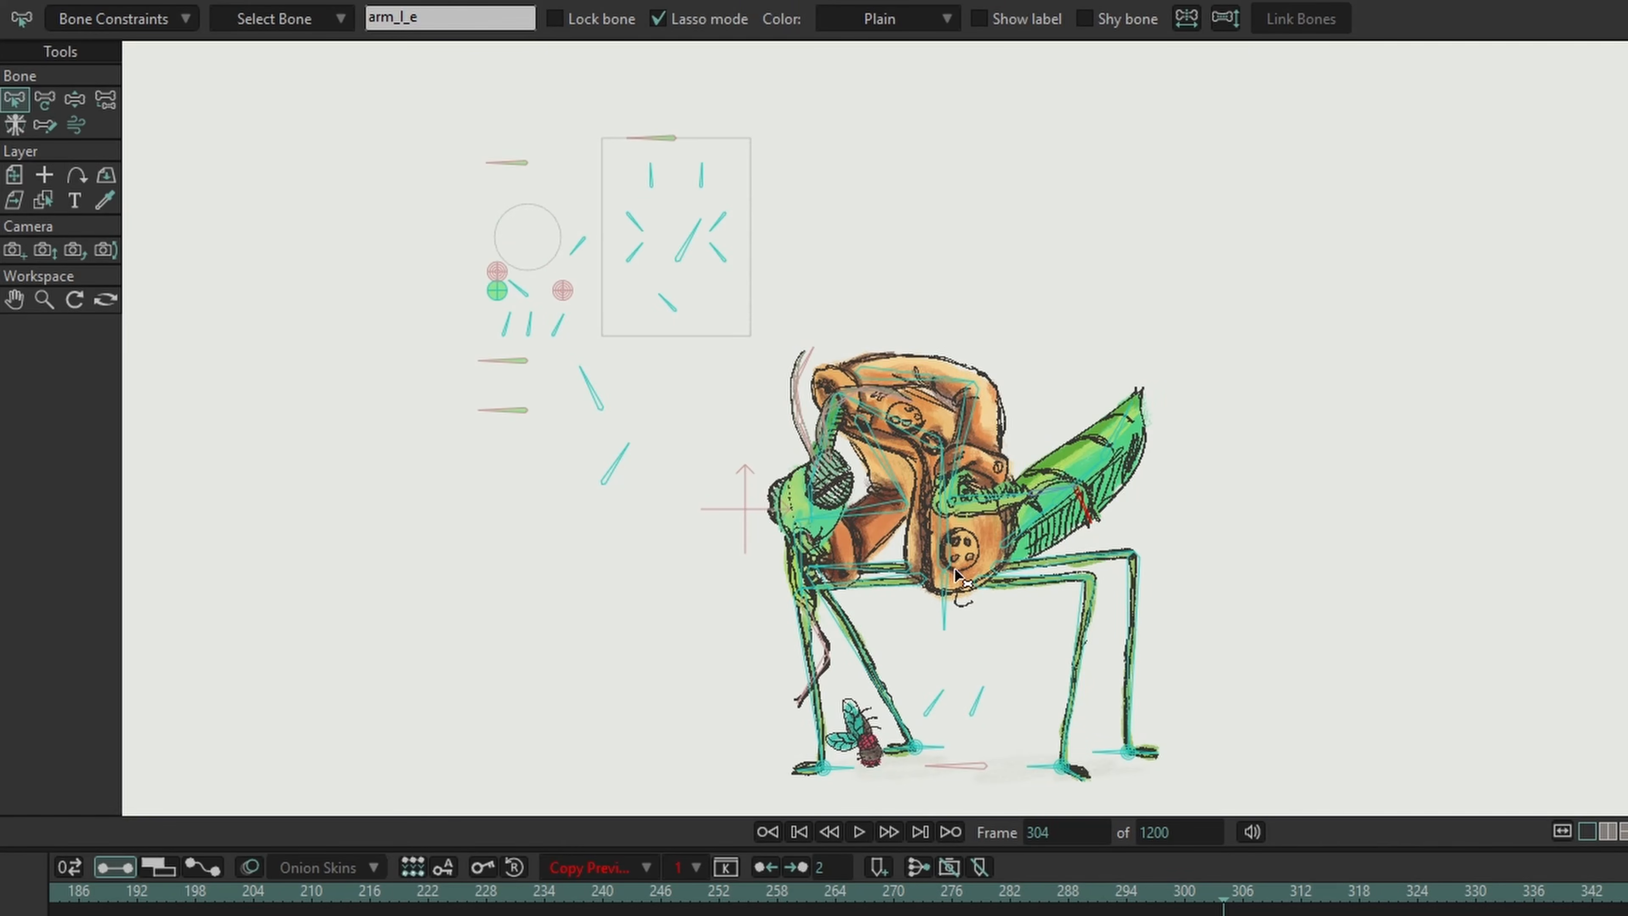
{"action": "left_click", "coordinate": [1244, 903]}
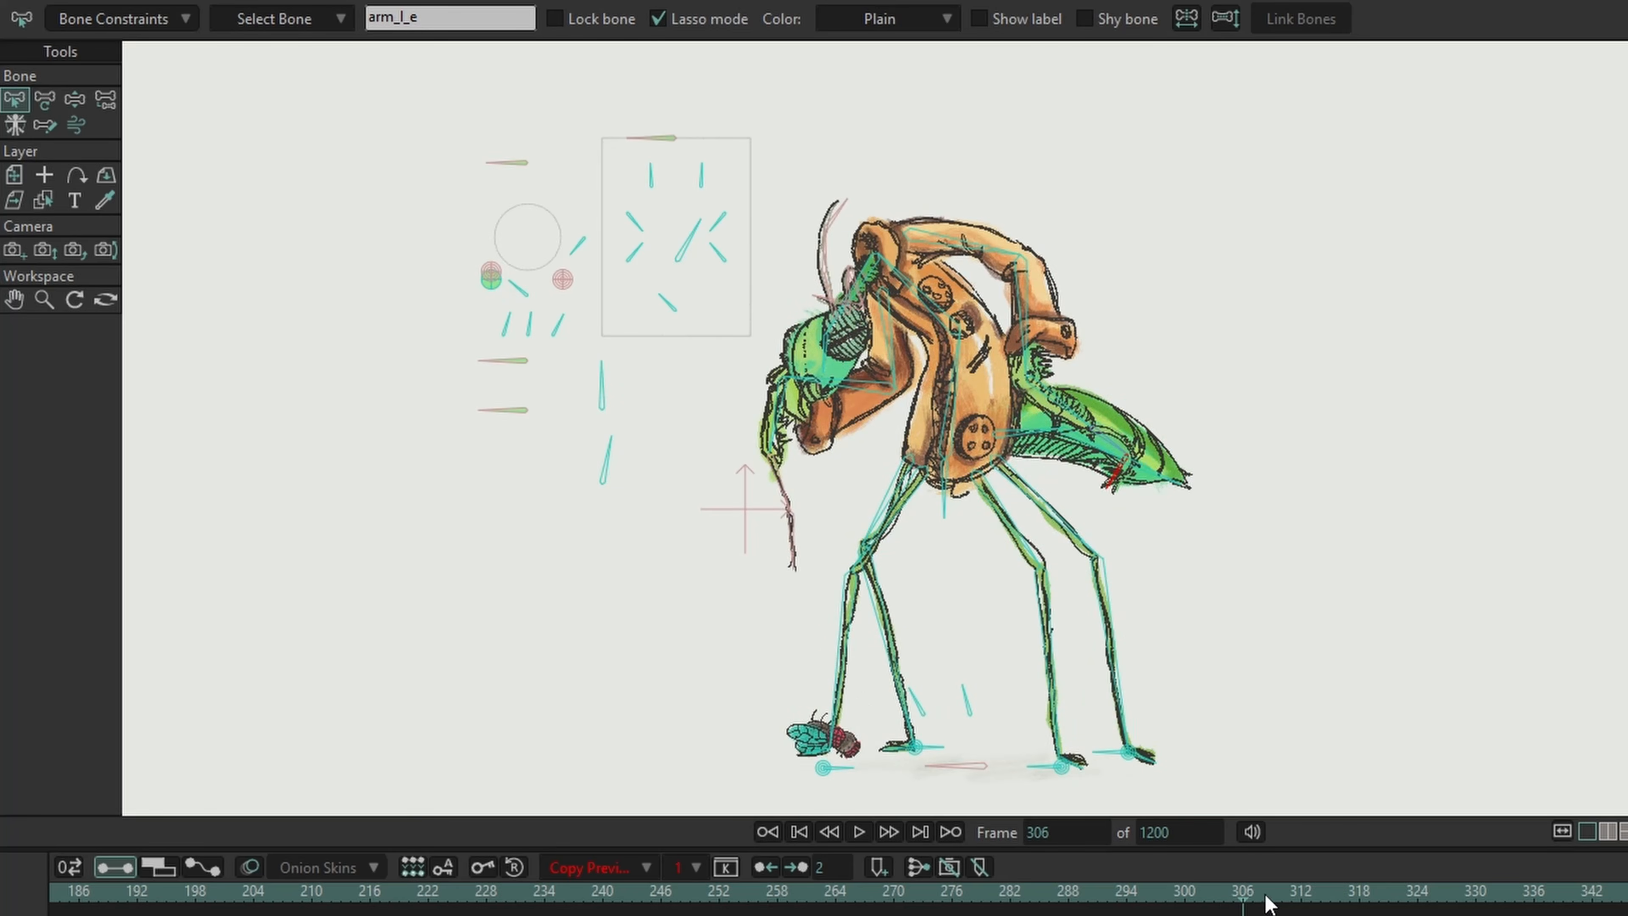
{"action": "left_click", "coordinate": [1281, 903]}
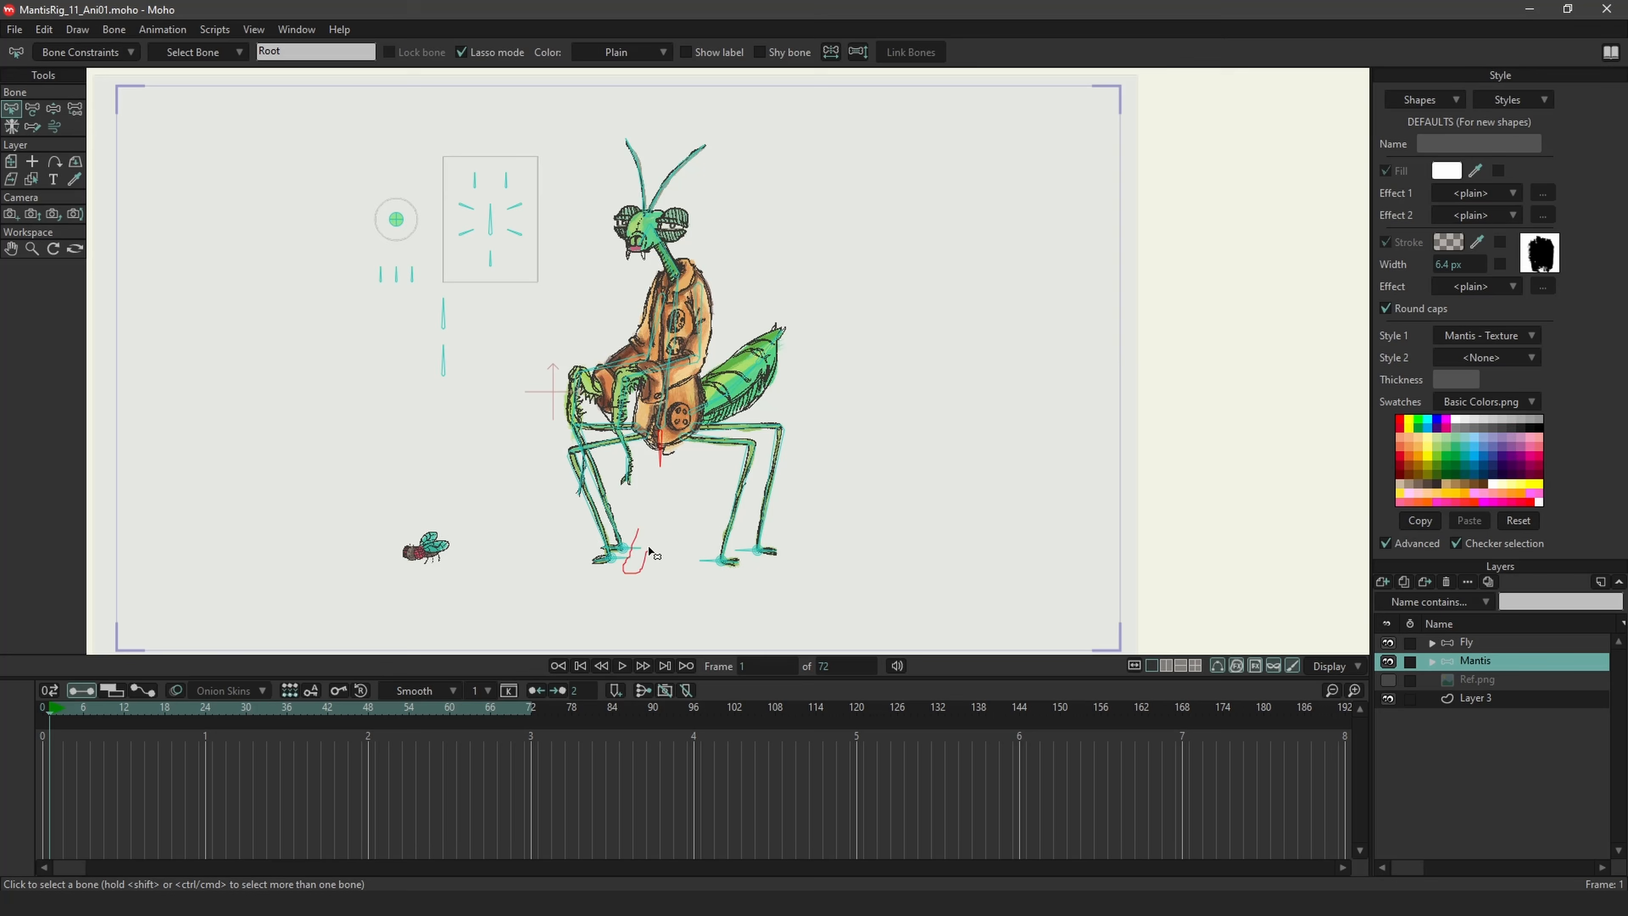
Step: Key the mantis's walk-in from outside the camera frame at frame 1 to its position at frame 72
{"action": "left_click_drag", "start_coordinate": [670, 449], "coordinate": [566, 449]}
{"action": "left_click", "coordinate": [531, 707]}
{"action": "left_click_drag", "start_coordinate": [531, 708], "coordinate": [49, 707]}
Step: At frame 1, rotate the two stacked control bones beside the mantis in opposite directions and turn its head control left
{"action": "left_click", "coordinate": [53, 109]}
{"action": "left_click_drag", "start_coordinate": [1052, 351], "coordinate": [1084, 363]}
{"action": "left_click_drag", "start_coordinate": [1052, 301], "coordinate": [1027, 307]}
{"action": "left_click_drag", "start_coordinate": [1028, 307], "coordinate": [824, 300]}
{"action": "left_click", "coordinate": [32, 109]}
{"action": "left_click_drag", "start_coordinate": [800, 213], "coordinate": [778, 211]}
{"action": "left_click_drag", "start_coordinate": [531, 707], "coordinate": [49, 707]}
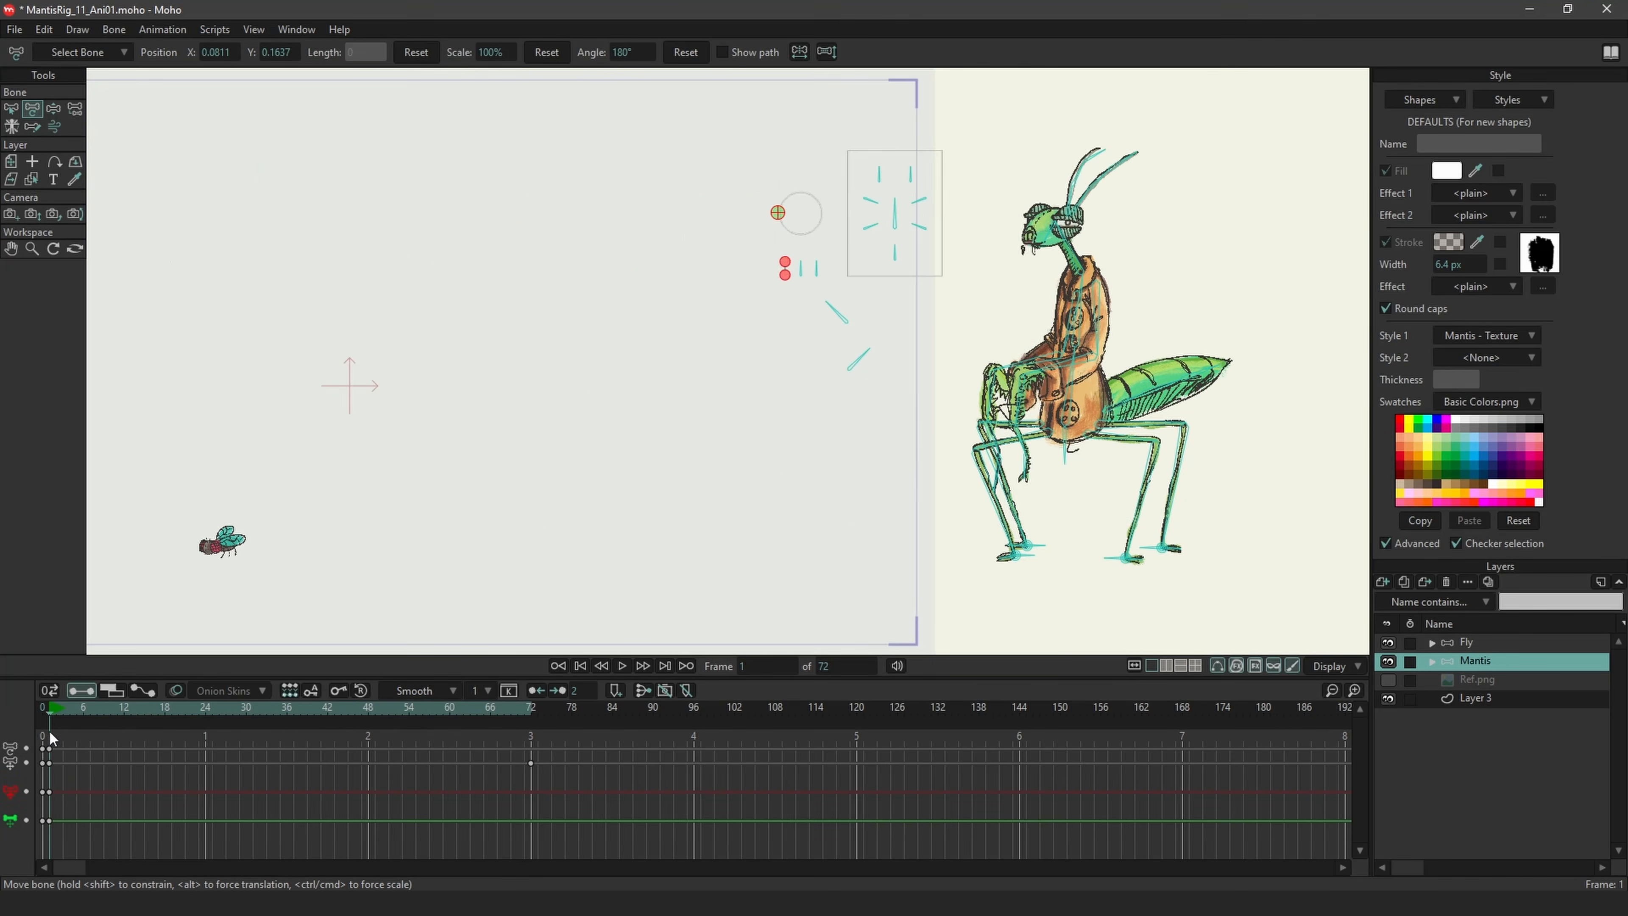
Step: Key the start of the body bob by lowering the mantis's root bone at frame 1 and raising it at frame 12
{"action": "left_click", "coordinate": [53, 108]}
{"action": "left_click_drag", "start_coordinate": [1065, 454], "coordinate": [1064, 480]}
{"action": "left_click_drag", "start_coordinate": [245, 708], "coordinate": [56, 707]}
{"action": "left_click", "coordinate": [124, 707]}
{"action": "left_click_drag", "start_coordinate": [1013, 480], "coordinate": [1013, 433]}
{"action": "left_click_drag", "start_coordinate": [191, 707], "coordinate": [123, 708]}
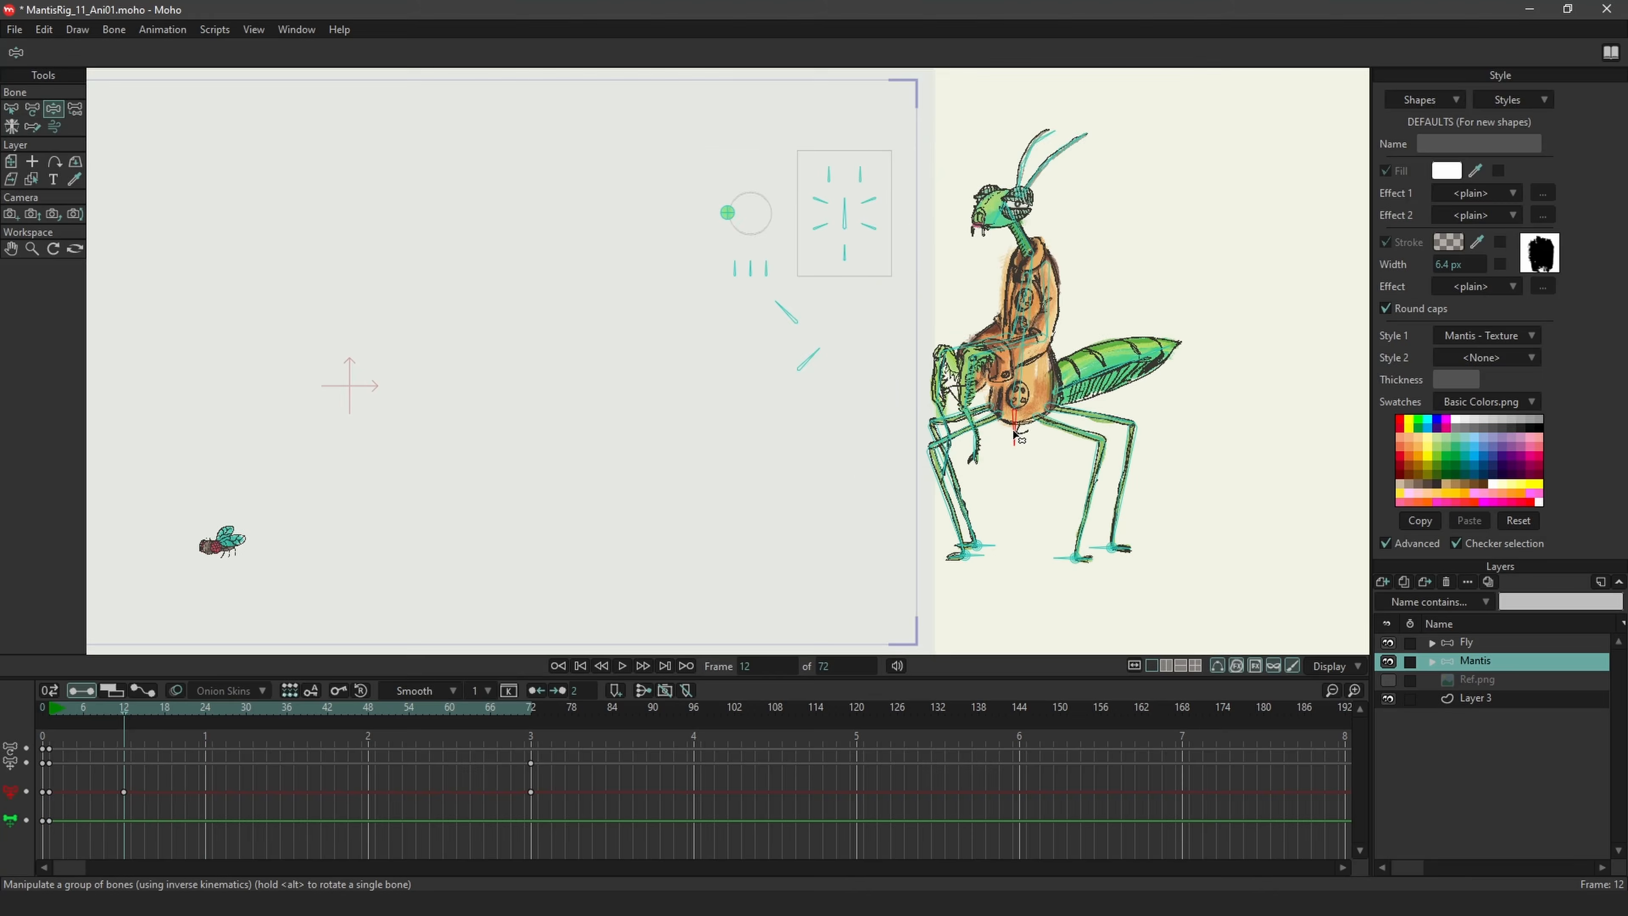
Step: Continue the walk's body bob by lowering the root bone at frame 24, raising it at 36 and lowering it at 48
{"action": "left_click", "coordinate": [49, 792]}
{"action": "left_click", "coordinate": [205, 707]}
{"action": "left_click_drag", "start_coordinate": [876, 442], "coordinate": [875, 474]}
{"action": "left_click", "coordinate": [287, 708]}
{"action": "left_click_drag", "start_coordinate": [733, 473], "coordinate": [734, 436]}
{"action": "left_click", "coordinate": [368, 707]}
{"action": "left_click_drag", "start_coordinate": [591, 436], "coordinate": [591, 473]}
{"action": "left_click", "coordinate": [450, 708]}
Step: Examine the mantis's body bob at frames 6, 42 and 66 and play it back
{"action": "left_click", "coordinate": [83, 708]}
{"action": "left_click_drag", "start_coordinate": [1054, 449], "coordinate": [955, 515]}
{"action": "left_click", "coordinate": [327, 707]}
{"action": "left_click", "coordinate": [489, 707]}
{"action": "key", "text": "space"}
{"action": "key", "text": "space"}
Step: Position the mantis's foot bones for the stride at frames 1 and 24, and preview the walk
{"action": "left_click_drag", "start_coordinate": [1161, 548], "coordinate": [1231, 553]}
{"action": "left_click_drag", "start_coordinate": [50, 708], "coordinate": [205, 731]}
{"action": "mouse_move", "coordinate": [1038, 555]}
{"action": "left_mouse_down"}
{"action": "mouse_move", "coordinate": [991, 540]}
{"action": "mouse_move", "coordinate": [1042, 557]}
{"action": "left_mouse_up"}
{"action": "left_click", "coordinate": [807, 553]}
{"action": "left_click", "coordinate": [124, 707]}
{"action": "key", "text": "space"}
{"action": "key", "text": "space"}
{"action": "left_click", "coordinate": [140, 714]}
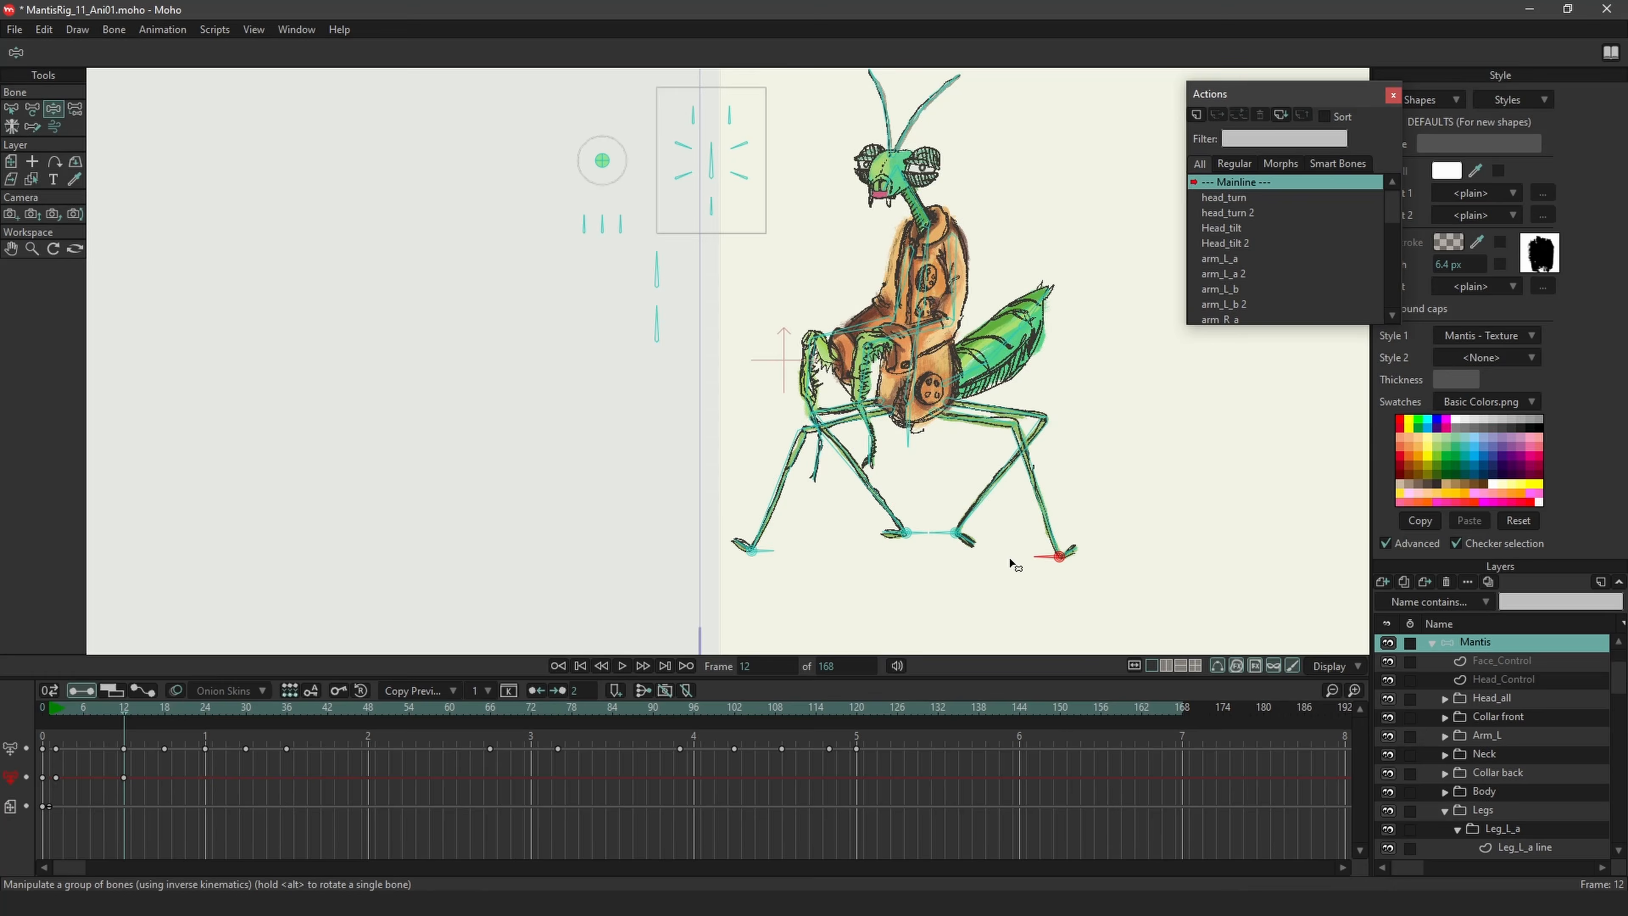
Step: Key the mantis's selected foot bone through its step at frames 24 and 7
{"action": "left_click_drag", "start_coordinate": [126, 732], "coordinate": [206, 732]}
{"action": "key", "text": "m"}
{"action": "left_click_drag", "start_coordinate": [991, 501], "coordinate": [716, 488]}
{"action": "scroll", "coordinate": [671, 475], "scroll_direction": "down", "scroll_amount": 2}
{"action": "key", "text": "z"}
{"action": "left_click_drag", "start_coordinate": [798, 551], "coordinate": [667, 551]}
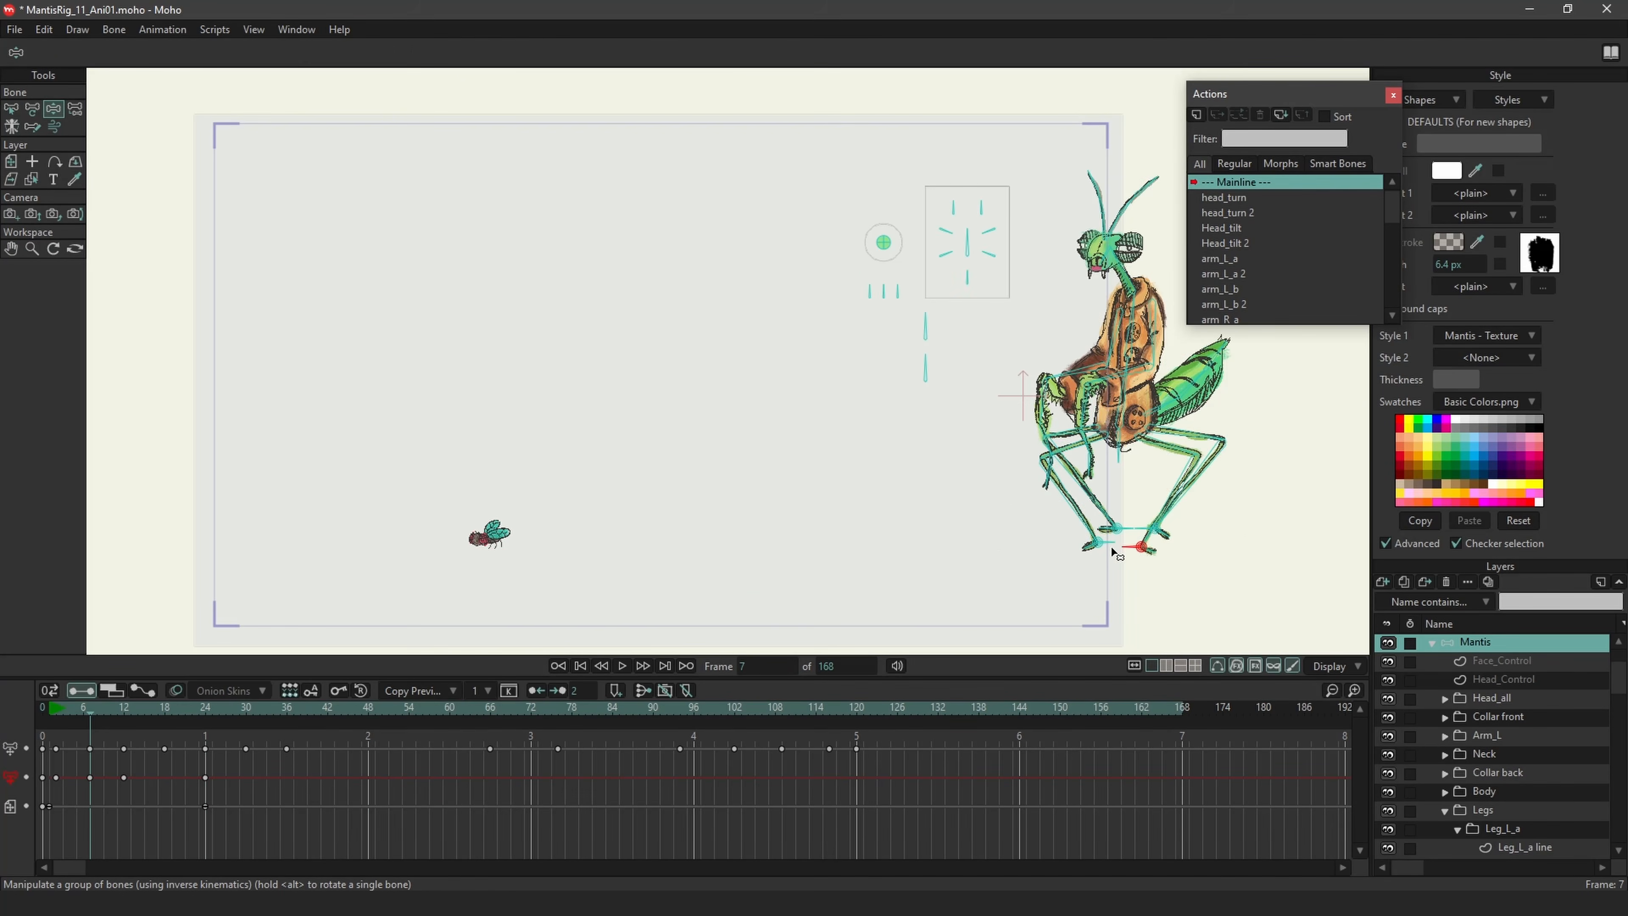
Step: Continue the stepping motion by moving the mantis's foot bone at about frames 18 and 29
{"action": "left_click_drag", "start_coordinate": [95, 707], "coordinate": [164, 709]}
{"action": "left_click_drag", "start_coordinate": [826, 547], "coordinate": [981, 528]}
{"action": "left_click_drag", "start_coordinate": [164, 708], "coordinate": [239, 725]}
{"action": "left_click_drag", "start_coordinate": [648, 526], "coordinate": [693, 523]}
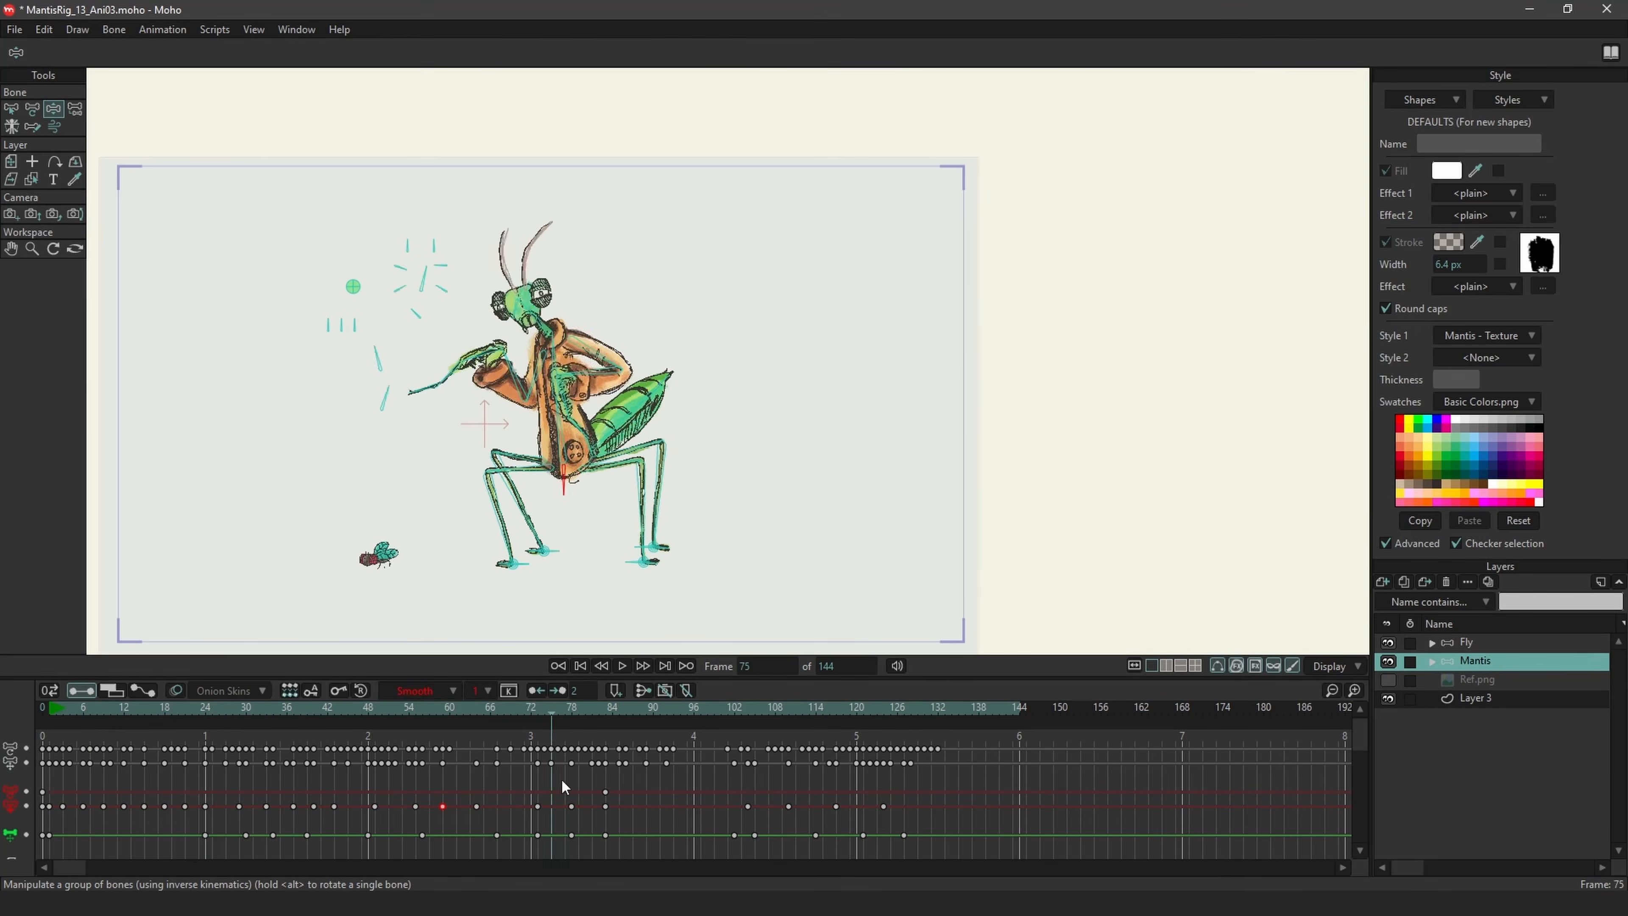
Step: Scrub the mantis animation up to frame 132 to review its poses
{"action": "left_click_drag", "start_coordinate": [432, 716], "coordinate": [938, 716]}
{"action": "left_click", "coordinate": [633, 462]}
{"action": "left_click", "coordinate": [648, 733]}
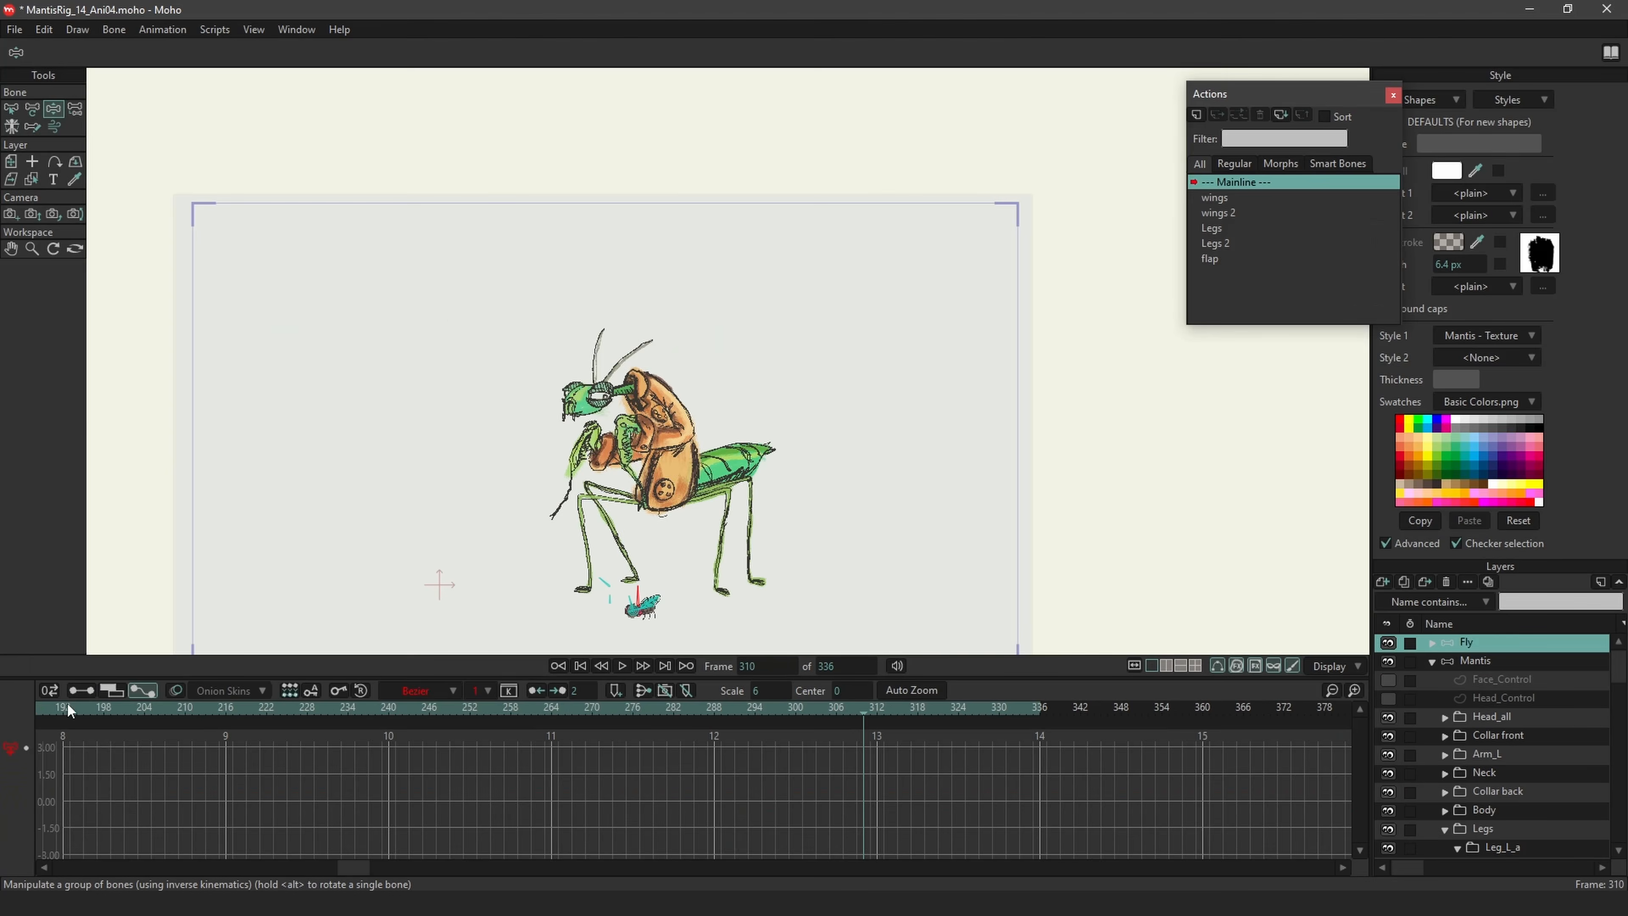
Step: Show the fly bone's motion curves in the graph and select its keys between frames 310 and 323
{"action": "double_click", "coordinate": [10, 792]}
{"action": "left_click_drag", "start_coordinate": [775, 710], "coordinate": [877, 710]}
{"action": "left_click_drag", "start_coordinate": [915, 803], "coordinate": [760, 804]}
{"action": "scroll", "coordinate": [760, 803], "scroll_direction": "up", "scroll_amount": 3}
{"action": "left_click", "coordinate": [633, 711]}
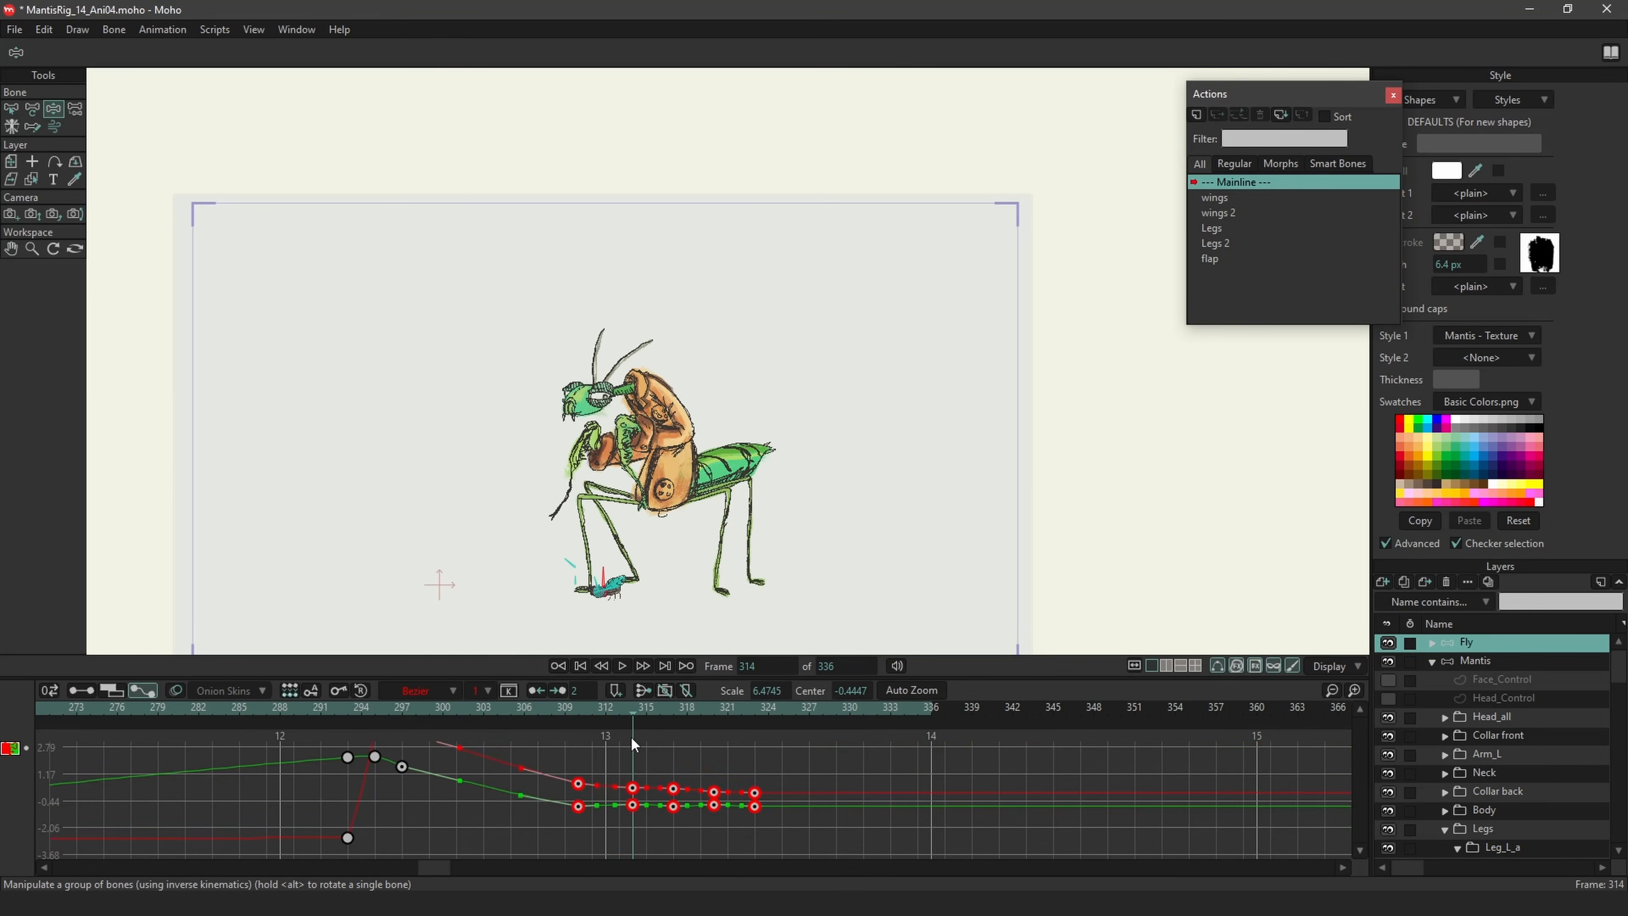
{"action": "left_click", "coordinate": [689, 808]}
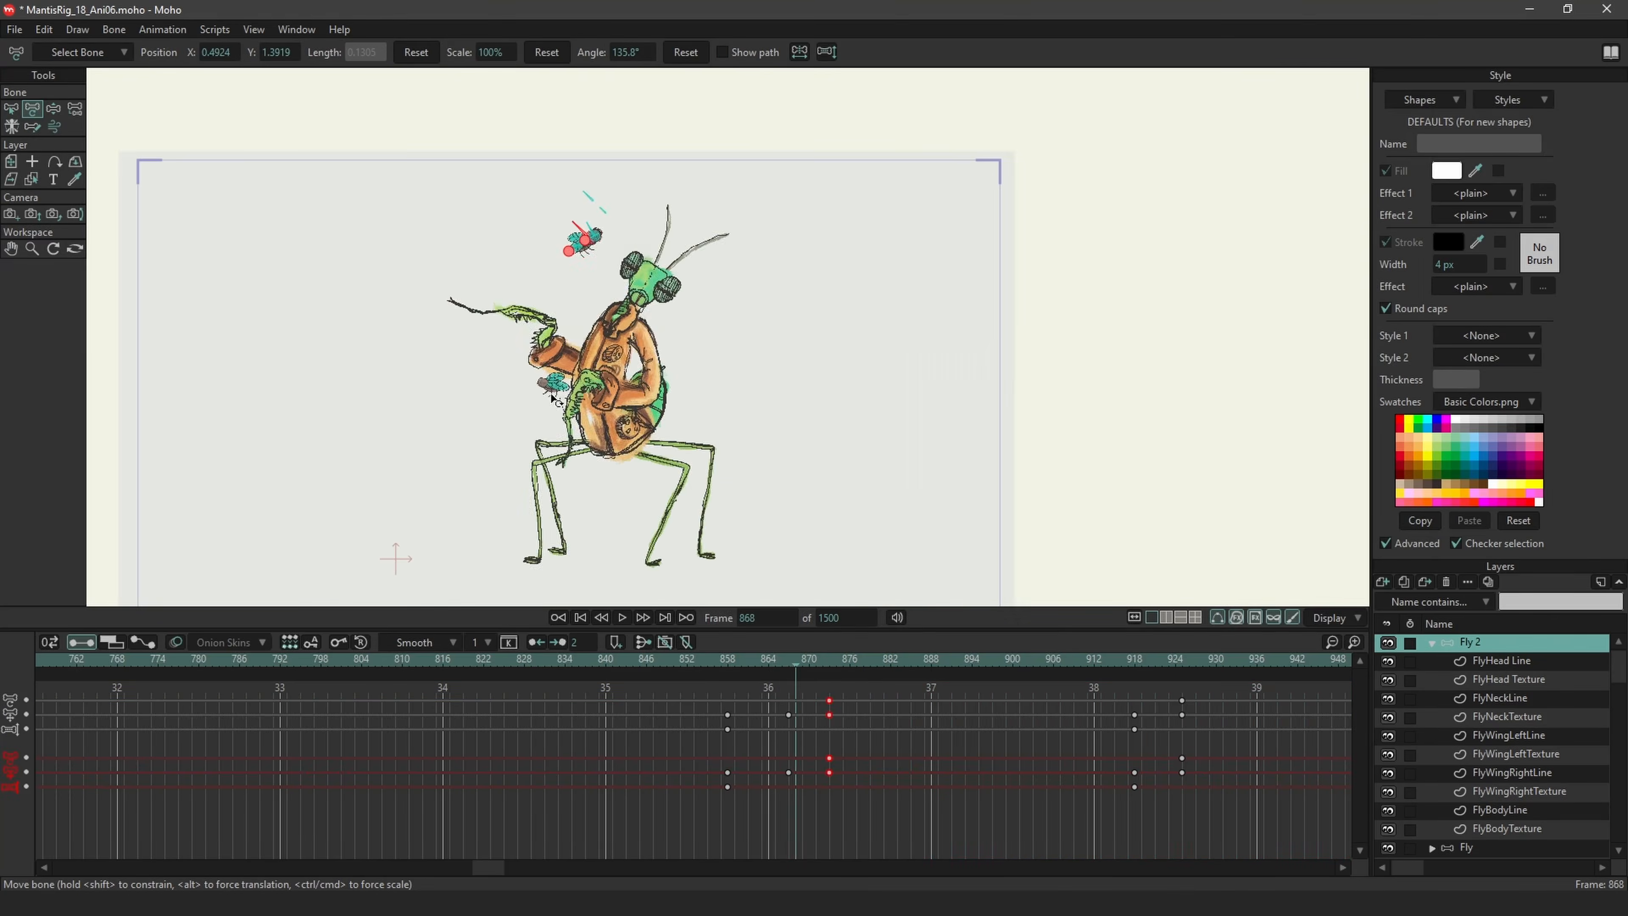
Step: Key Fly 2's flight path with new bone positions at frames 1044, 1070 and 1114
{"action": "key", "text": "space"}
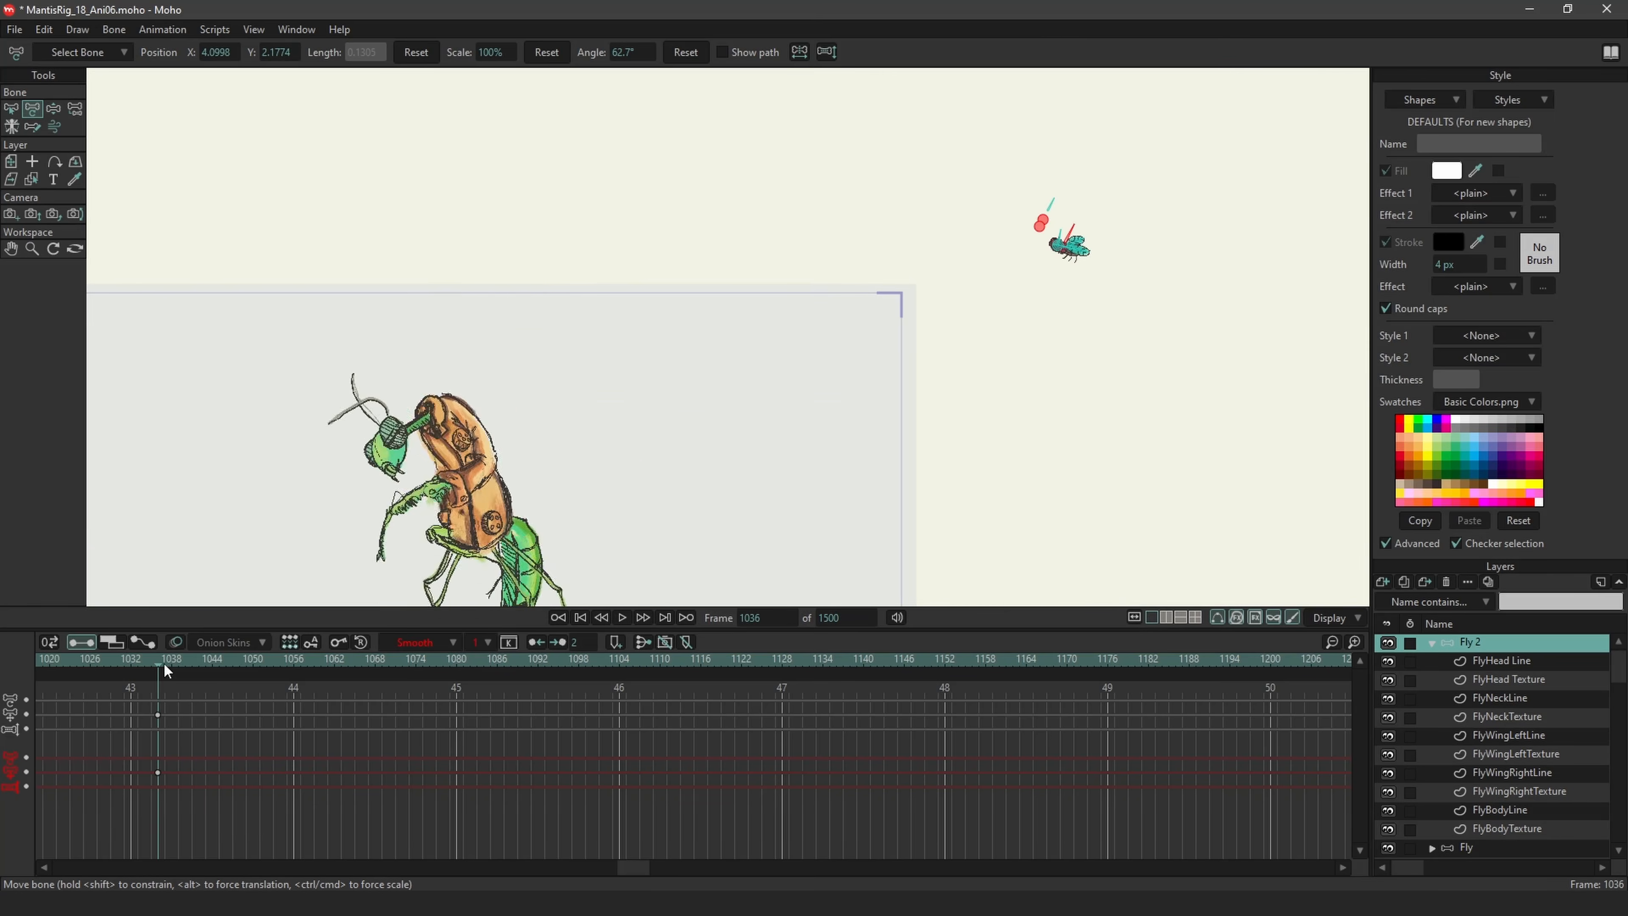
{"action": "left_click_drag", "start_coordinate": [1066, 241], "coordinate": [1057, 284]}
{"action": "left_click", "coordinate": [418, 667]}
{"action": "left_click", "coordinate": [1058, 285]}
{"action": "left_click_drag", "start_coordinate": [389, 661], "coordinate": [687, 670]}
{"action": "left_click_drag", "start_coordinate": [992, 339], "coordinate": [992, 338]}
{"action": "left_click_drag", "start_coordinate": [238, 464], "coordinate": [243, 460]}
{"action": "left_click_drag", "start_coordinate": [593, 662], "coordinate": [533, 695]}
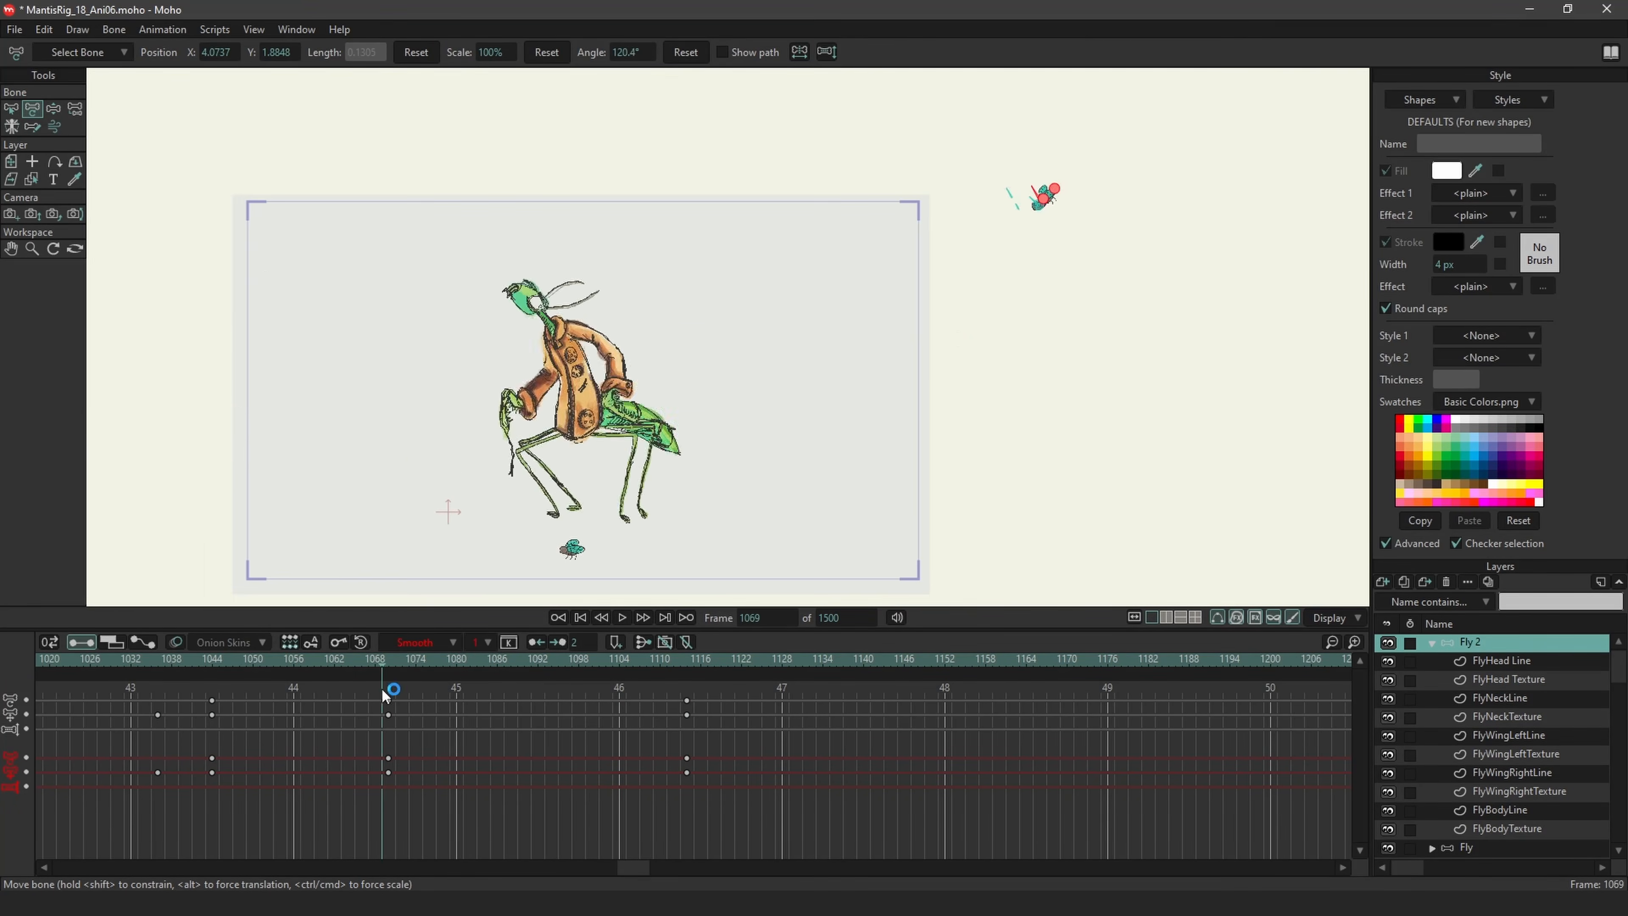
Step: Lower Fly 2 on its flight path at frame 1091 and open its motion graph
{"action": "left_click_drag", "start_coordinate": [625, 271], "coordinate": [645, 341]}
{"action": "left_click", "coordinate": [660, 662]}
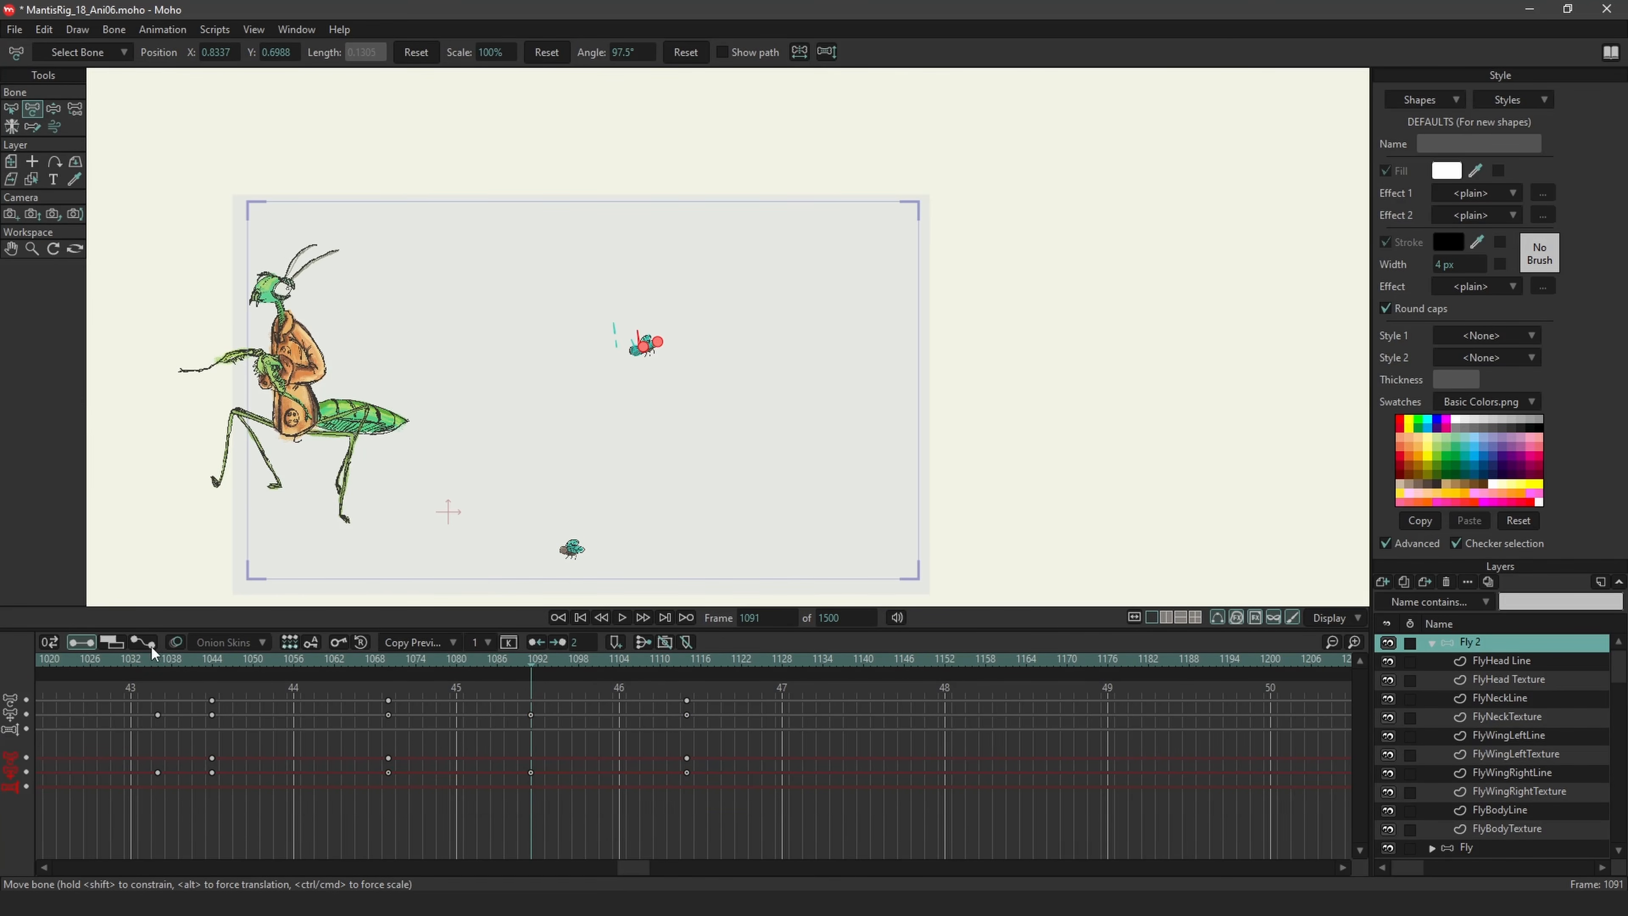
{"action": "left_click", "coordinate": [142, 642]}
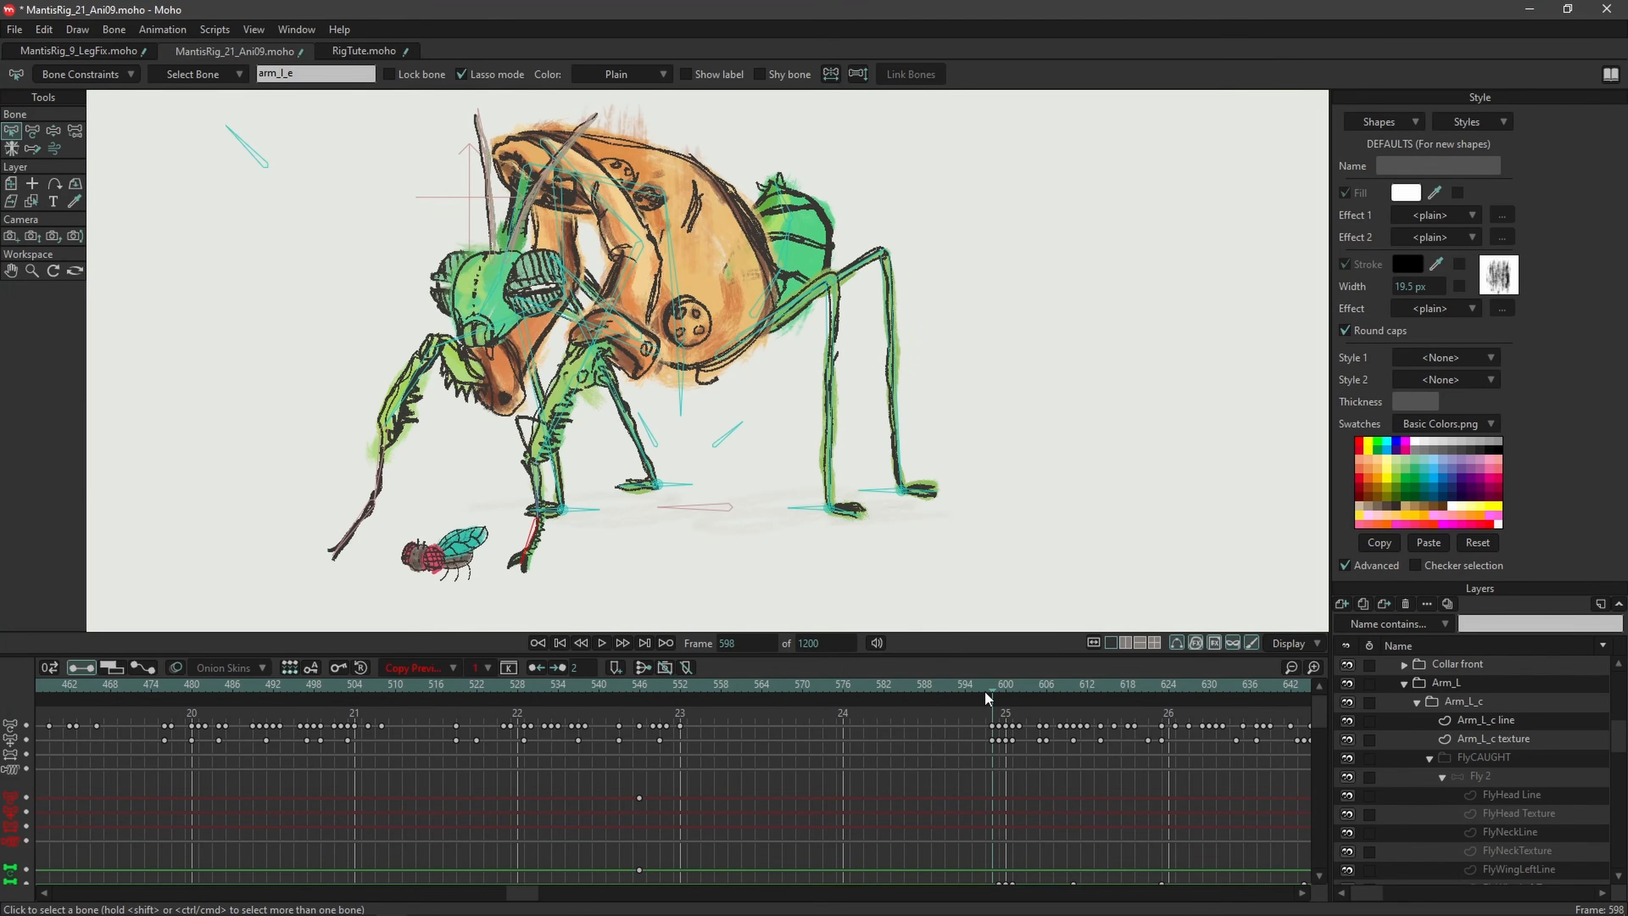
Step: Examine the caught fly's appearance at frame 601 and check the layer settings of Fly 2 in the FlyCAUGHT group
{"action": "left_click_drag", "start_coordinate": [985, 691], "coordinate": [1010, 686]}
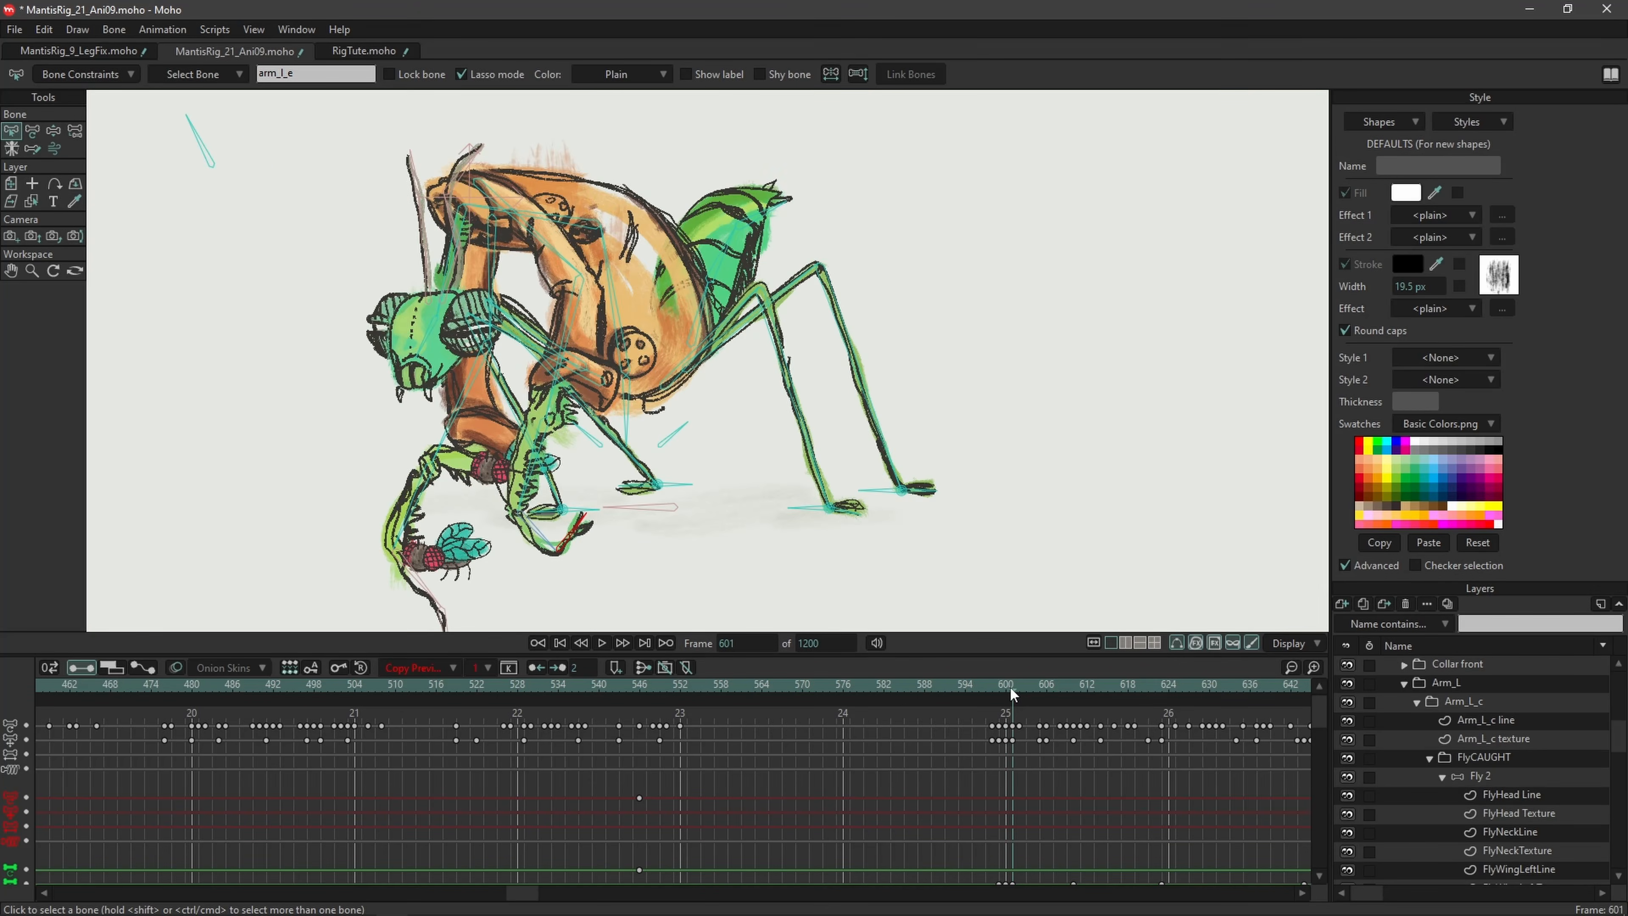
{"action": "scroll", "coordinate": [460, 601], "scroll_direction": "up", "scroll_amount": 3}
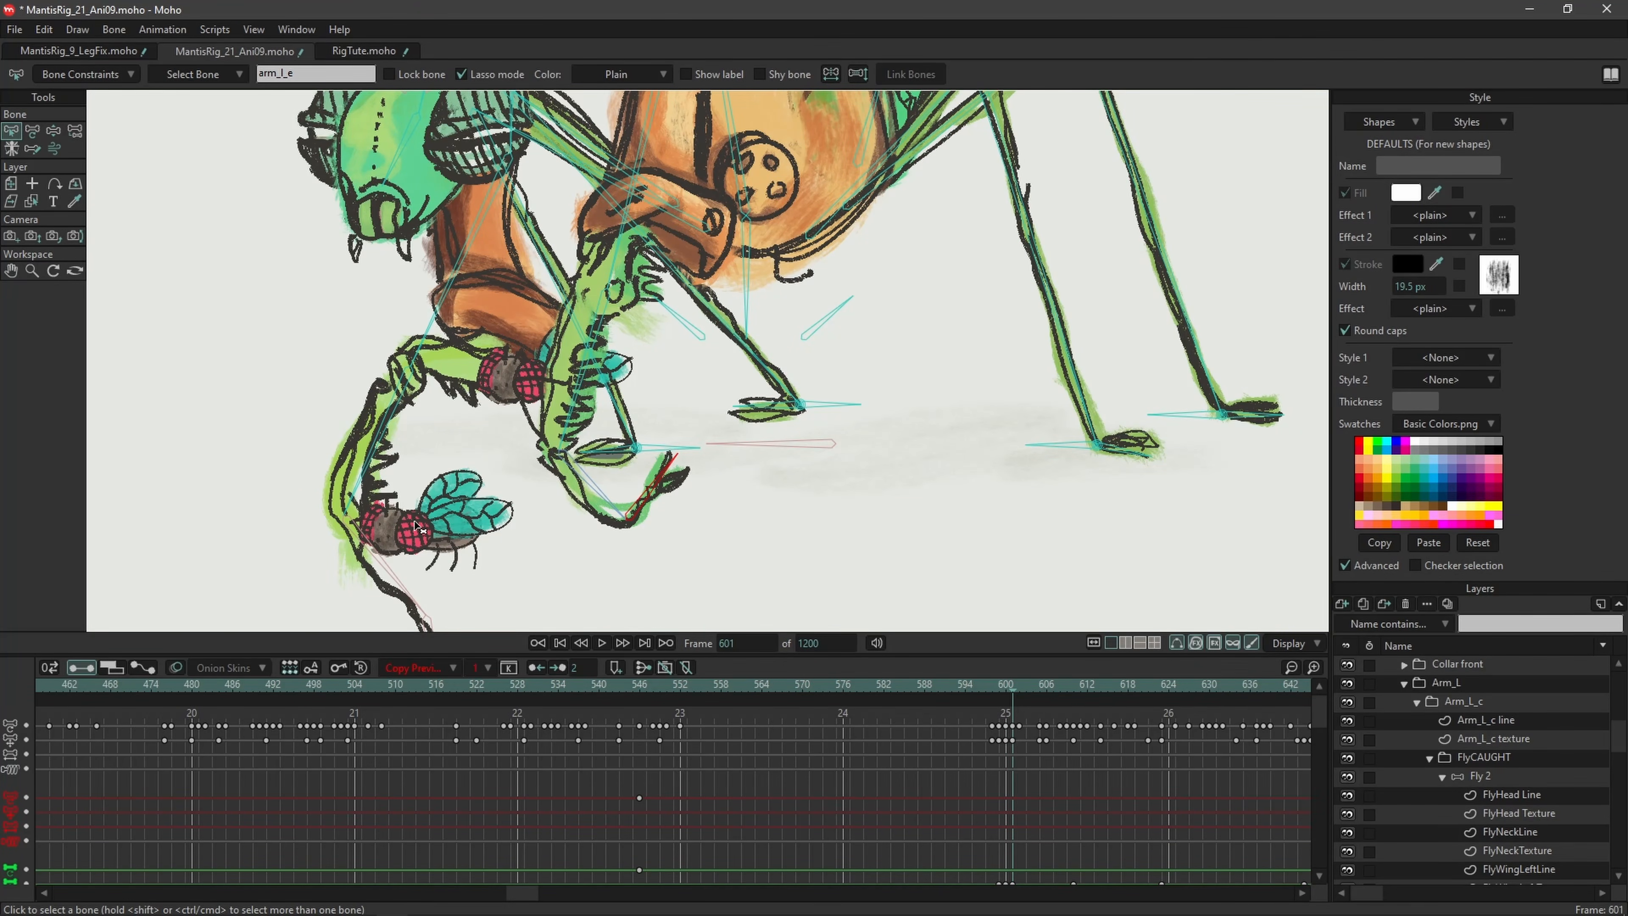
{"action": "left_click_drag", "start_coordinate": [1015, 691], "coordinate": [1013, 688]}
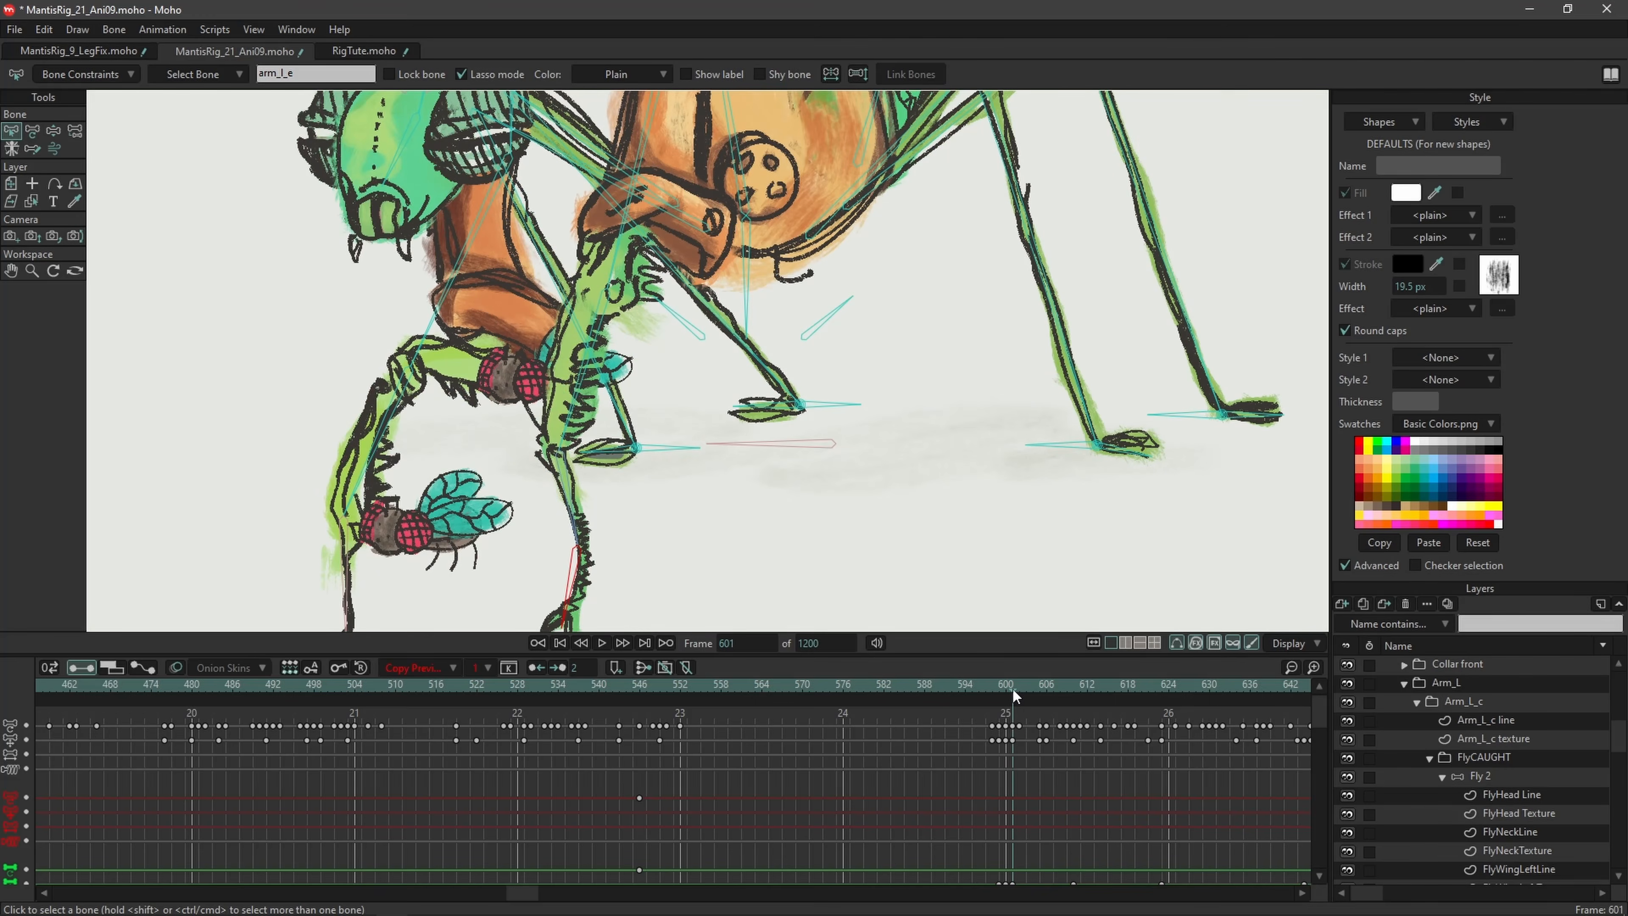
{"action": "double_click", "coordinate": [1491, 774]}
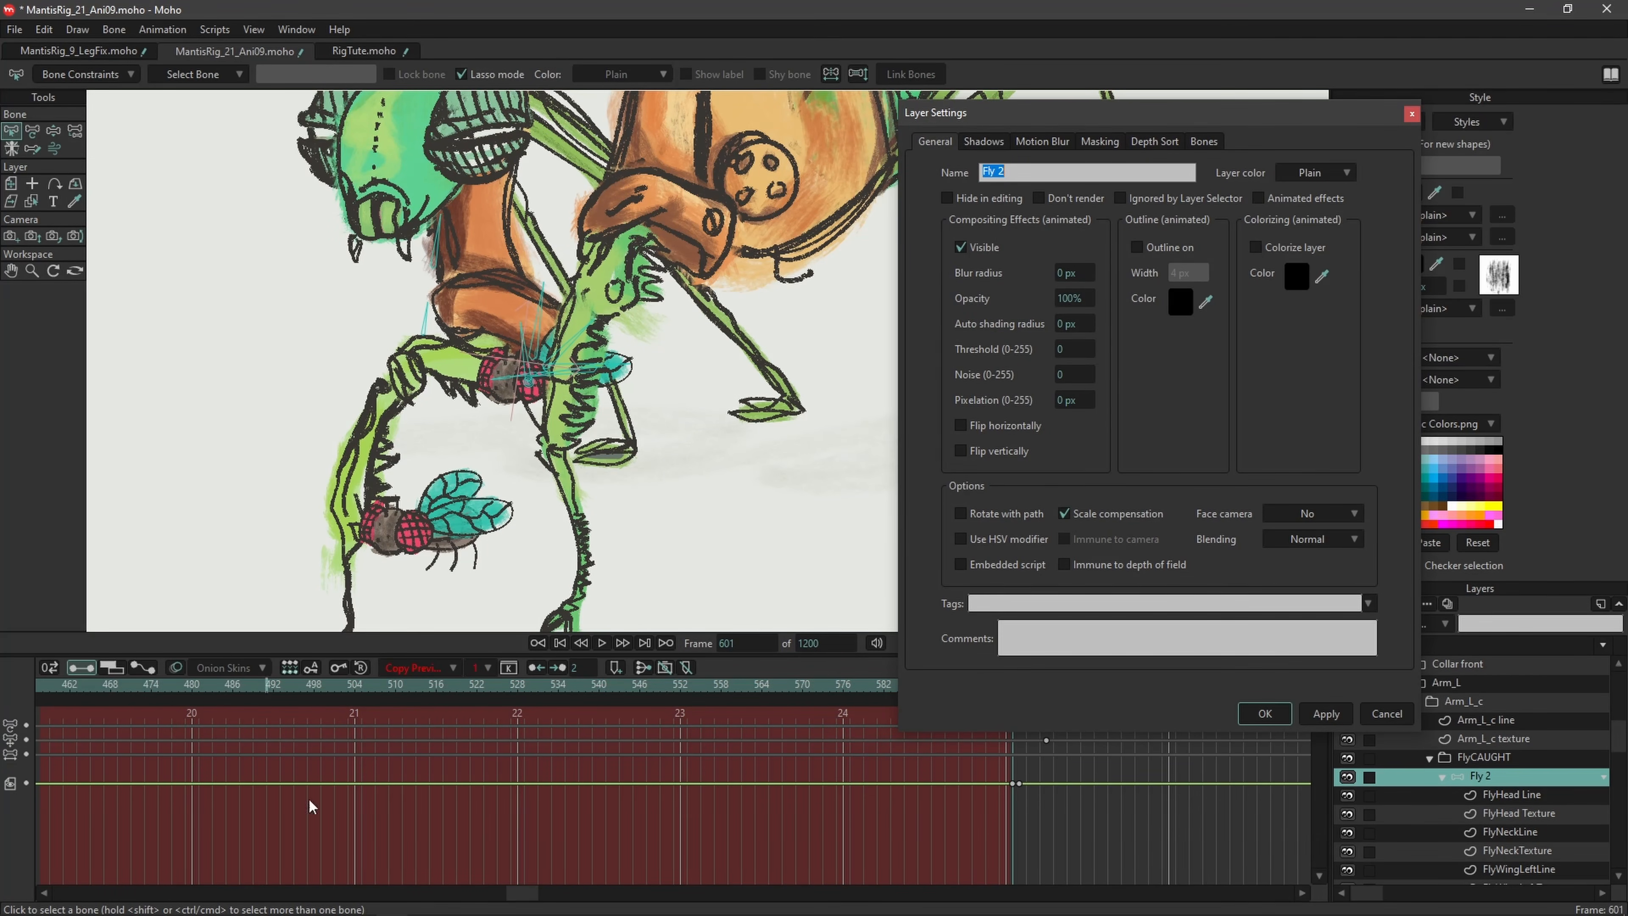
{"action": "left_click", "coordinate": [1325, 713]}
{"action": "left_click", "coordinate": [1264, 713]}
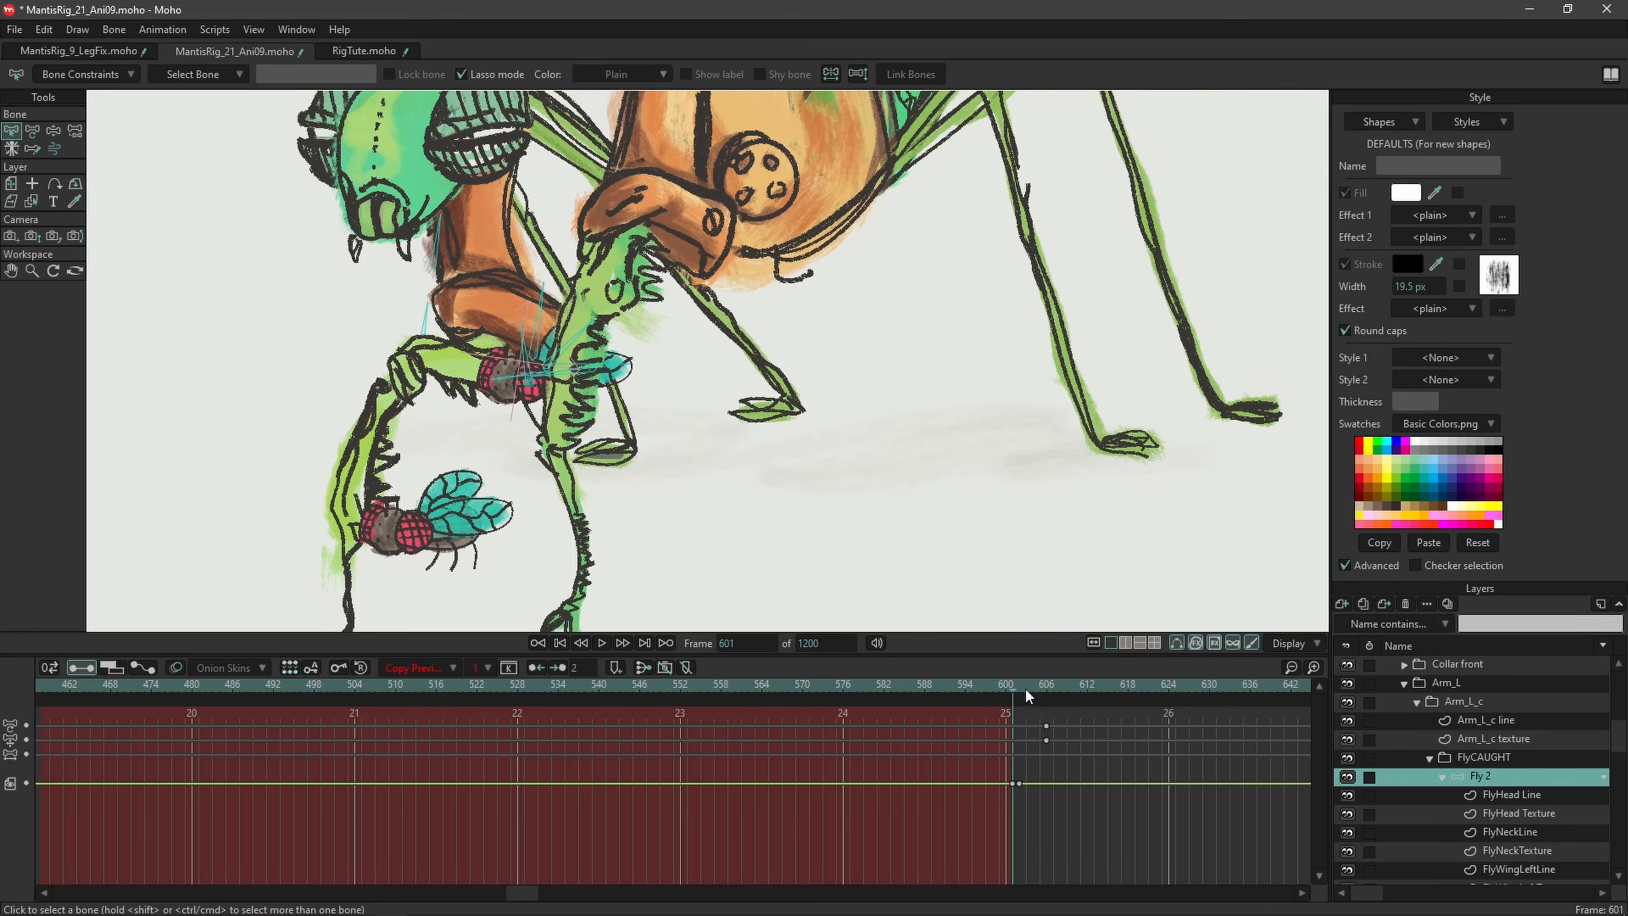
Step: Compare frames 600 and 601 for the switch to the caught fly and scrub onward through the mantis's catching motion
{"action": "left_click_drag", "start_coordinate": [1011, 687], "coordinate": [1004, 693]}
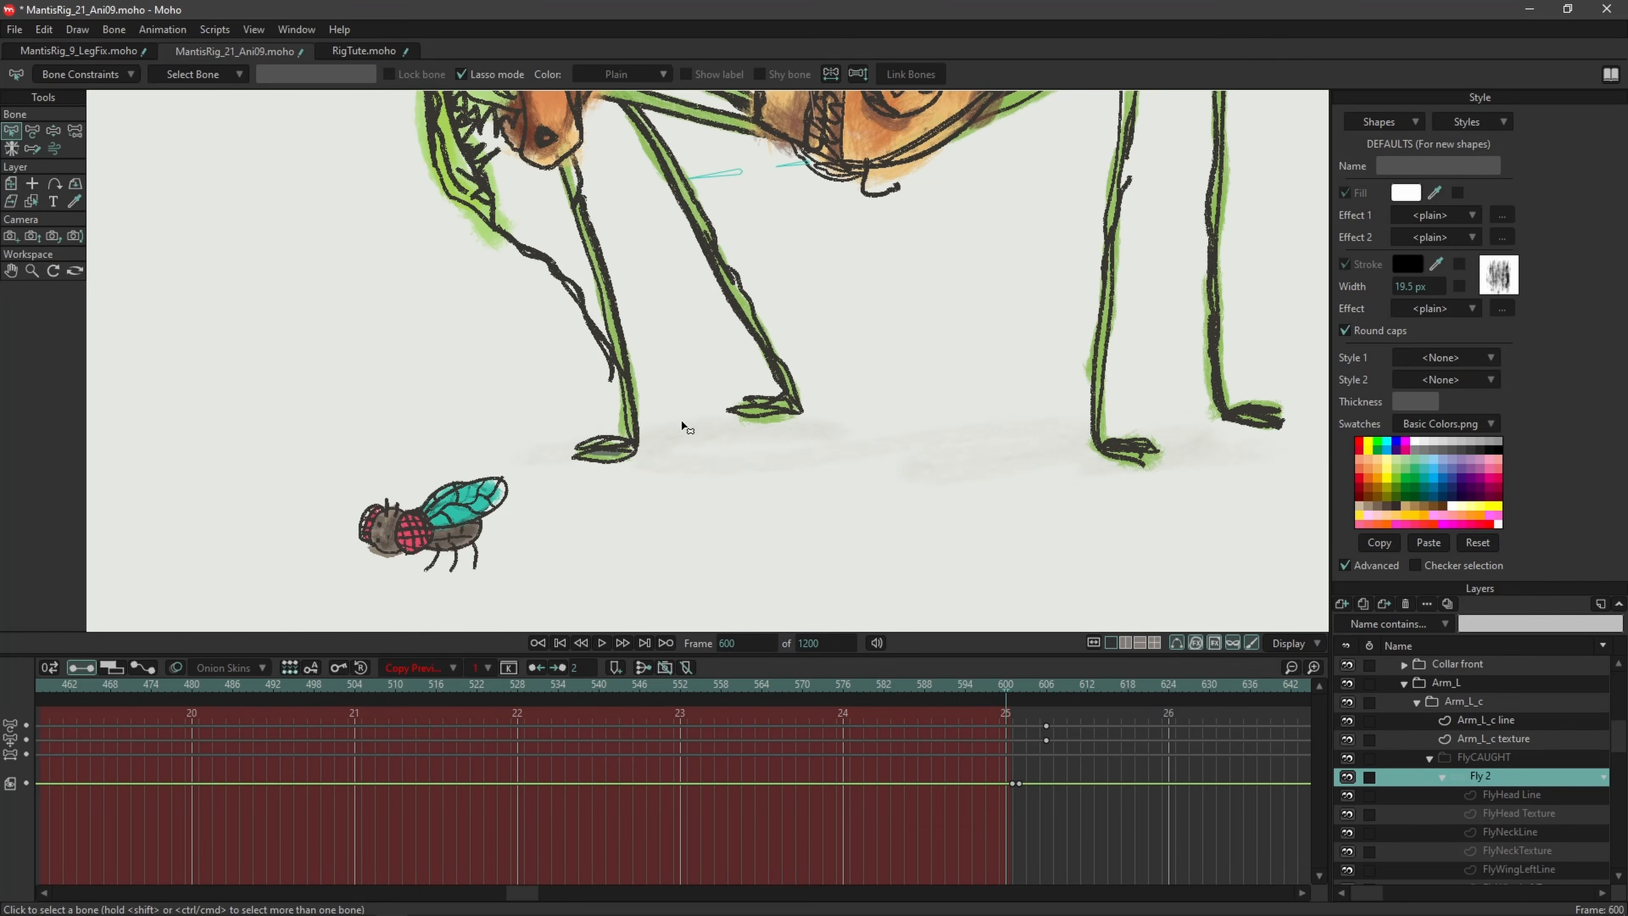
{"action": "scroll", "coordinate": [706, 501], "scroll_direction": "down", "scroll_amount": 3}
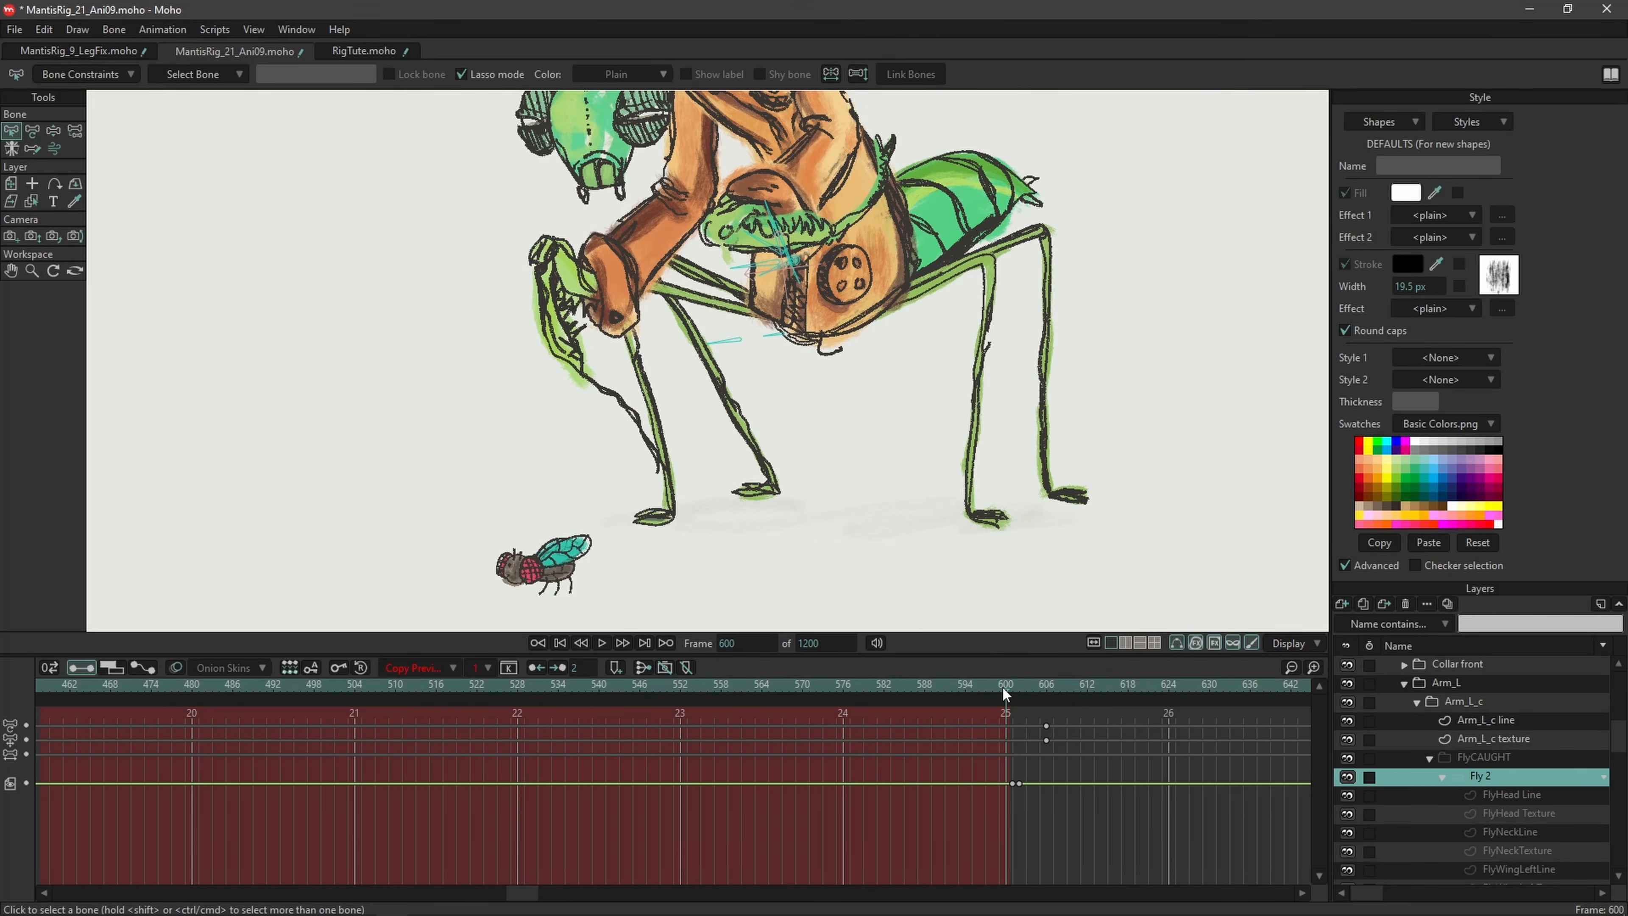
{"action": "left_click", "coordinate": [1010, 688]}
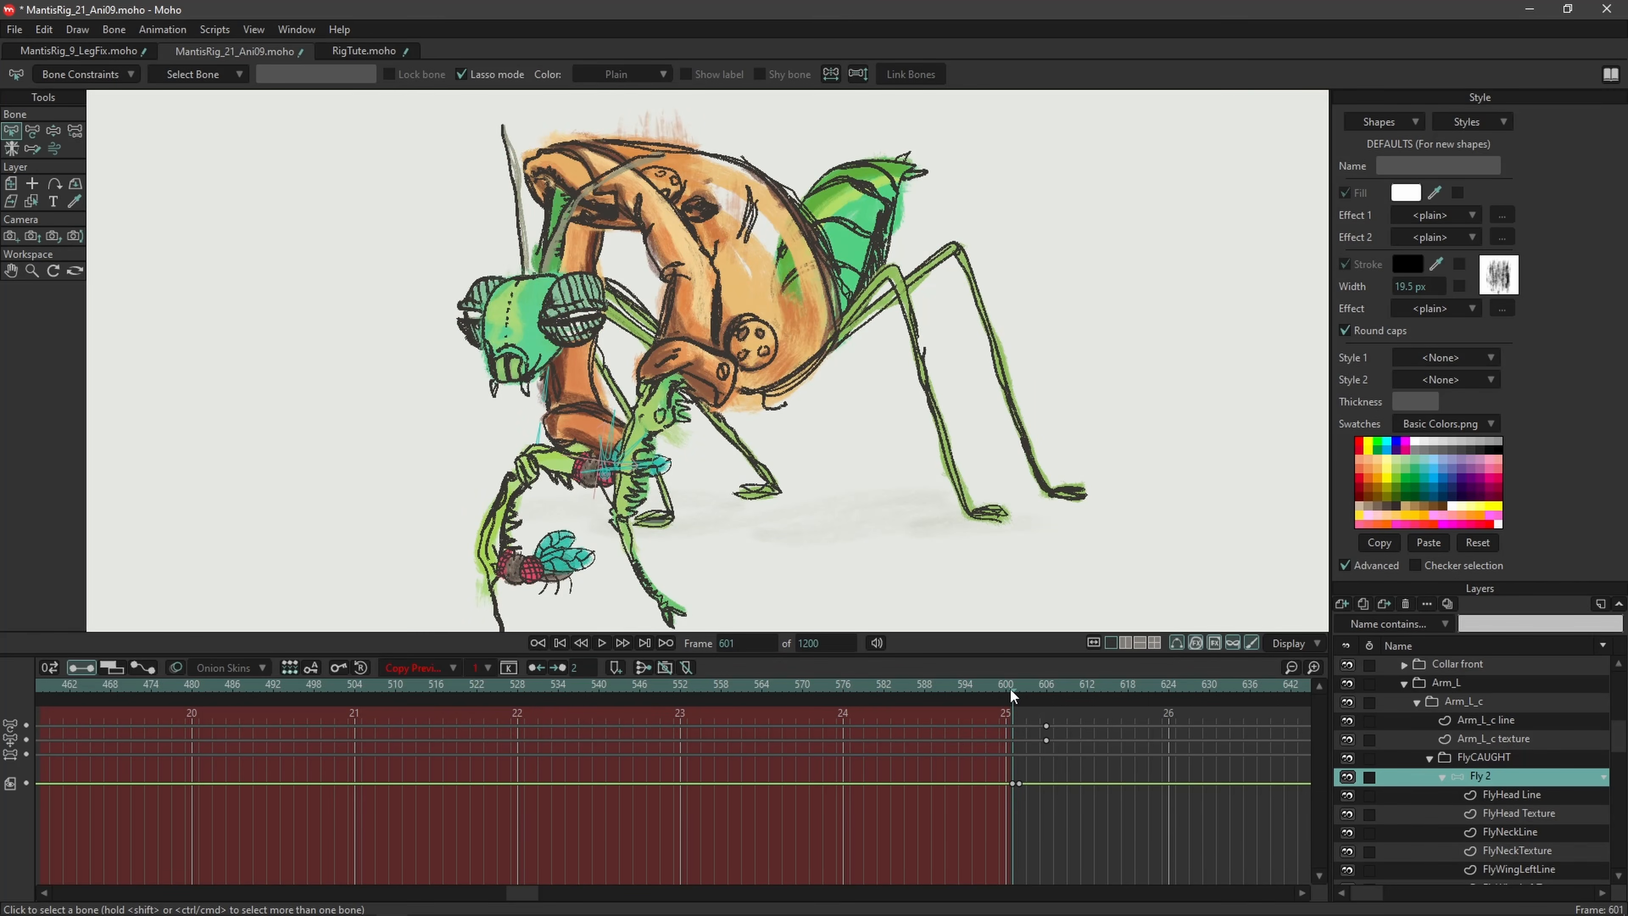
{"action": "left_click", "coordinate": [1018, 689]}
{"action": "left_click_drag", "start_coordinate": [1019, 691], "coordinate": [1127, 689]}
{"action": "scroll", "coordinate": [734, 384], "scroll_direction": "down", "scroll_amount": 2}
{"action": "left_click_drag", "start_coordinate": [724, 288], "coordinate": [714, 421]}
{"action": "left_click_drag", "start_coordinate": [1128, 692], "coordinate": [1255, 688]}
{"action": "scroll", "coordinate": [699, 429], "scroll_direction": "up", "scroll_amount": 3}
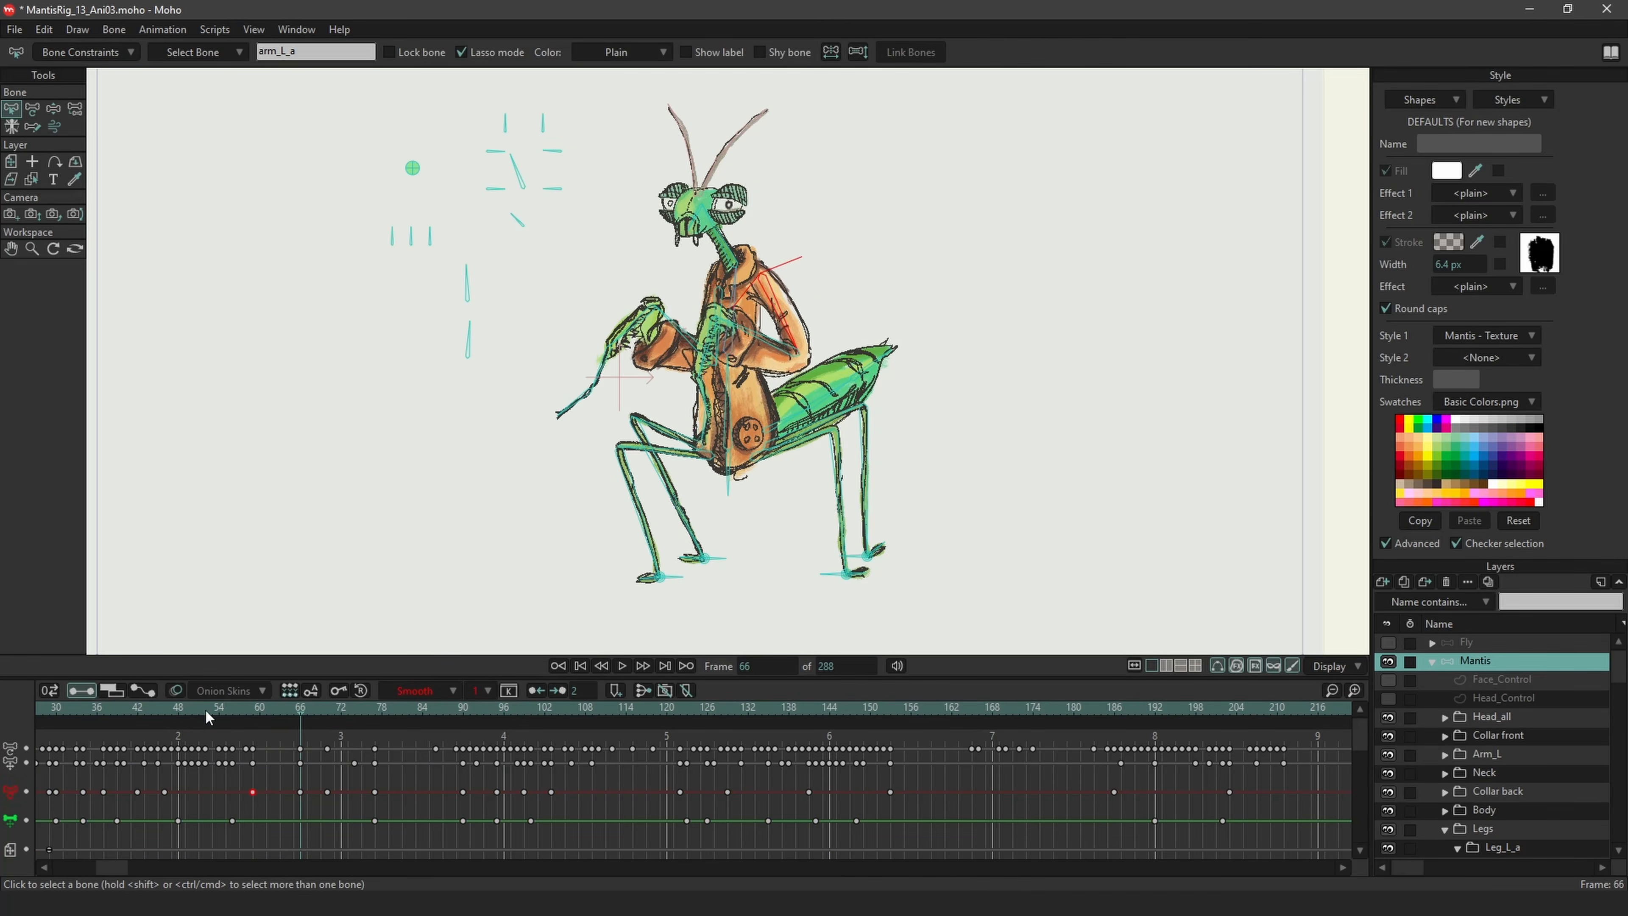
Step: Select the mantis's keyframes from around frame 66 onward and shift them earlier on the timeline
{"action": "left_click_drag", "start_coordinate": [284, 741], "coordinate": [1330, 863]}
{"action": "left_click_drag", "start_coordinate": [252, 711], "coordinate": [1261, 848]}
{"action": "left_click_drag", "start_coordinate": [463, 749], "coordinate": [415, 749]}
{"action": "mouse_move", "coordinate": [404, 711]}
{"action": "left_mouse_down"}
{"action": "mouse_move", "coordinate": [162, 711]}
{"action": "mouse_move", "coordinate": [417, 732]}
{"action": "mouse_move", "coordinate": [199, 711]}
{"action": "mouse_move", "coordinate": [437, 702]}
{"action": "mouse_move", "coordinate": [444, 732]}
{"action": "mouse_move", "coordinate": [377, 710]}
{"action": "left_mouse_up"}
{"action": "key", "text": "z"}
Step: Play back the animation and key small position changes of the mantis's lower-body bone at a series of frames
{"action": "left_click", "coordinate": [876, 551]}
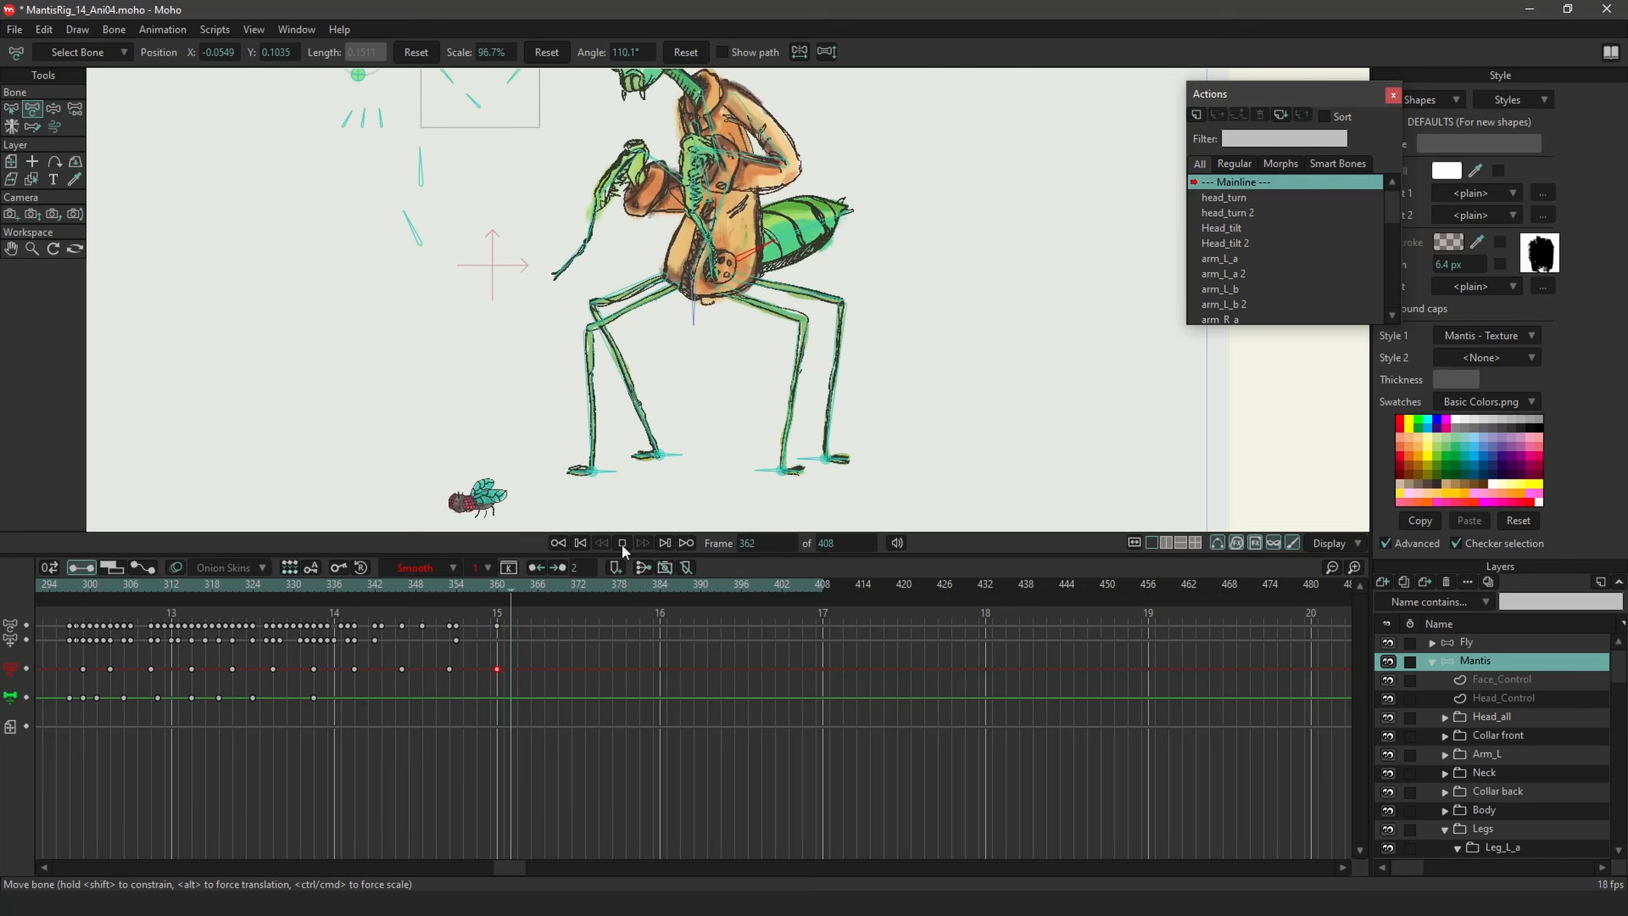
{"action": "left_click", "coordinate": [98, 603]}
{"action": "left_click", "coordinate": [124, 603]}
{"action": "left_click_drag", "start_coordinate": [123, 603], "coordinate": [232, 600]}
{"action": "left_click_drag", "start_coordinate": [789, 276], "coordinate": [801, 282]}
{"action": "left_click_drag", "start_coordinate": [232, 603], "coordinate": [273, 604]}
{"action": "left_click_drag", "start_coordinate": [769, 257], "coordinate": [763, 251]}
{"action": "left_click_drag", "start_coordinate": [273, 603], "coordinate": [314, 603]}
{"action": "left_click_drag", "start_coordinate": [806, 265], "coordinate": [801, 260]}
{"action": "left_click_drag", "start_coordinate": [313, 600], "coordinate": [369, 598]}
{"action": "left_click_drag", "start_coordinate": [807, 220], "coordinate": [809, 215]}
{"action": "left_click_drag", "start_coordinate": [369, 598], "coordinate": [409, 598]}
{"action": "left_click_drag", "start_coordinate": [809, 224], "coordinate": [812, 229]}
{"action": "left_click_drag", "start_coordinate": [408, 597], "coordinate": [447, 597]}
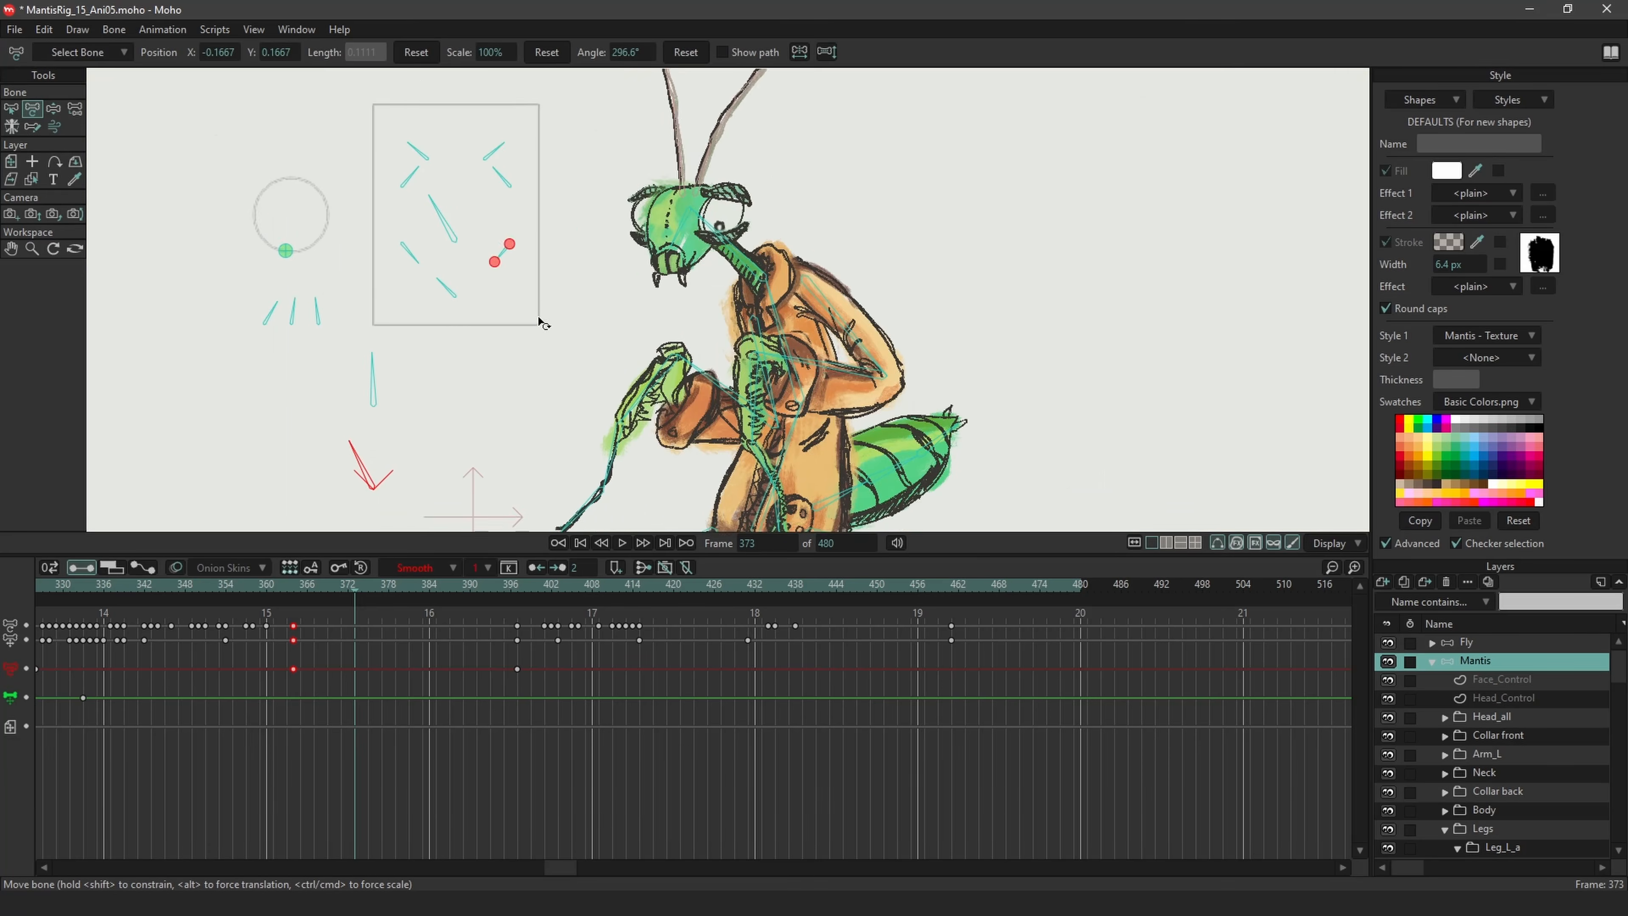
Step: Pose the brow control bones for the mantis's head turn between frames 369 and 381
{"action": "left_click", "coordinate": [298, 594]}
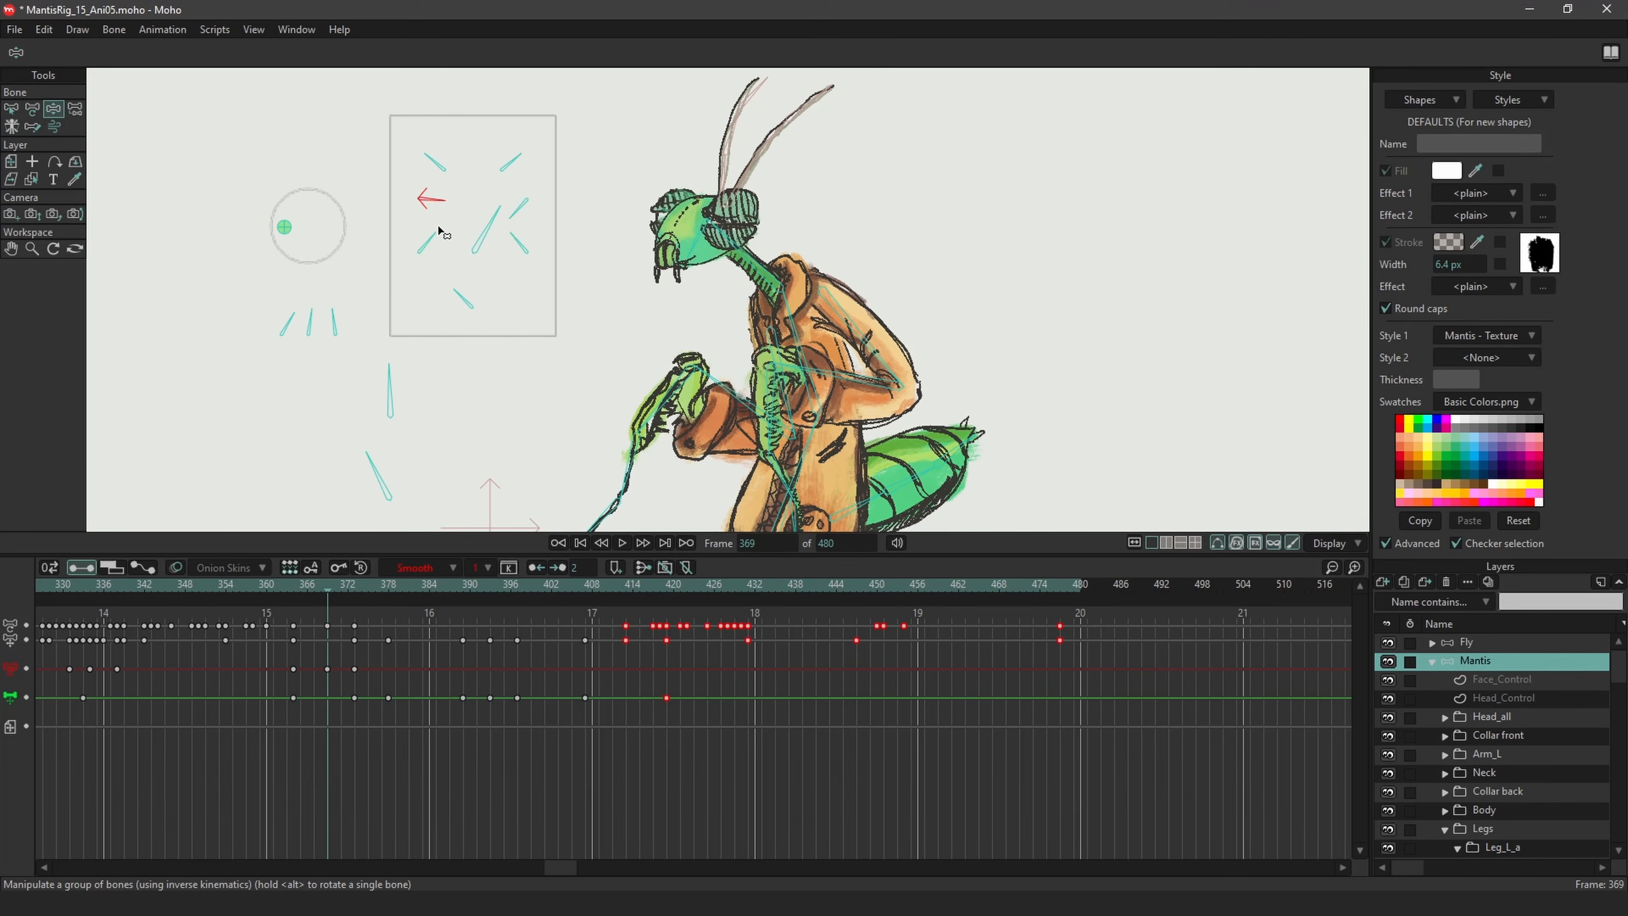
{"action": "left_click", "coordinate": [436, 163]}
{"action": "left_click_drag", "start_coordinate": [517, 158], "coordinate": [442, 141]}
{"action": "left_click_drag", "start_coordinate": [322, 603], "coordinate": [417, 680]}
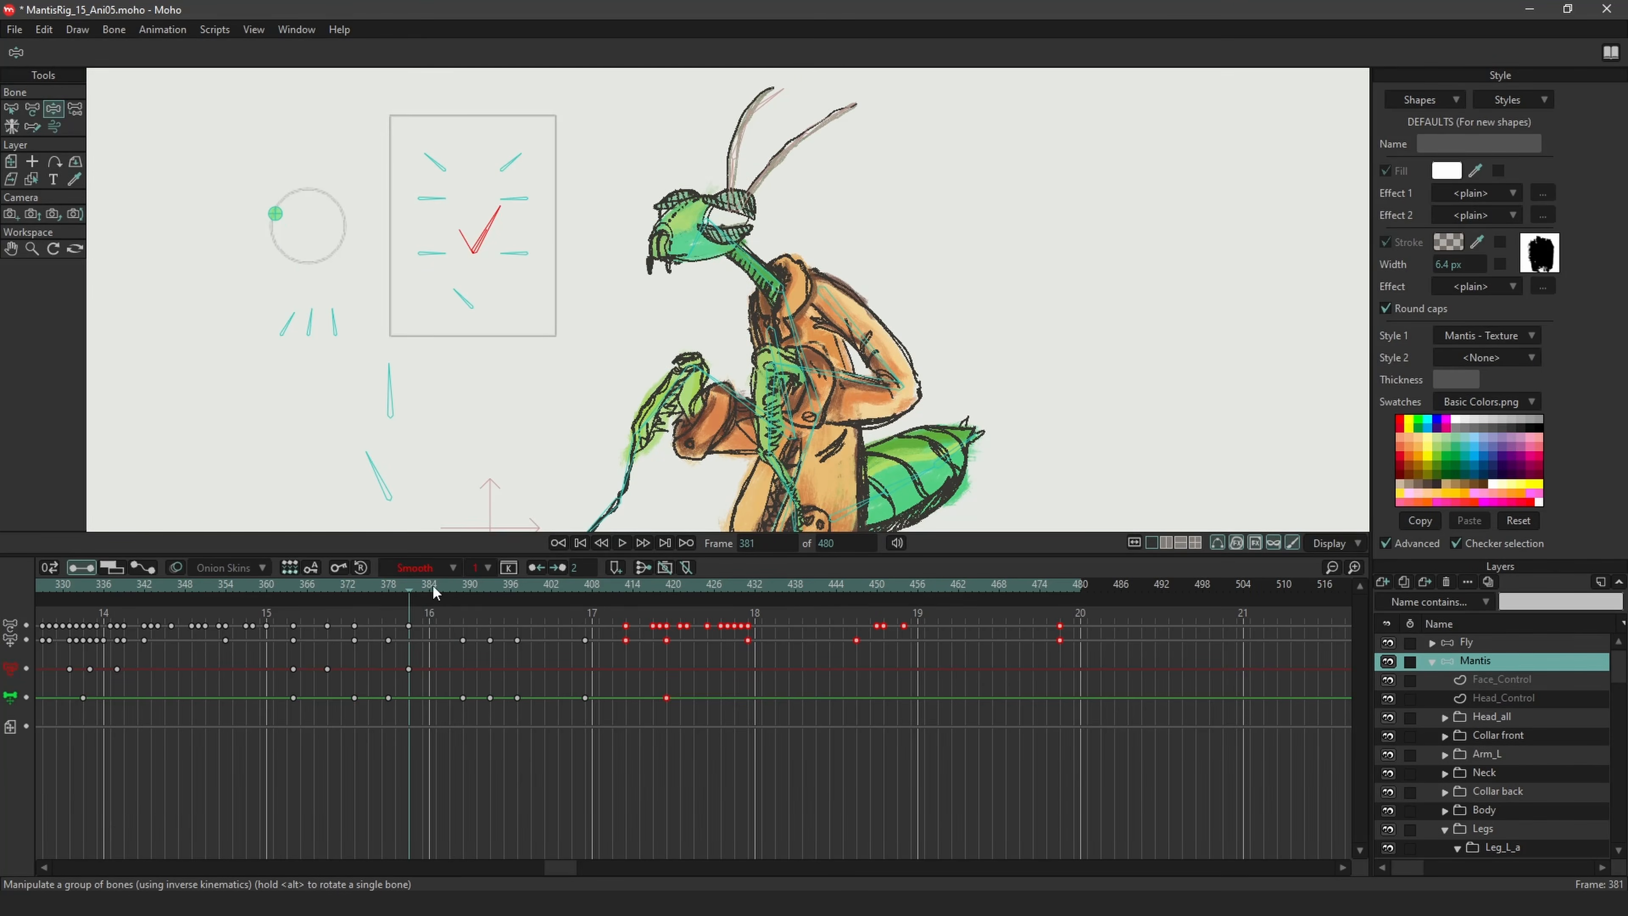
{"action": "left_click", "coordinate": [463, 587]}
Step: Adjust the eyelid and brow control bones in the face control box on the frames of the head turn
{"action": "left_click", "coordinate": [431, 198]}
{"action": "left_click", "coordinate": [513, 253]}
{"action": "key", "text": "Left"}
{"action": "key", "text": "Left"}
{"action": "key", "text": "Left"}
{"action": "key", "text": "Left"}
{"action": "left_click_drag", "start_coordinate": [434, 162], "coordinate": [438, 126]}
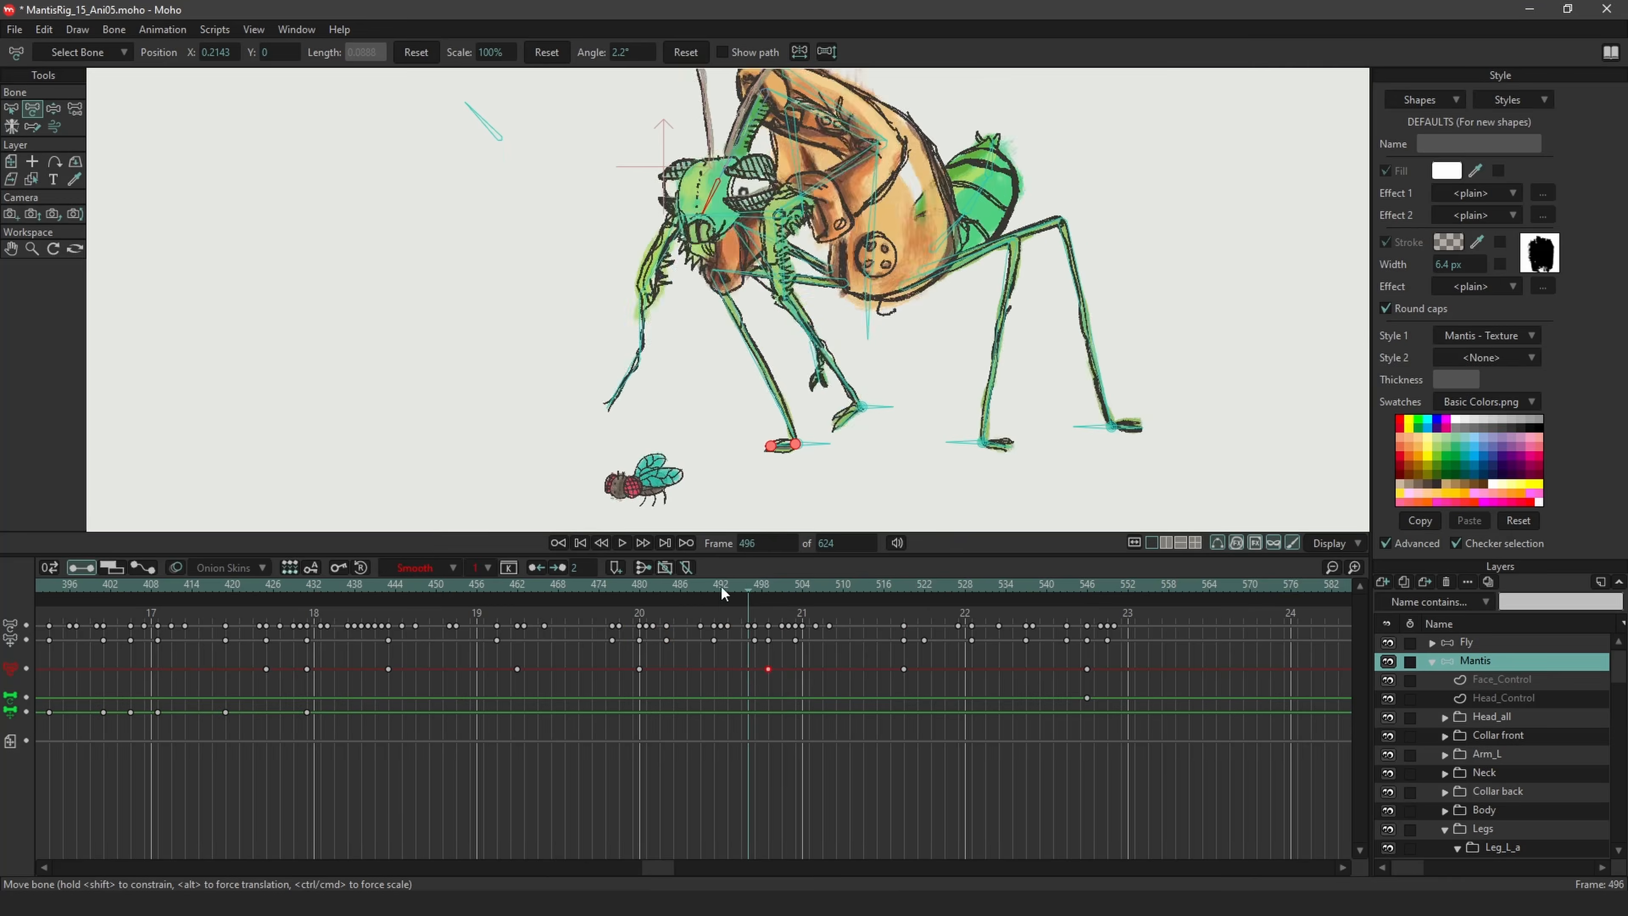
Step: Select the front foot bone's position keys between about frames 480 and 504 and play back the leg motion
{"action": "left_click_drag", "start_coordinate": [691, 654], "coordinate": [774, 688]}
{"action": "left_click_drag", "start_coordinate": [628, 679], "coordinate": [802, 669]}
{"action": "left_click_drag", "start_coordinate": [802, 600], "coordinate": [898, 595]}
{"action": "key", "text": "space"}
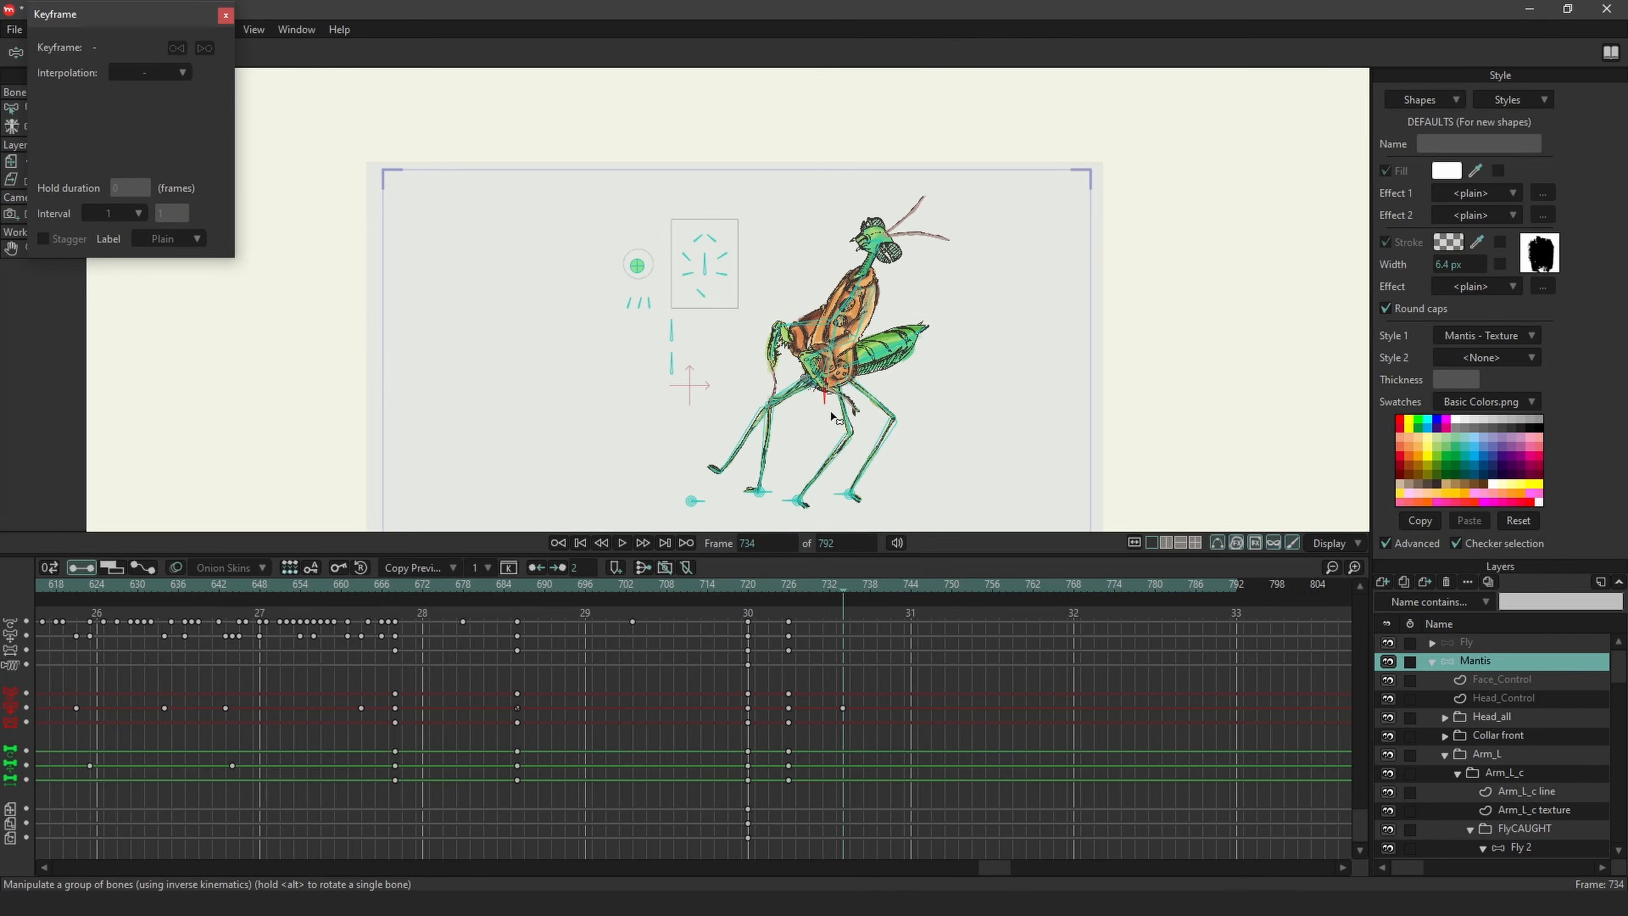
Step: Move the mantis's body bone forward for the walk and key its position at frames 746 and 756
{"action": "left_click_drag", "start_coordinate": [841, 431], "coordinate": [811, 418]}
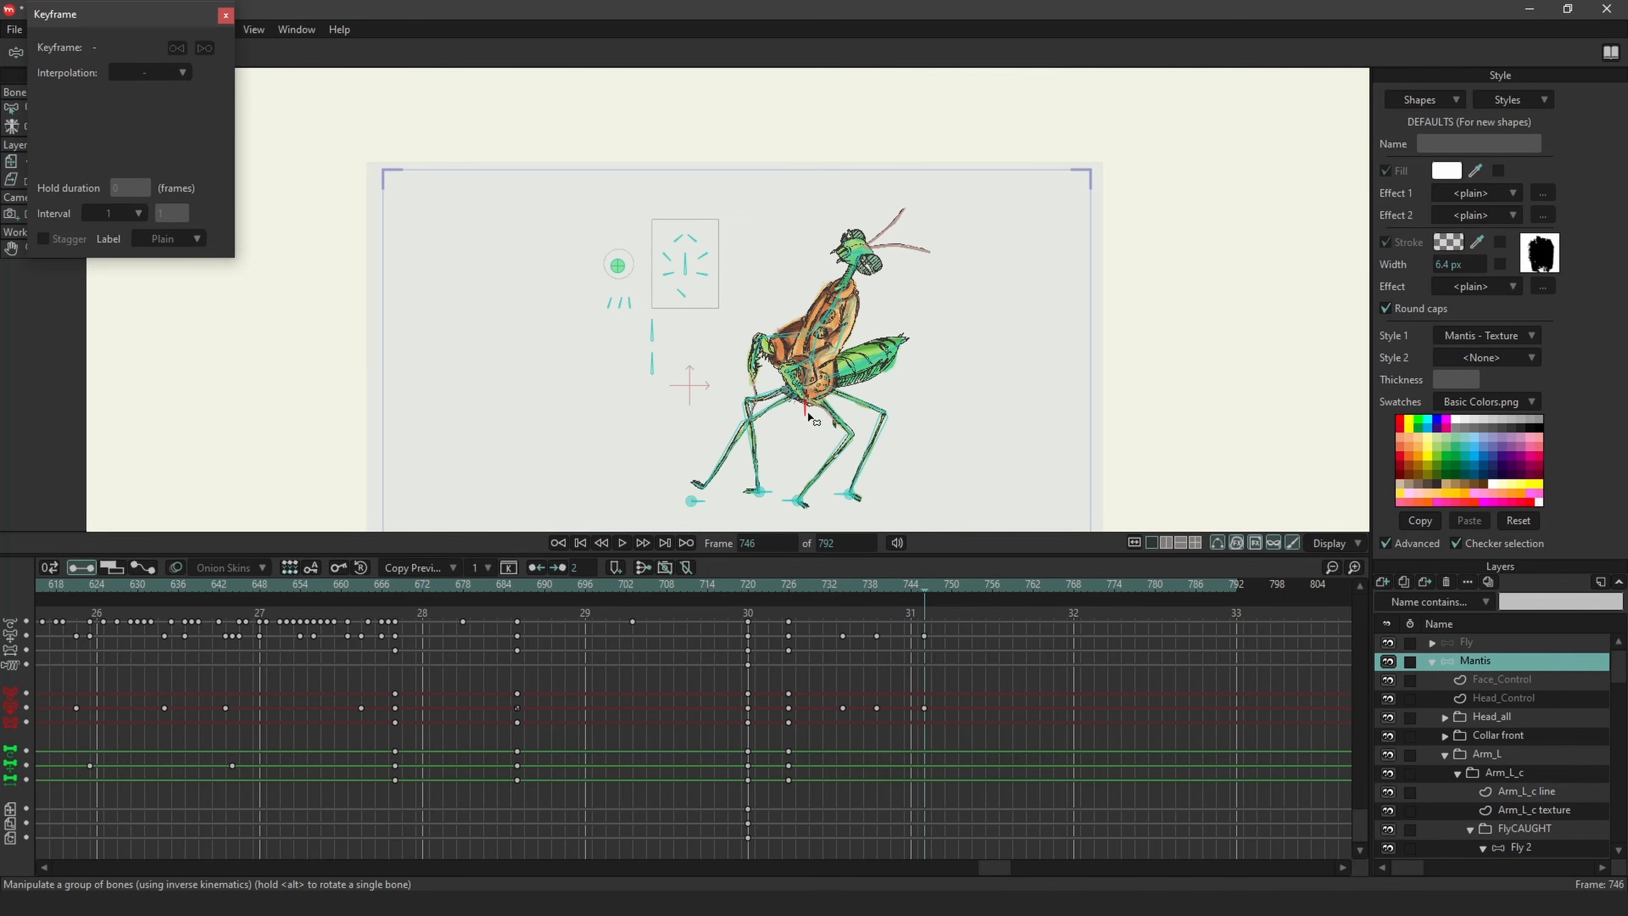
{"action": "left_click", "coordinate": [794, 603]}
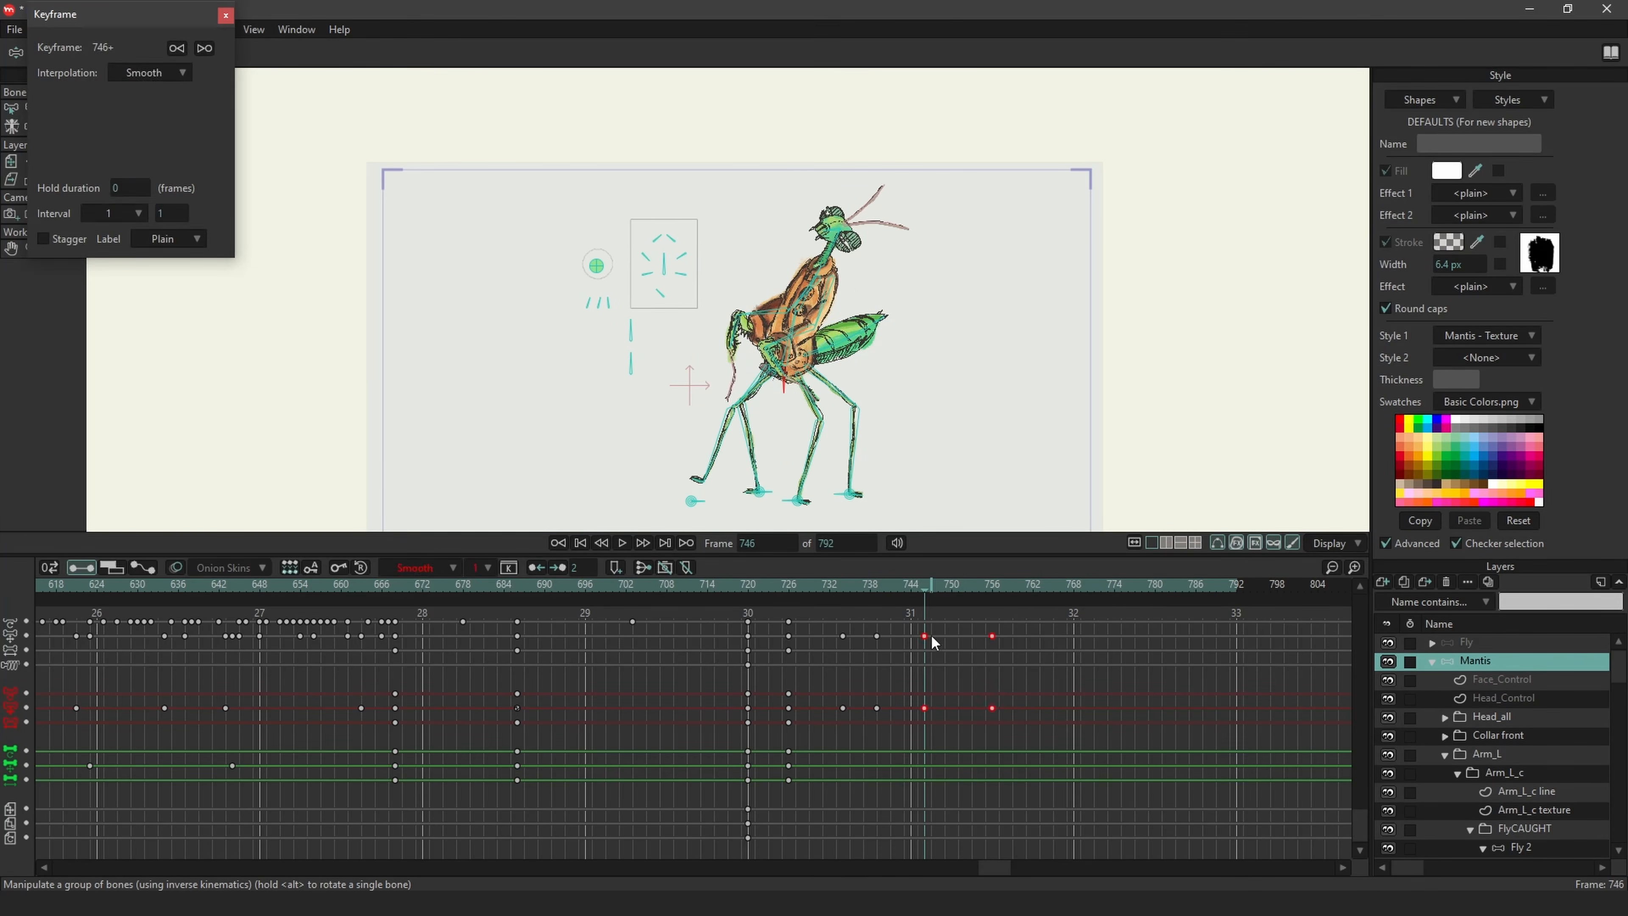